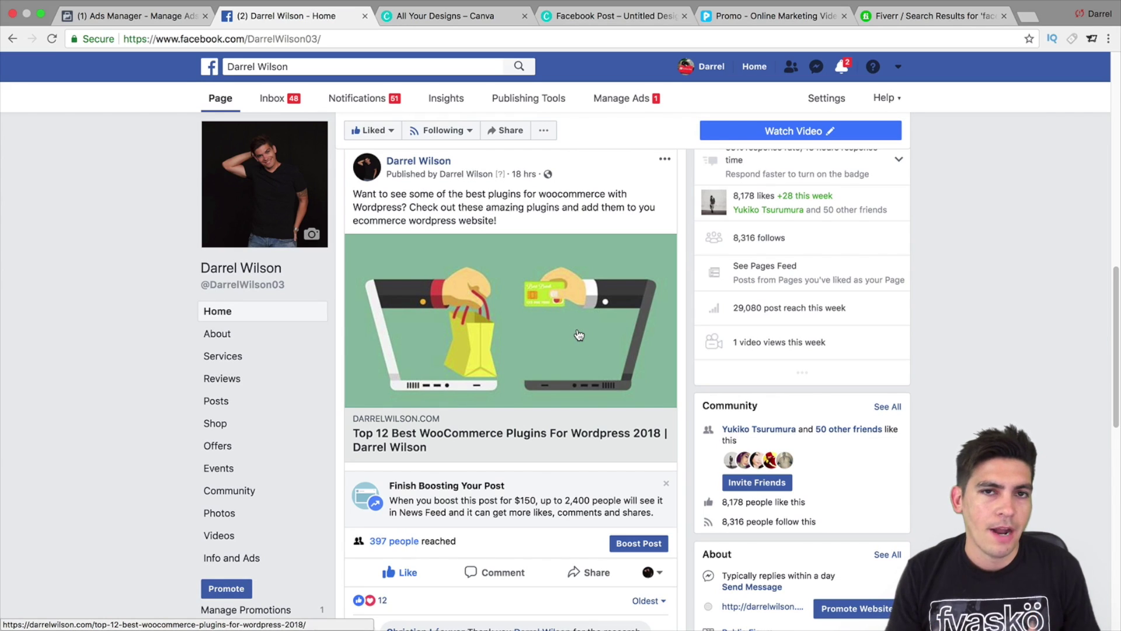
Start boosting the page post about the top 12 best WooCommerce plugins
scroll(575, 339, down, 1)
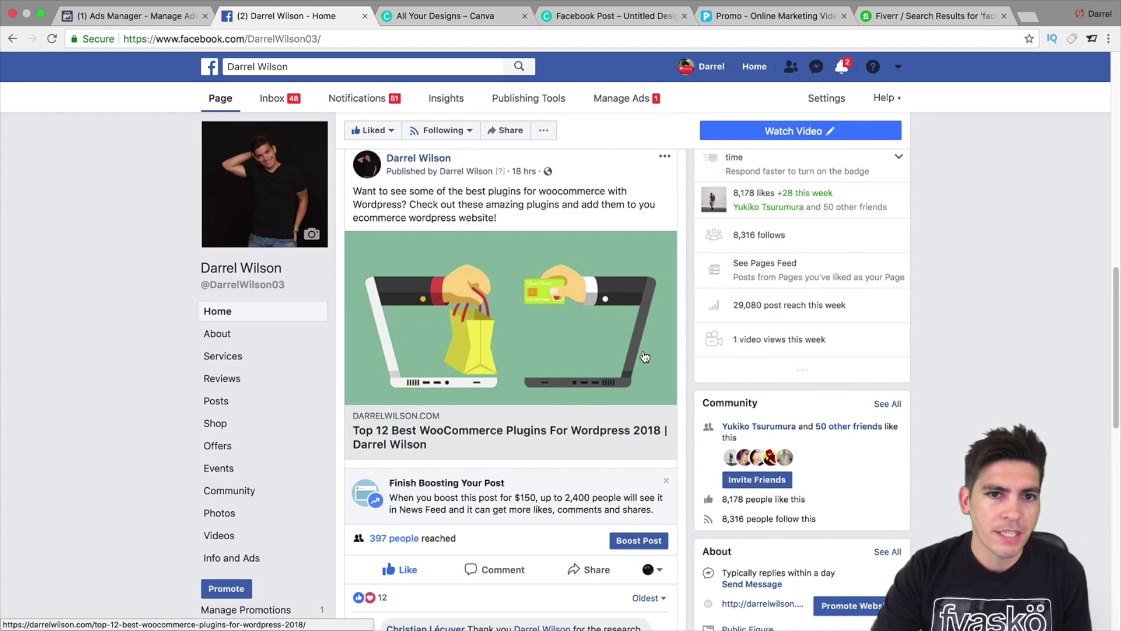
click(640, 541)
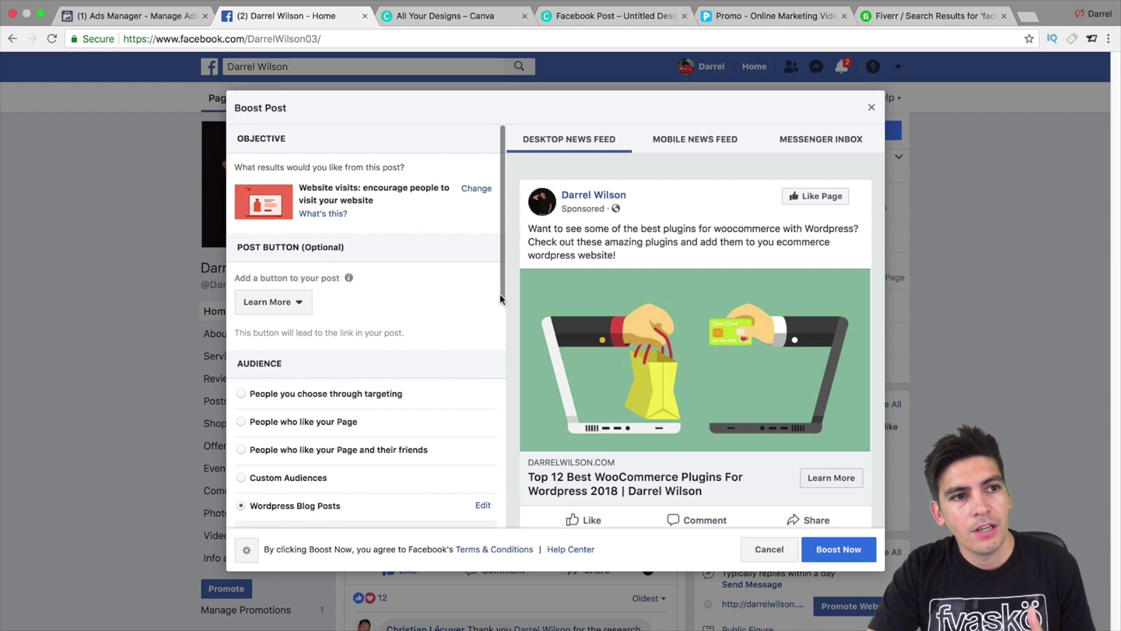
mouse_move(501, 288)
mouse_down()
mouse_move(500, 404)
mouse_move(500, 293)
mouse_up()
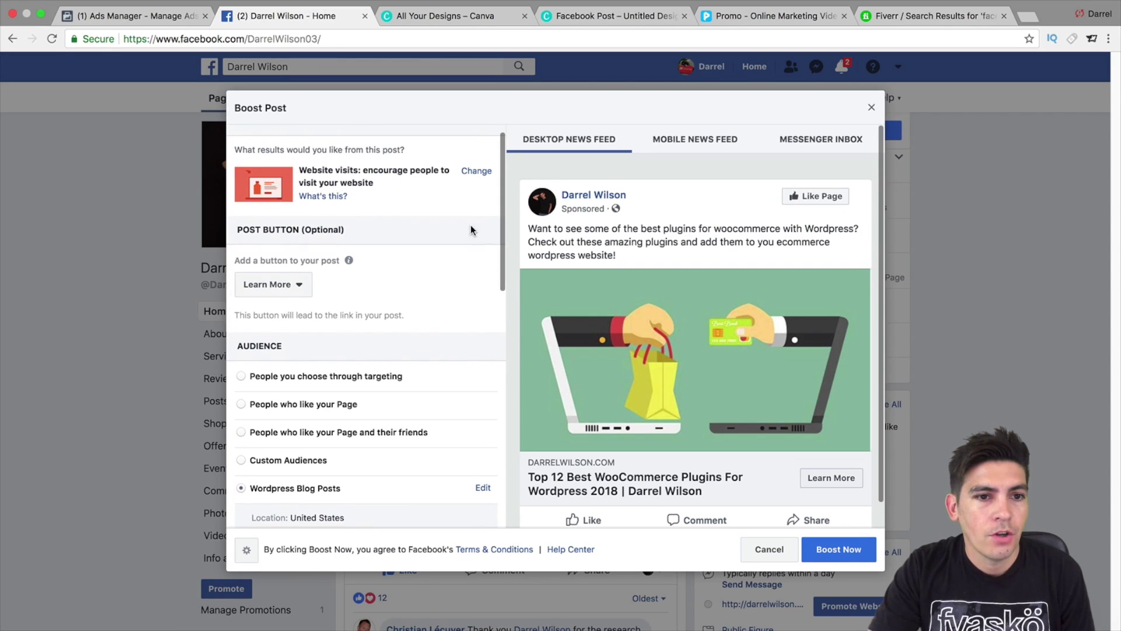
Change the boosted post's objective to Engagement: reactions, comments and shares, and save it
click(486, 174)
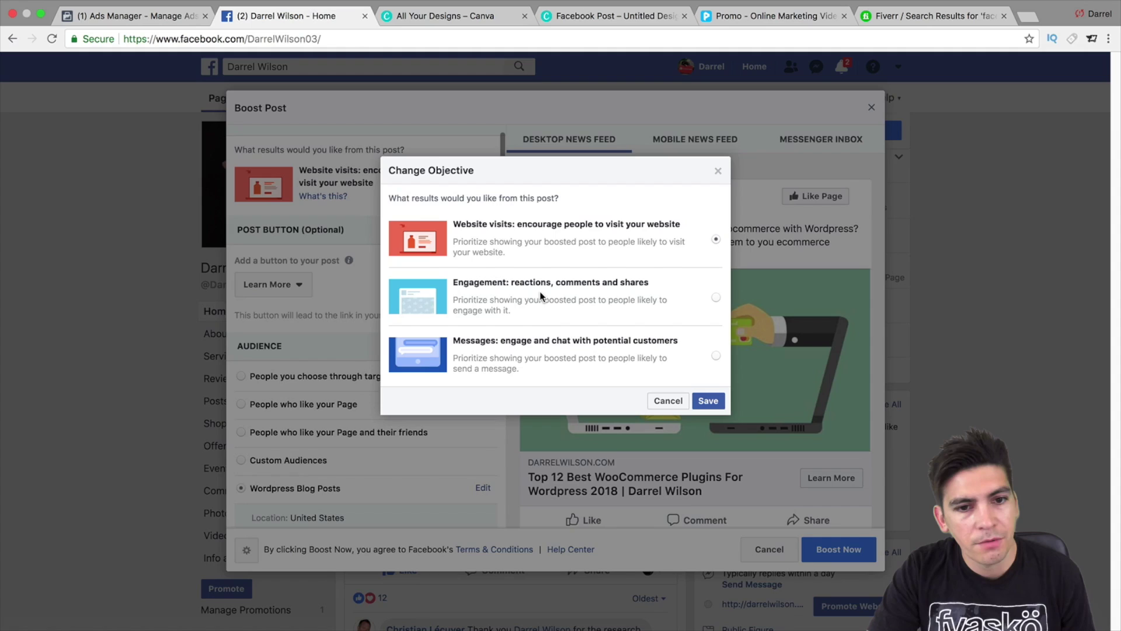
click(716, 298)
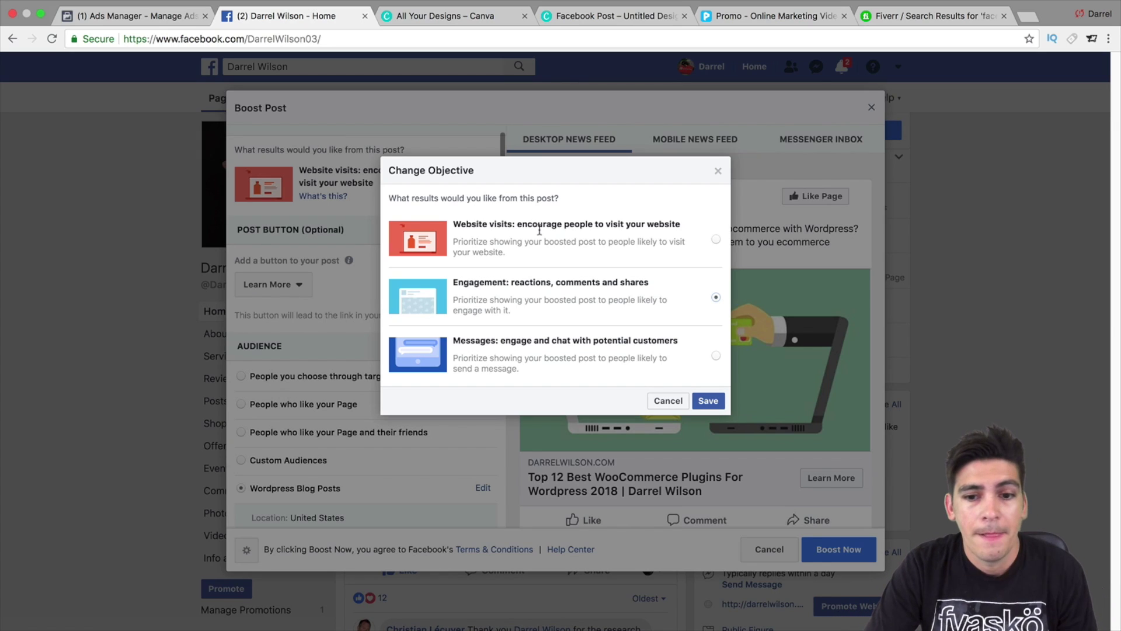
click(707, 402)
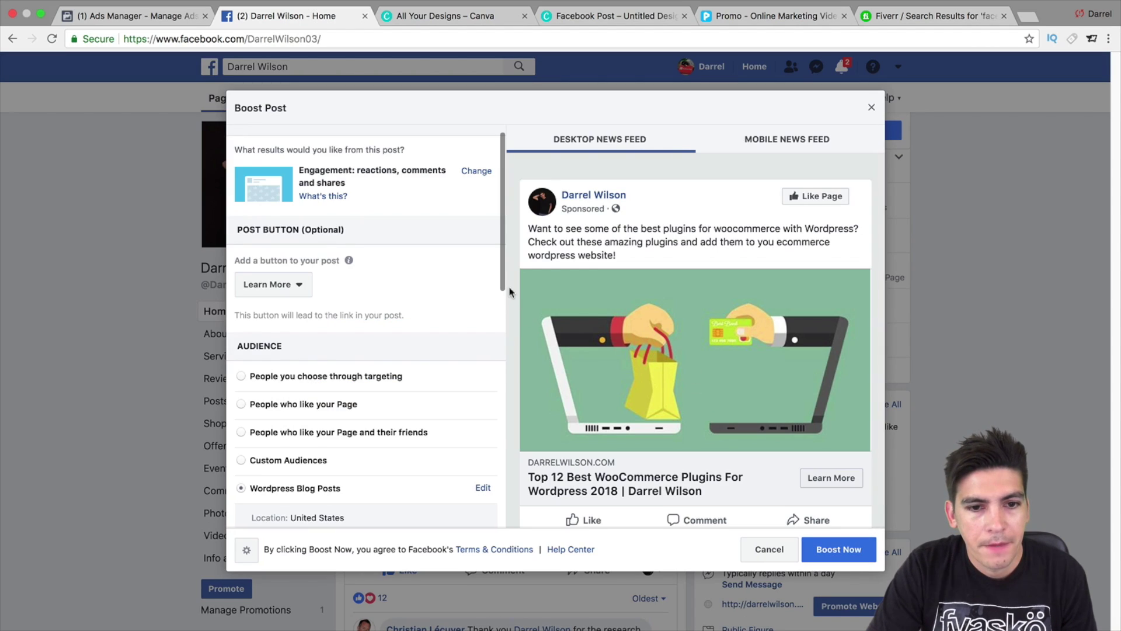
Start a new audience for the boosted post and name it "Blog Post For Wordpress"
scroll(501, 350, down, 5)
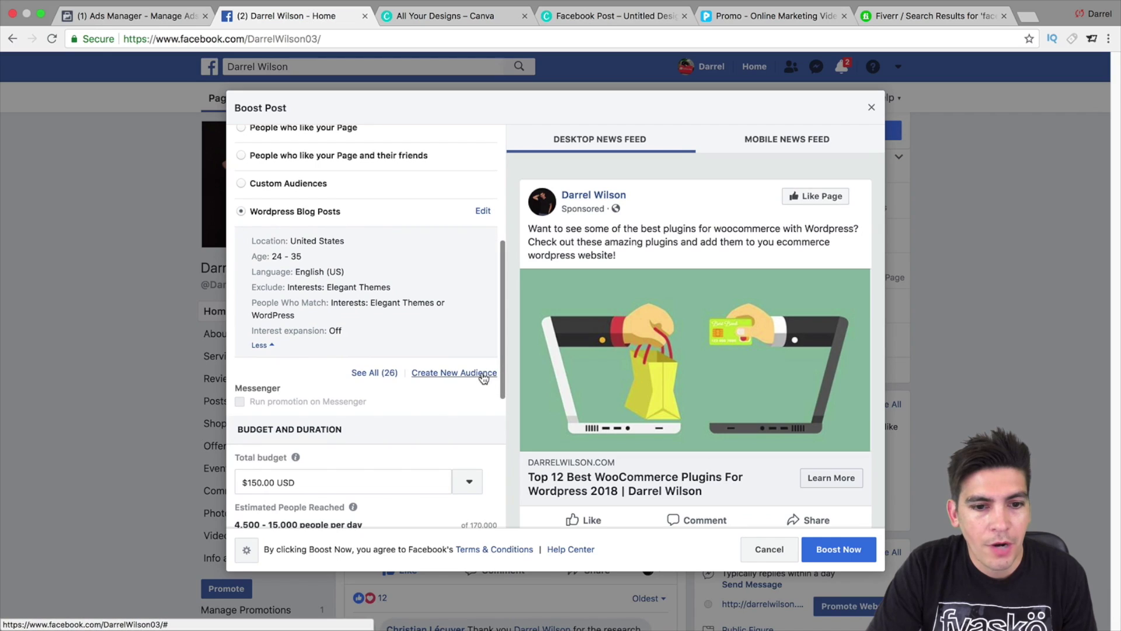
click(482, 372)
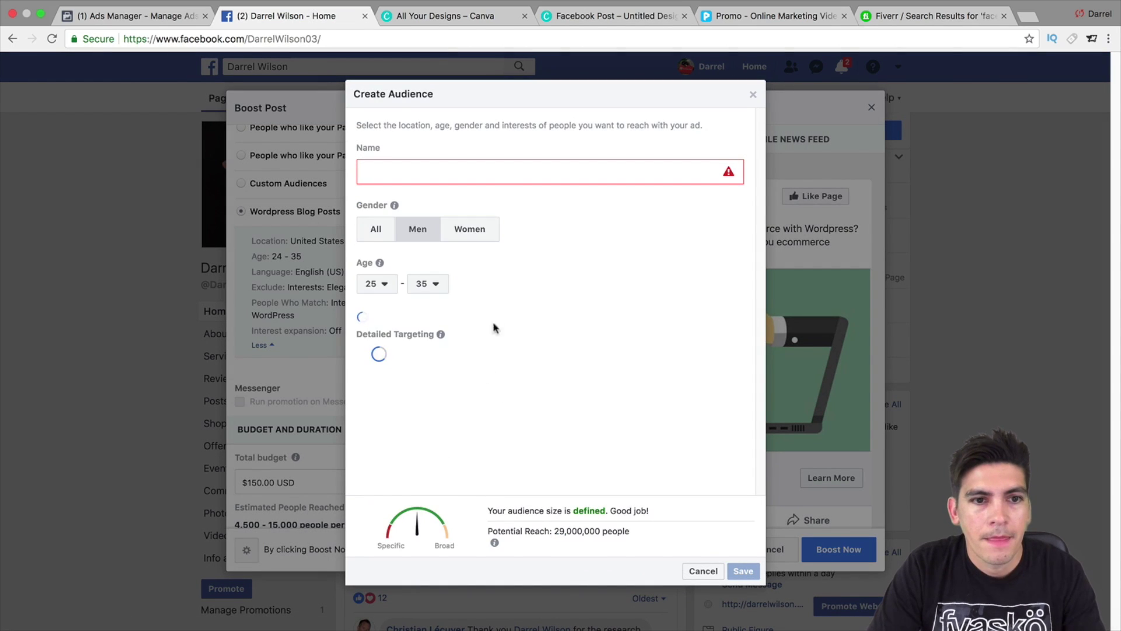
text(Blog Post For Wordpress)
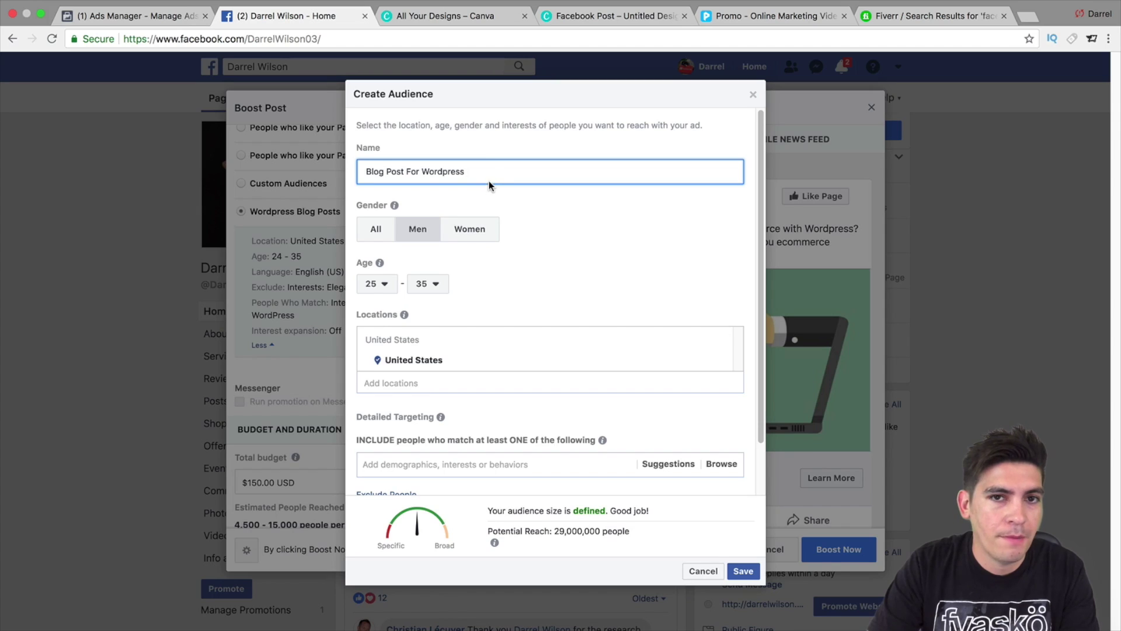
scroll(490, 278, down, 1)
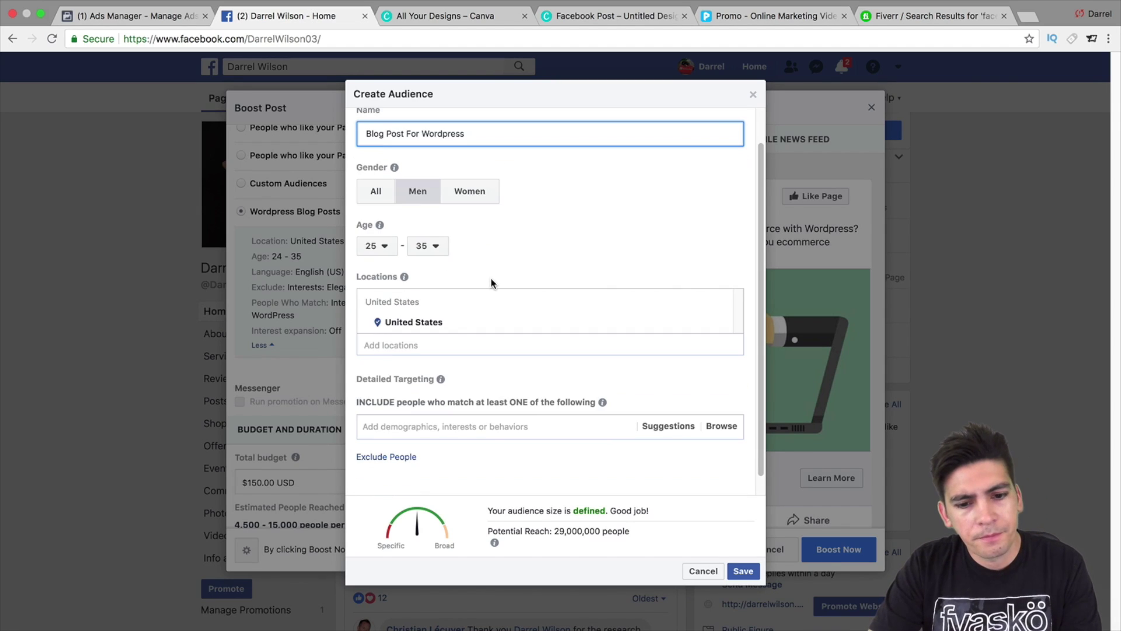
scroll(492, 278, up, 1)
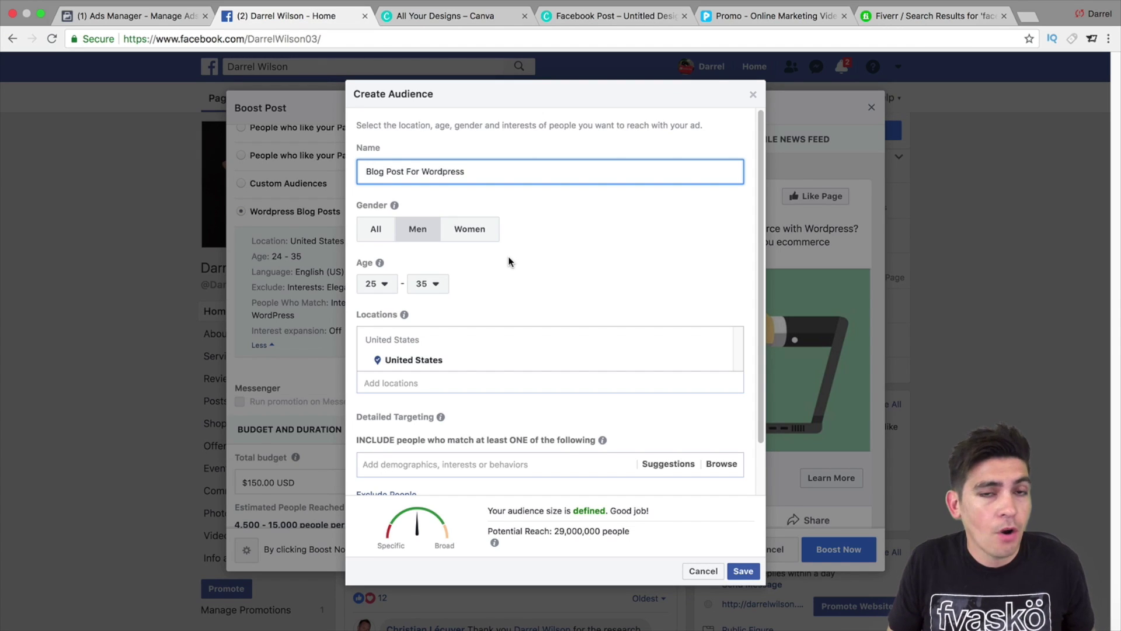
Switch to Ads Manager, open Audience Insights and start an audience from Everyone on Facebook
click(169, 16)
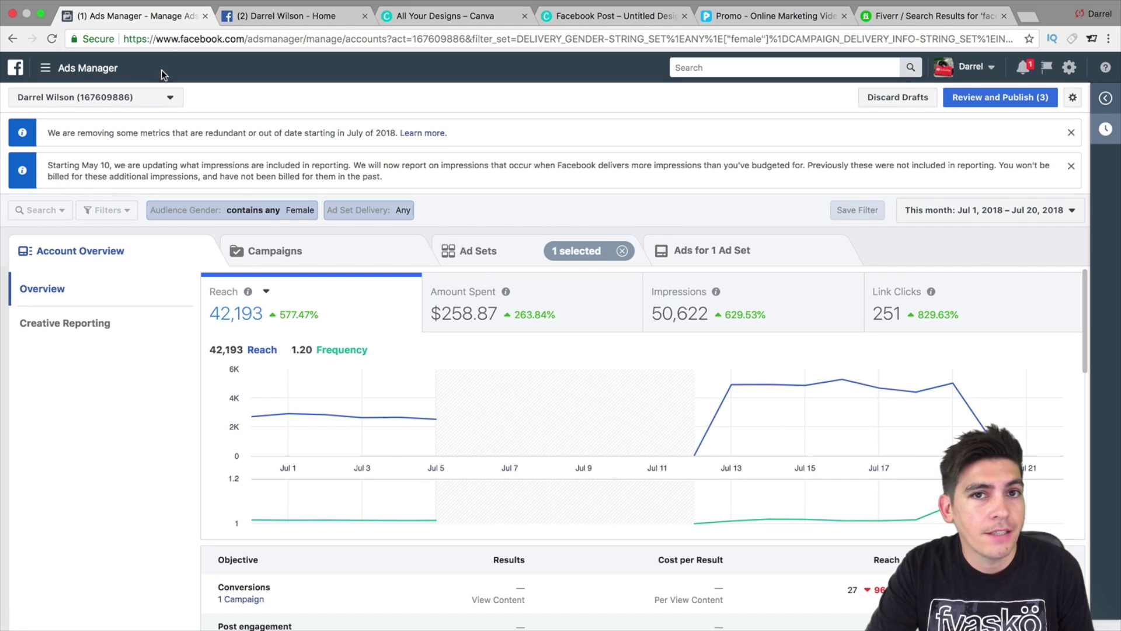
click(46, 69)
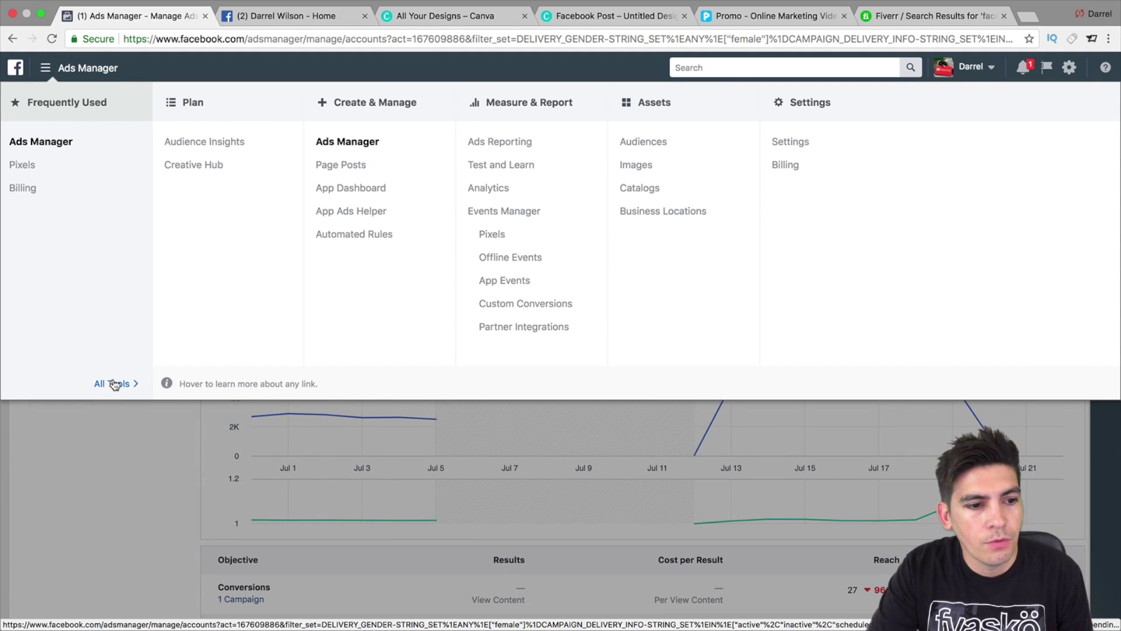
click(205, 142)
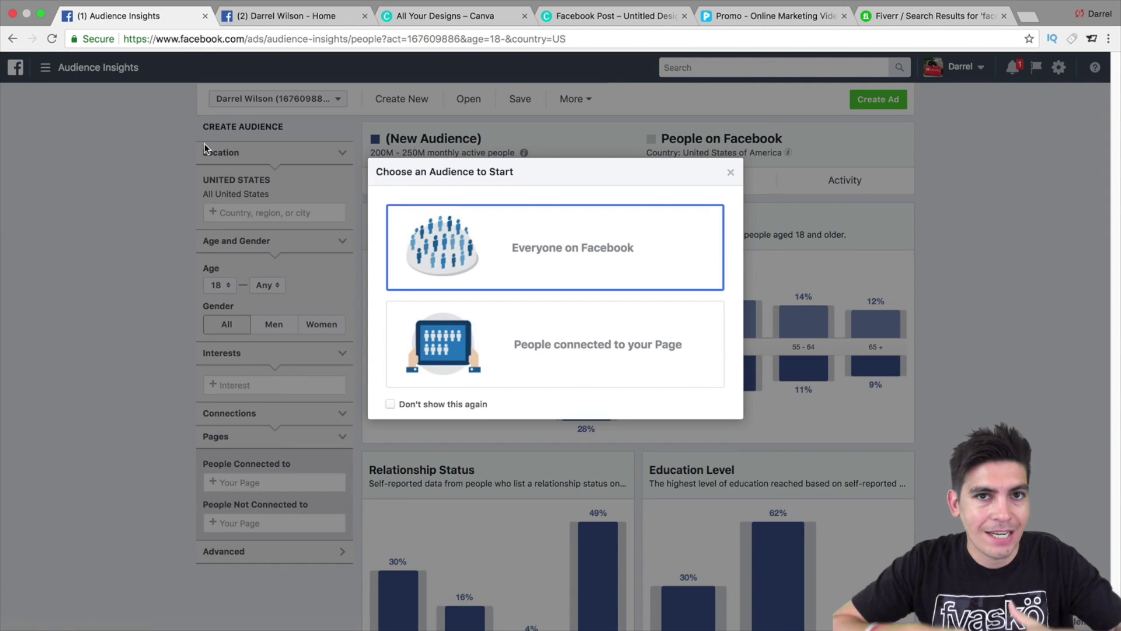
click(542, 246)
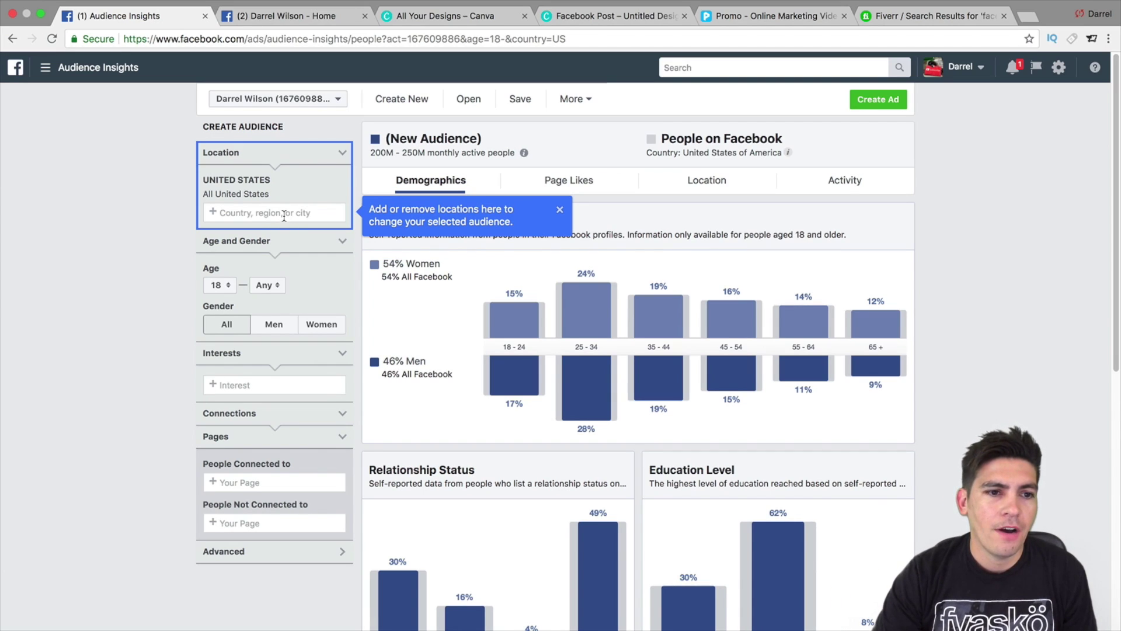
Add WordPress as an interest for the new audience and dismiss the location tip
mouse_move(255, 196)
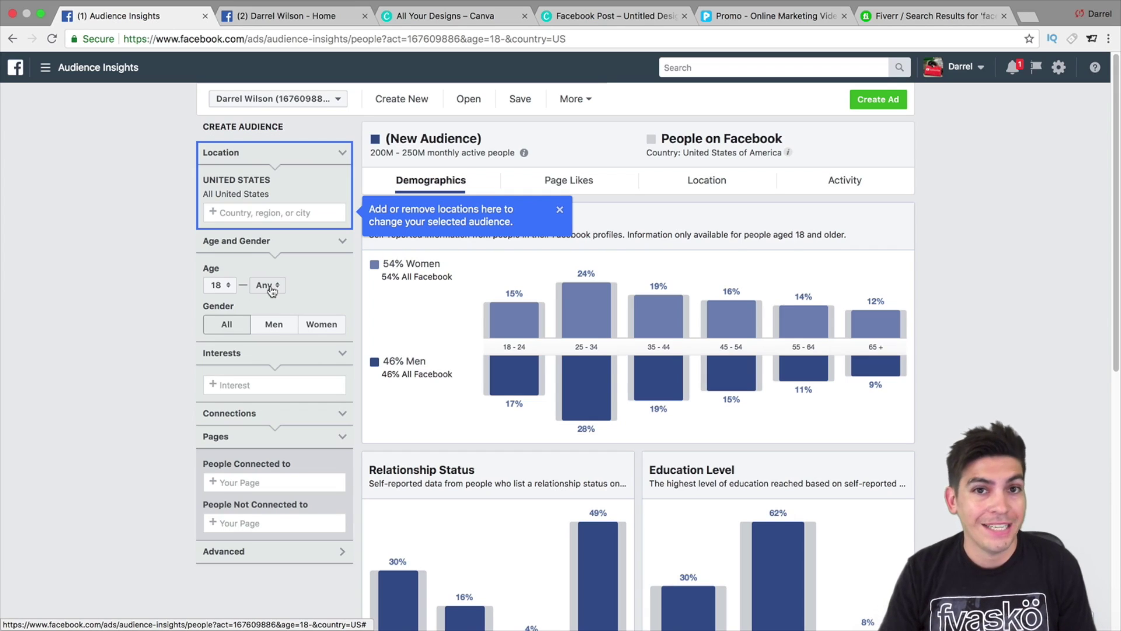
click(273, 385)
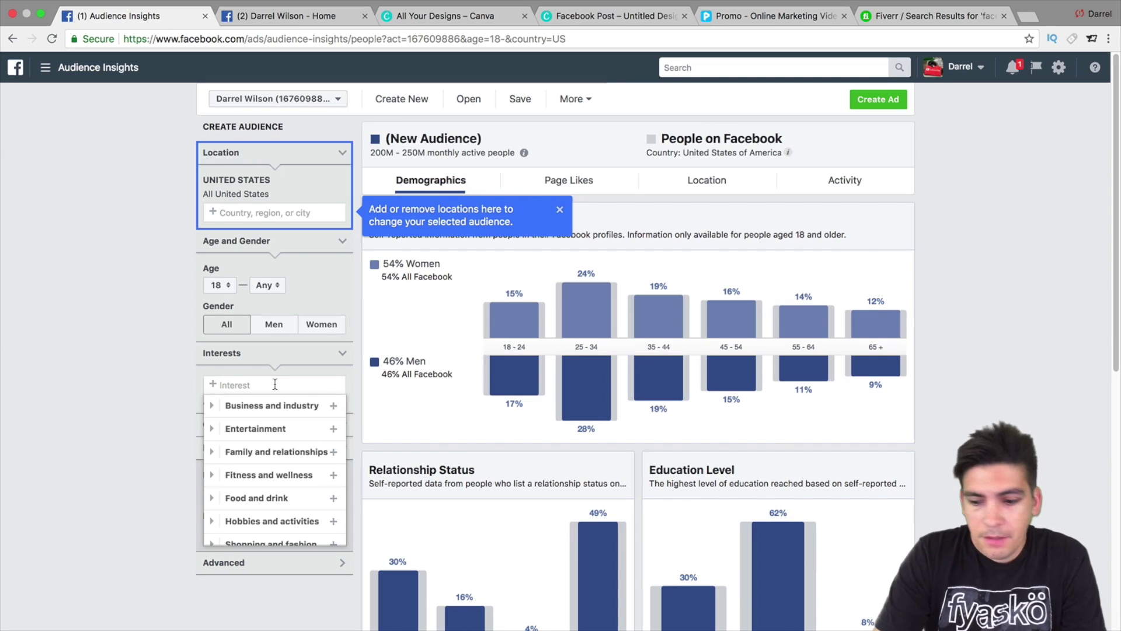
text(wordpress)
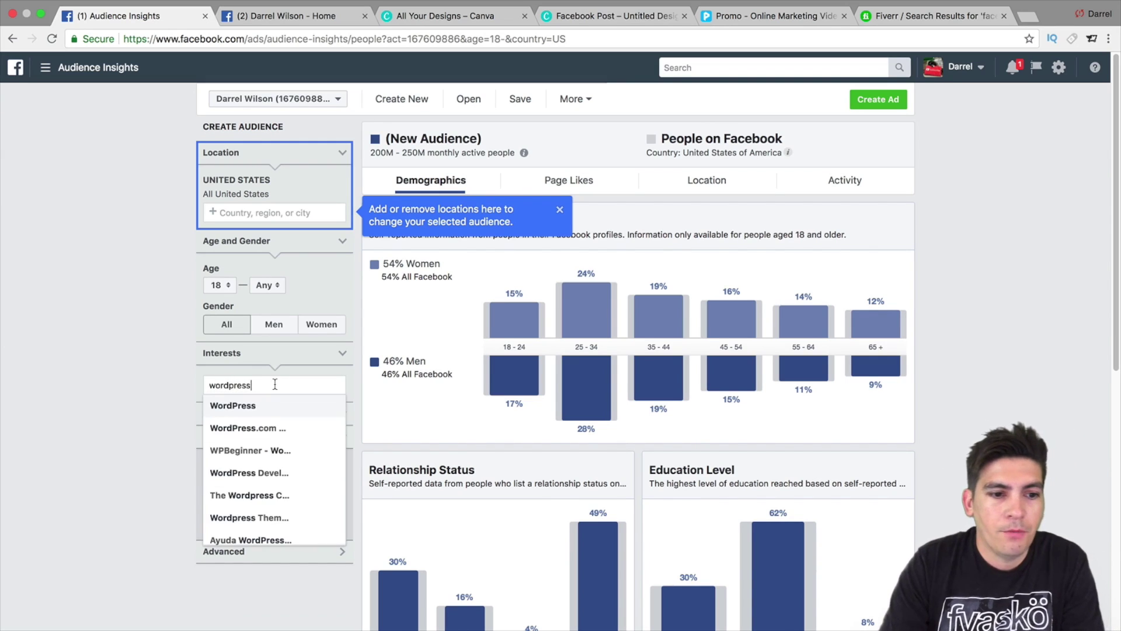
click(278, 403)
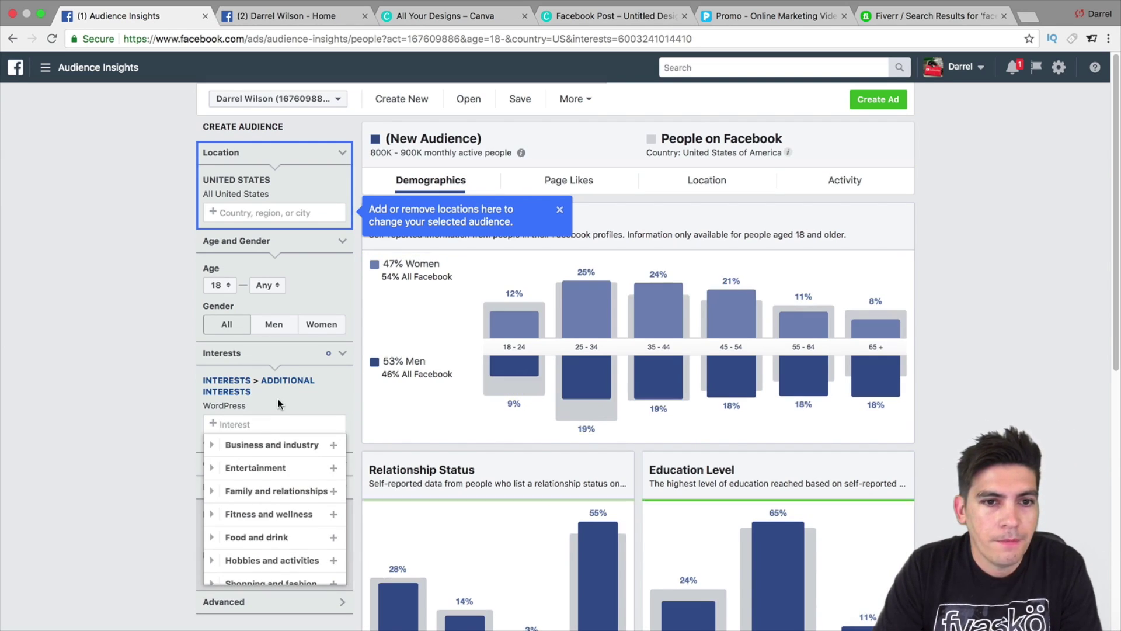
click(111, 330)
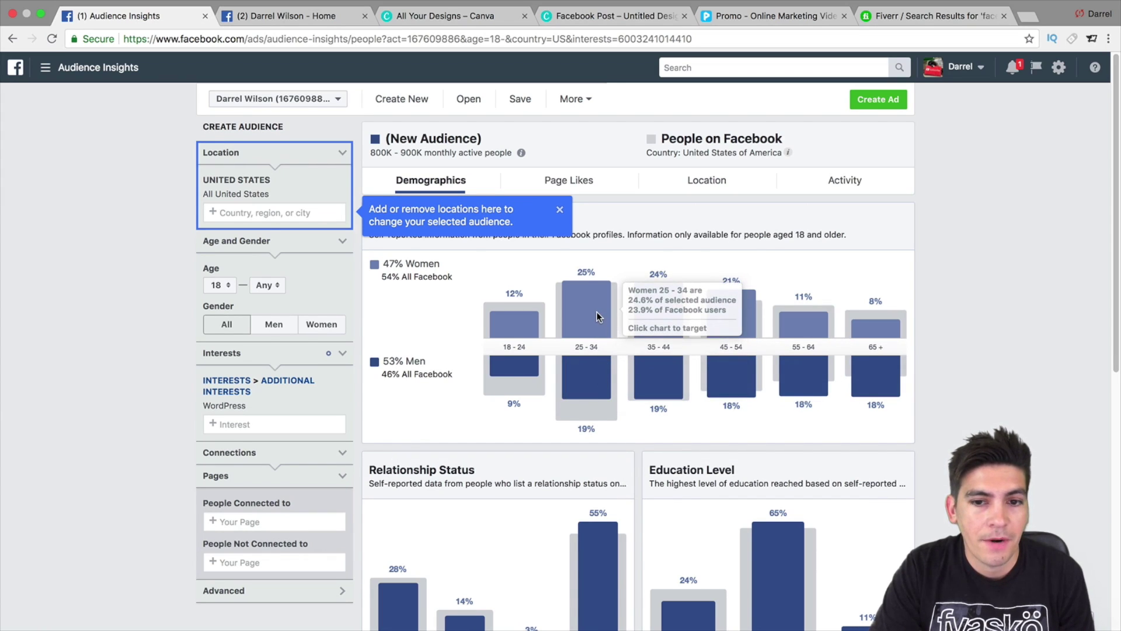
click(560, 210)
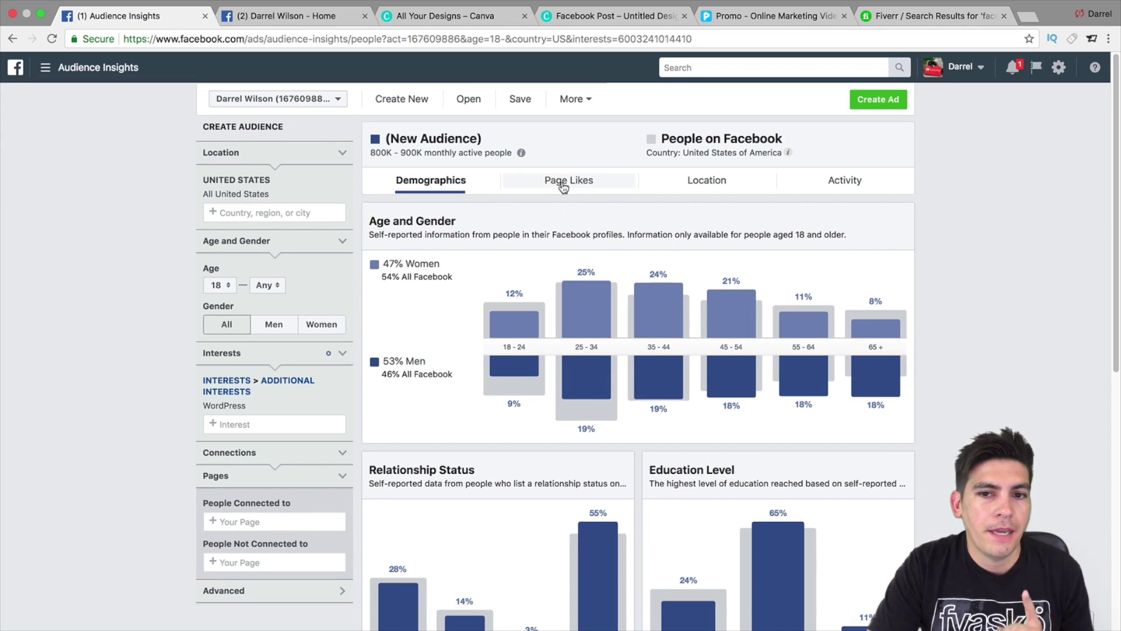
Examine the WordPress audience's demographics, including age and gender, relationship status and education level
scroll(642, 257, down, 1)
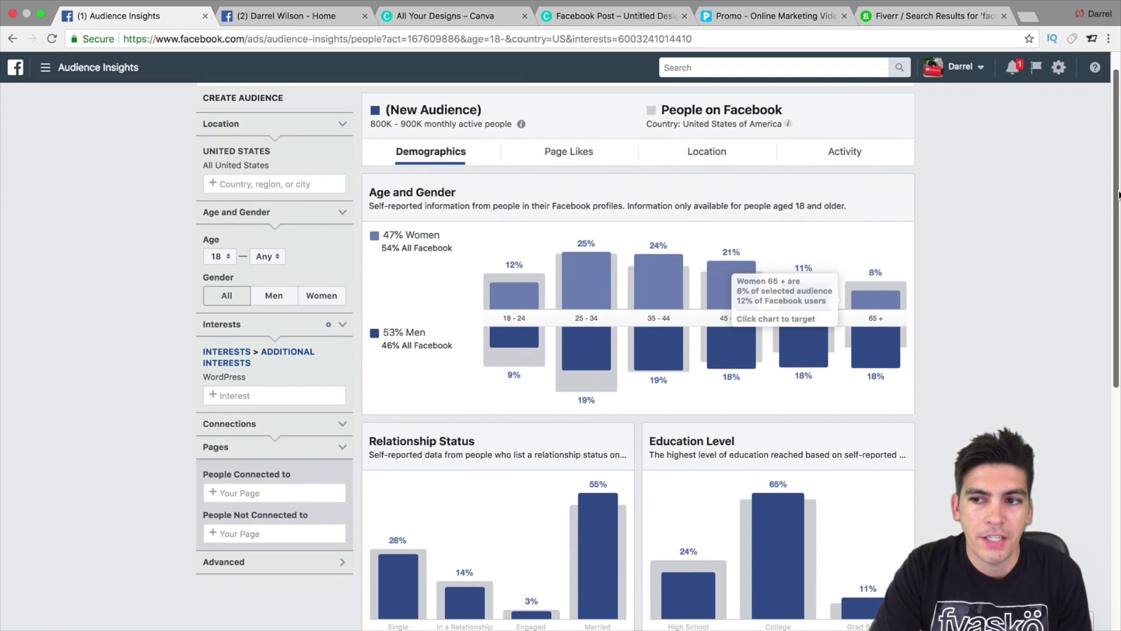
scroll(1116, 229, down, 2)
scroll(1117, 229, up, 1)
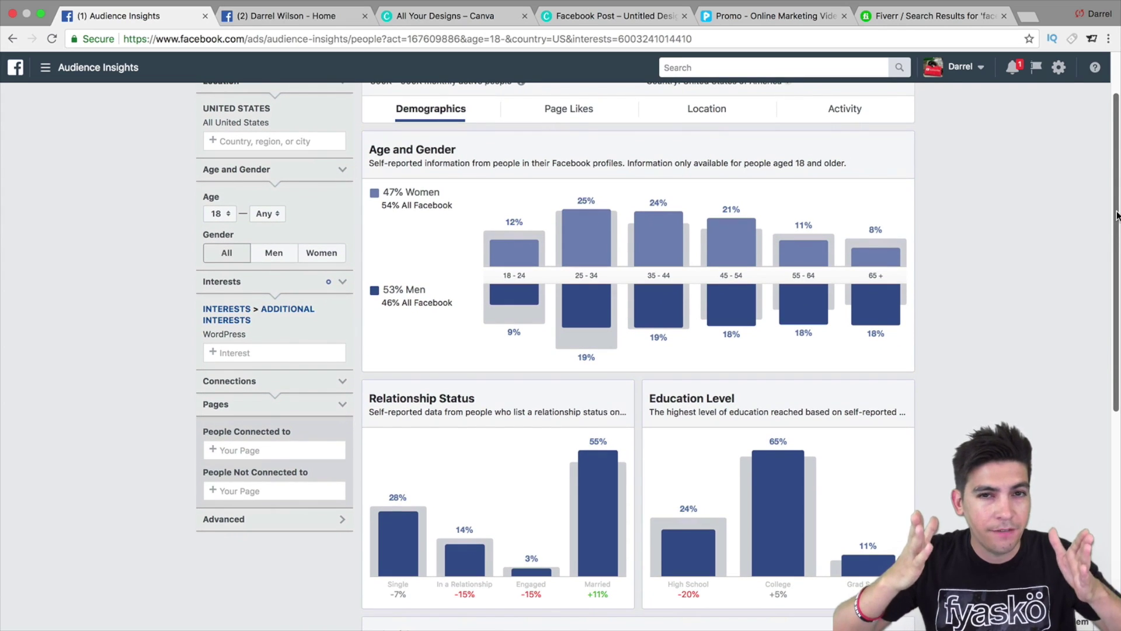
scroll(876, 292, down, 2)
mouse_move(598, 445)
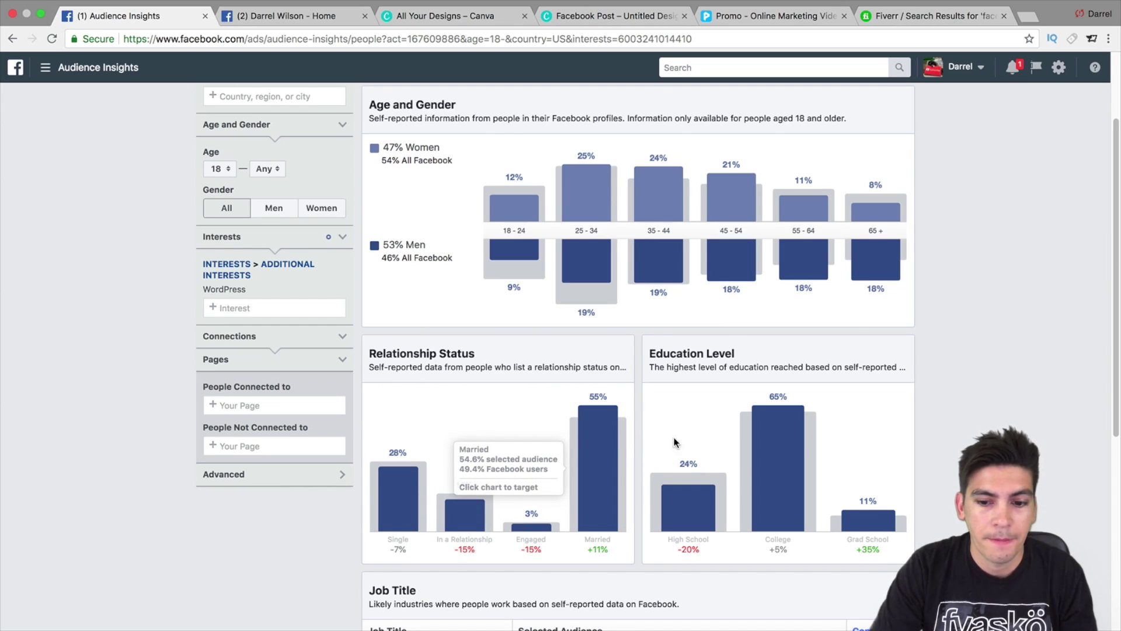
mouse_move(798, 430)
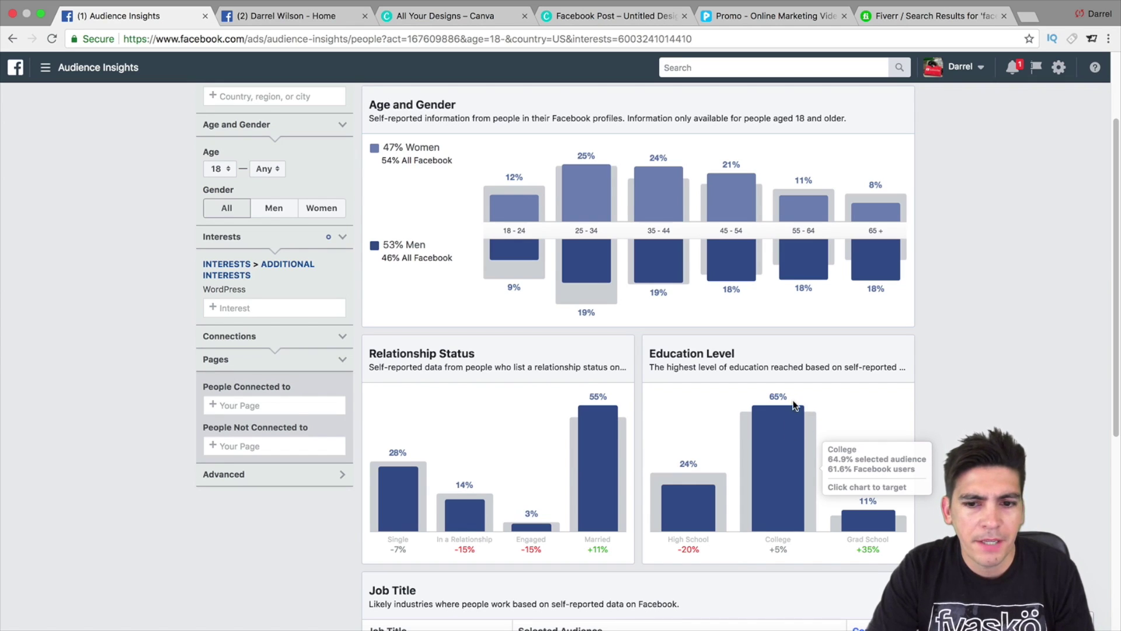
drag(1116, 328, 1116, 257)
scroll(759, 280, down, 2)
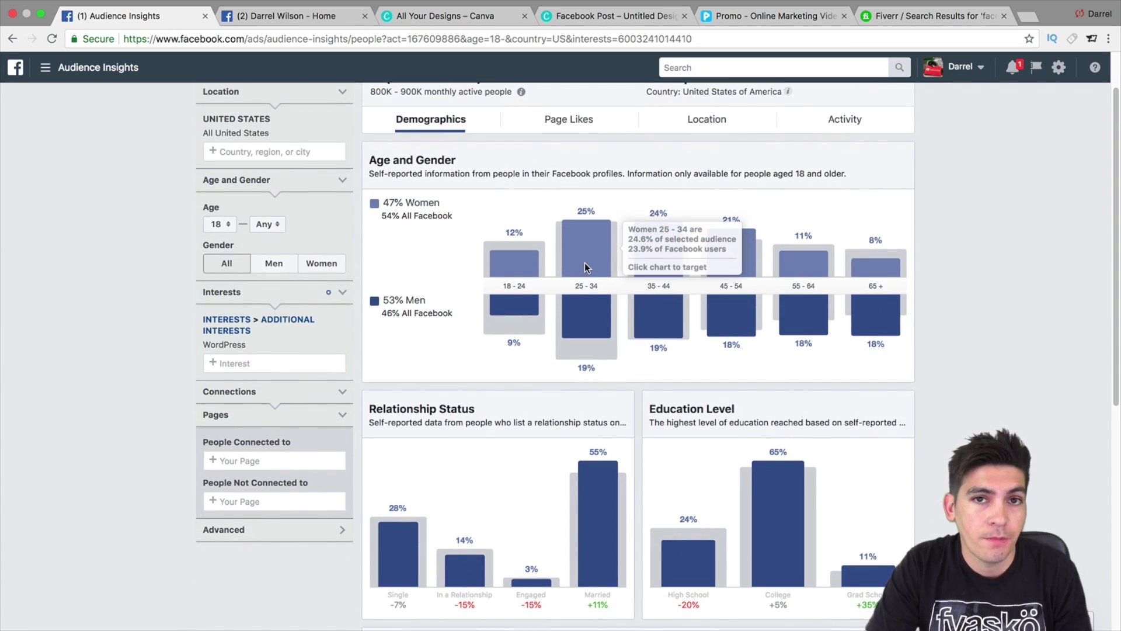
Show the audience's page likes and open The Points Guy page from the Blogger category
scroll(613, 193, up, 2)
click(583, 184)
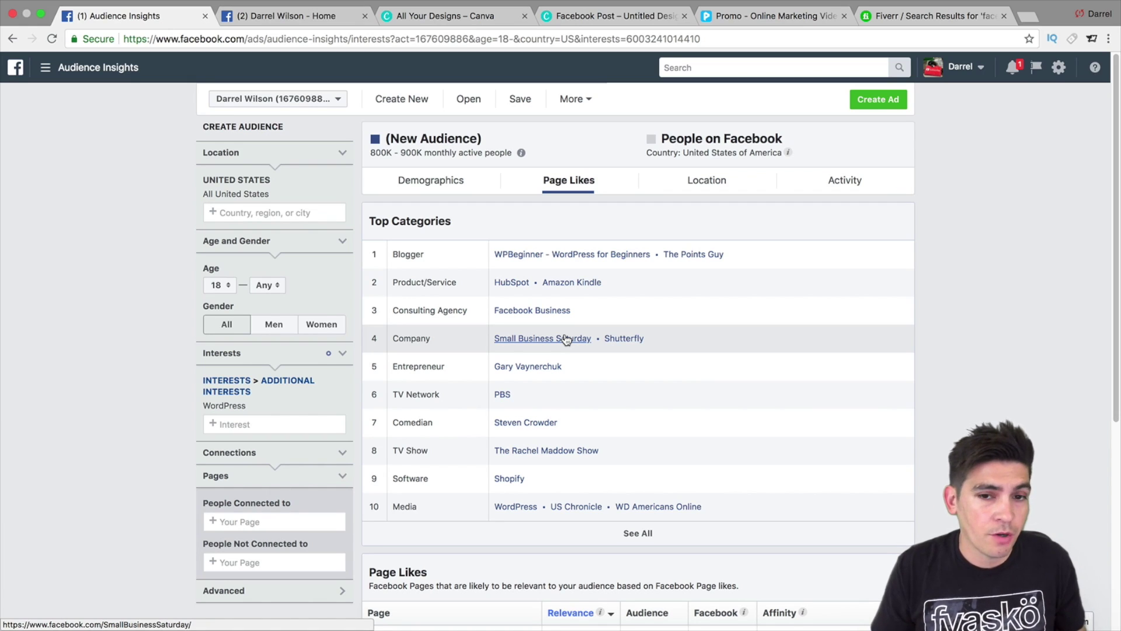
click(681, 257)
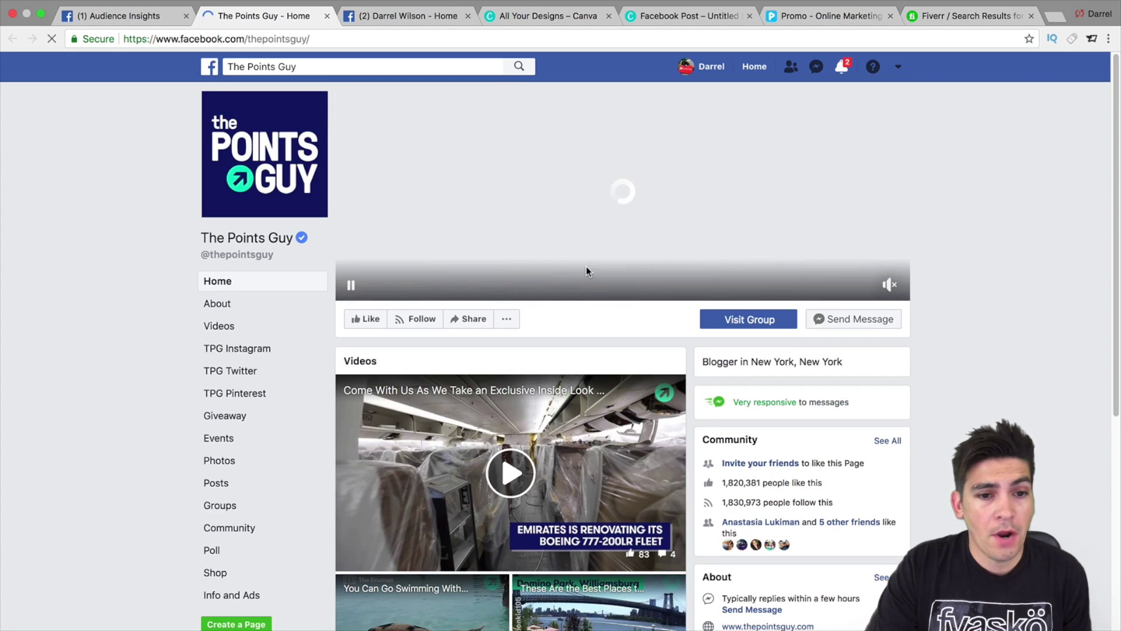
Look through the videos, photos and posts on The Points Guy page
scroll(328, 302, down, 5)
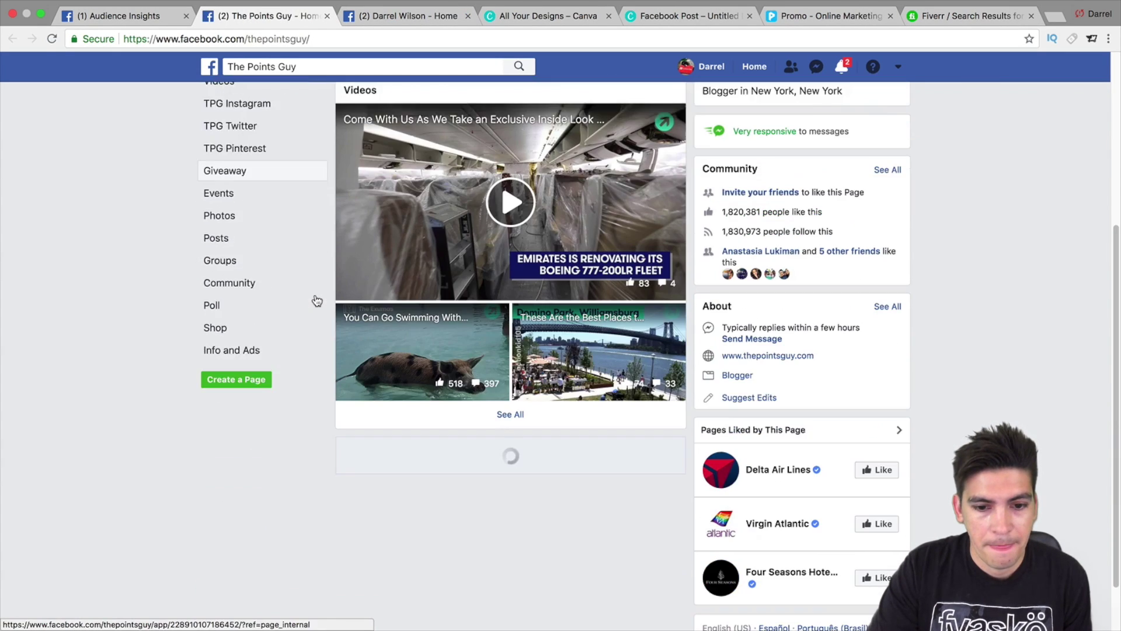
scroll(316, 297, down, 4)
scroll(314, 291, down, 6)
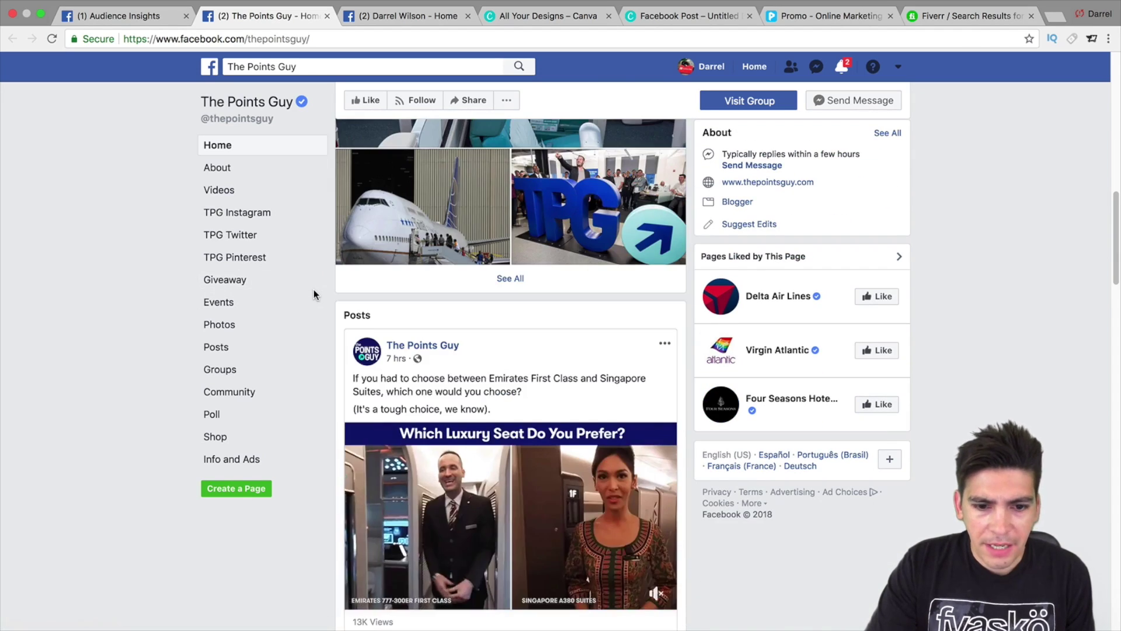
scroll(316, 294, down, 4)
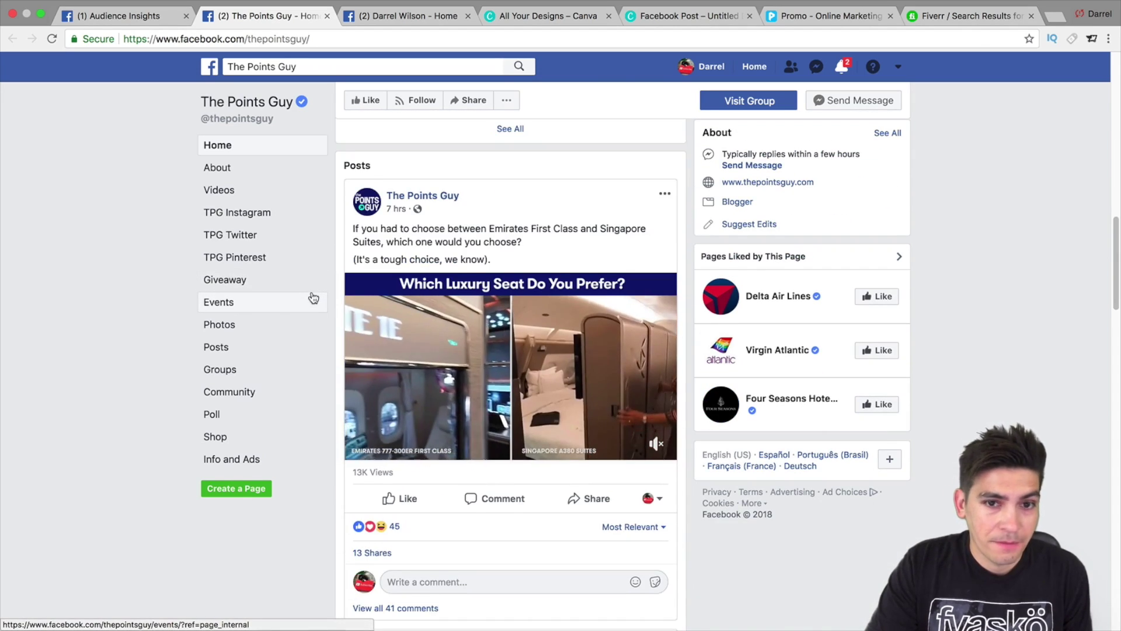
scroll(313, 298, down, 5)
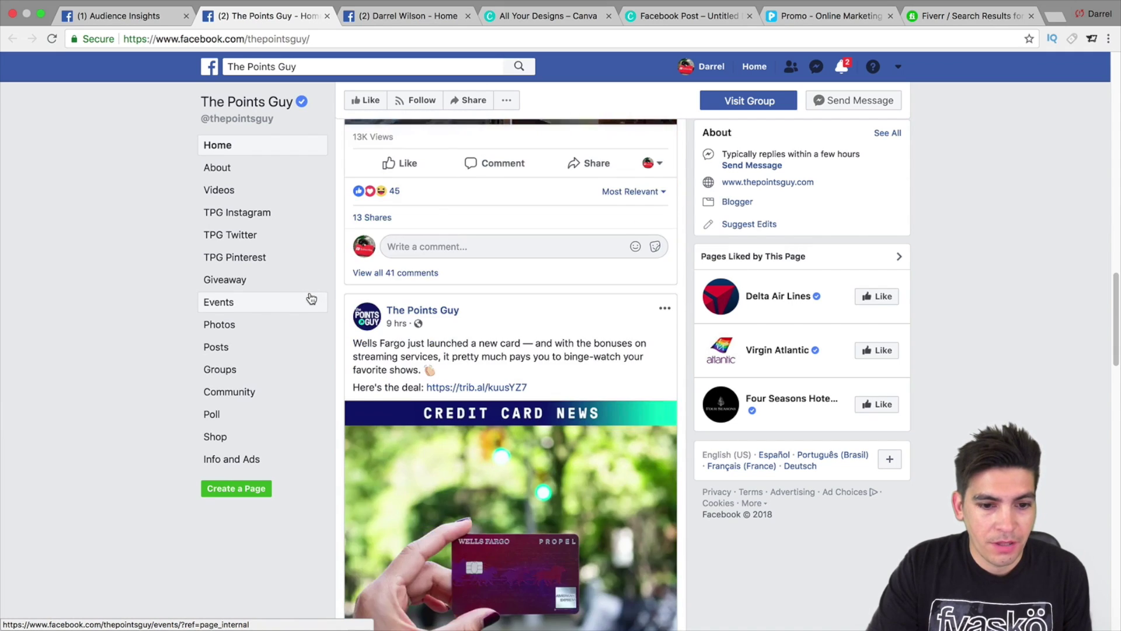
scroll(312, 300, down, 5)
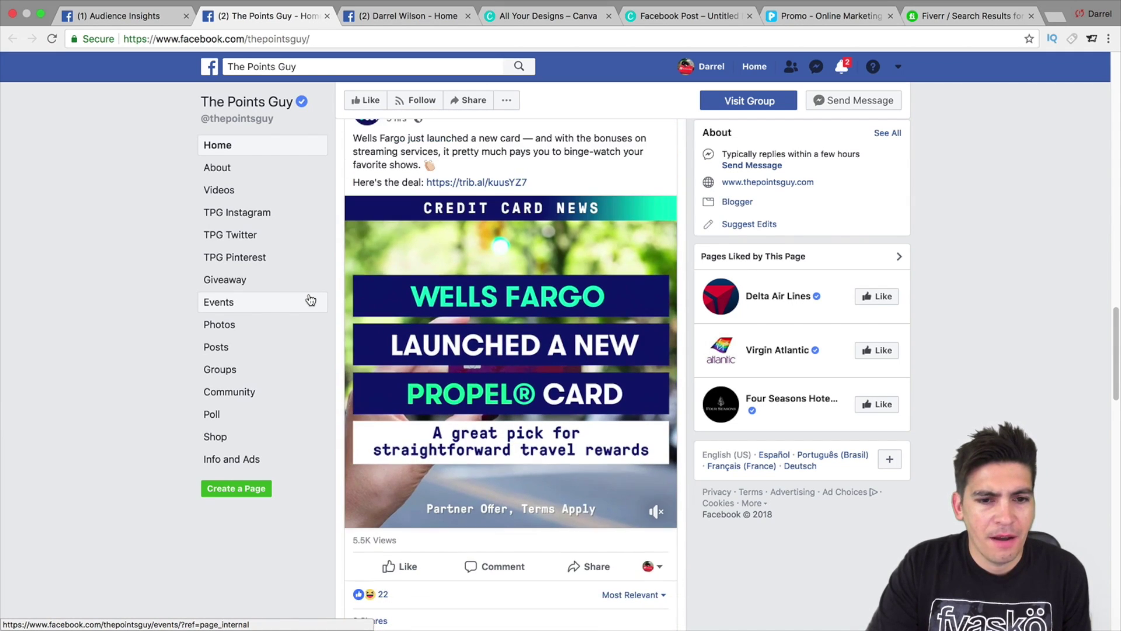
scroll(310, 299, down, 3)
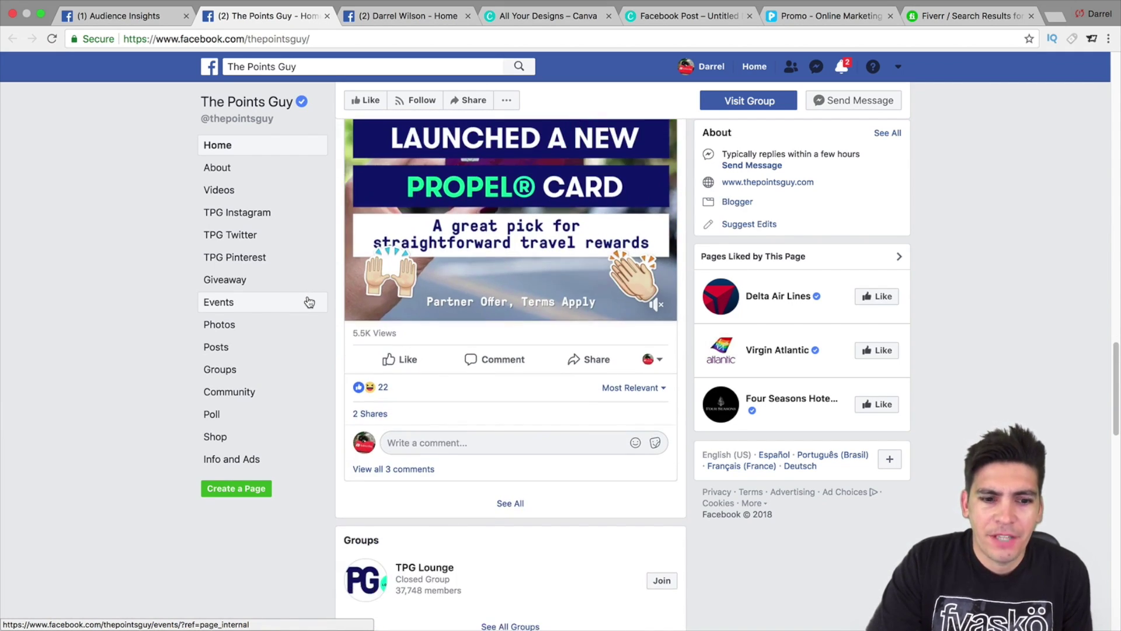
scroll(311, 294, up, 20)
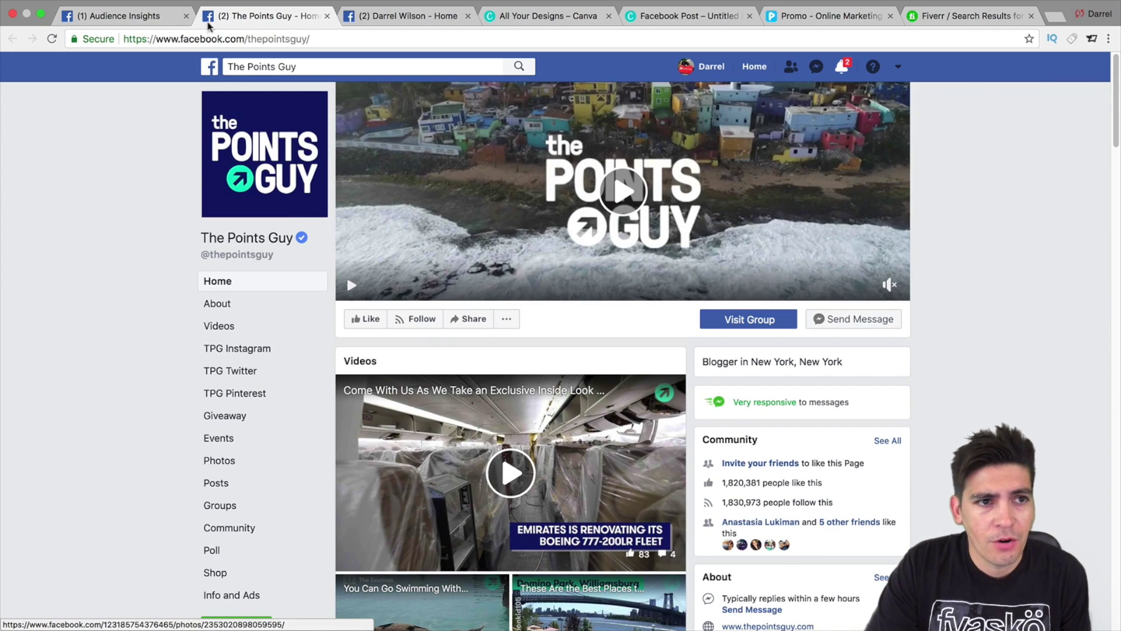
Open the WPBeginner - WordPress for Beginners page from the Blogger category and close The Points Guy page
click(163, 17)
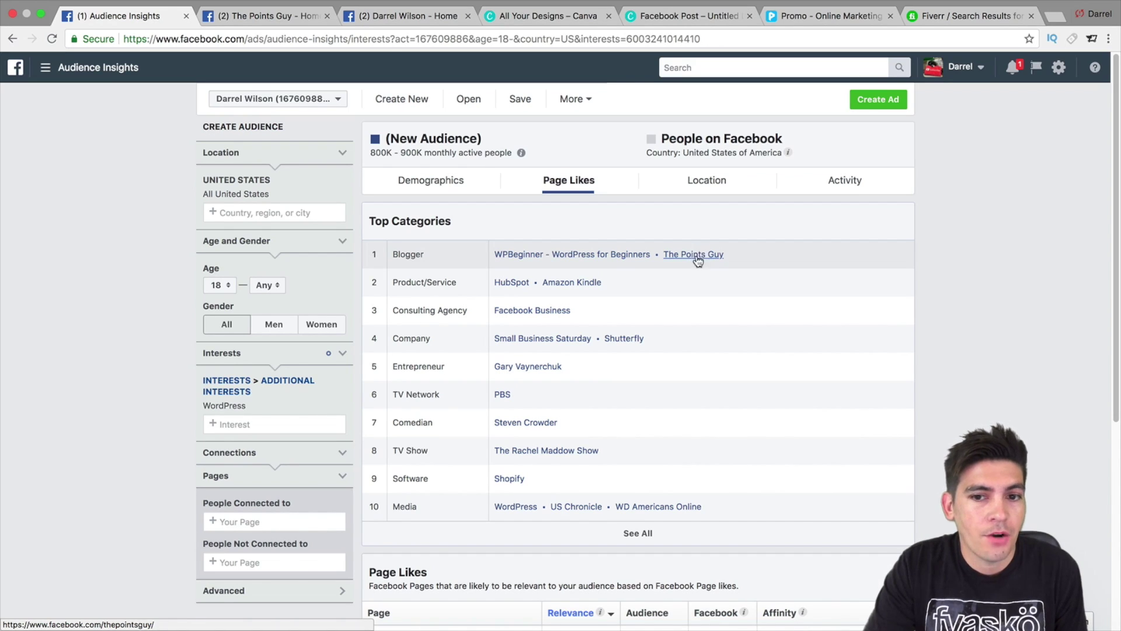
click(546, 254)
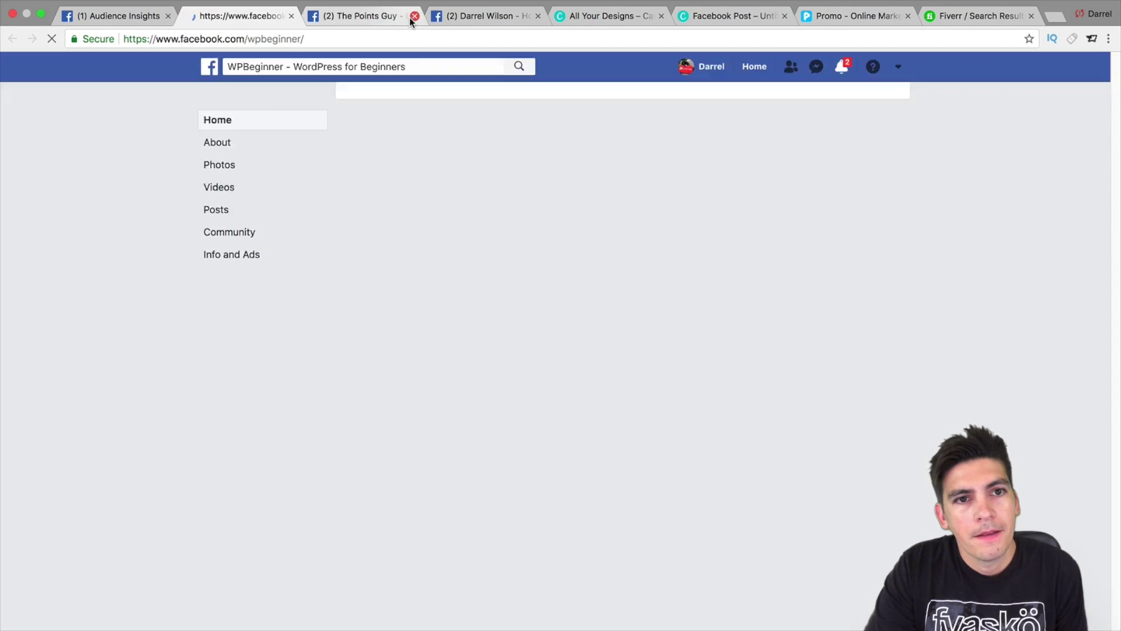
click(414, 16)
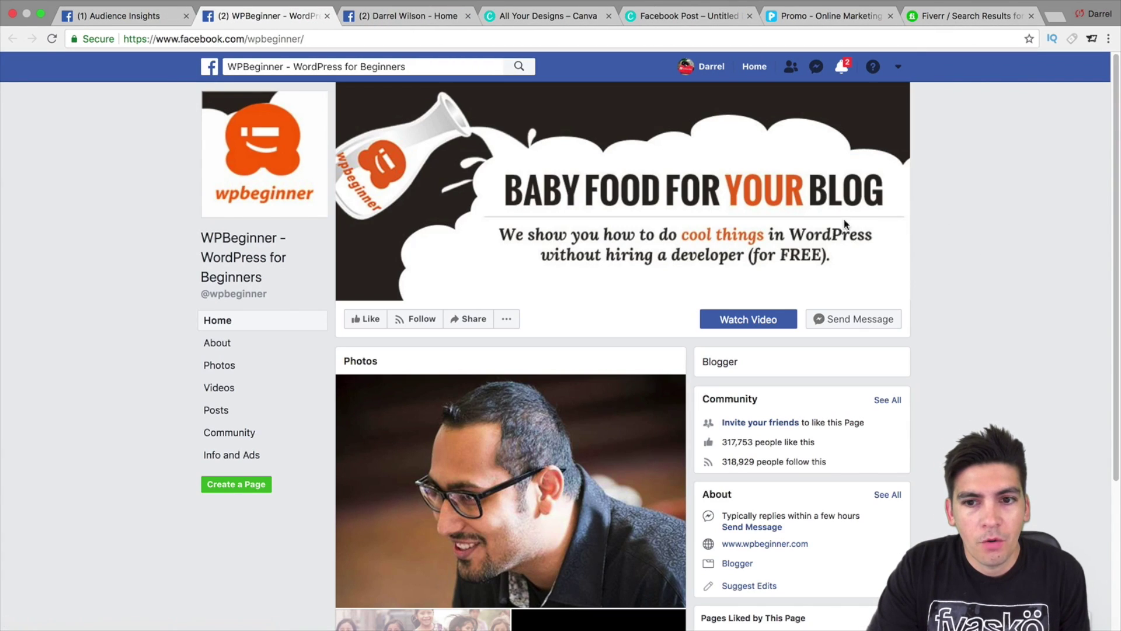
Look through the blog posts and comments on the WPBeginner page
drag(1119, 120, 1119, 569)
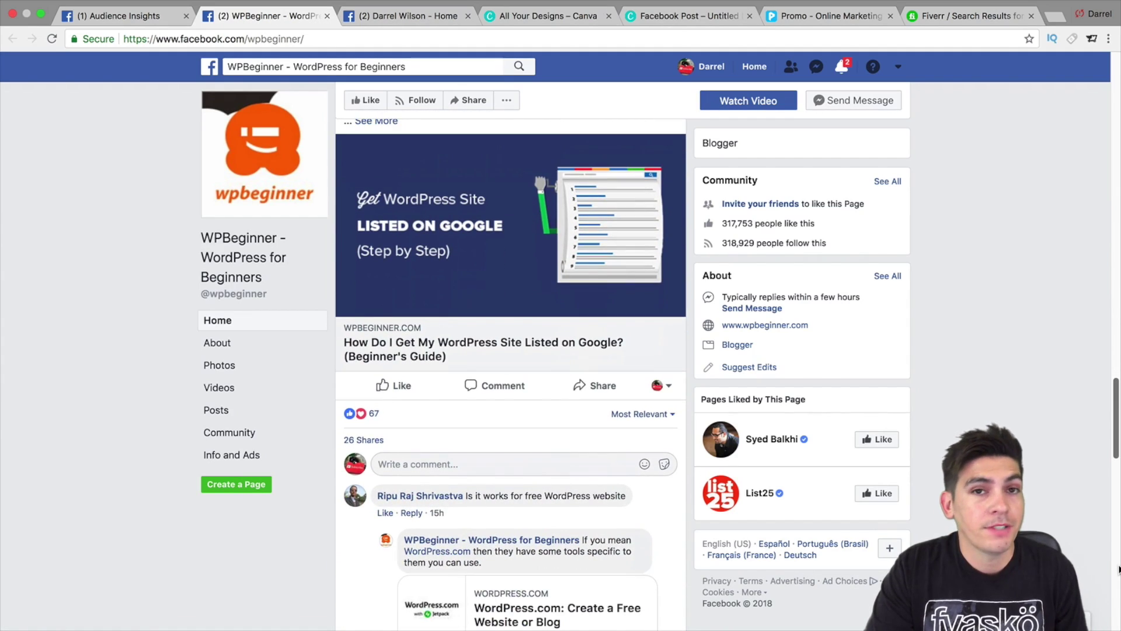
scroll(1119, 570, down, 8)
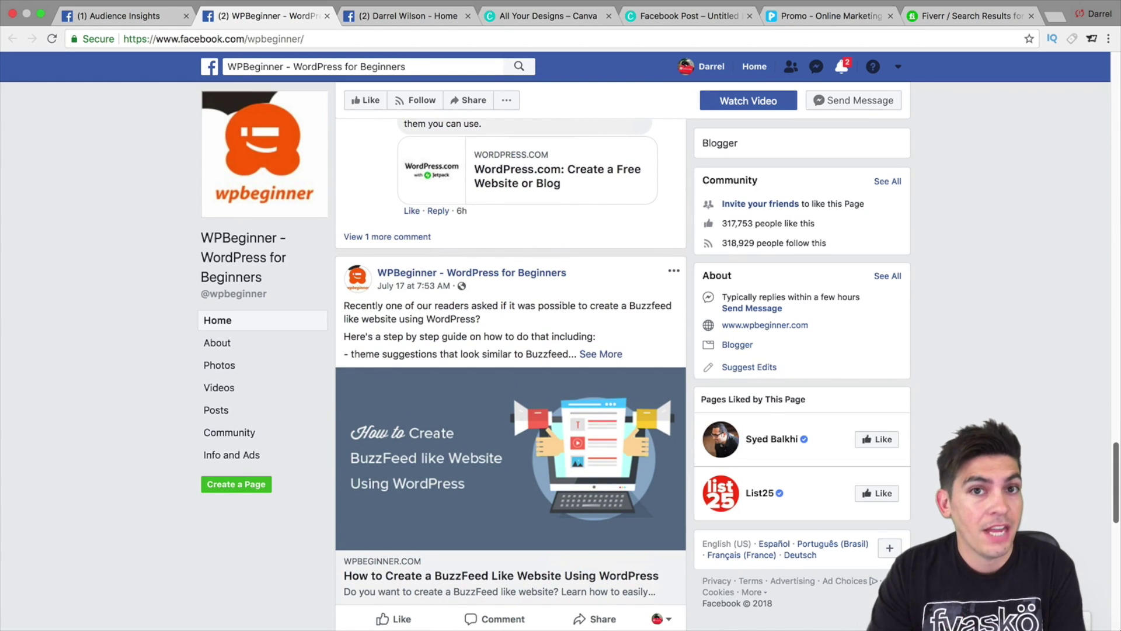
scroll(1120, 302, up, 15)
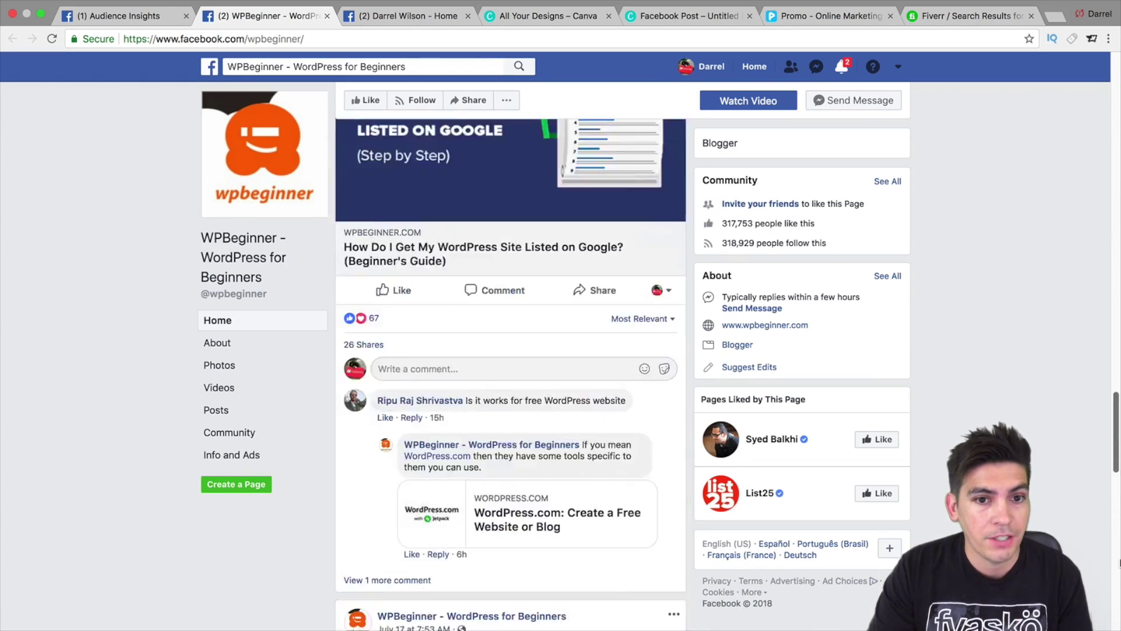
scroll(1119, 303, up, 5)
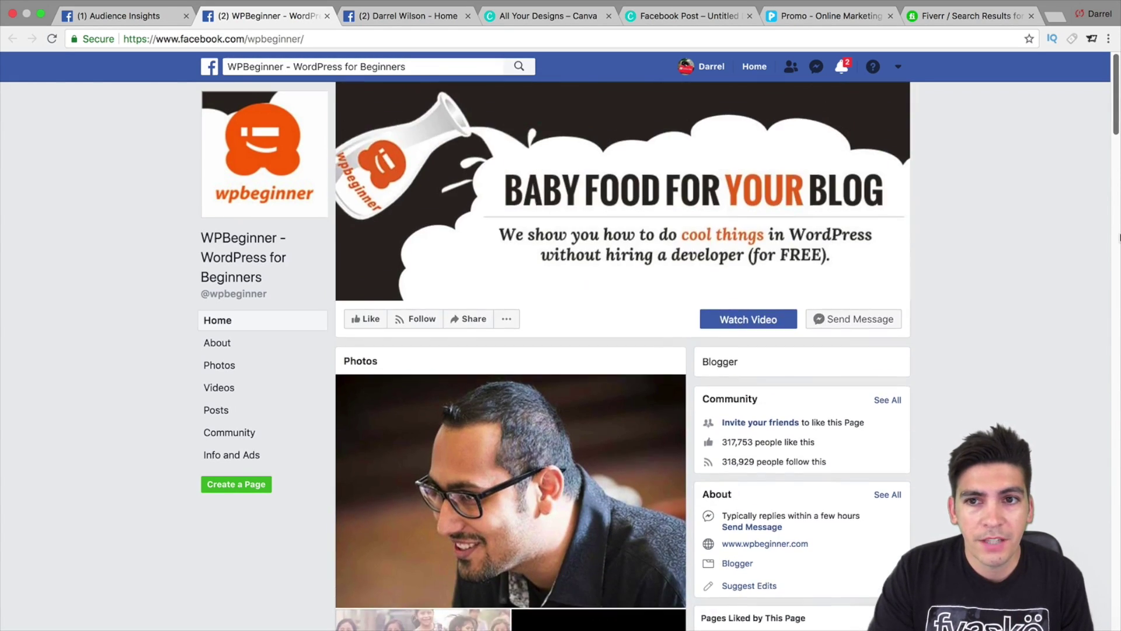
Return to Audience Insights and examine the top cities where the WordPress audience is located
click(138, 17)
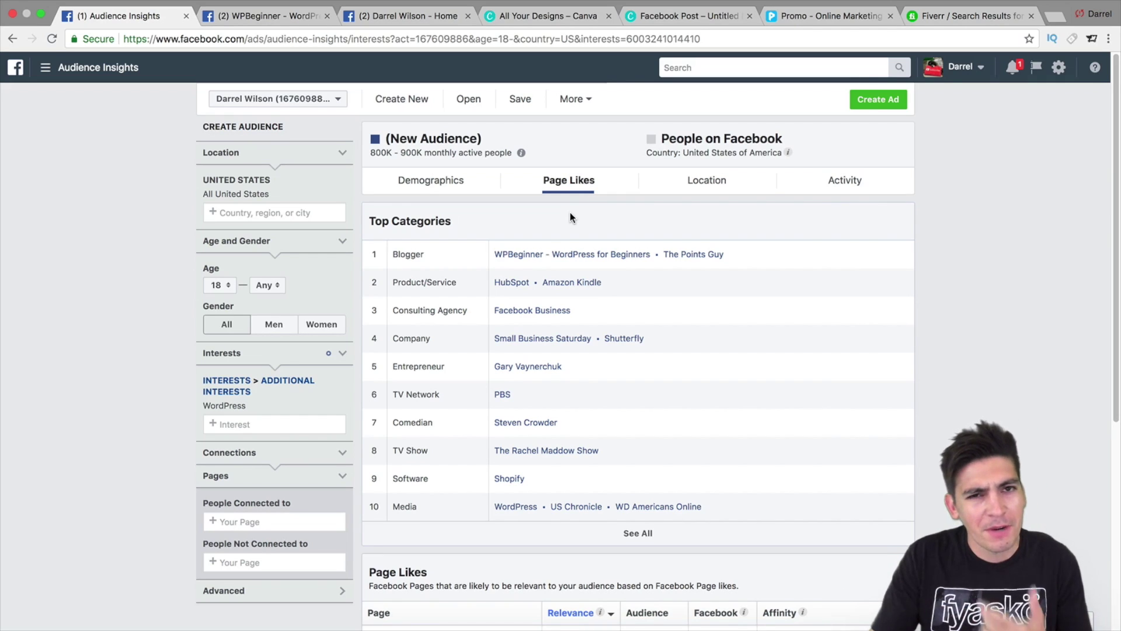
click(709, 186)
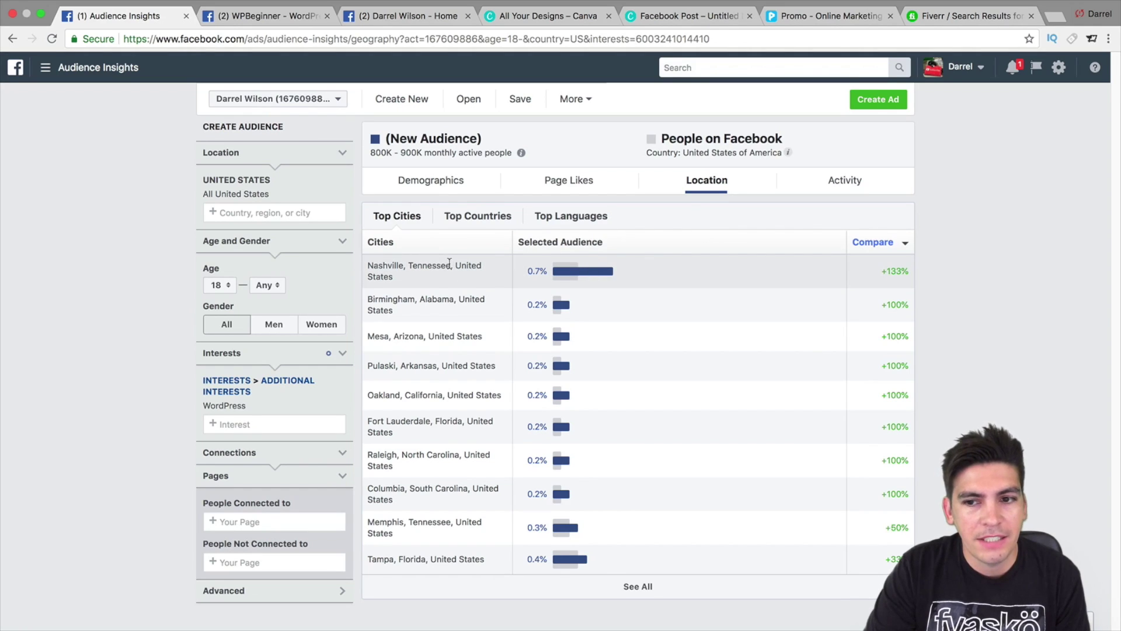
mouse_move(578, 270)
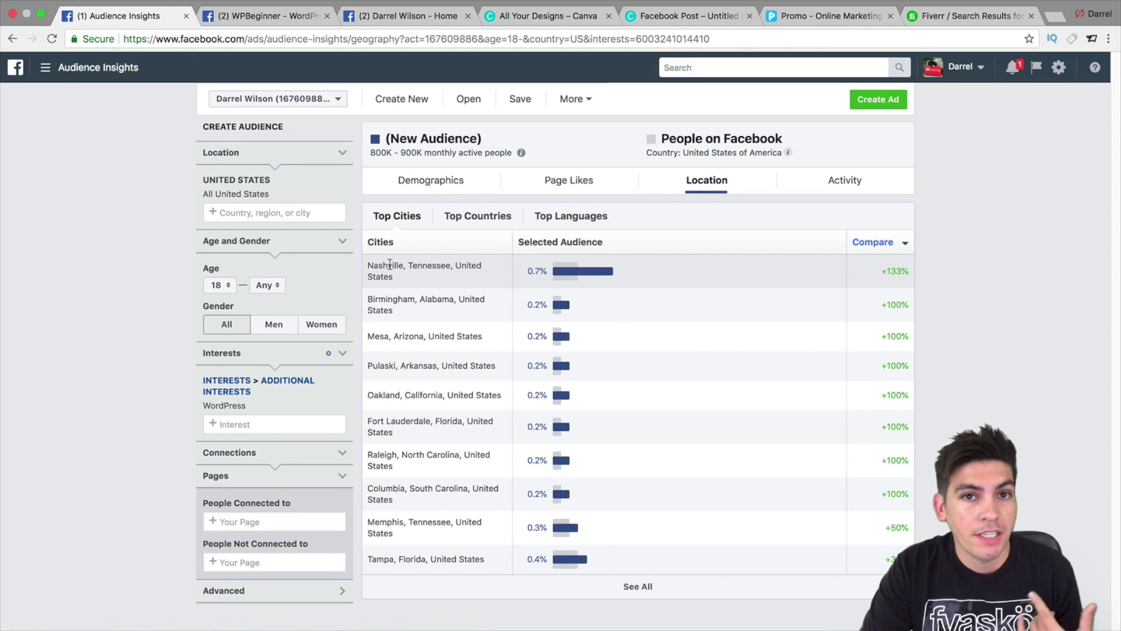
Examine the WordPress audience's activity frequency and device use, and return to its page likes and demographics
click(851, 181)
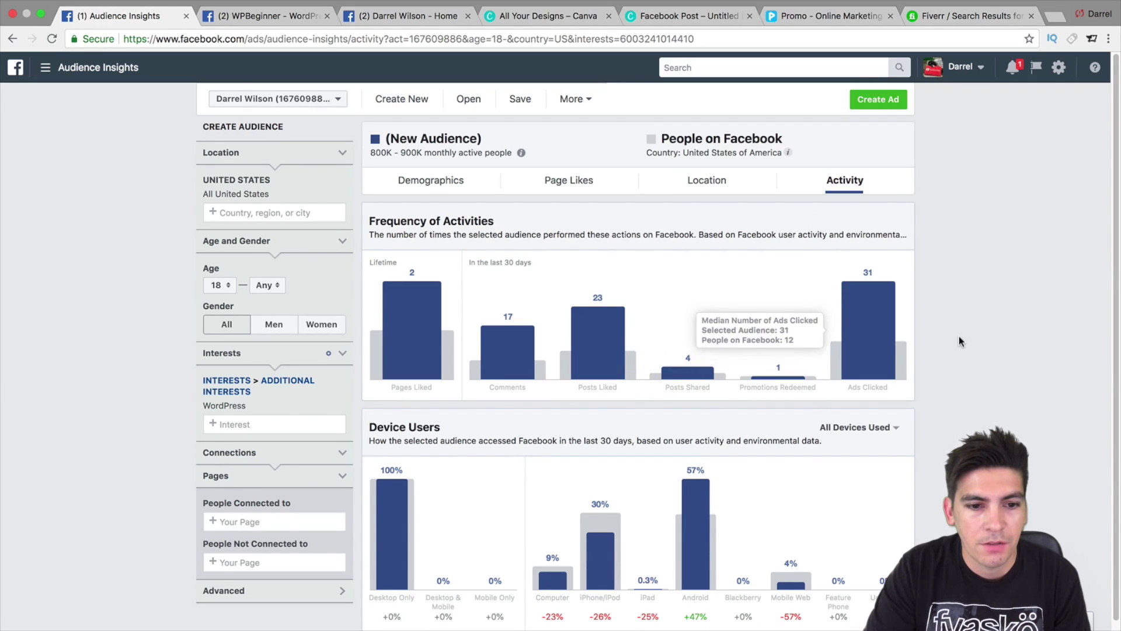
scroll(959, 342, down, 1)
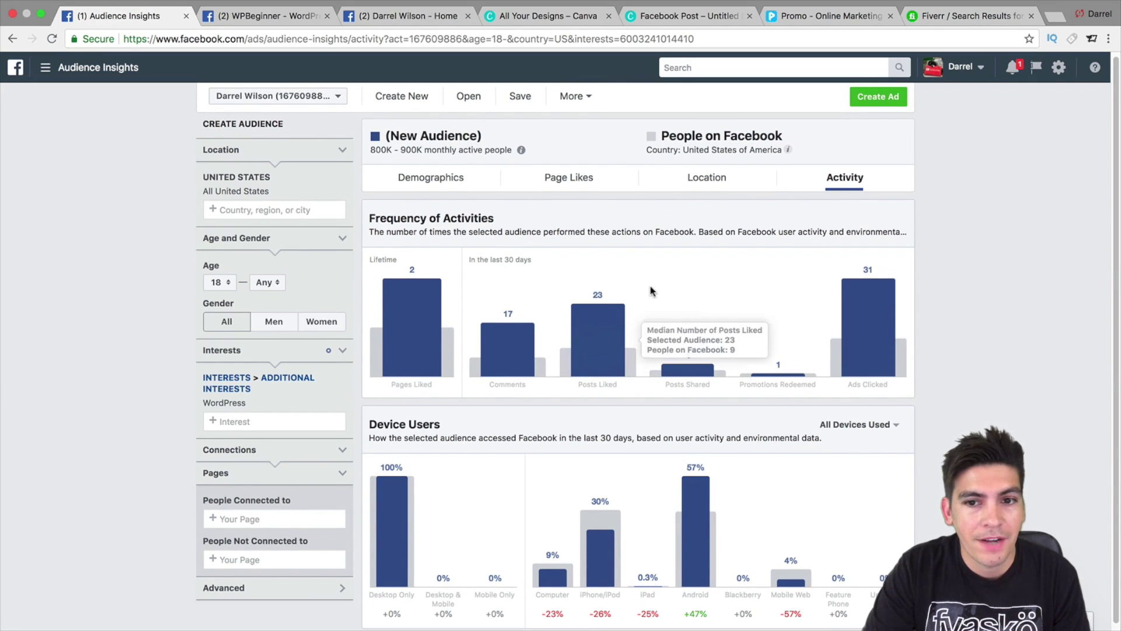
scroll(647, 290, down, 1)
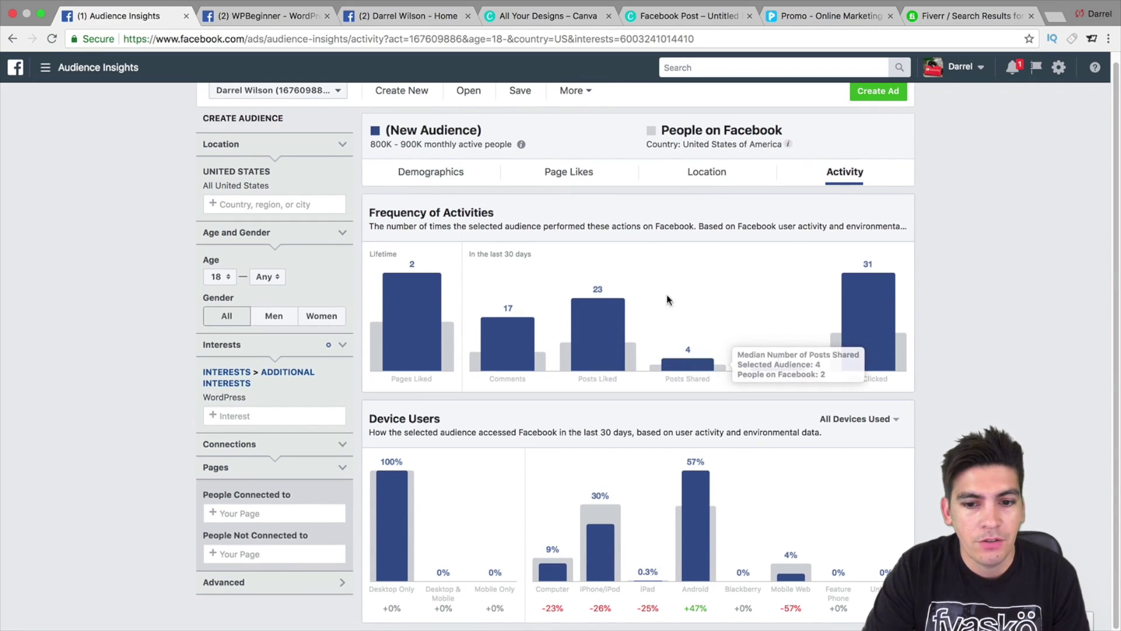
click(584, 175)
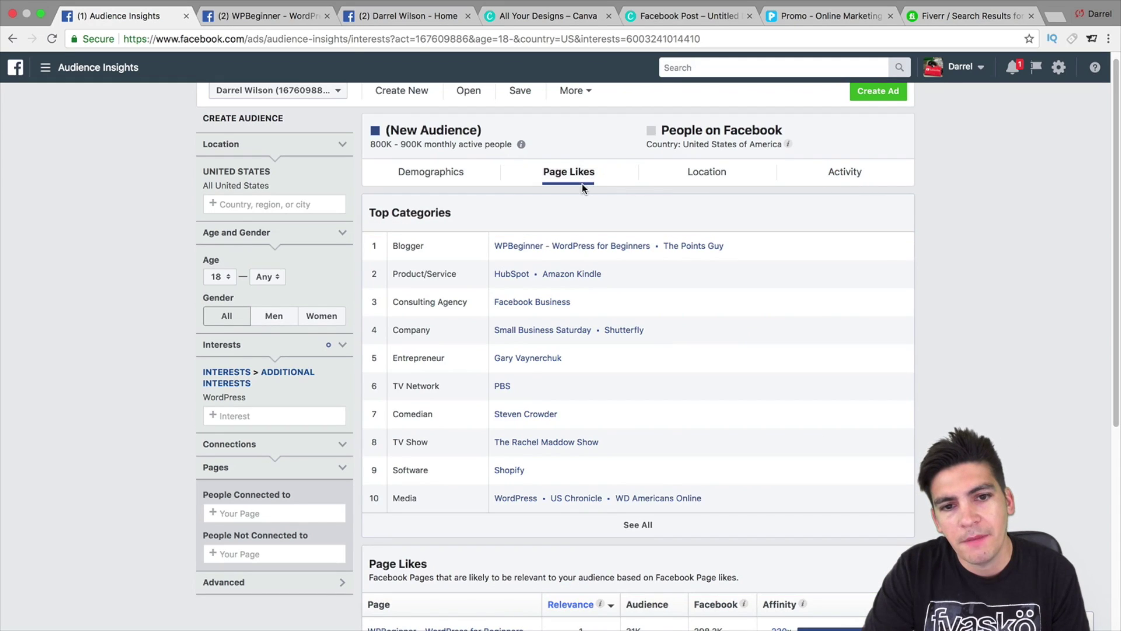
click(447, 176)
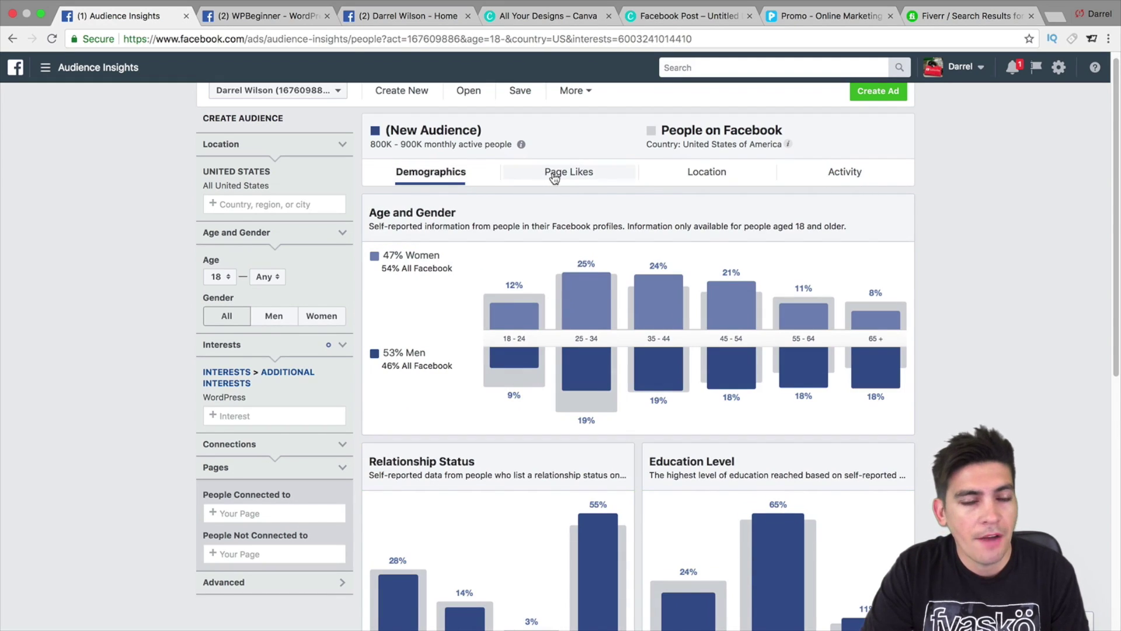
Limit the audience's age range to 25 through 34
click(222, 281)
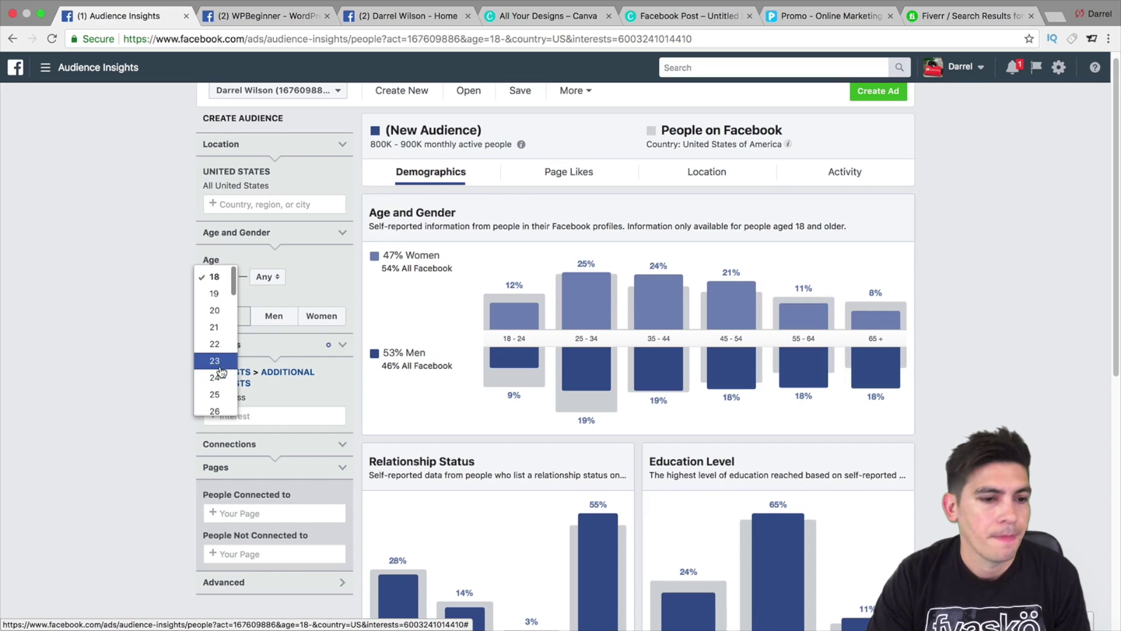
click(224, 396)
click(269, 276)
scroll(271, 383, down, 5)
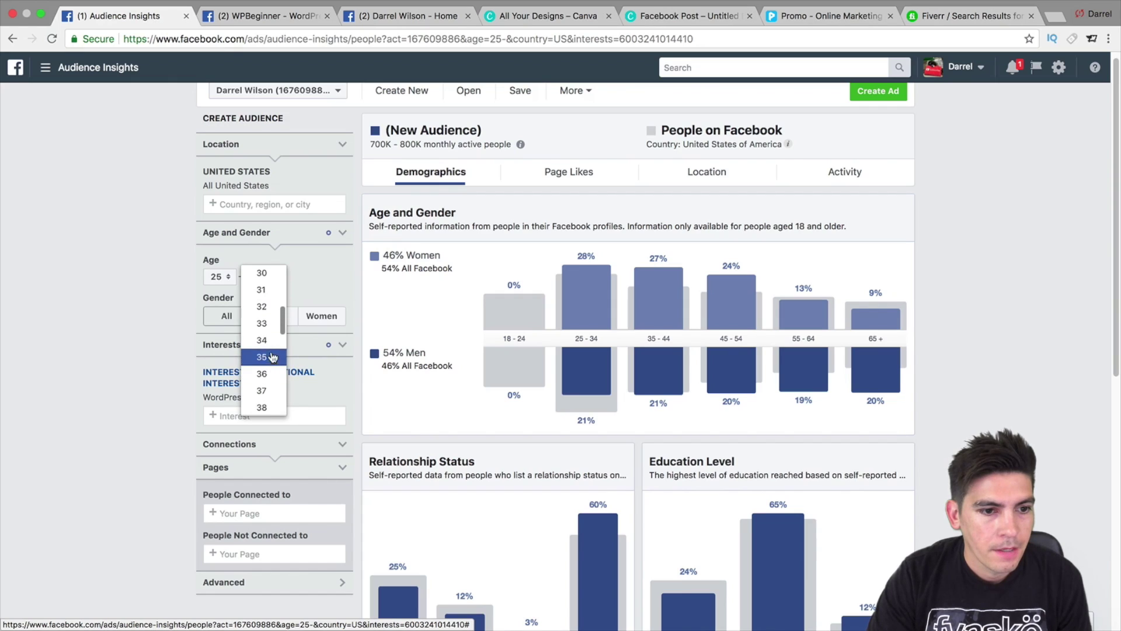
click(263, 320)
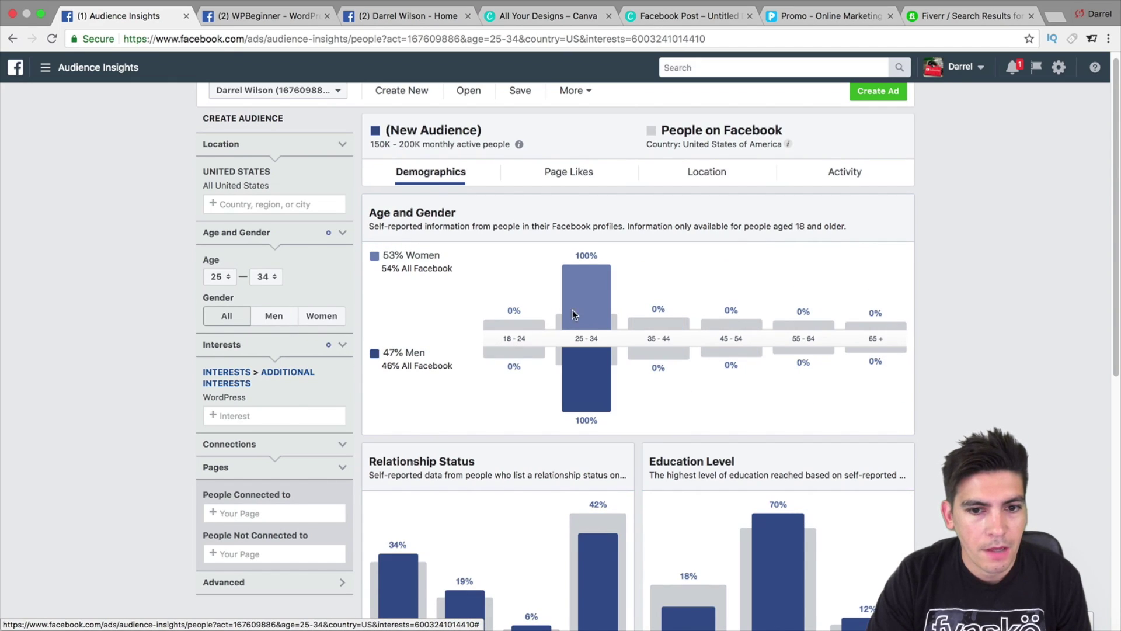
Examine the age, gender, relationship and education charts for the narrowed audience, along with the remaining audience filters
mouse_move(586, 314)
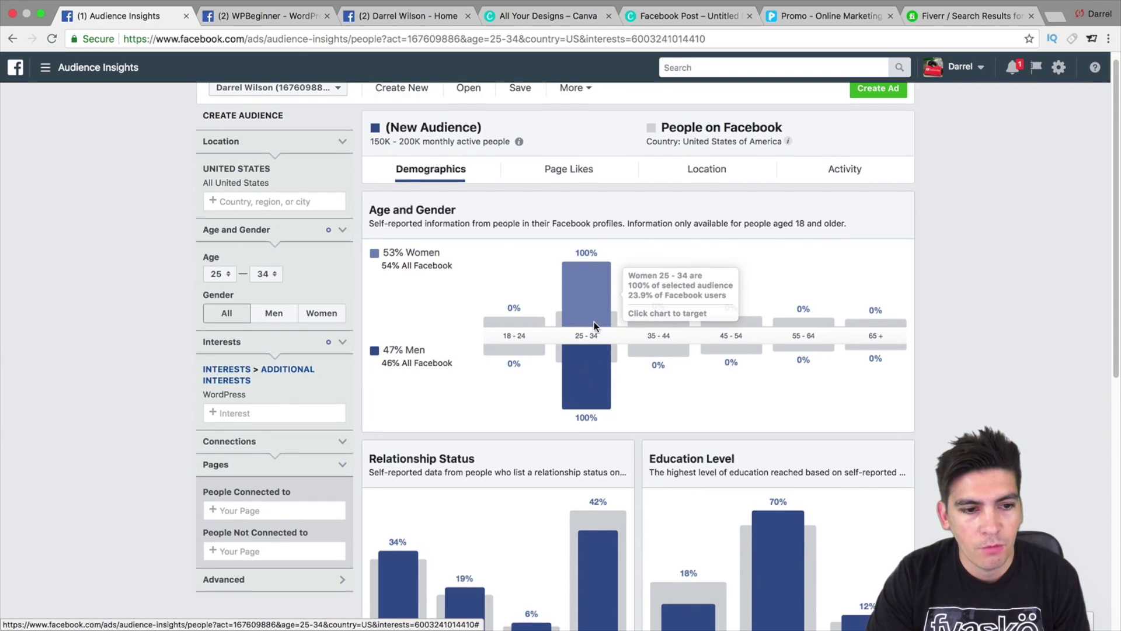
scroll(594, 327, down, 1)
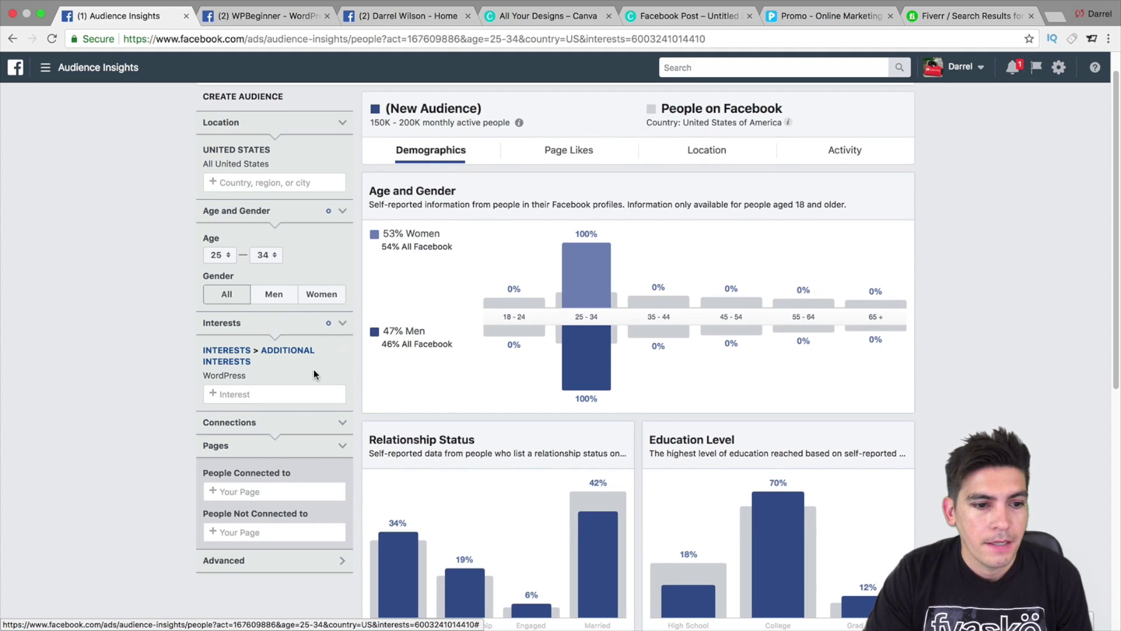
scroll(312, 370, down, 2)
scroll(317, 386, down, 1)
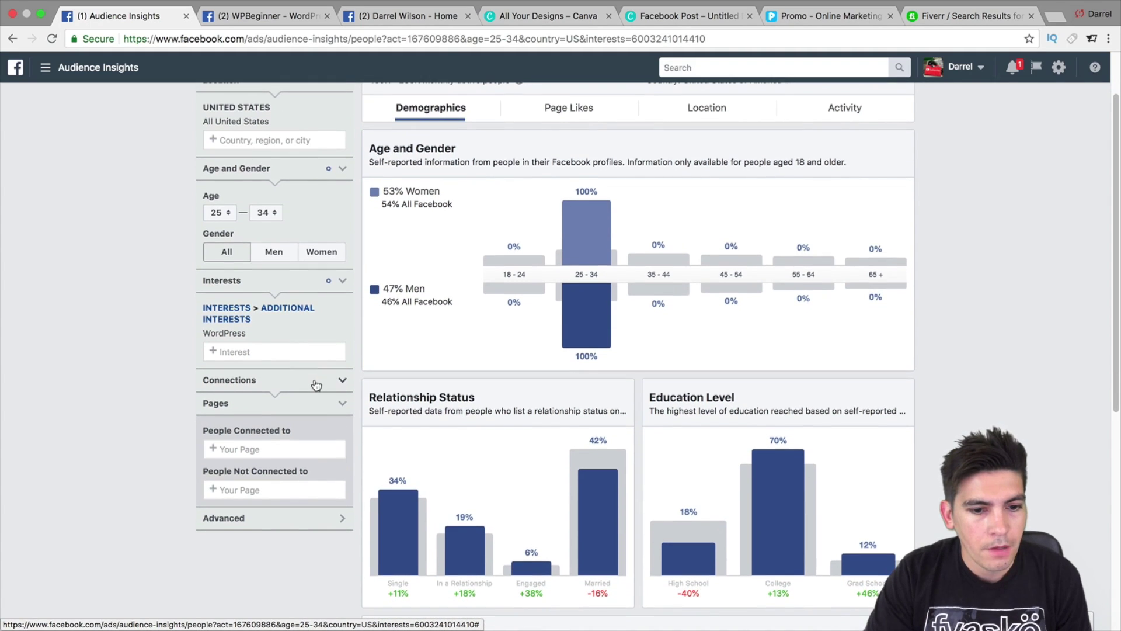
click(344, 403)
click(344, 402)
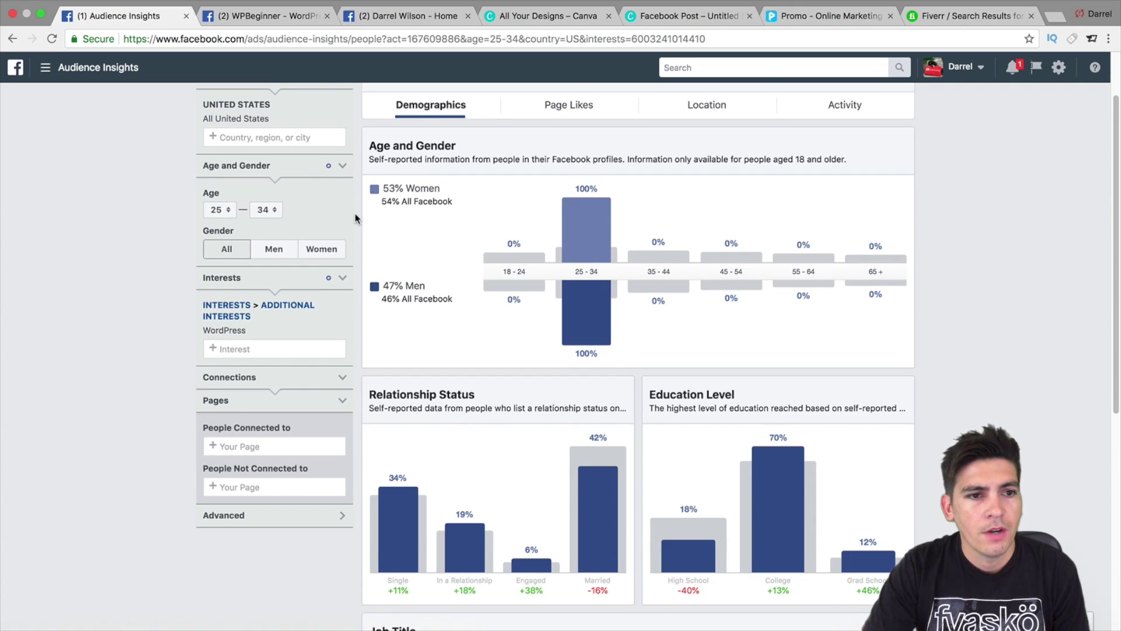
scroll(357, 217, up, 2)
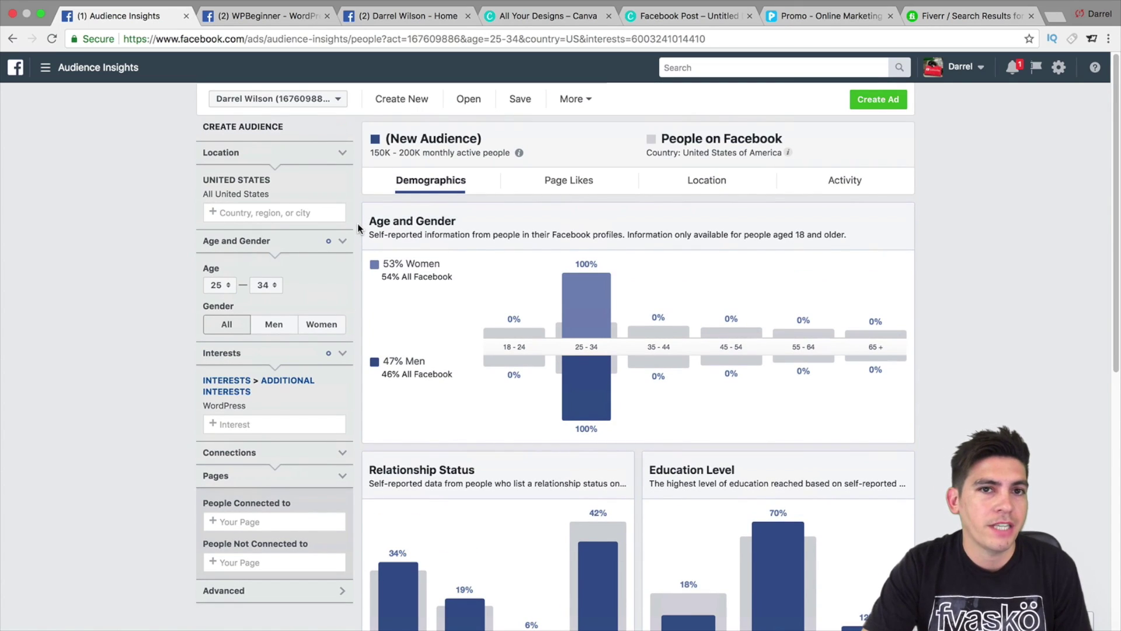
Widen the audience's age range to 18 through 65
click(226, 286)
click(221, 219)
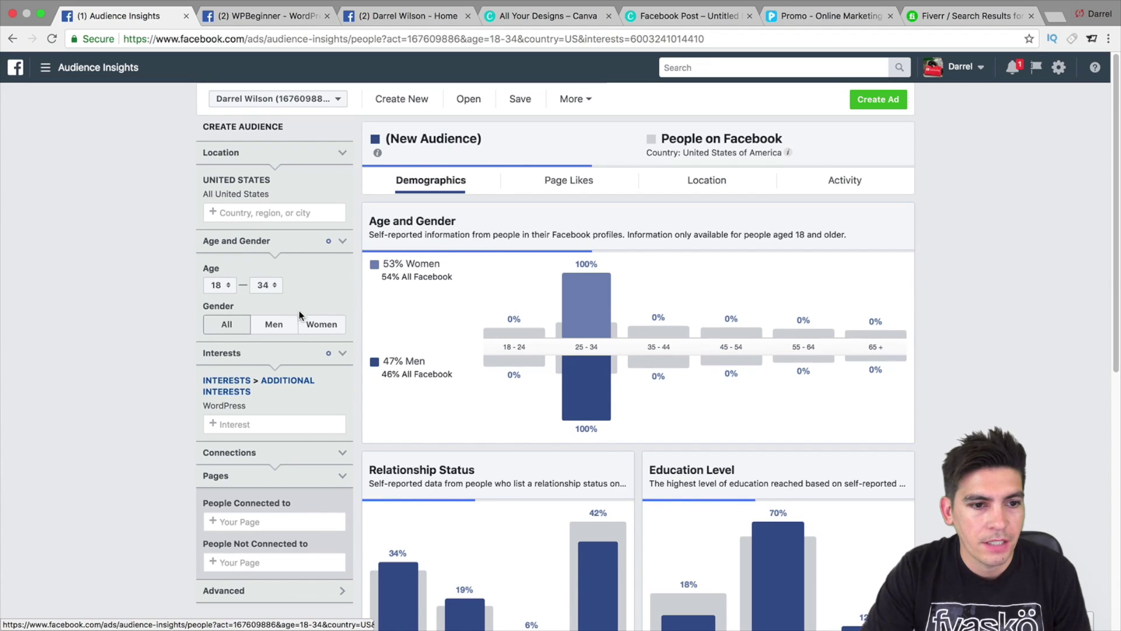
click(267, 285)
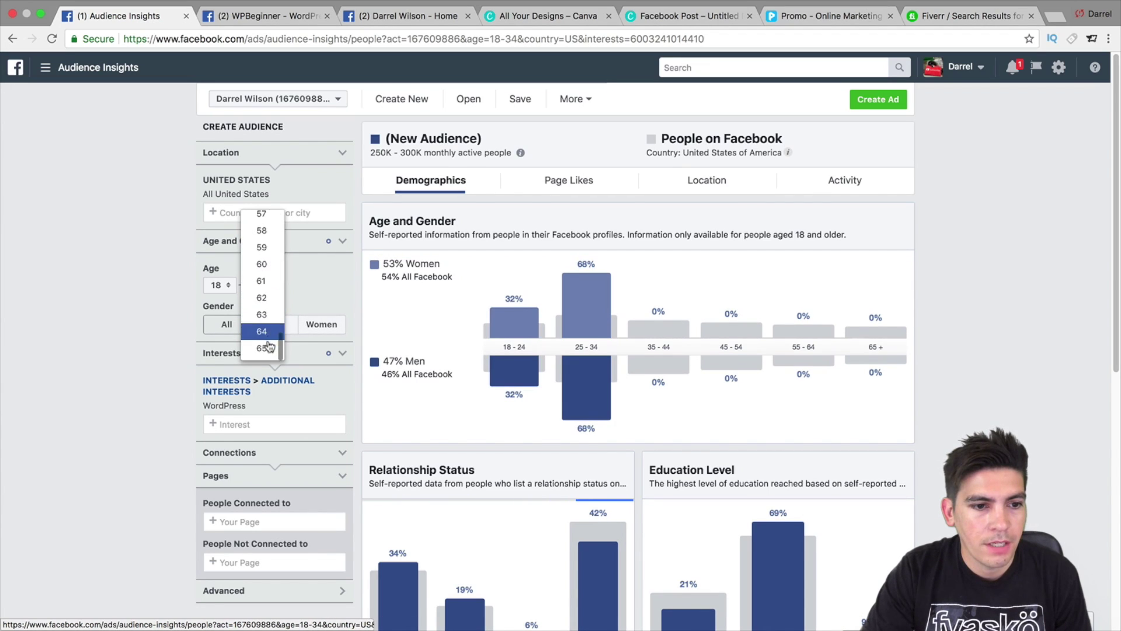
click(268, 346)
Return to the Create Audience dialog for the boosted post and set the gender to All
click(380, 16)
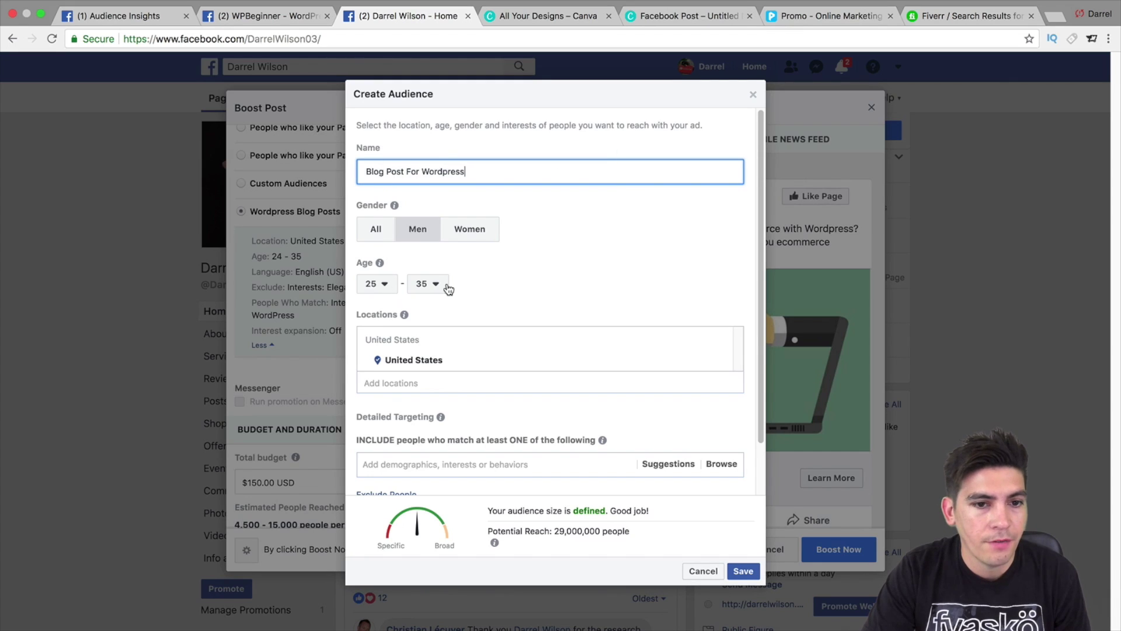
click(383, 231)
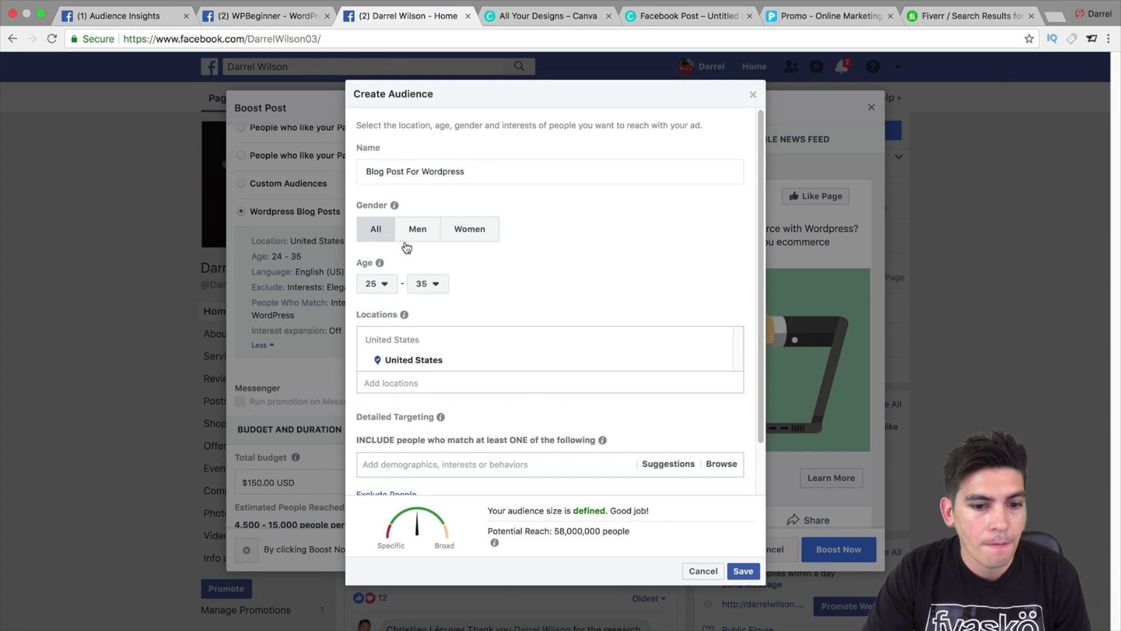
Add Denmark to the new audience's locations and remove it again, leaving only the United States
scroll(454, 260, down, 2)
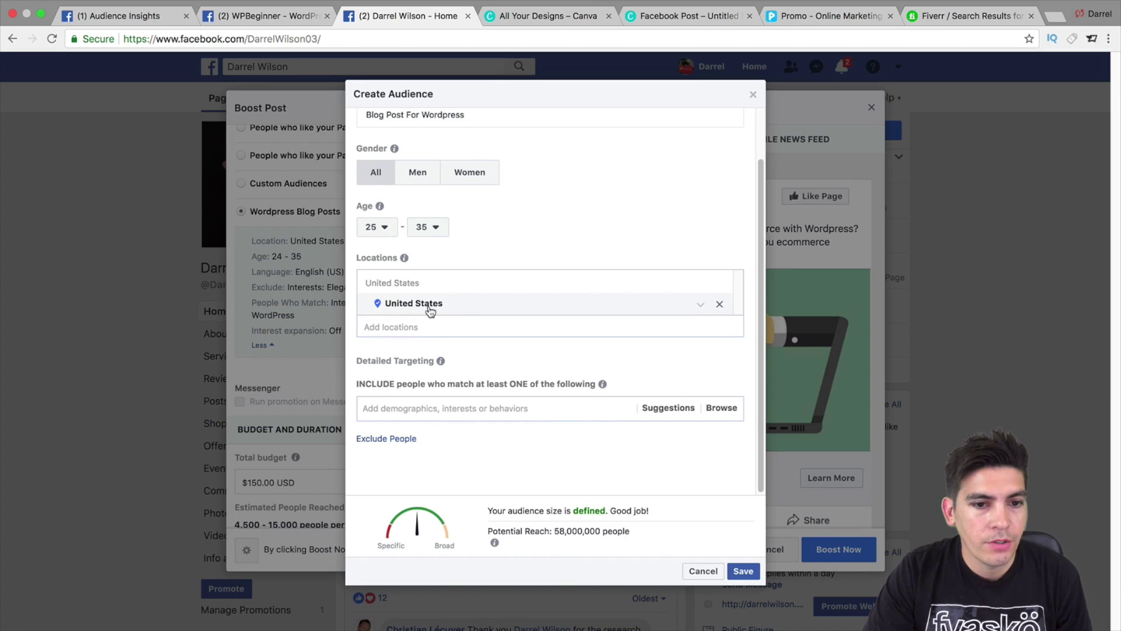
click(436, 325)
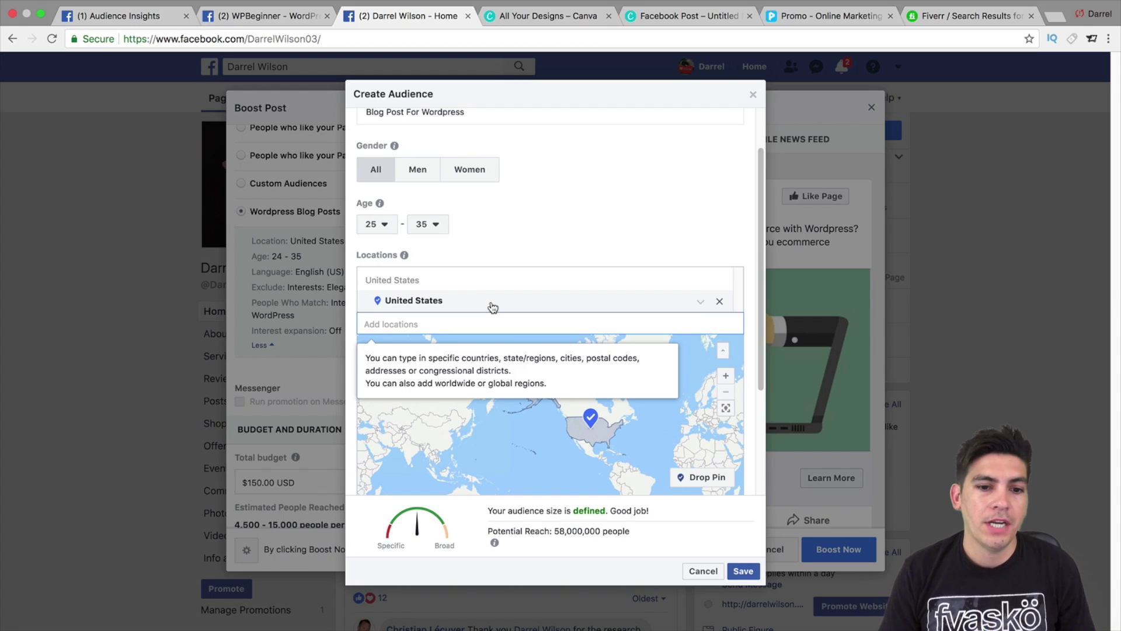
text(denmark)
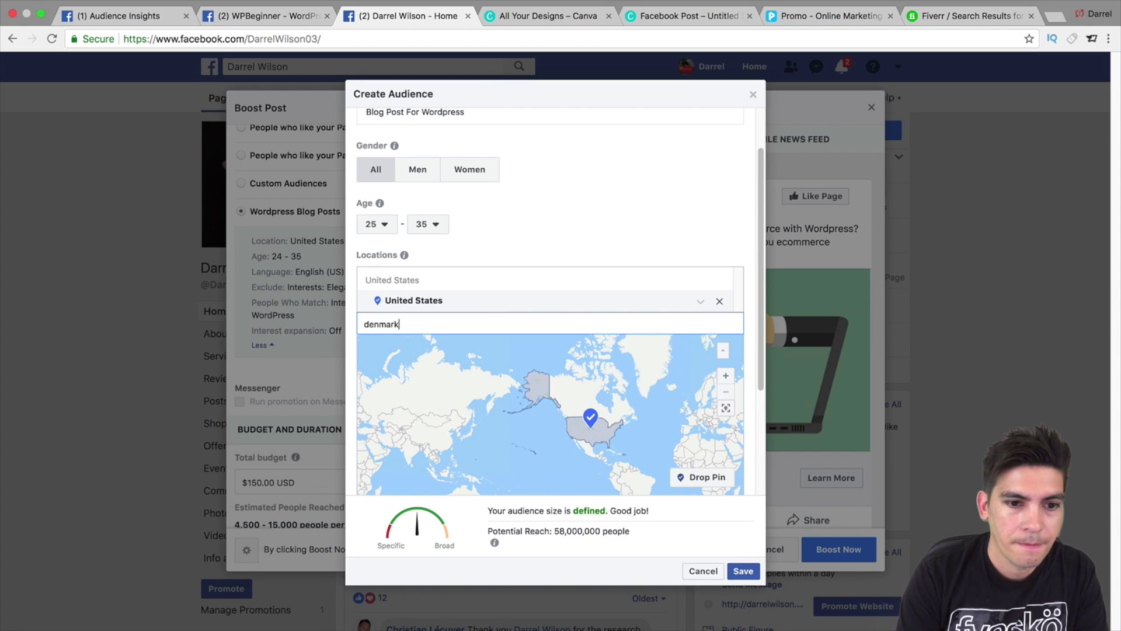
click(492, 345)
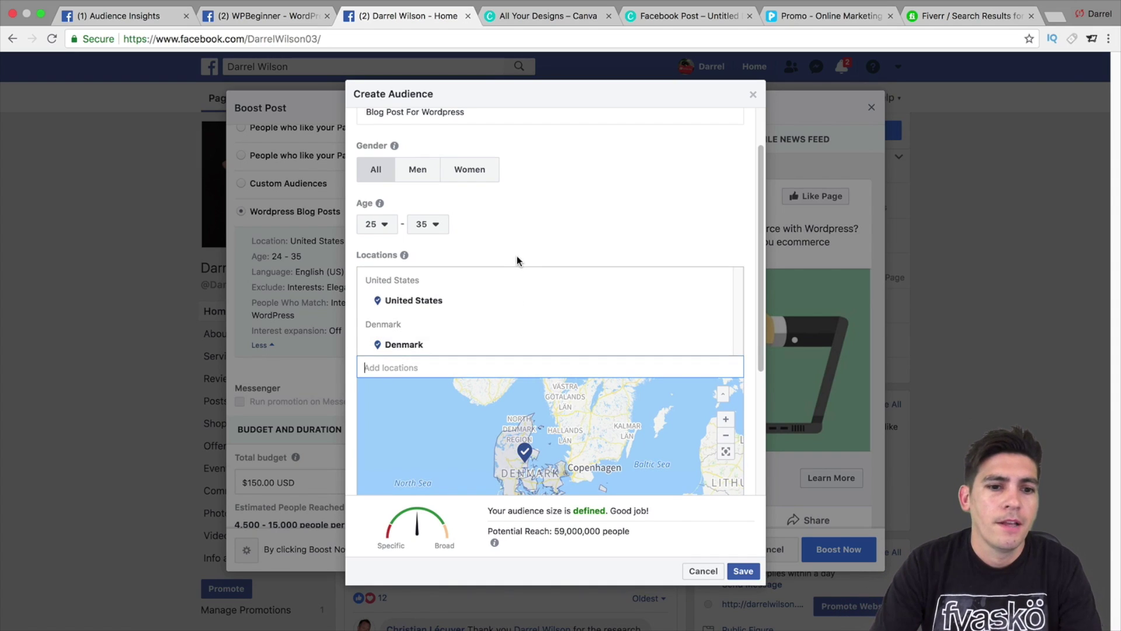
click(720, 346)
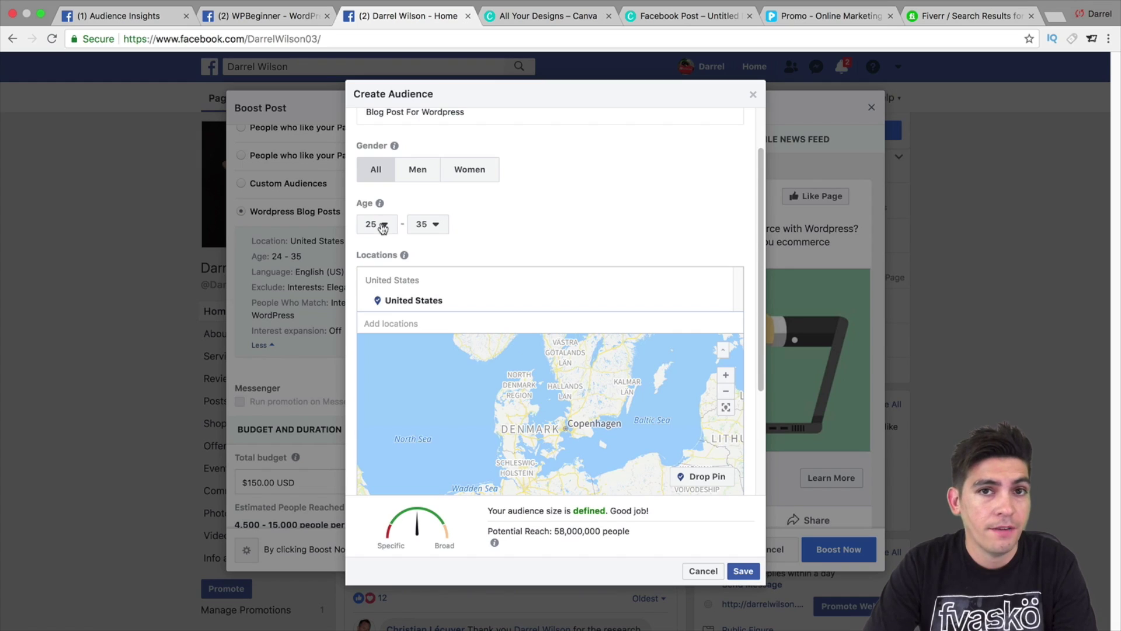
Add the WordPress interest to the people included in the new audience's detailed targeting
scroll(541, 253, down, 3)
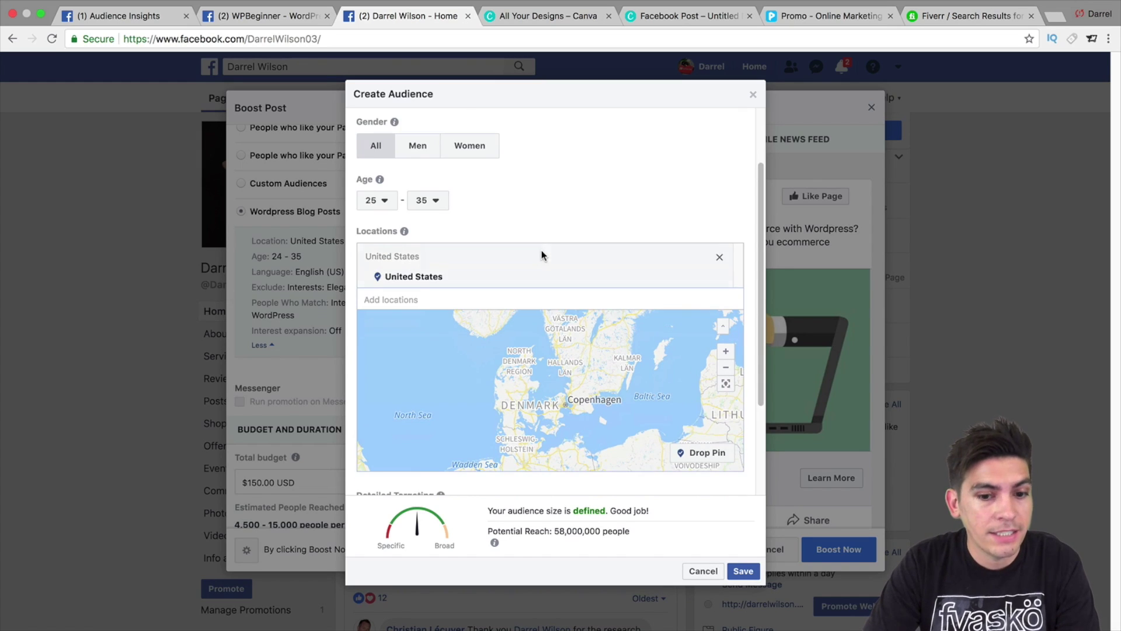
scroll(539, 253, down, 2)
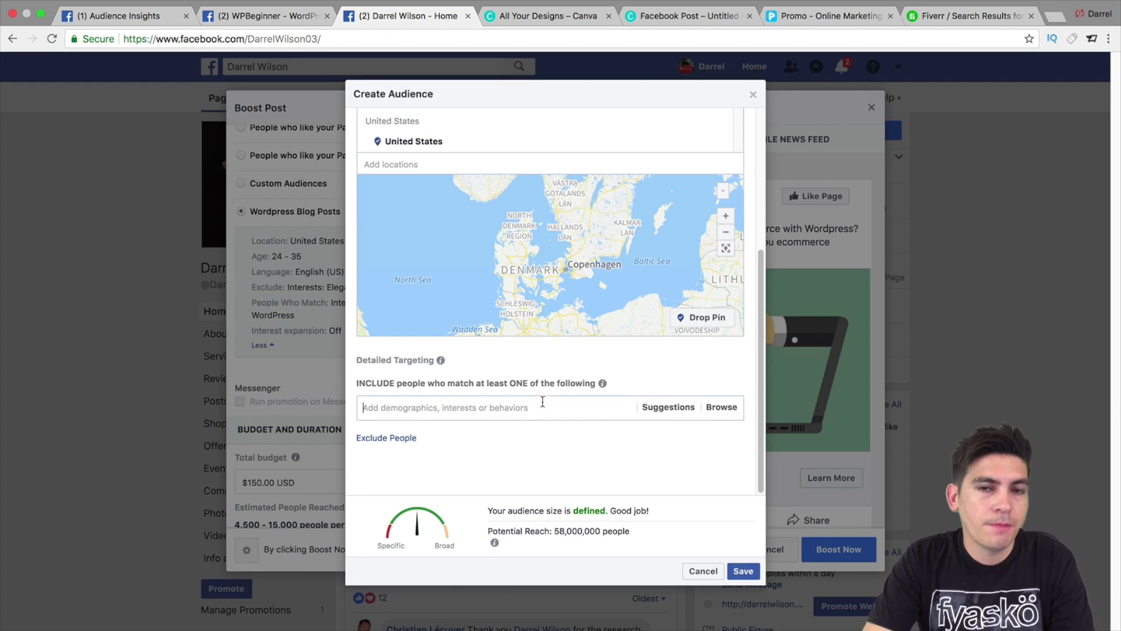
text(worpdress)
key(ctrl+a)
key(BackSpace)
text(wordpress)
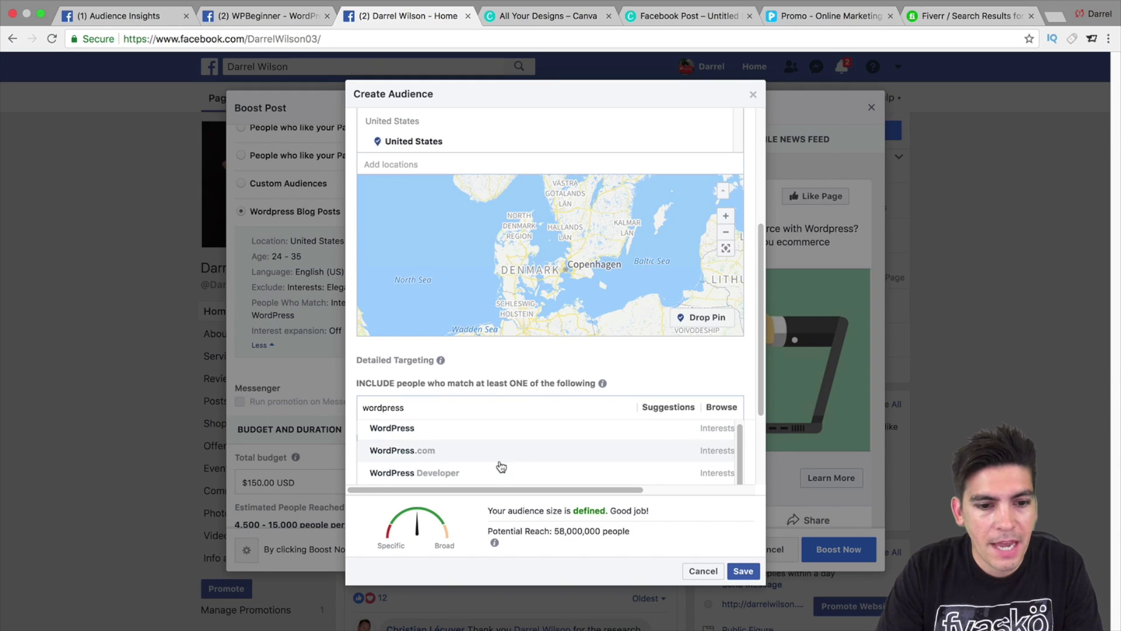
scroll(500, 461, down, 1)
scroll(500, 460, up, 1)
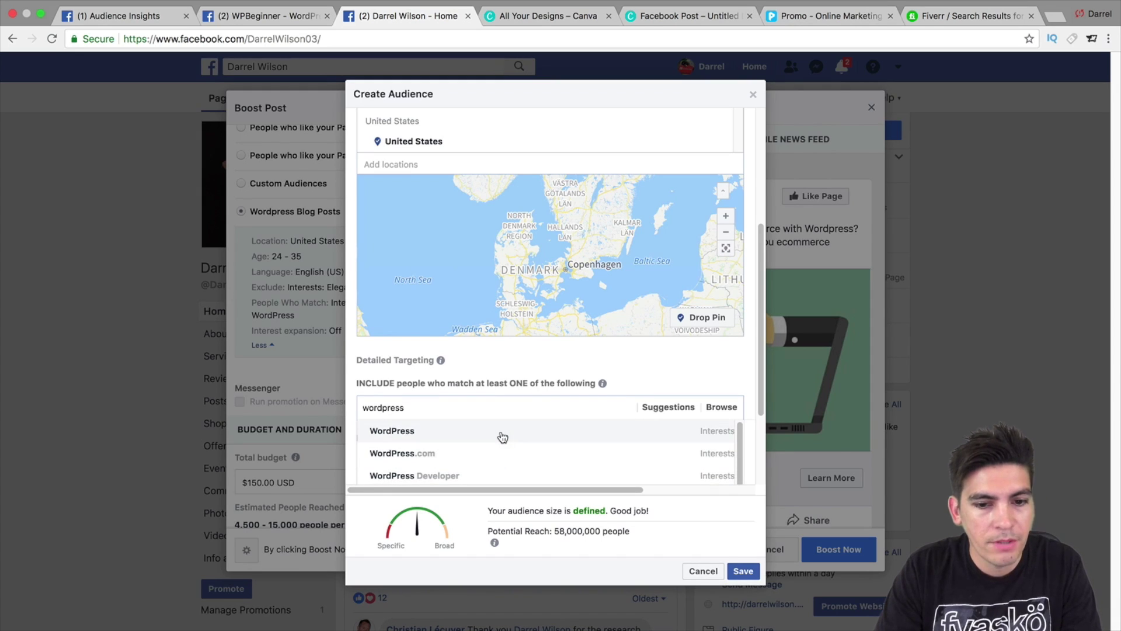
click(500, 433)
Add an exclusion to the audience's detailed targeting for people interested in wix
mouse_move(602, 383)
scroll(699, 366, down, 1)
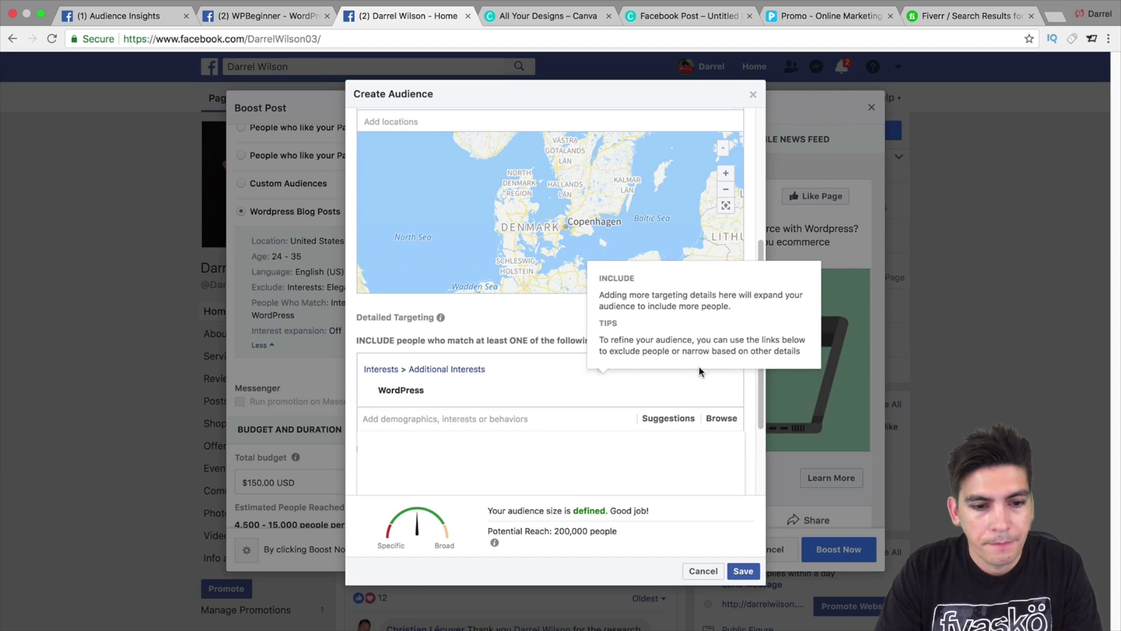
scroll(701, 458, down, 3)
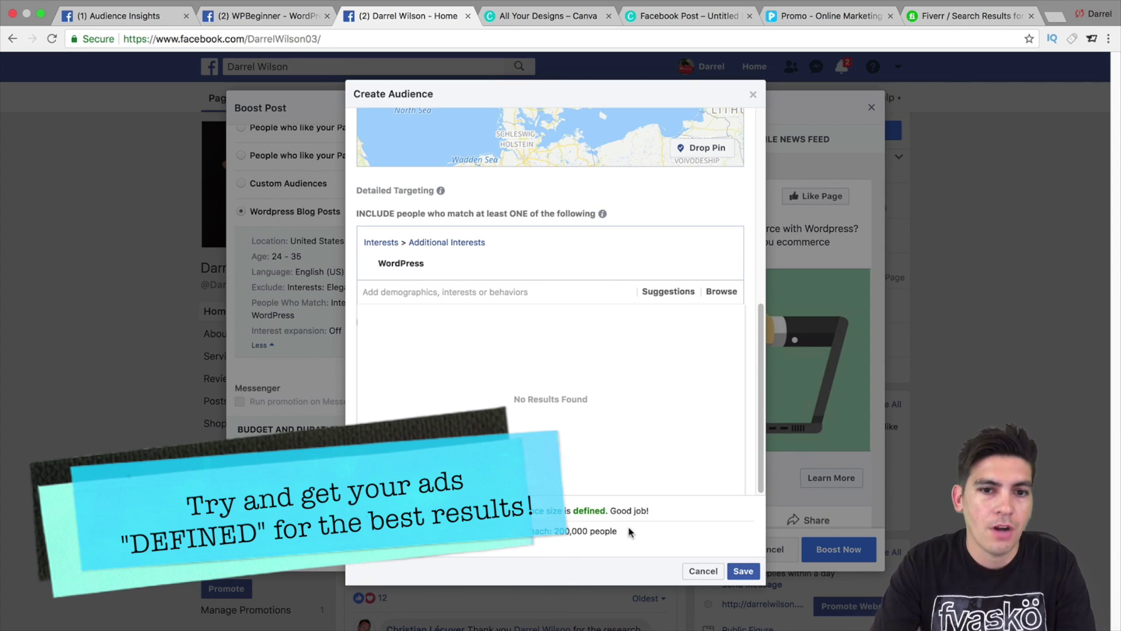
scroll(626, 385, up, 5)
scroll(724, 321, down, 3)
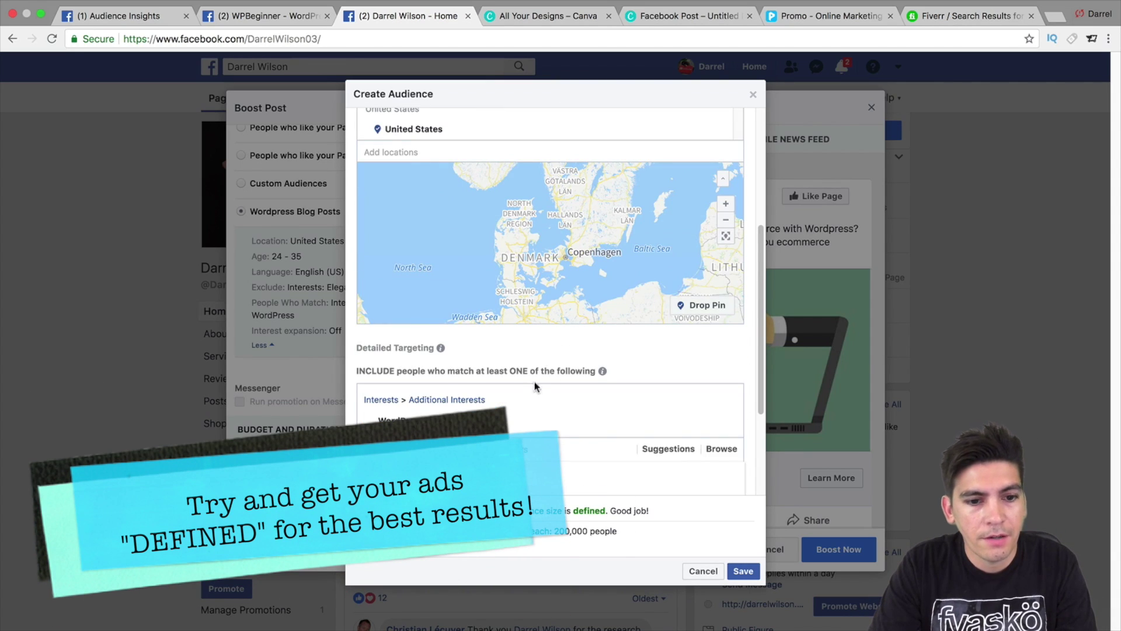
drag(762, 292, 759, 350)
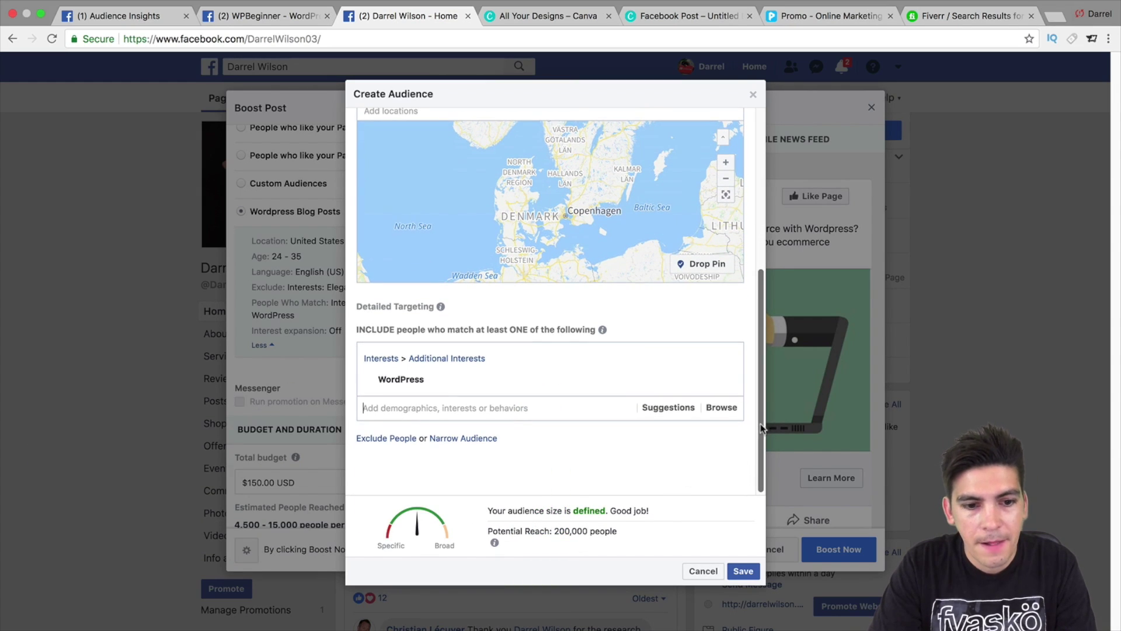
click(396, 444)
scroll(500, 423, down, 1)
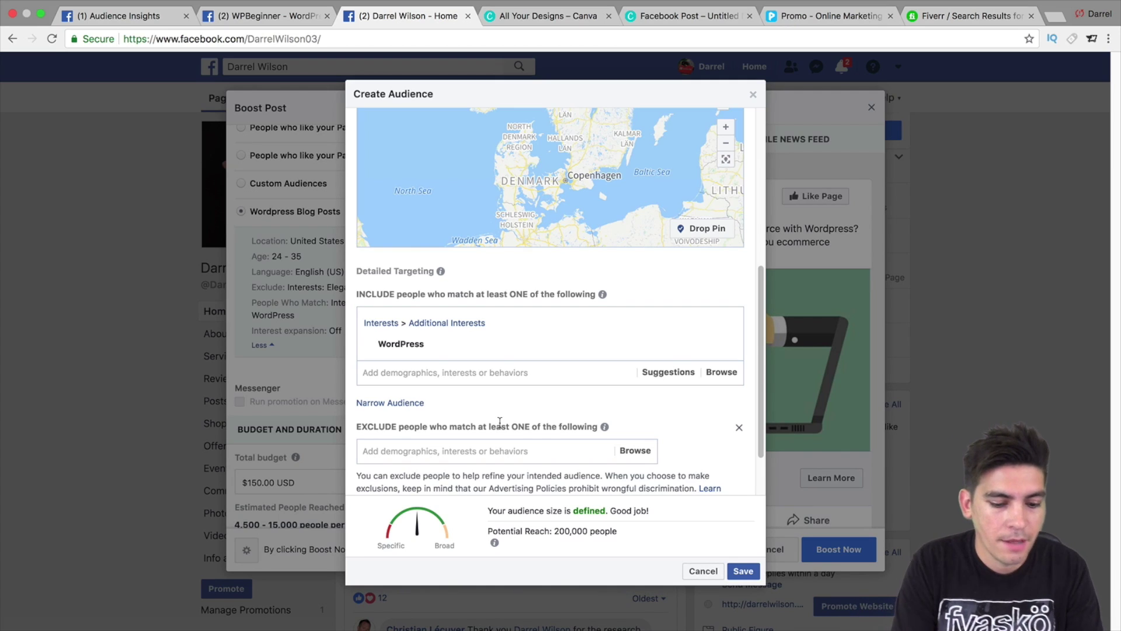
click(505, 451)
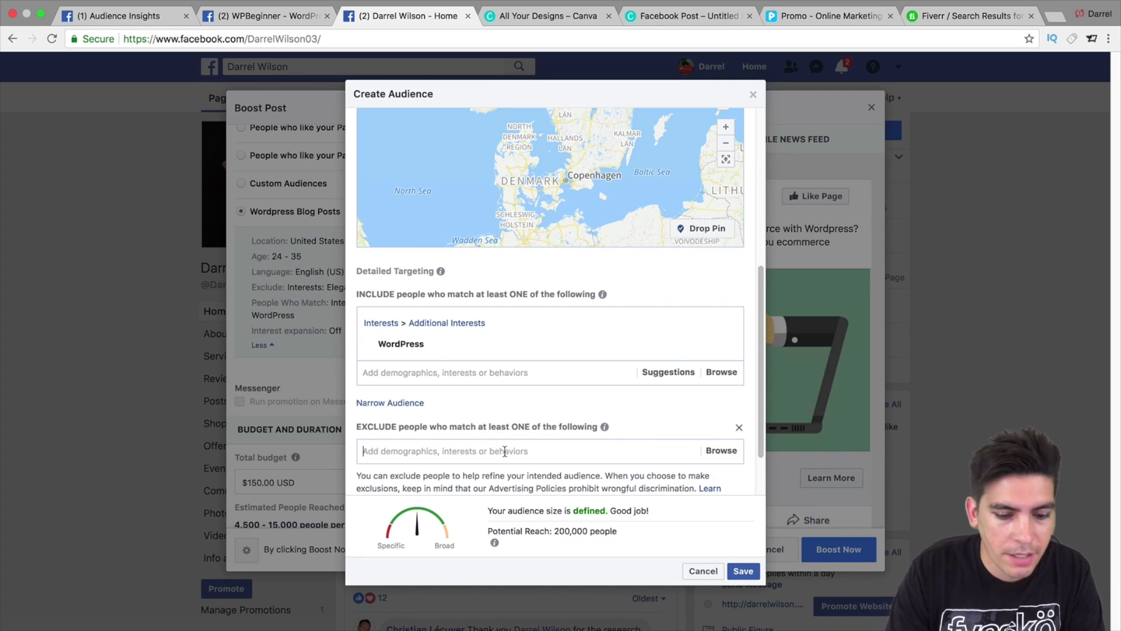
text(wix)
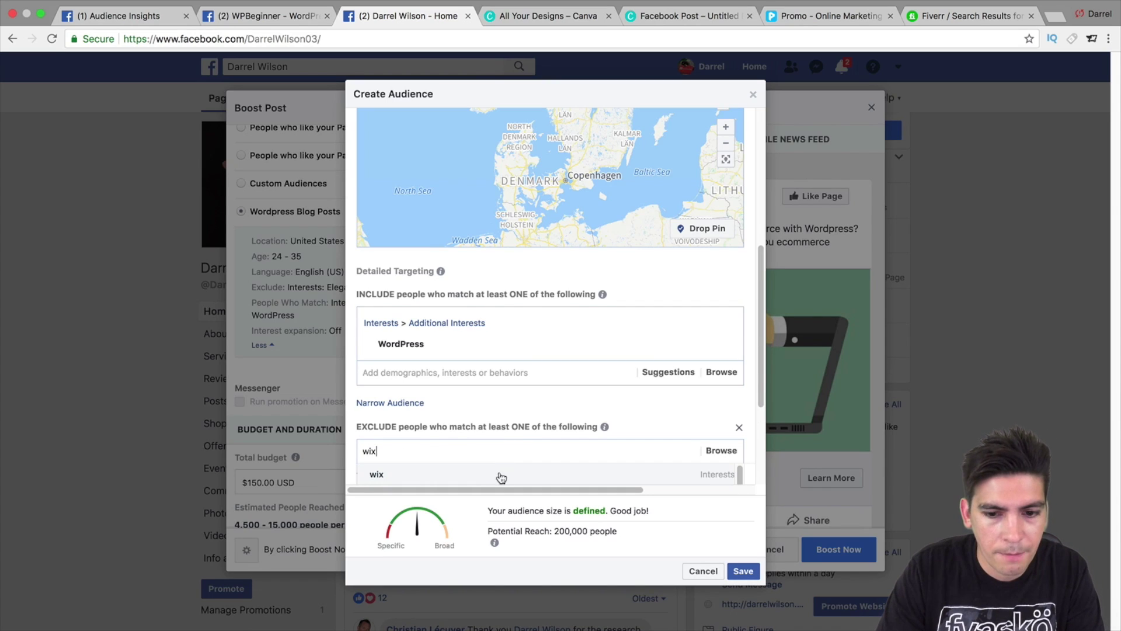
click(497, 473)
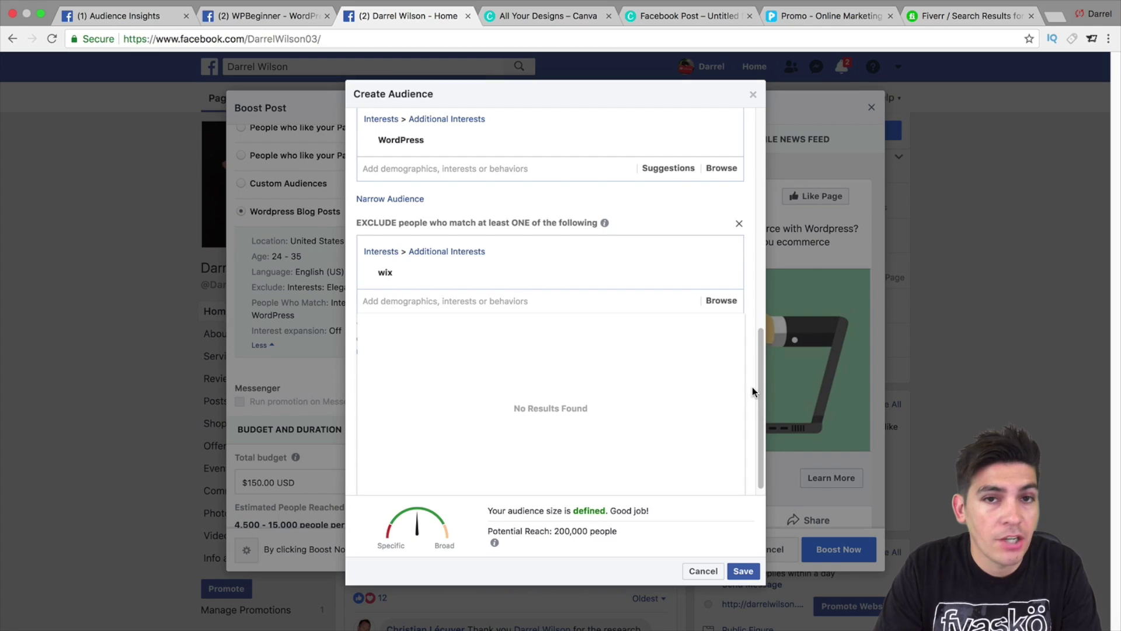
Also exclude people with the Weebly interest from the audience
text(weeblky)
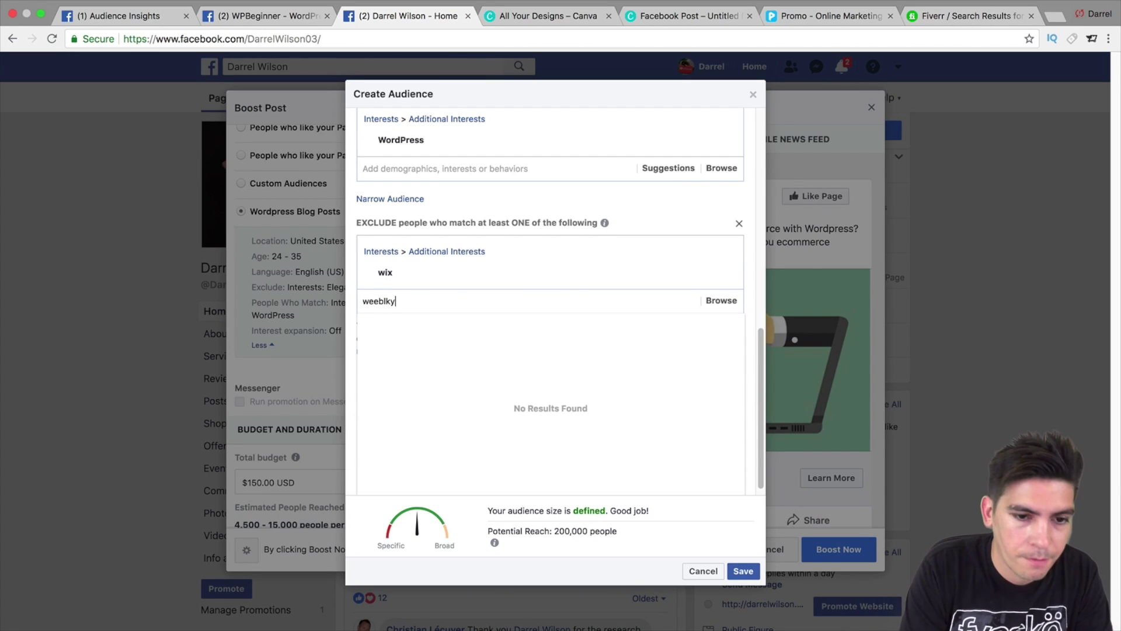
key(BackSpace)
text(y)
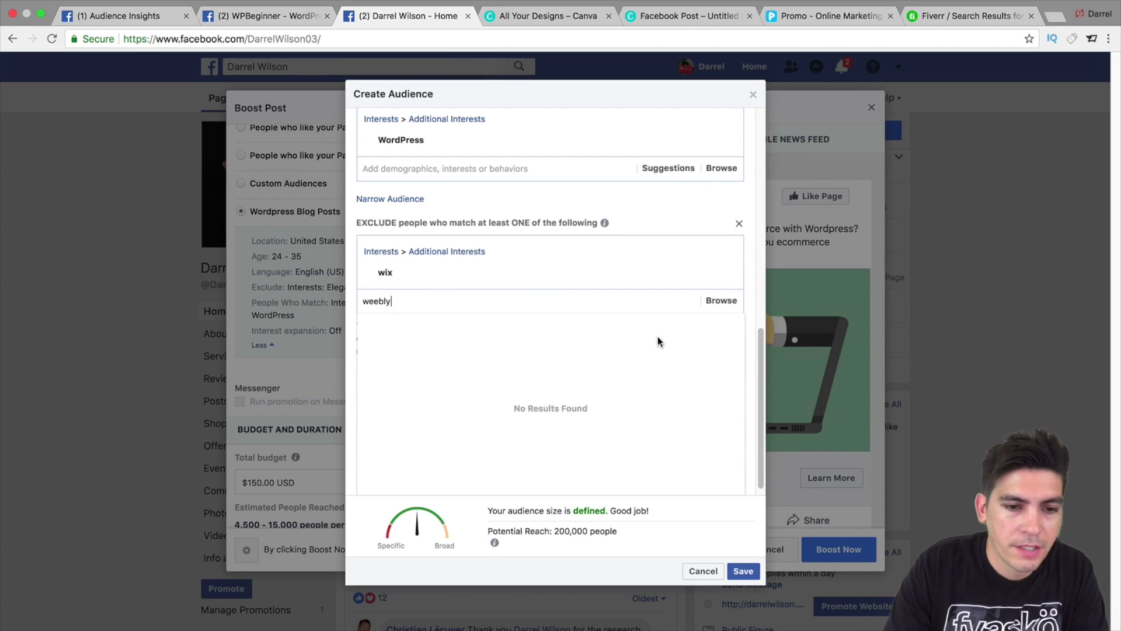
click(484, 322)
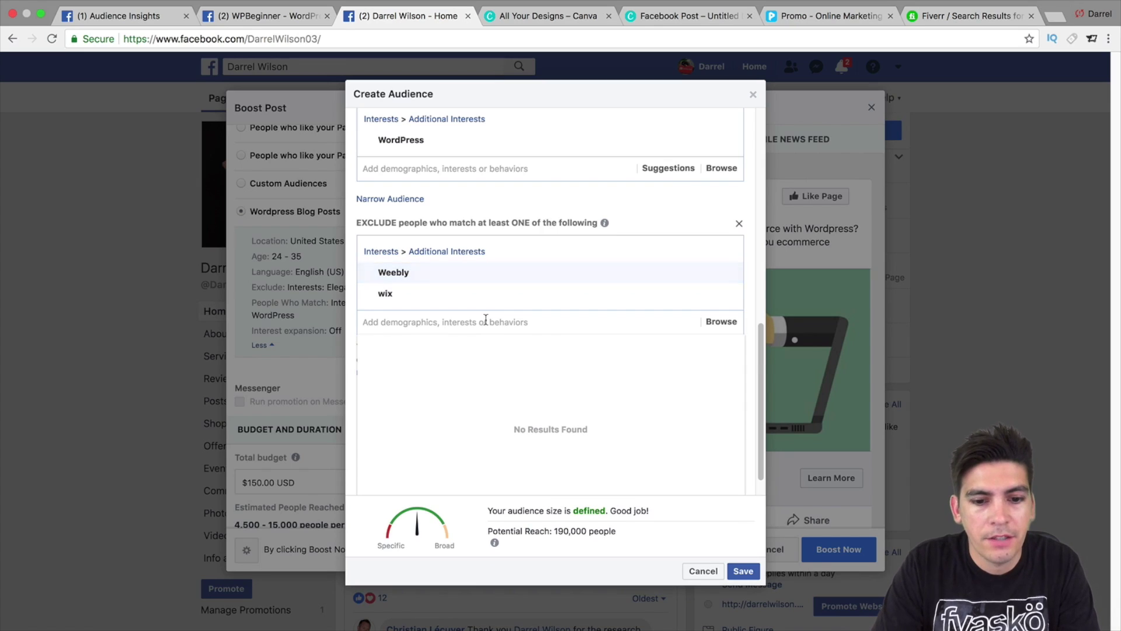
Narrow the audience to people who must also match the interest WPBeginner - WordPress for Beginners
scroll(761, 356, down, 1)
scroll(762, 366, down, 2)
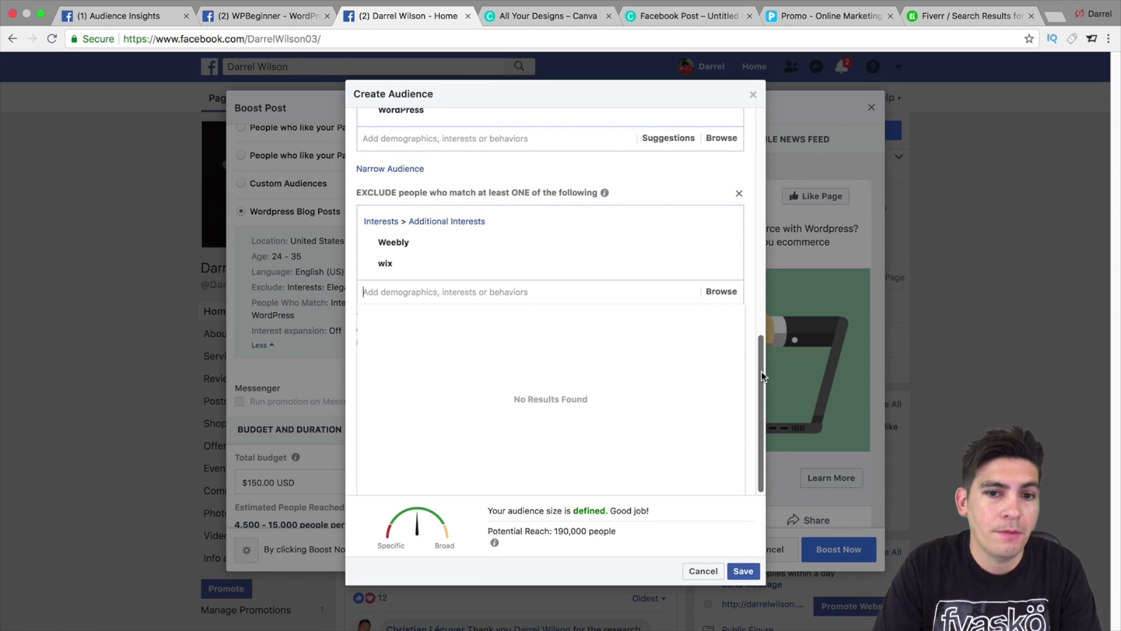
mouse_move(441, 255)
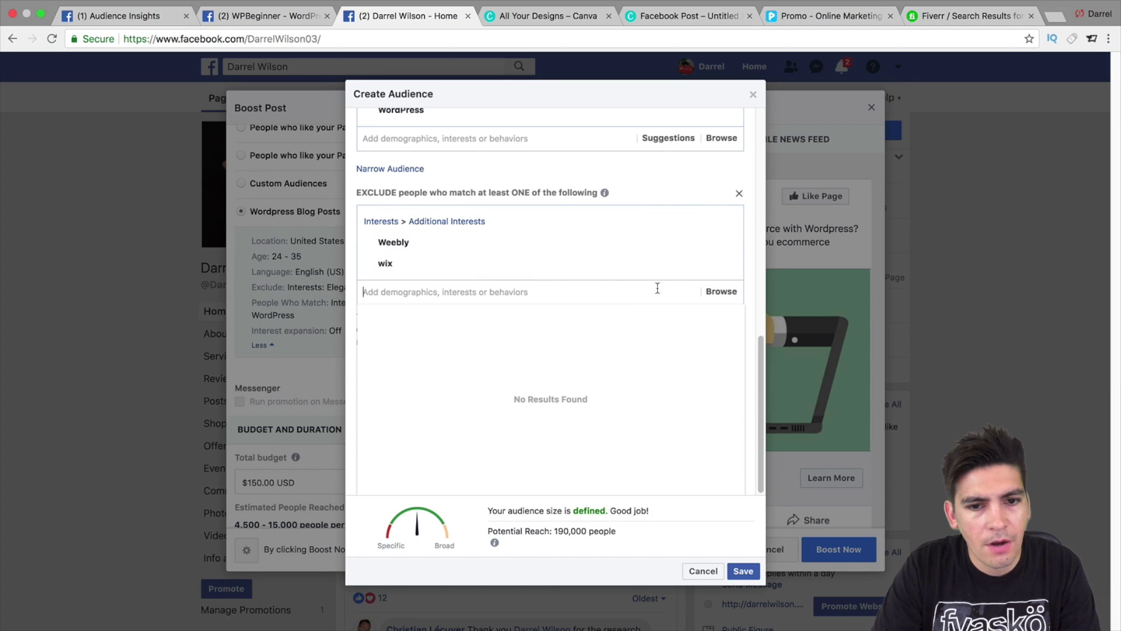
click(403, 169)
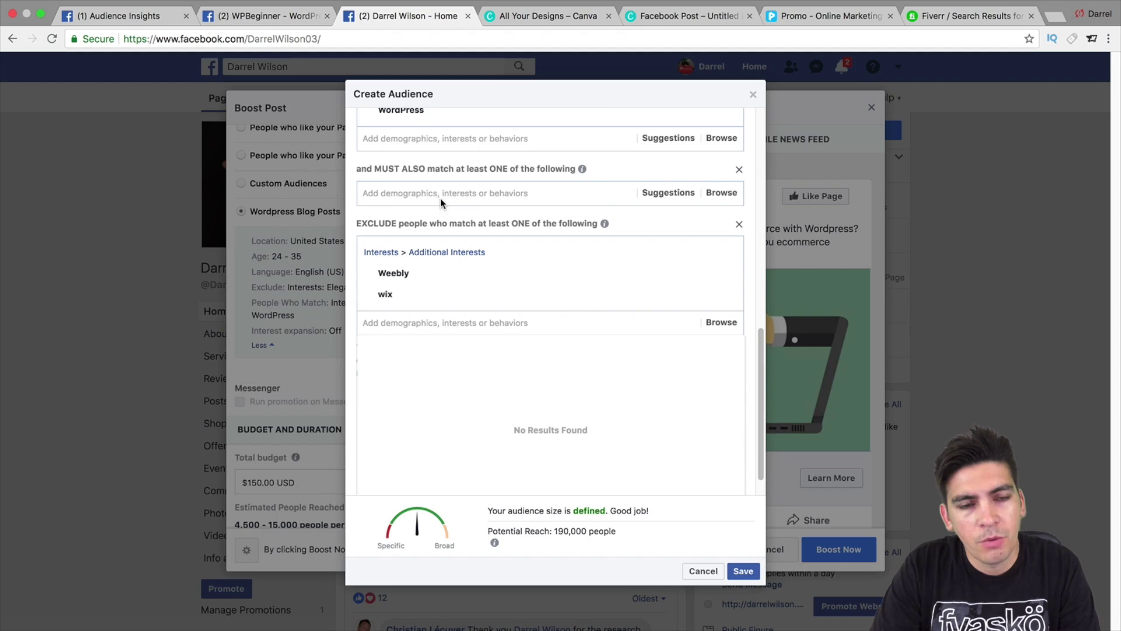
scroll(435, 204, up, 3)
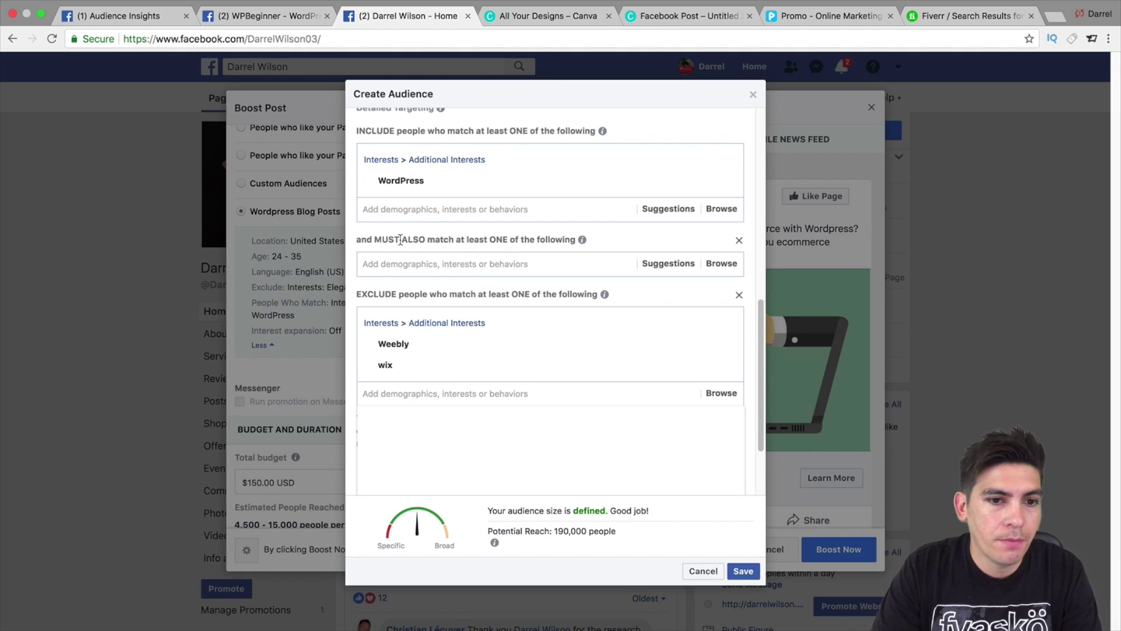
click(418, 263)
text(w)
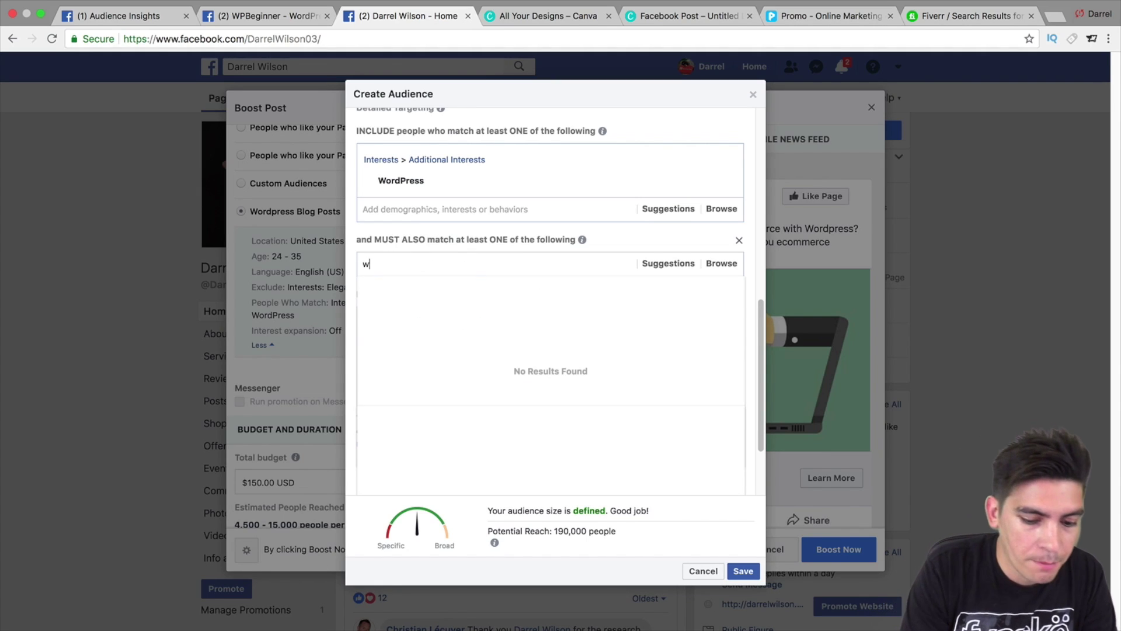
text(pbe)
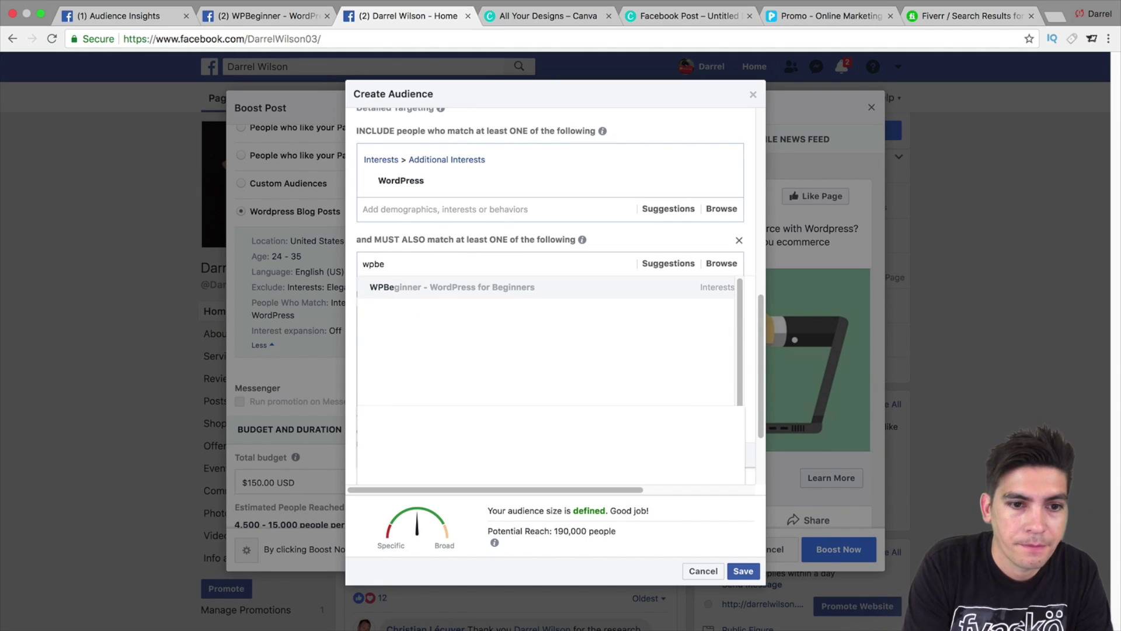
click(418, 285)
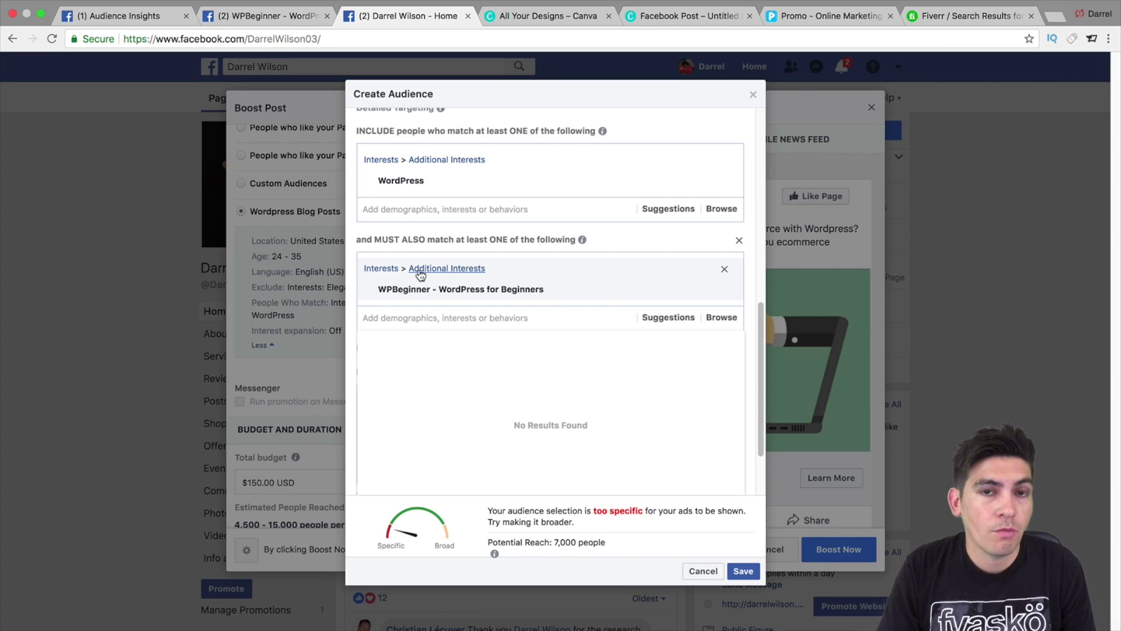
Review the included, must-also-match and excluded interests of the audience, along with their size details
scroll(572, 467, down, 1)
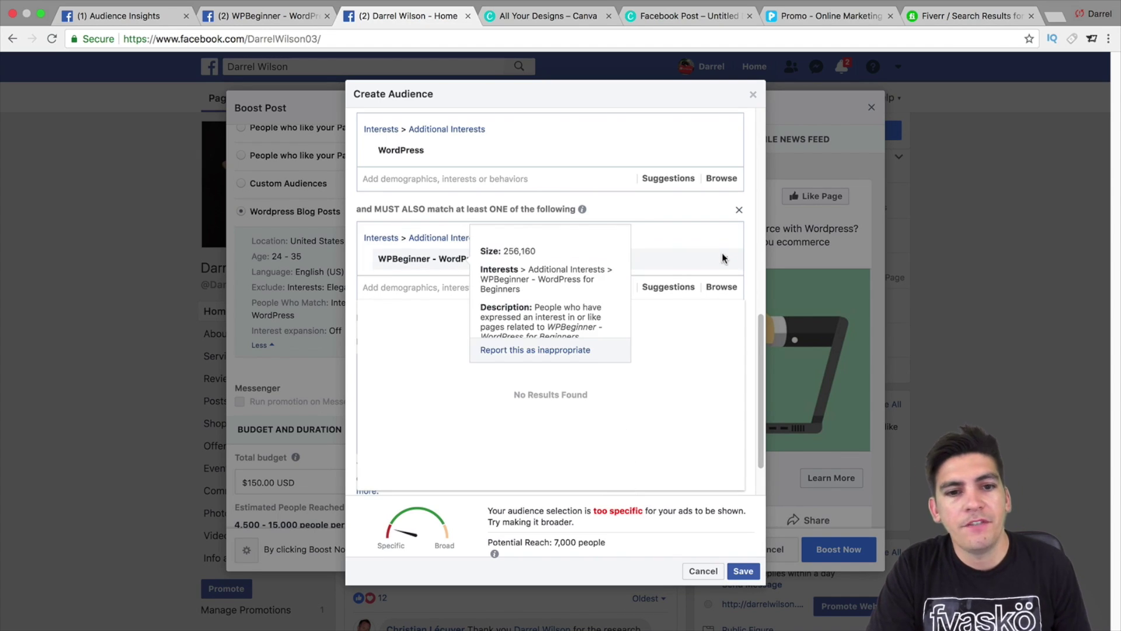
scroll(715, 339, down, 2)
scroll(713, 345, up, 6)
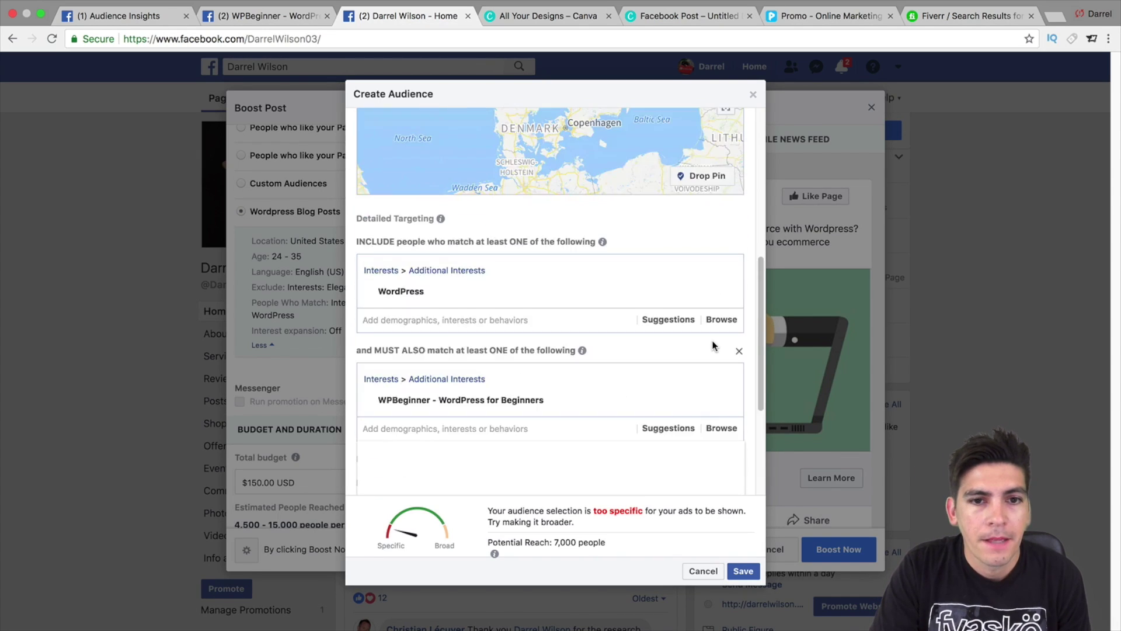
scroll(554, 372, down, 1)
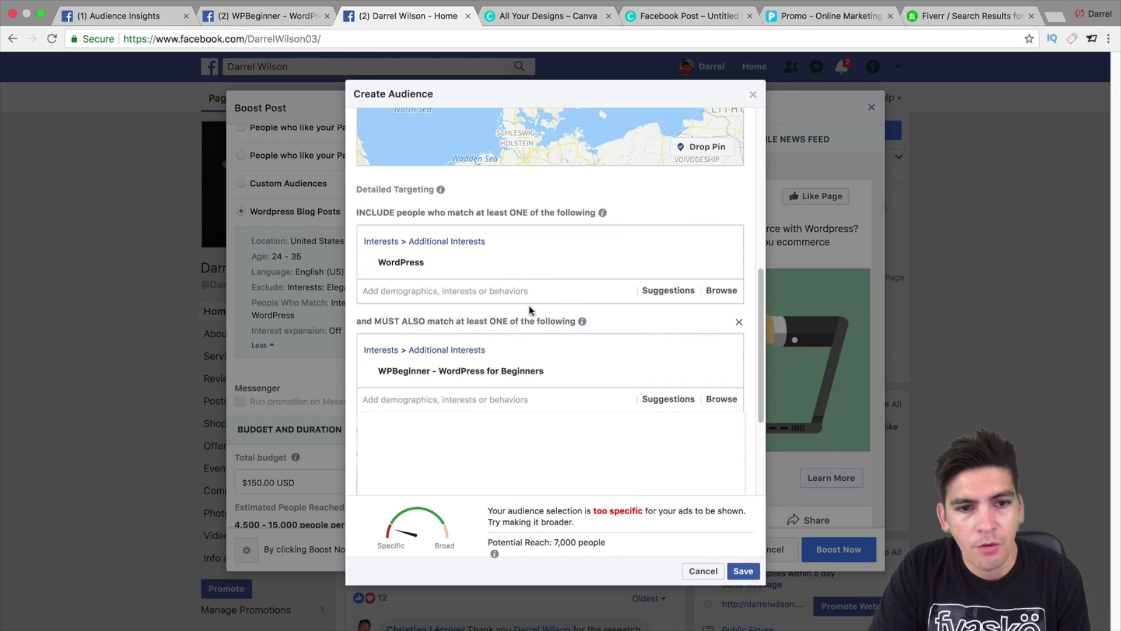
scroll(471, 264, down, 1)
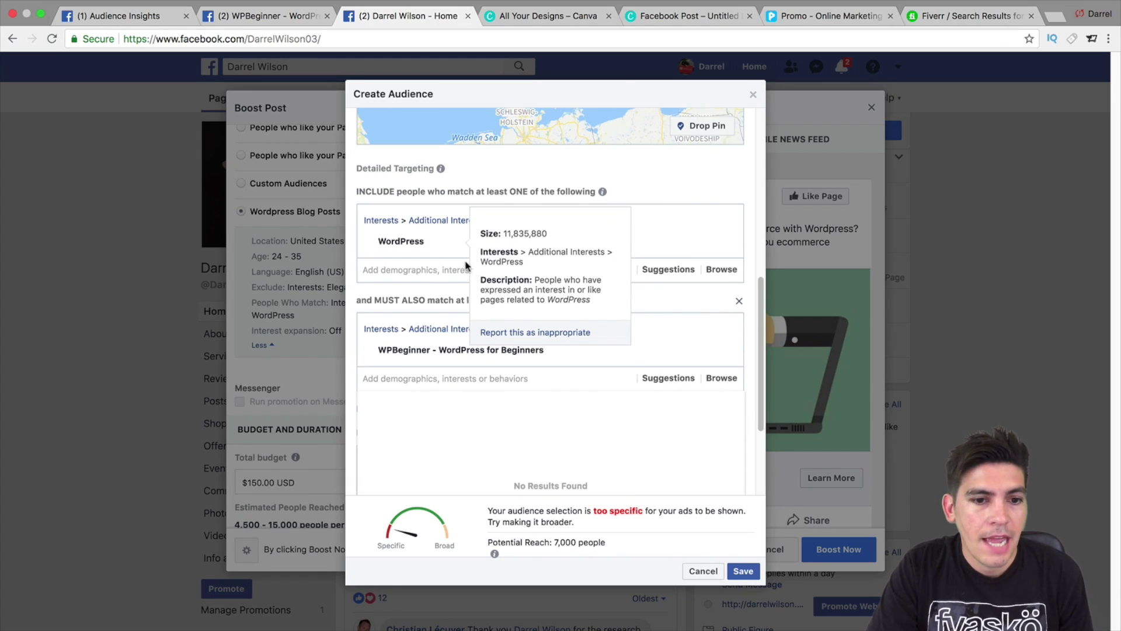
mouse_move(468, 351)
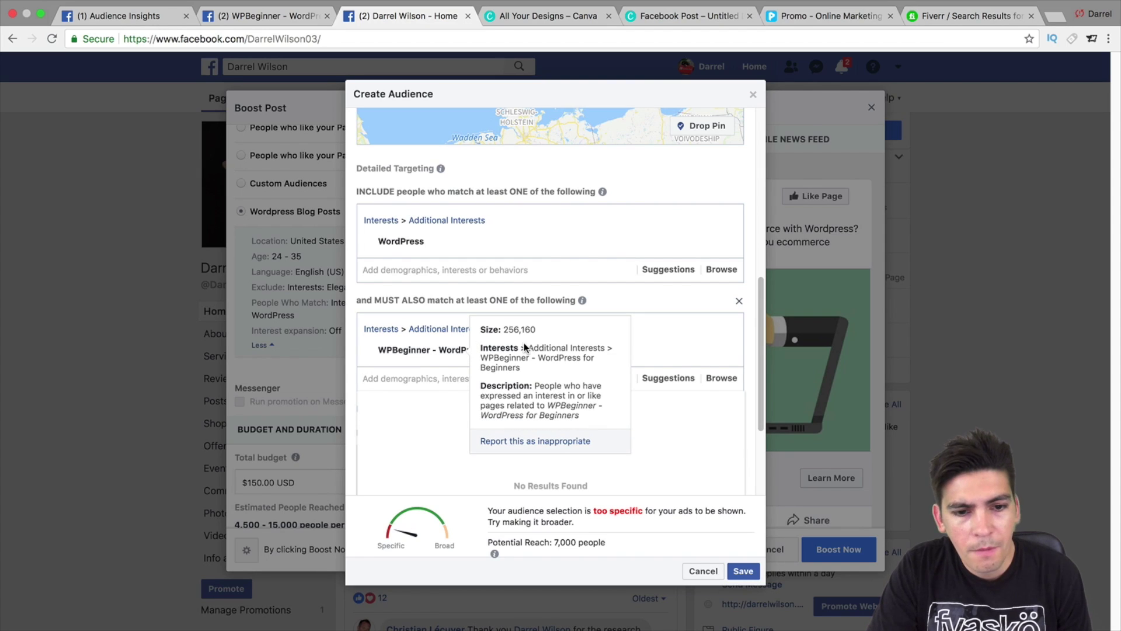
scroll(729, 328, down, 2)
drag(762, 324, 762, 381)
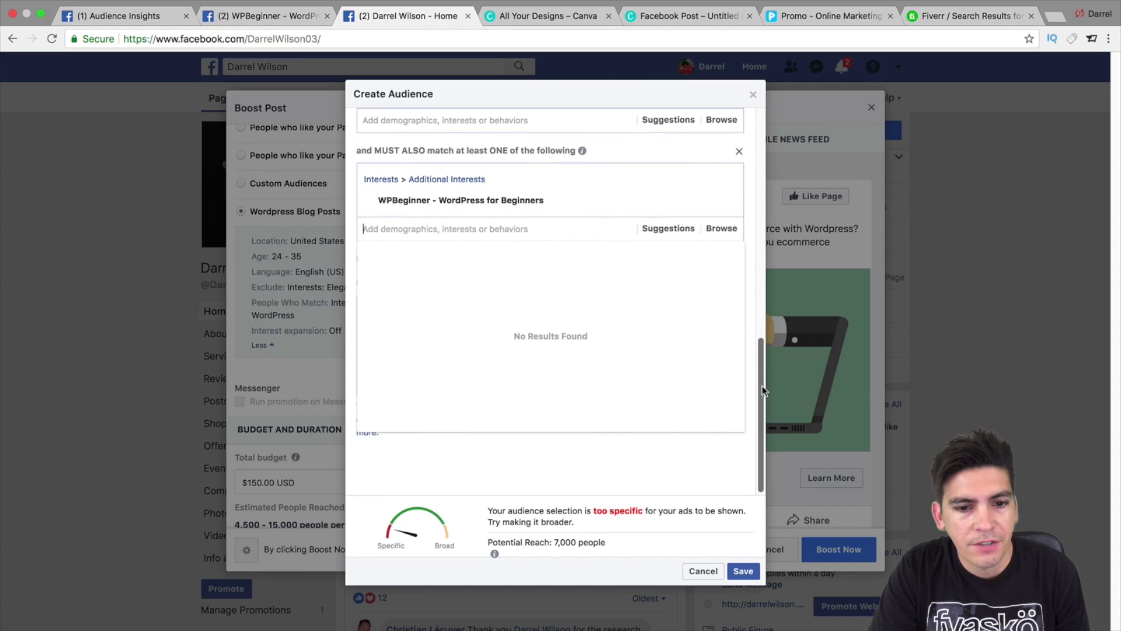
click(742, 421)
mouse_move(450, 338)
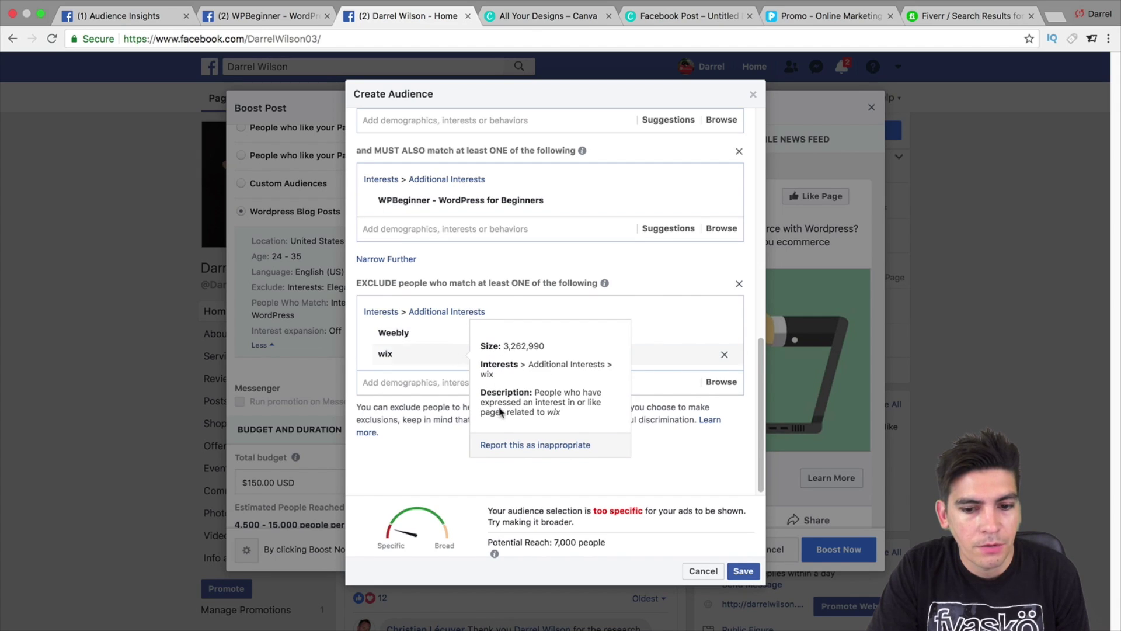
Save the new audience and review the boosted post's audience, budget and duration settings
click(743, 570)
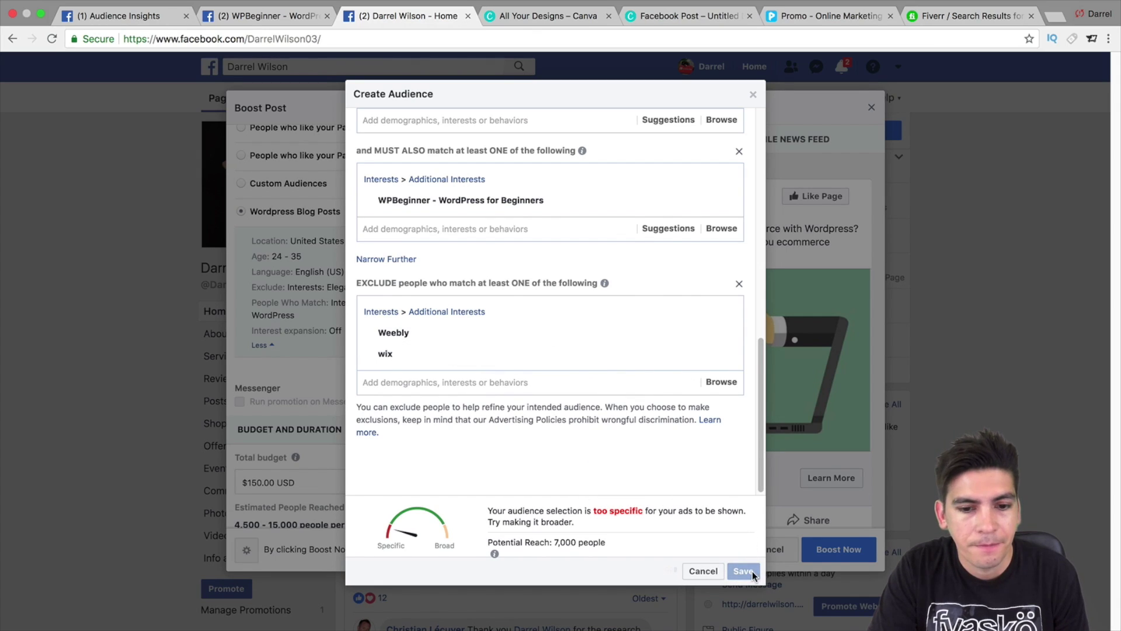
scroll(464, 418, down, 5)
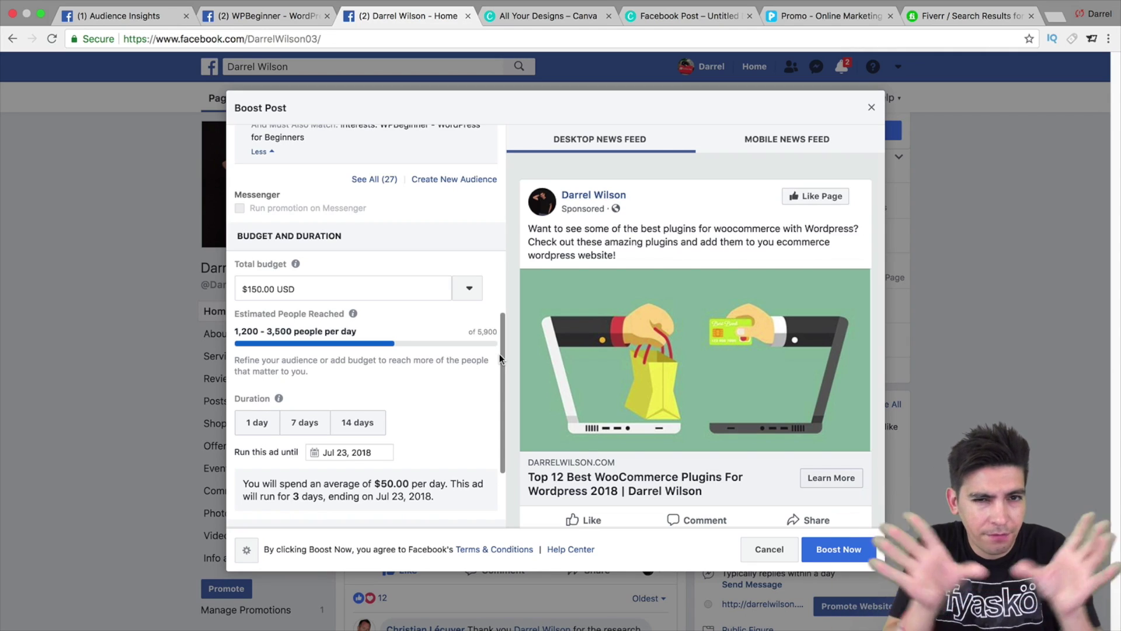
scroll(380, 362, up, 10)
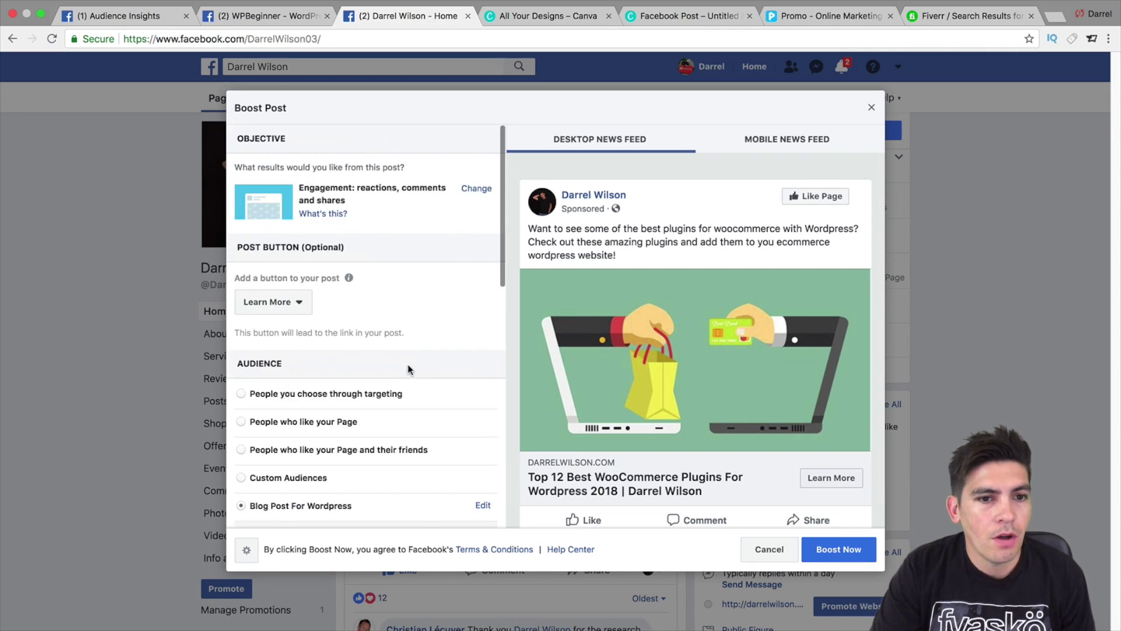
Set the boosted post's total budget to $100.00 USD
drag(500, 255, 499, 418)
click(426, 341)
triple_click(425, 341)
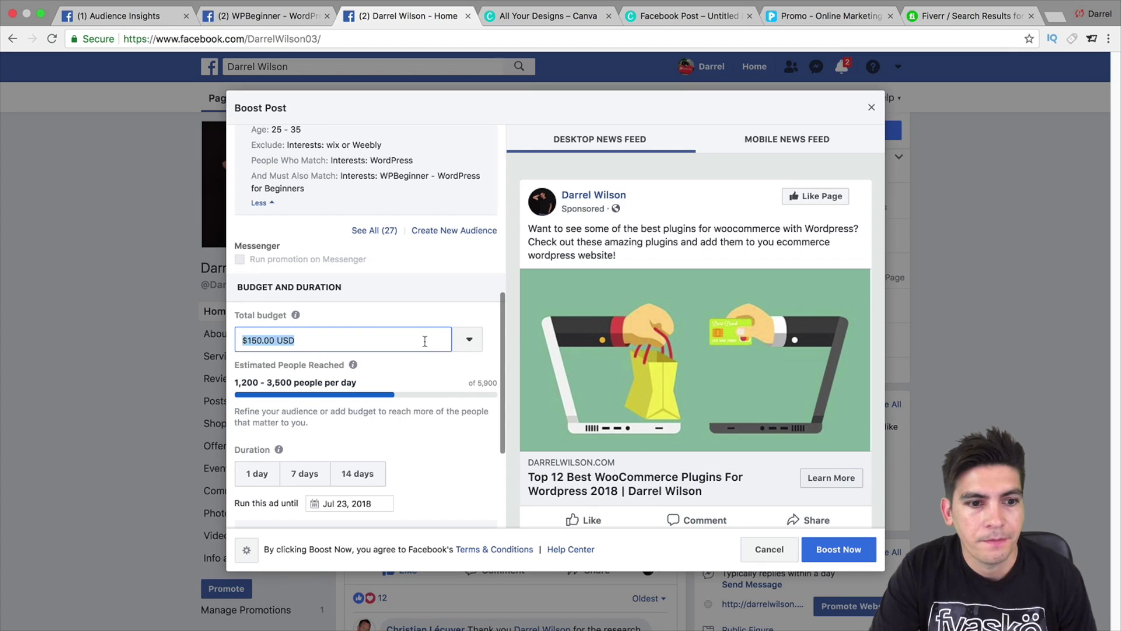
text(100)
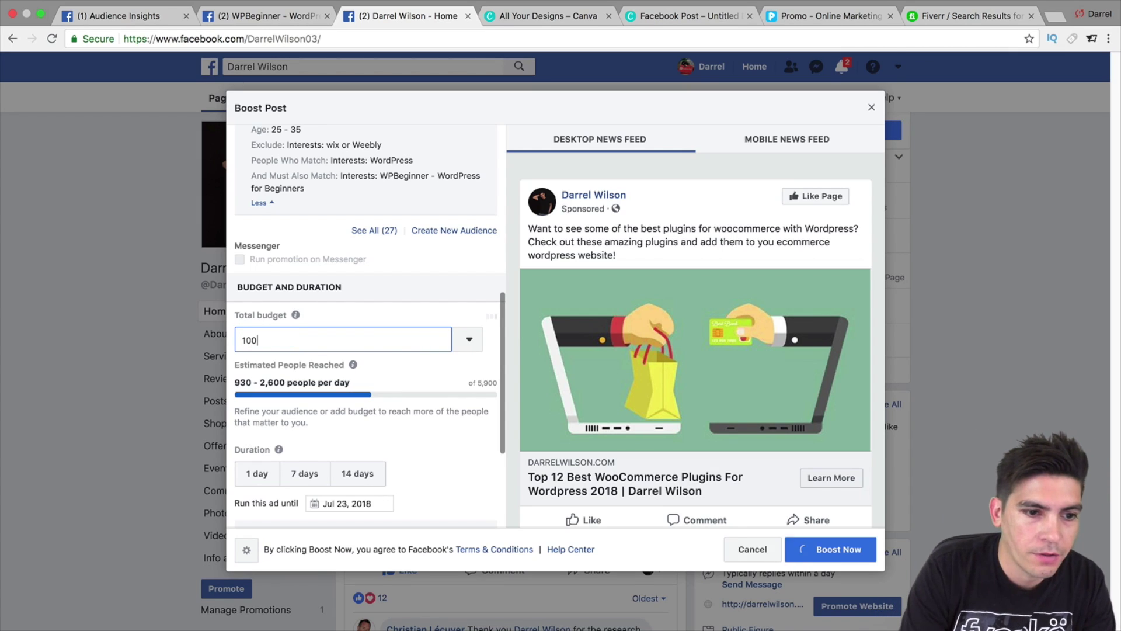
key(Tab)
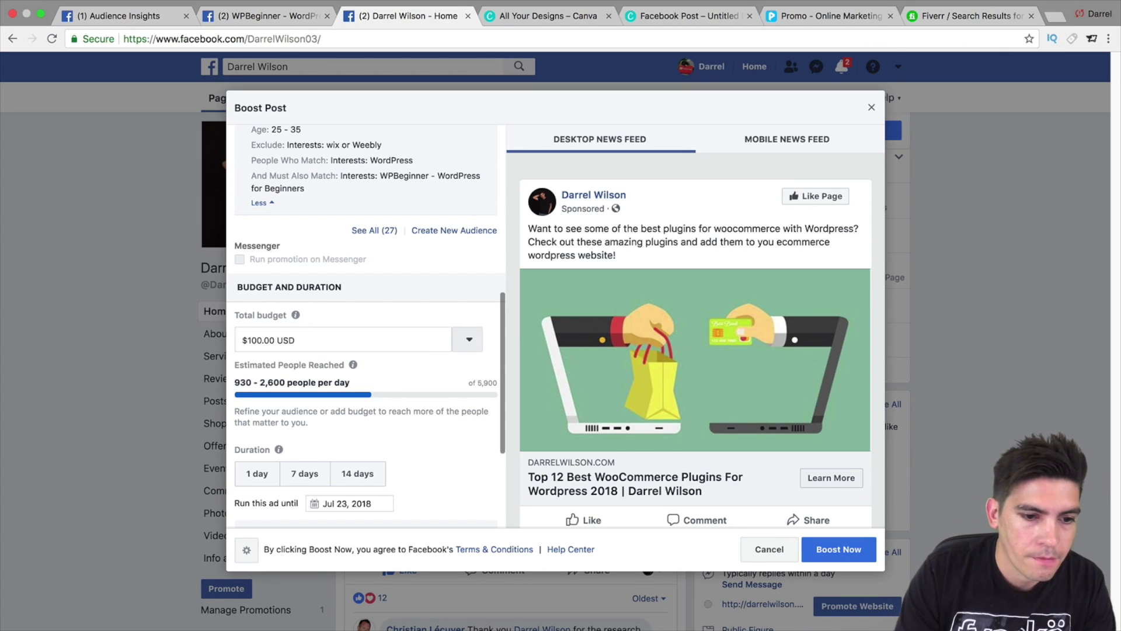
Set the boost's duration to 7 days and review the daily spend, conversion tracking and payment sections
click(304, 471)
scroll(456, 449, down, 3)
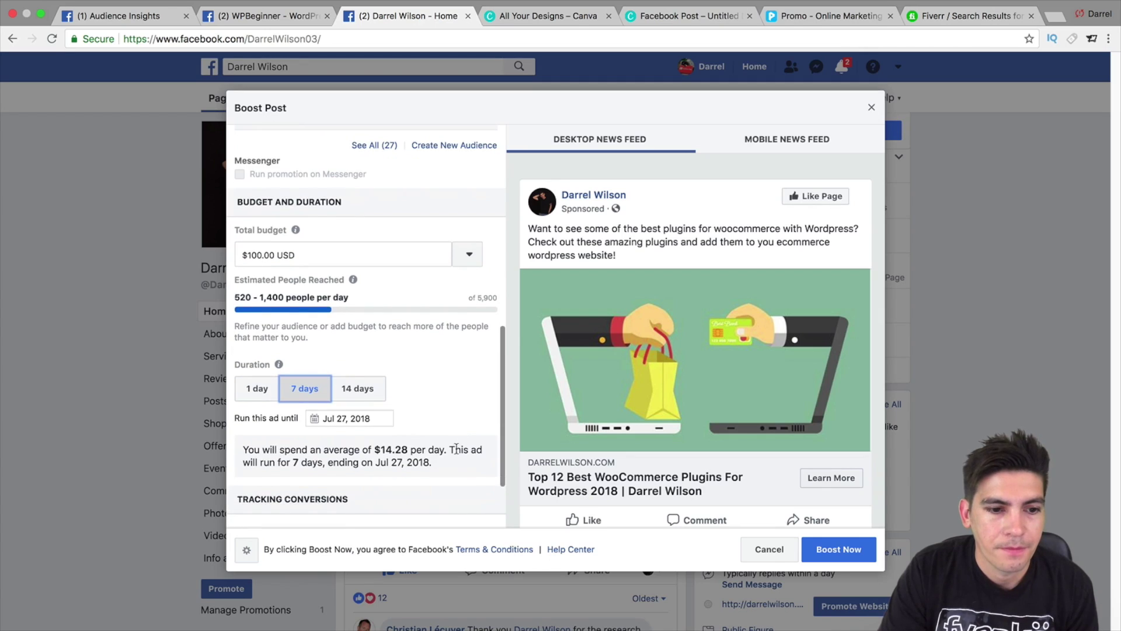
scroll(457, 437, down, 1)
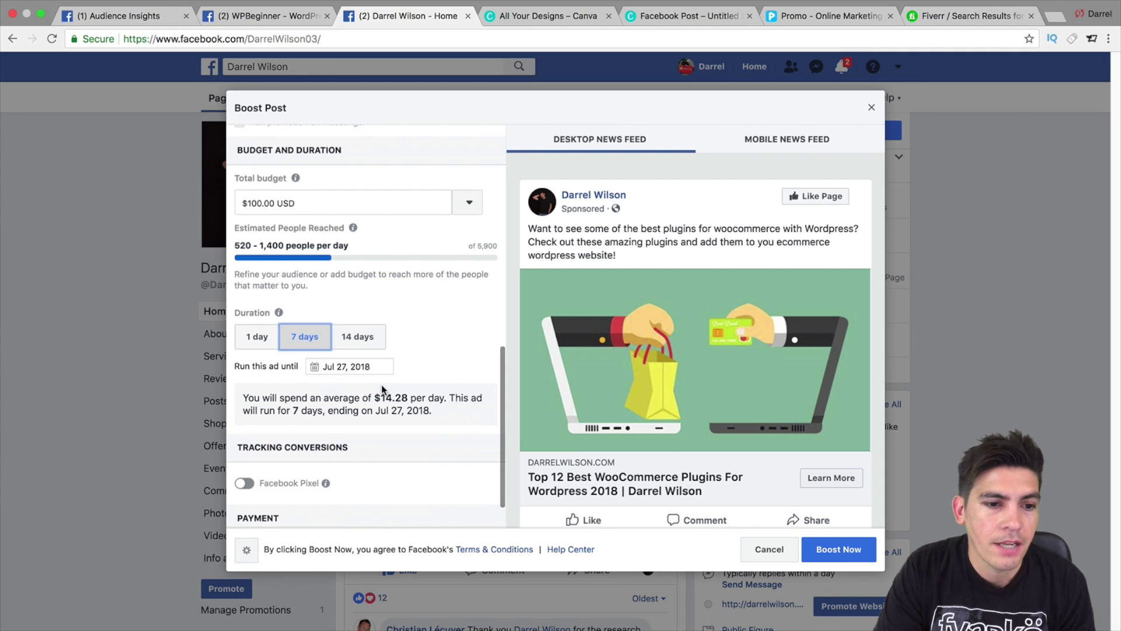
scroll(381, 387, down, 1)
scroll(382, 374, down, 1)
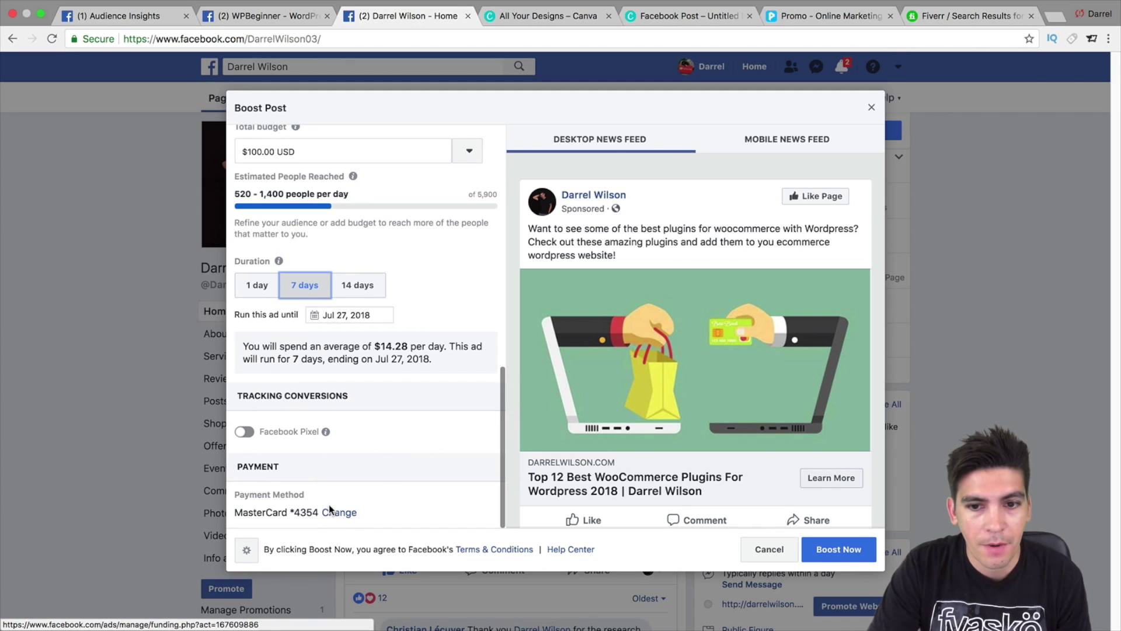
Preview the boosted post in the mobile news feed and check the post button options, keeping Learn More
scroll(483, 342, up, 10)
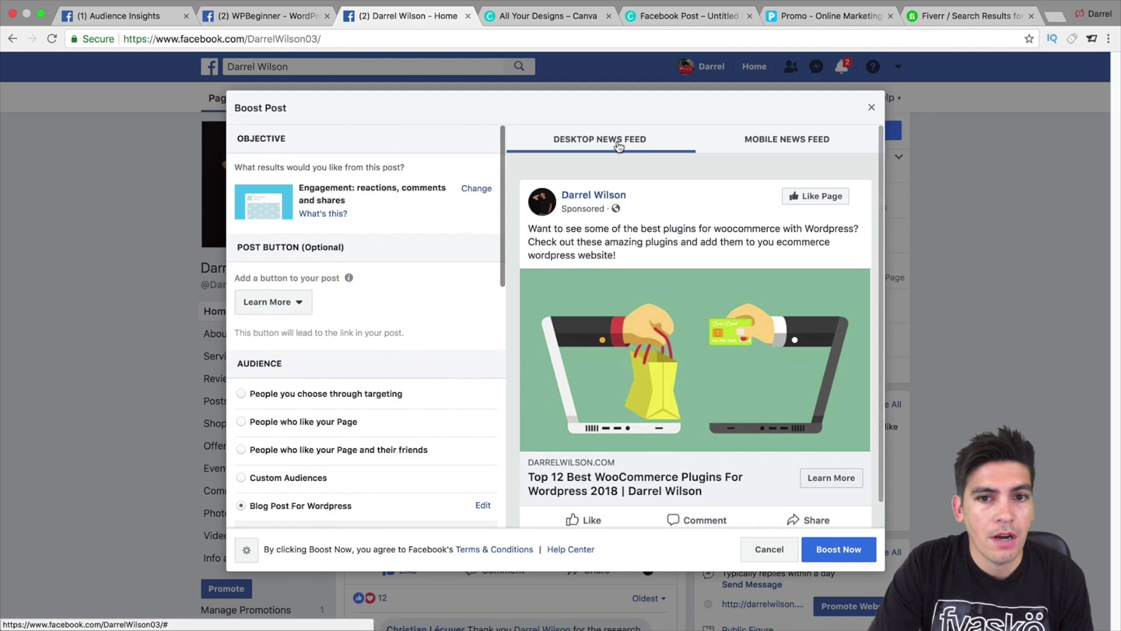
click(782, 144)
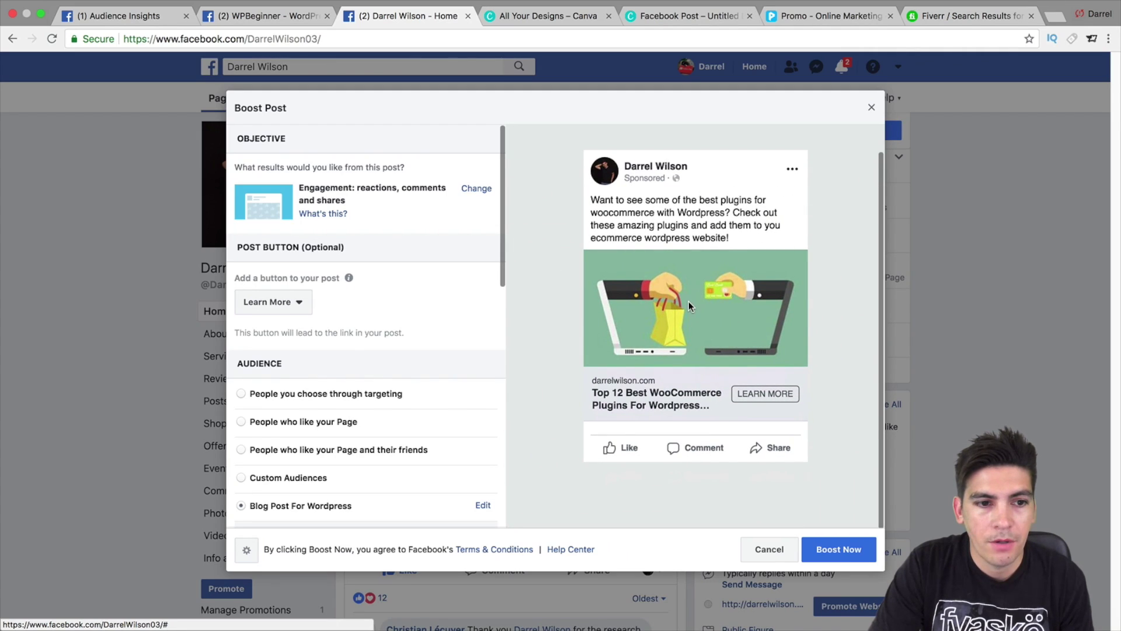
click(297, 303)
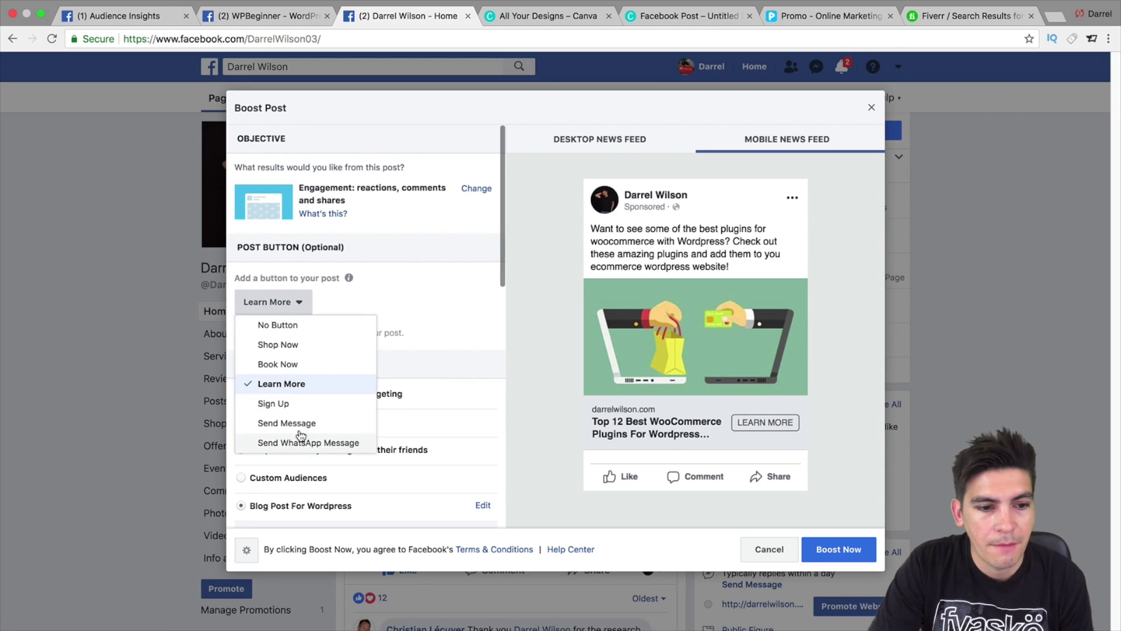
click(297, 386)
Review all boost settings from the objective to the payment section once more and submit the boost
drag(497, 253, 499, 415)
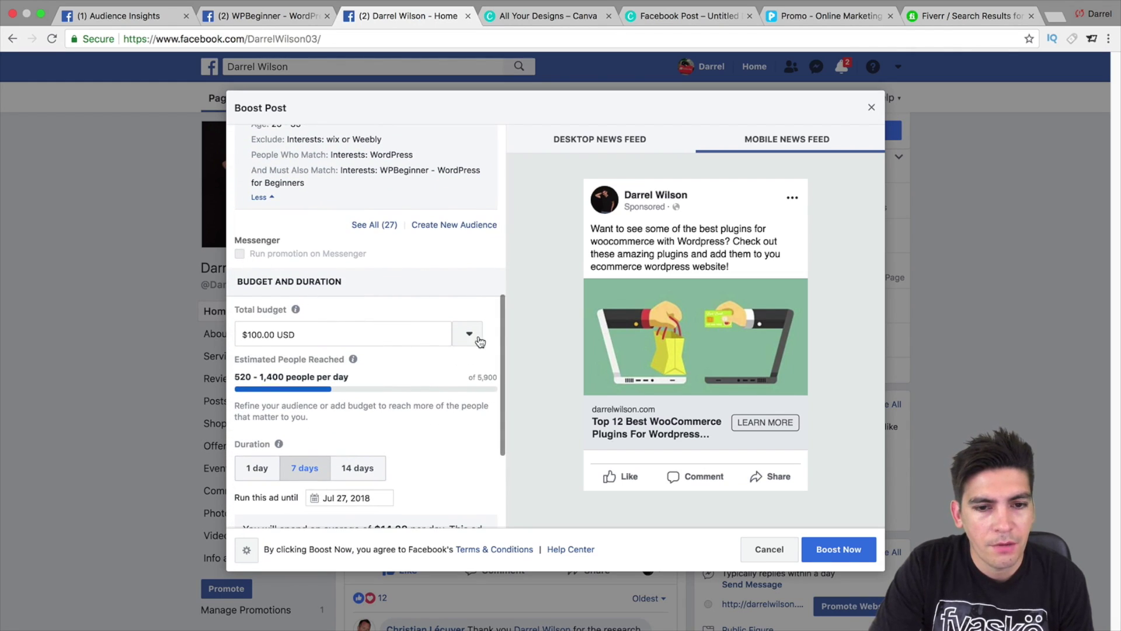
drag(500, 341, 501, 449)
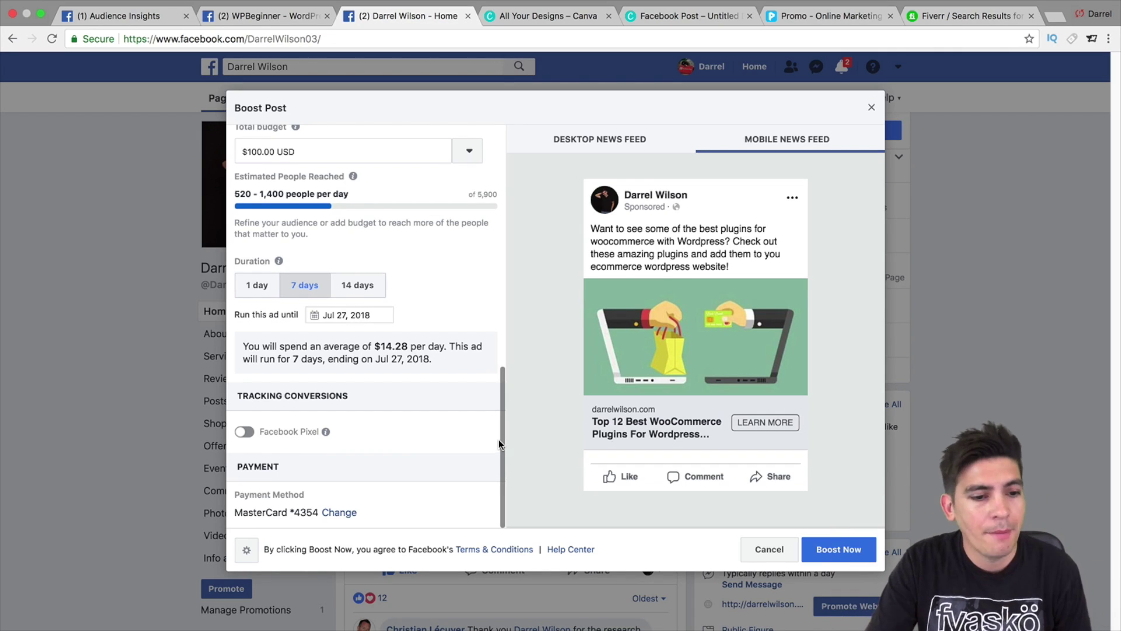
scroll(473, 374, up, 10)
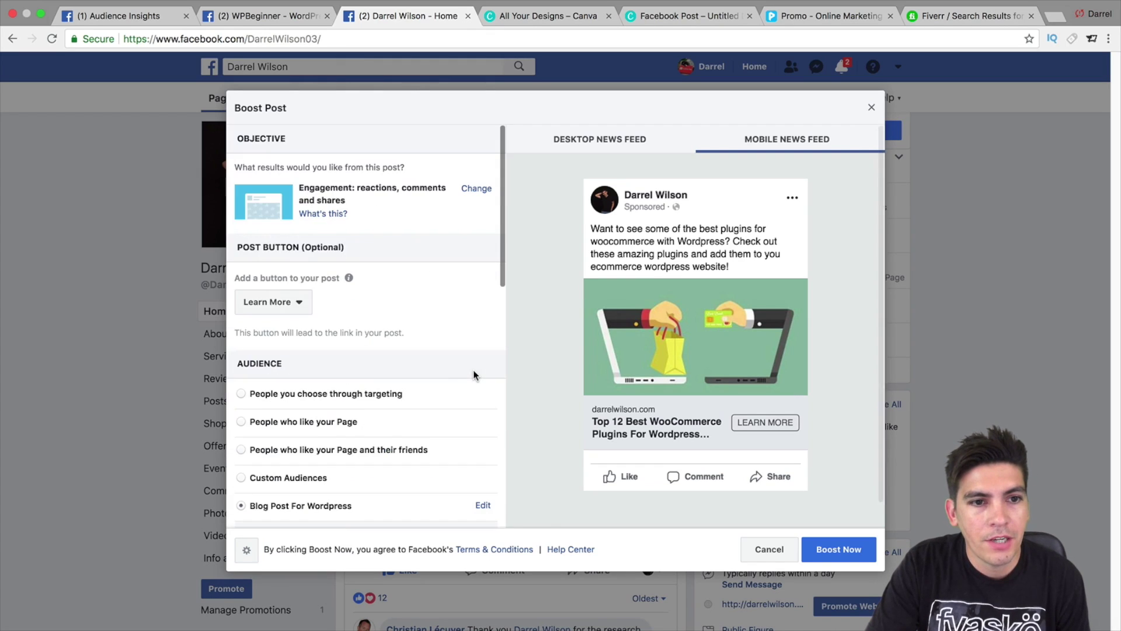
scroll(472, 370, down, 3)
scroll(472, 370, down, 10)
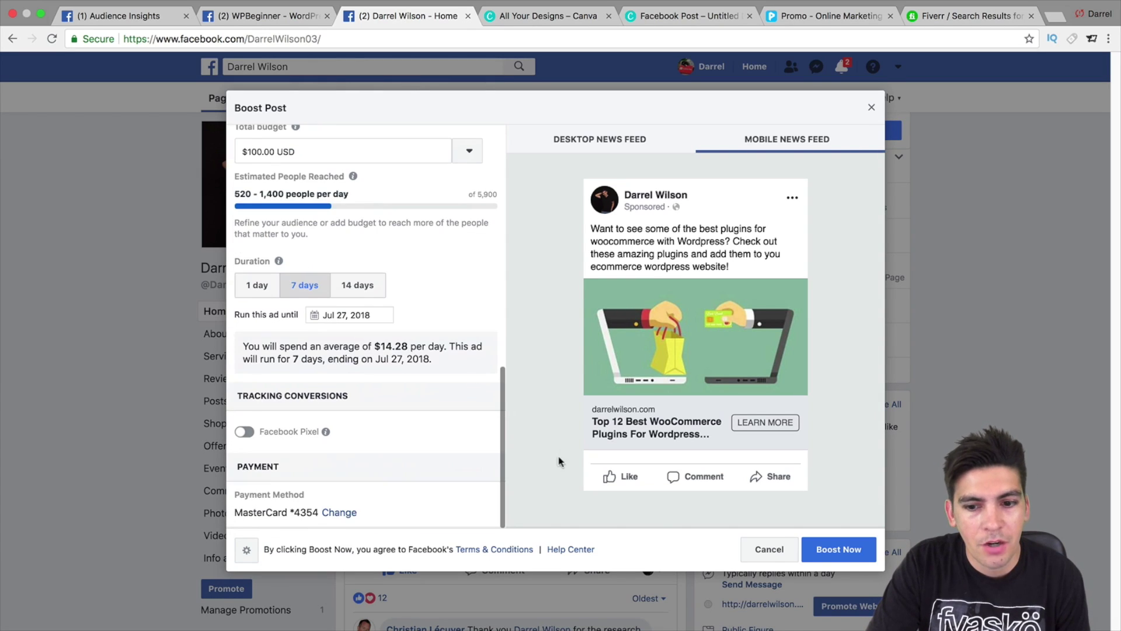
click(863, 551)
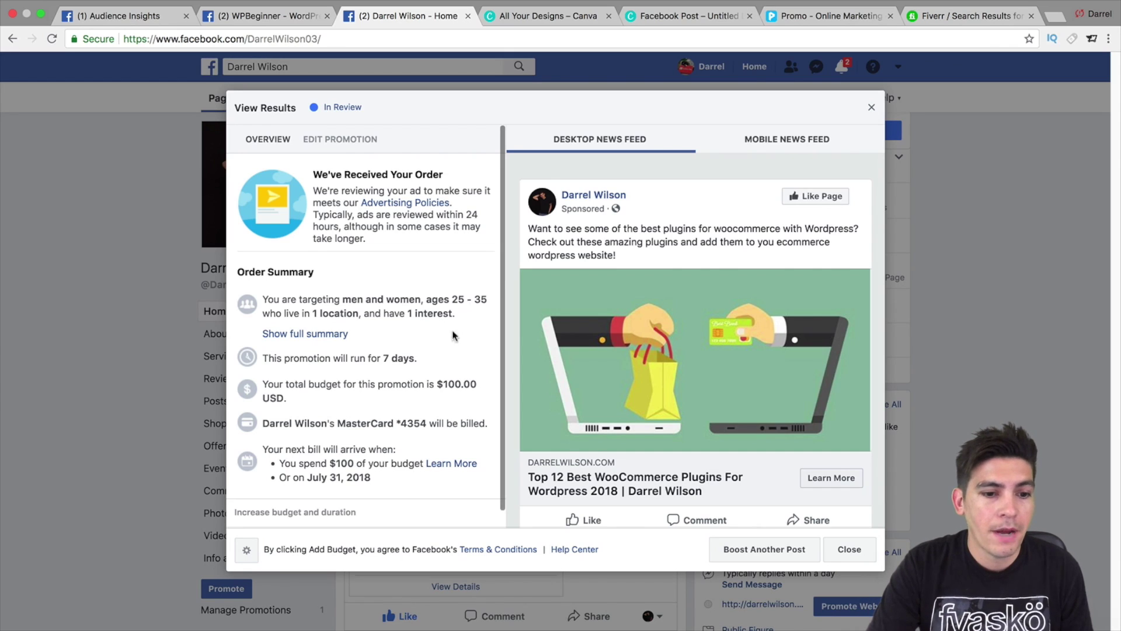
Review the boost's order summary and budget increase options, and close the results along with the boosted-posts tip
scroll(452, 333, down, 5)
scroll(451, 331, down, 2)
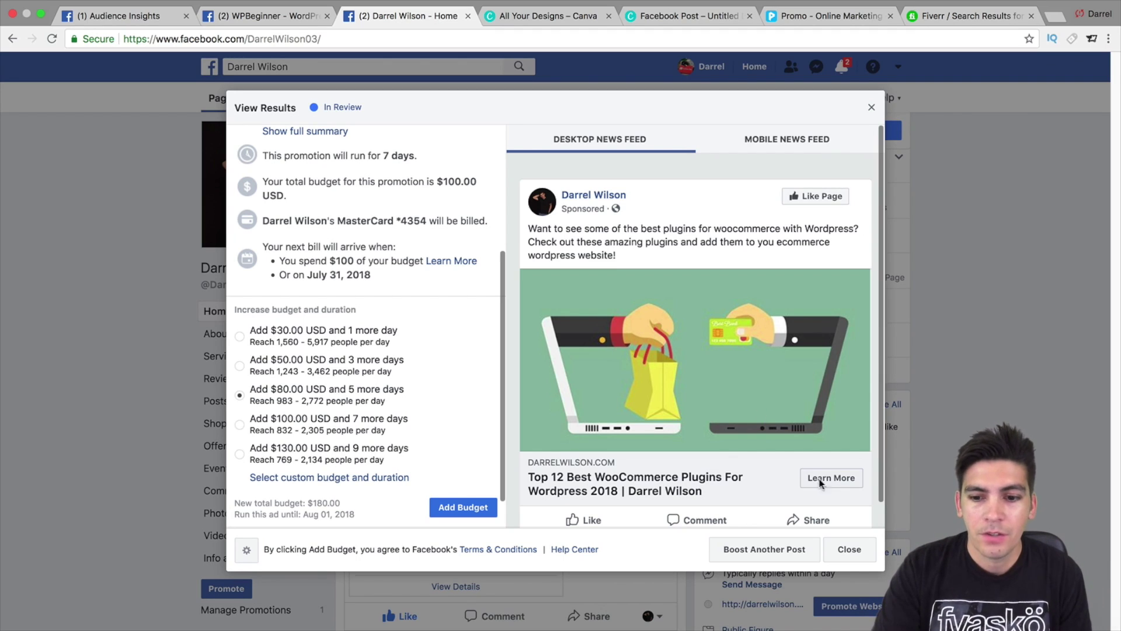
click(857, 560)
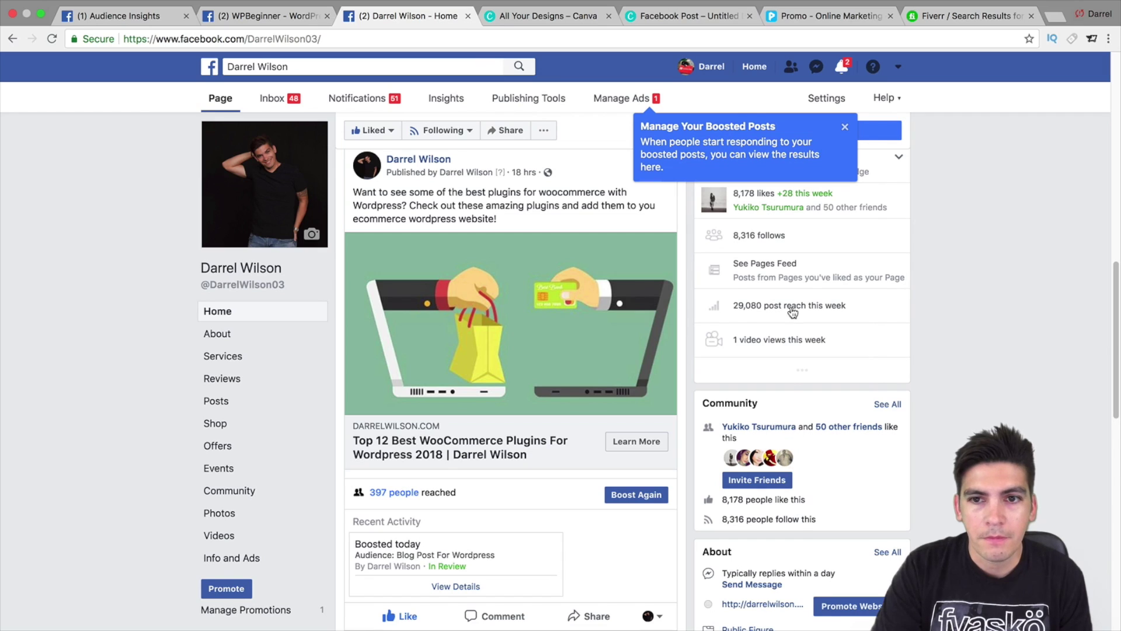
click(845, 128)
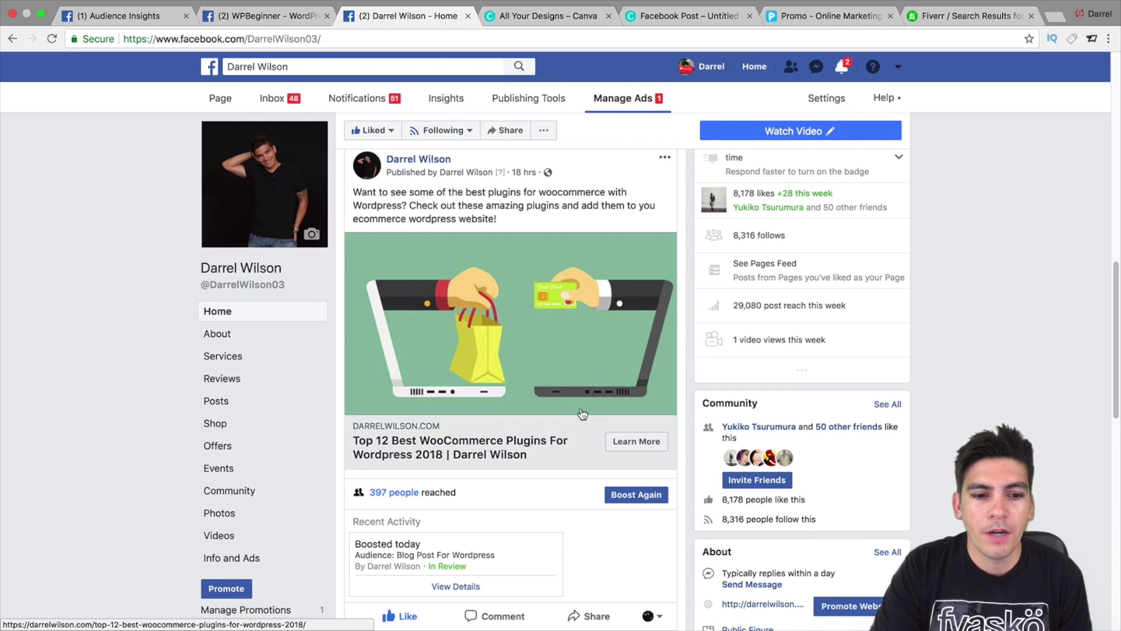
scroll(611, 363, down, 1)
scroll(611, 363, down, 1)
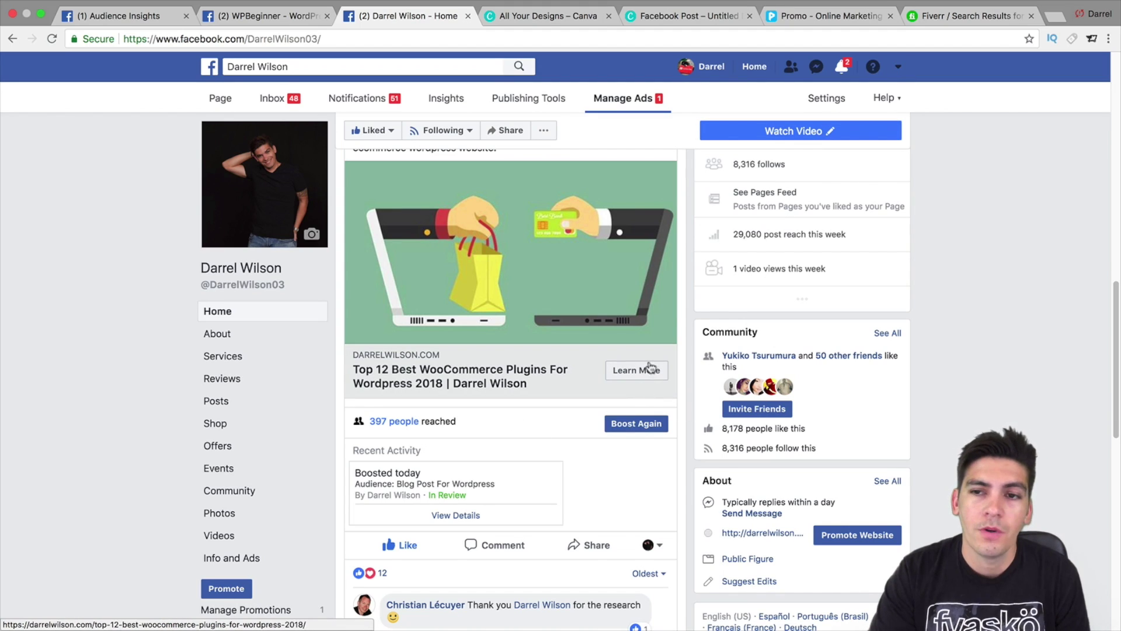
Start creating a new ad in Ads Manager, dismissing the offer to resume the earlier draft
click(899, 70)
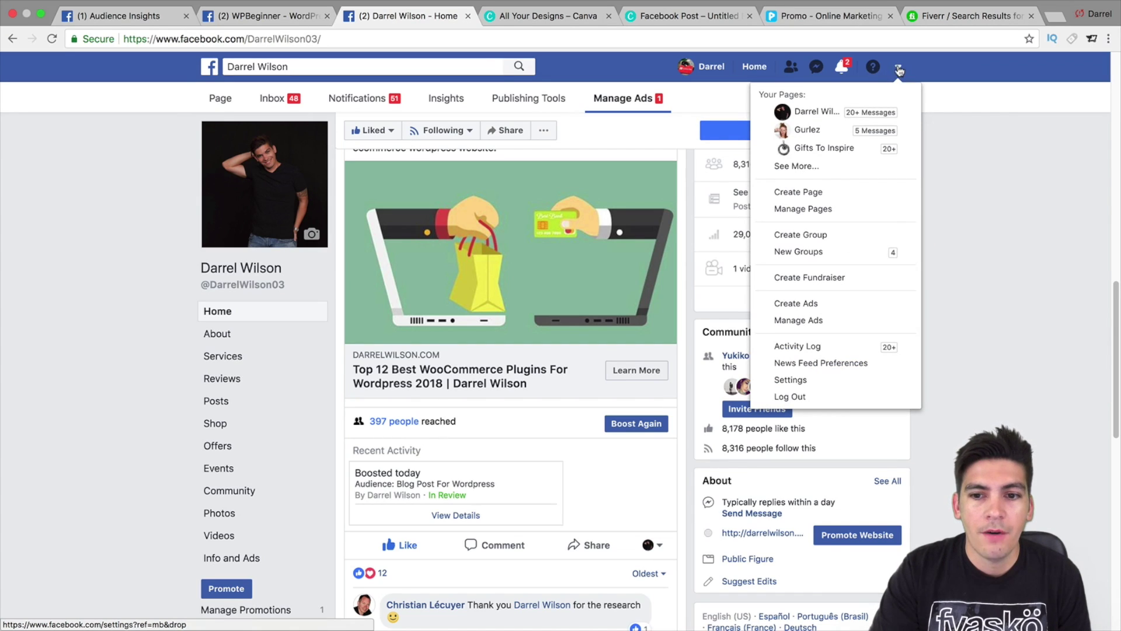
click(874, 303)
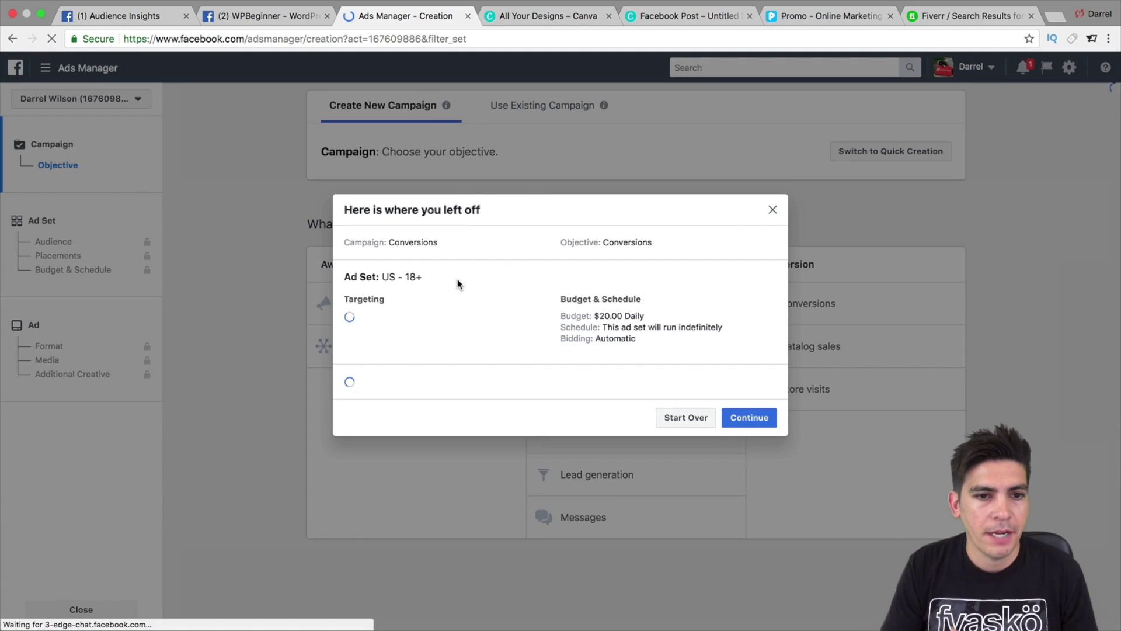
click(772, 211)
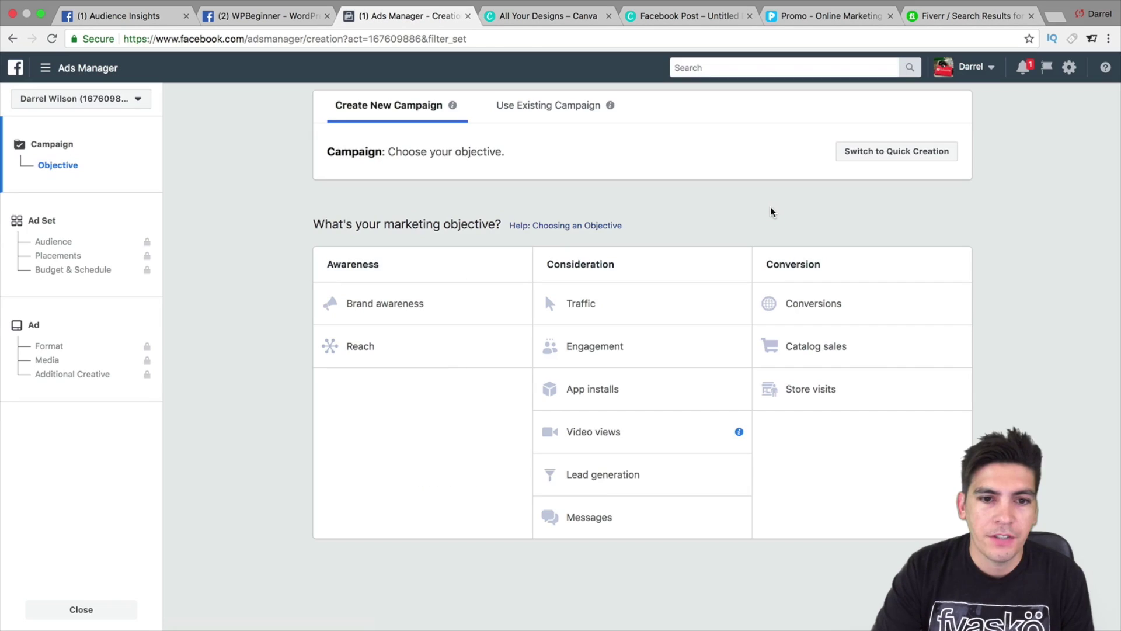
Try out the Brand awareness and Engagement marketing objectives and read their descriptions
click(441, 299)
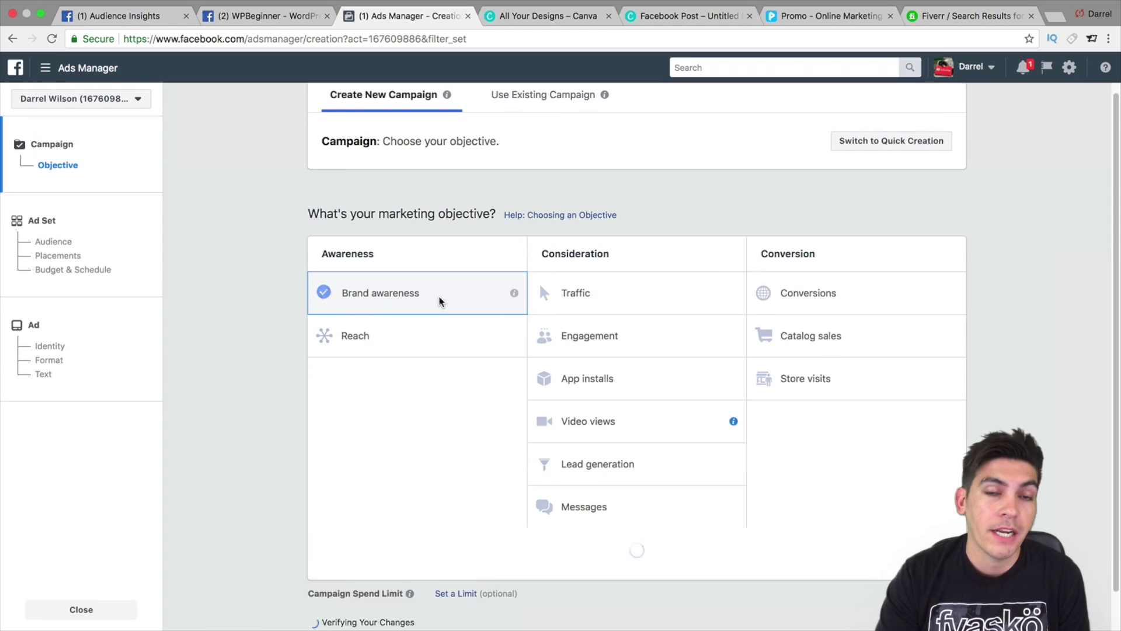
scroll(445, 299, up, 4)
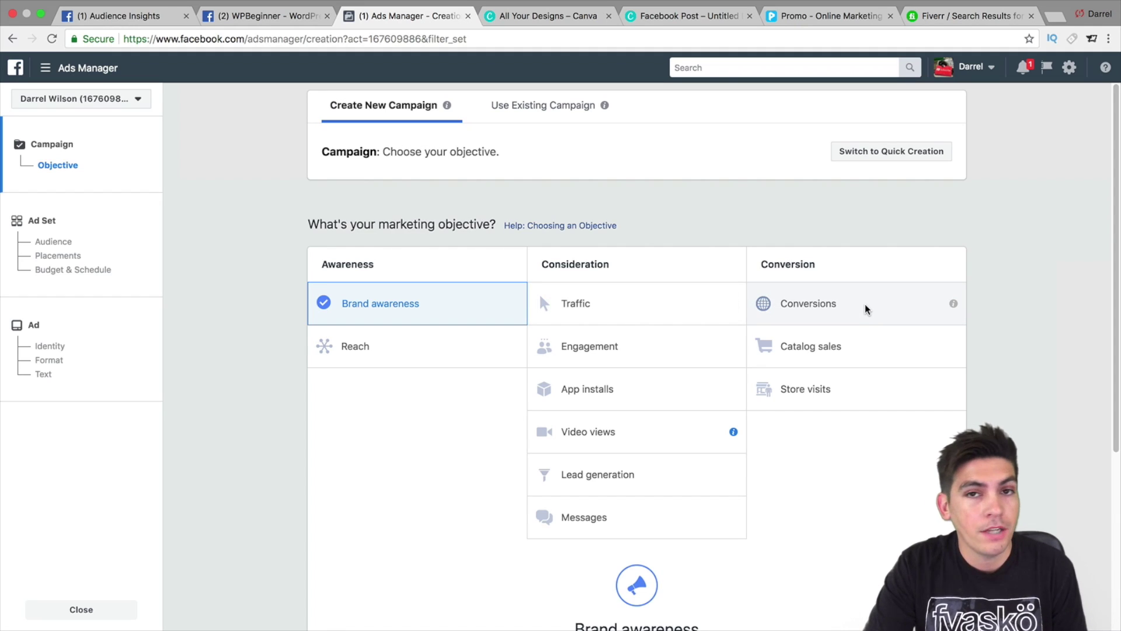
click(641, 346)
scroll(647, 341, down, 4)
scroll(672, 327, up, 4)
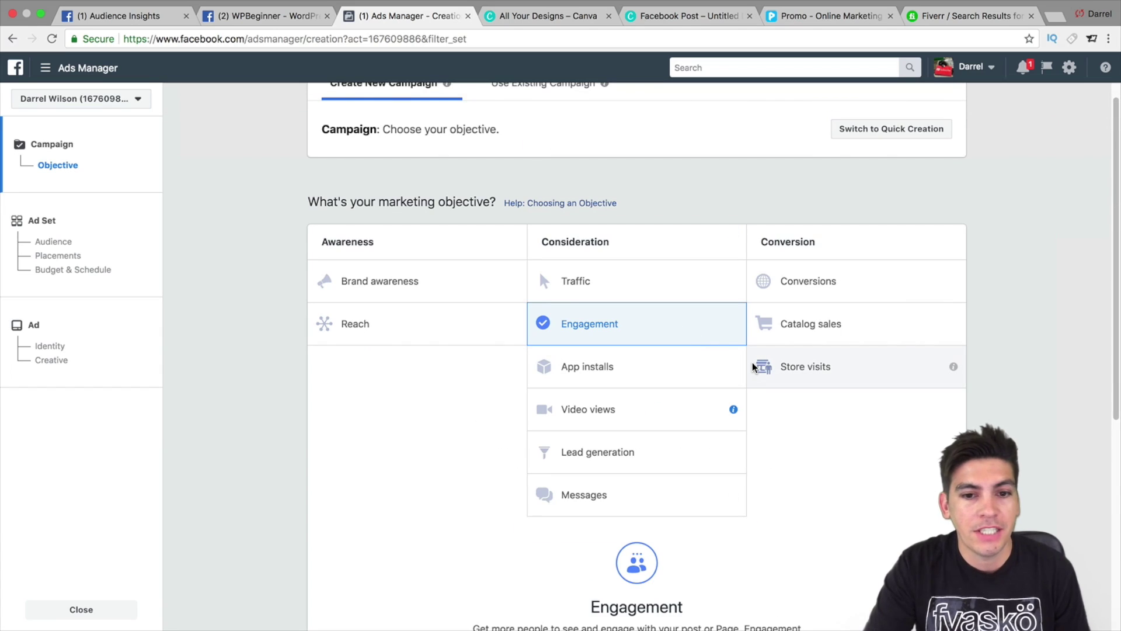
click(456, 283)
scroll(455, 282, down, 2)
scroll(457, 284, down, 2)
scroll(457, 284, up, 4)
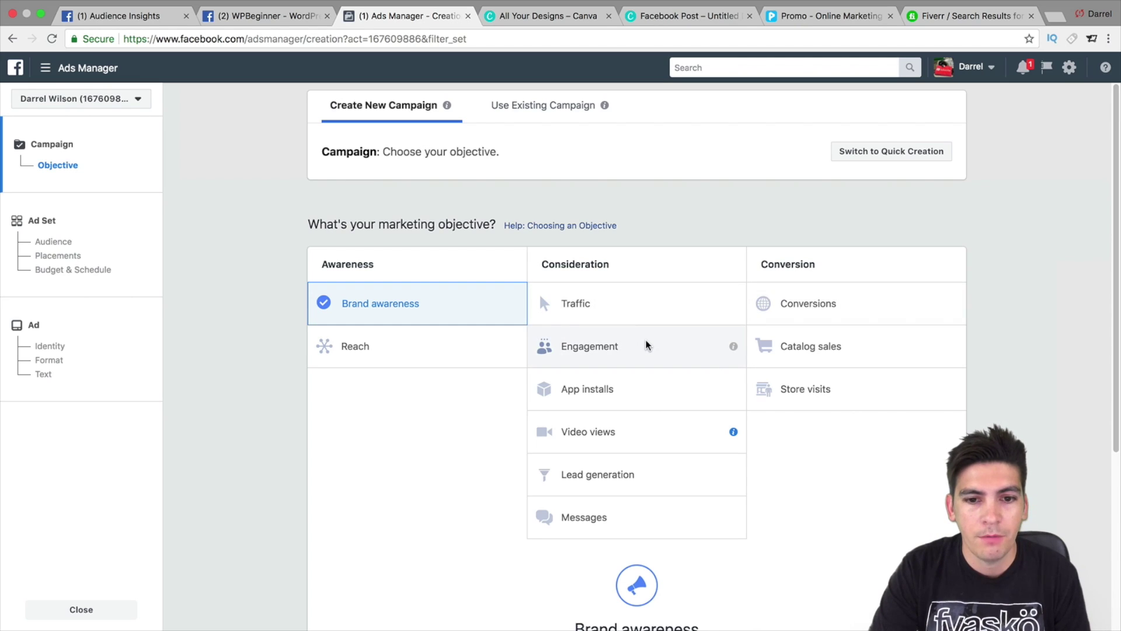
Choose the Traffic objective, enter 1 in the campaign name and continue to the ad set
click(641, 302)
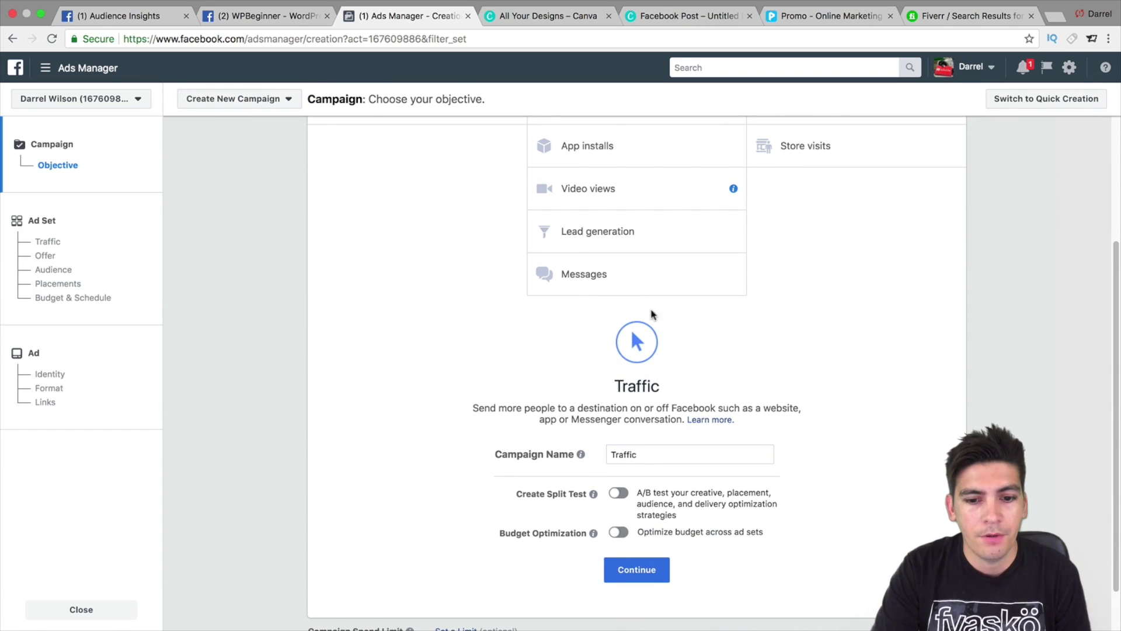
double_click(717, 450)
click(717, 450)
text(1)
click(646, 570)
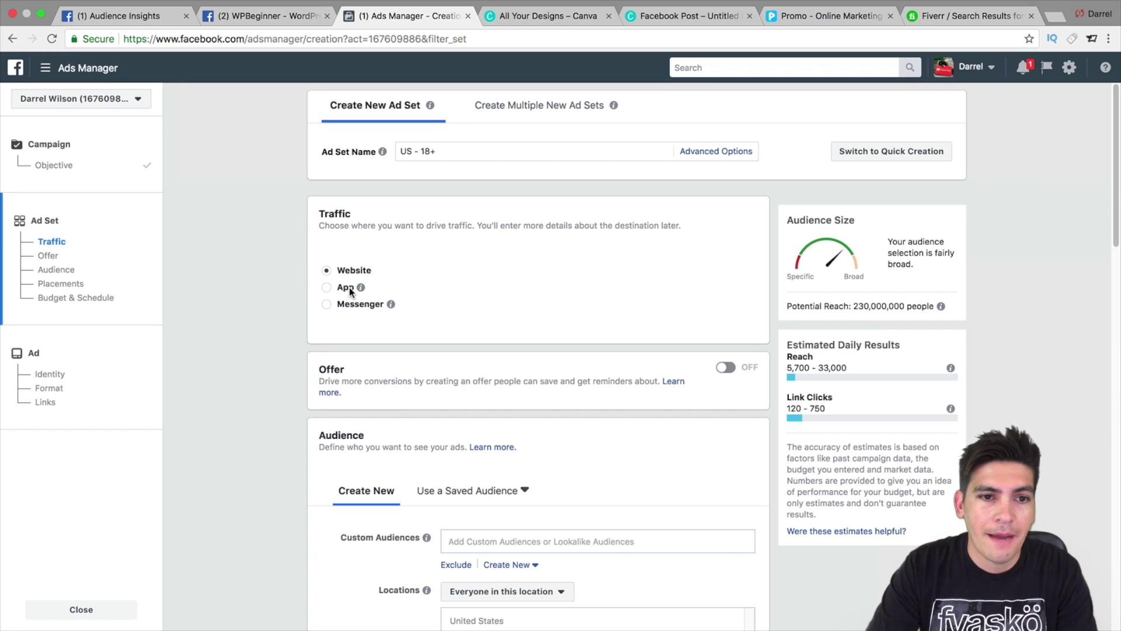
Review the traffic destination options, keeping Website, and name the ad set Health Store 1
mouse_move(355, 289)
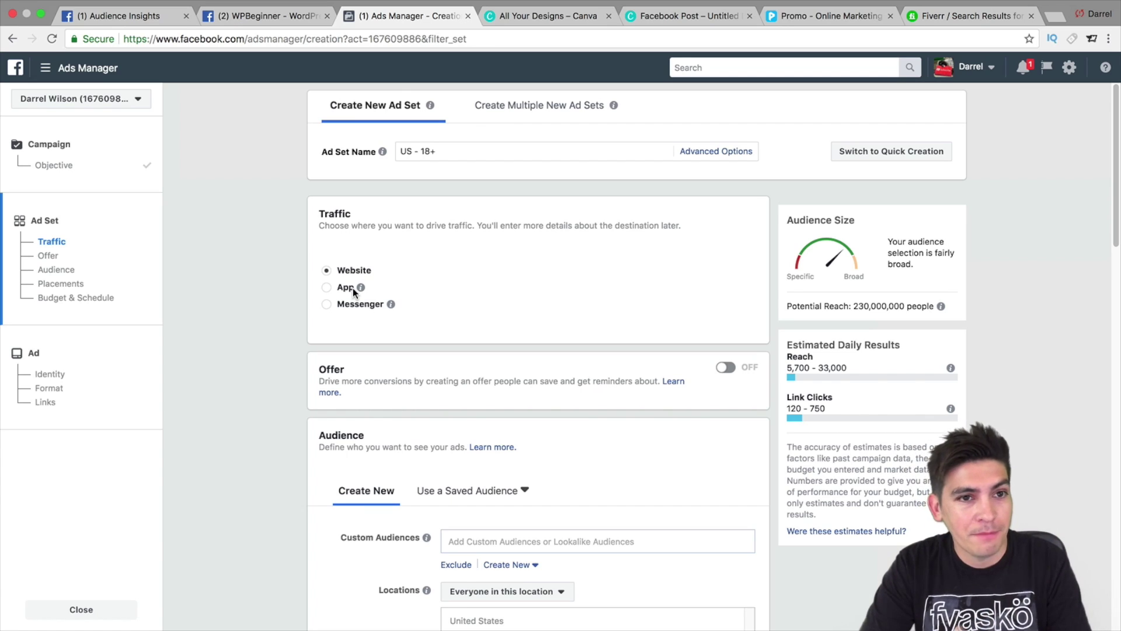
scroll(356, 287, down, 1)
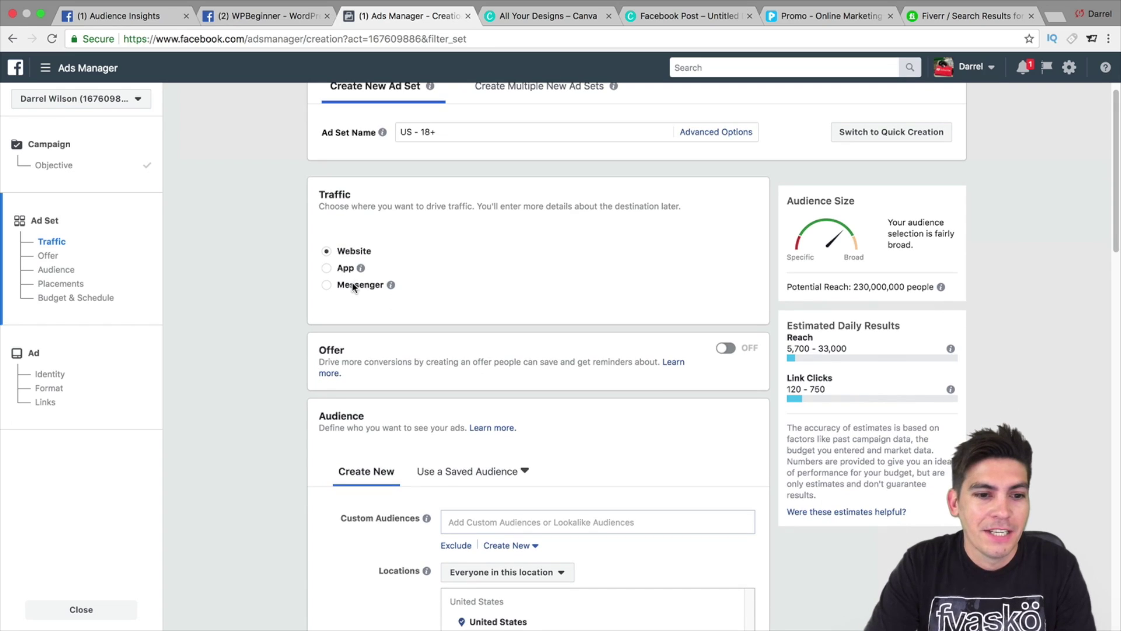
scroll(467, 295, up, 1)
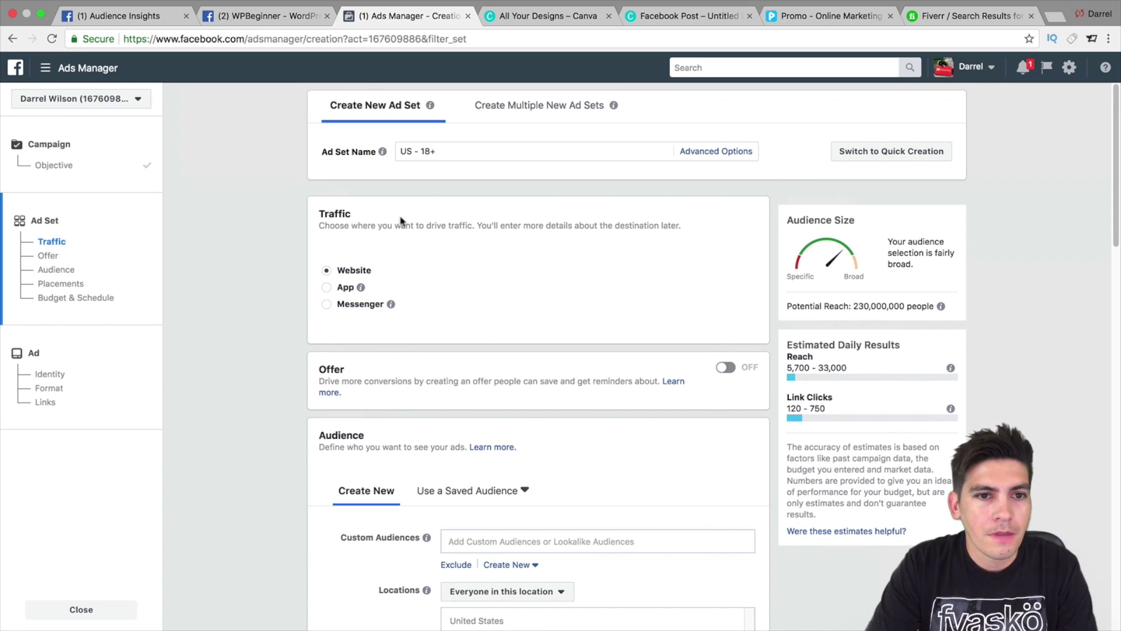
click(446, 151)
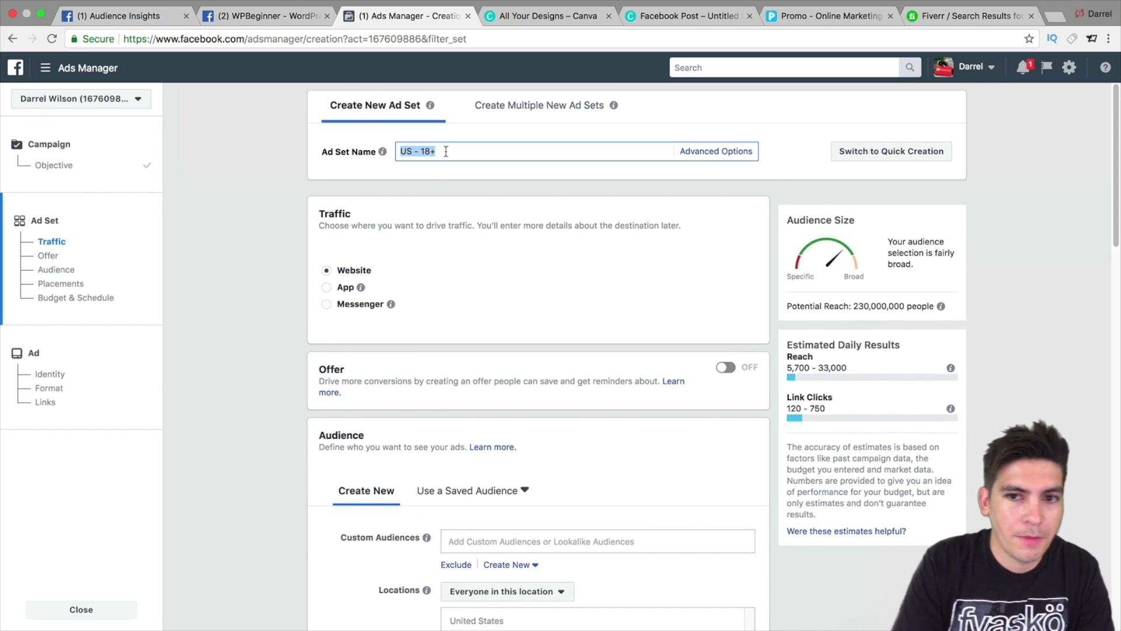
text(Health P)
key(BackSpace)
text(Store 1)
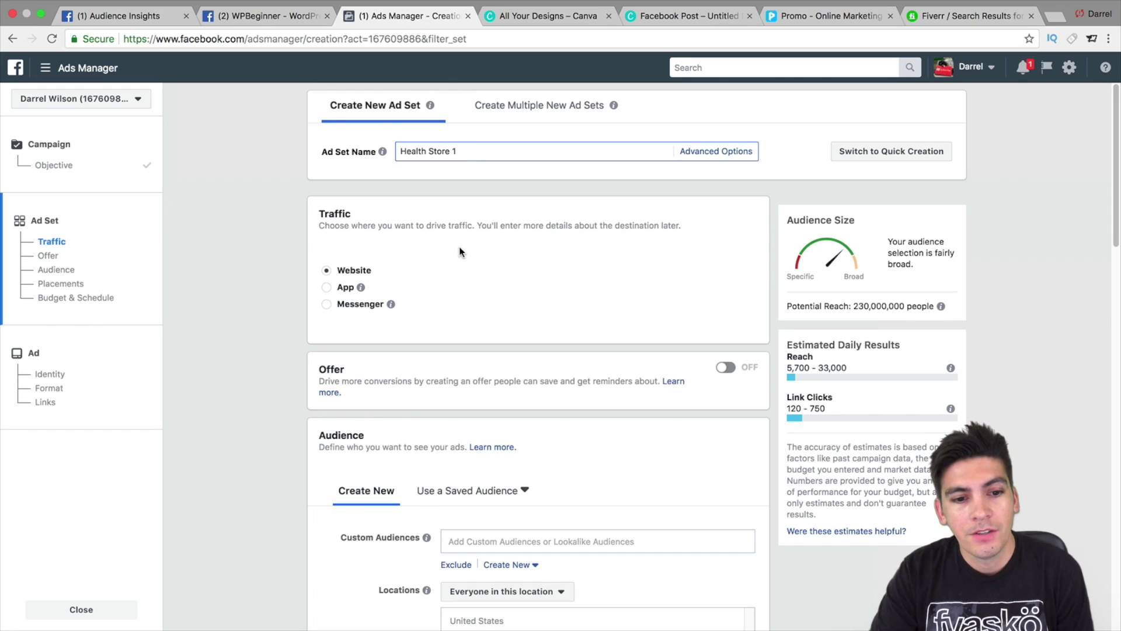
Turn on the ad set's offer to view its options, and switch it off again
scroll(461, 275, down, 1)
scroll(467, 279, down, 1)
click(726, 329)
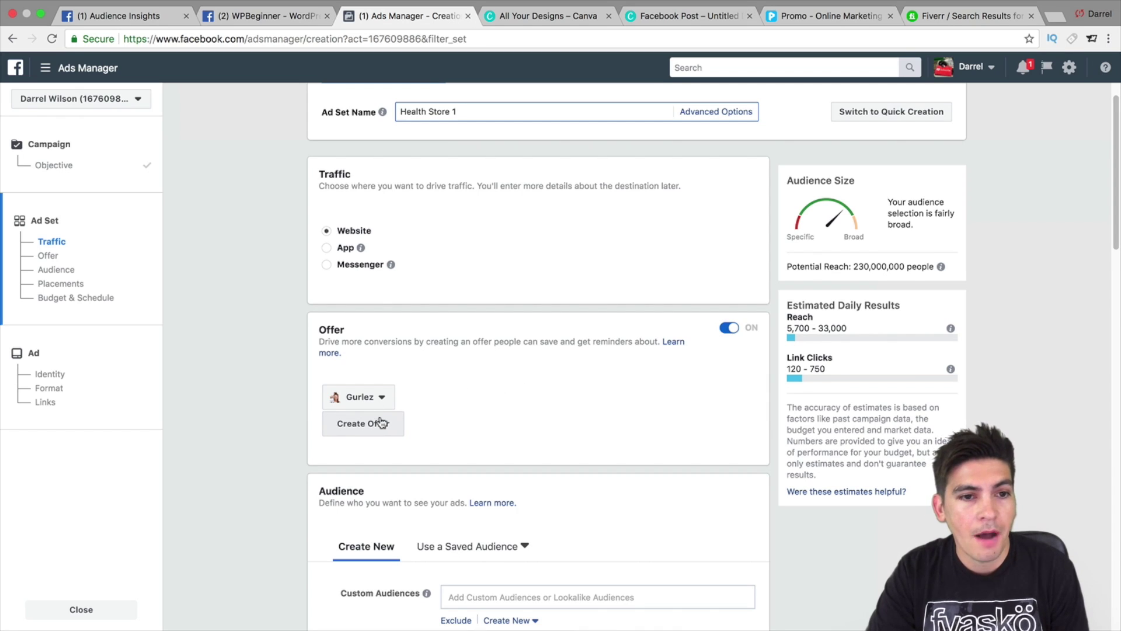
click(732, 331)
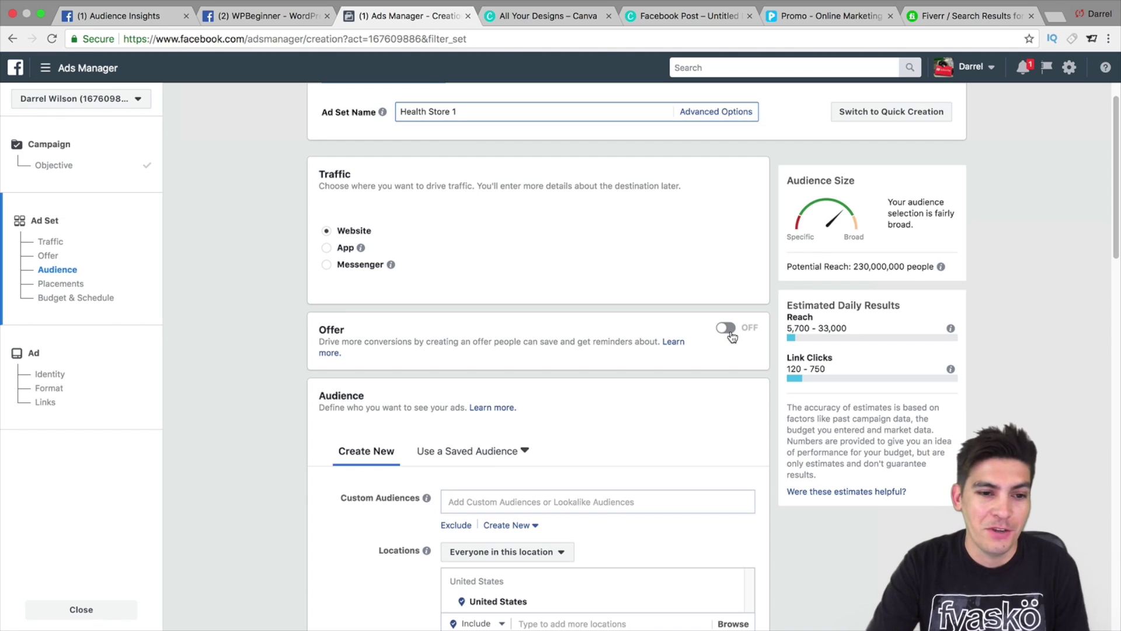
Review the ad set's audience settings and the list of available custom audiences without adding one
scroll(620, 408, down, 2)
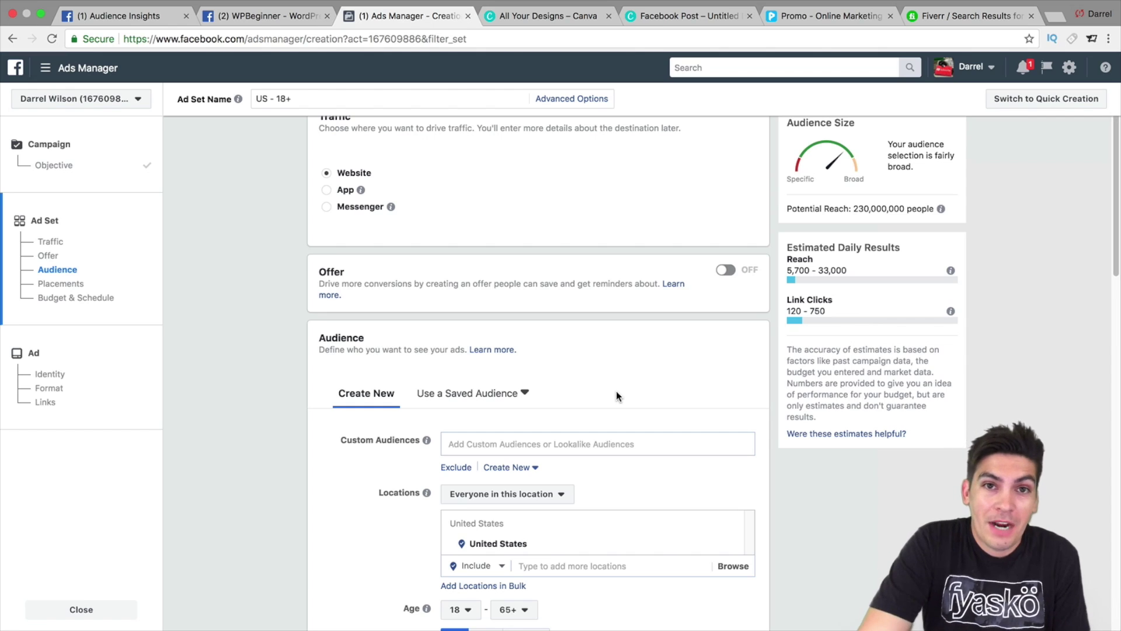
scroll(563, 373, down, 5)
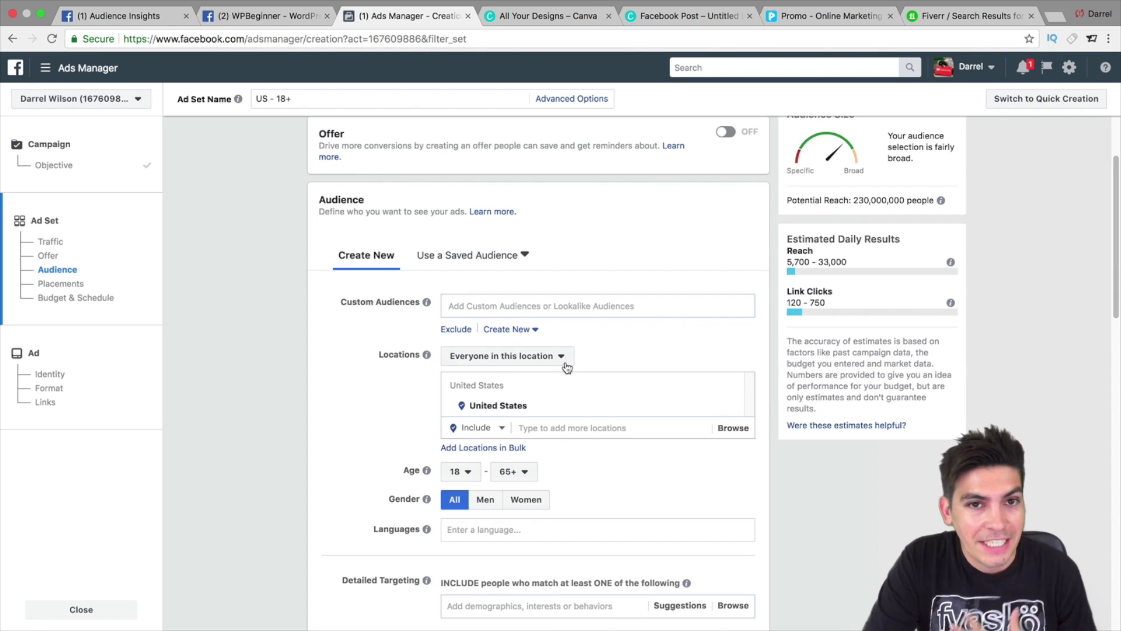
scroll(567, 363, down, 1)
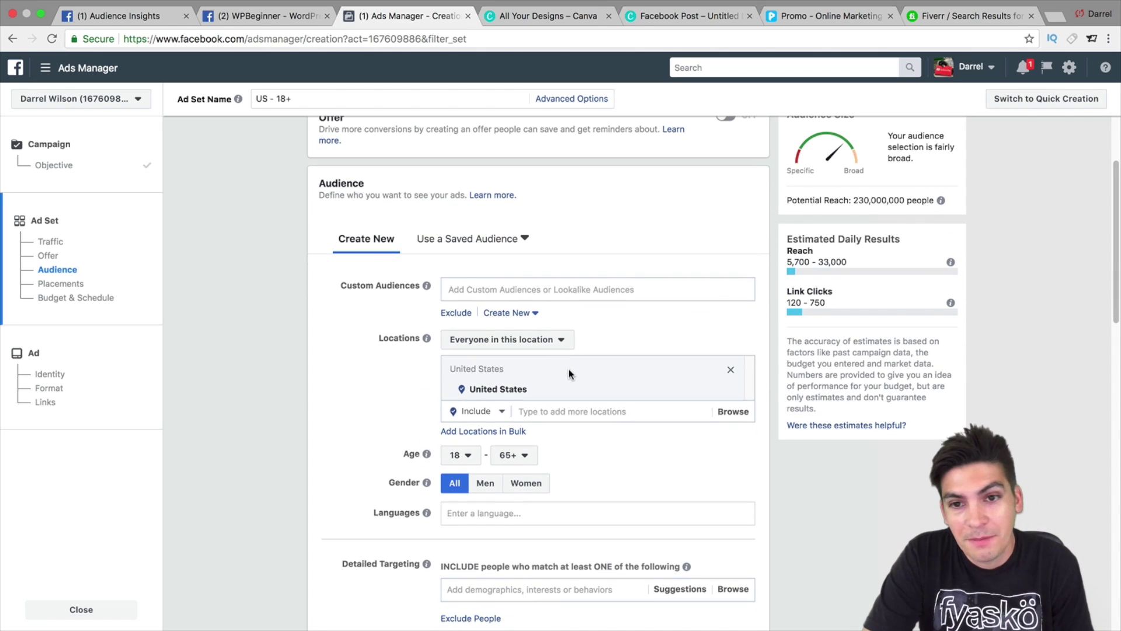
click(566, 289)
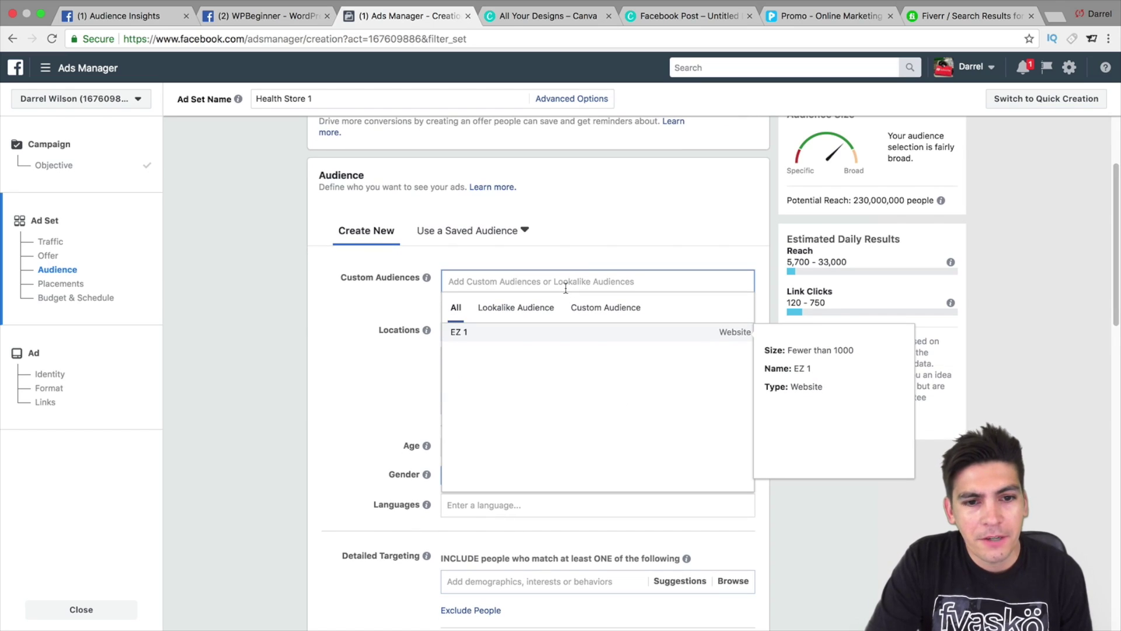
click(302, 289)
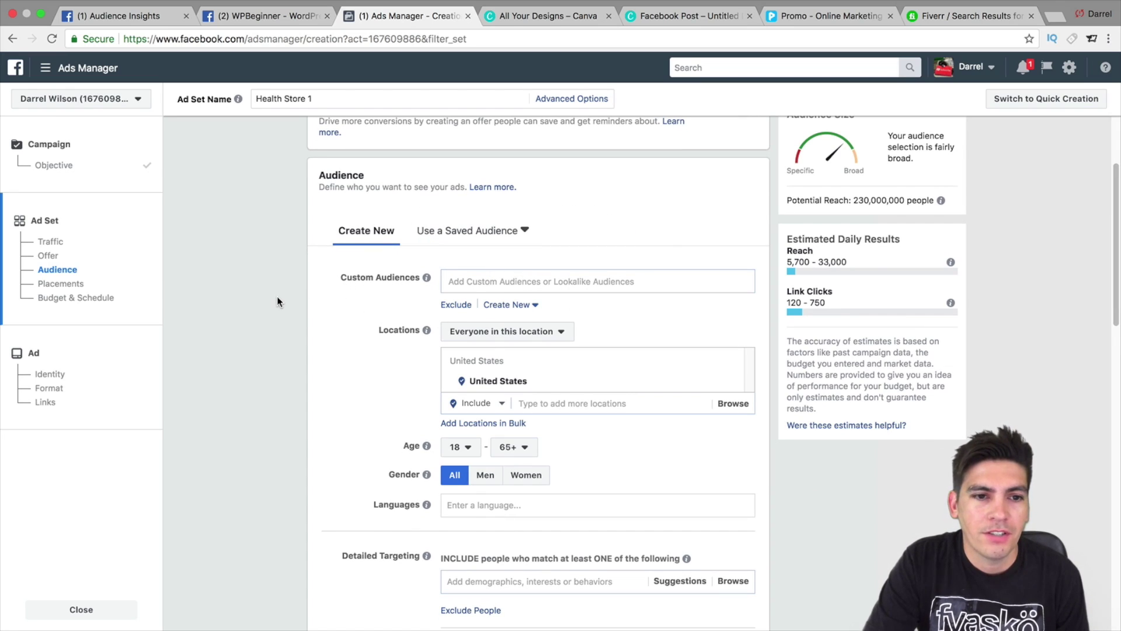
scroll(281, 292, down, 1)
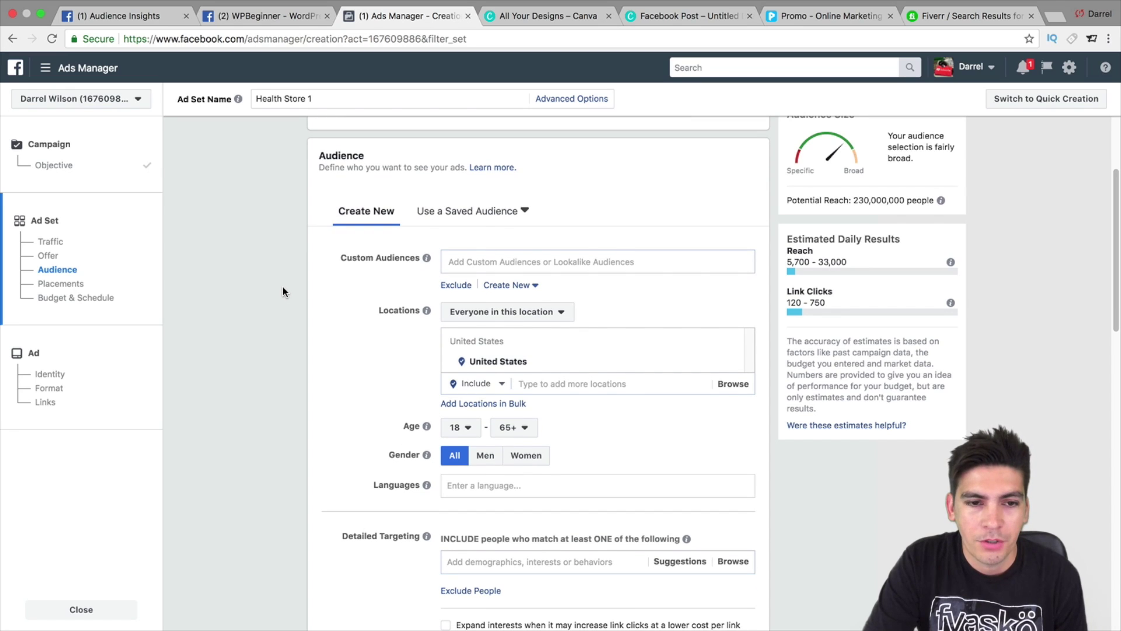
scroll(285, 280, down, 2)
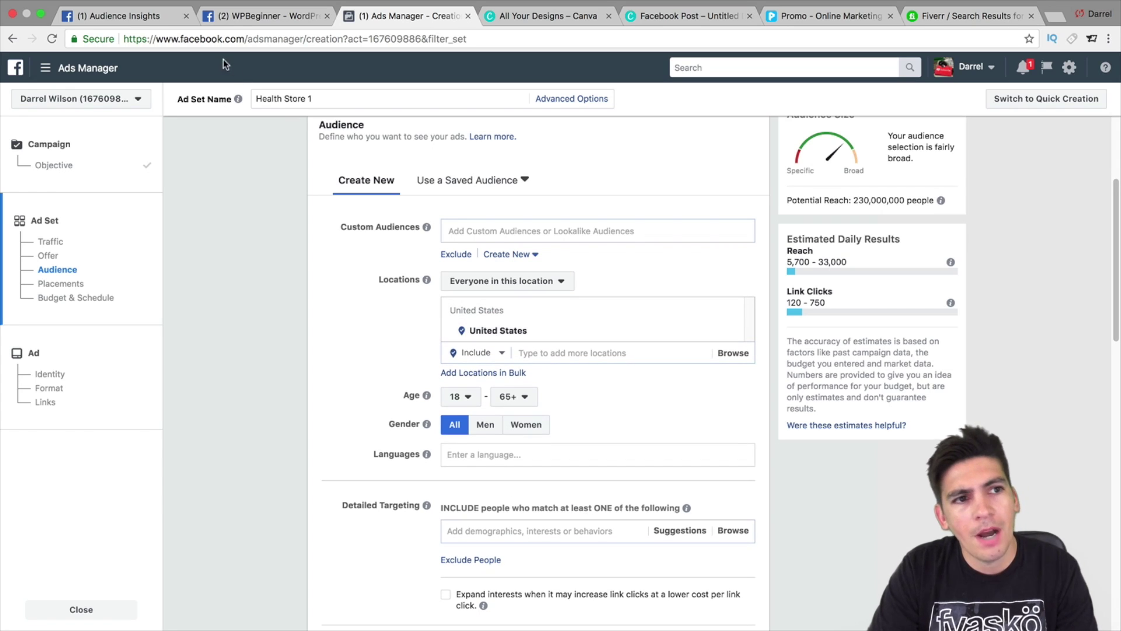
In Audience Insights, replace the WordPress interest with Weight loss (Fitness And wellness), found by searching for fitness
click(149, 18)
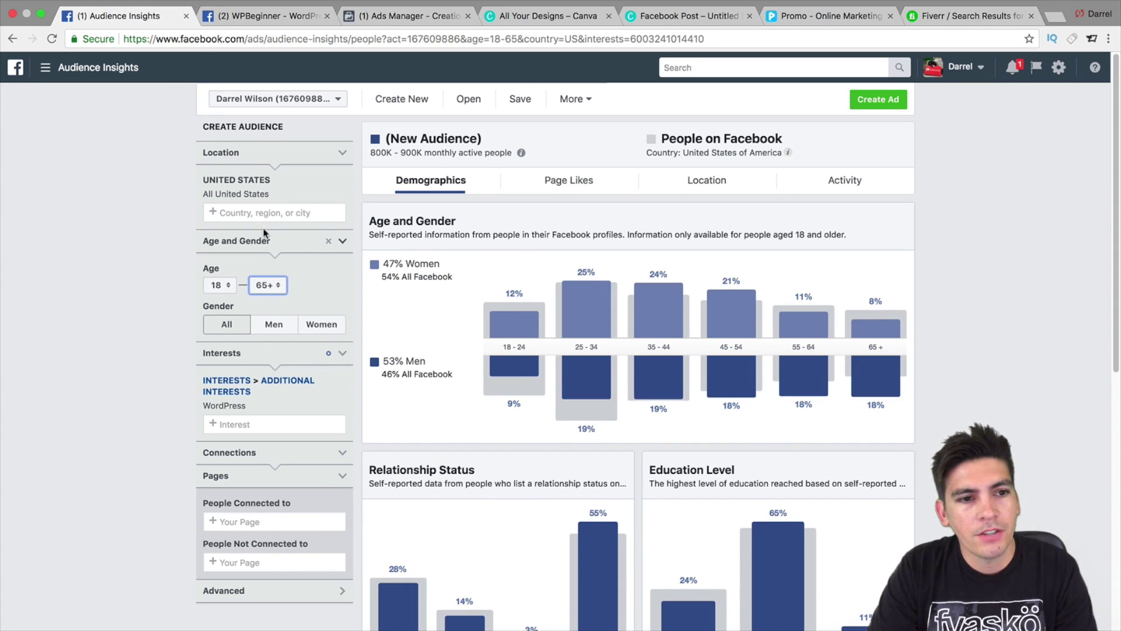
click(342, 384)
click(317, 391)
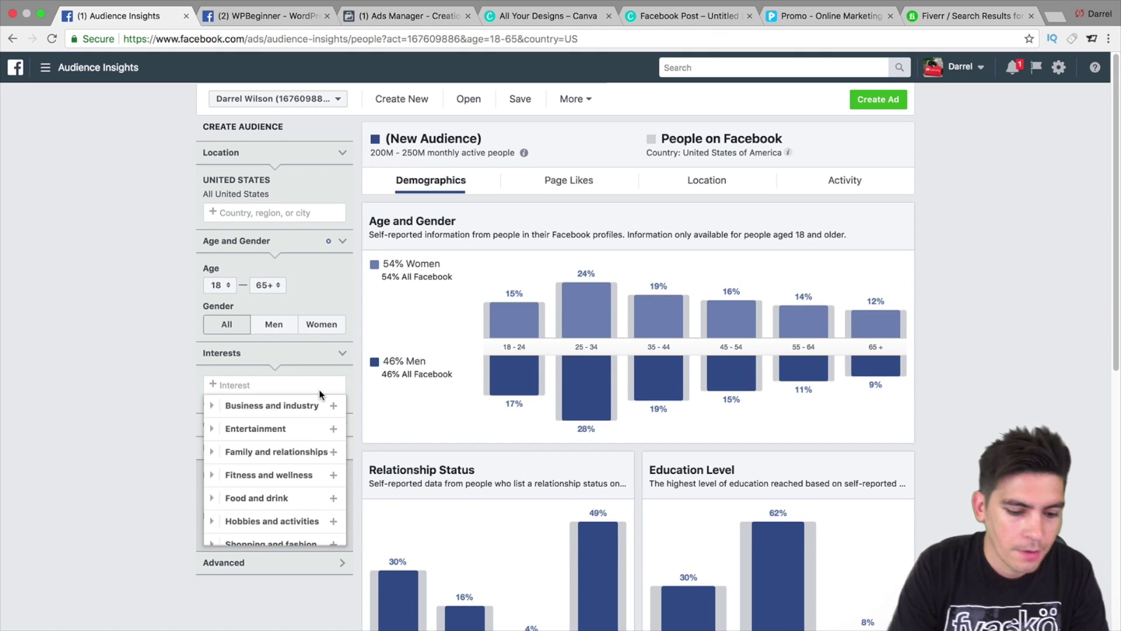
text(fitness)
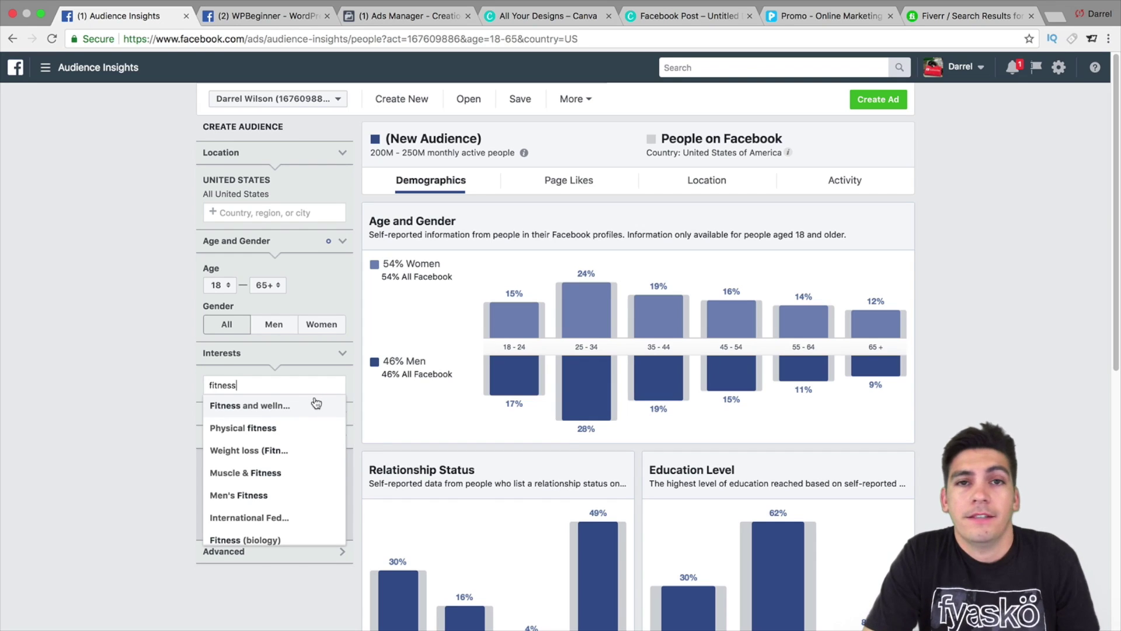
click(295, 456)
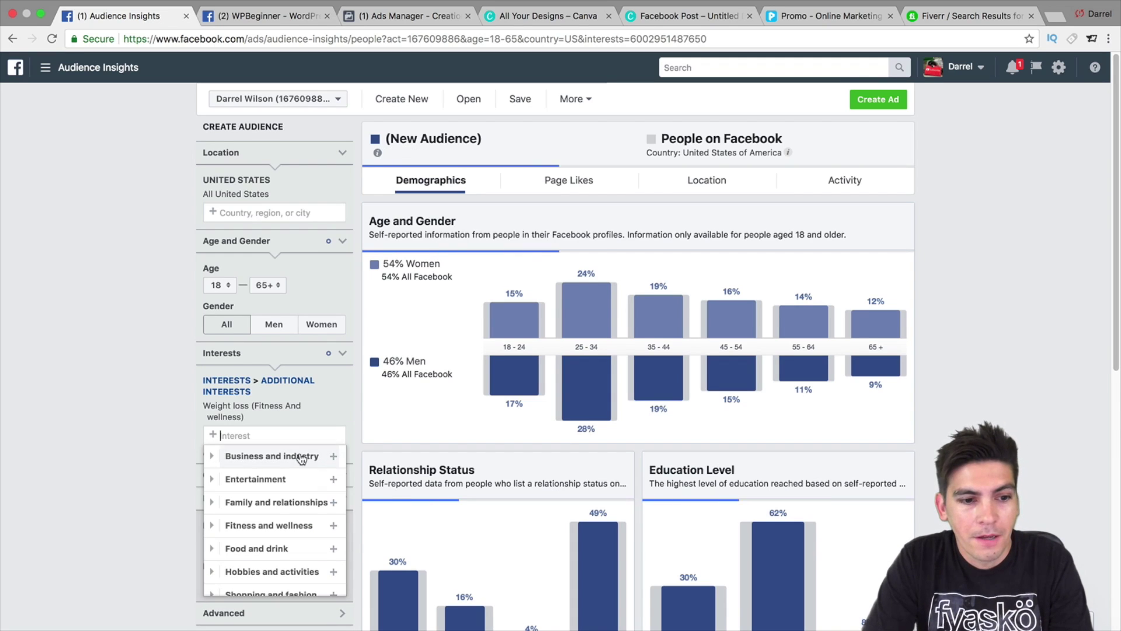
click(143, 361)
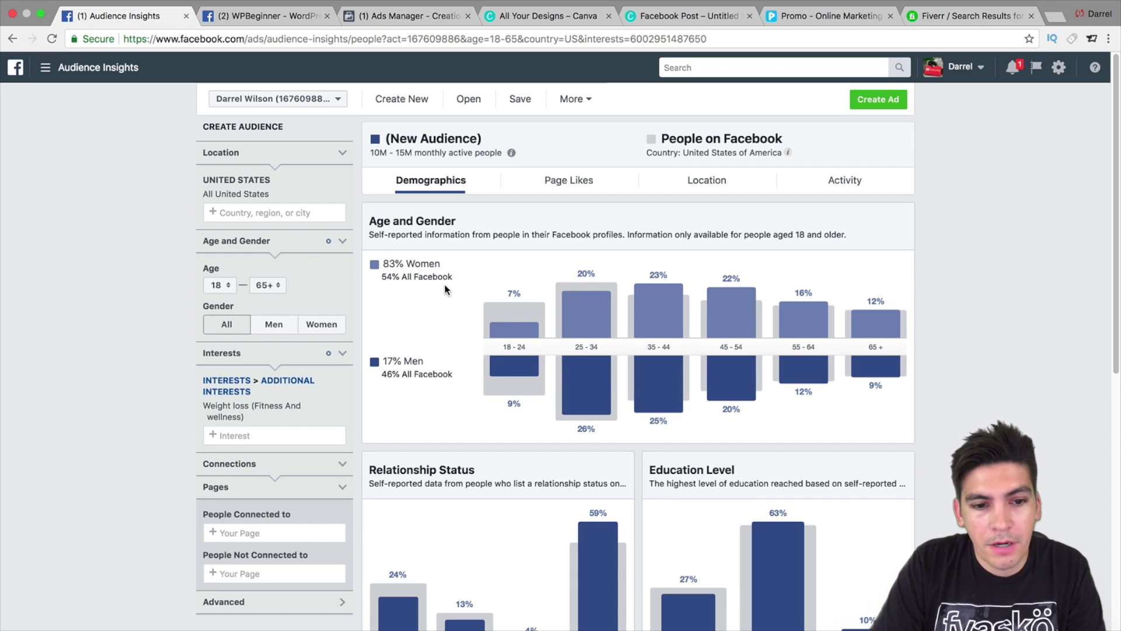
Examine the weight loss audience's demographics: age and gender, relationship status, education level and job titles
mouse_move(662, 324)
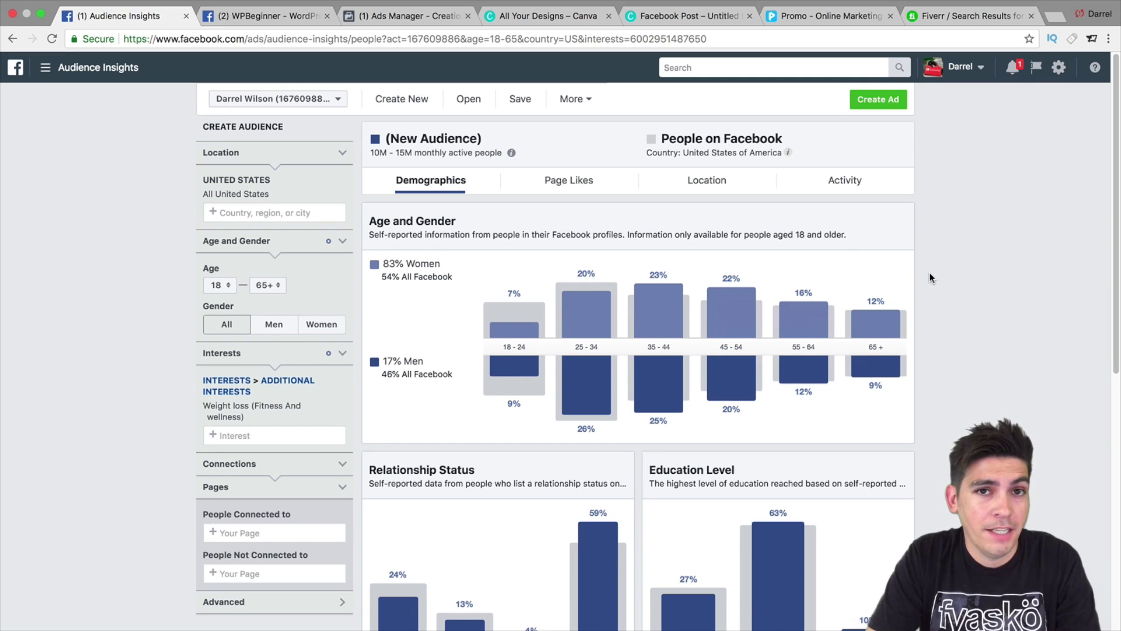
mouse_move(605, 309)
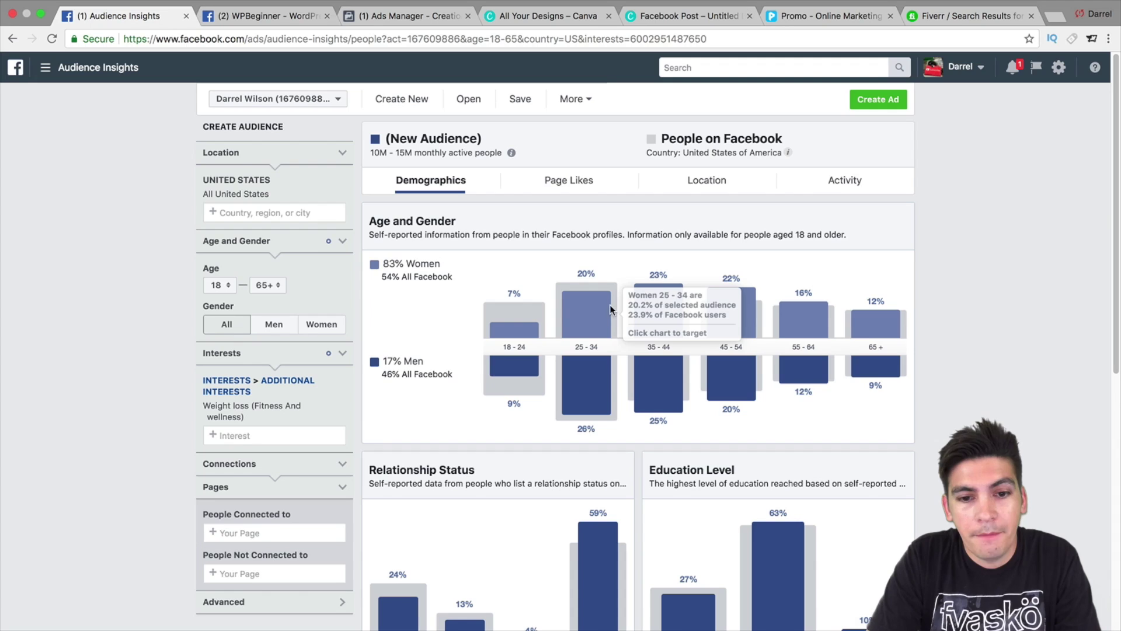
scroll(602, 314, down, 3)
mouse_move(602, 439)
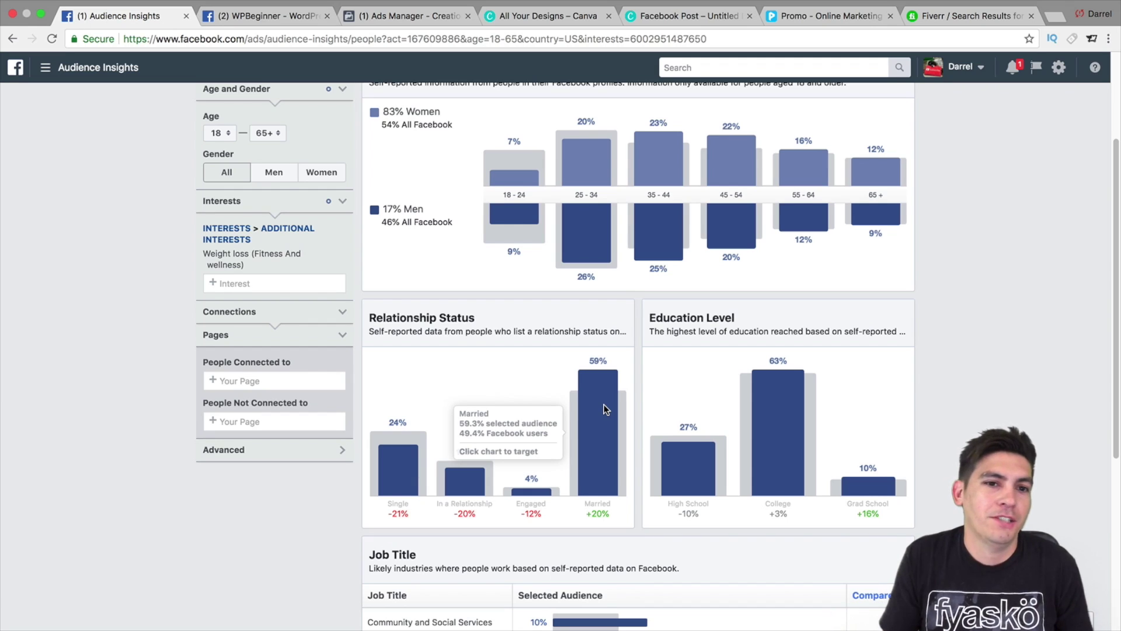
scroll(604, 406, down, 2)
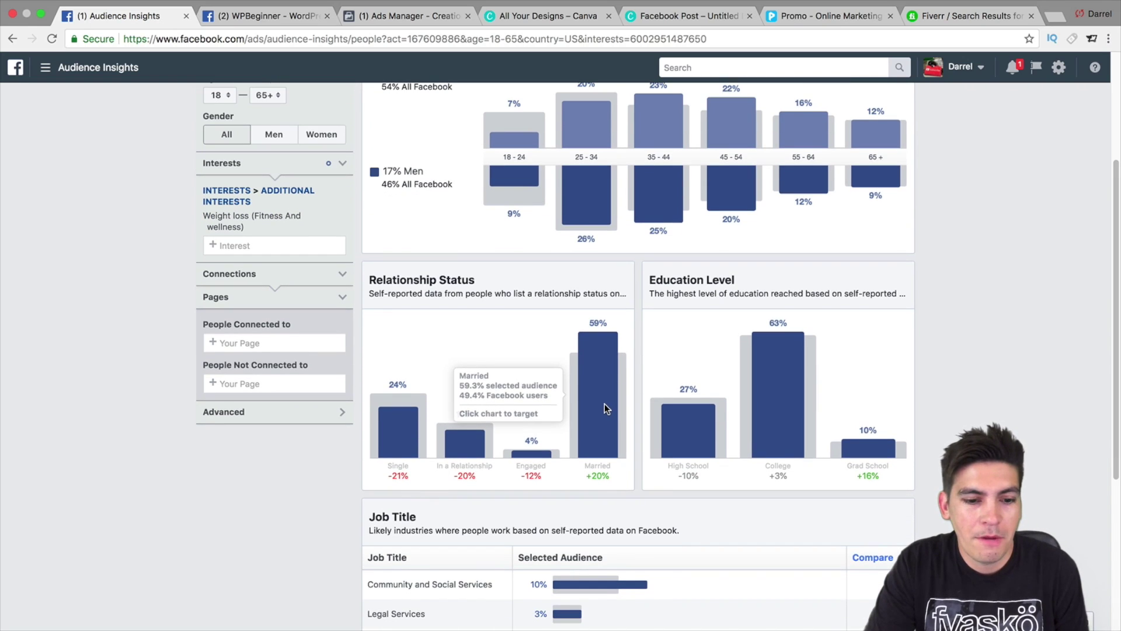
scroll(604, 404, down, 4)
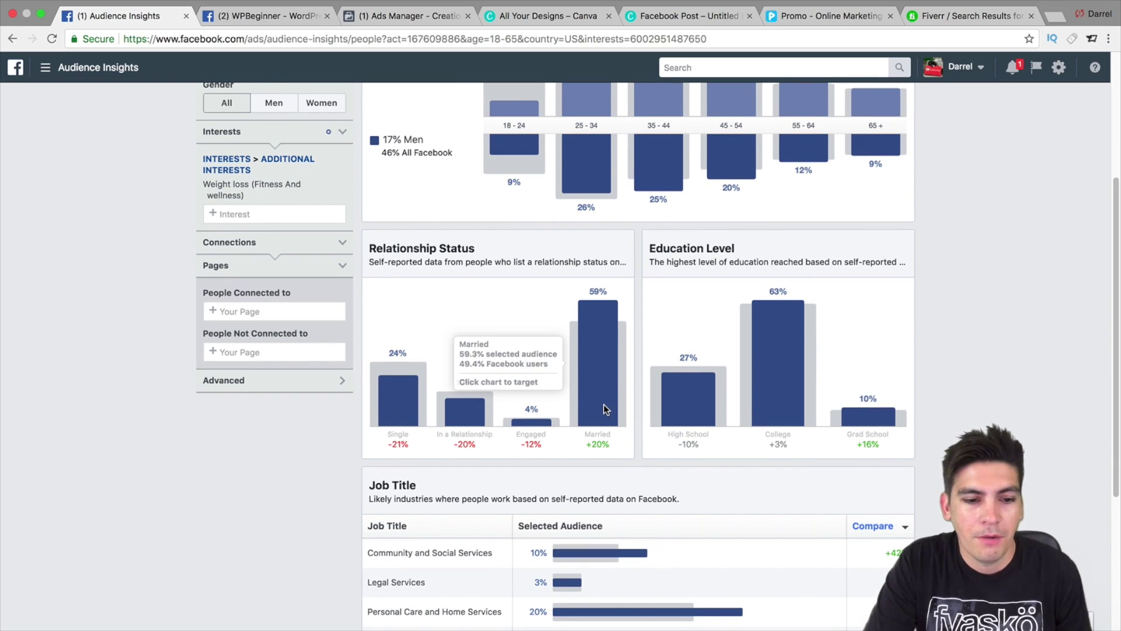
scroll(602, 317, down, 5)
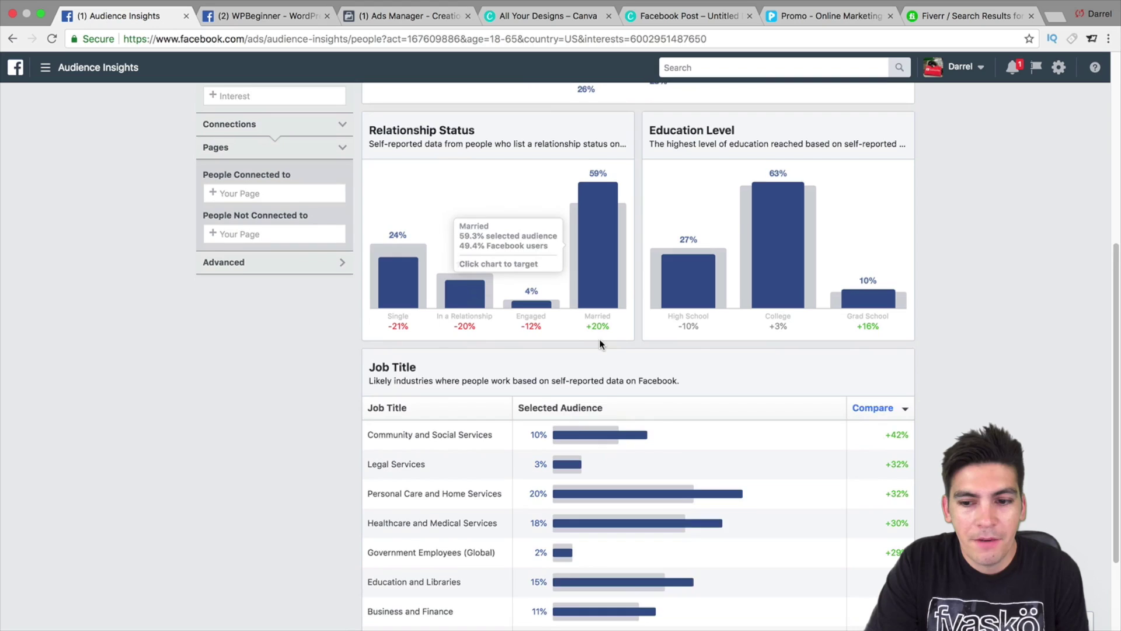
scroll(612, 446, down, 2)
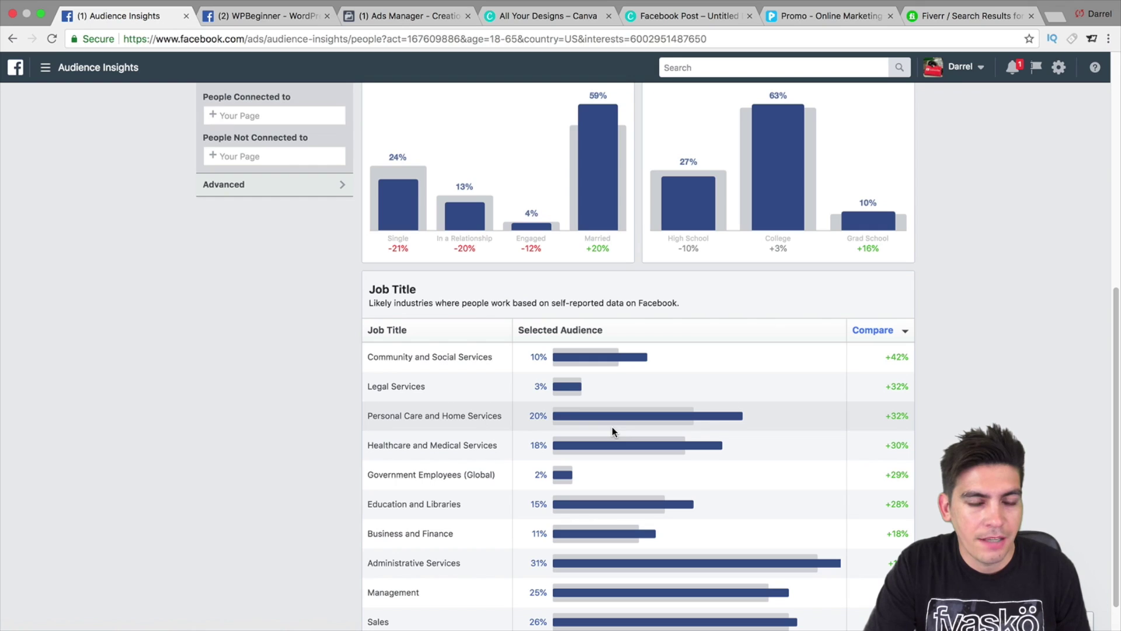
mouse_move(611, 354)
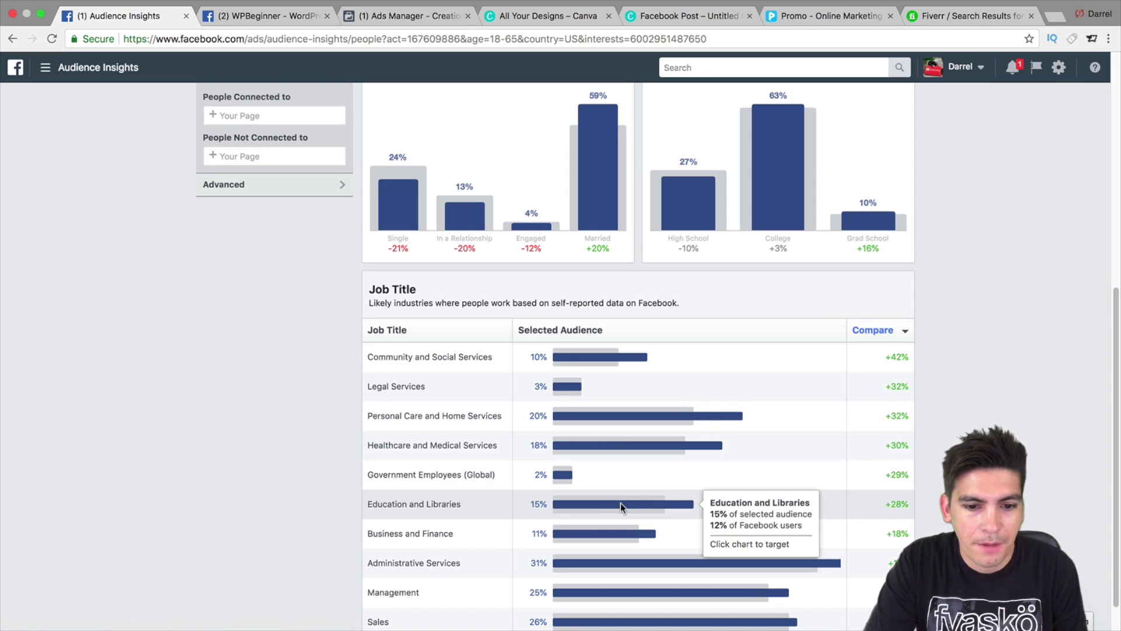
scroll(620, 499, down, 1)
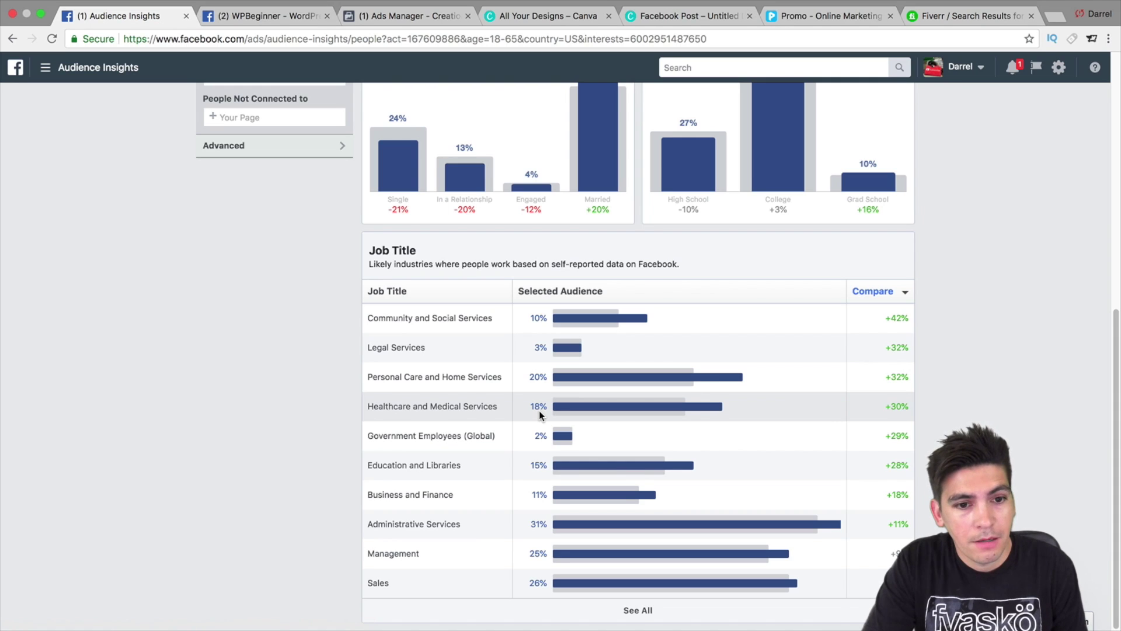
mouse_move(613, 495)
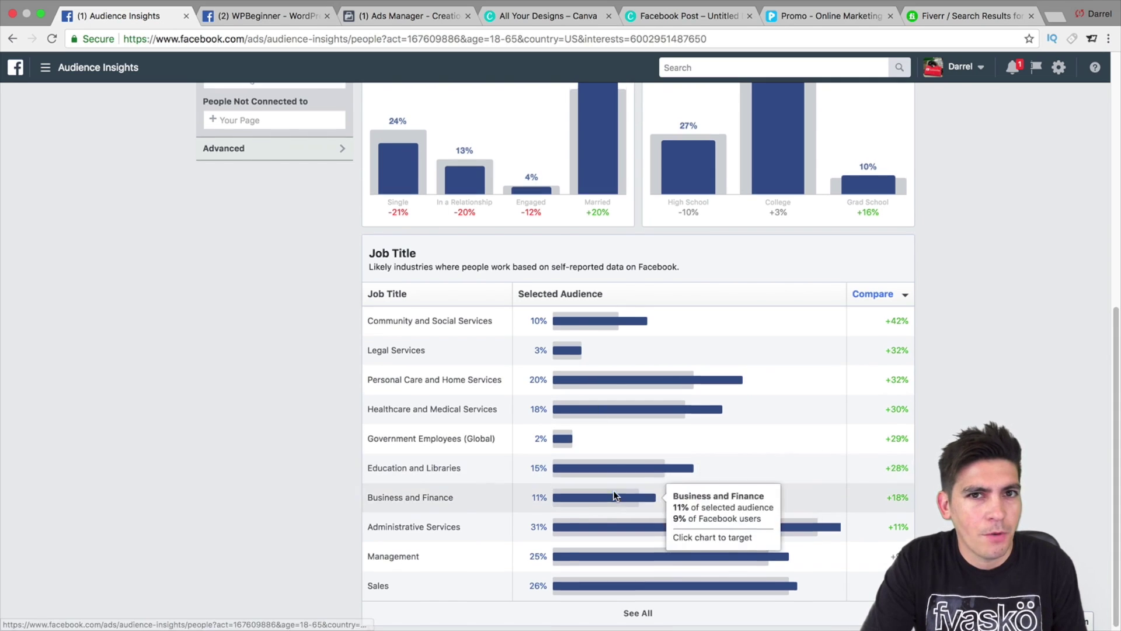
View the audience's page likes, open the Weight Watchers Facebook page and look through its posts and videos
drag(1114, 330, 1113, 87)
click(561, 145)
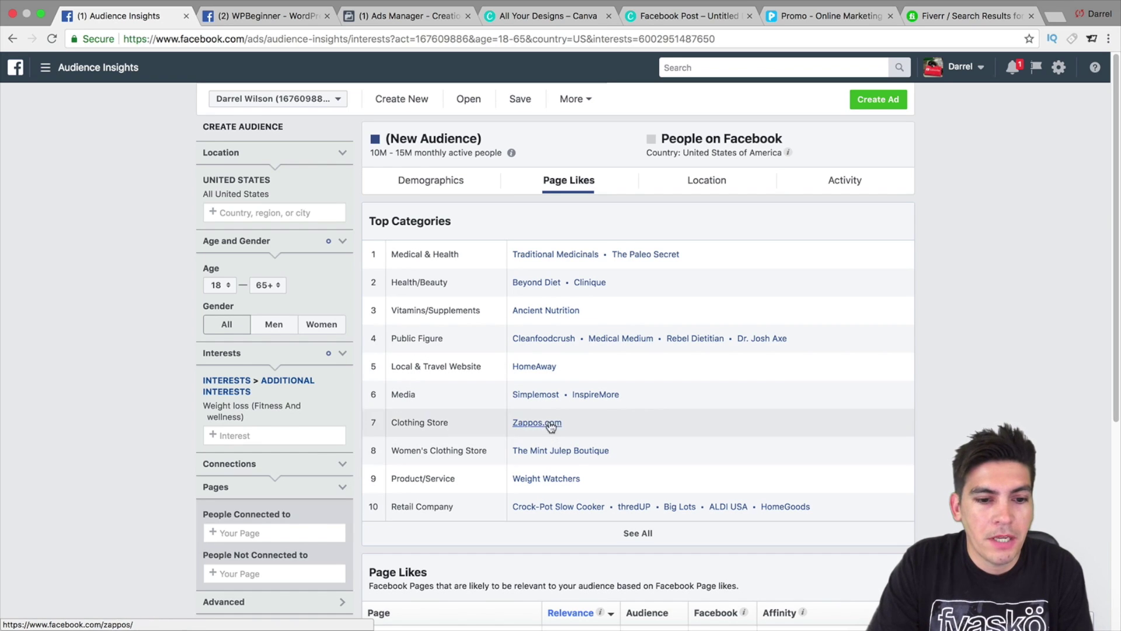
click(569, 479)
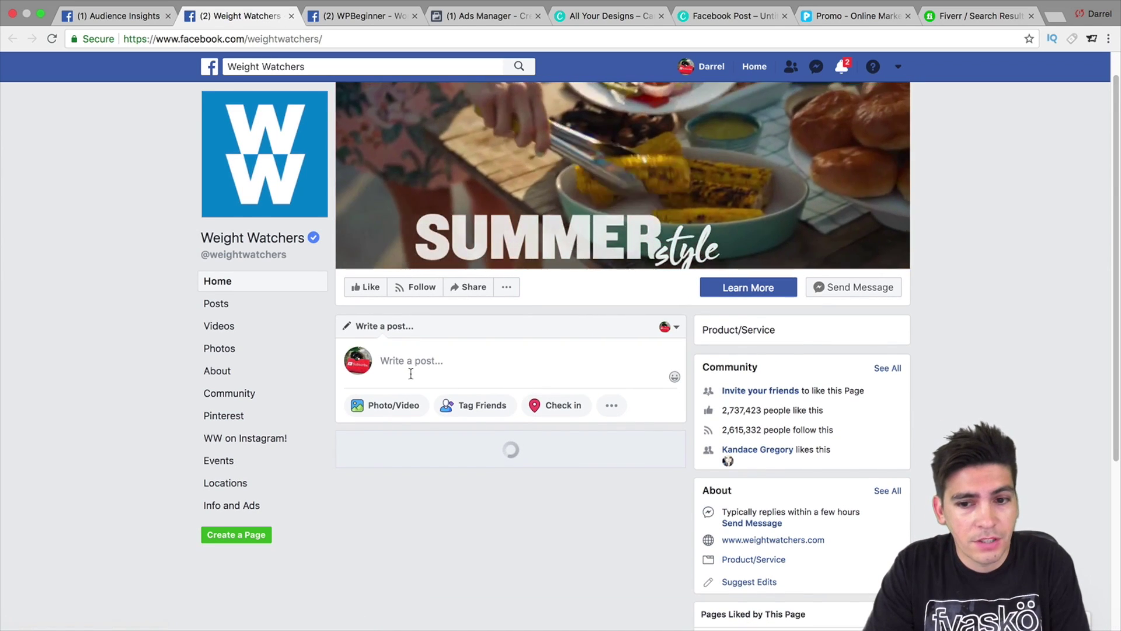
scroll(525, 374, down, 5)
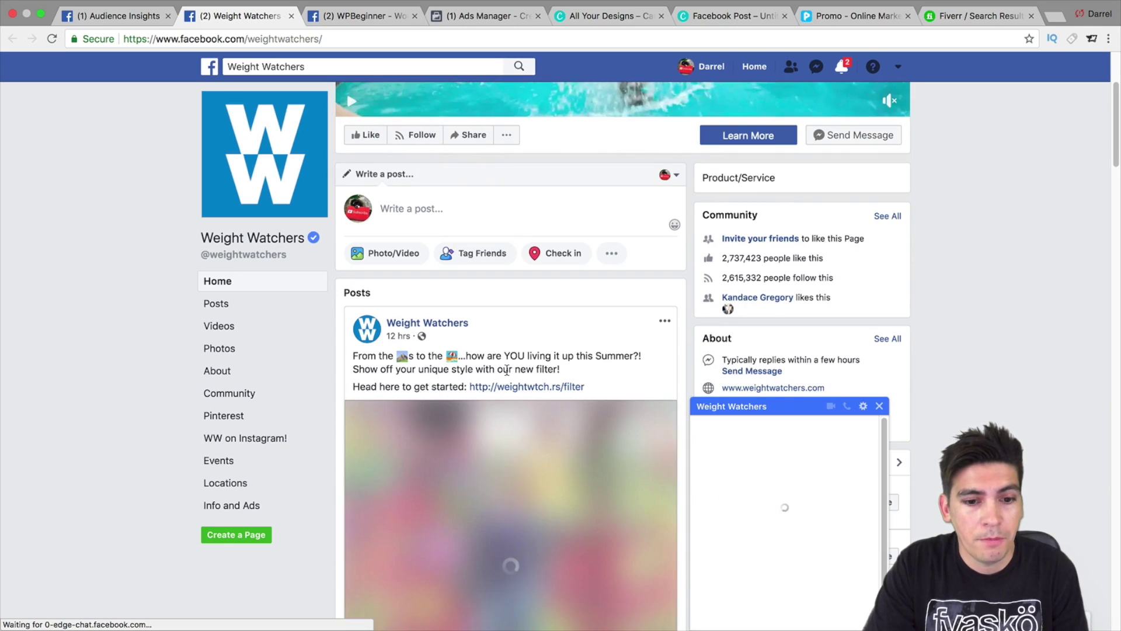
scroll(643, 382, down, 3)
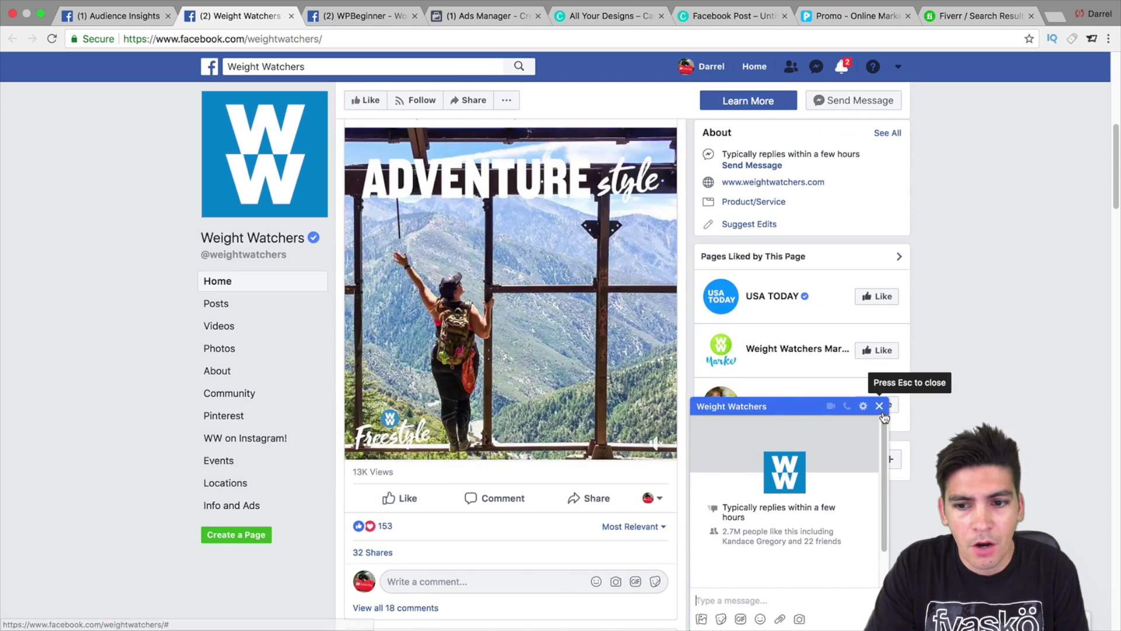
click(879, 406)
scroll(539, 367, down, 10)
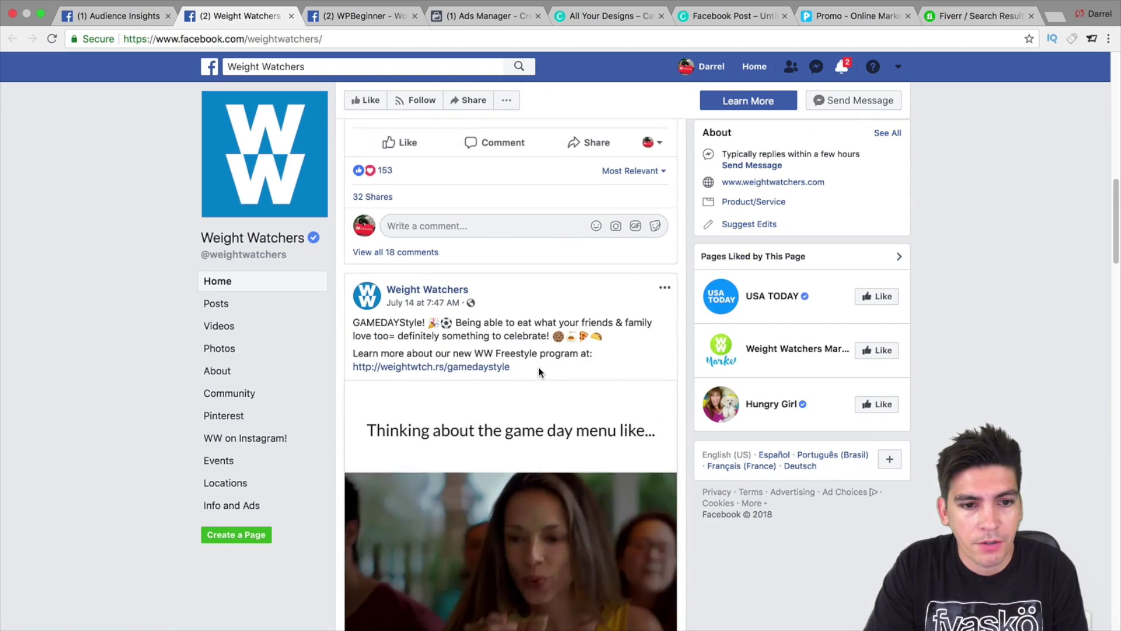
scroll(539, 365, down, 10)
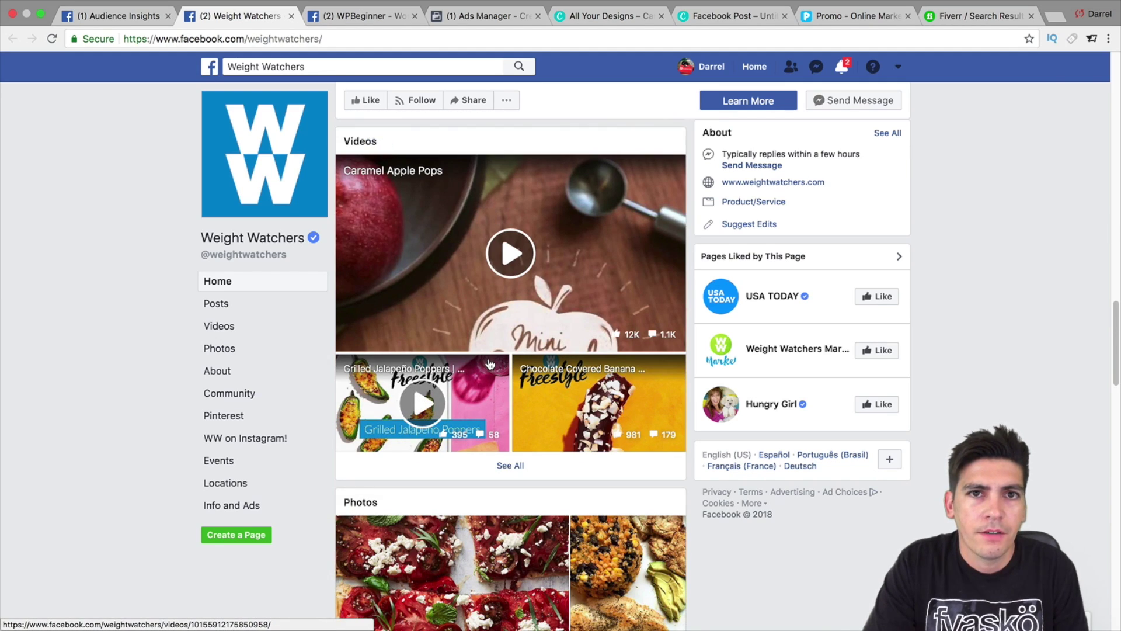
scroll(489, 363, up, 20)
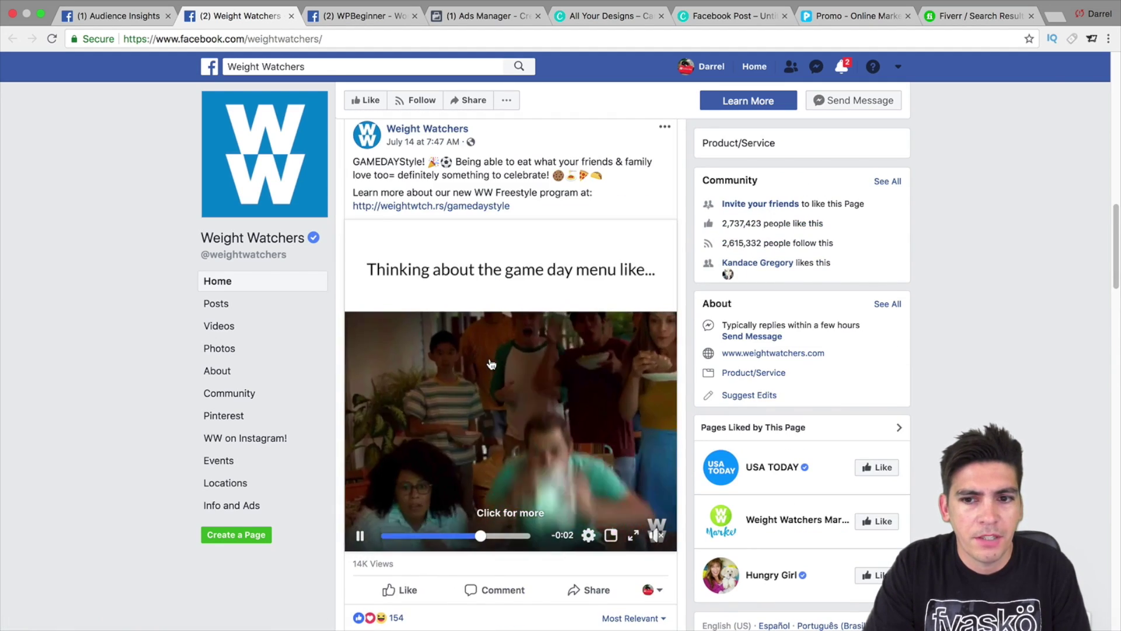
scroll(488, 362, up, 4)
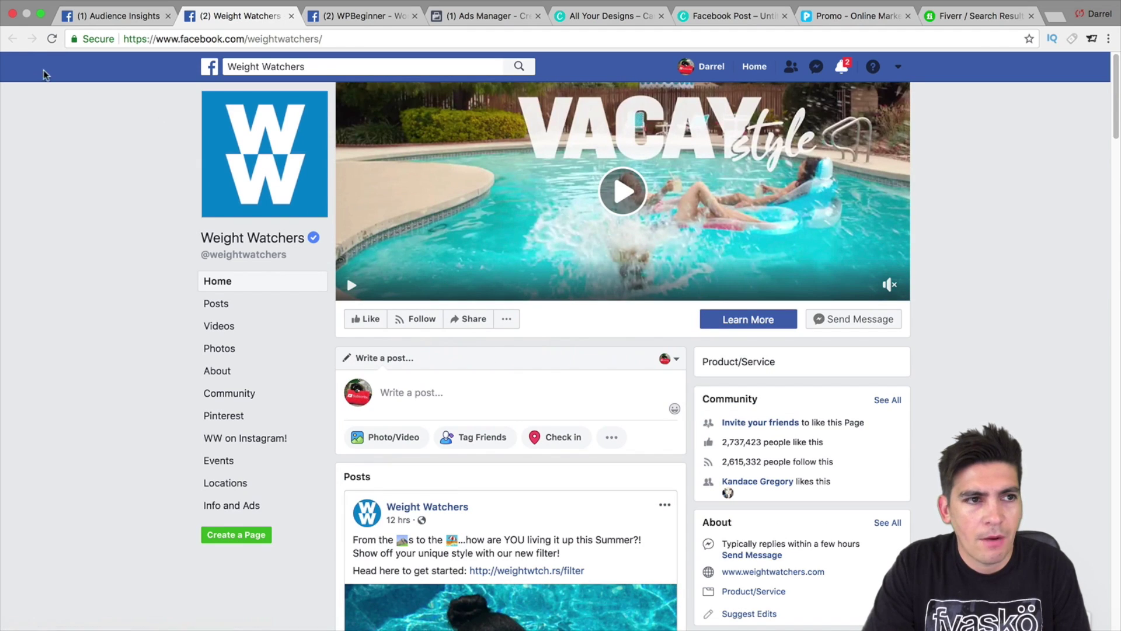
Return to the audience's page likes, open the Beyond Diet page, close its chat window and look through its posts
click(98, 18)
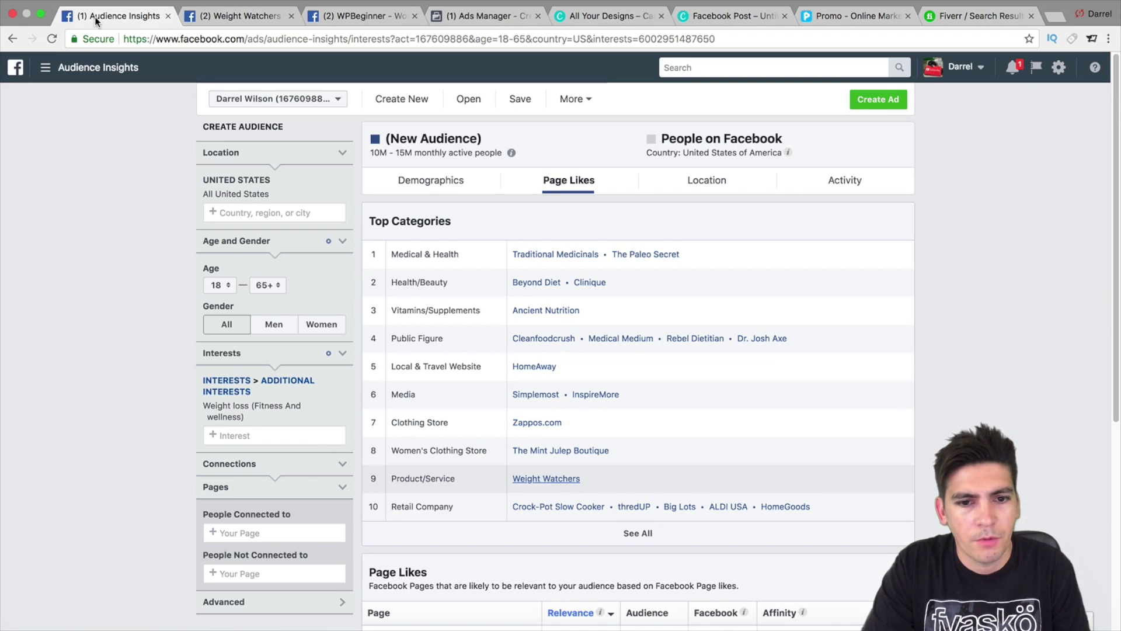
click(545, 282)
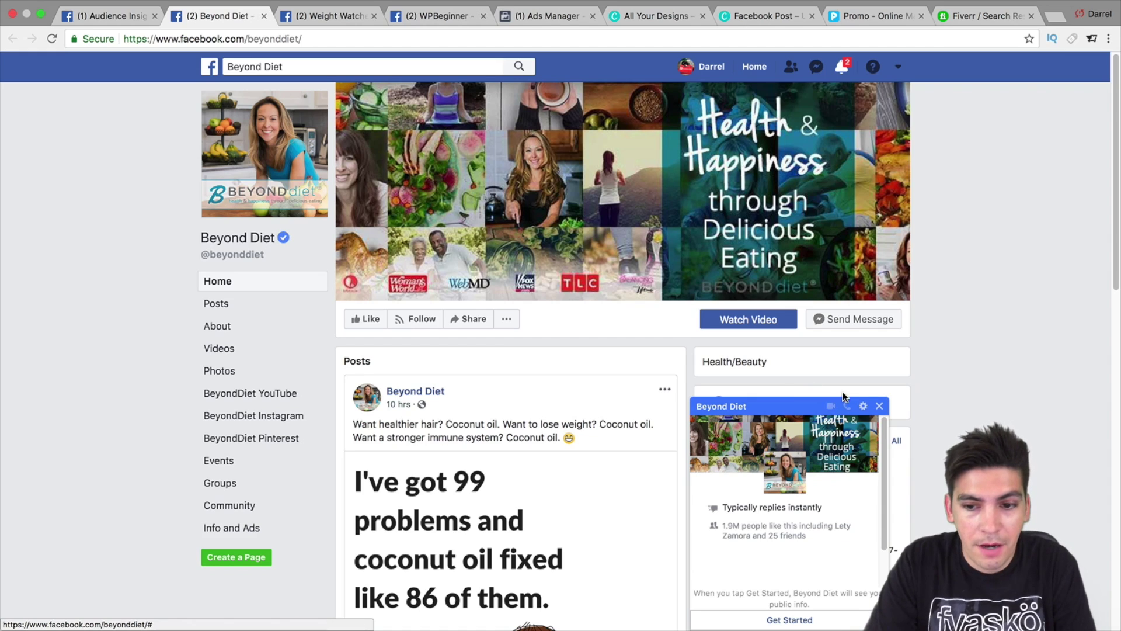
click(879, 406)
scroll(1119, 232, down, 2)
drag(1119, 232, 1119, 190)
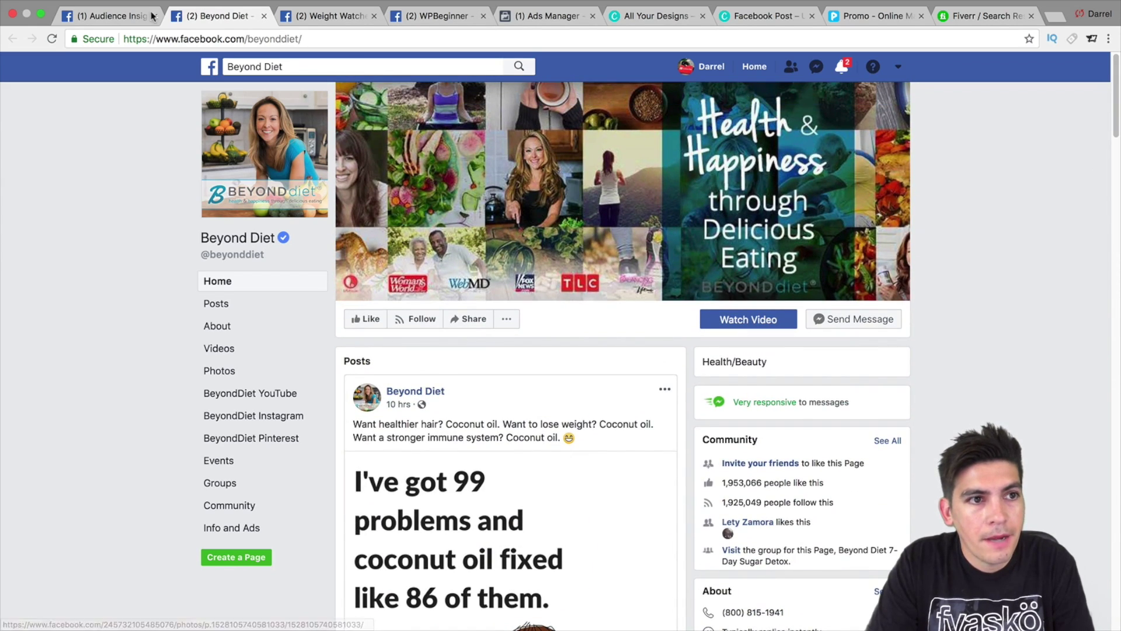
Return to the audience's page likes in Audience Insights, open the Clinique page and look through its photos and videos
click(115, 17)
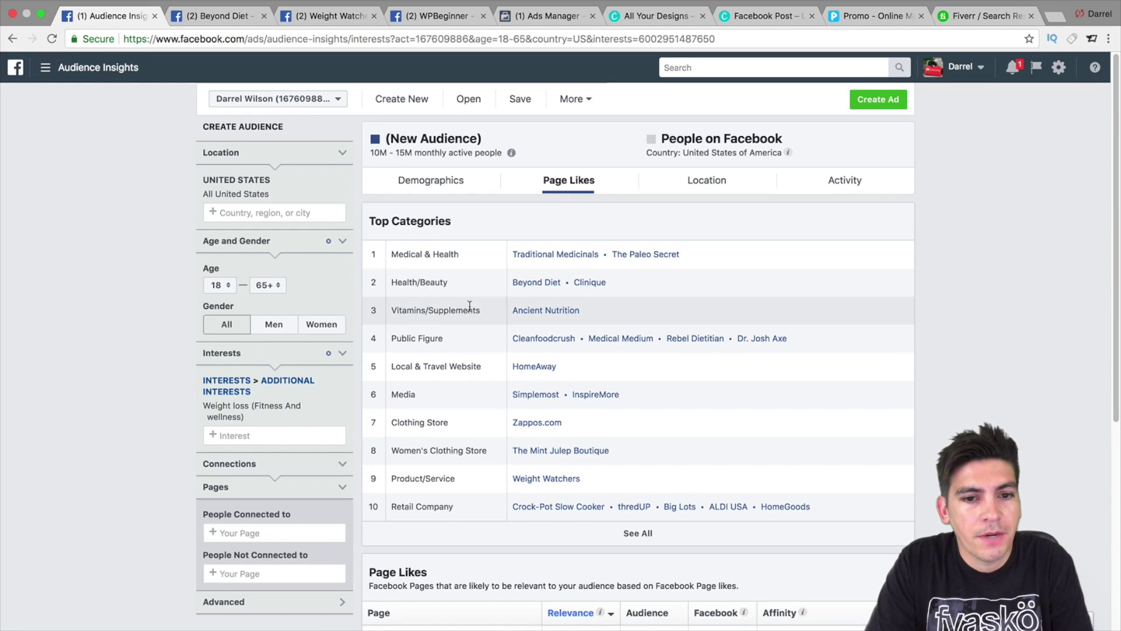
click(592, 283)
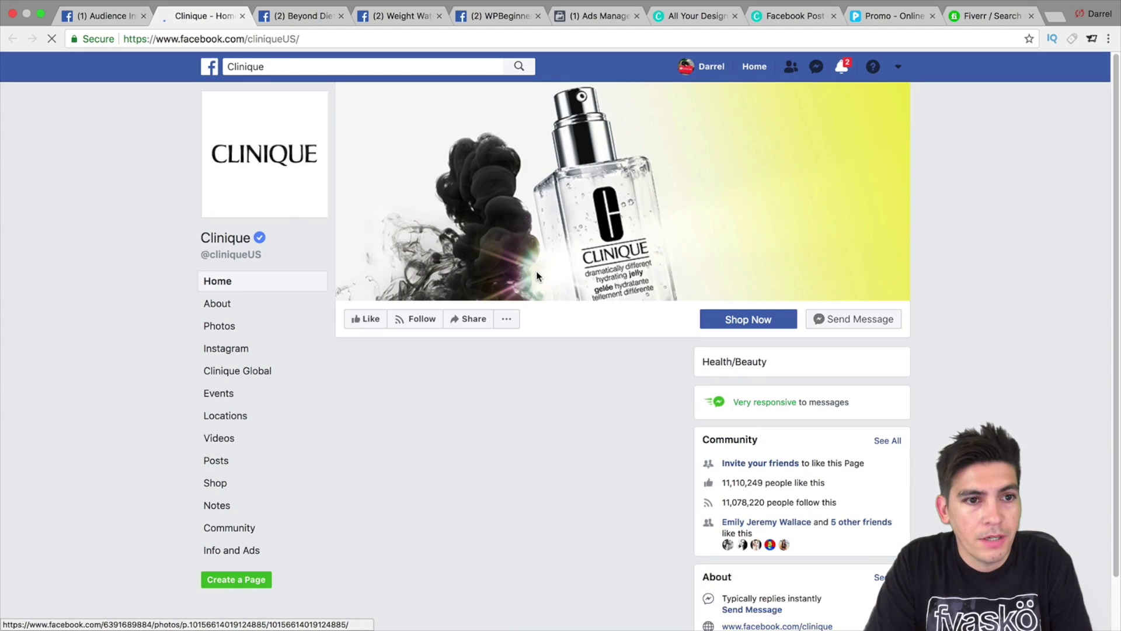
scroll(1057, 211, down, 2)
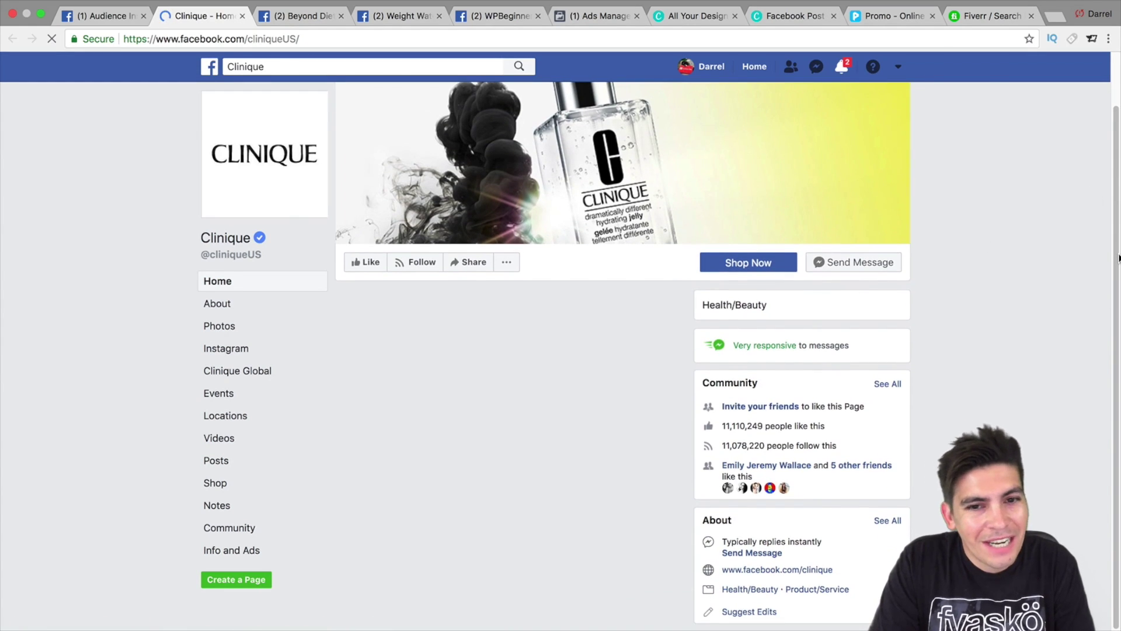
scroll(1119, 258, down, 10)
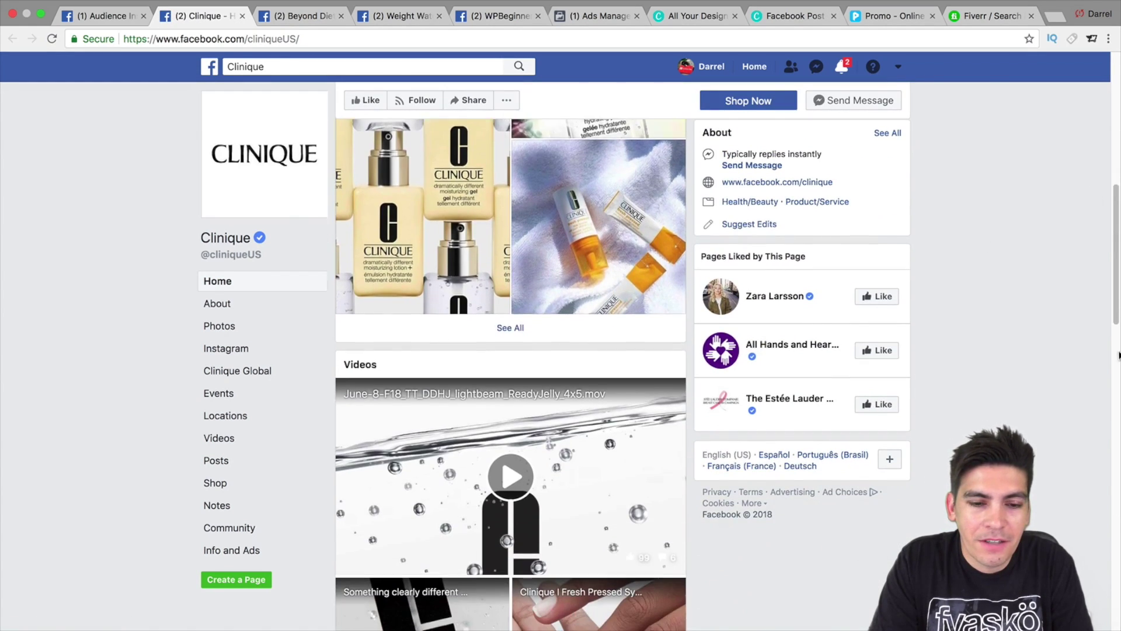
scroll(927, 397, up, 8)
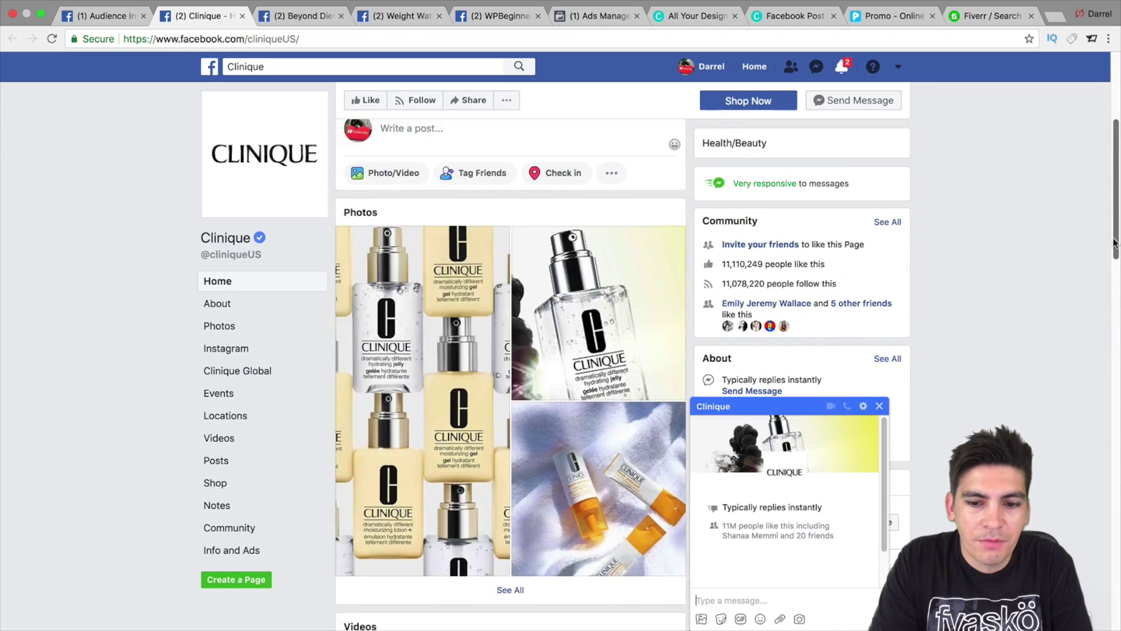
Close the WPBeginner and Clinique pages and return to the Health Store 1 ad set in Ads Manager
click(295, 16)
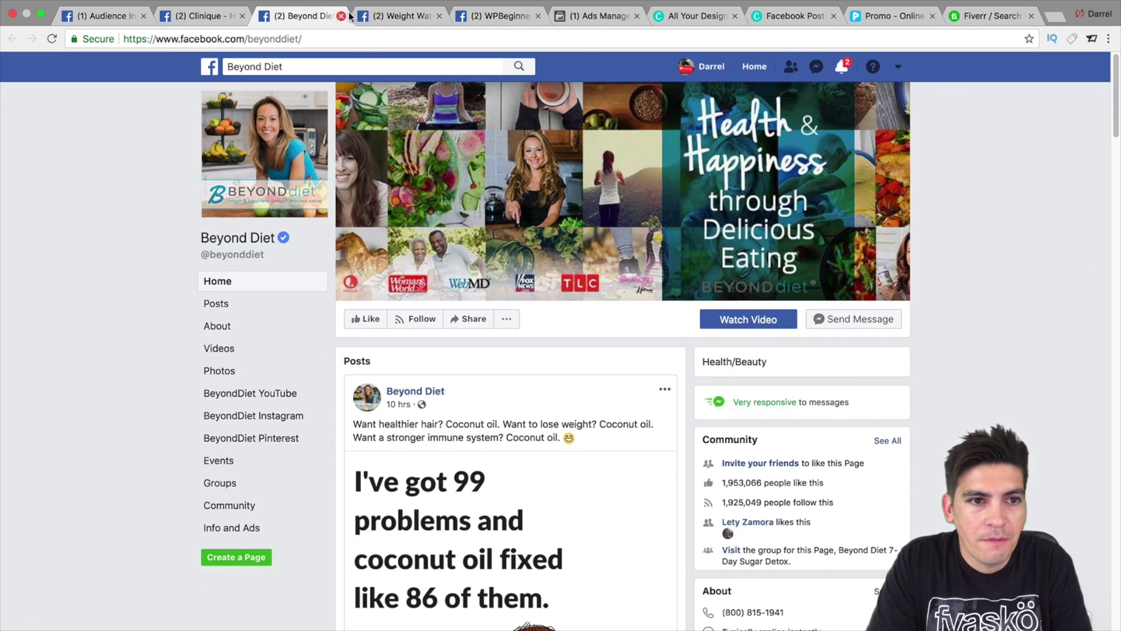
click(396, 16)
click(507, 15)
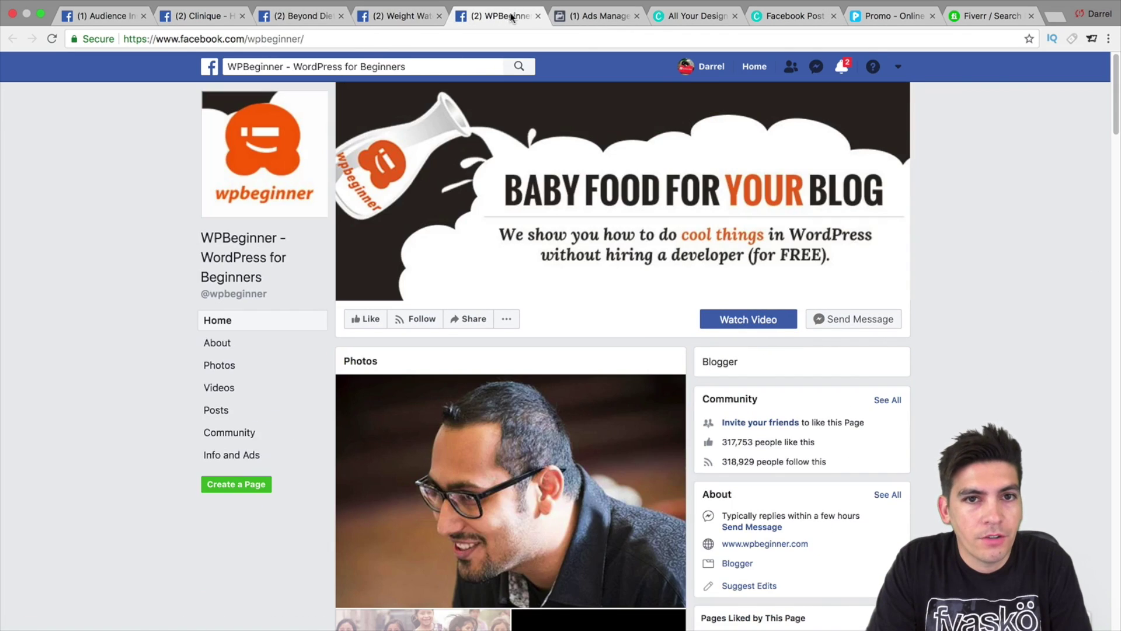
click(537, 16)
click(227, 17)
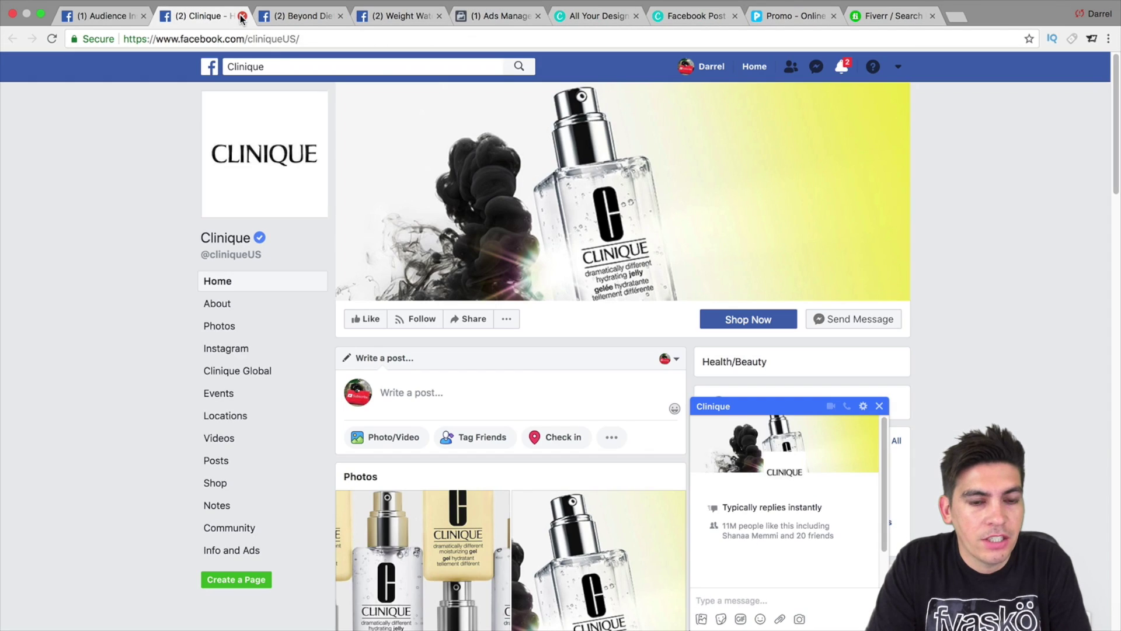
click(242, 16)
click(295, 16)
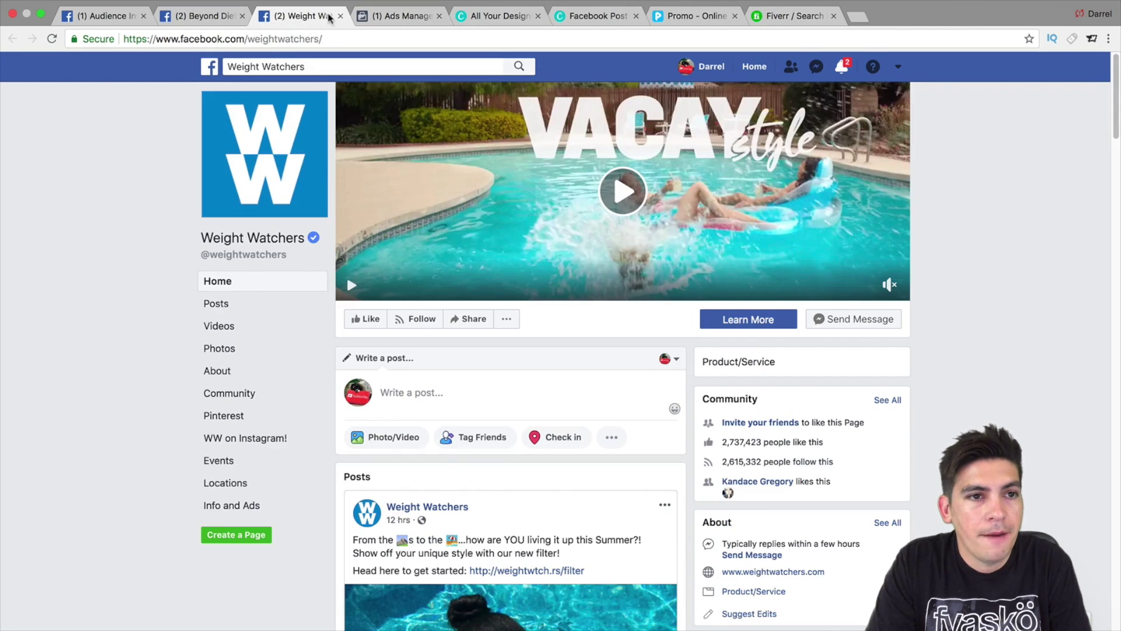
click(396, 17)
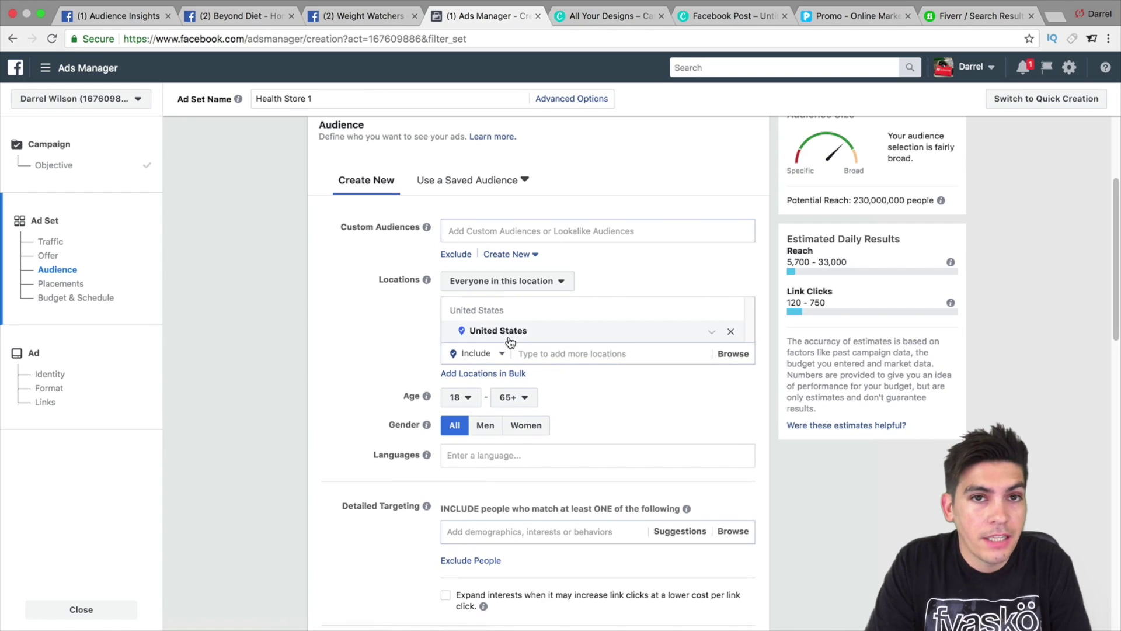
In Audience Insights, examine the top cities of the weight loss audience, including San Antonio, Las Vegas and Orlando
click(112, 17)
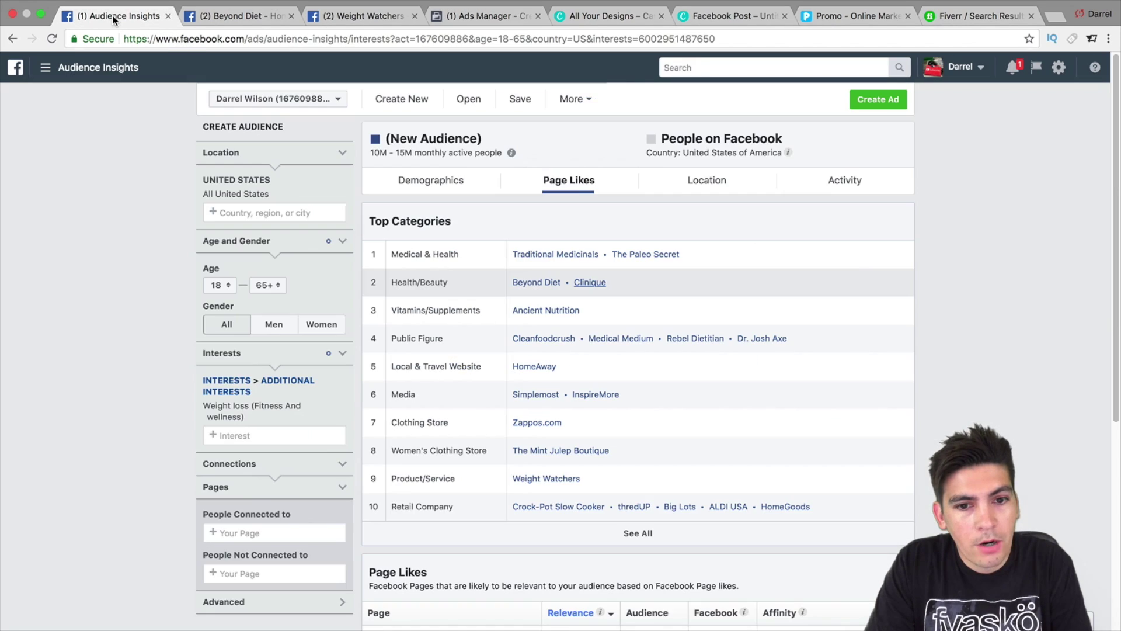
click(724, 183)
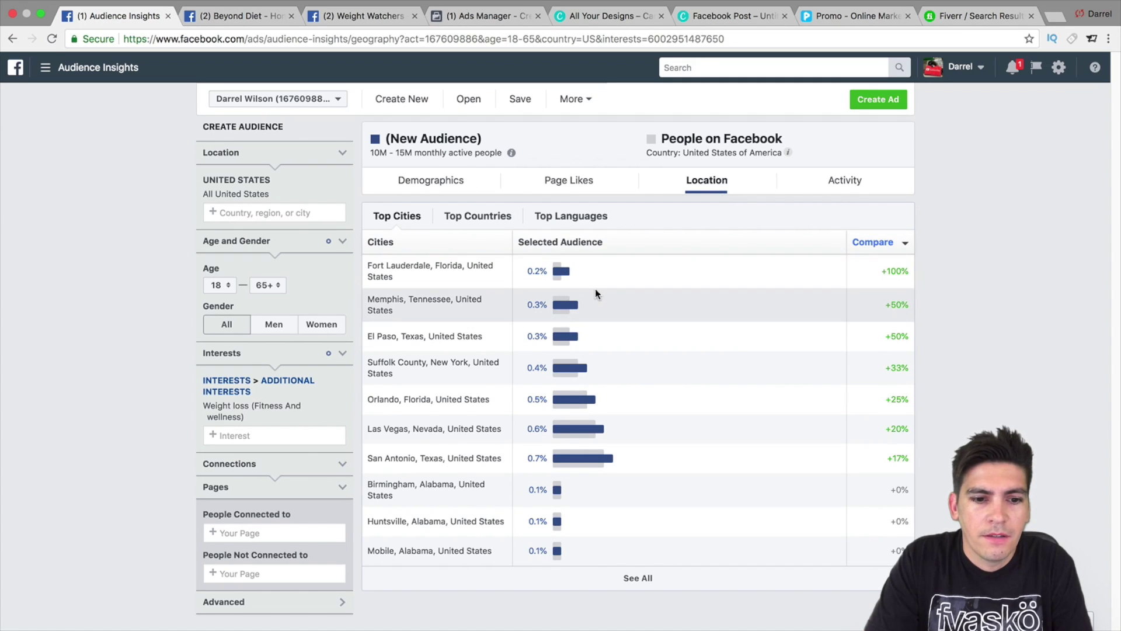
mouse_move(591, 458)
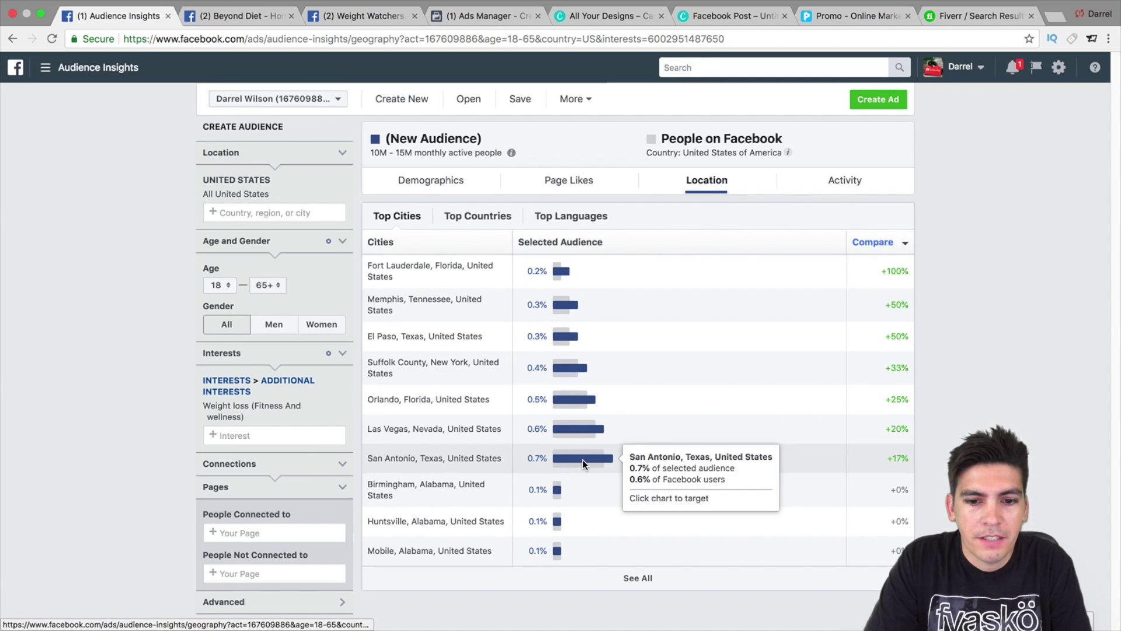
mouse_move(585, 428)
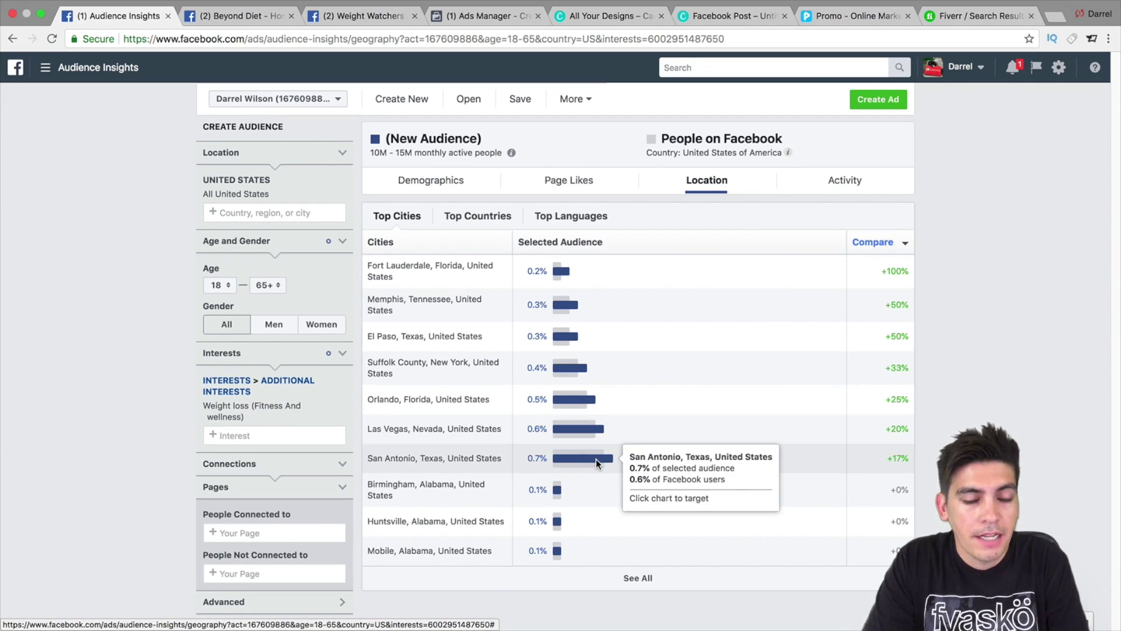
mouse_move(586, 401)
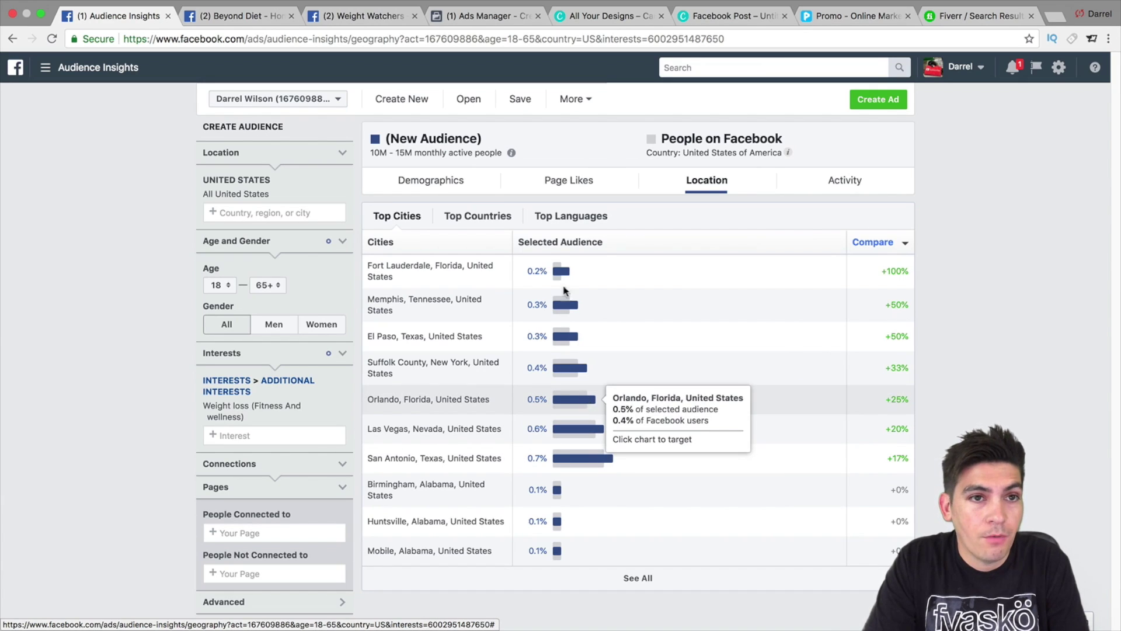
In Ads Manager, replace the ad set's United States location with the city San Antonio, Texas, after checking the name in Audience Insights
click(477, 17)
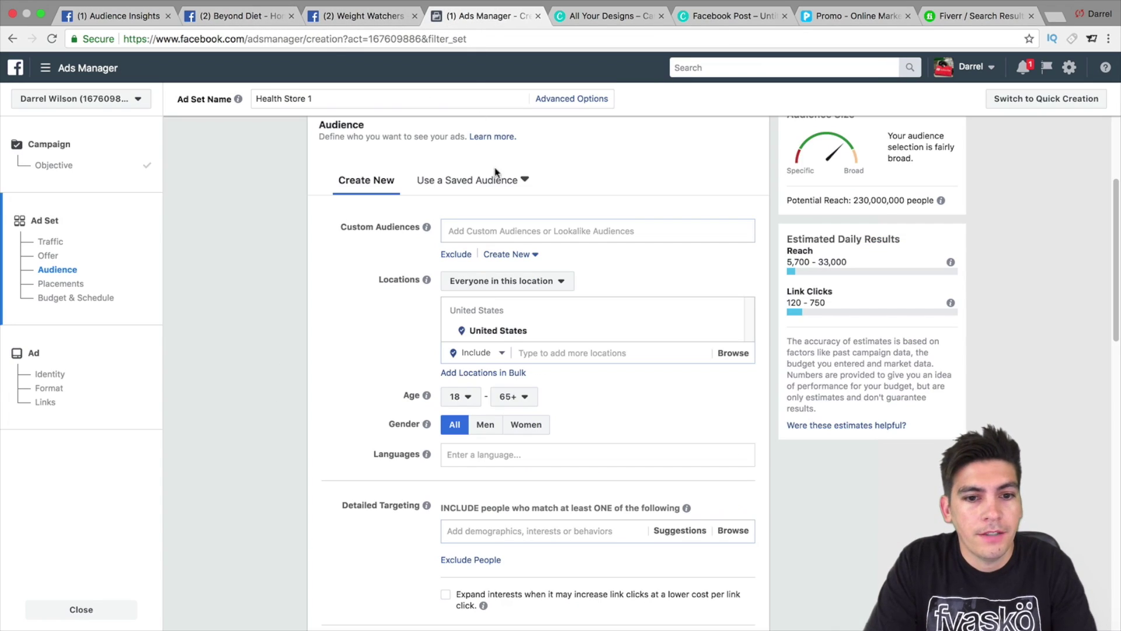
click(554, 352)
text(texas)
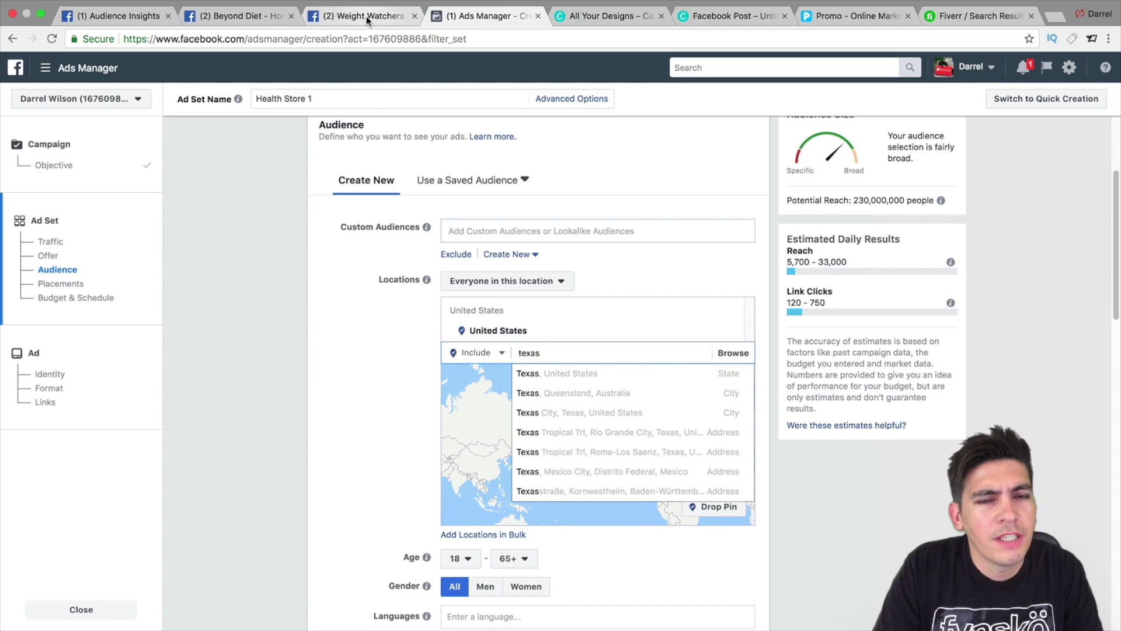
click(135, 15)
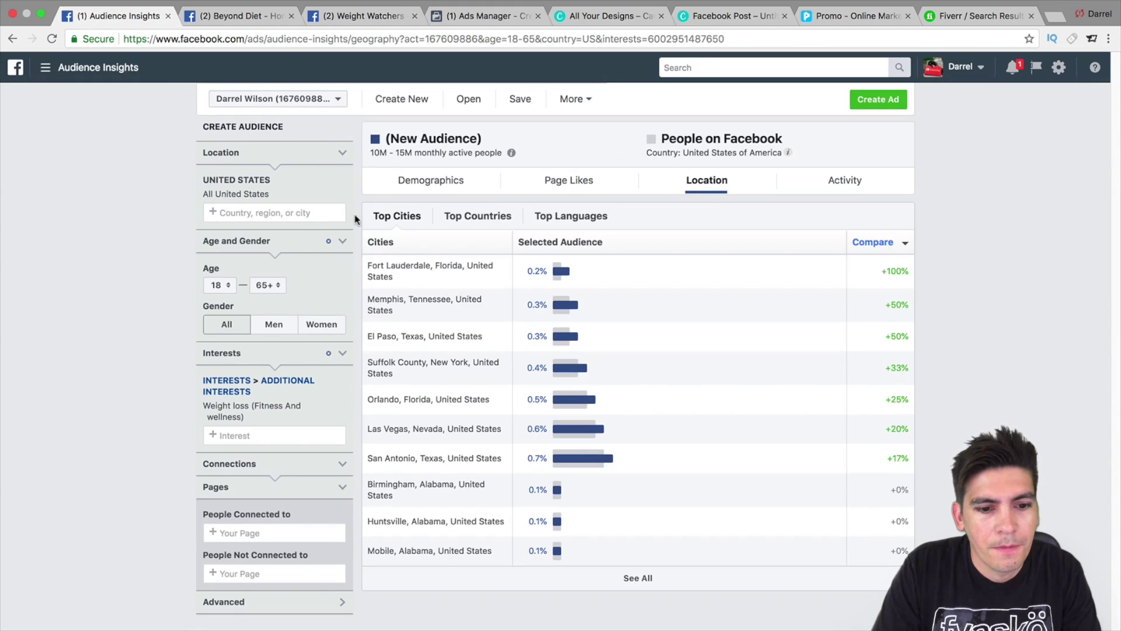
click(477, 17)
double_click(562, 355)
text(san antoni)
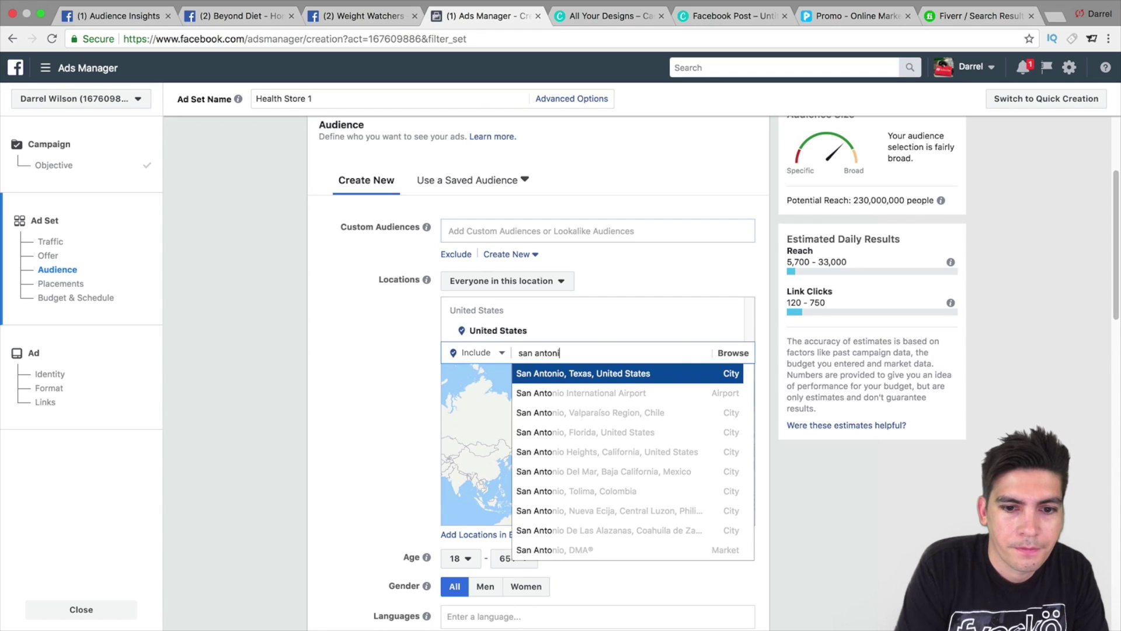
click(571, 379)
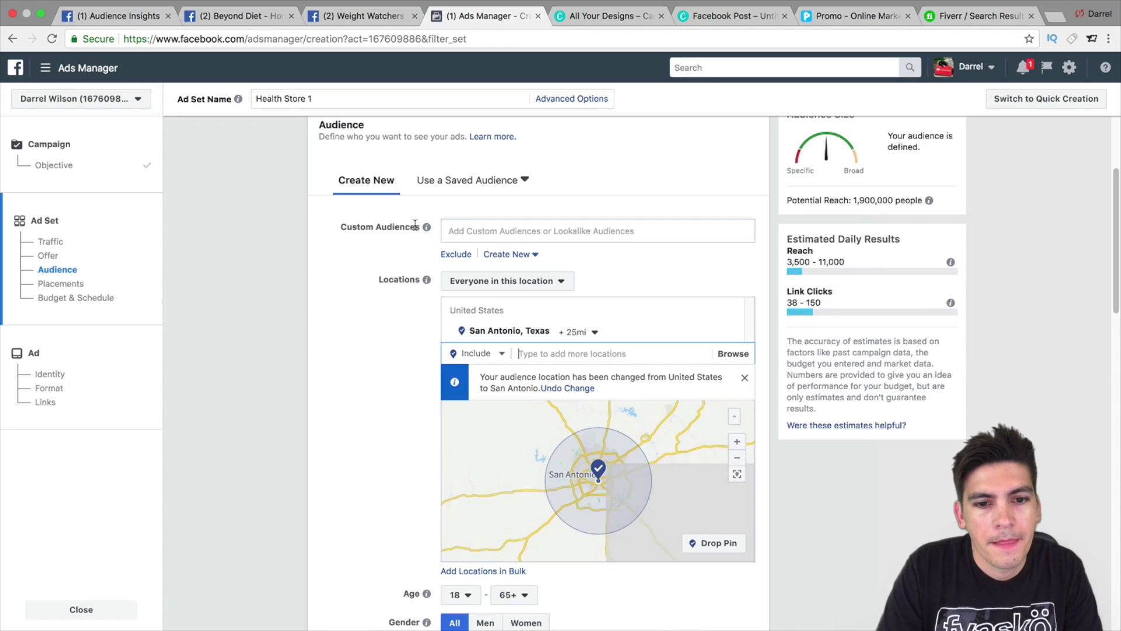
Set the radius around San Antonio, Texas to 50 miles
click(594, 333)
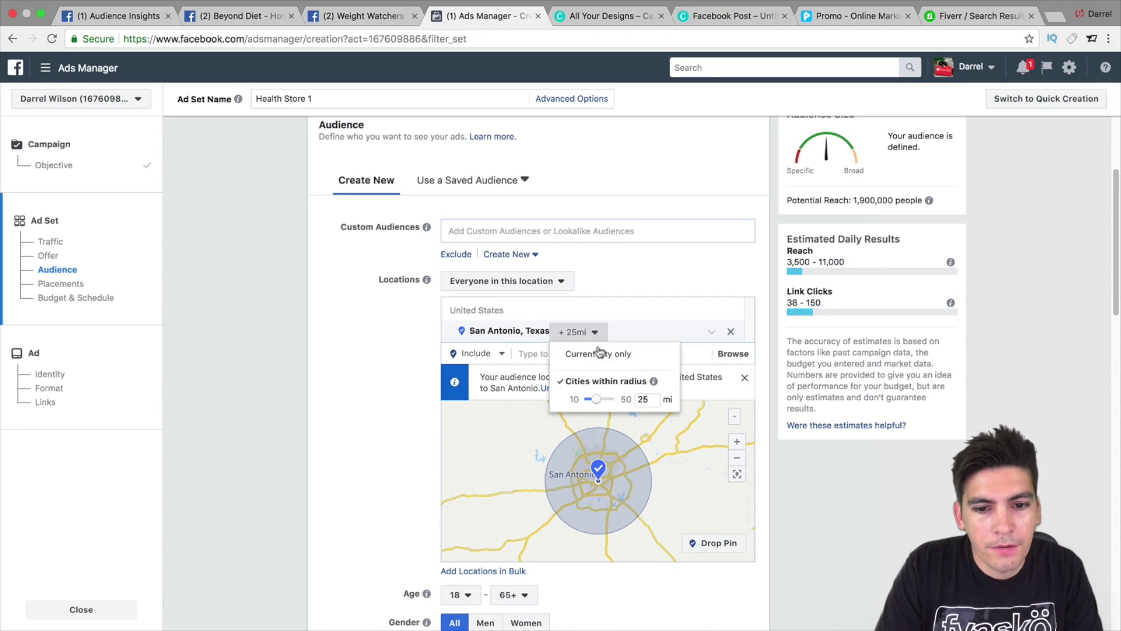
drag(605, 401, 617, 401)
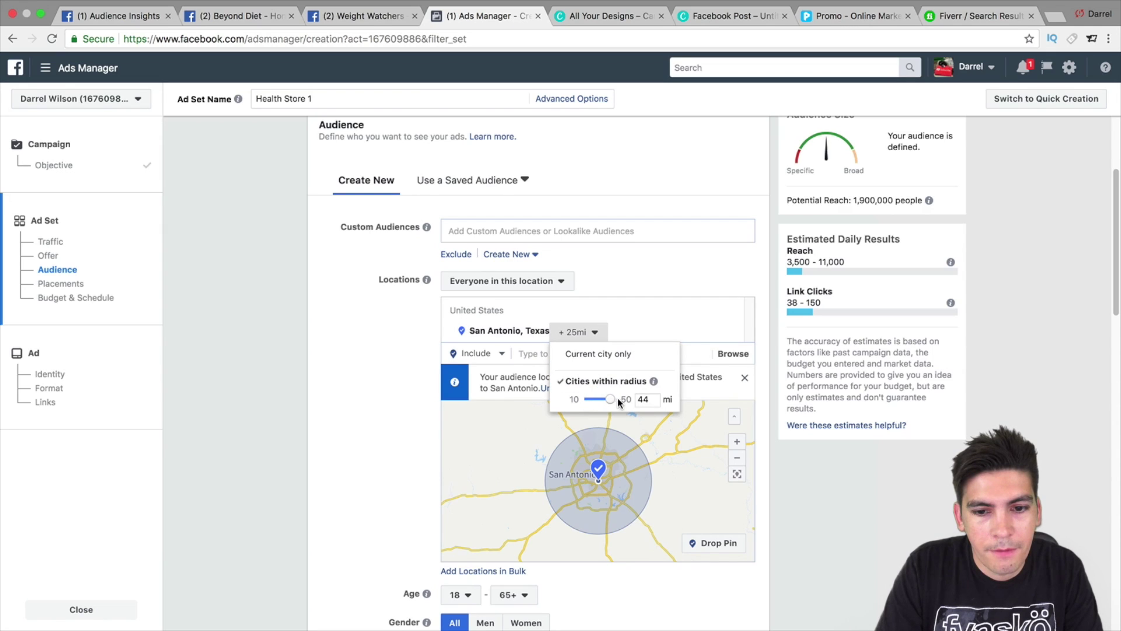
click(417, 375)
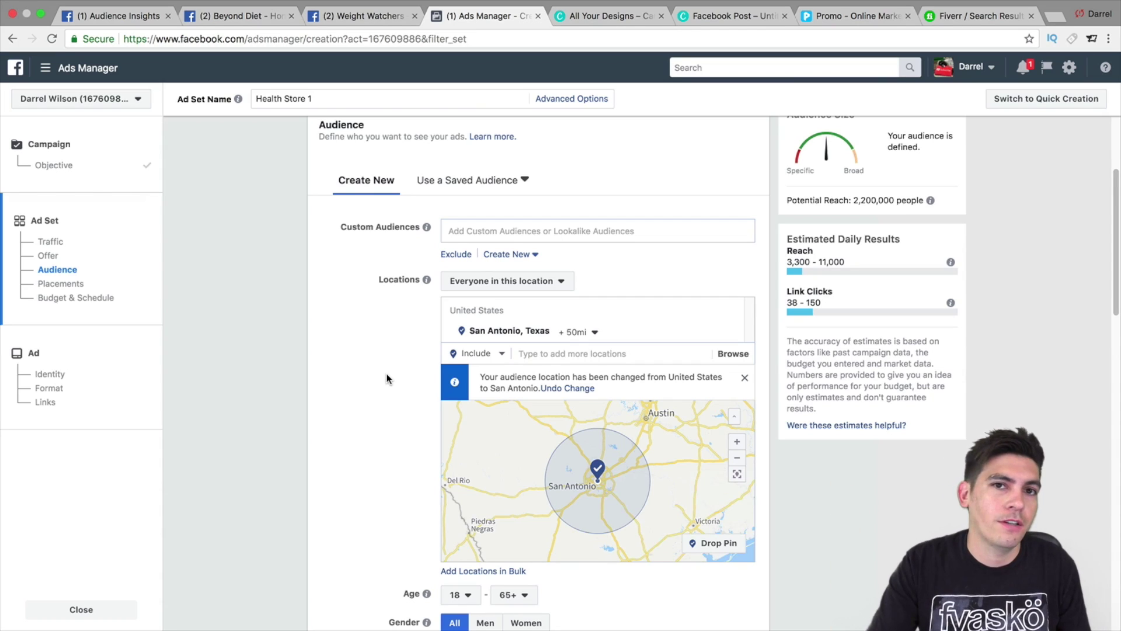
Set the radius around San Antonio, Texas to 15 miles
scroll(386, 385, down, 2)
scroll(389, 394, down, 1)
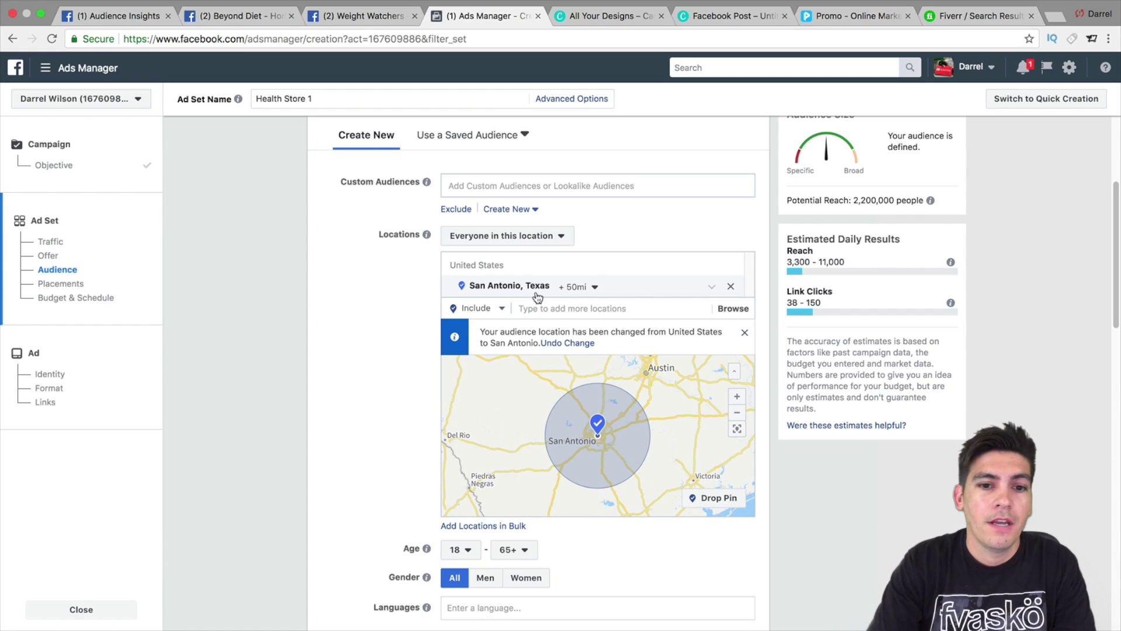
click(562, 289)
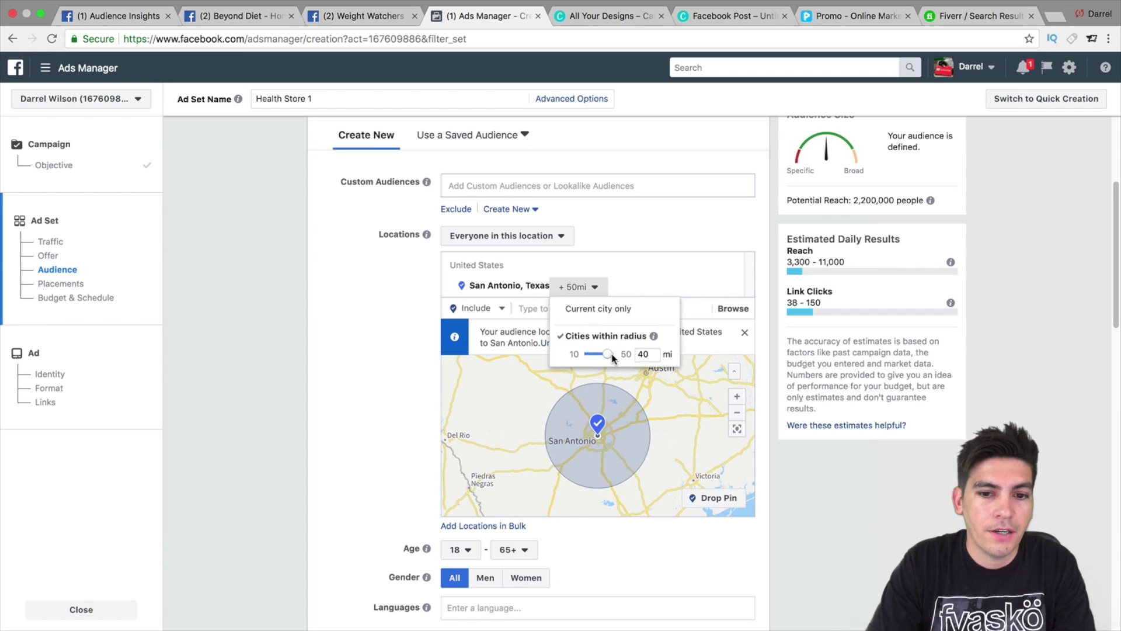
drag(598, 352, 595, 352)
click(367, 339)
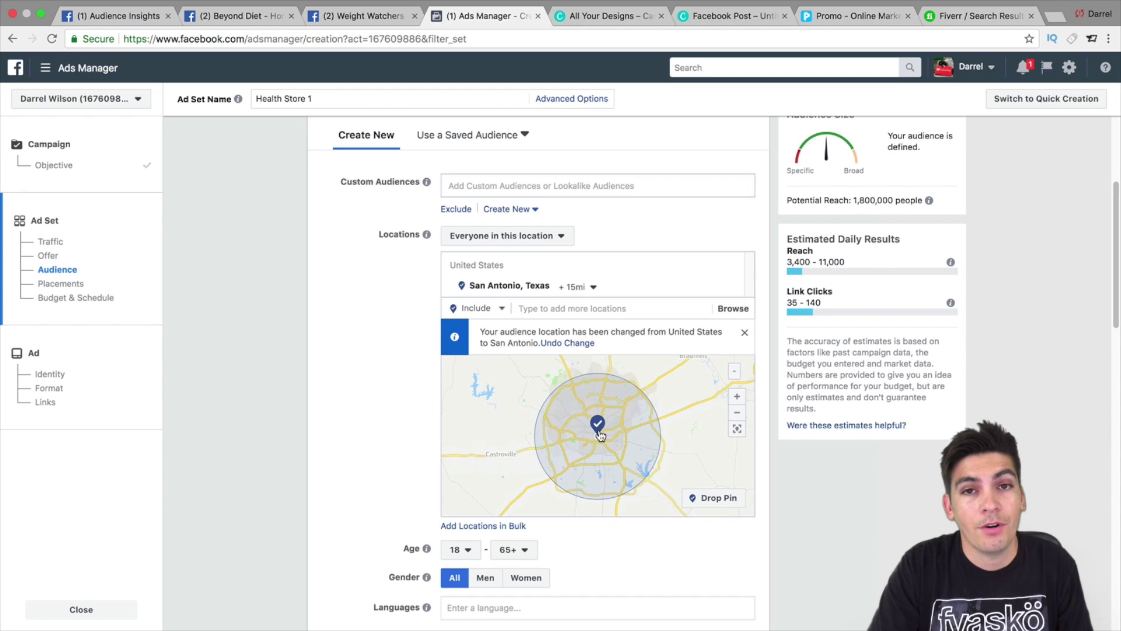
Check the top cities in Audience Insights, then add Las Vegas, Nevada to the ad set's locations with a 15-mile radius
click(133, 18)
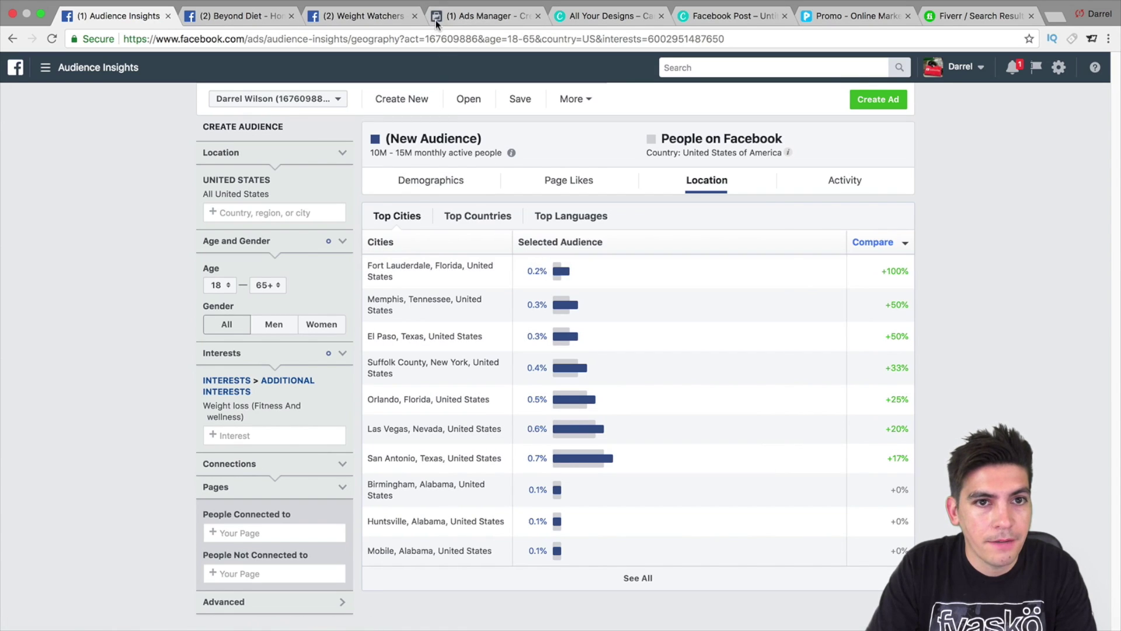
click(496, 16)
click(560, 310)
text(las)
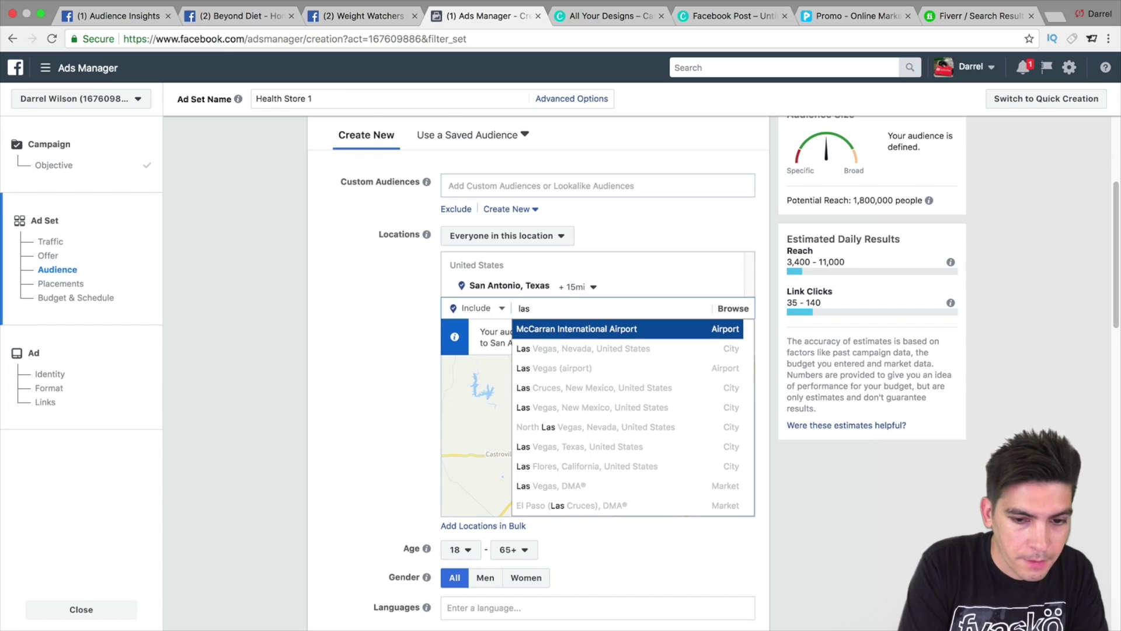
click(568, 347)
click(593, 288)
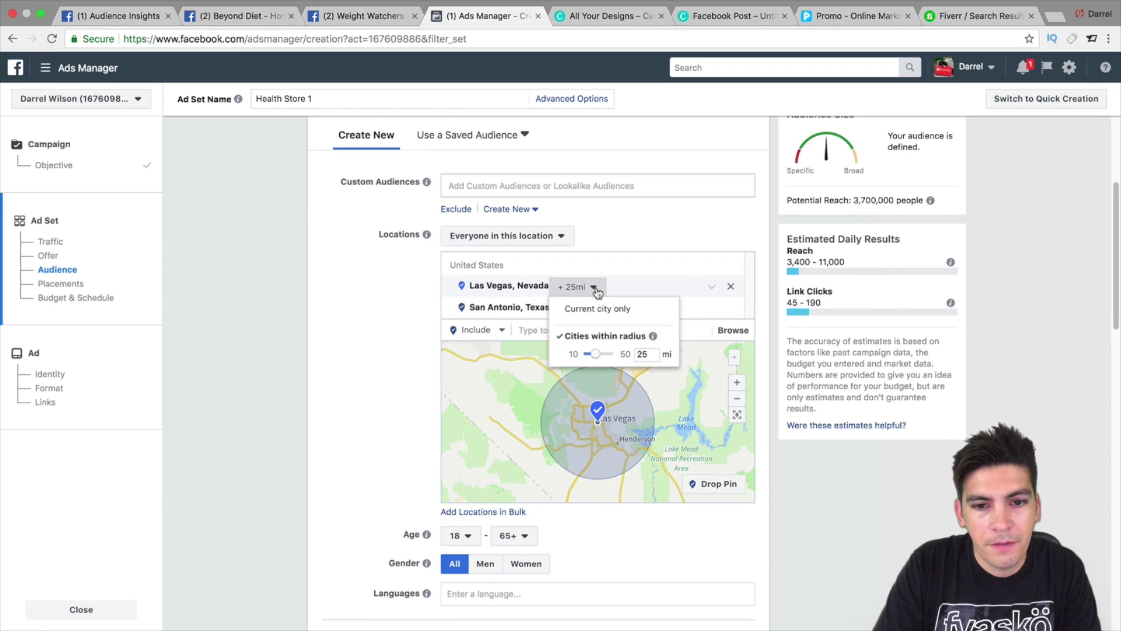
drag(596, 354, 591, 354)
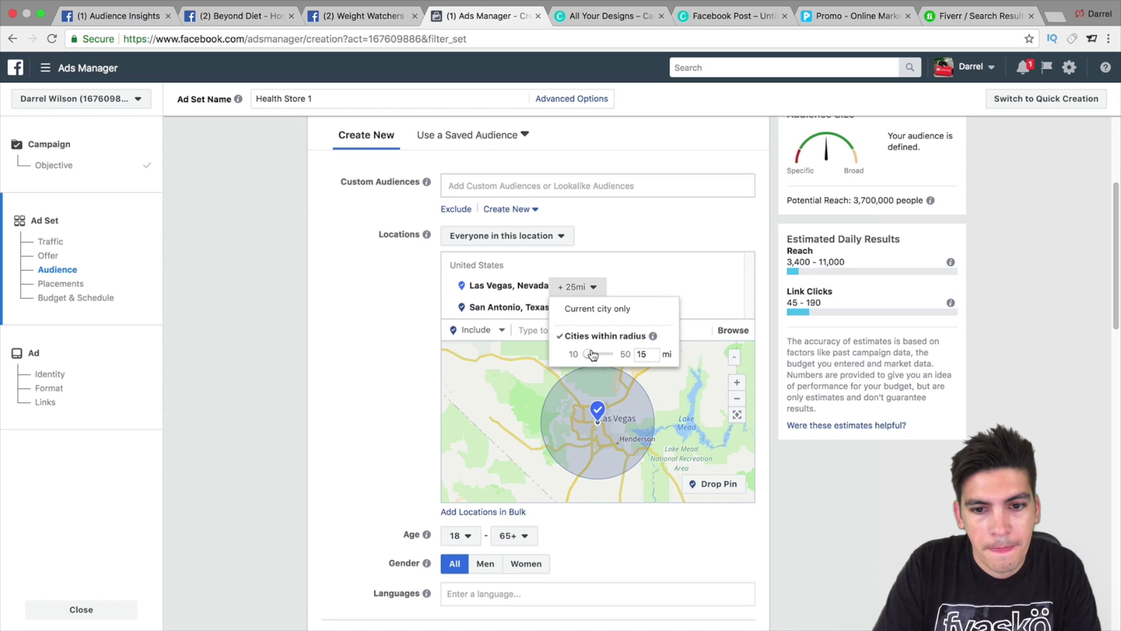
Check the top cities again, then add Orlando, Florida to the ad set's locations with a 15-mile radius
click(146, 17)
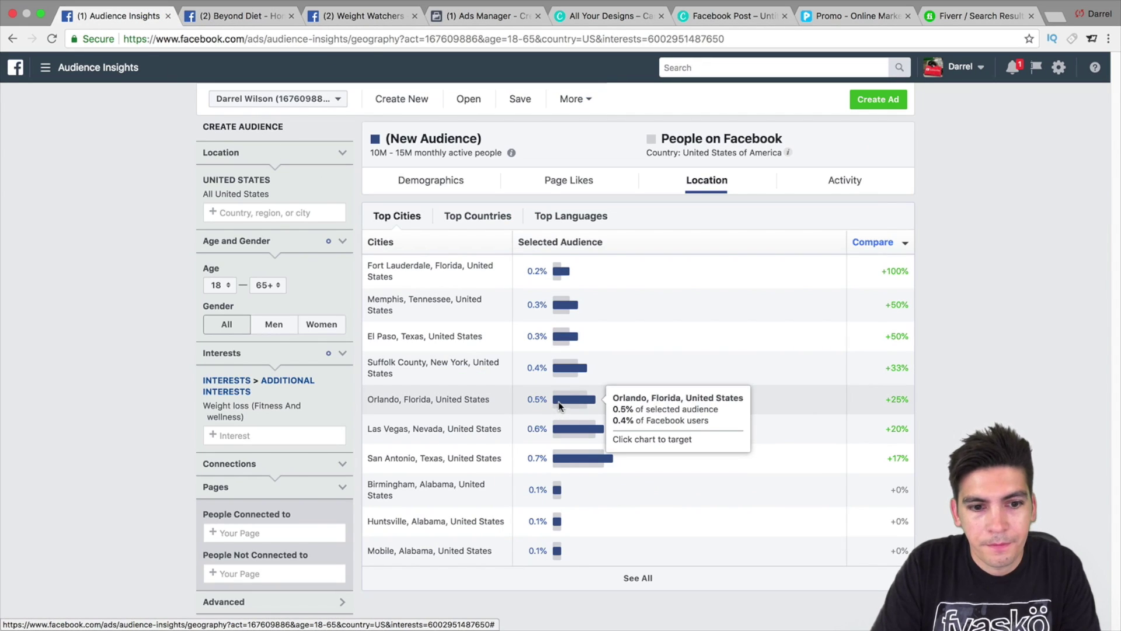
click(382, 17)
click(458, 17)
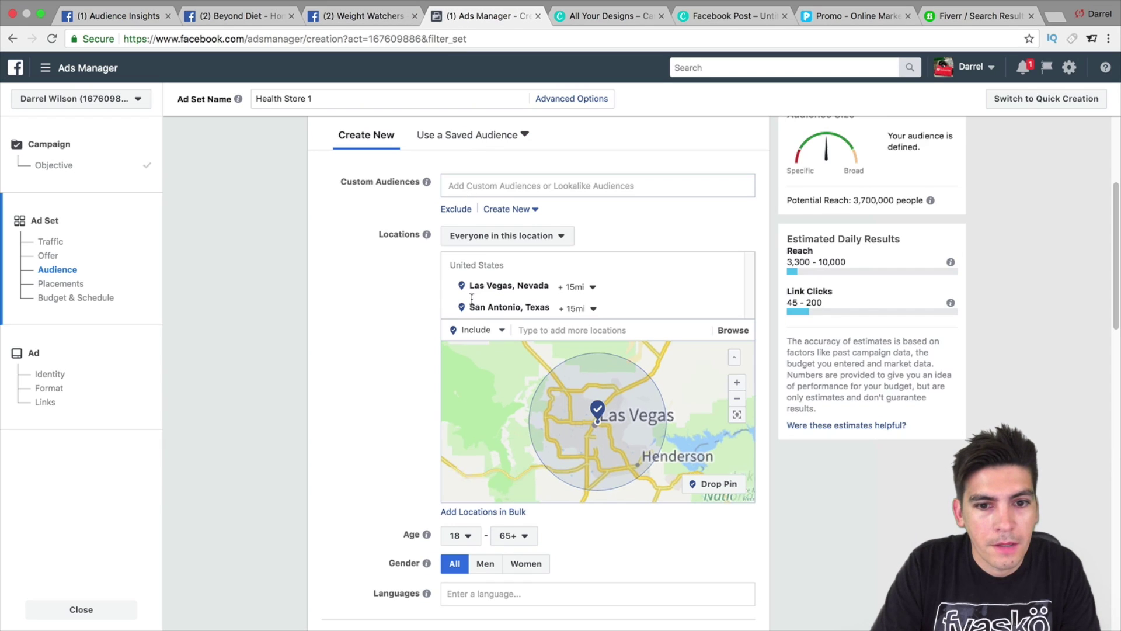
click(543, 328)
text(orlan)
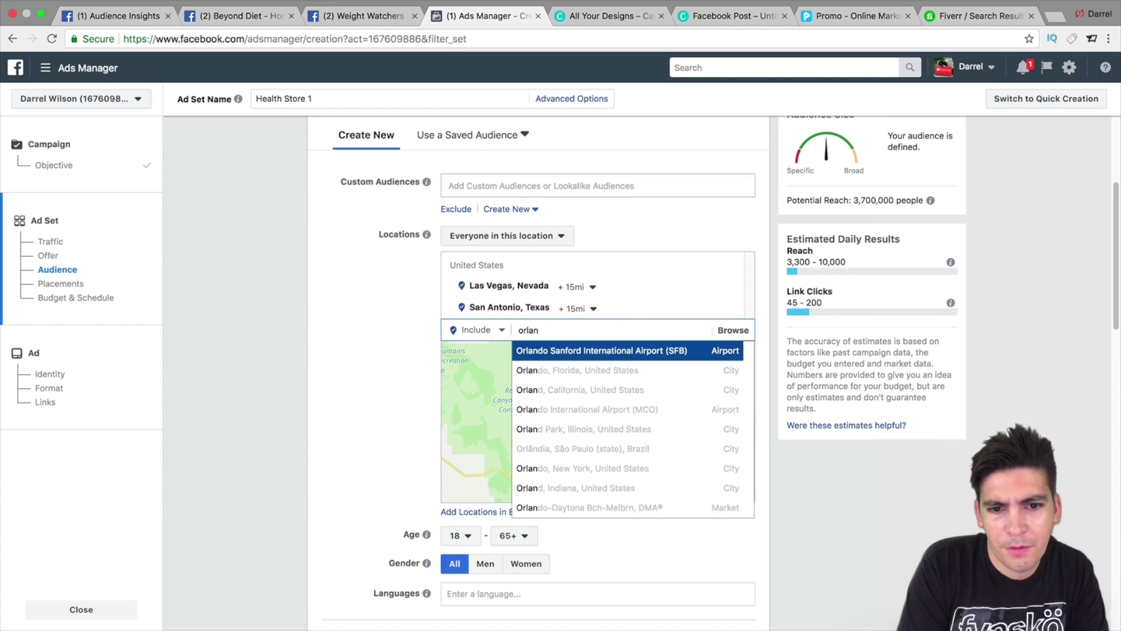
click(575, 371)
click(591, 332)
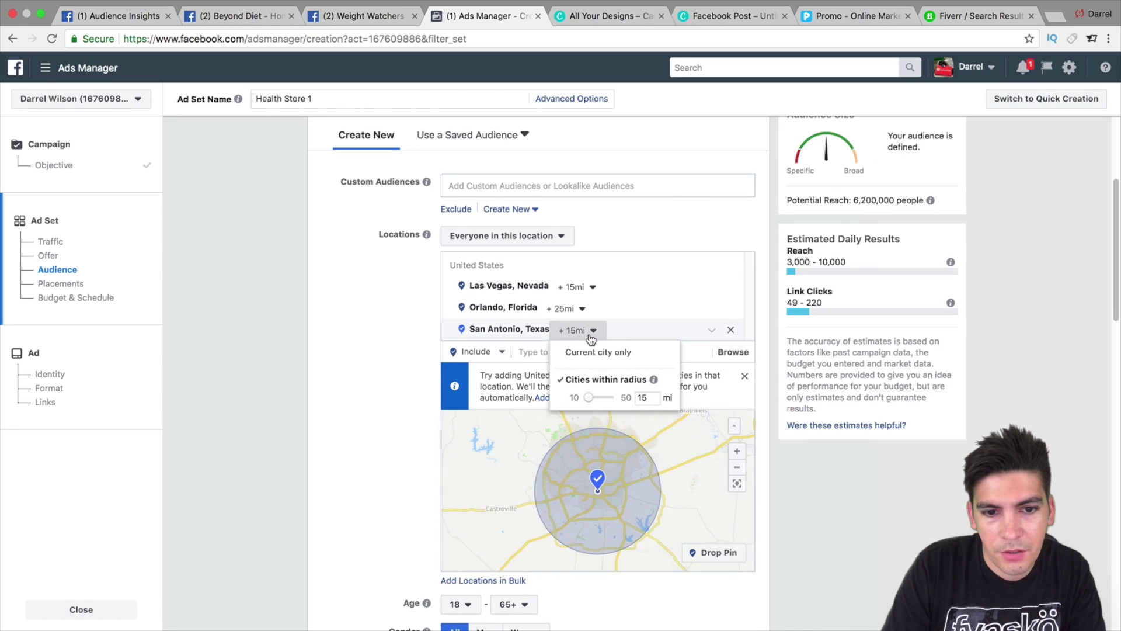
click(579, 315)
drag(584, 375, 581, 377)
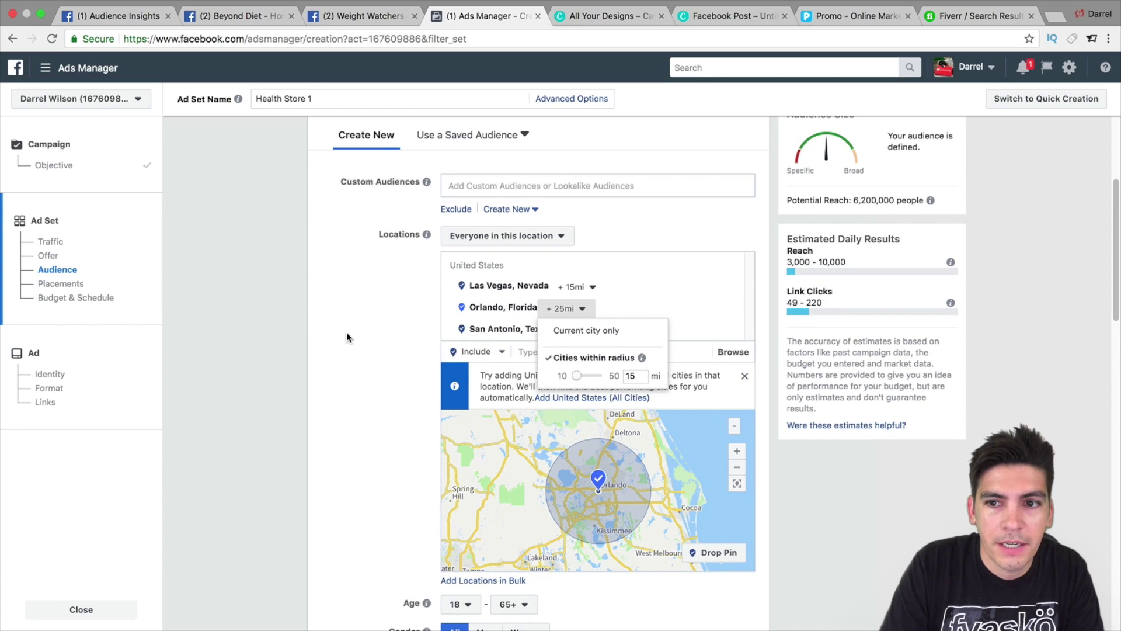
Apply the 15-mile radius around Orlando, Florida, and limit the ad set's gender targeting to Women
click(346, 337)
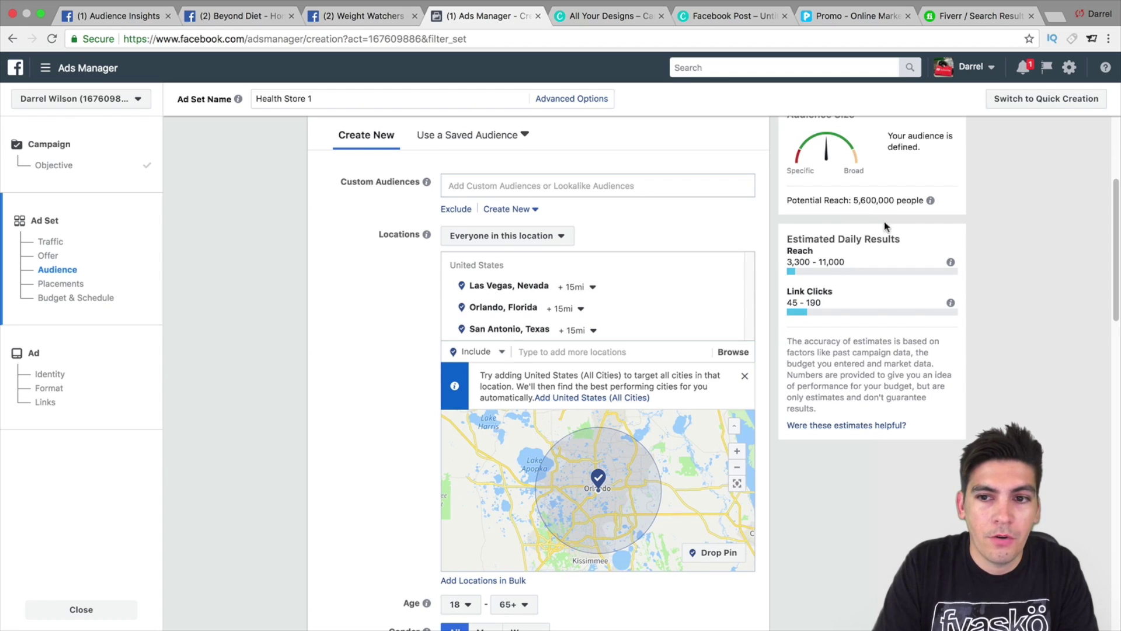
scroll(233, 362, up, 3)
scroll(320, 389, down, 7)
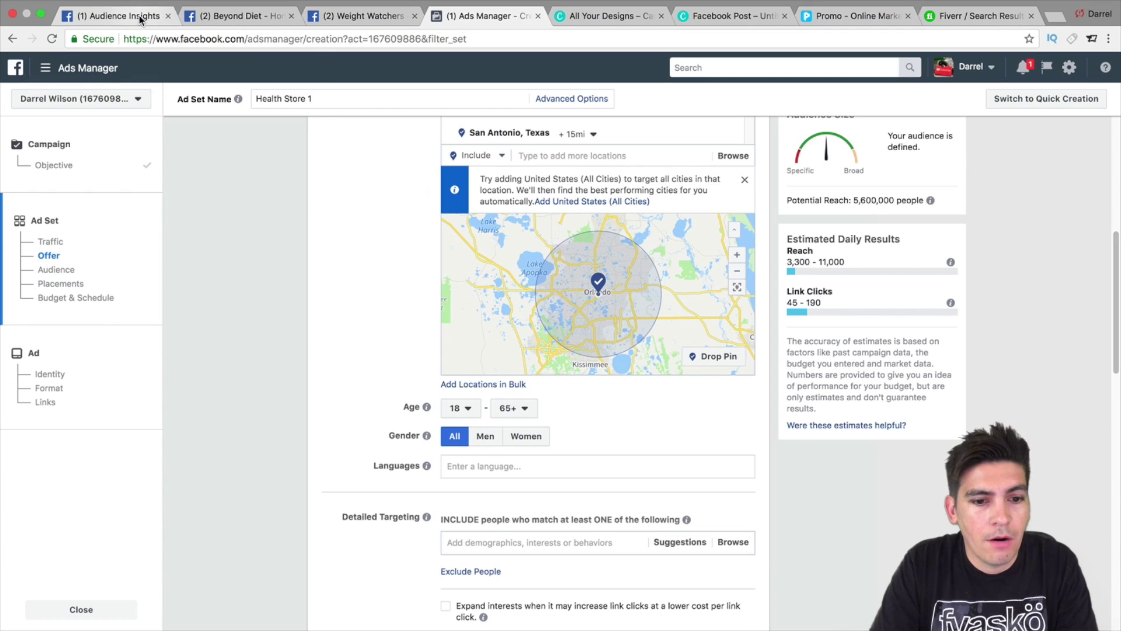
click(527, 439)
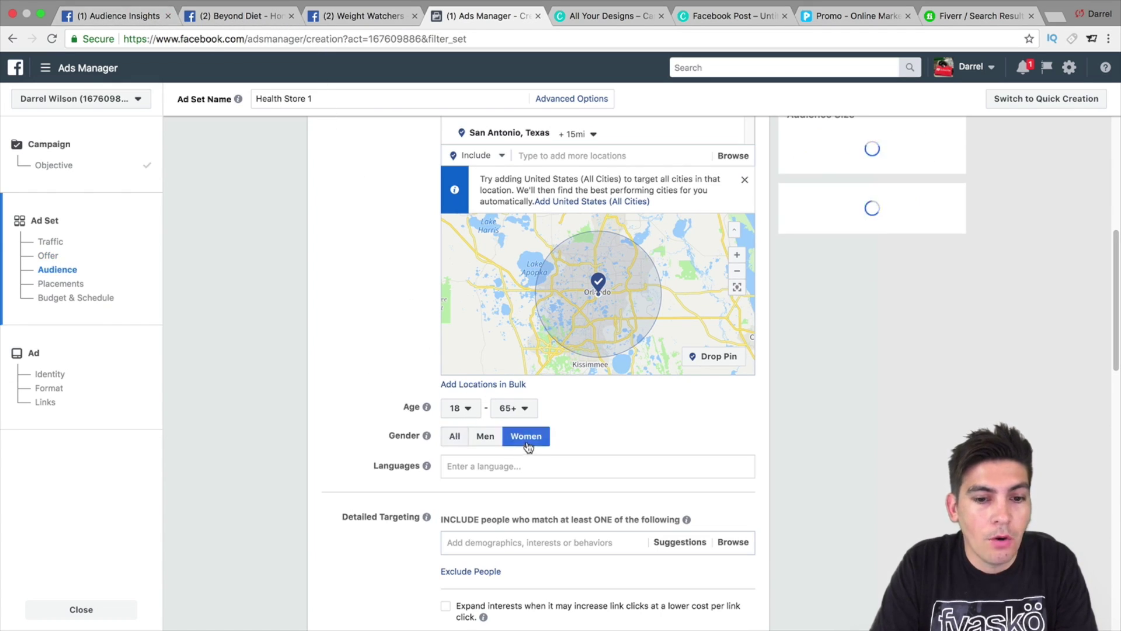
Check the age and gender demographics in Audience Insights, then set the ad set's minimum age to 25 in Ads Manager
click(123, 17)
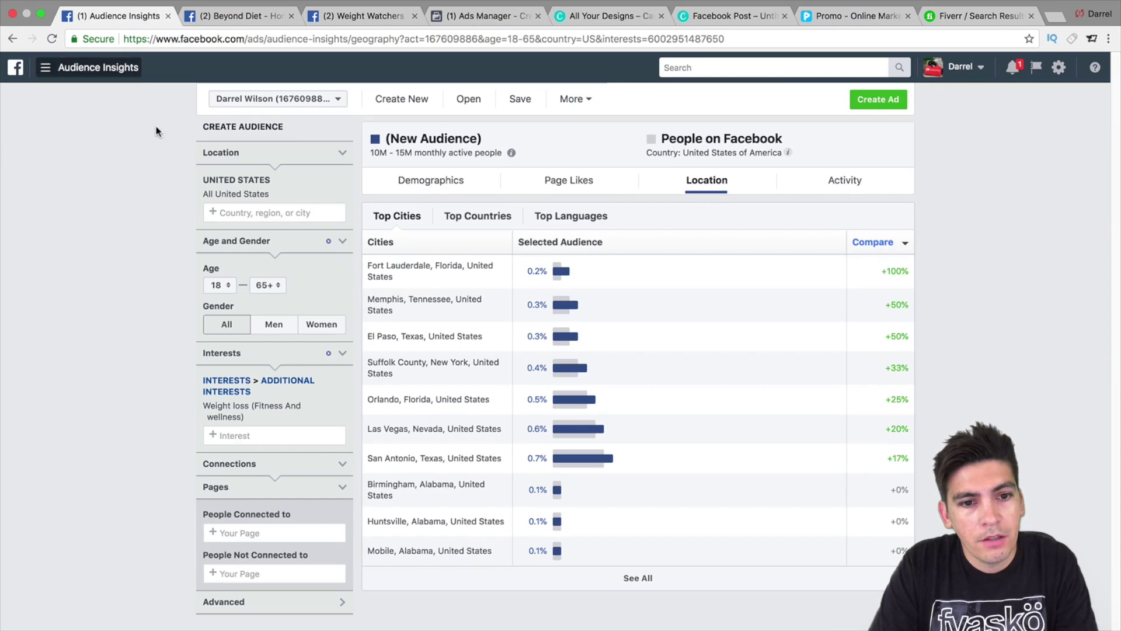
click(427, 183)
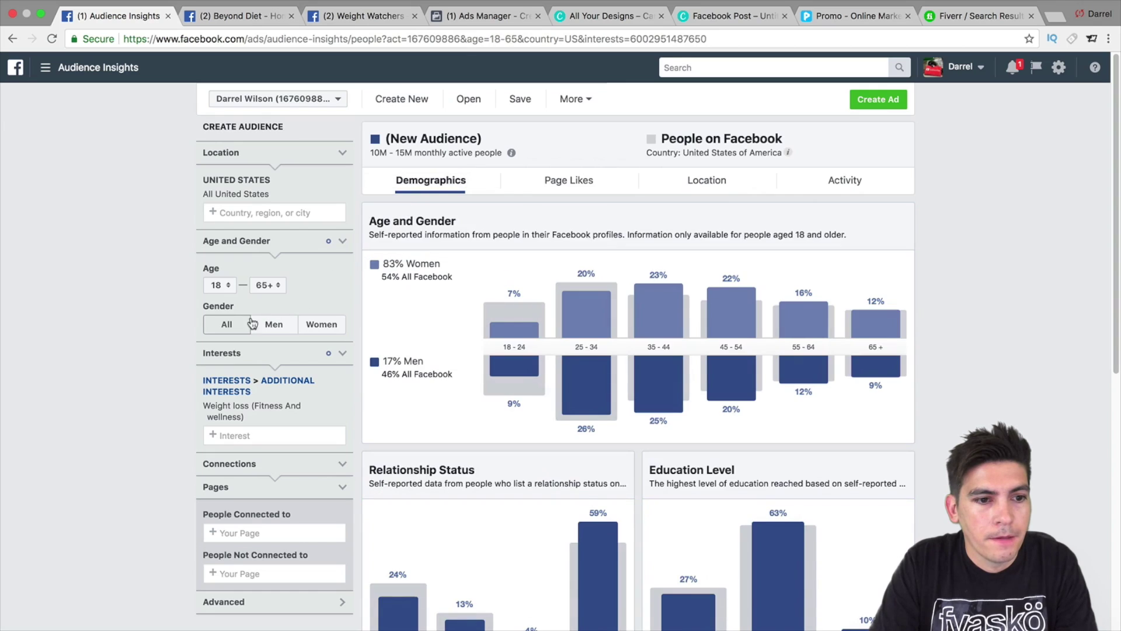
mouse_move(582, 342)
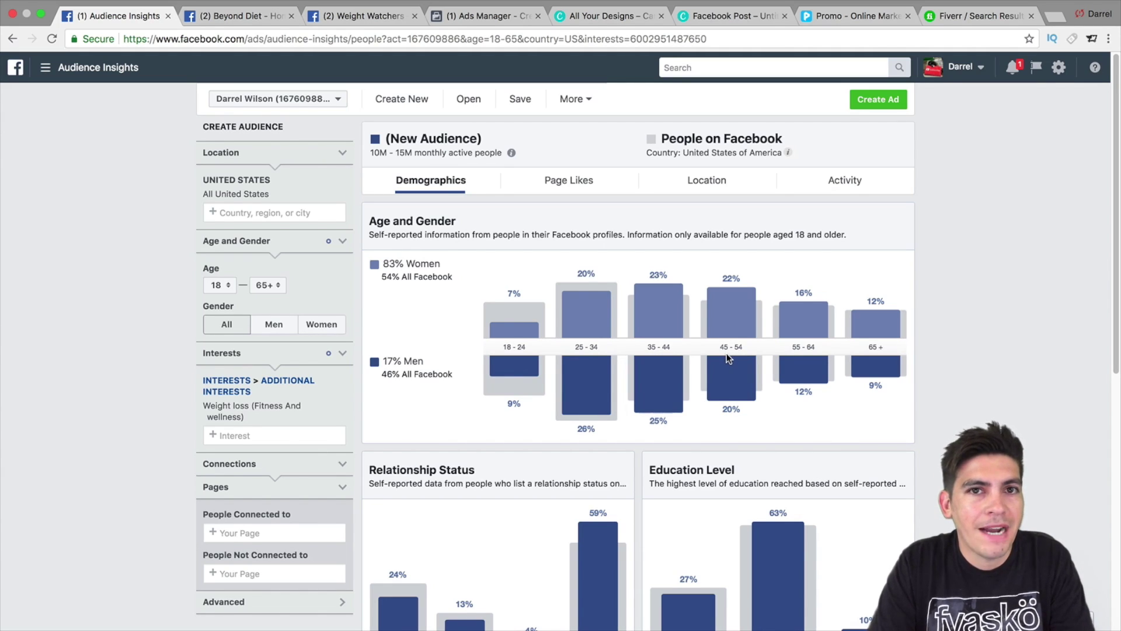
mouse_move(725, 355)
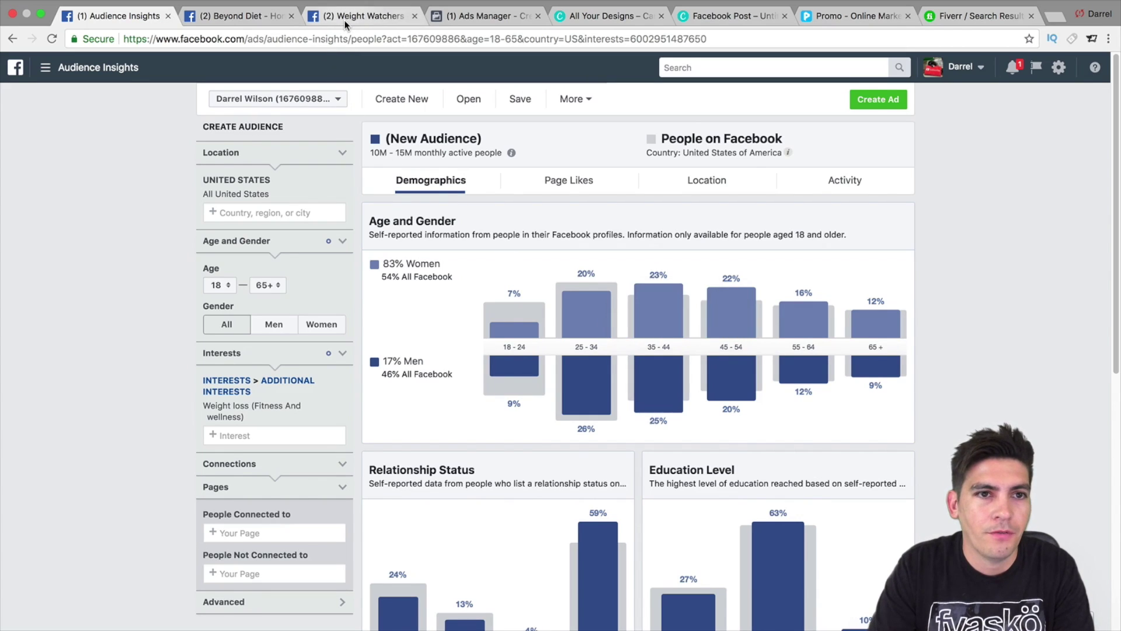
click(362, 16)
click(449, 20)
click(469, 408)
scroll(476, 535, down, 2)
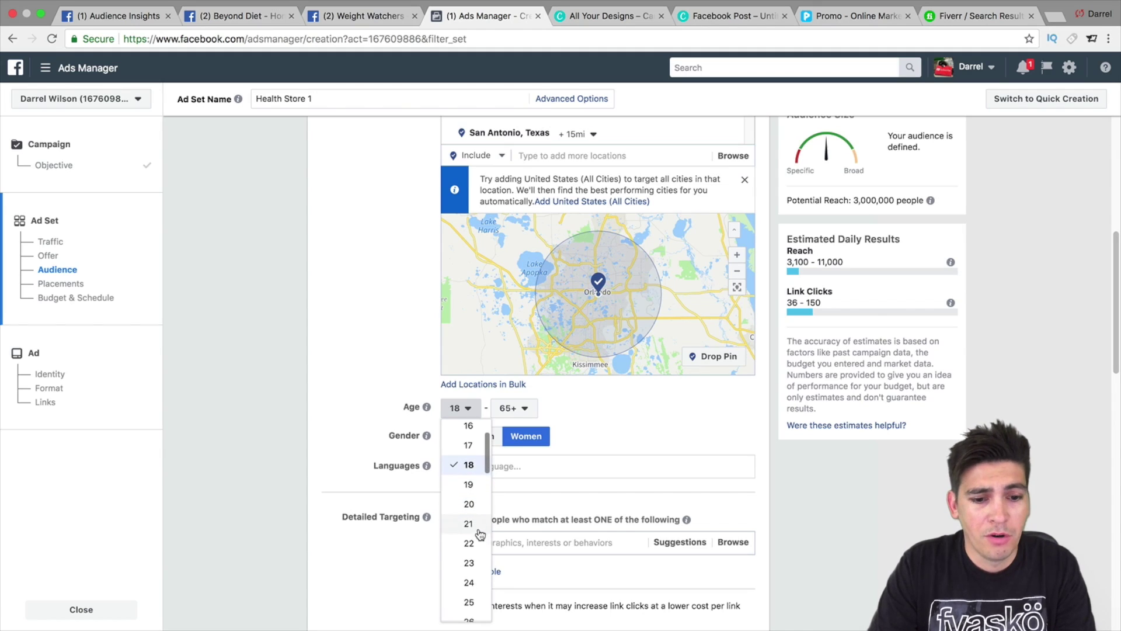
click(470, 601)
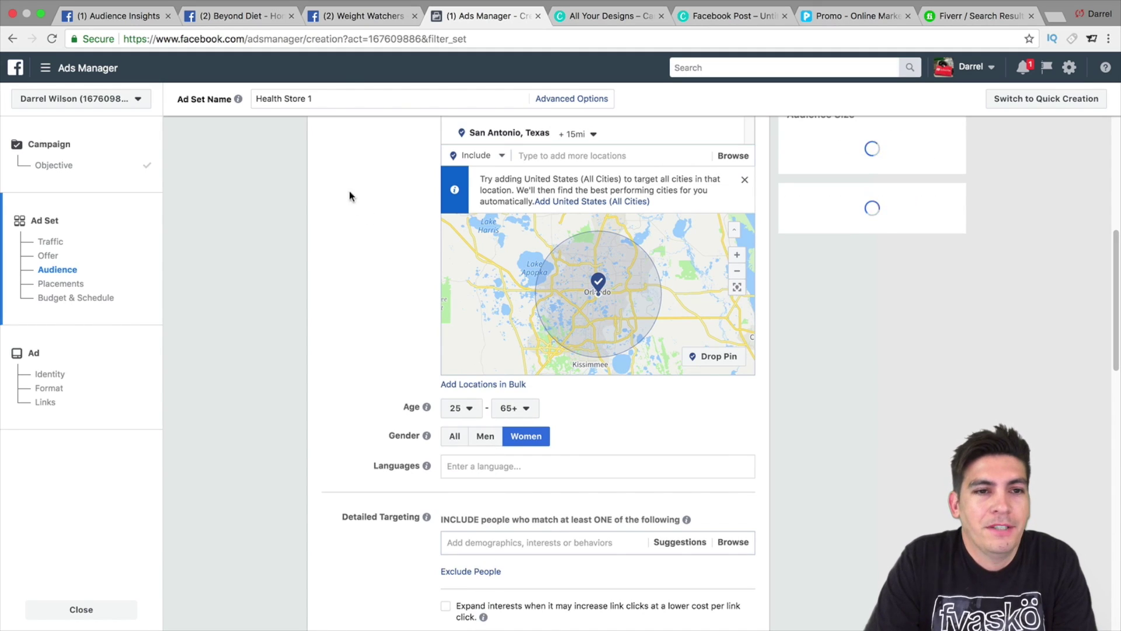
Recheck the age demographics in Audience Insights, then set the ad set's maximum age to 44
click(117, 16)
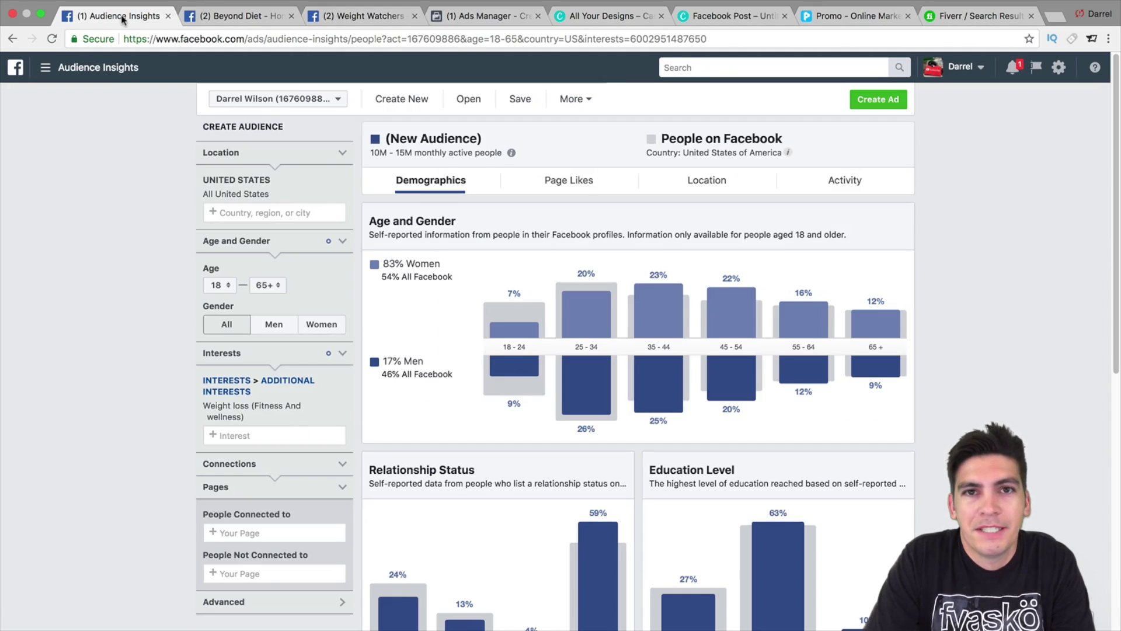
click(484, 16)
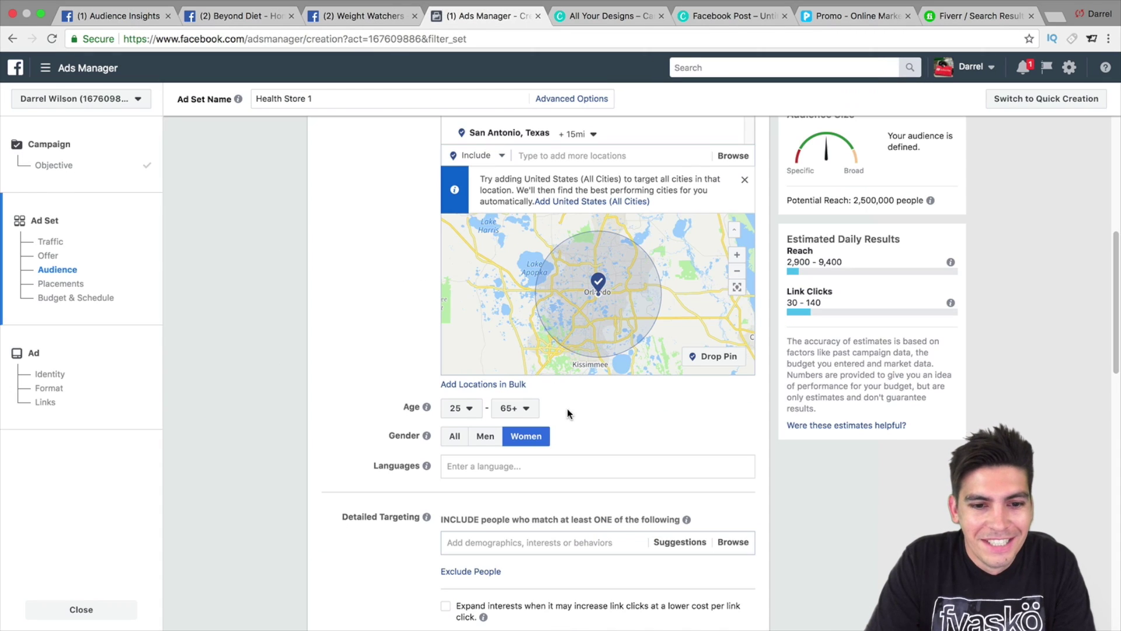
click(533, 414)
scroll(533, 494, up, 5)
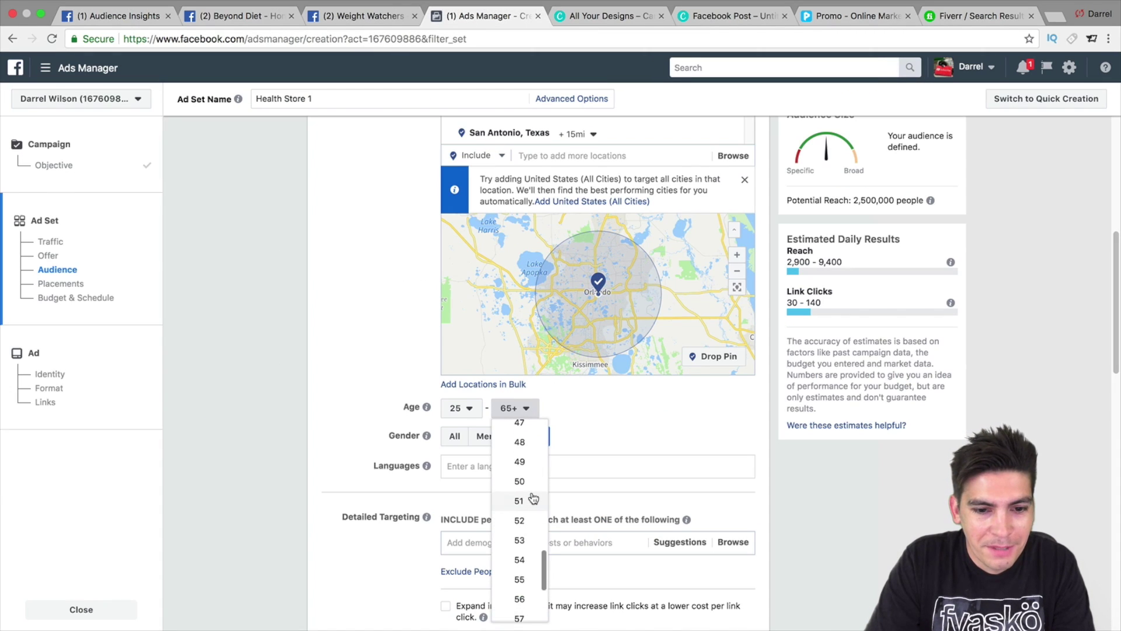
scroll(533, 492, up, 1)
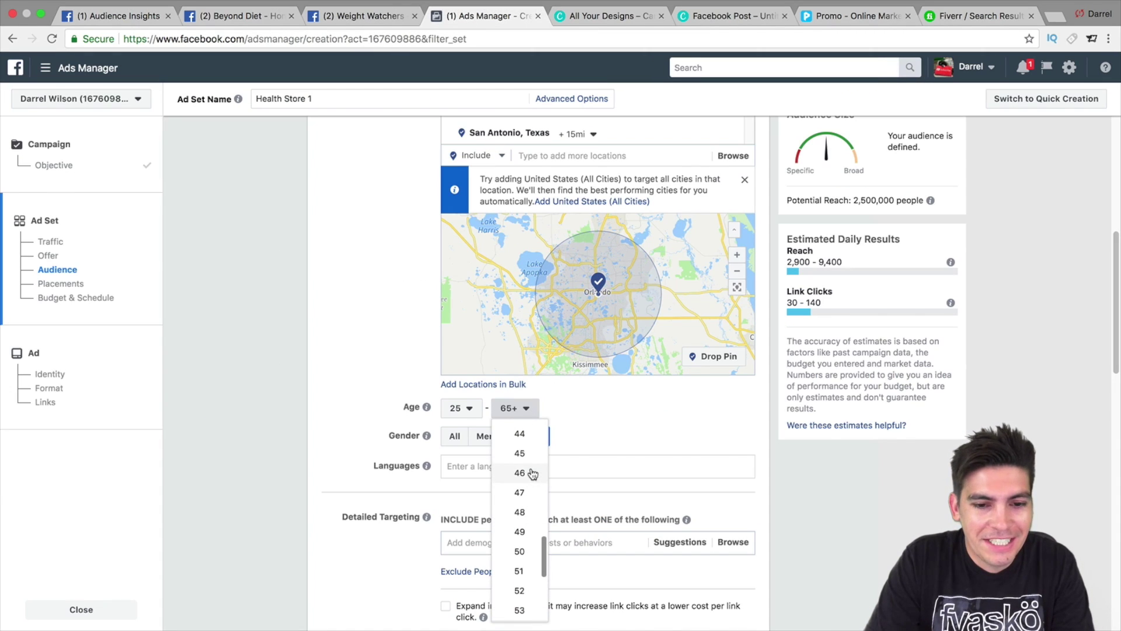
click(519, 426)
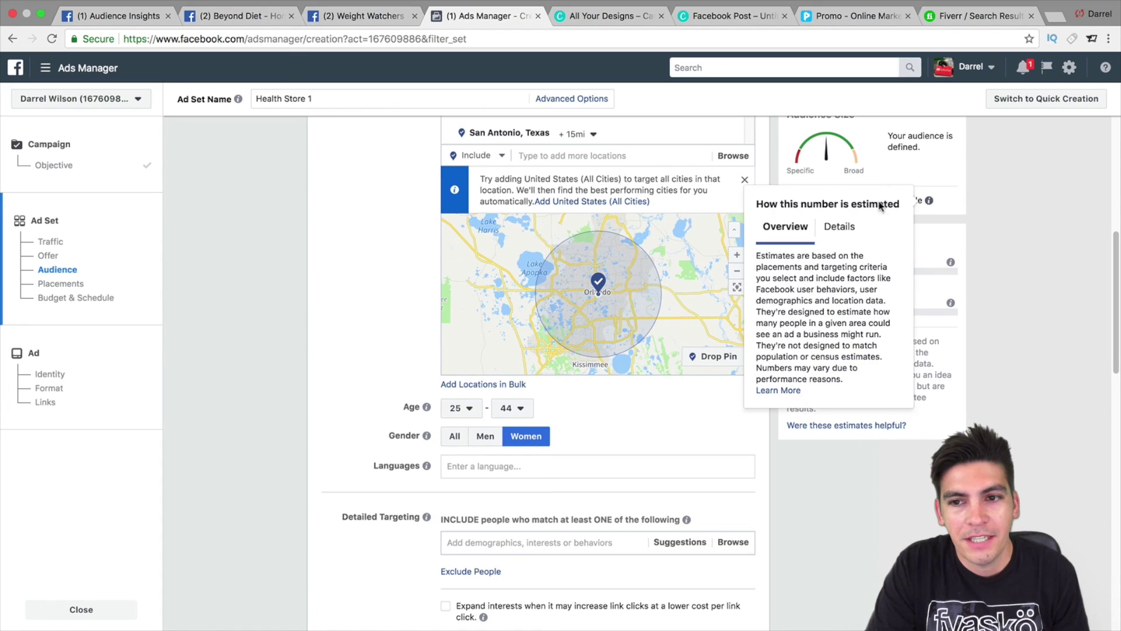
Add English (US) as the ad set's audience language
click(559, 467)
text(english)
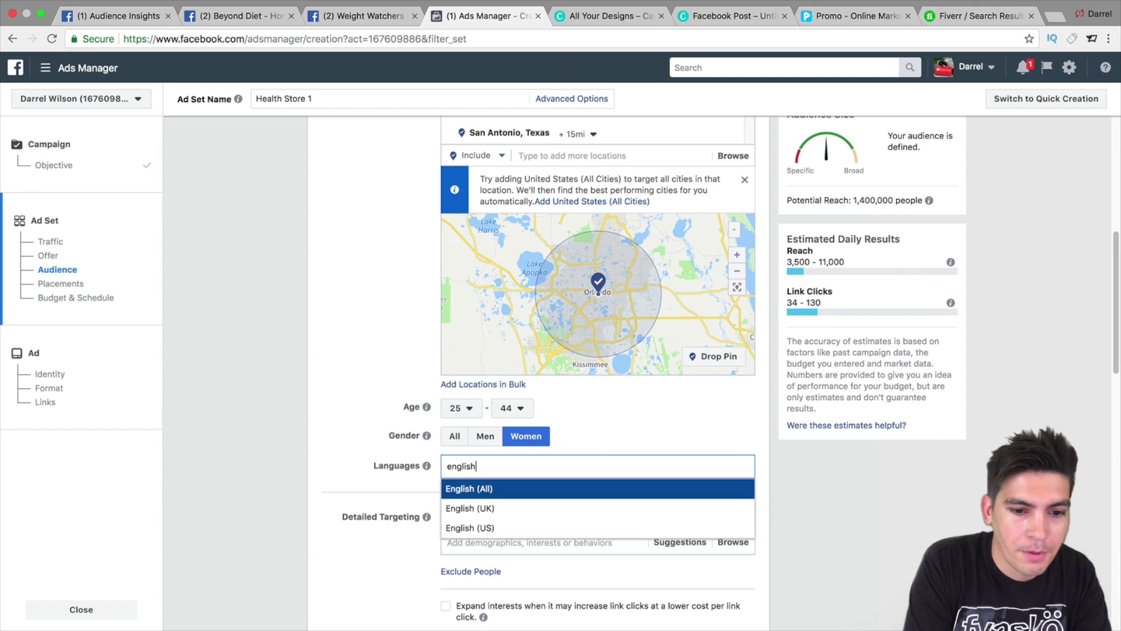
click(541, 528)
scroll(317, 444, down, 2)
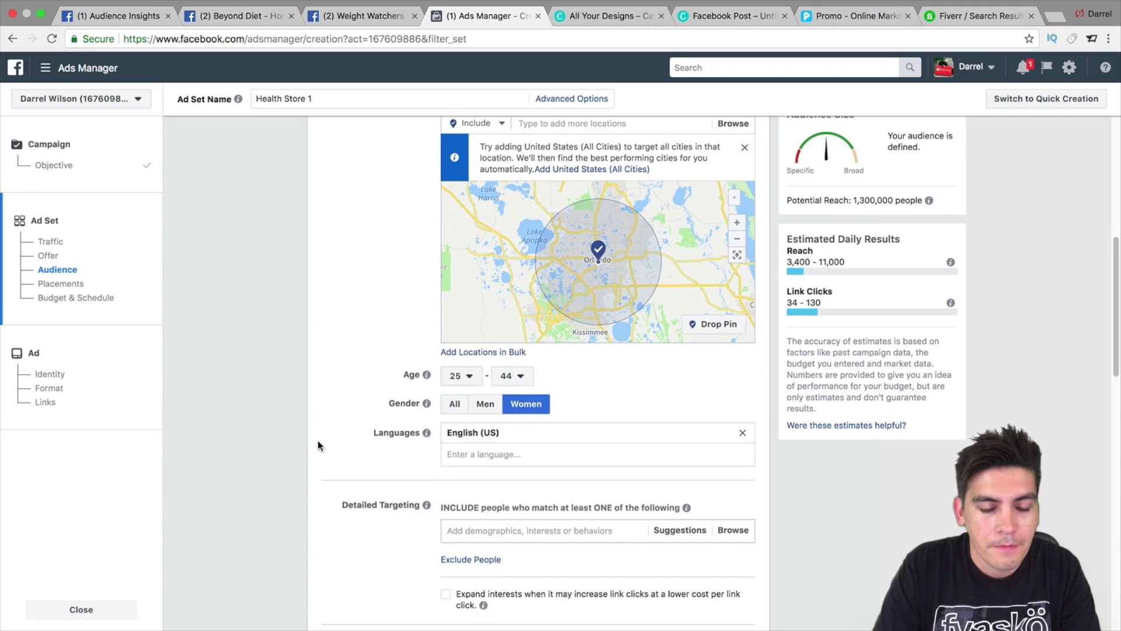
Check the top page likes in Audience Insights, then add the Weight Watchers interest to the ad set's detailed targeting
scroll(318, 438, down, 1)
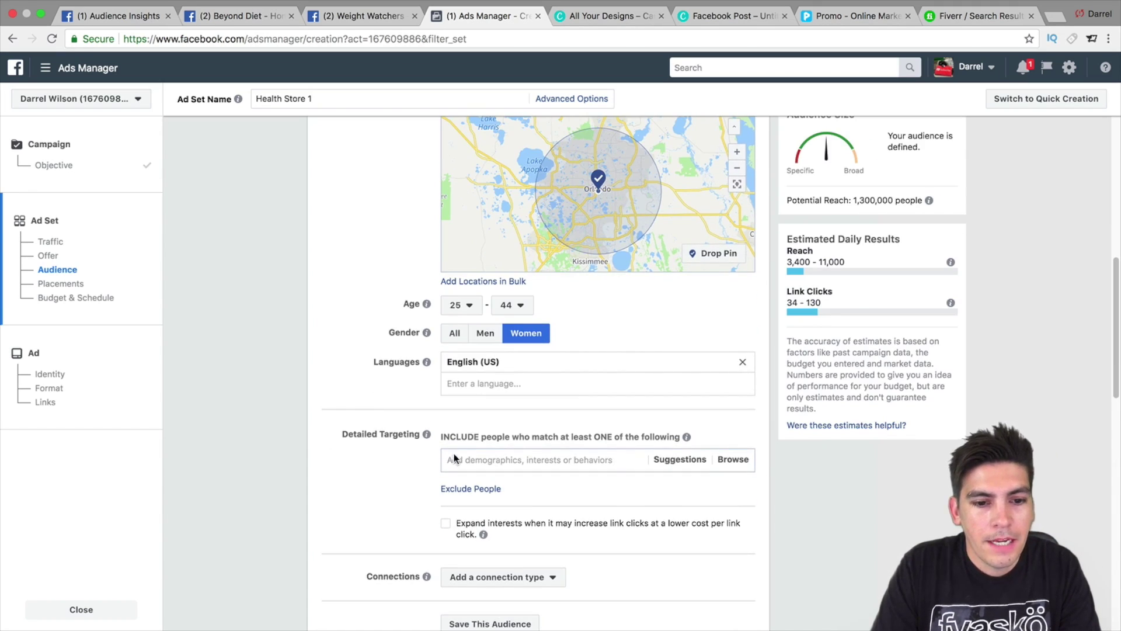
click(146, 15)
click(586, 183)
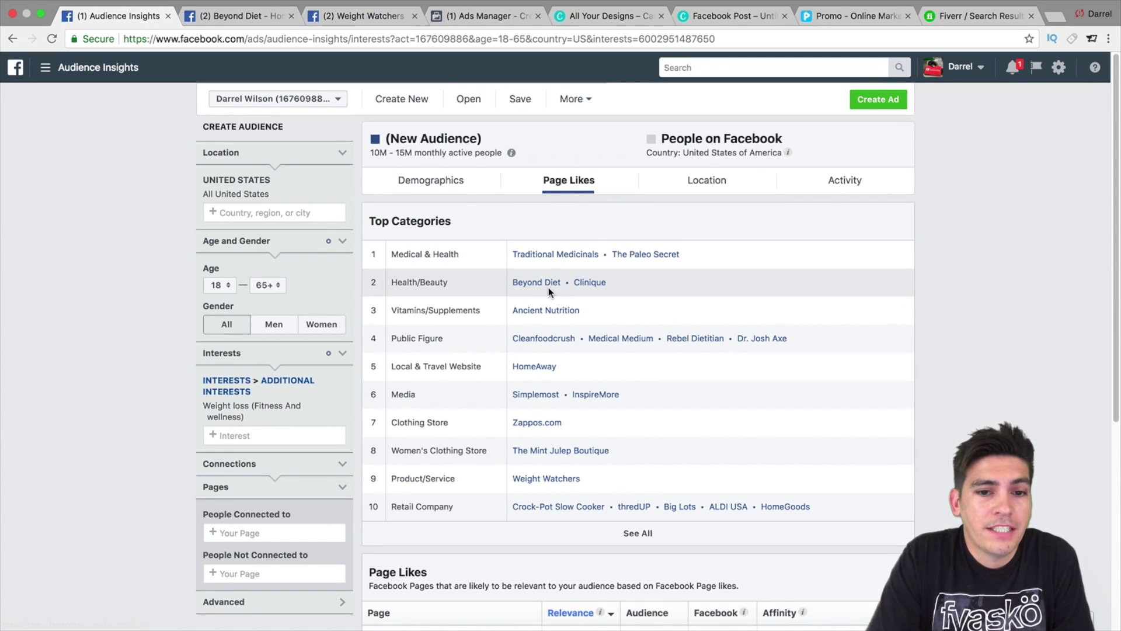
click(362, 16)
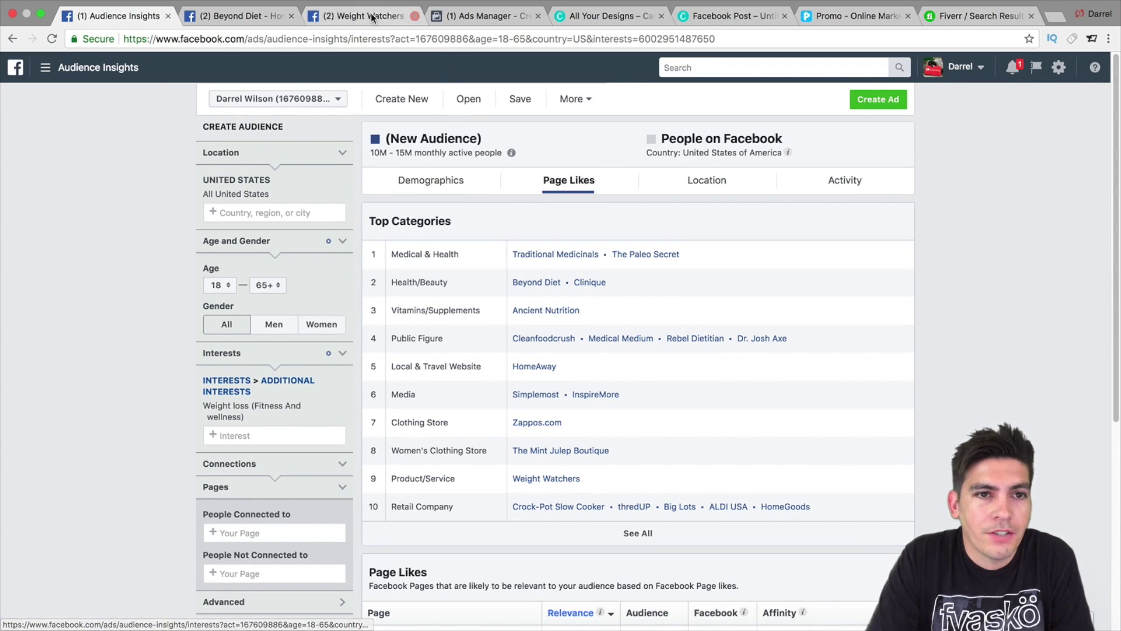
click(470, 17)
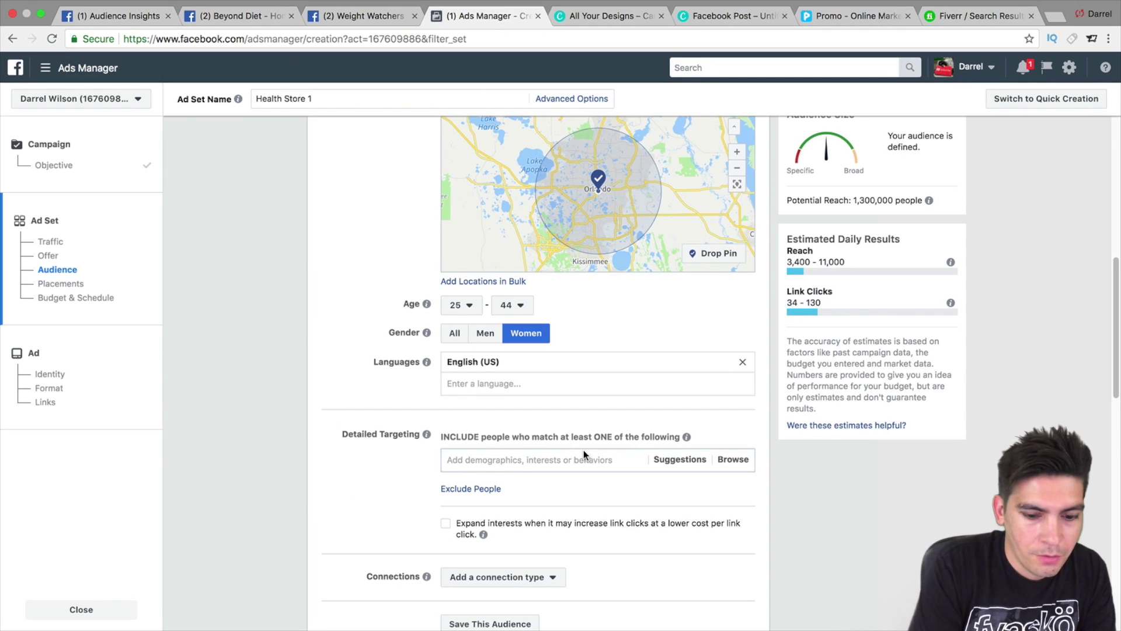
text(weight)
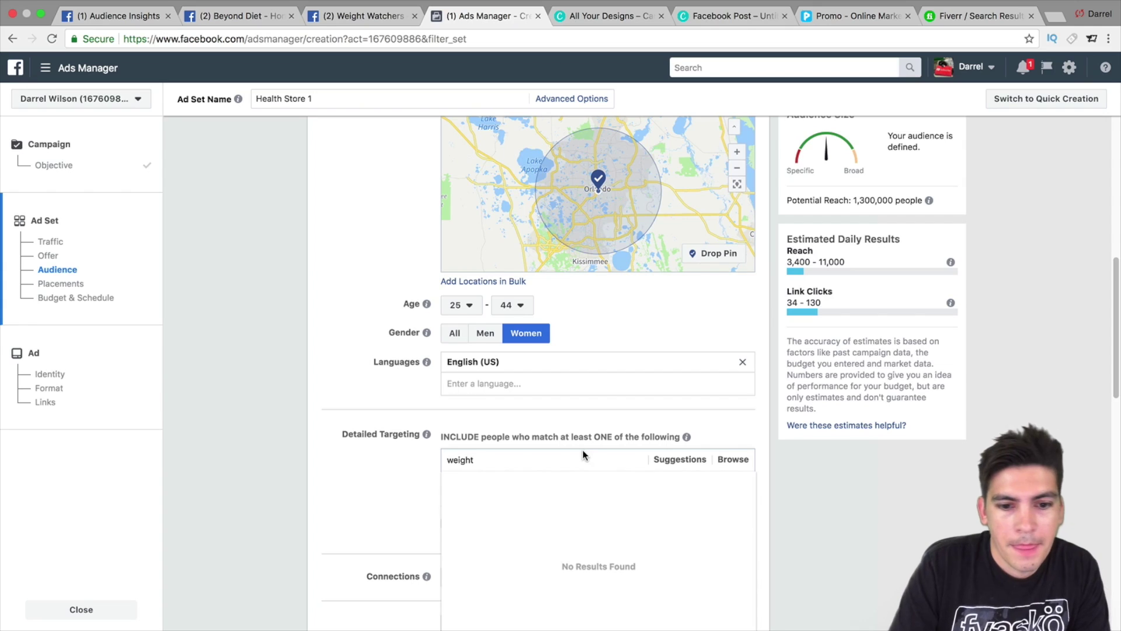
click(583, 506)
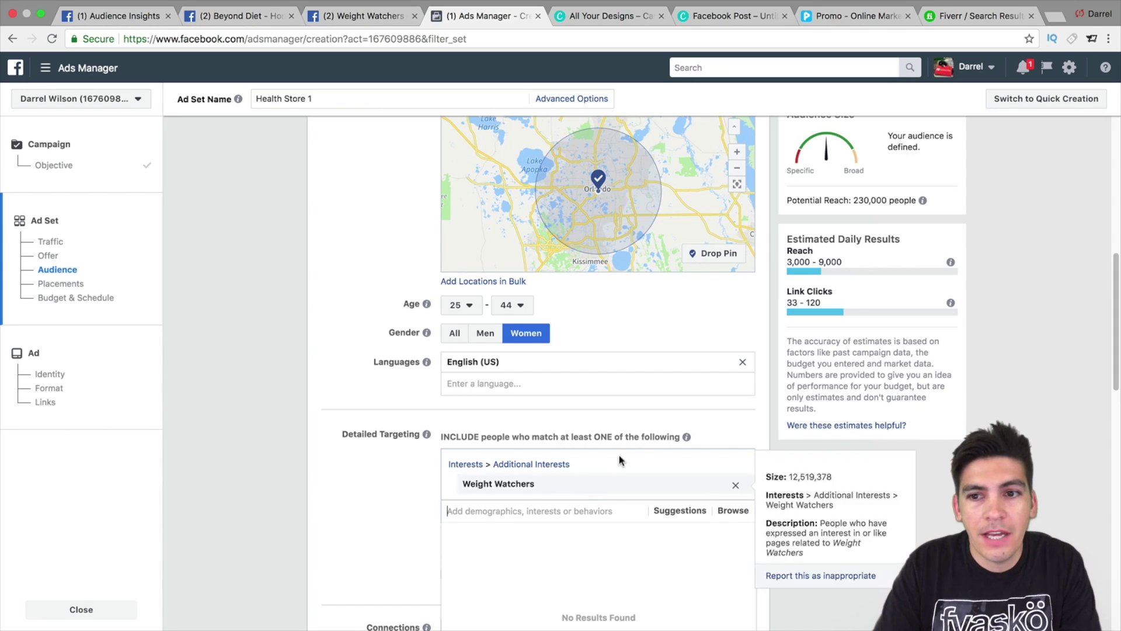
click(316, 374)
Open the criteria for excluding people from the ad set's detailed targeting
scroll(324, 359, down, 2)
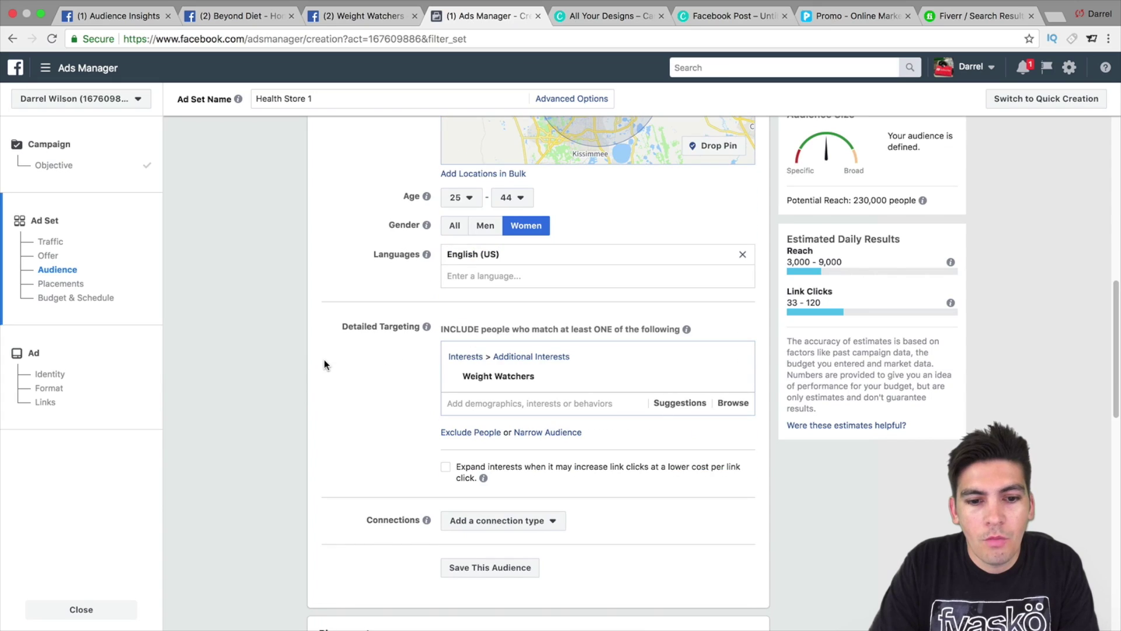
click(467, 432)
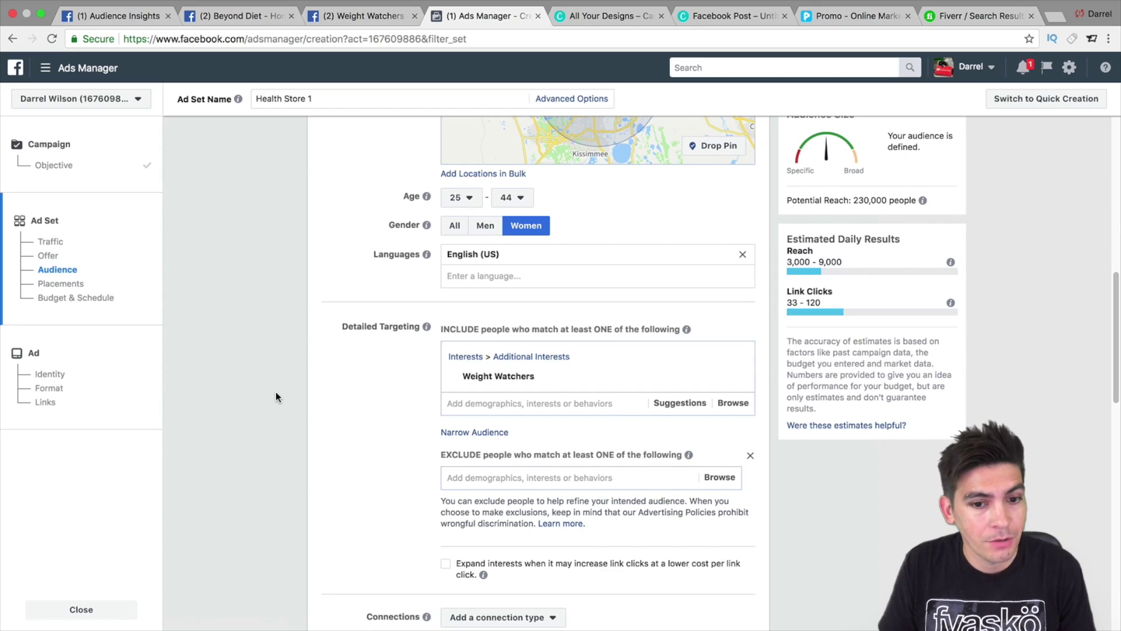
click(519, 479)
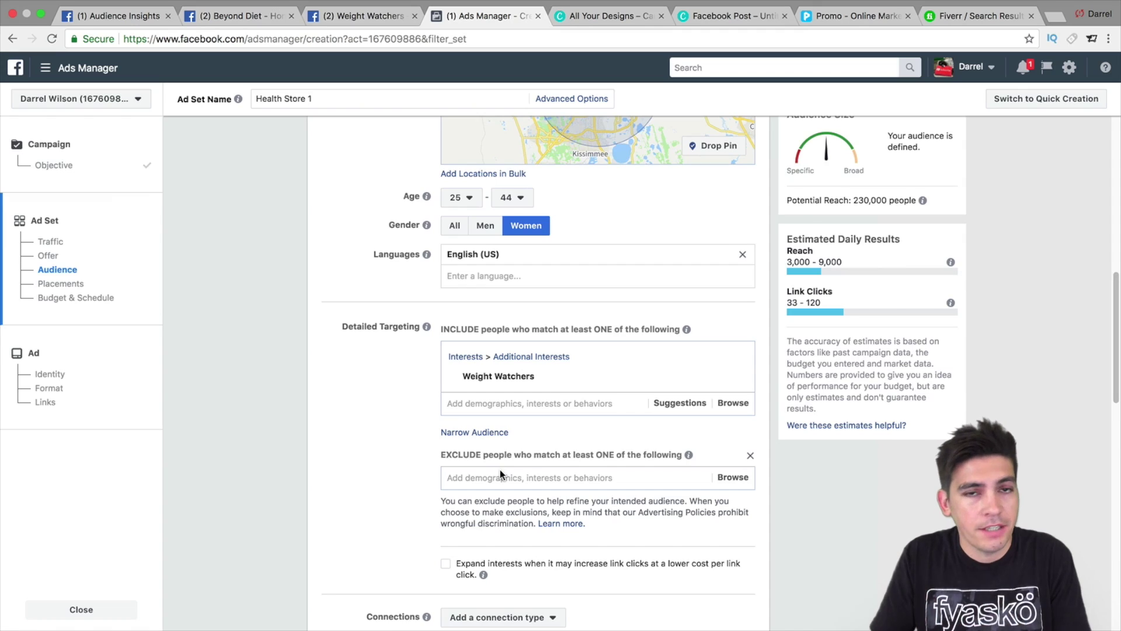
scroll(502, 469, down, 1)
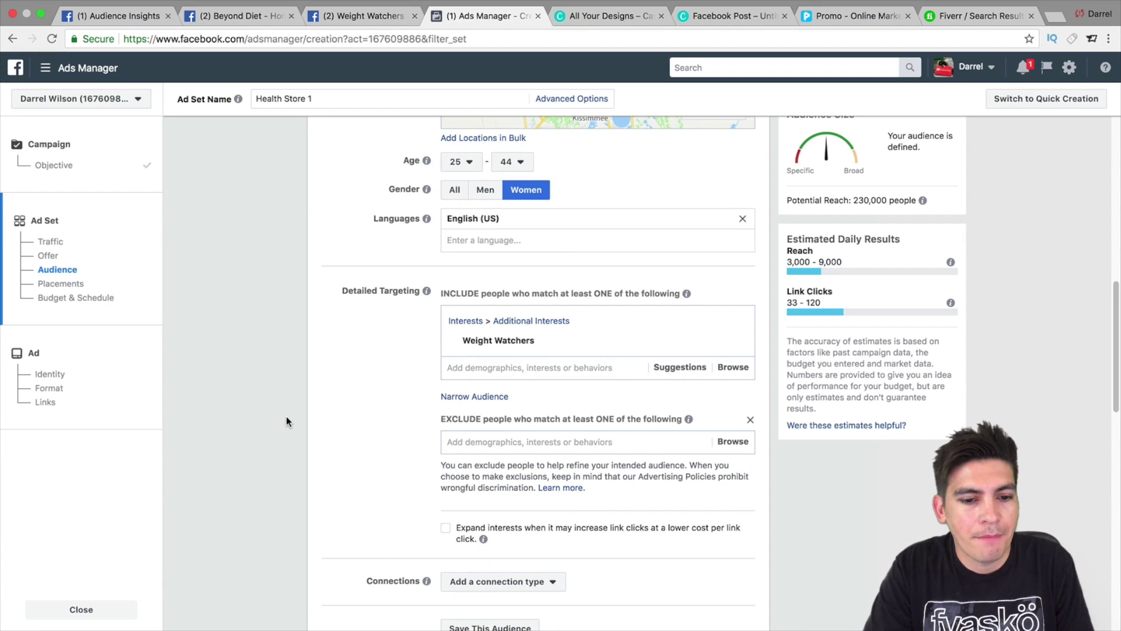
scroll(301, 415, down, 1)
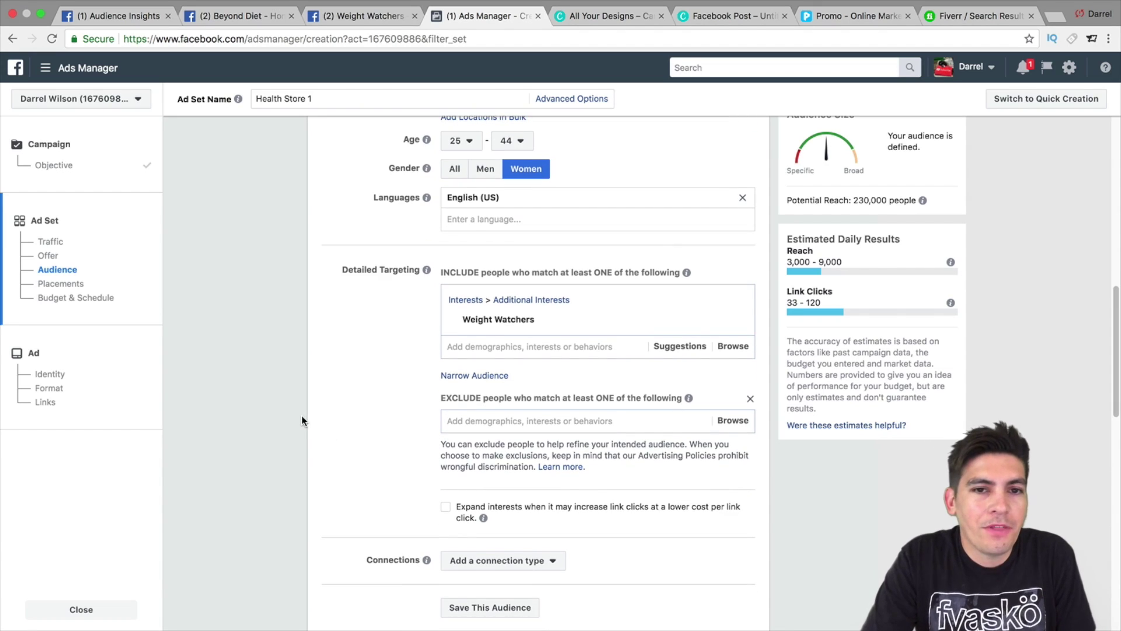
Check the page likes in Audience Insights again, then add the Beyond Diet interest to the included detailed targeting
click(501, 344)
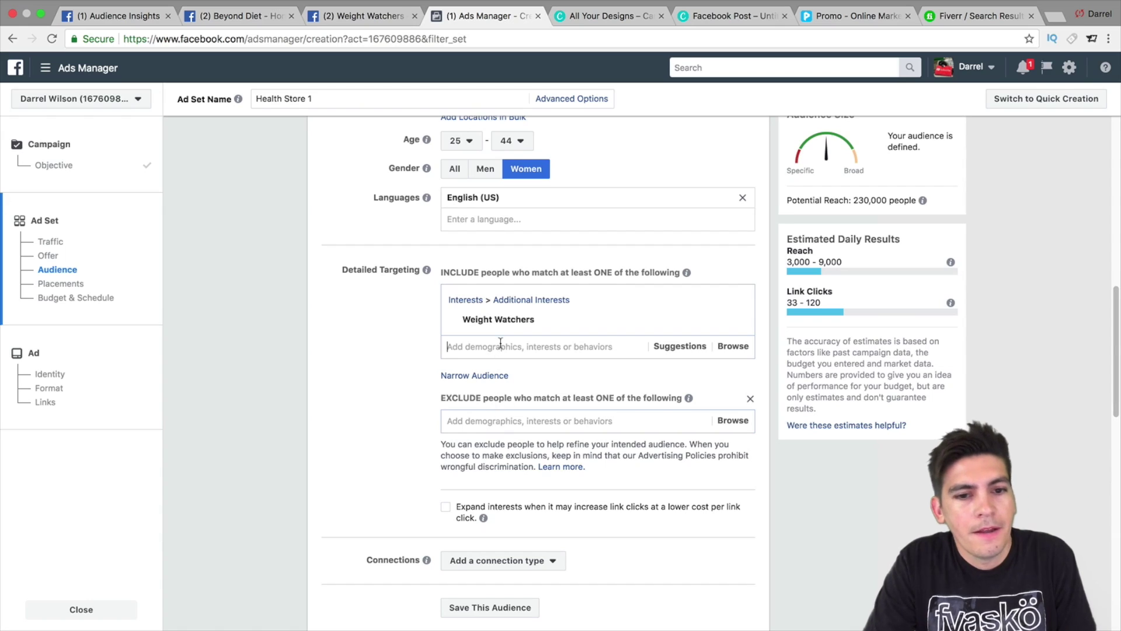
click(118, 16)
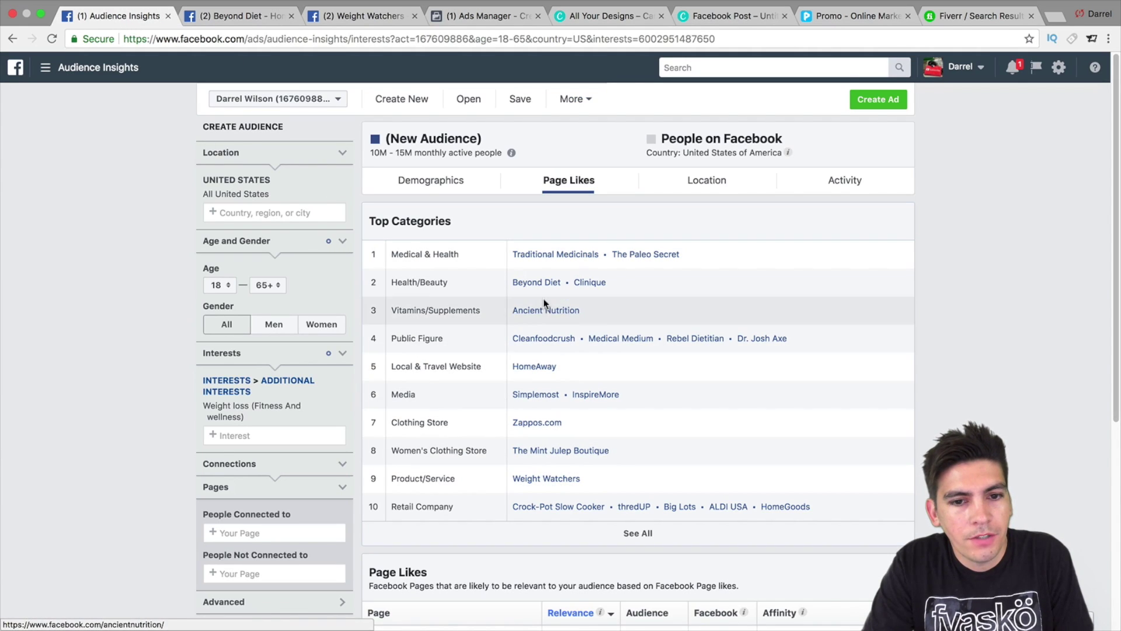
click(359, 16)
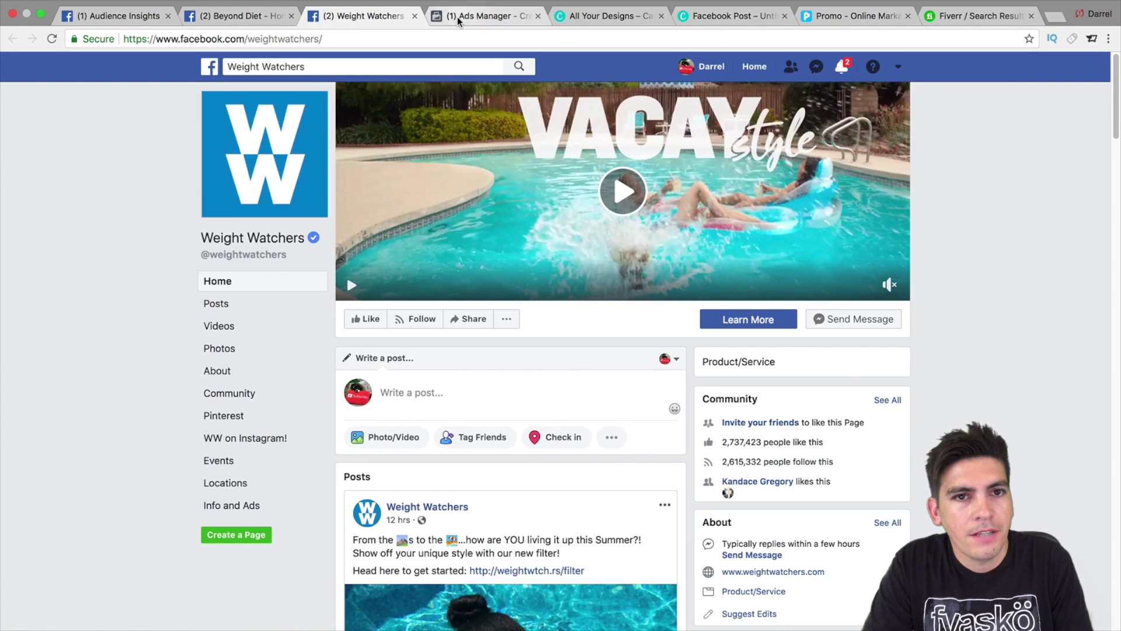
click(486, 16)
mouse_move(510, 321)
text(deyond)
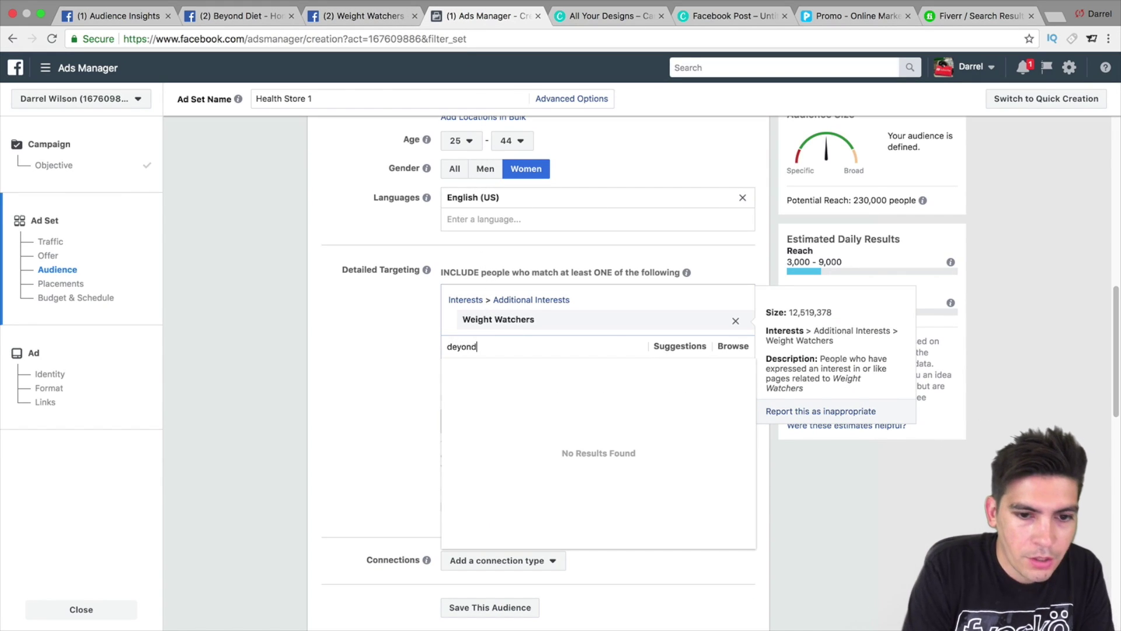
key(BackSpace)
key(BackSpace)
key(BackSpace)
key(BackSpace)
key(BackSpace)
key(BackSpace)
text(beyond diet)
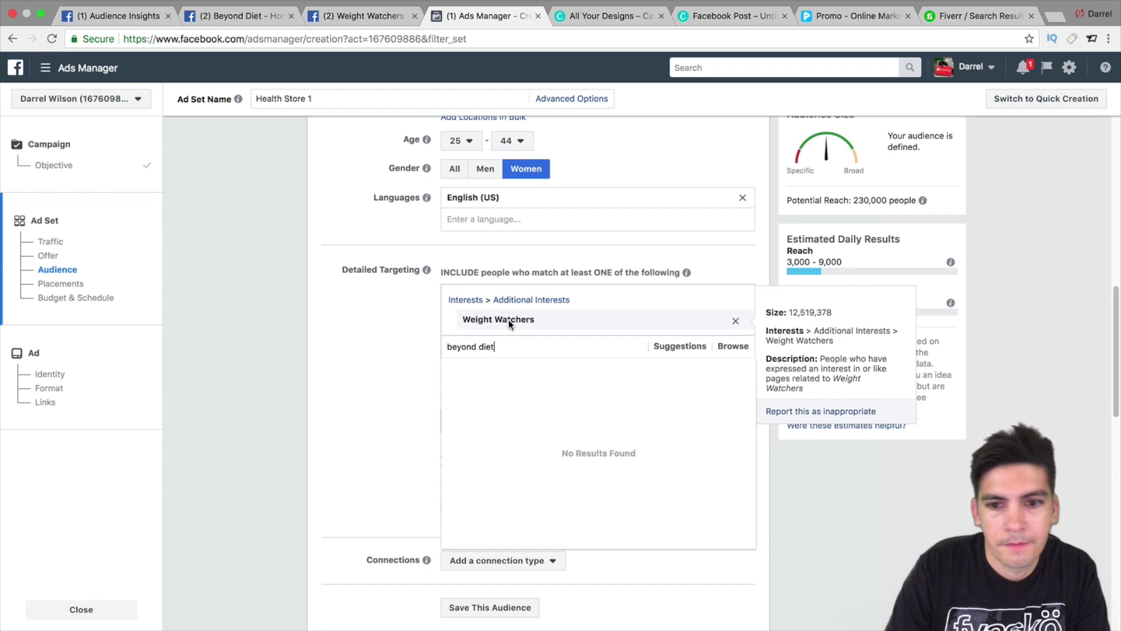
click(511, 369)
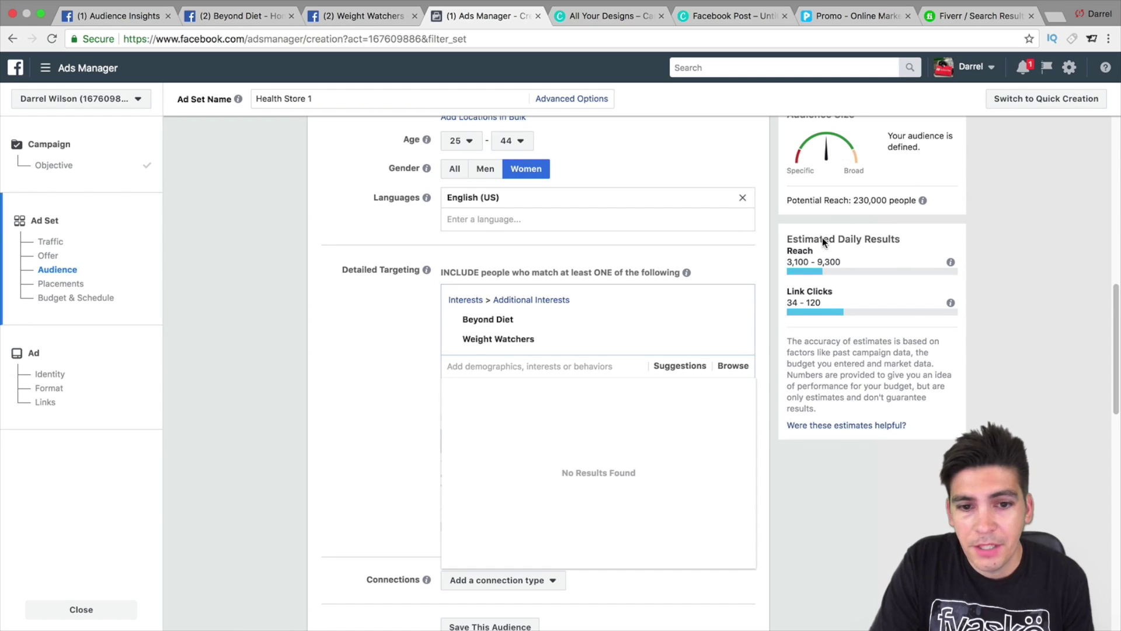
click(272, 345)
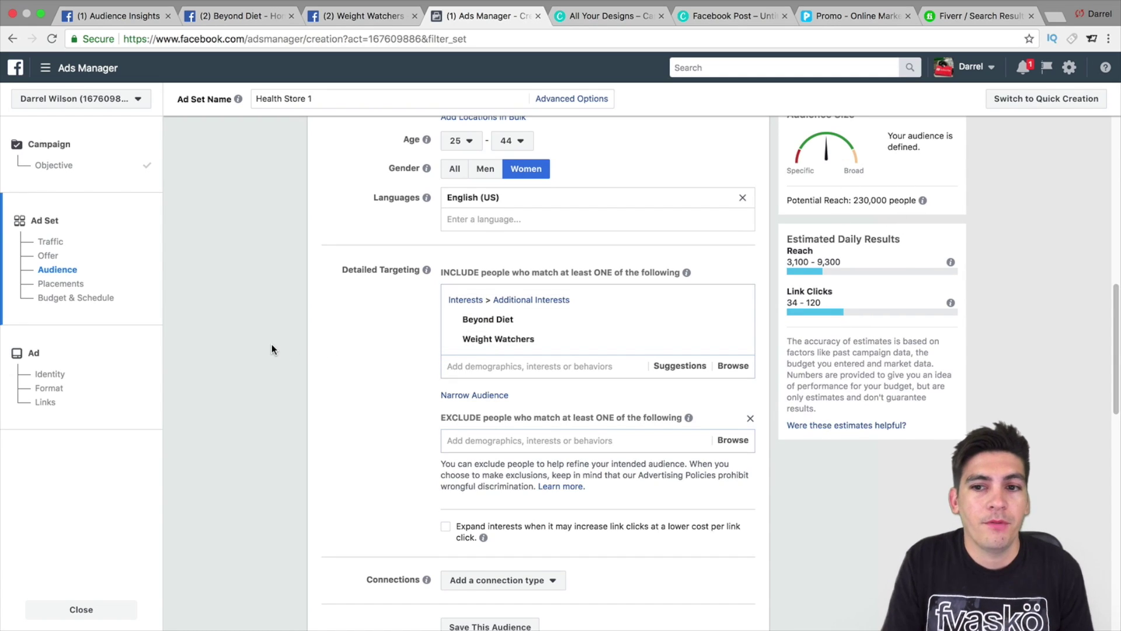
scroll(464, 362, up, 4)
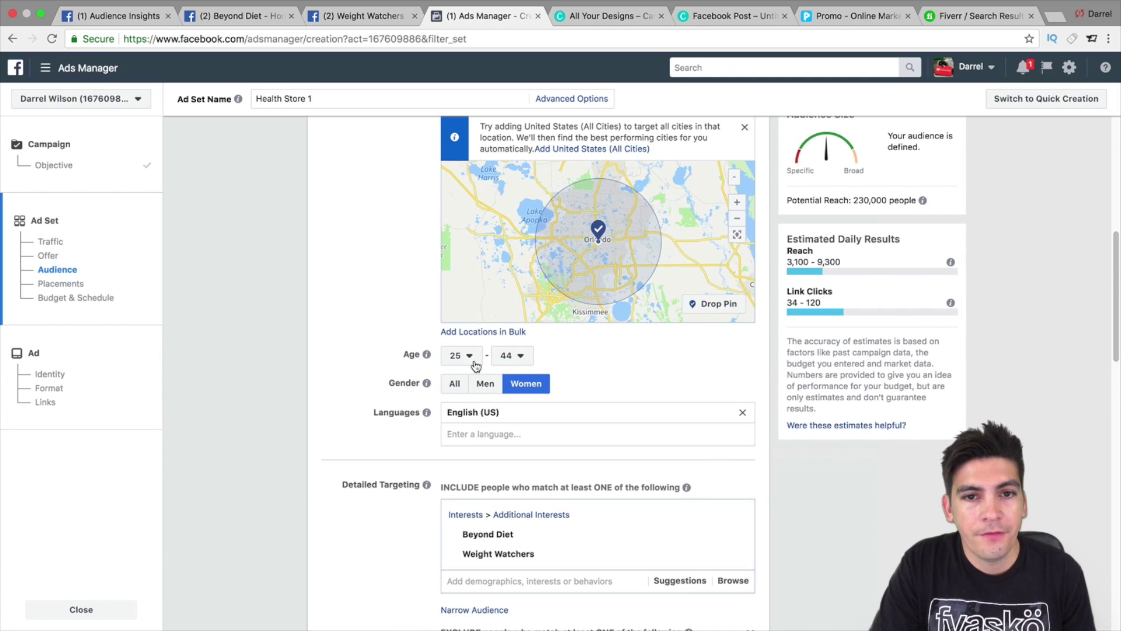
Review the ad set's audience settings, save the audience under its suggested name, and dismiss the landing page views suggestion
scroll(381, 352, up, 2)
scroll(381, 347, up, 3)
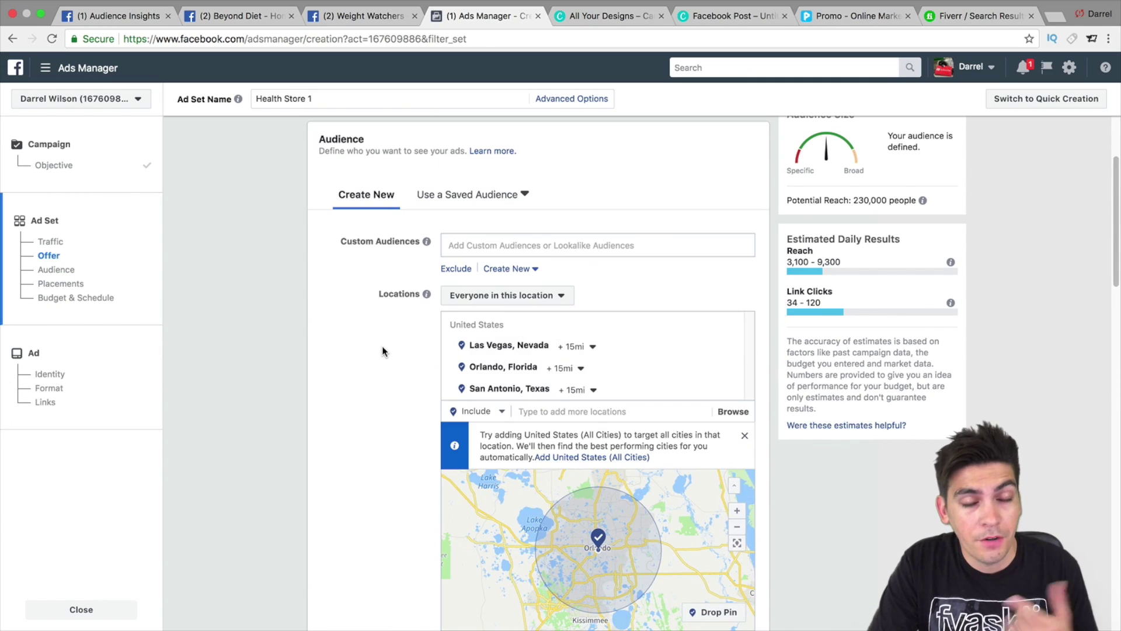
drag(1117, 273, 1118, 487)
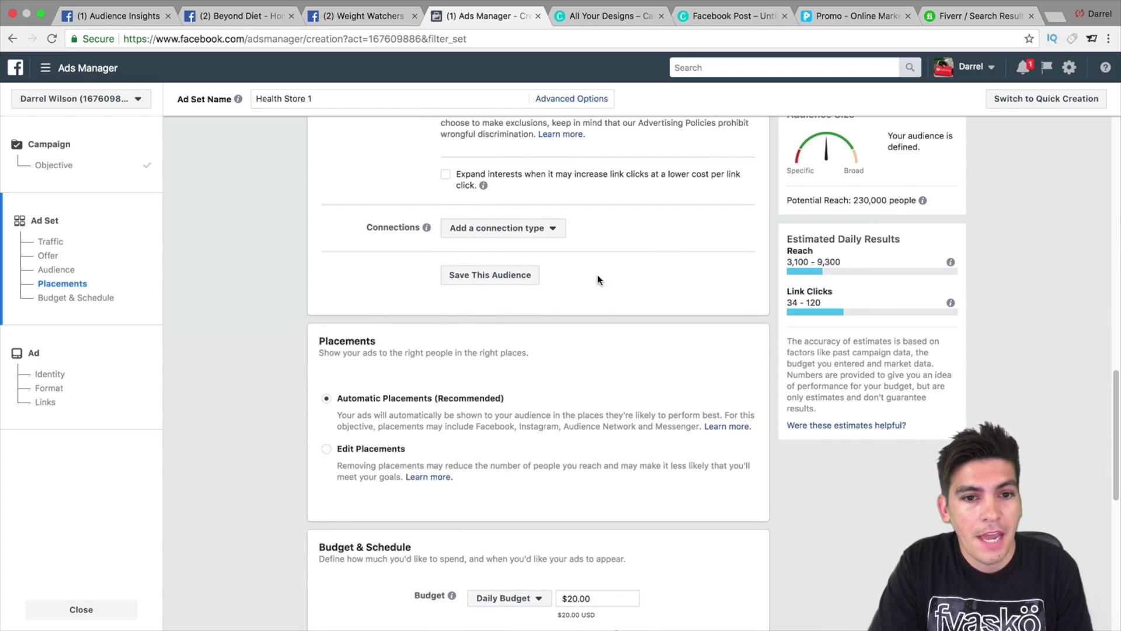
click(531, 284)
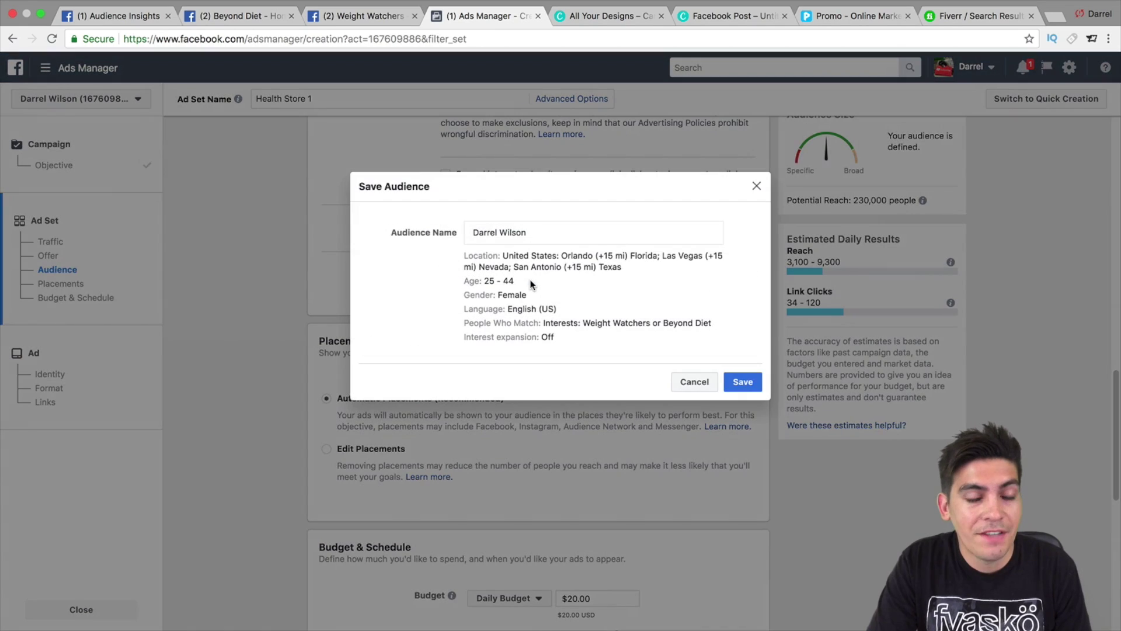
click(744, 383)
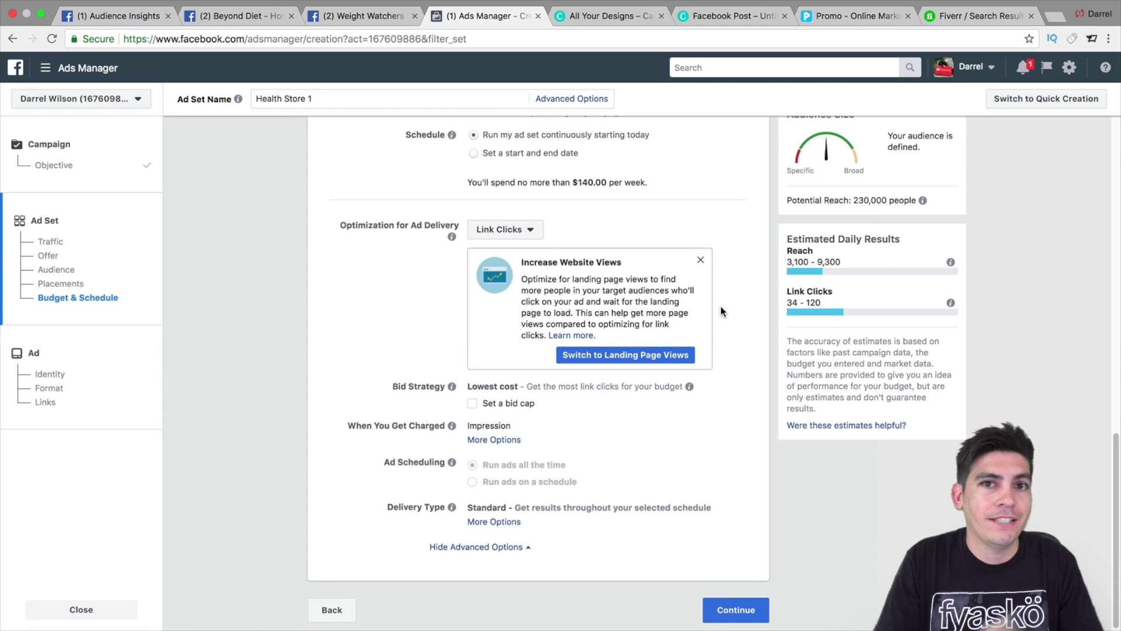
click(699, 261)
Switch the ad set to Edit Placements and examine the placement options for Facebook, Instagram, Audience Network and Messenger
drag(1116, 426, 1116, 280)
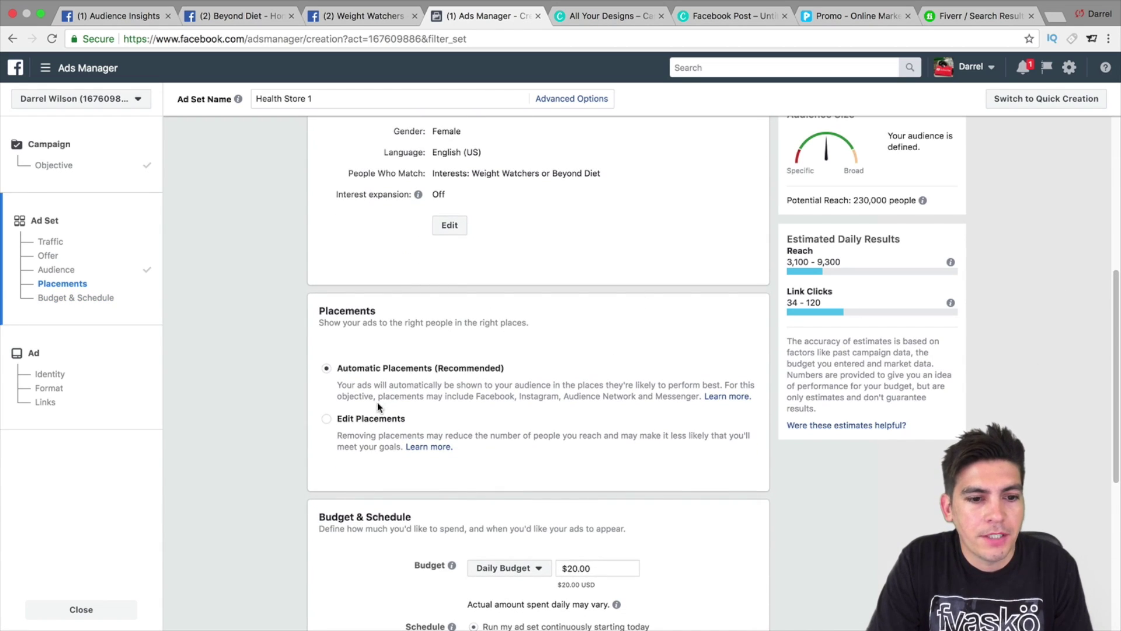
scroll(278, 345, down, 2)
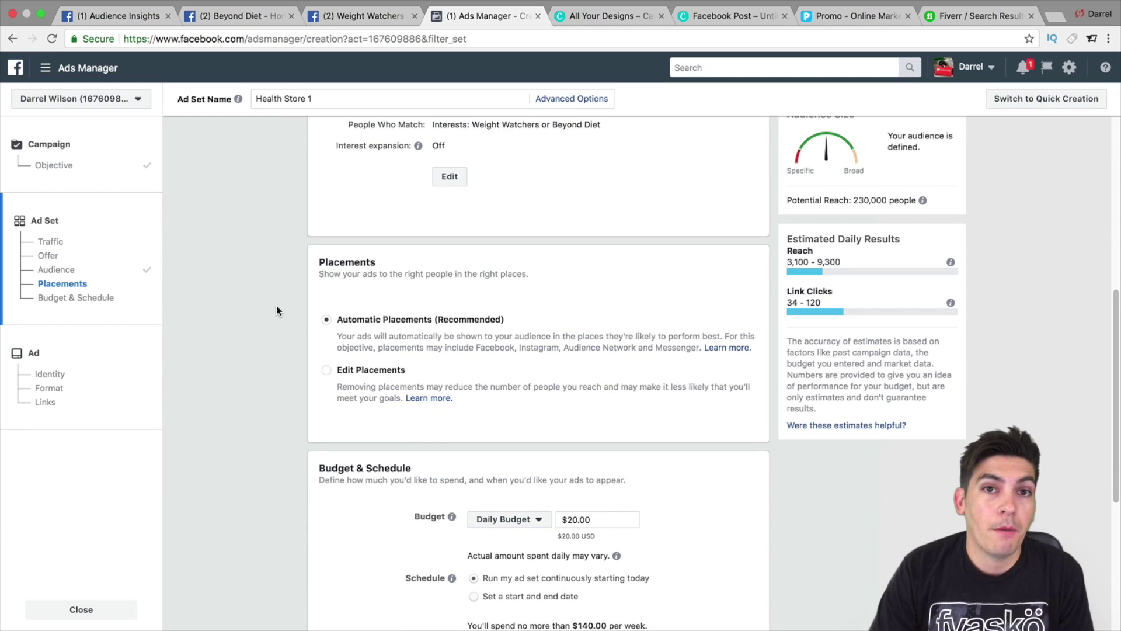
click(352, 369)
scroll(261, 316, down, 3)
scroll(266, 312, down, 12)
scroll(507, 222, up, 3)
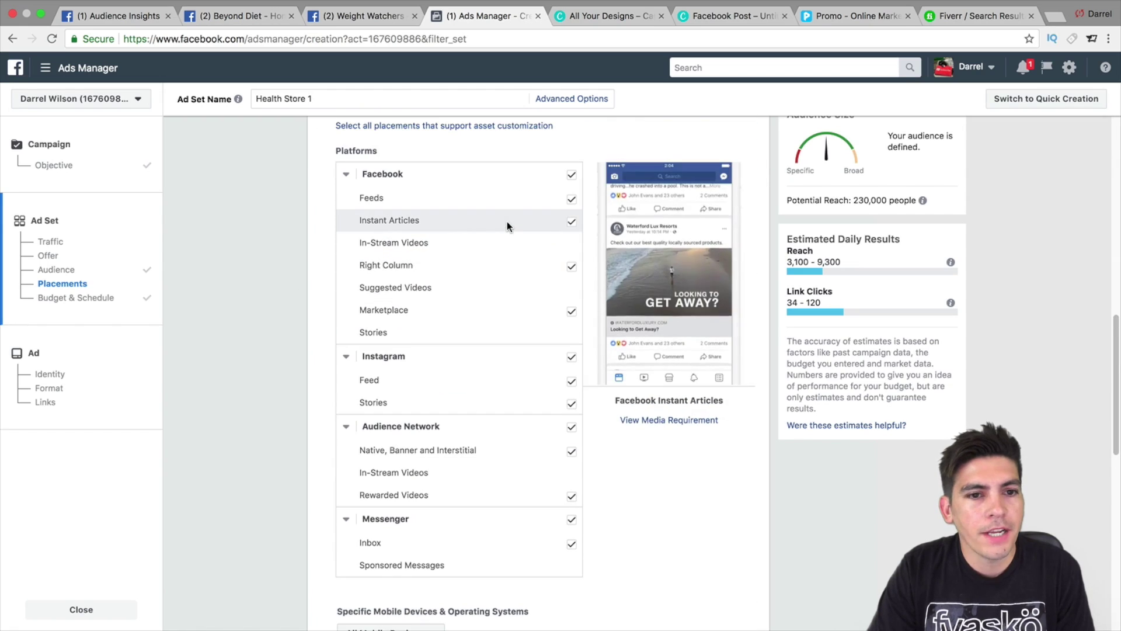
scroll(295, 226, up, 3)
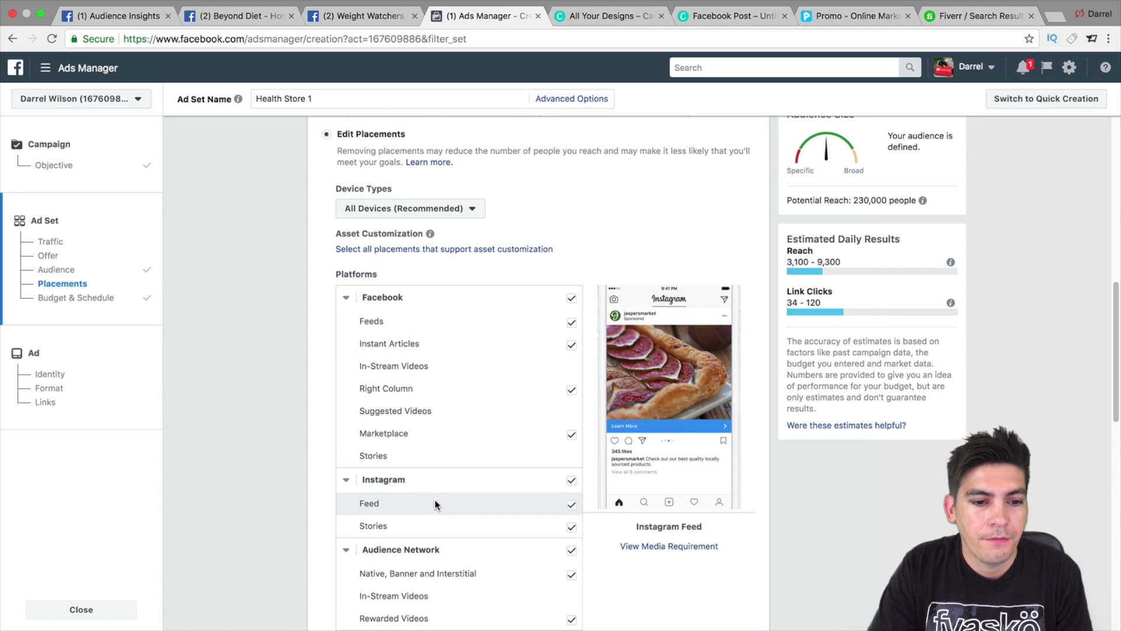
scroll(437, 517, down, 2)
scroll(438, 506, up, 3)
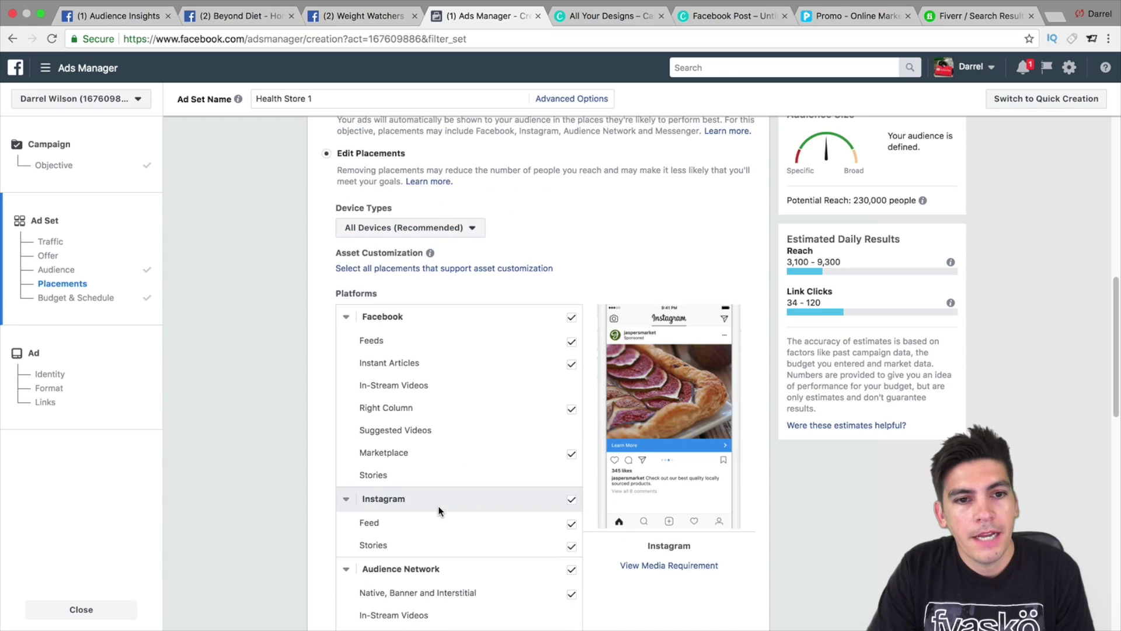
scroll(437, 506, down, 1)
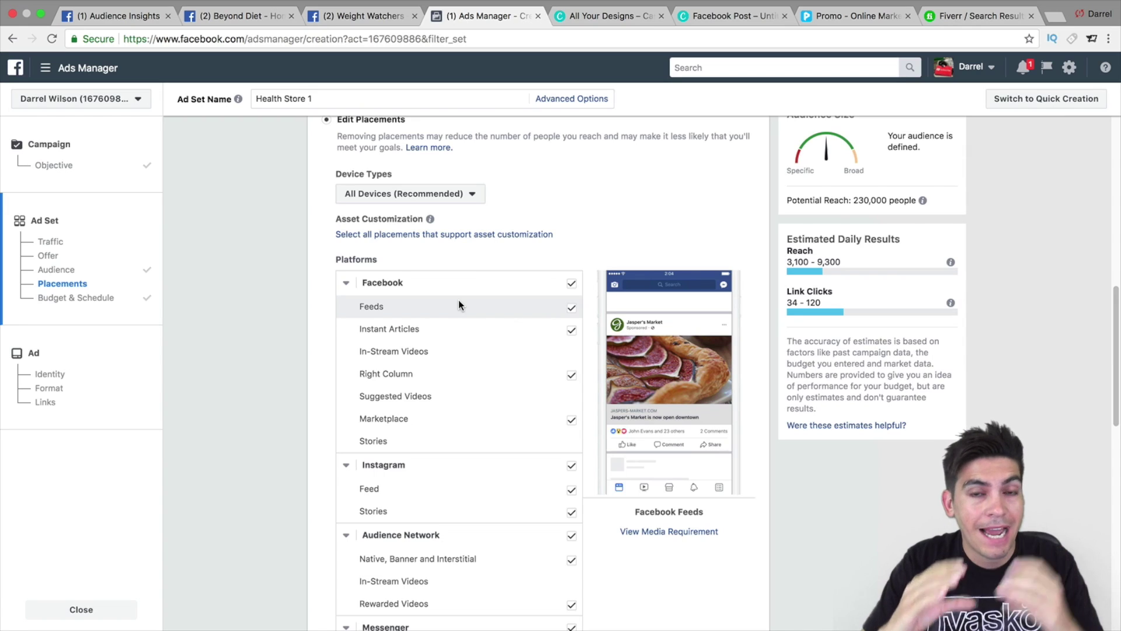
scroll(458, 288, up, 1)
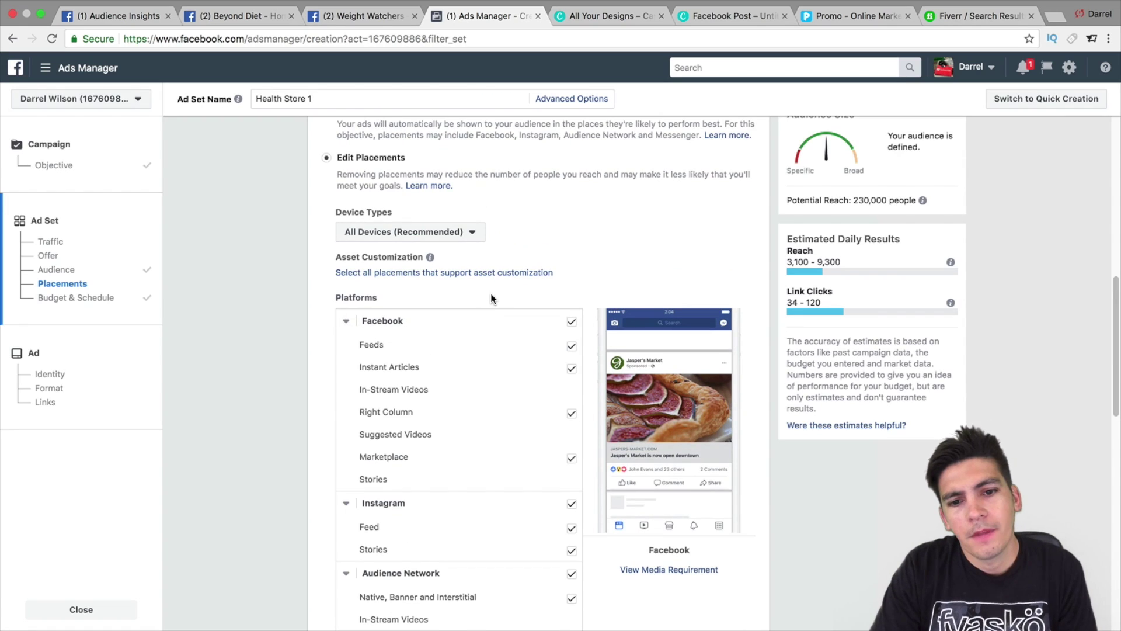
scroll(515, 303, up, 1)
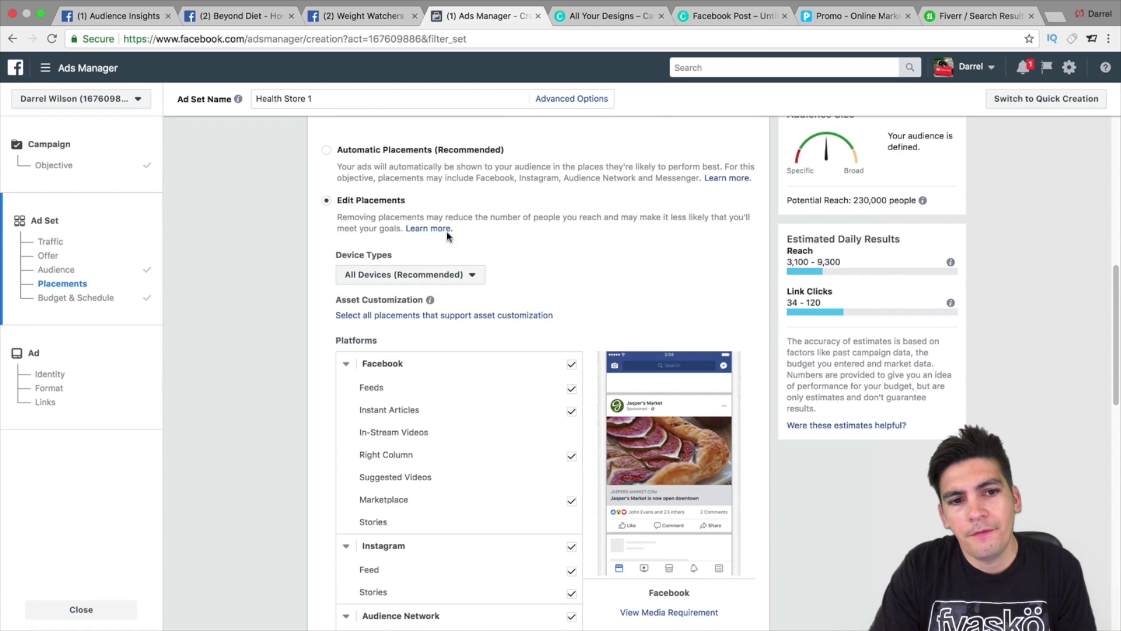
Compare Automatic Placements with the manual placement list once more, and settle on Automatic Placements for the ad set
click(328, 151)
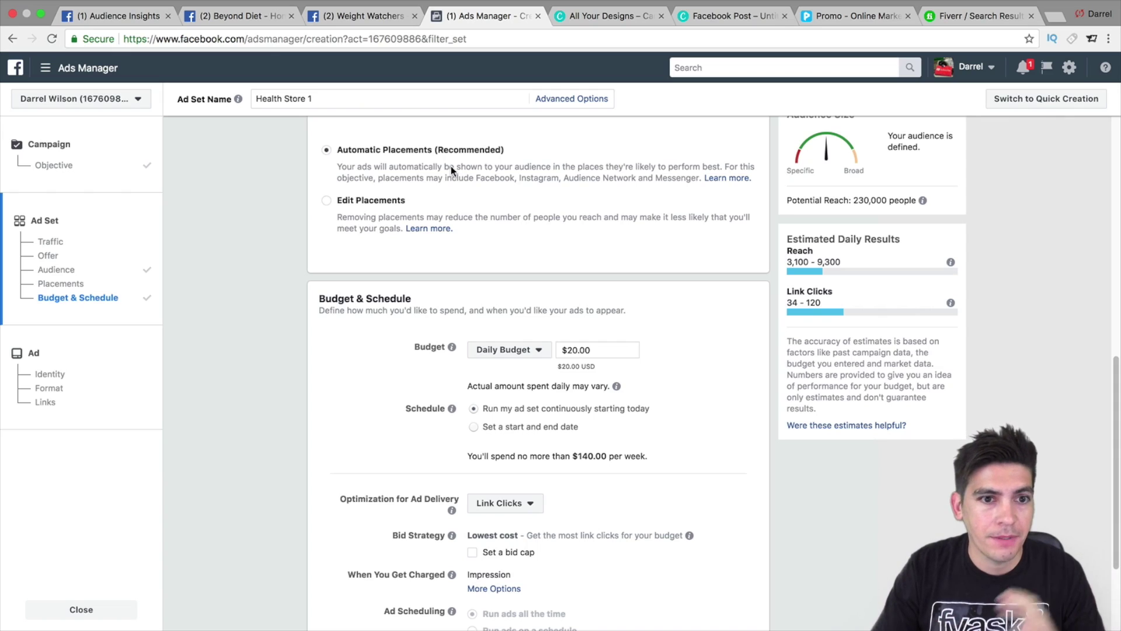
click(383, 200)
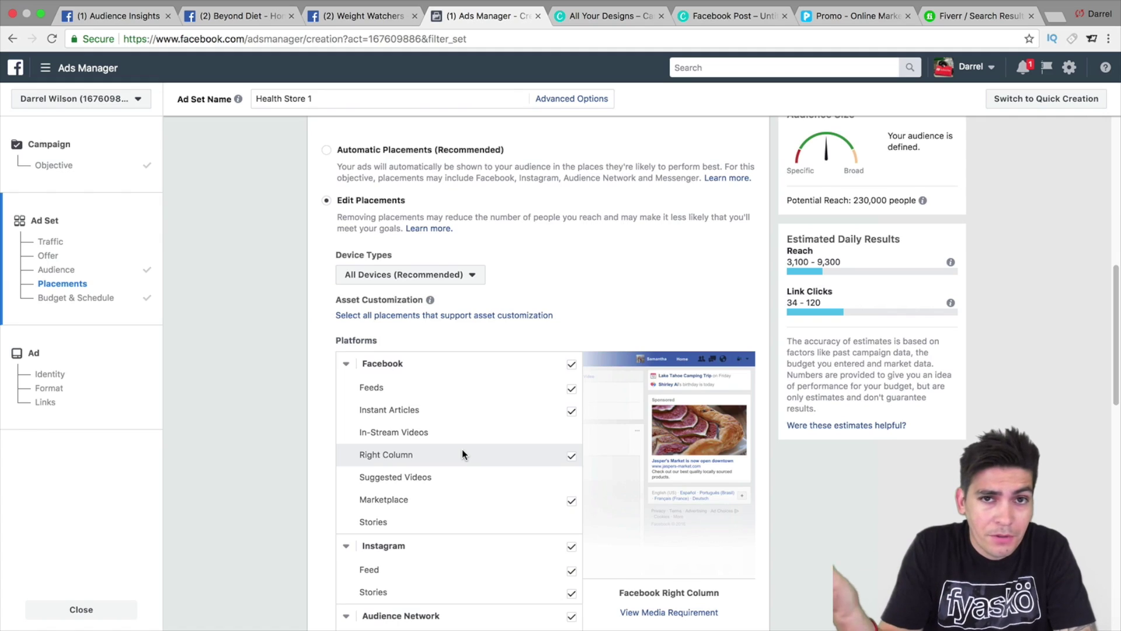
click(381, 150)
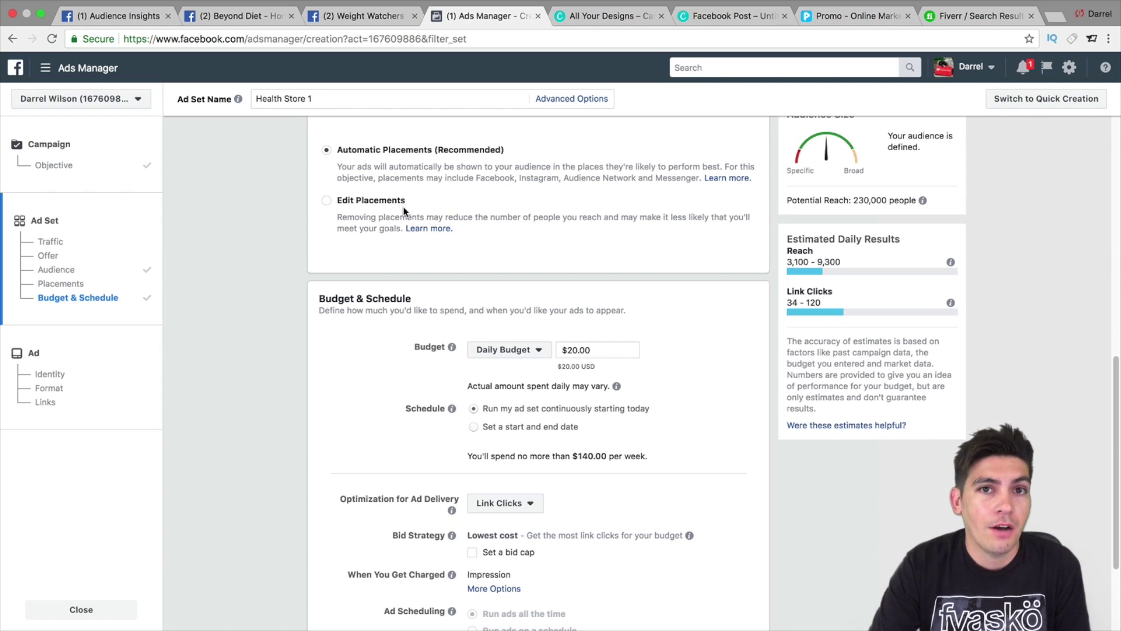
Set the ad set's daily budget to $10 and schedule it with a start and end date
scroll(285, 303, down, 1)
scroll(291, 298, down, 1)
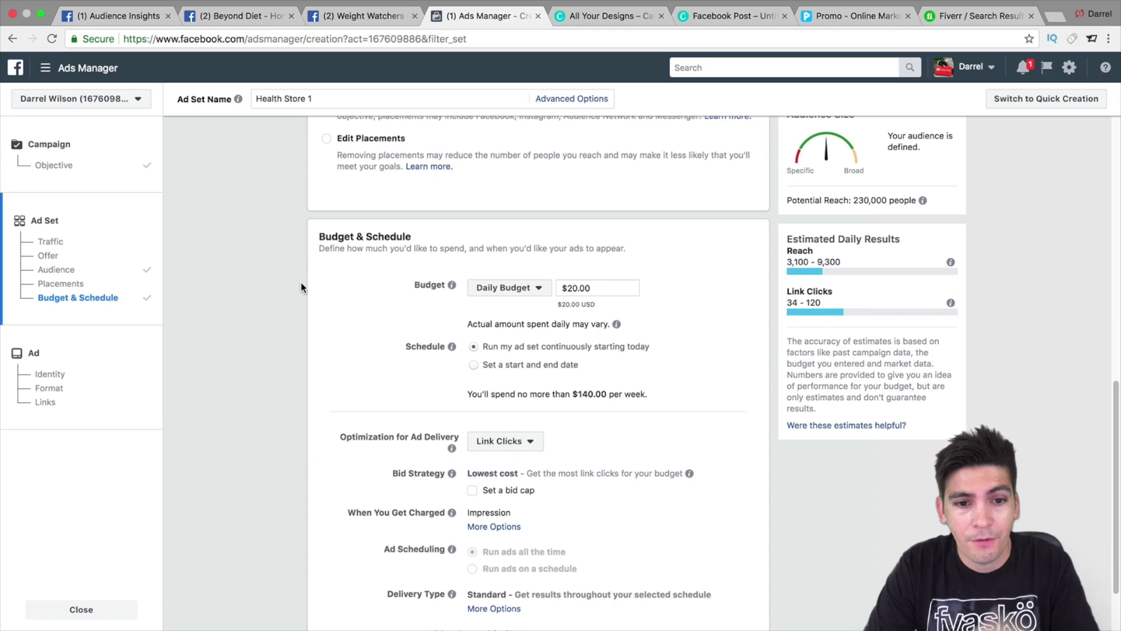
click(592, 284)
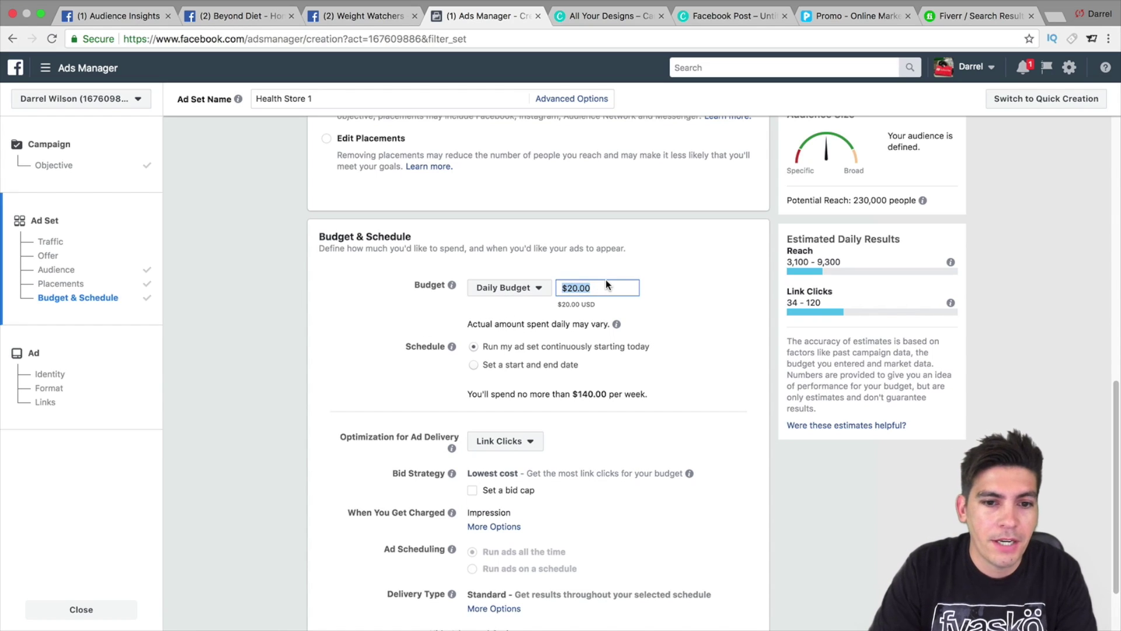
text(10)
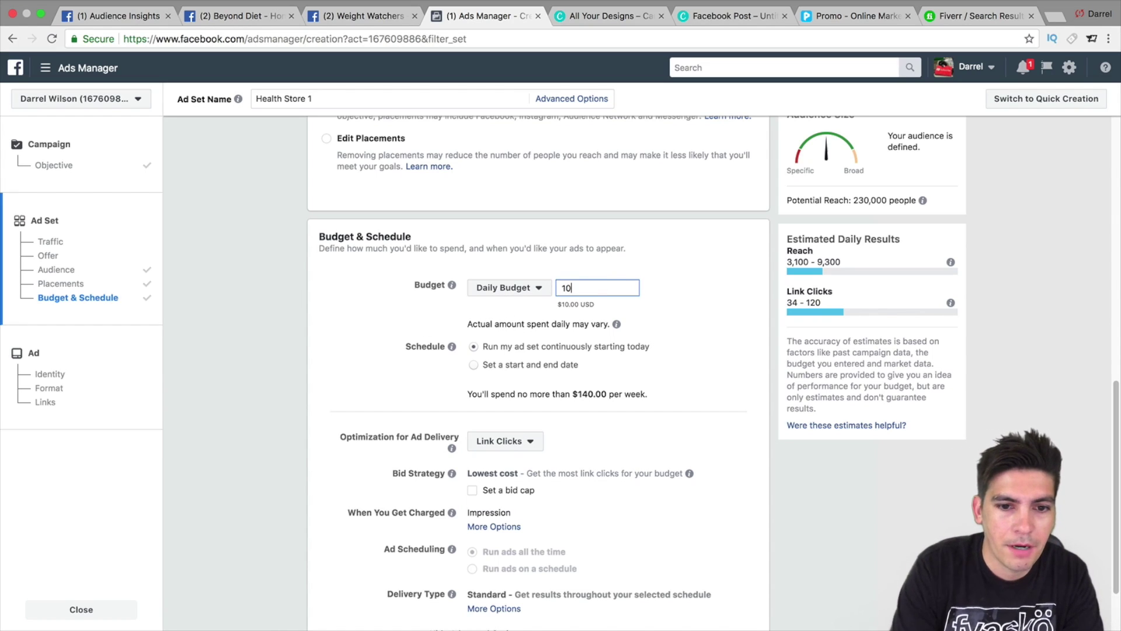
click(241, 317)
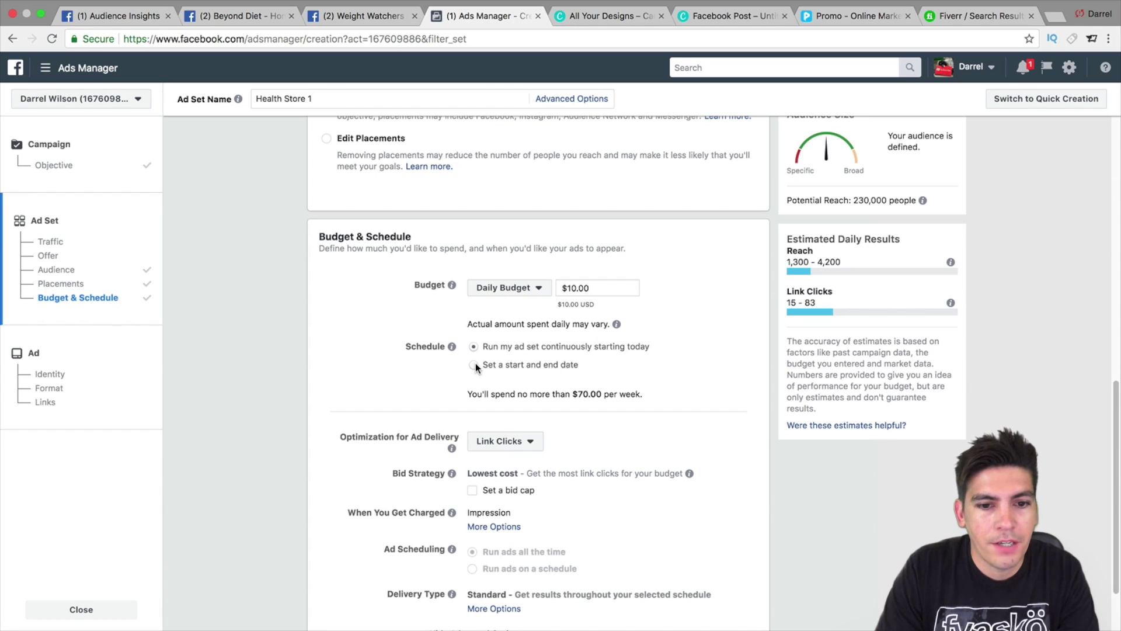
click(475, 364)
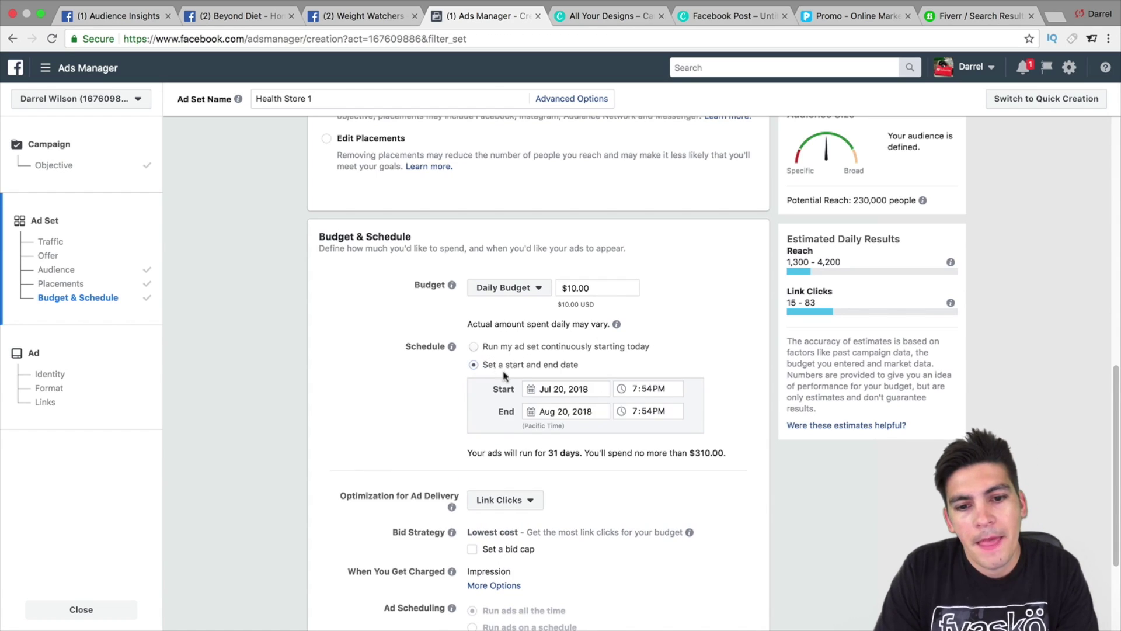
Review the weight loss audience's demographics and job titles in Audience Insights
click(121, 14)
click(440, 191)
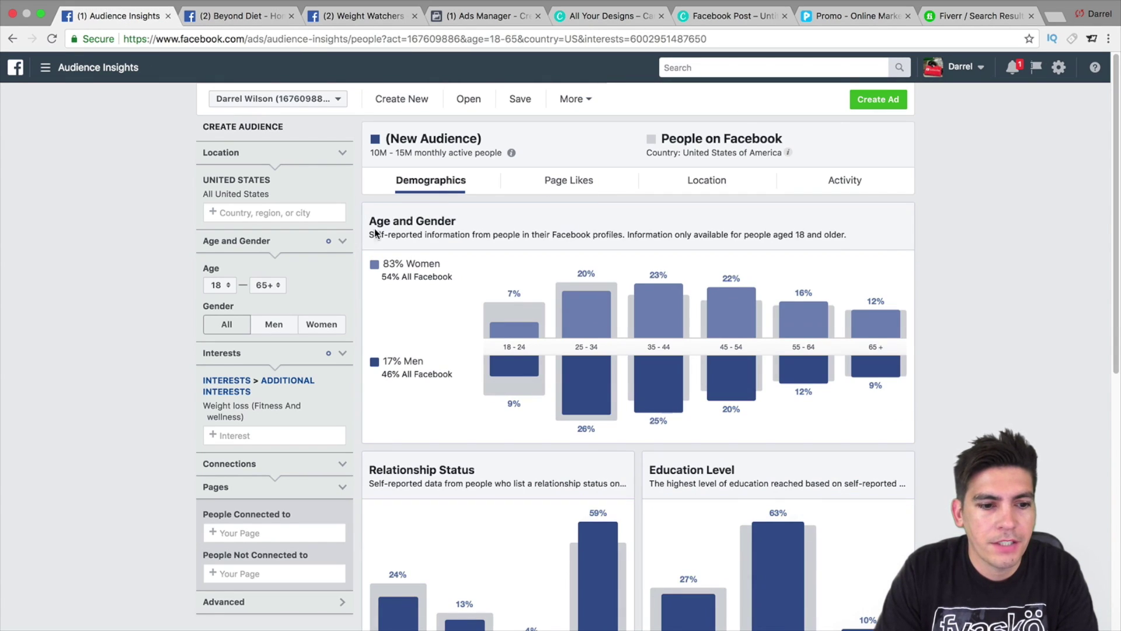
scroll(168, 278, down, 5)
scroll(168, 274, down, 4)
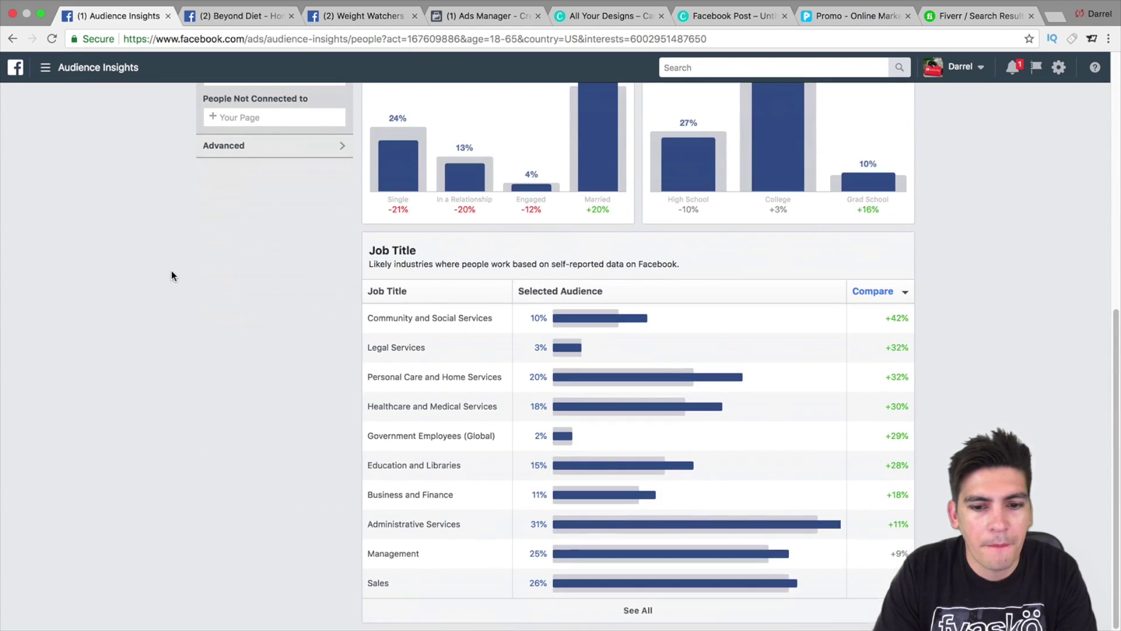
scroll(171, 271, up, 8)
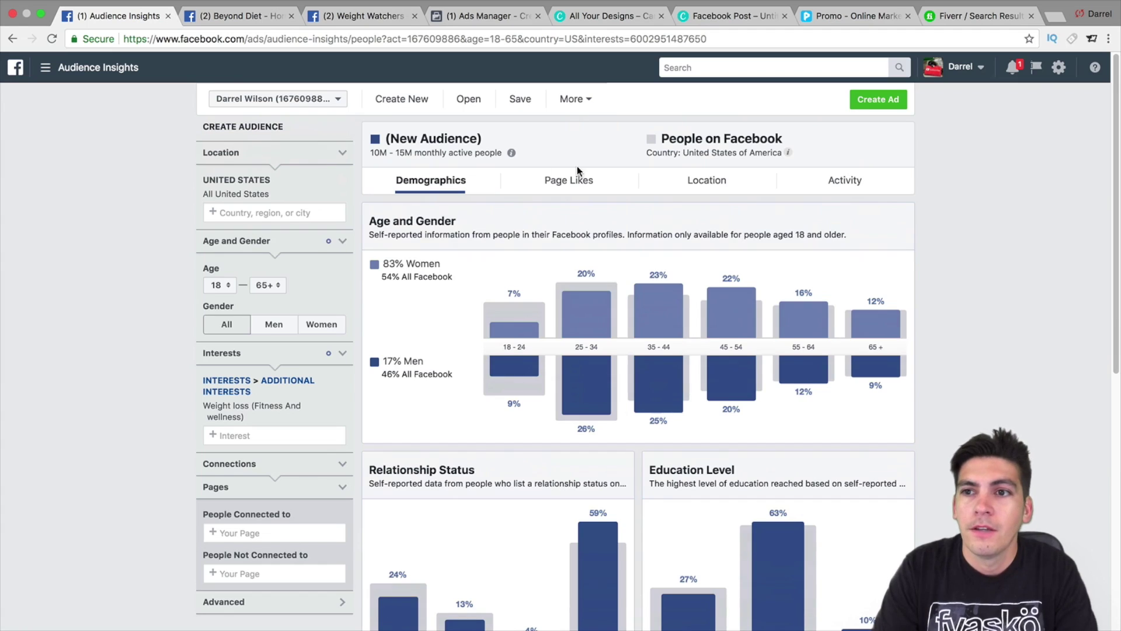
Leave Audience Insights for the ad account settings and check the frequently used advertising tools
click(1058, 67)
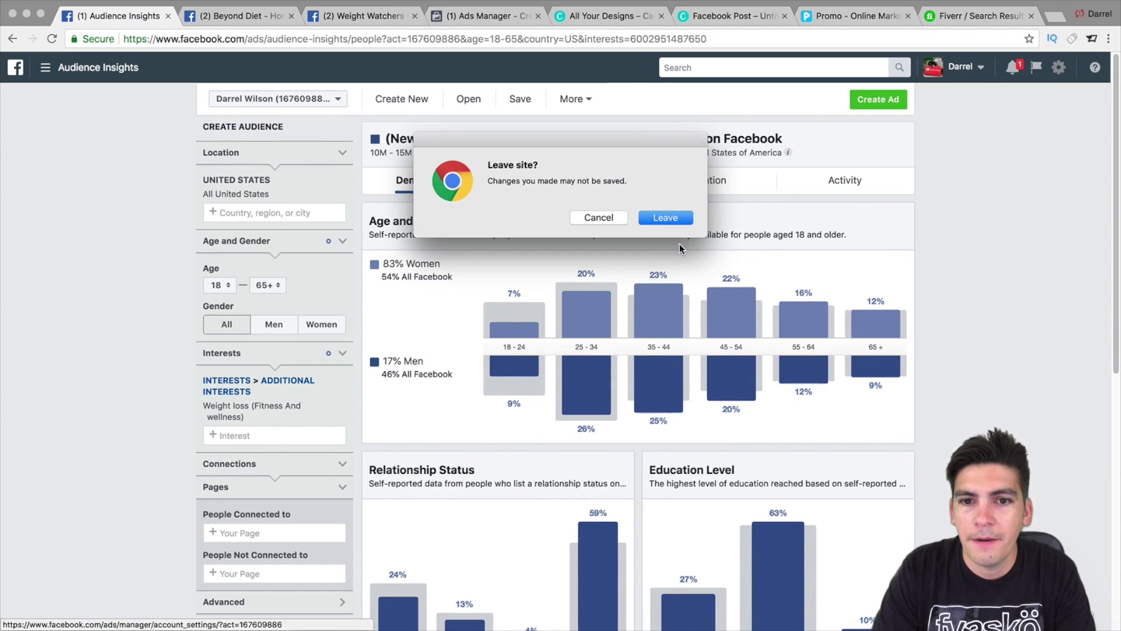
click(600, 218)
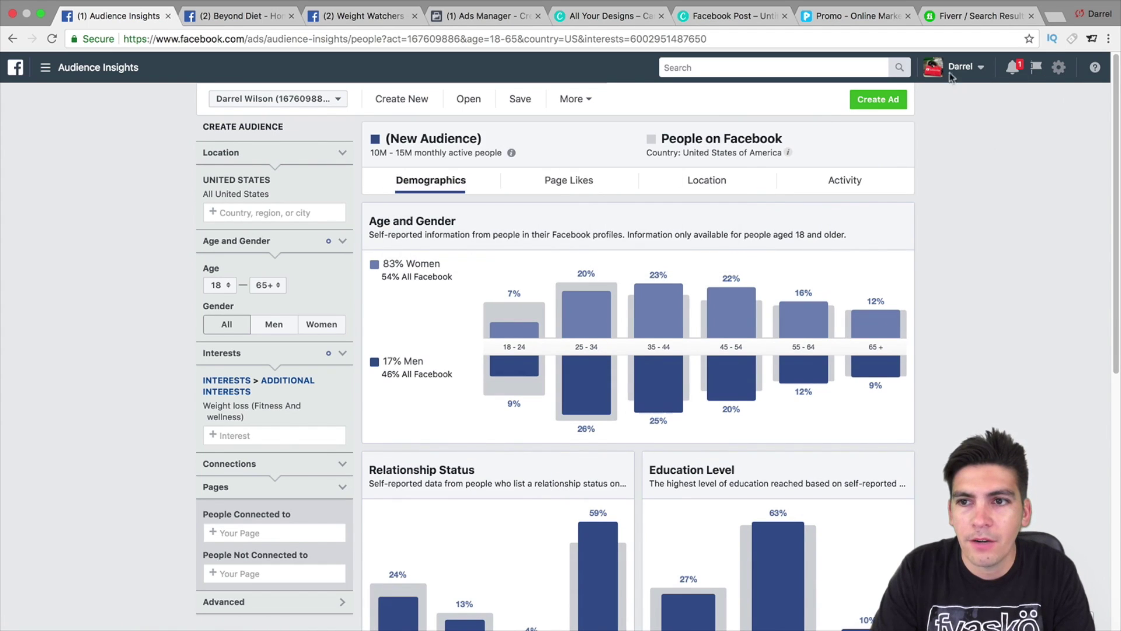
click(1057, 69)
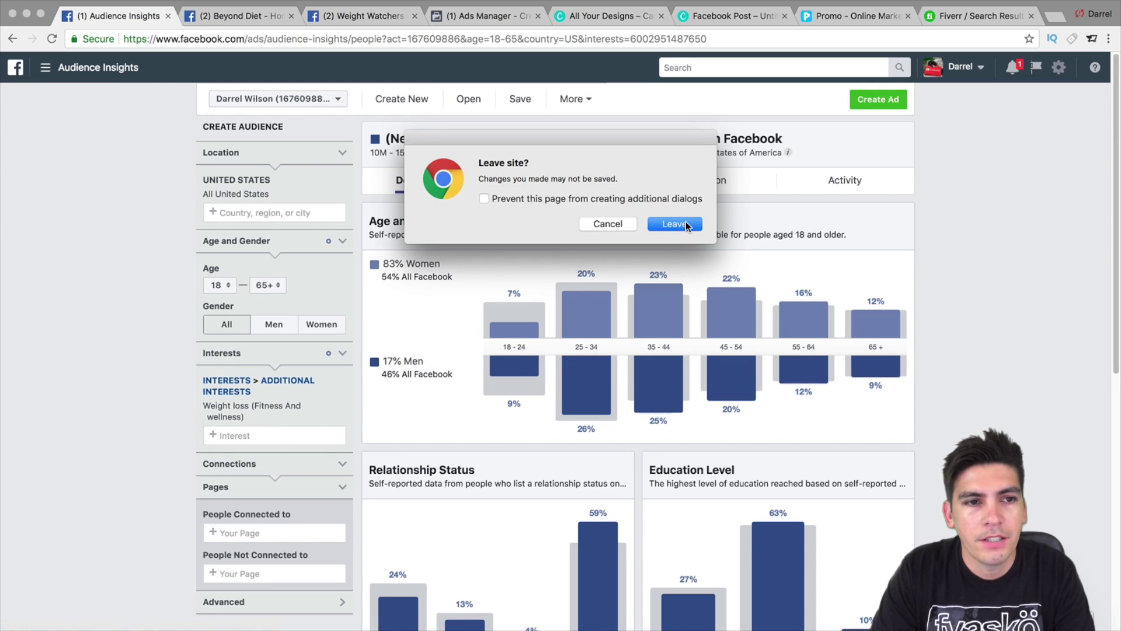
click(685, 224)
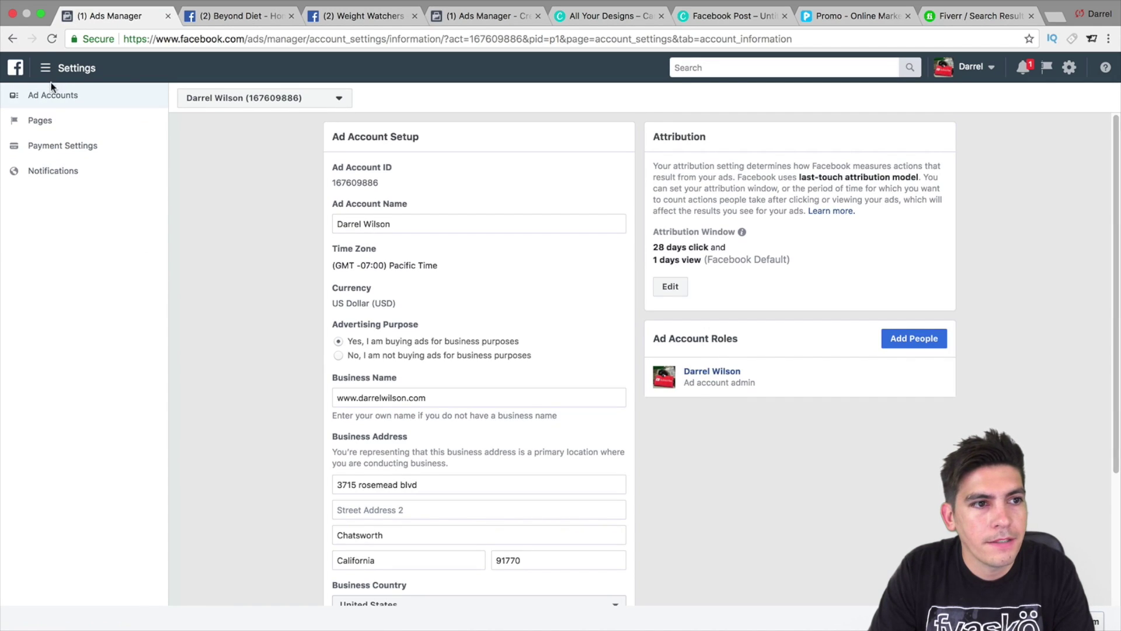
click(50, 69)
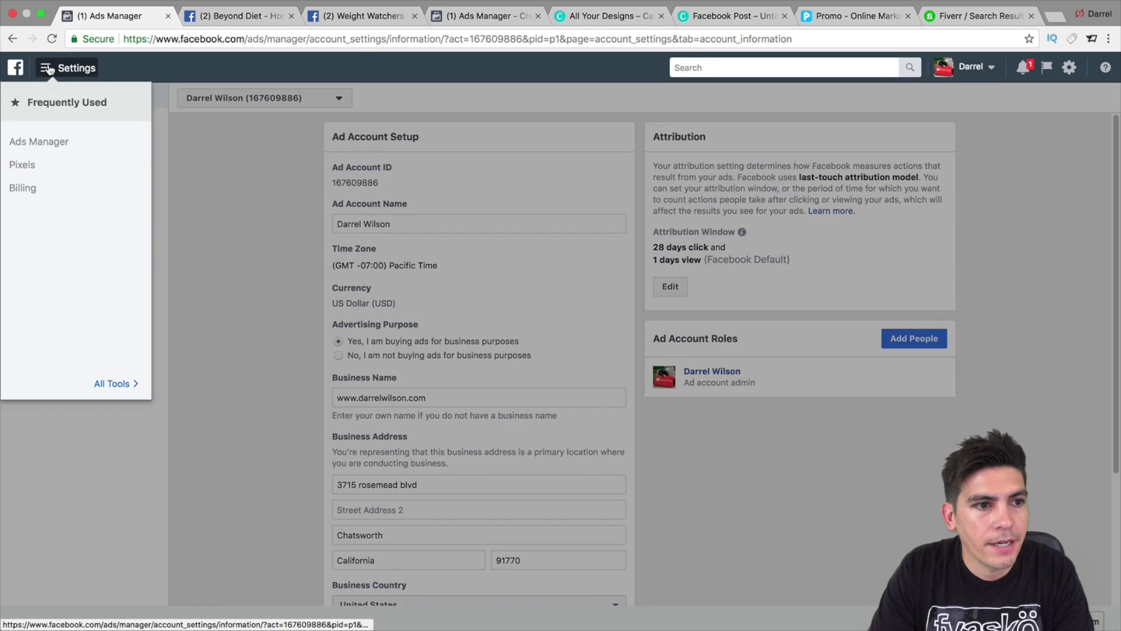
Go to the Facebook home page and open the active ad account's campaigns through Manage Ads
click(16, 68)
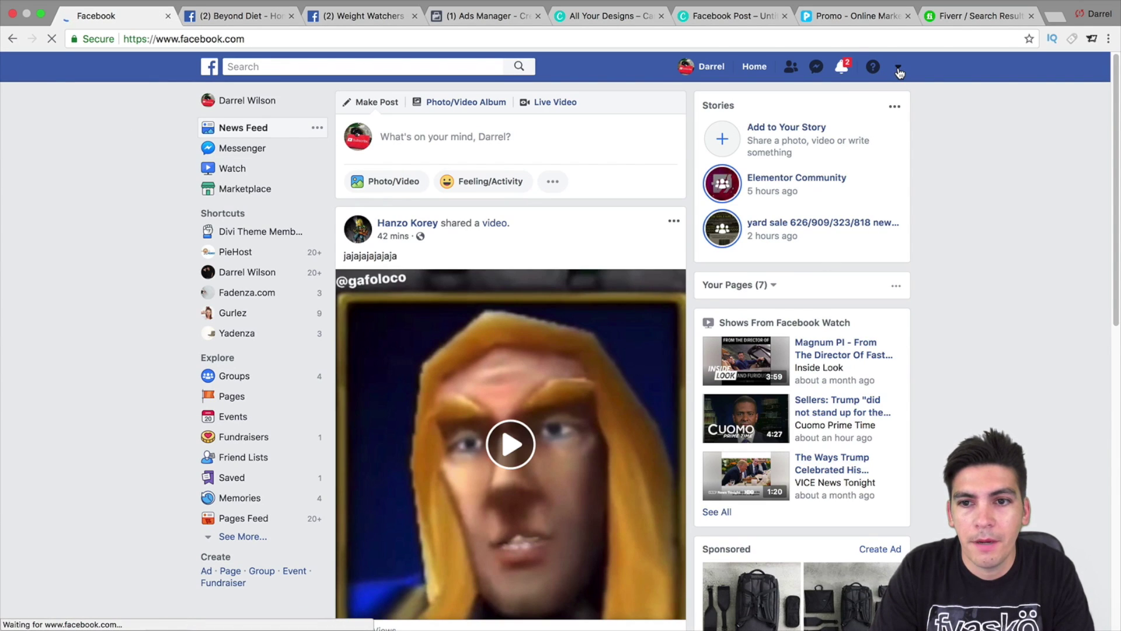
click(899, 68)
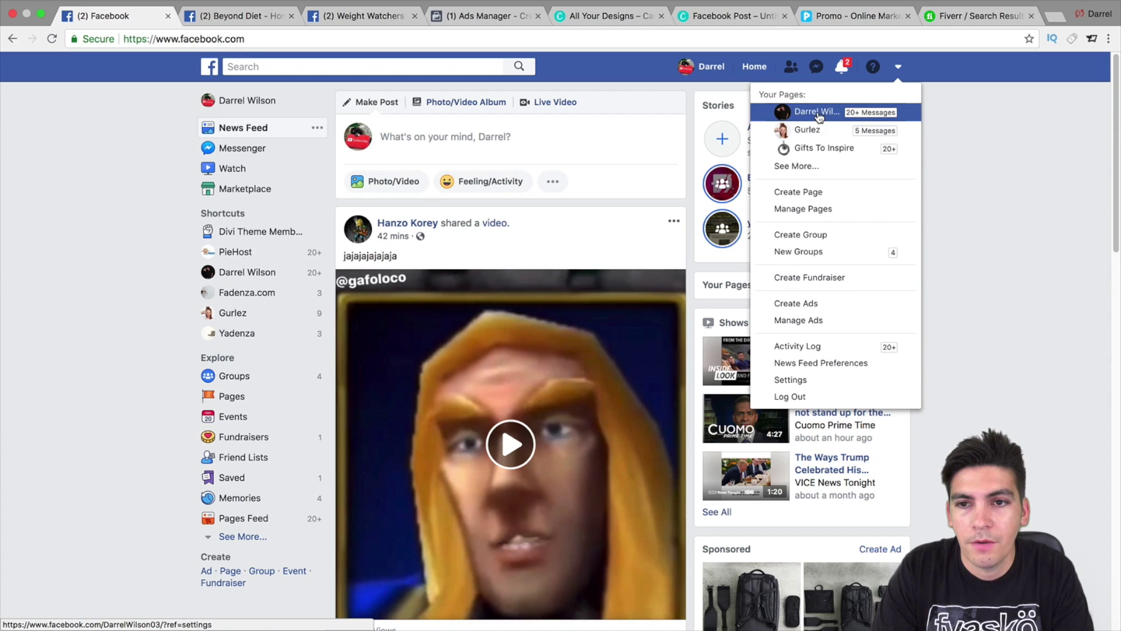
click(813, 111)
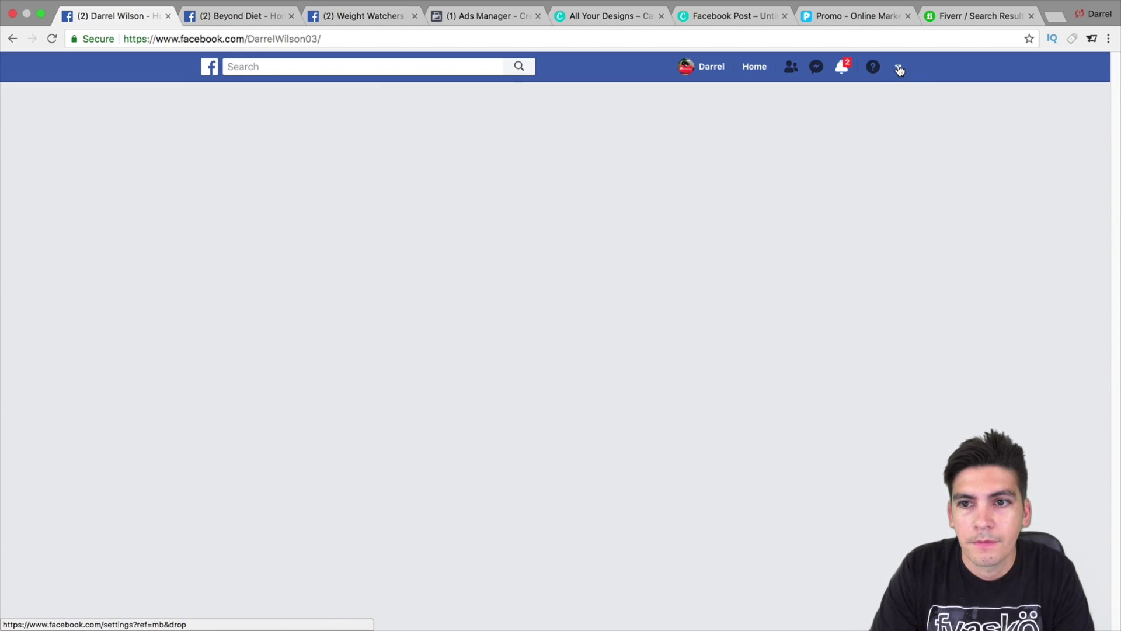
click(898, 67)
click(841, 320)
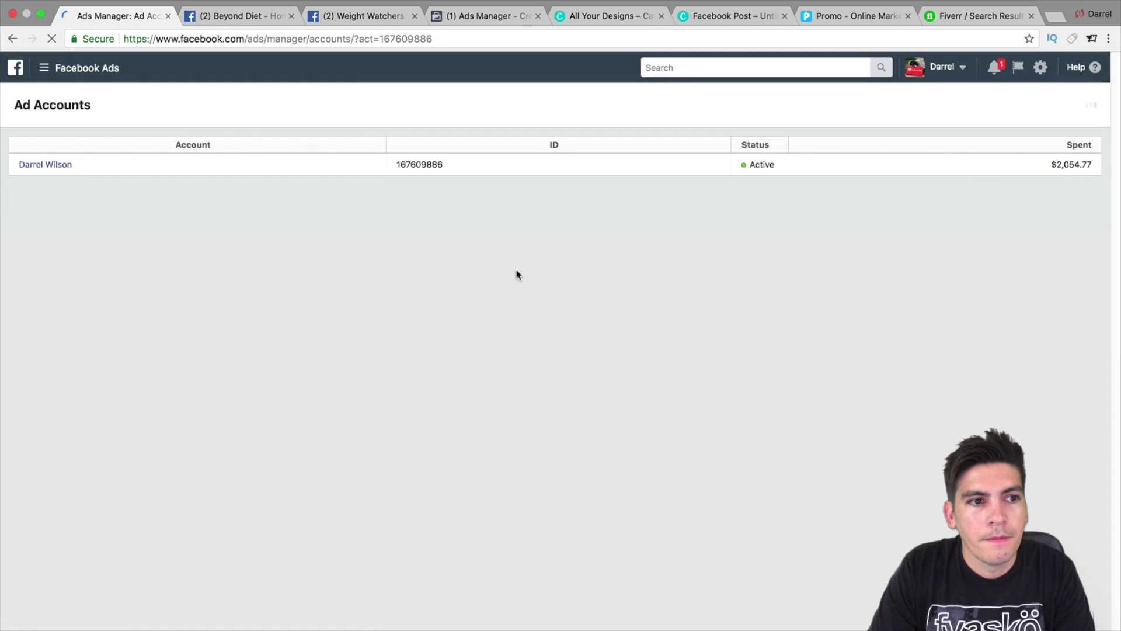
click(65, 166)
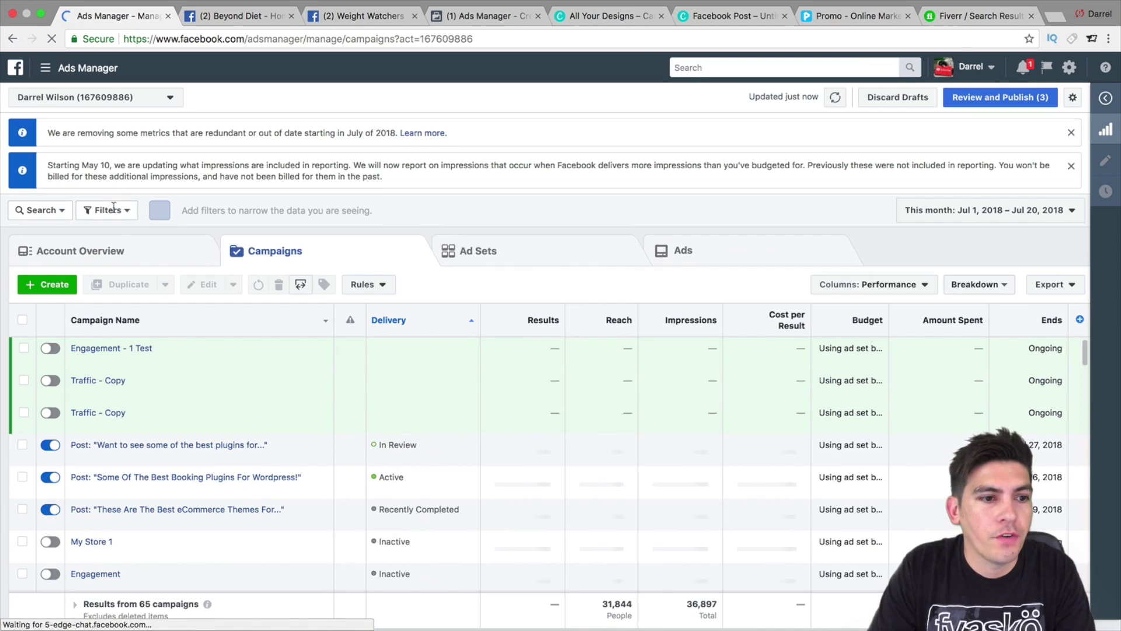
Review the age, gender and hourly performance charts in the ad account's overview
click(124, 252)
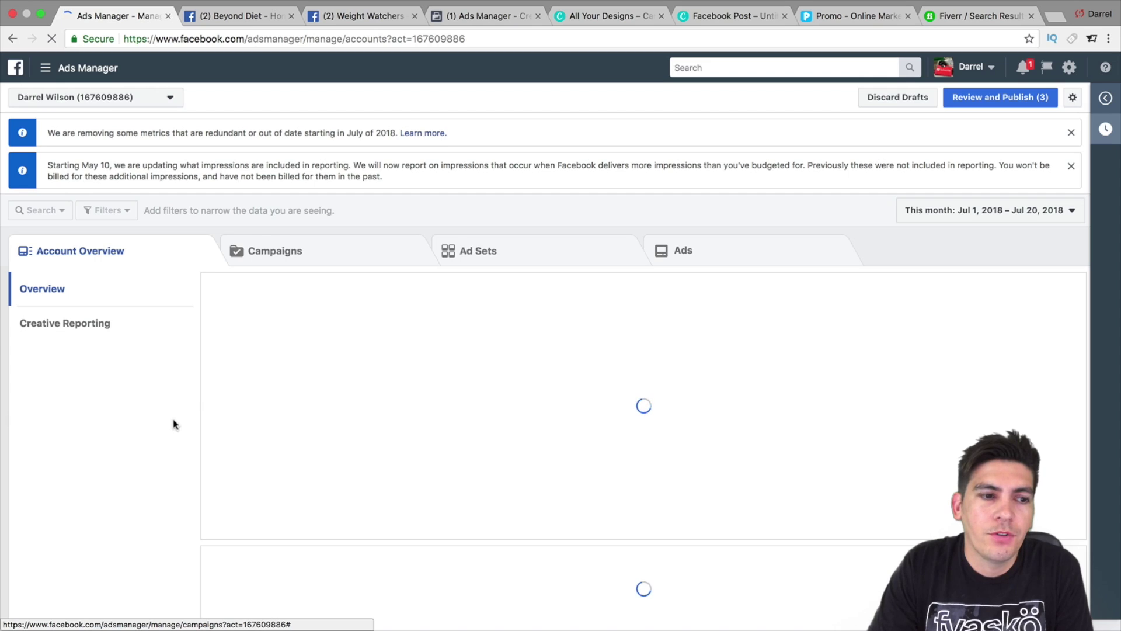
scroll(327, 406, down, 5)
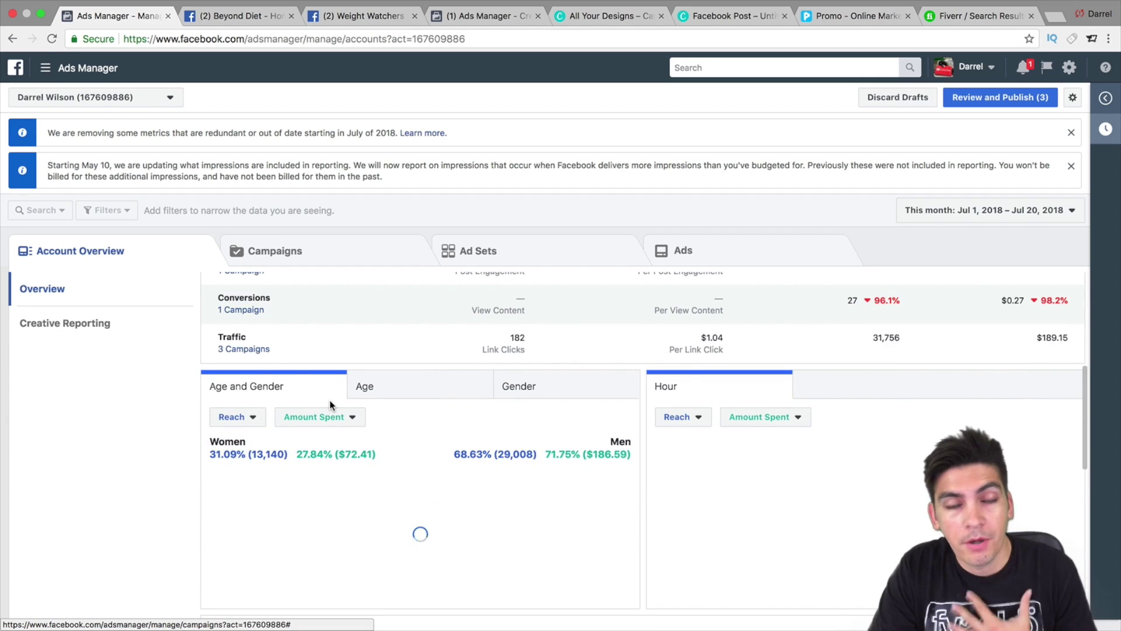
scroll(330, 401, down, 2)
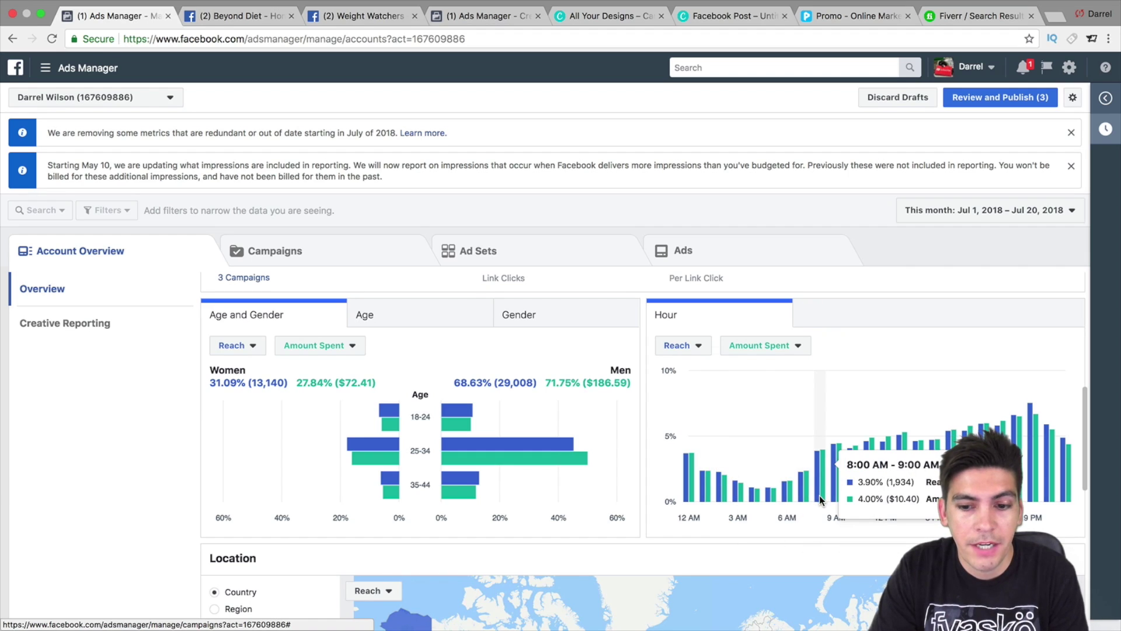
scroll(816, 491, down, 1)
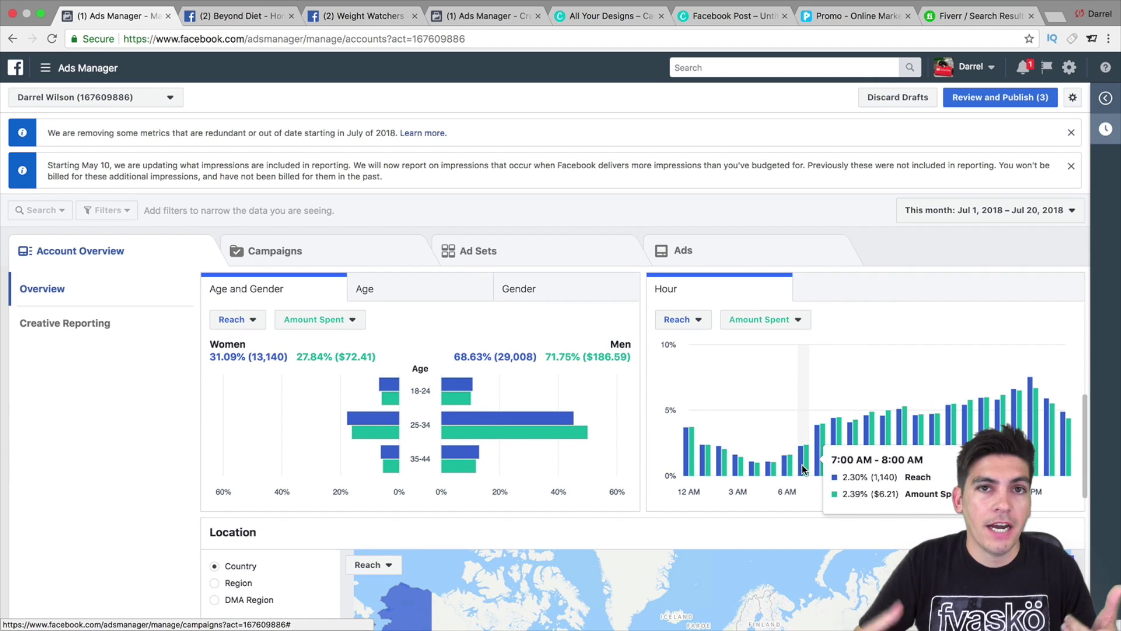
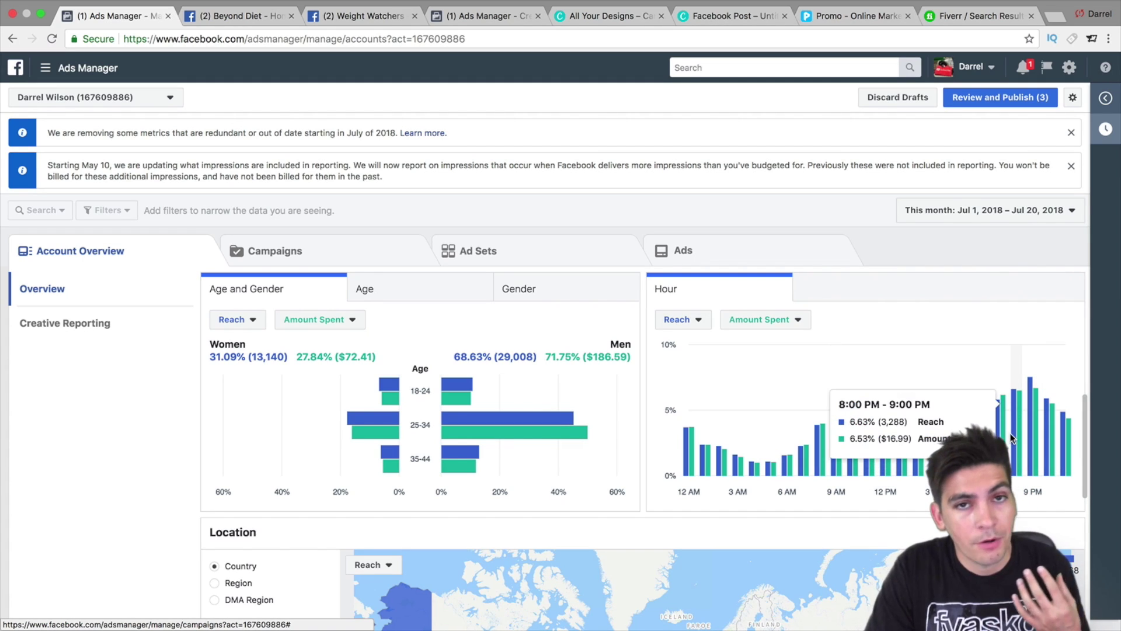
Return to the Health Store 1 ad set and review the optimization options for ad delivery
click(452, 23)
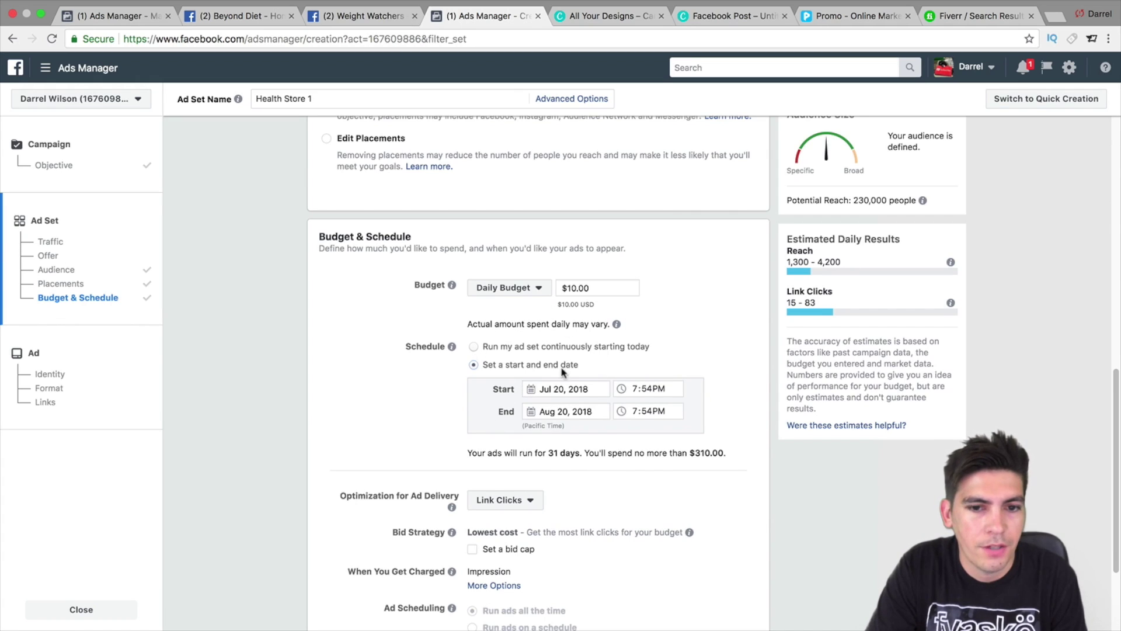
scroll(523, 386, down, 2)
scroll(523, 384, down, 2)
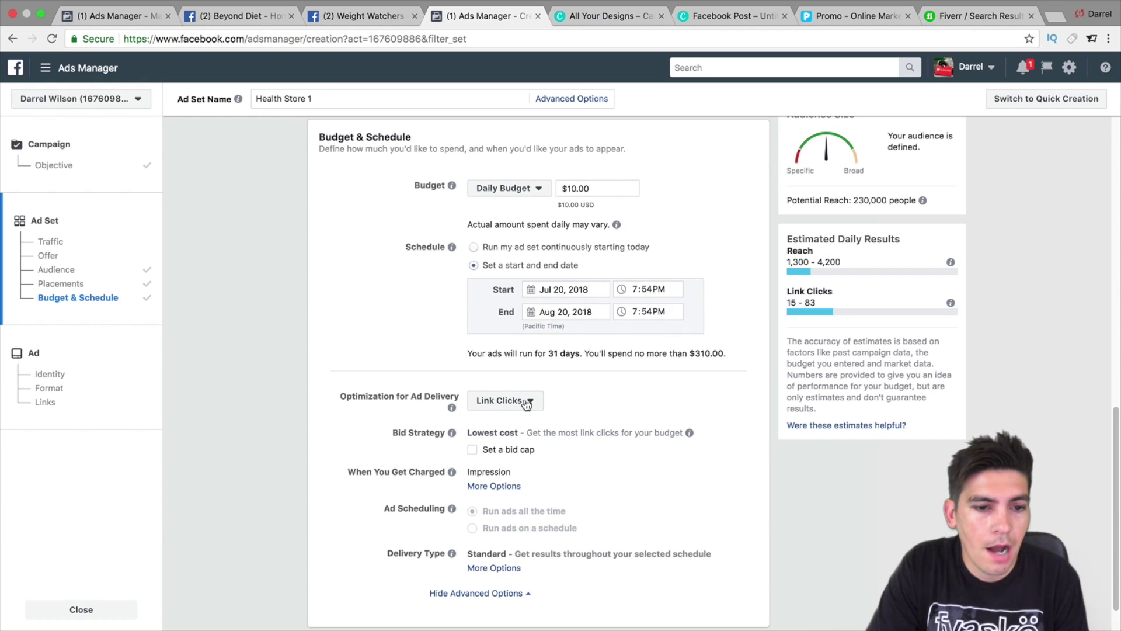
click(527, 402)
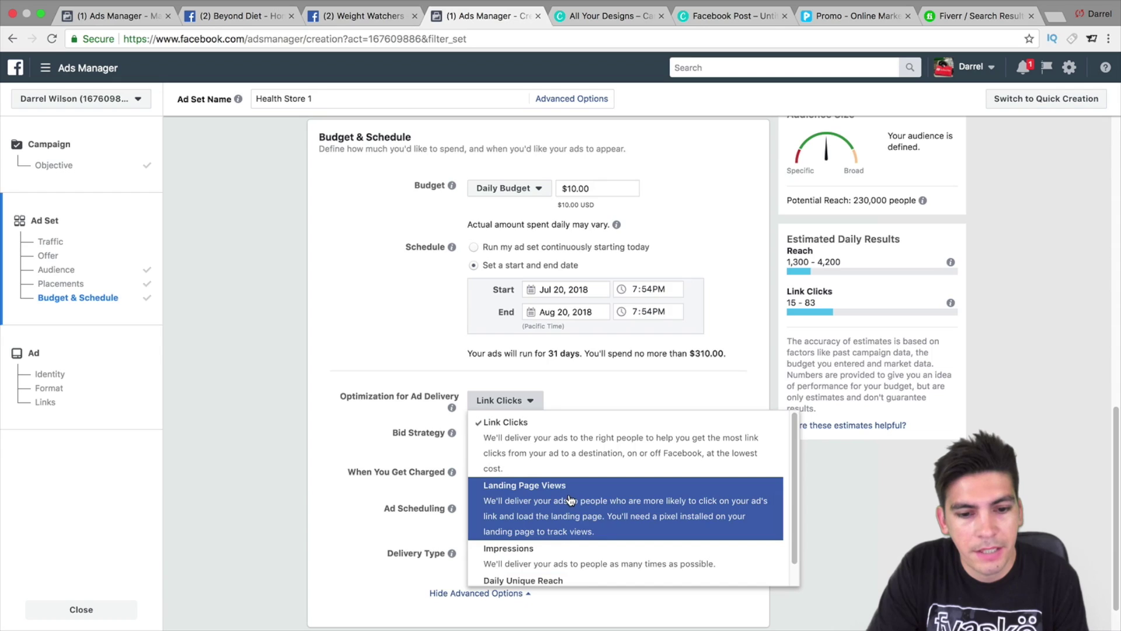
scroll(570, 500, down, 1)
click(314, 376)
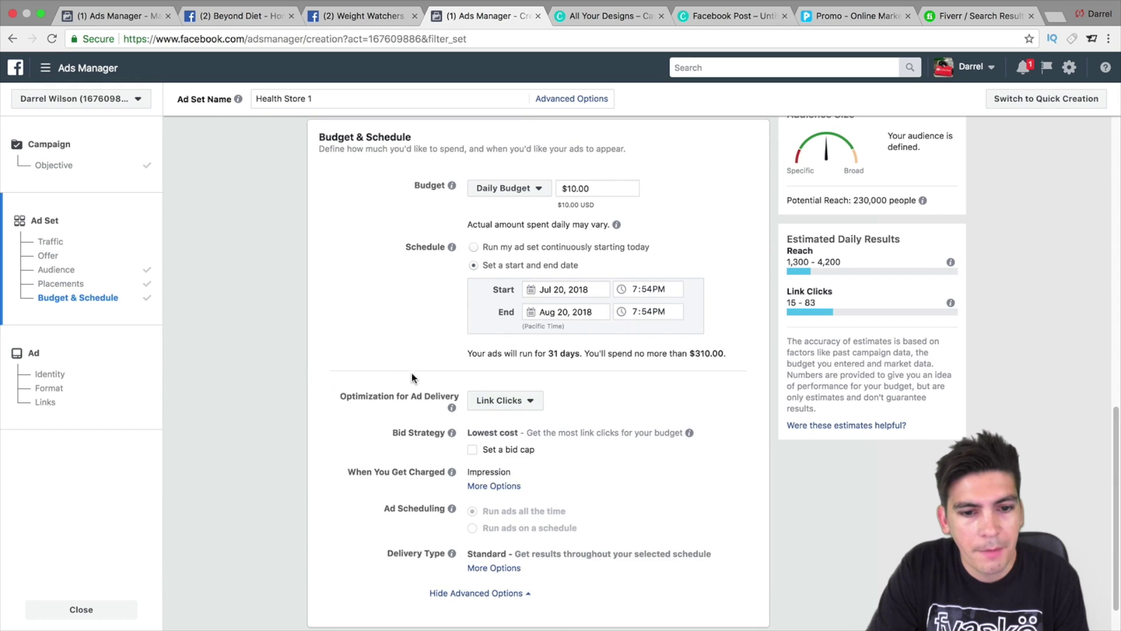
Try a $2.00 bid cap per link click on the Lowest cost bid strategy, and leave it disabled
scroll(408, 376, down, 1)
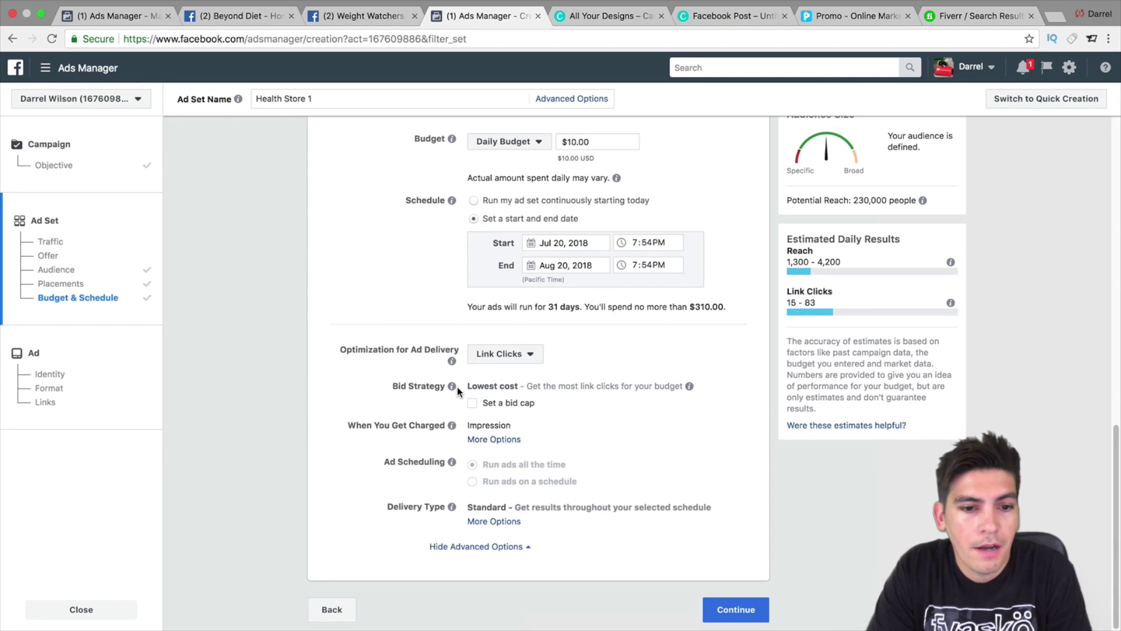
mouse_move(456, 387)
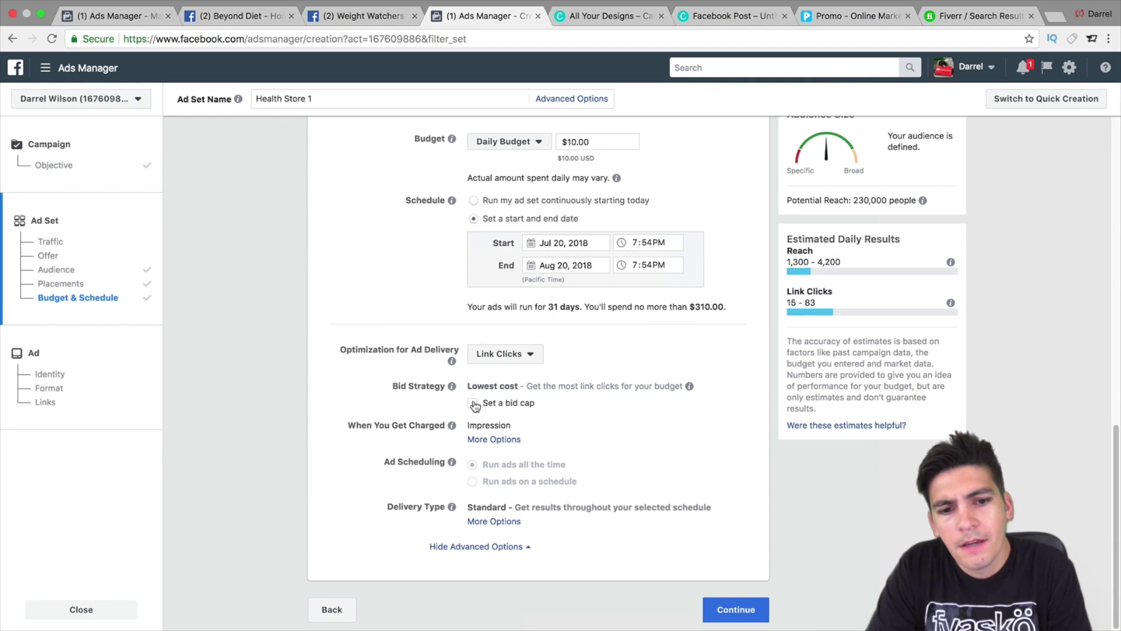
click(473, 403)
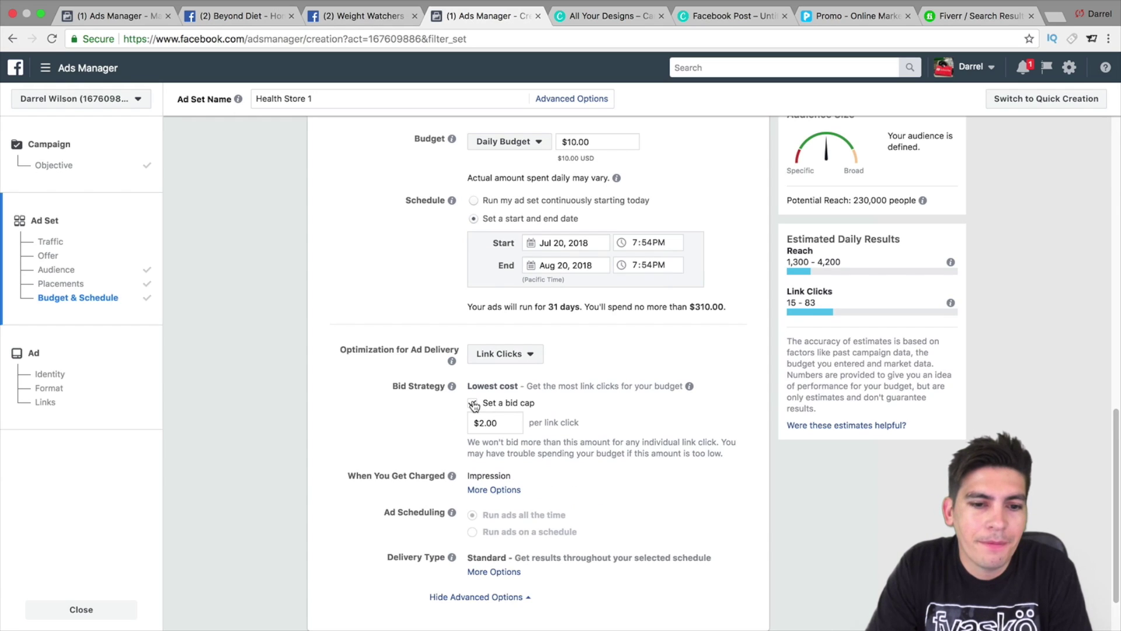
scroll(496, 386, down, 1)
click(509, 370)
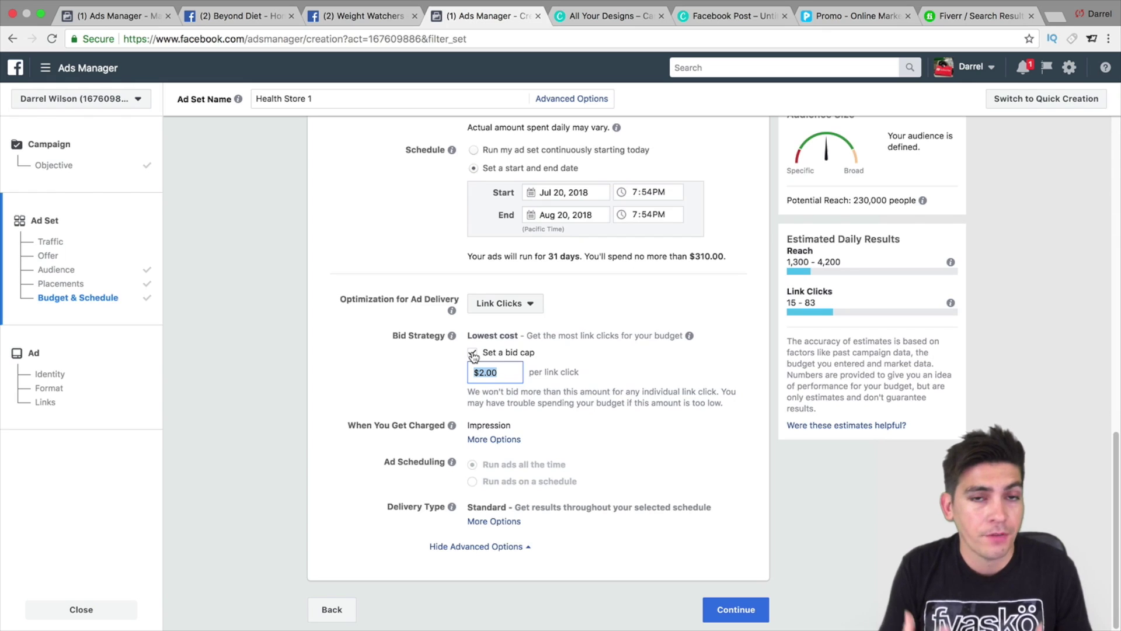
click(473, 353)
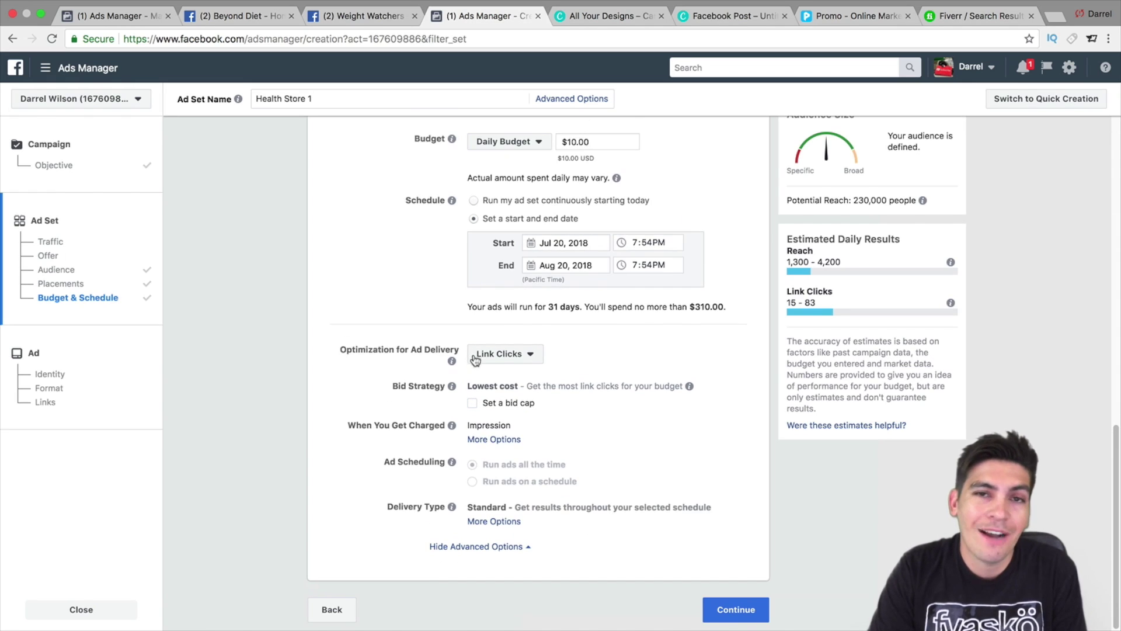
click(472, 403)
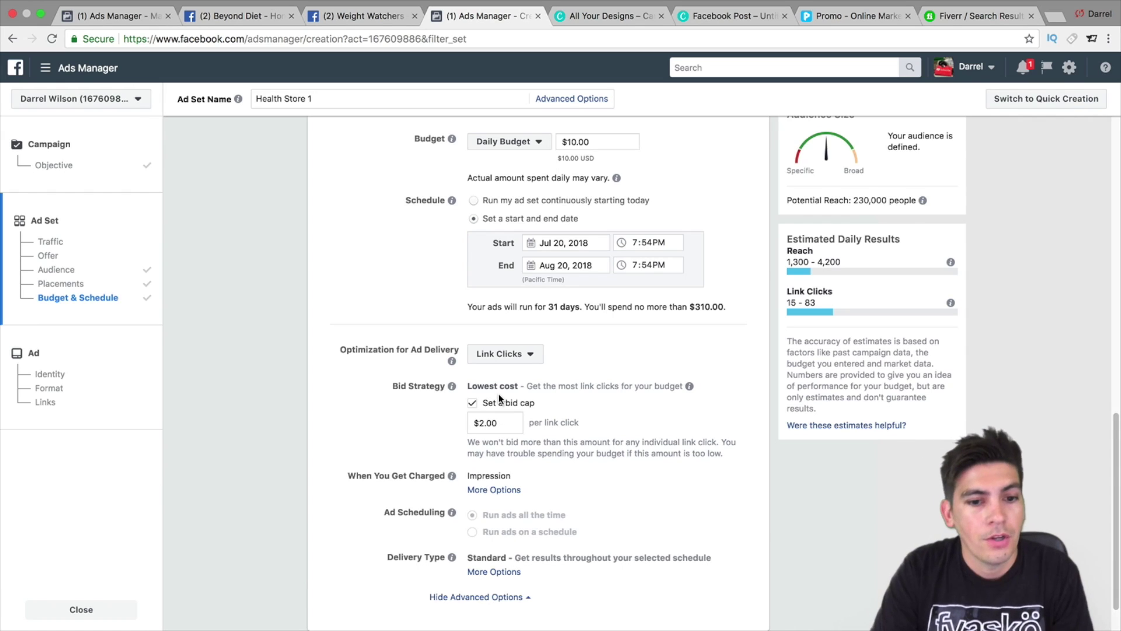
click(483, 405)
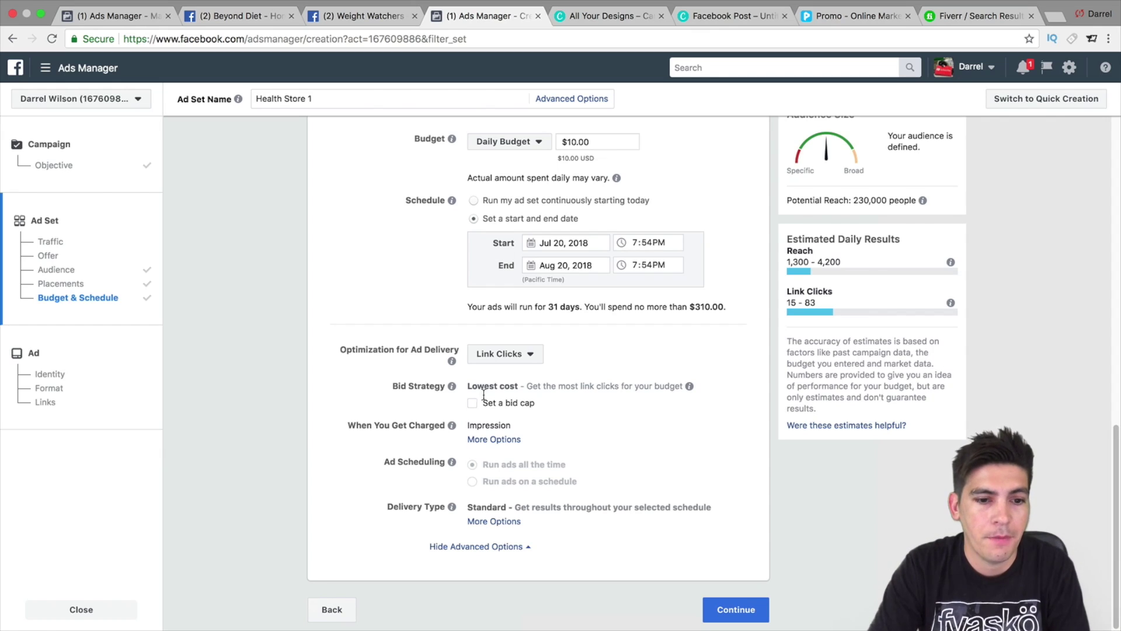
Set the ad set to be charged per Link Click (CPC) instead of per impression
click(491, 441)
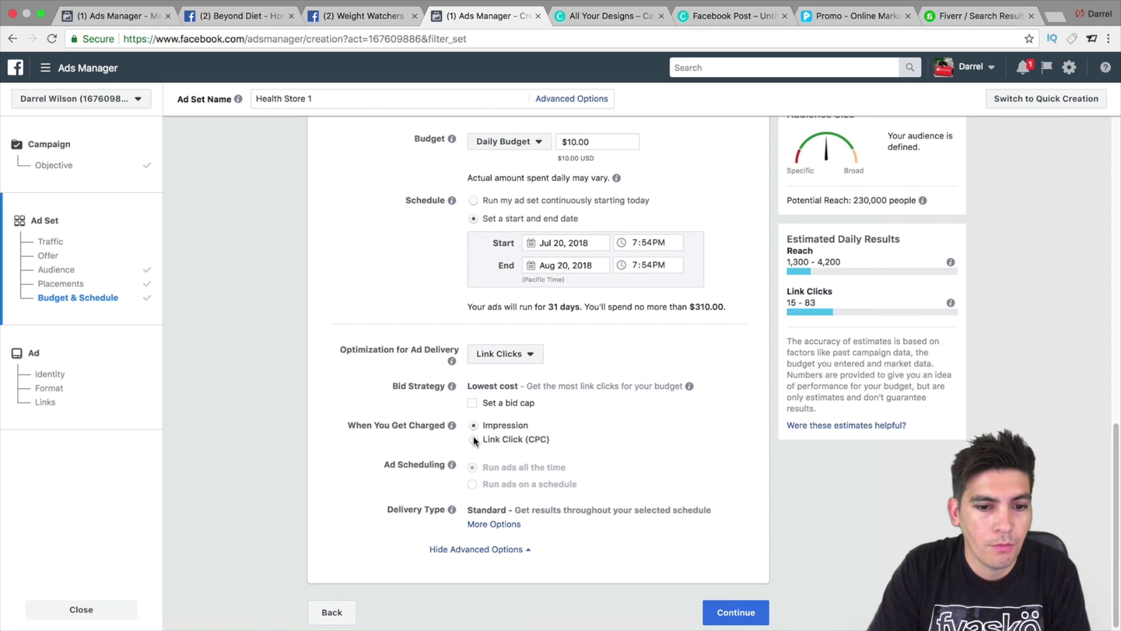
click(474, 440)
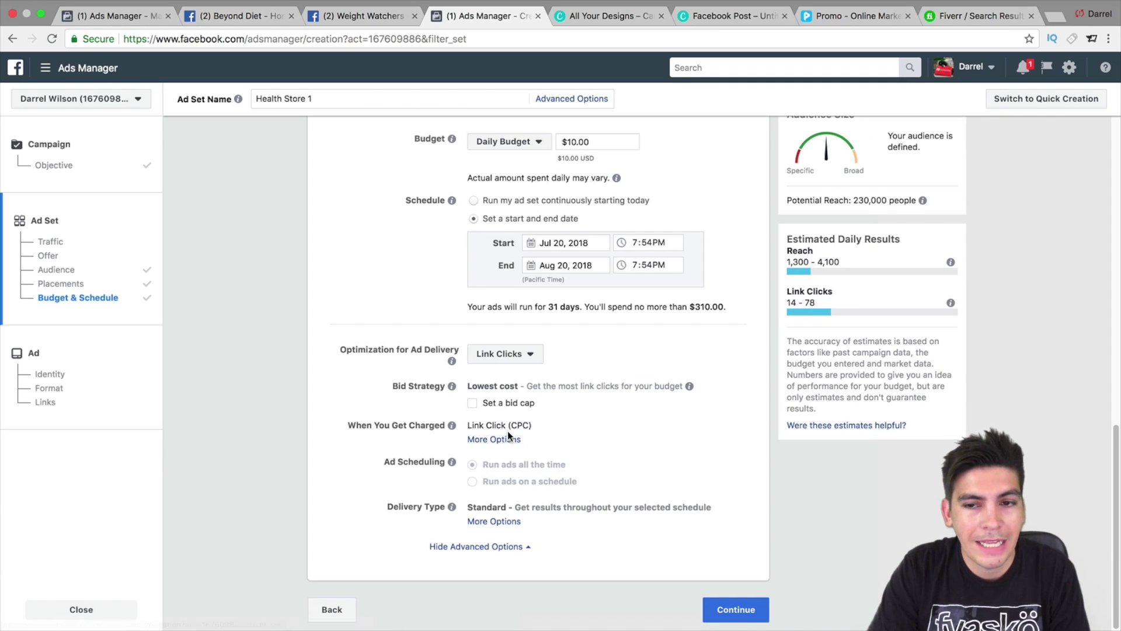
click(498, 439)
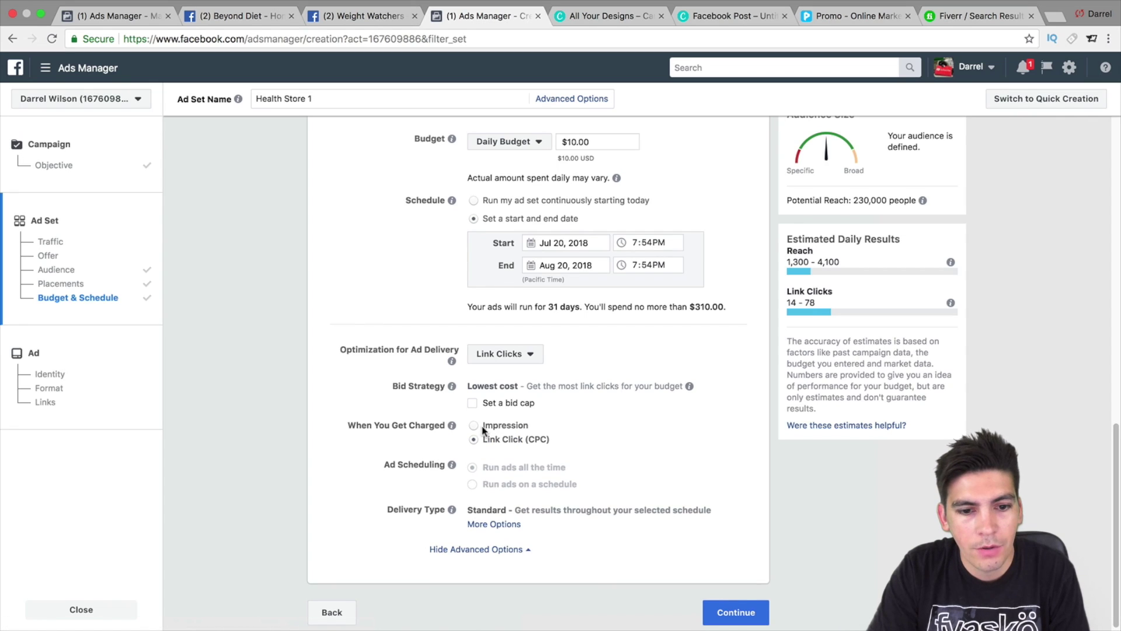
click(475, 426)
mouse_move(452, 427)
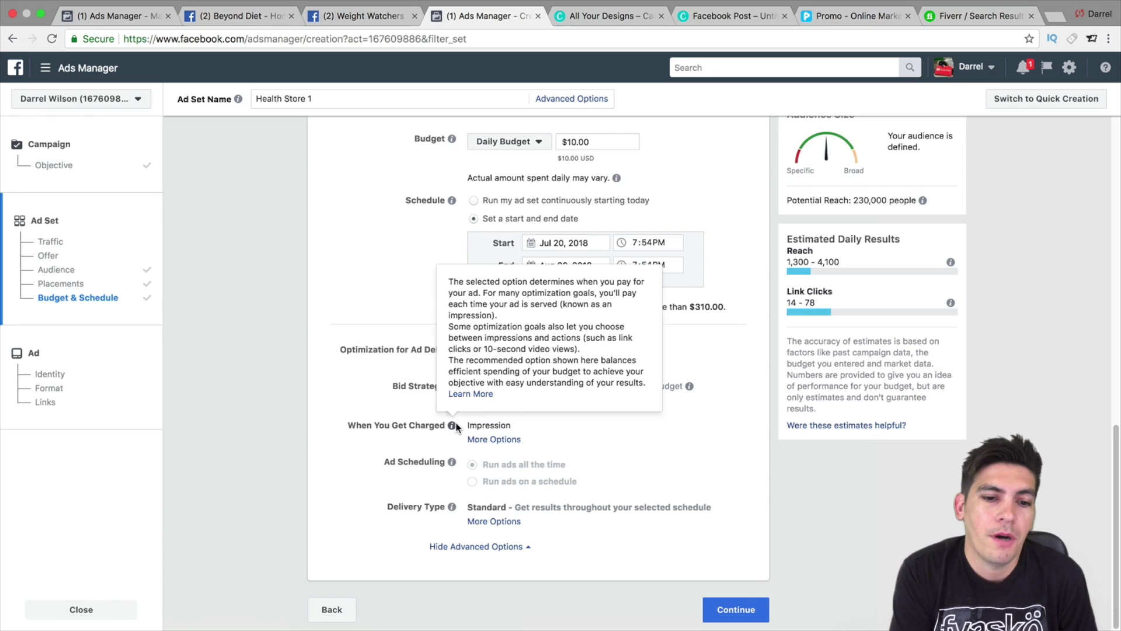
click(493, 439)
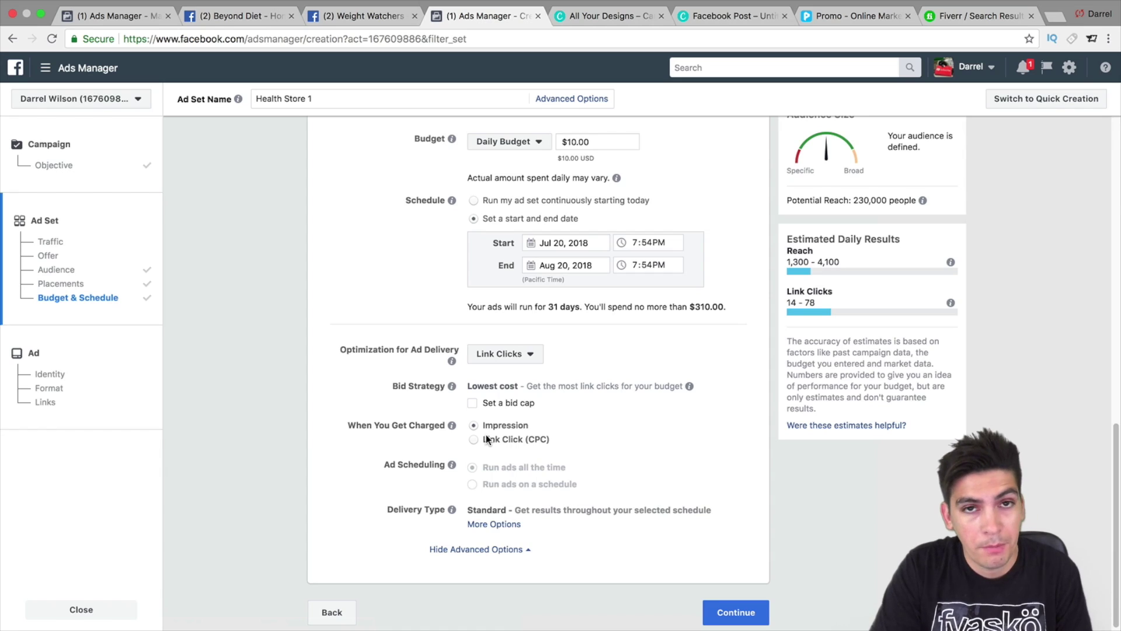
click(483, 440)
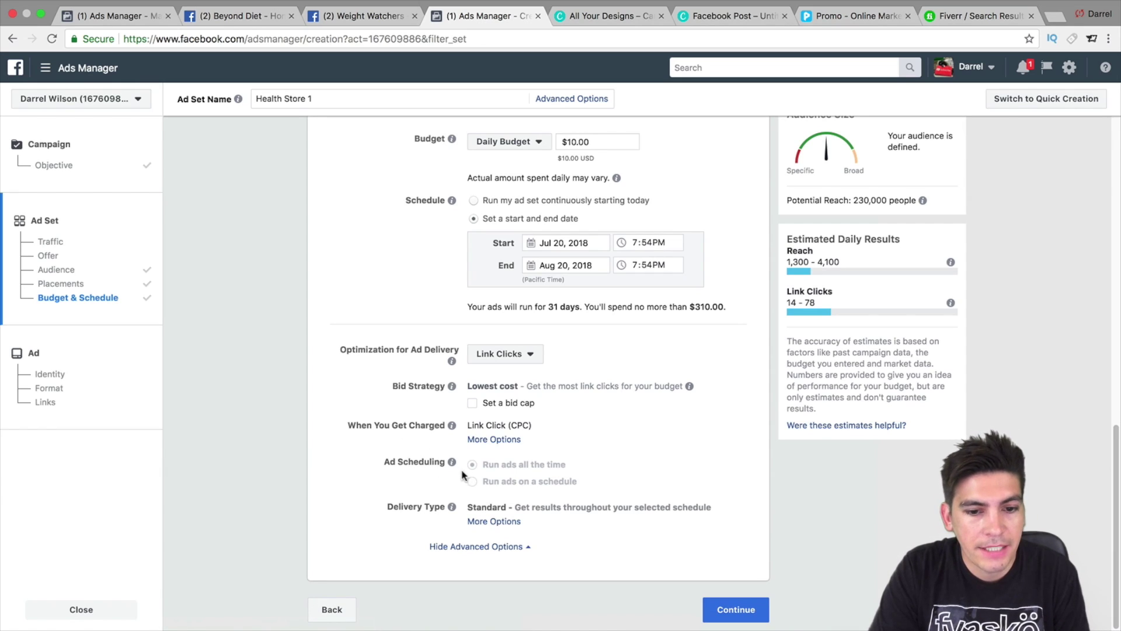
Try Accelerated delivery with the bid cap enabled, and return to Standard delivery without a bid cap
mouse_move(473, 482)
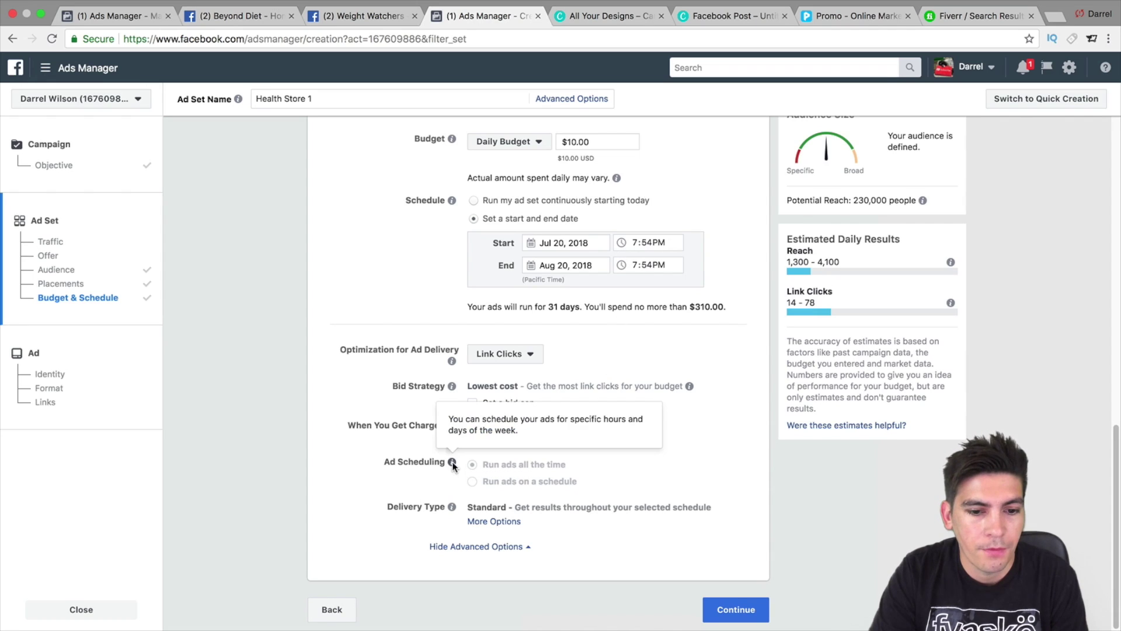
click(490, 522)
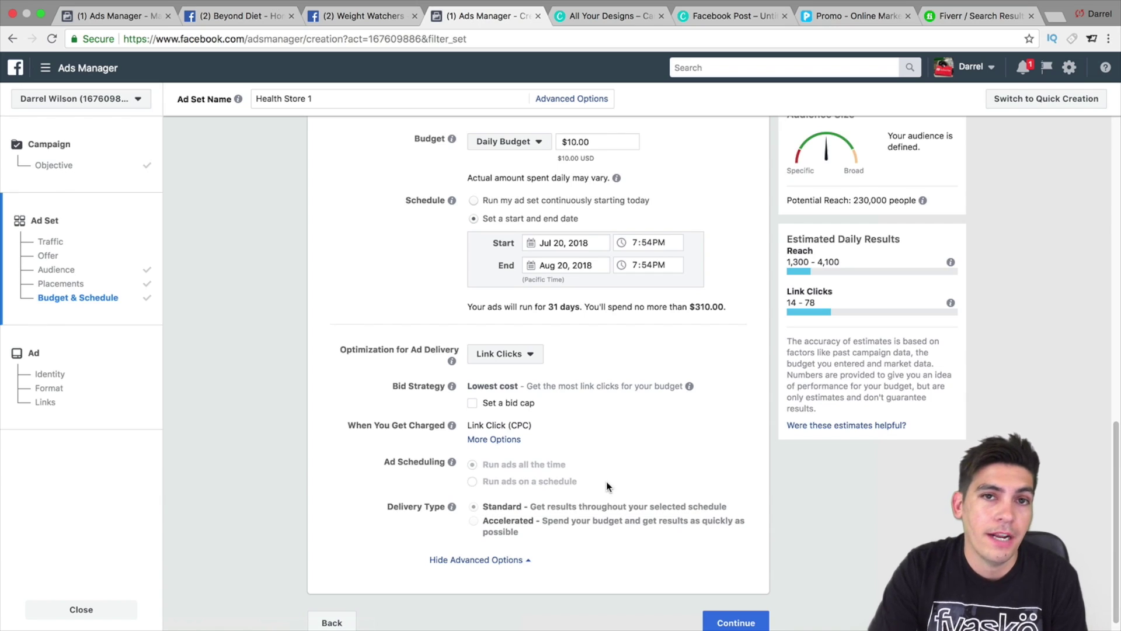
mouse_move(505, 522)
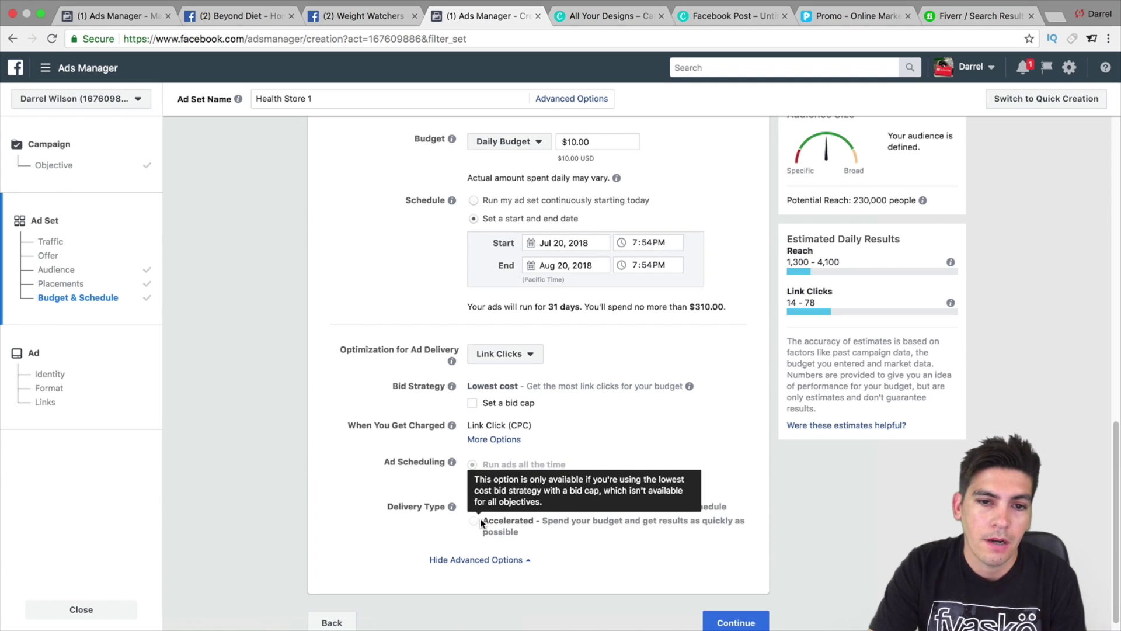
click(473, 404)
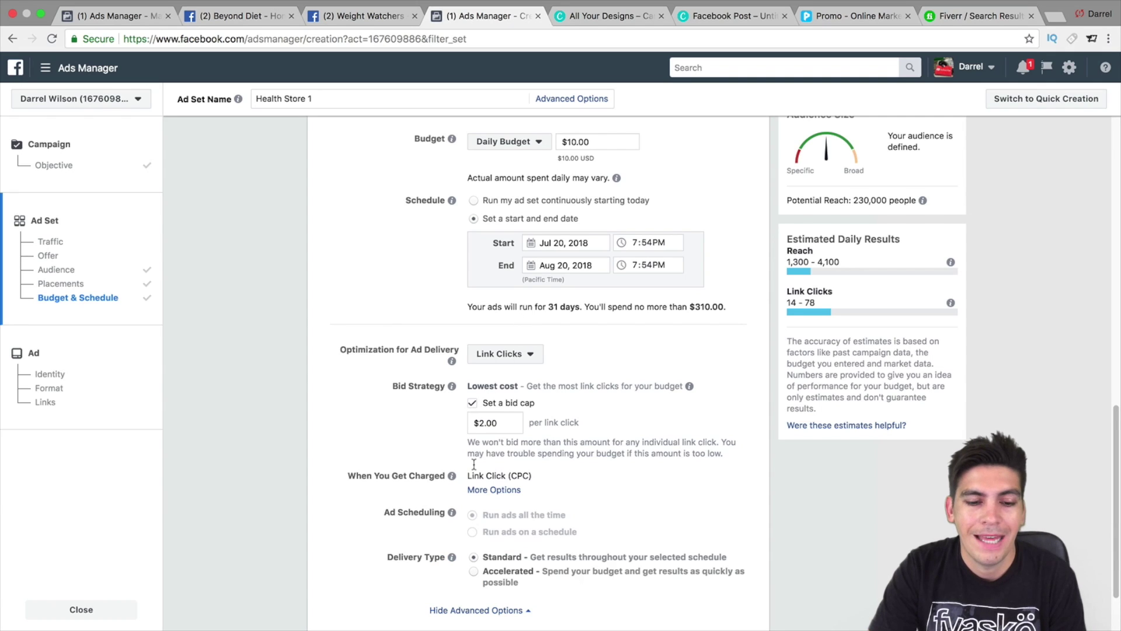
click(474, 571)
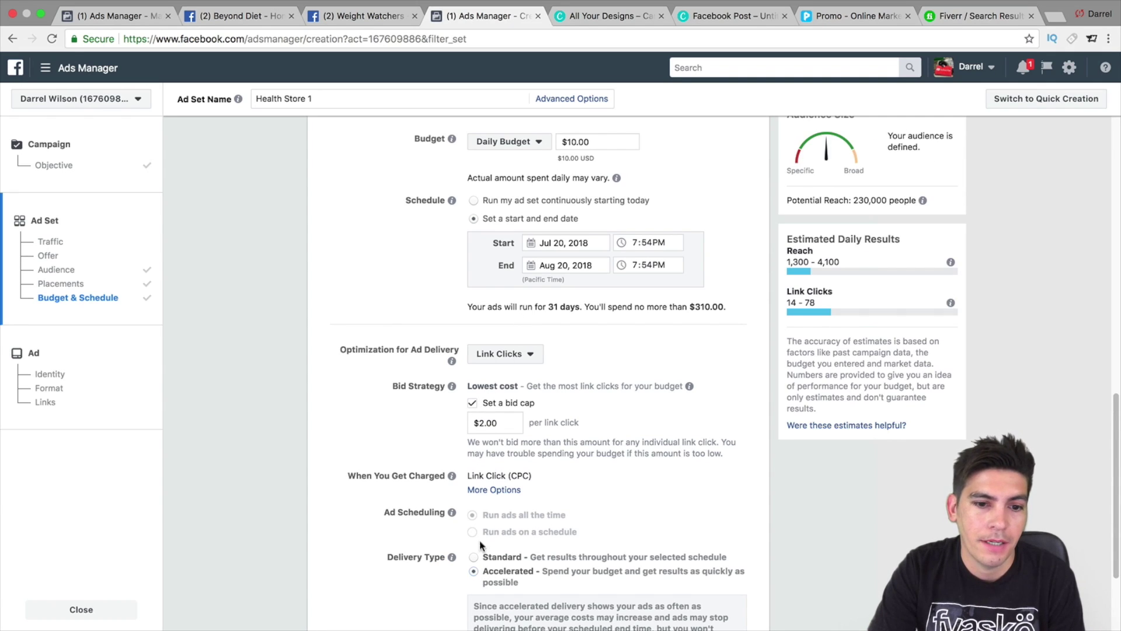
click(478, 404)
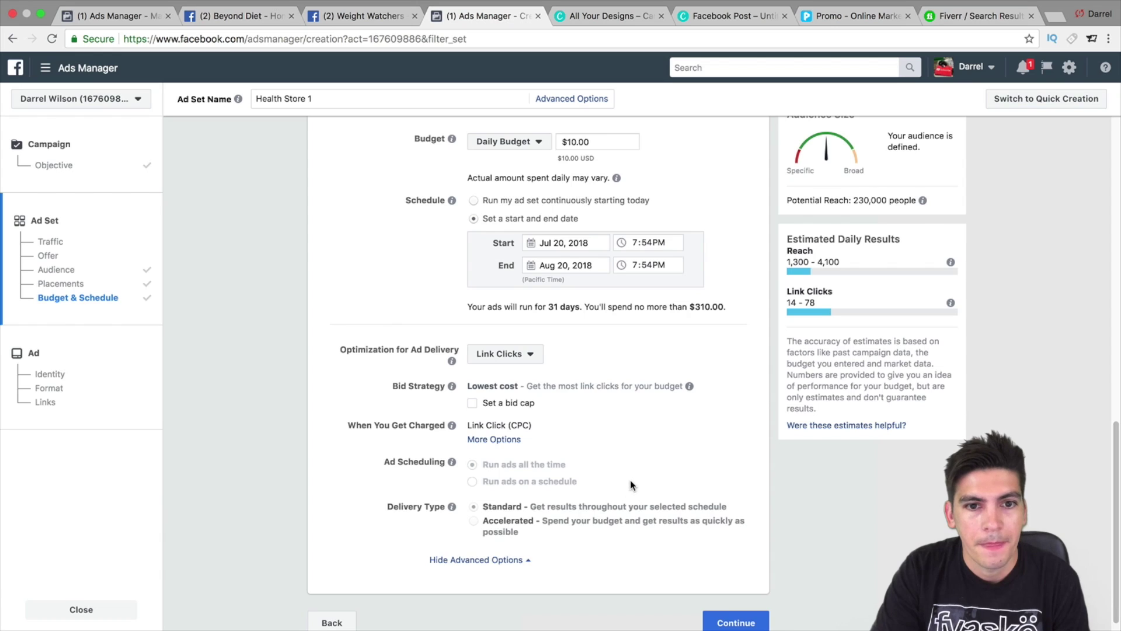
Continue from the ad set to the ad and choose the Single Image format
scroll(630, 482, up, 15)
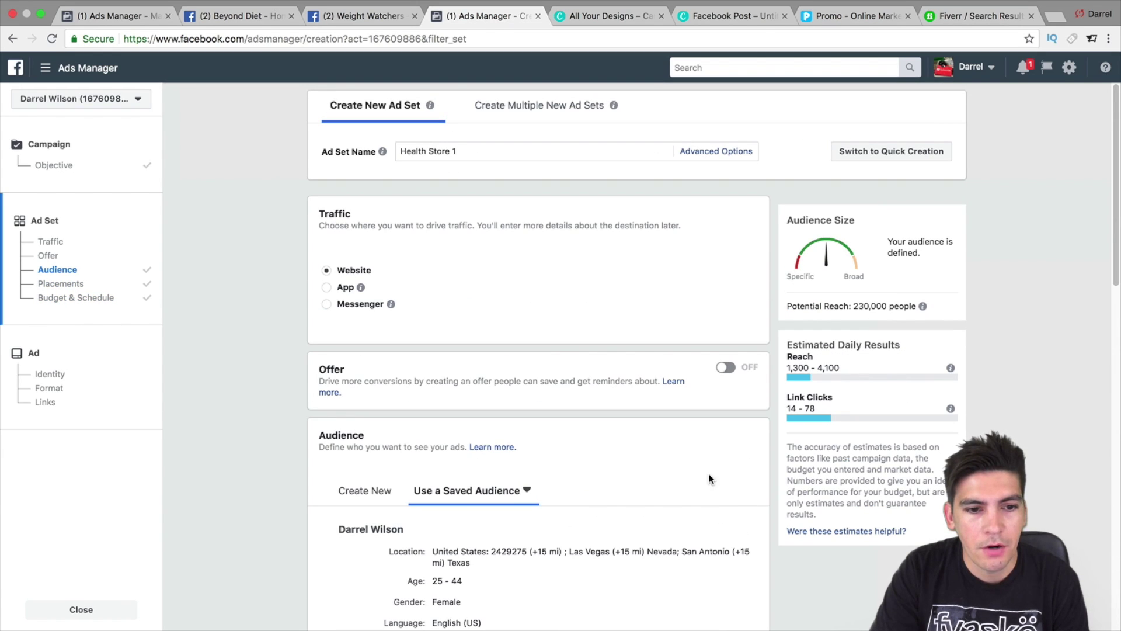
drag(1119, 243, 1119, 528)
click(748, 611)
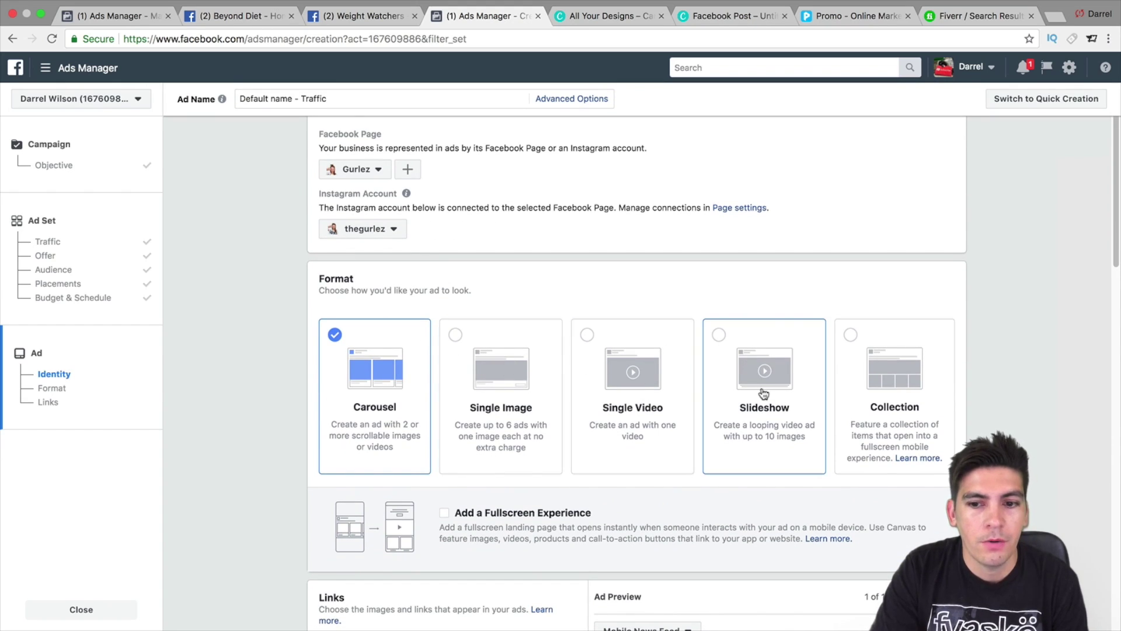
click(500, 373)
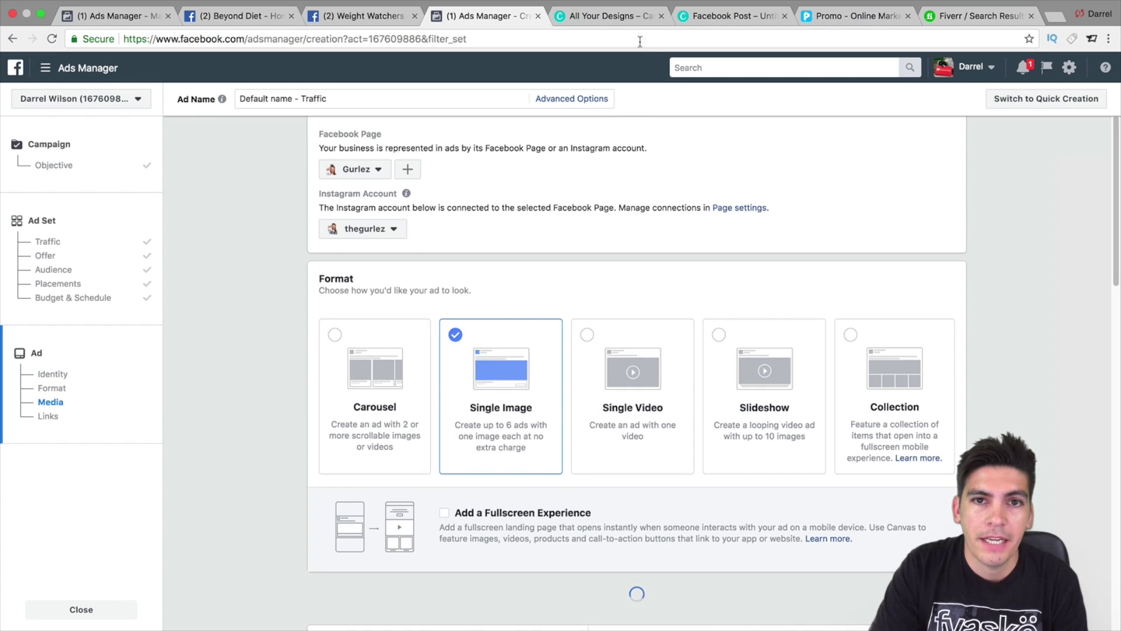
Switch to Canva, download the 20% Sale Facebook post design as a PNG and dismiss the team invitation
click(712, 19)
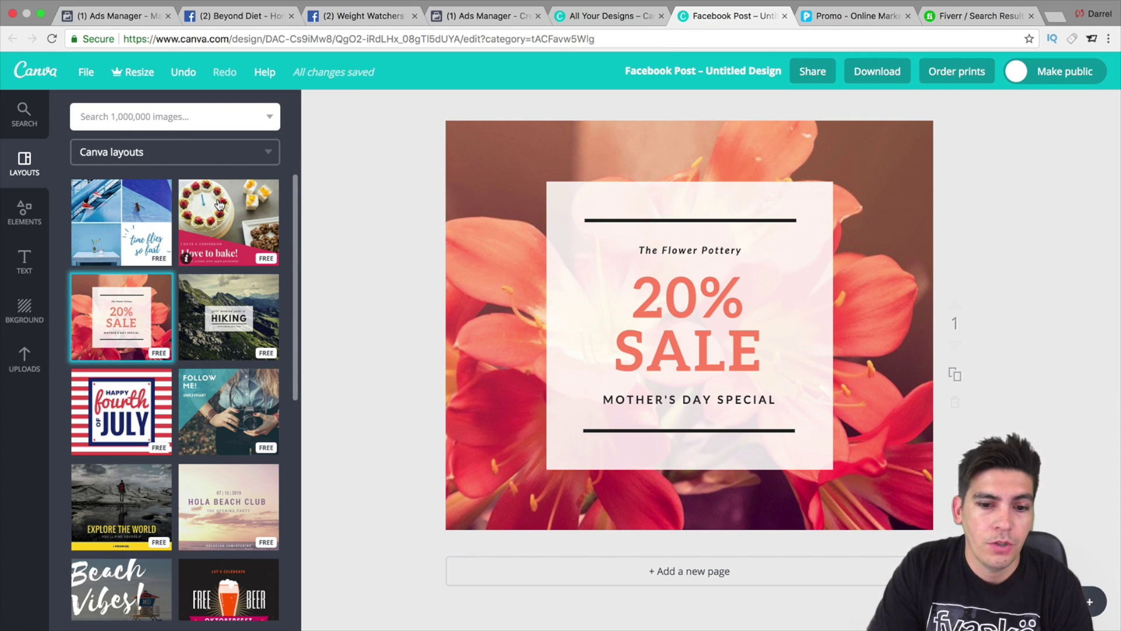
click(875, 70)
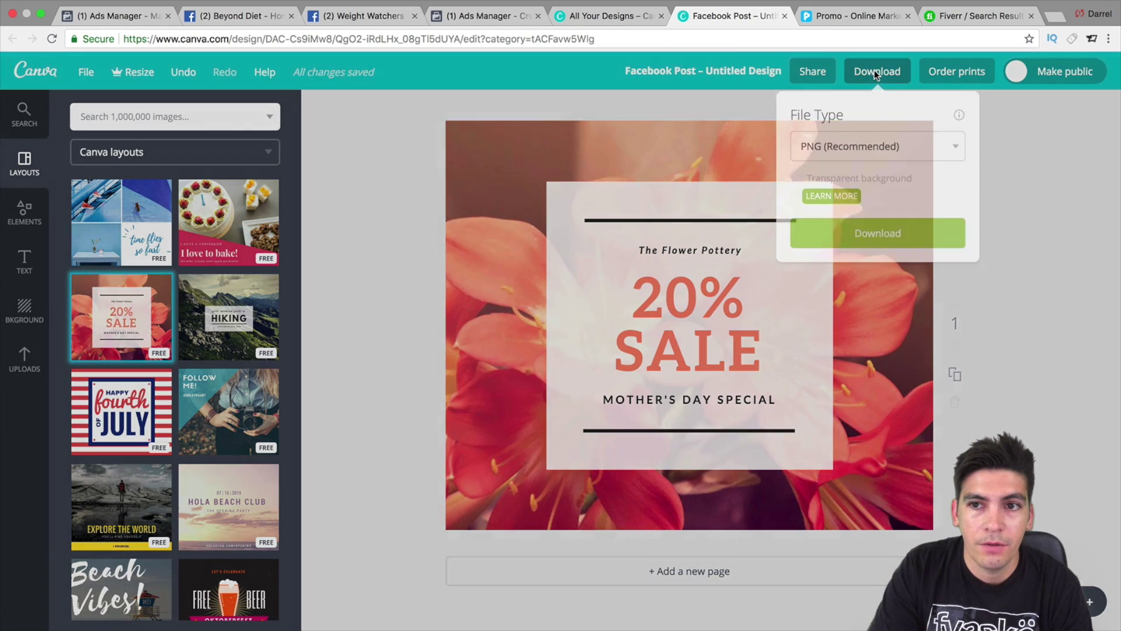
click(878, 235)
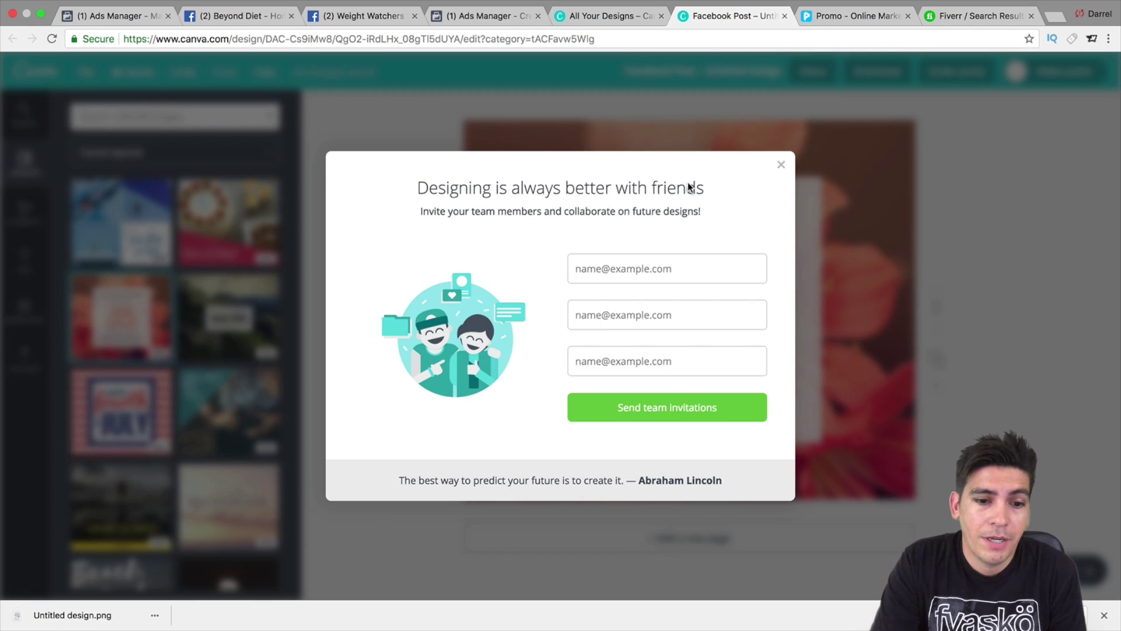
click(782, 164)
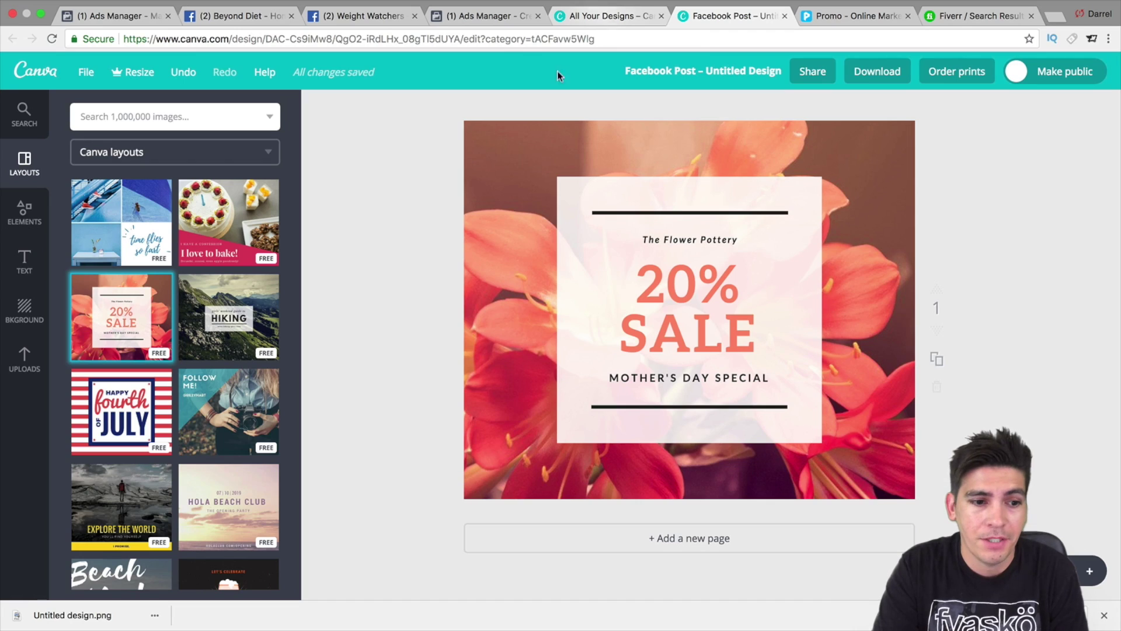
Browse the Canva layouts and search the image library for "fitness"
scroll(266, 362, down, 10)
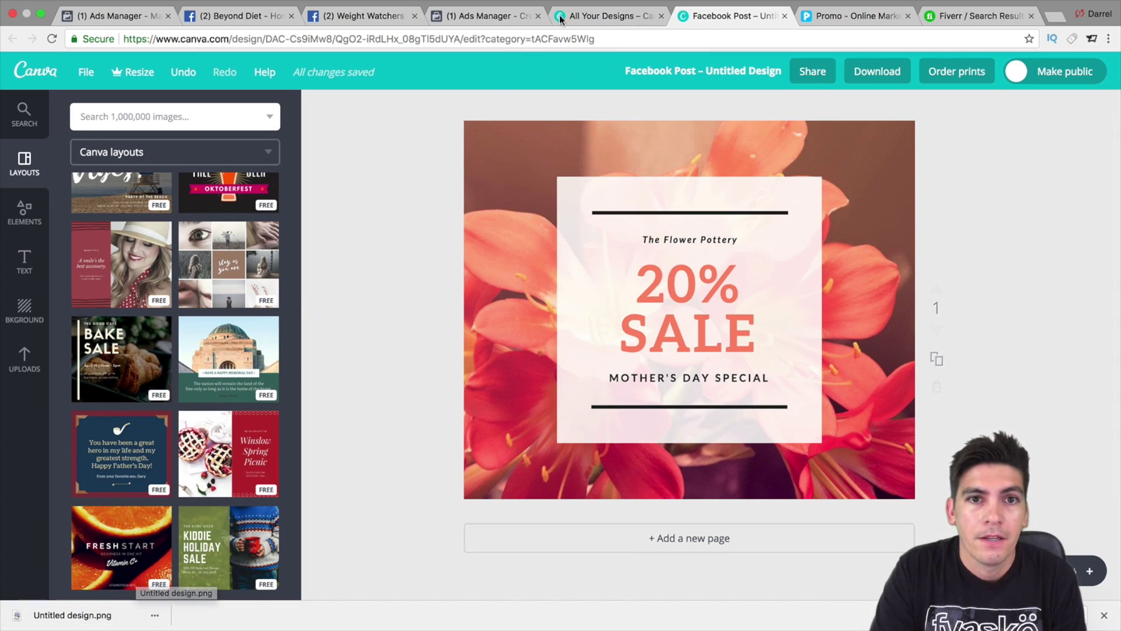
click(205, 110)
text(fitness)
key(Return)
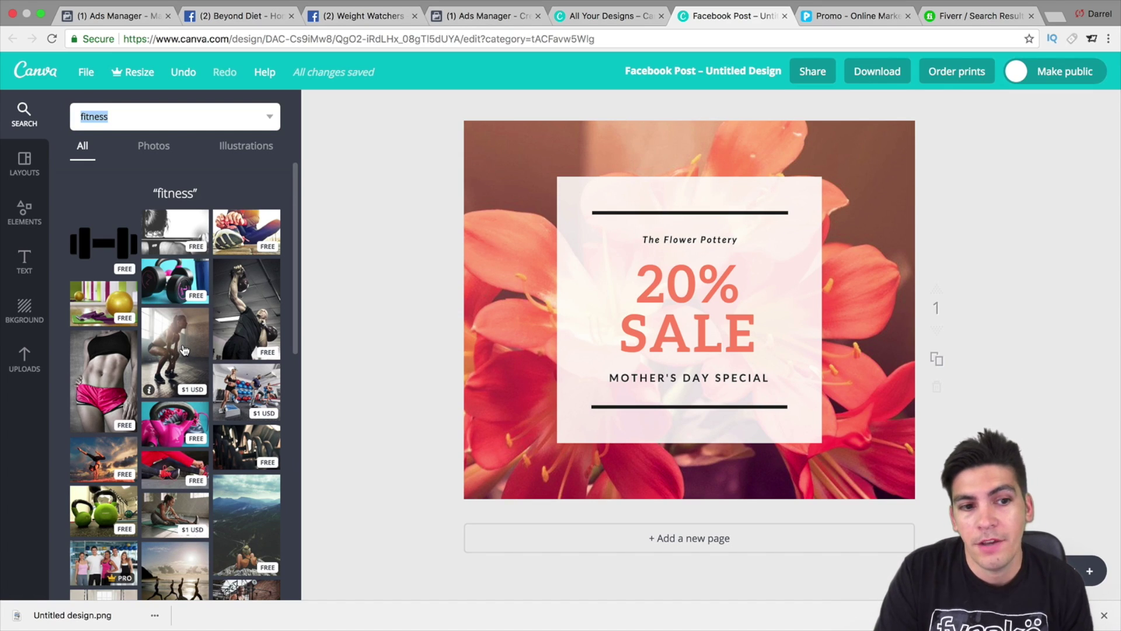
drag(296, 325, 296, 233)
click(245, 239)
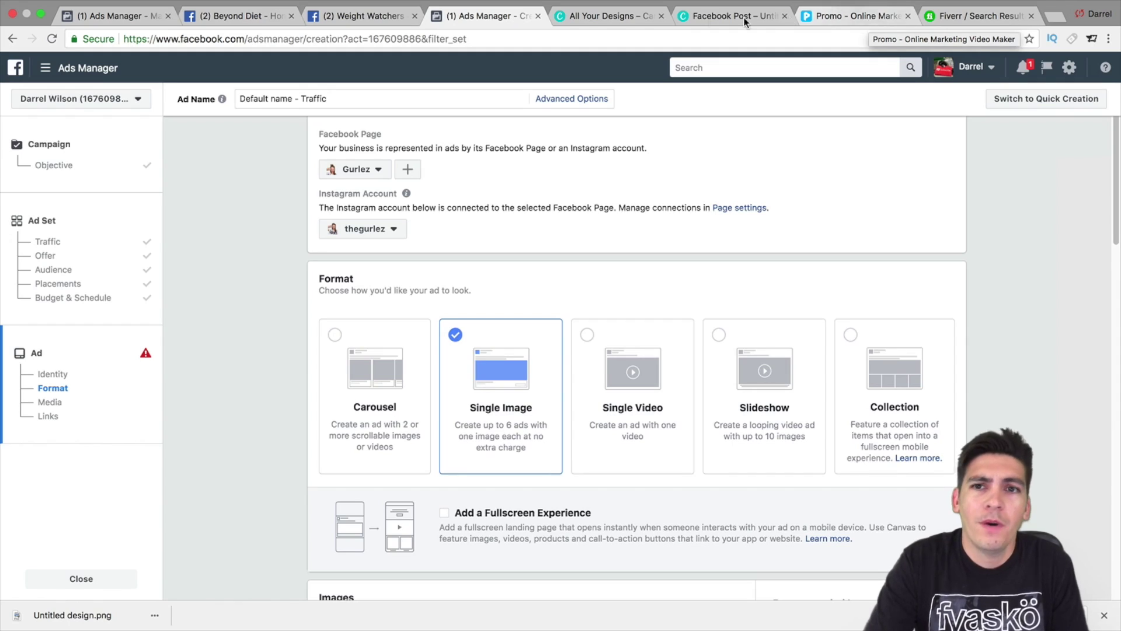
Switch to the Promo video maker and start a new marketing video from its home page
click(601, 18)
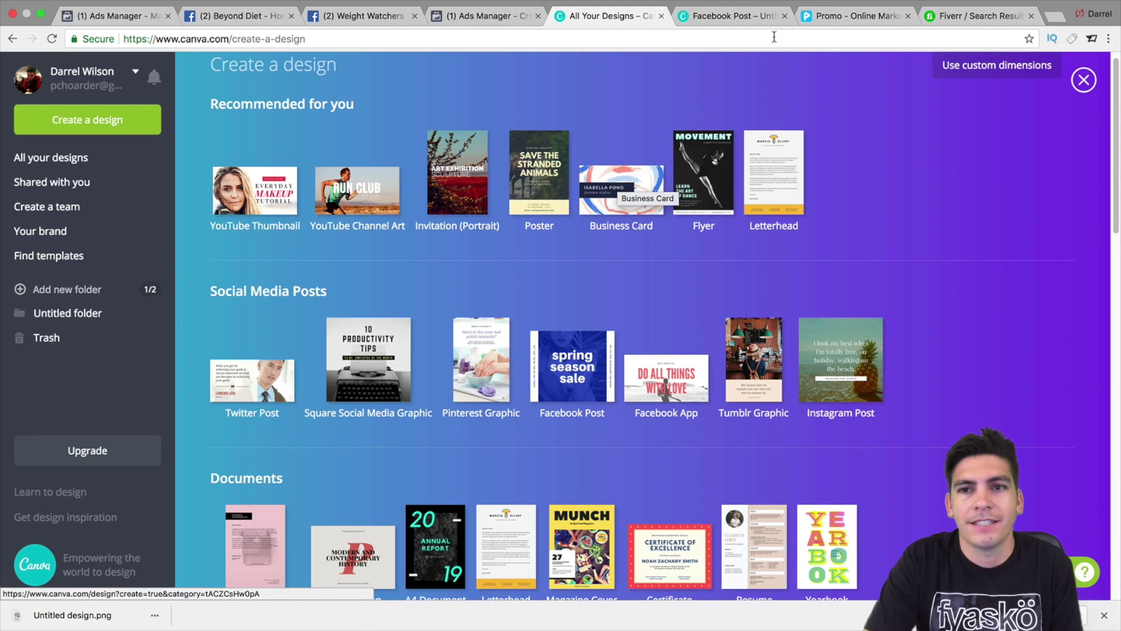
click(841, 18)
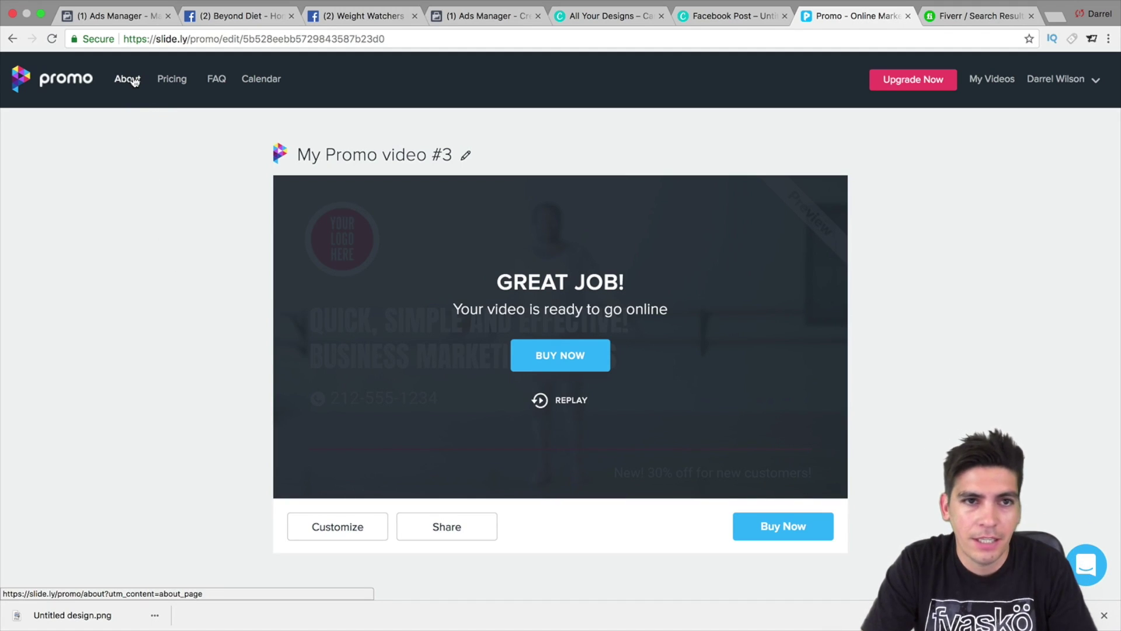
click(66, 81)
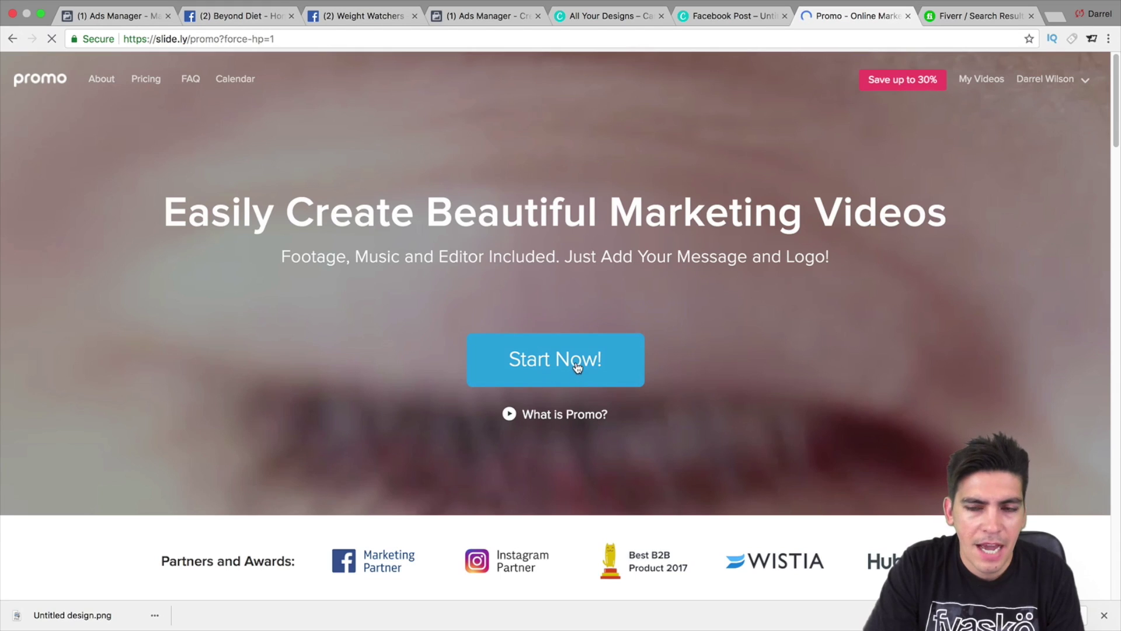
scroll(593, 359, down, 1)
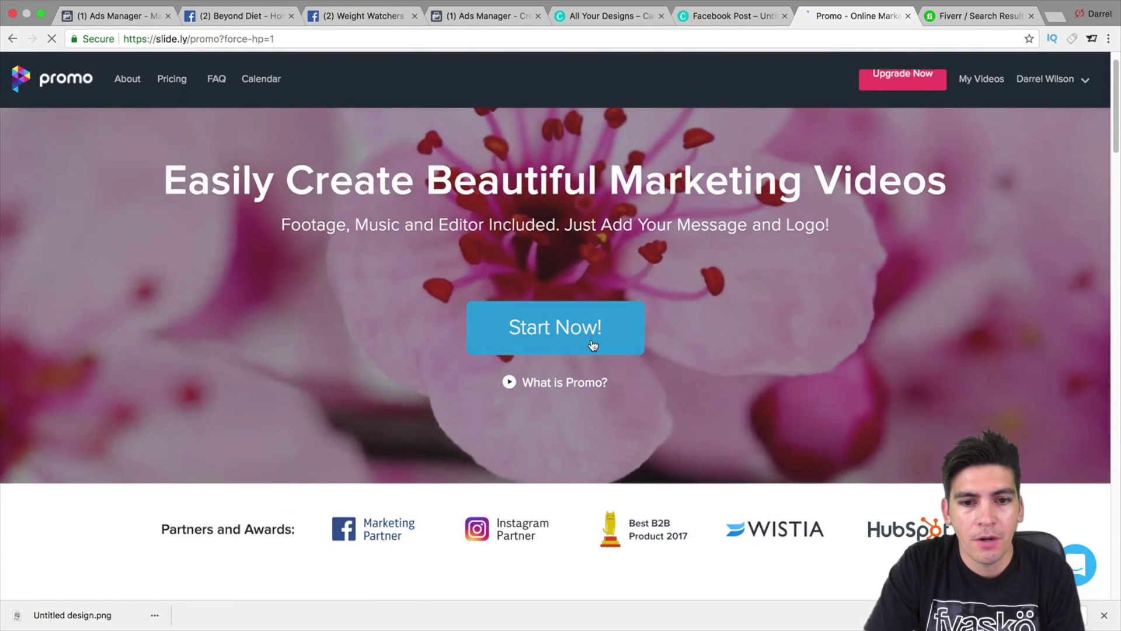
click(592, 344)
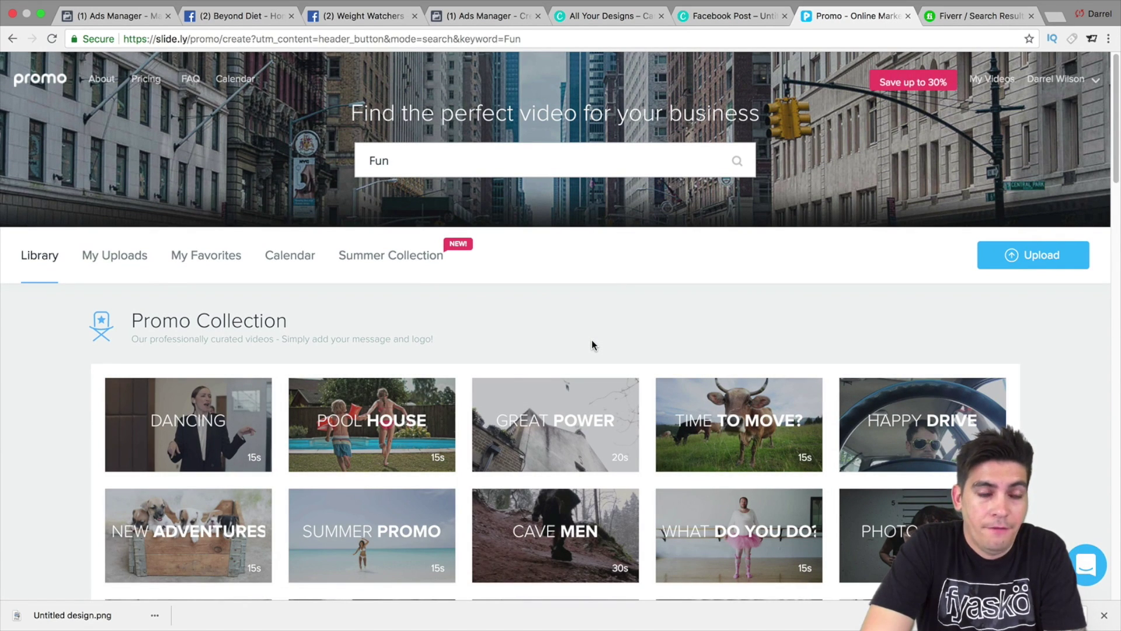
Load more videos in the Promo Collection and open the 14-second "MARKETING TO US!" video for customizing
scroll(592, 344, down, 5)
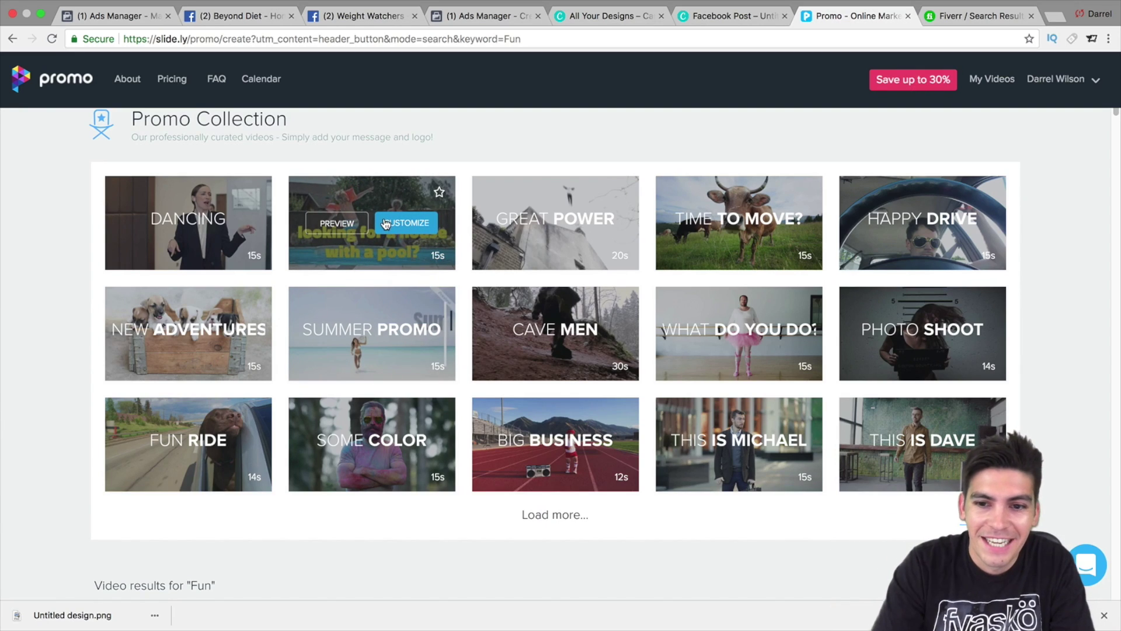
scroll(841, 351, down, 2)
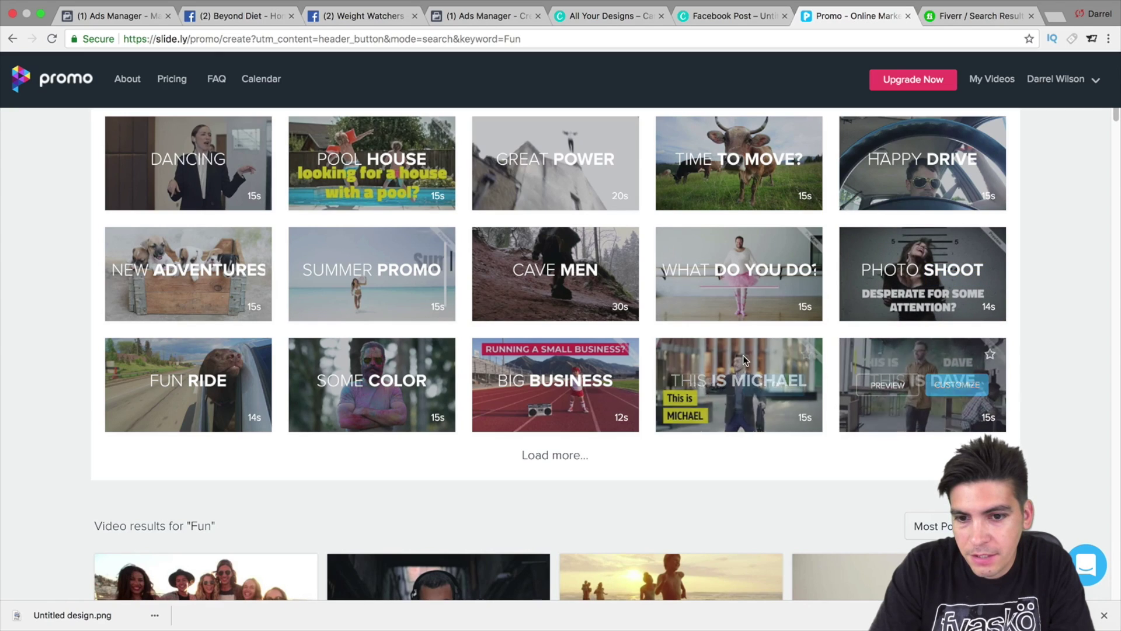
scroll(533, 473, down, 1)
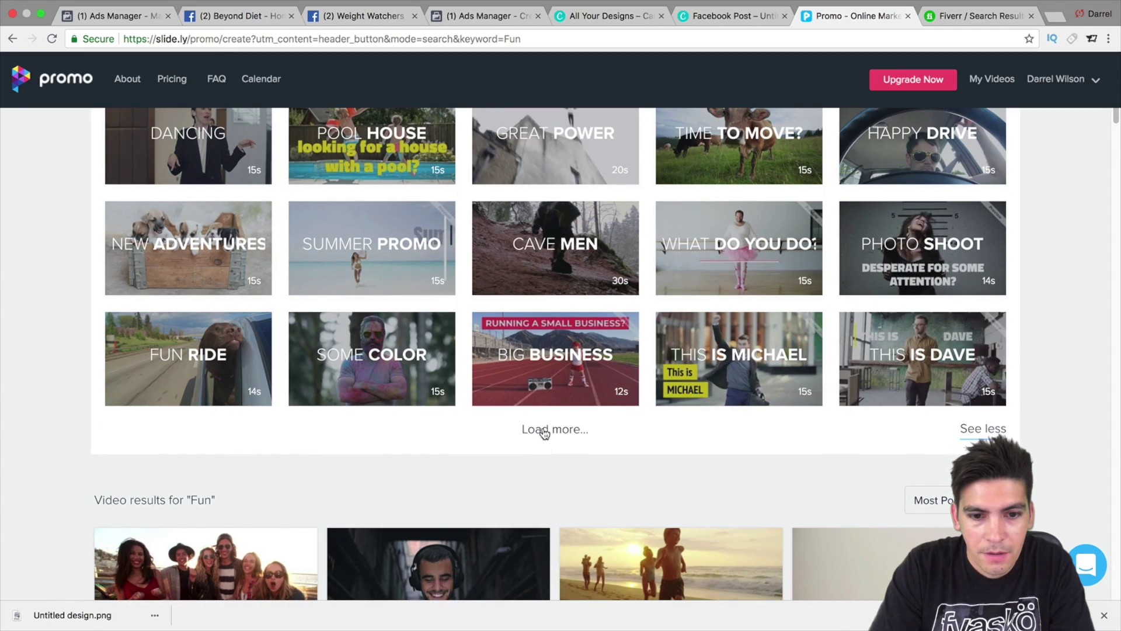
click(545, 432)
scroll(541, 429, down, 4)
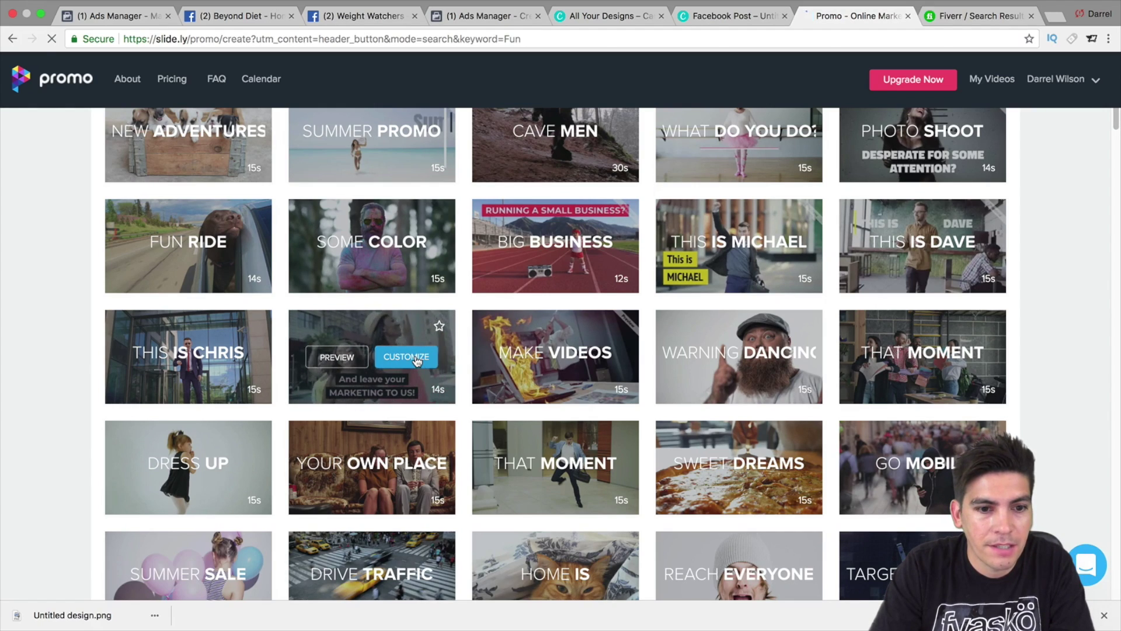
click(418, 357)
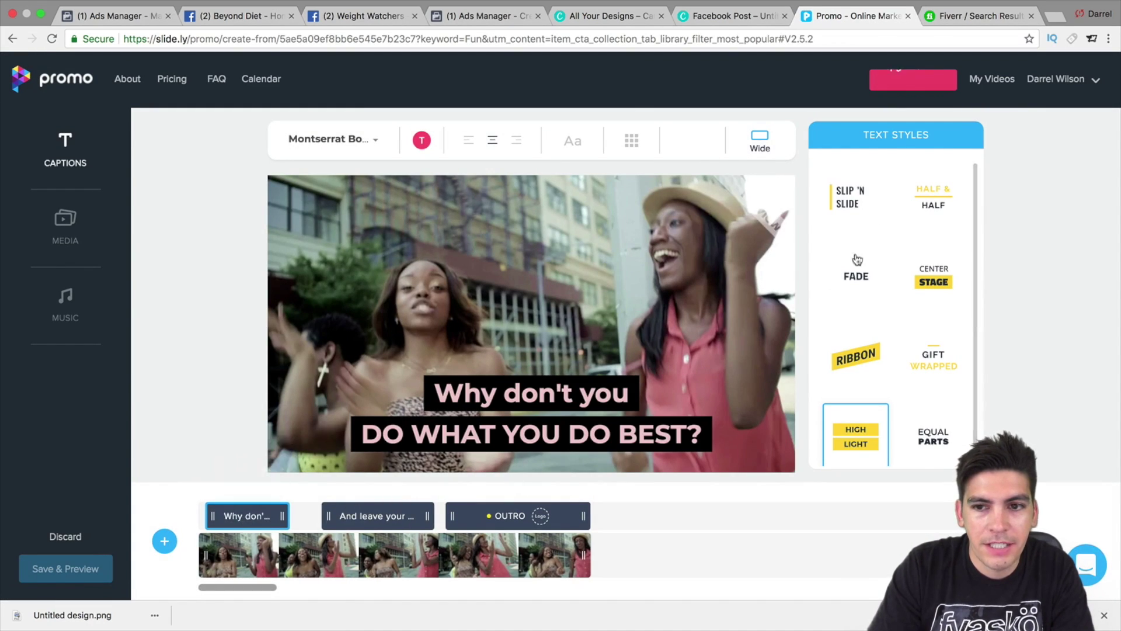
Replace the first caption with "Want To Lose Weight" and a second line reading "Like" plus a first name and a question mark
click(247, 516)
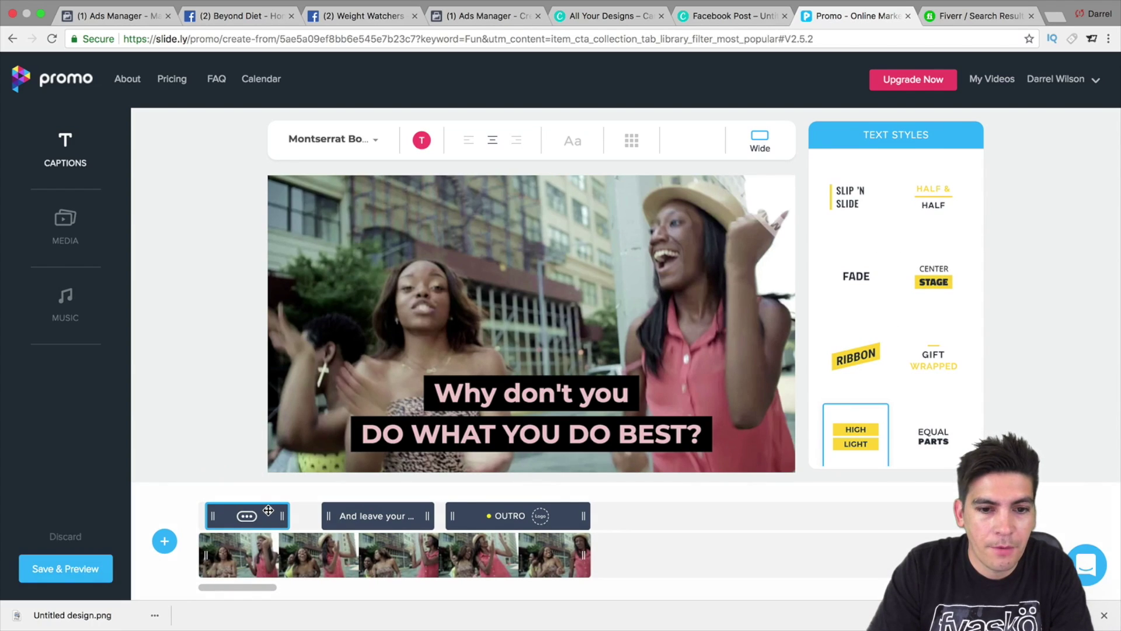
click(268, 511)
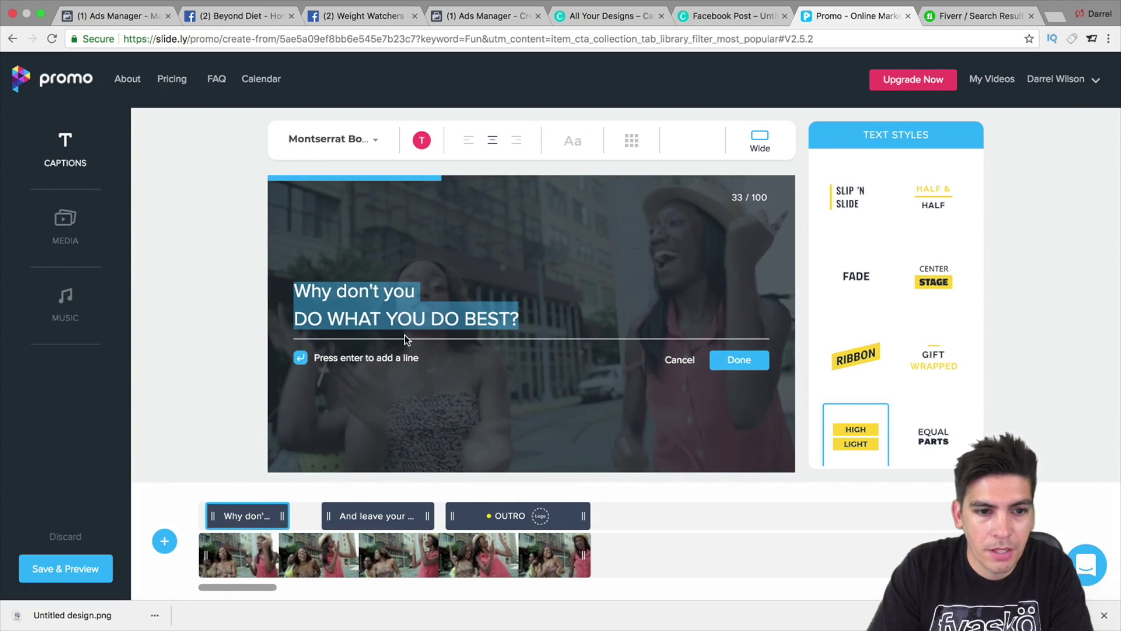
text(Want )
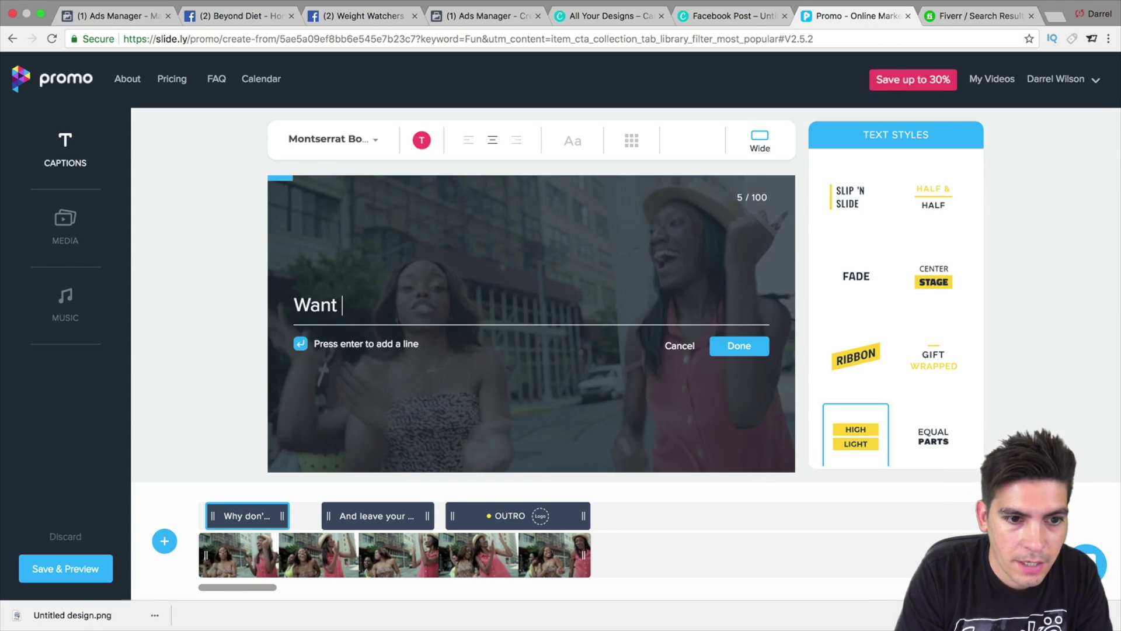
text(To Lose Wie)
key(BackSpace)
key(BackSpace)
text(eifg)
key(BackSpace)
key(BackSpace)
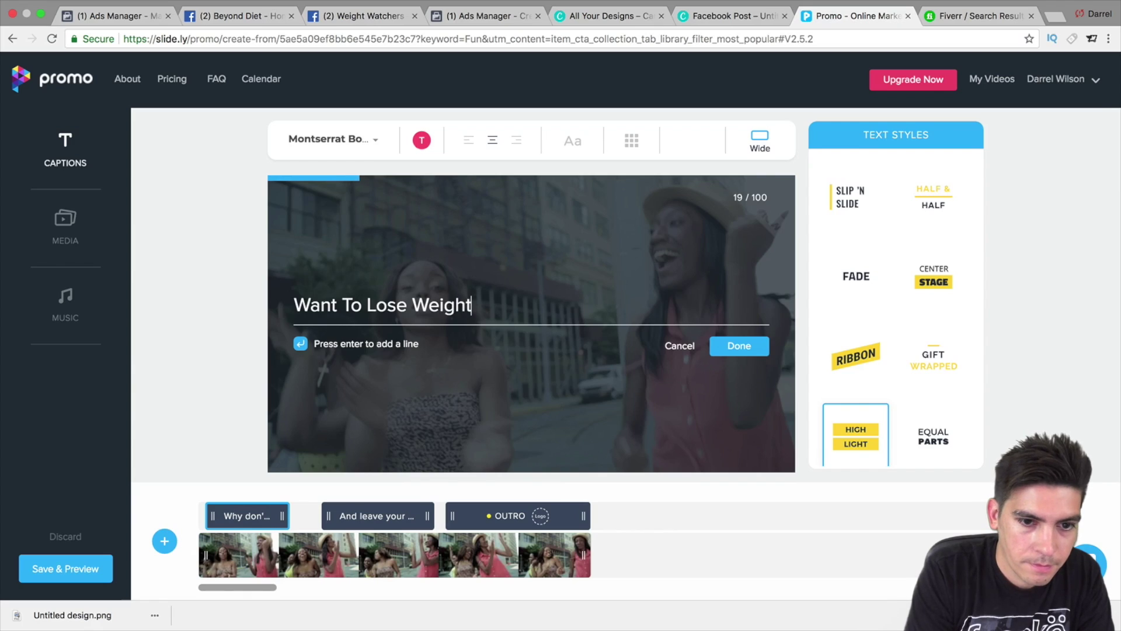
text(ght)
key(Return)
text(Like Jenny?)
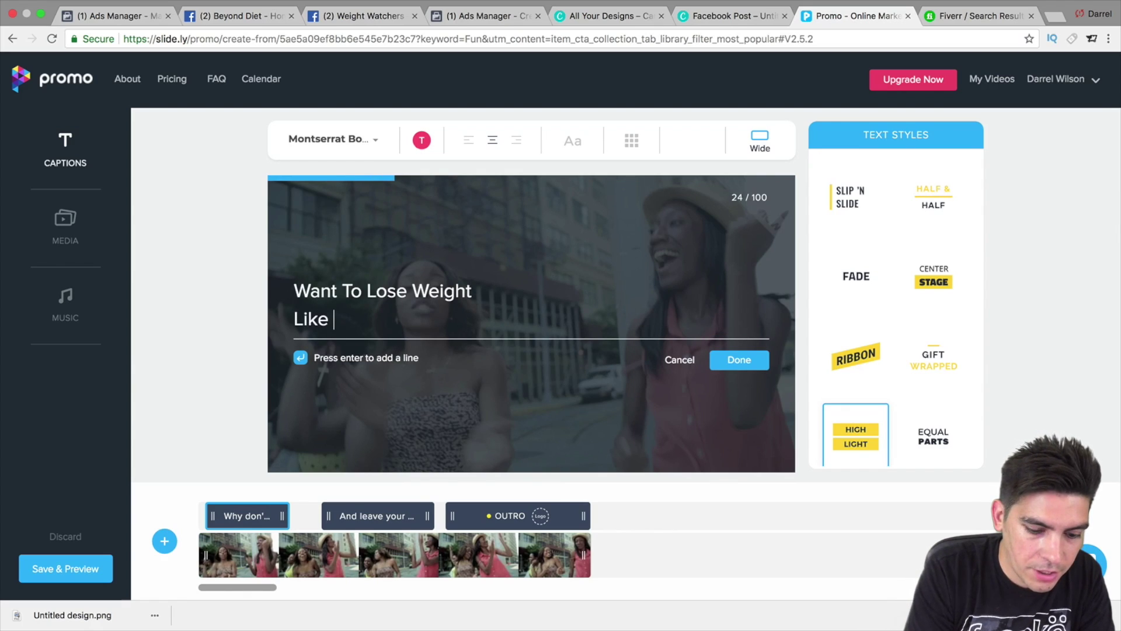
Open the second caption, "And leave your MARKETING TO US!", for editing and select its text
click(412, 521)
click(417, 519)
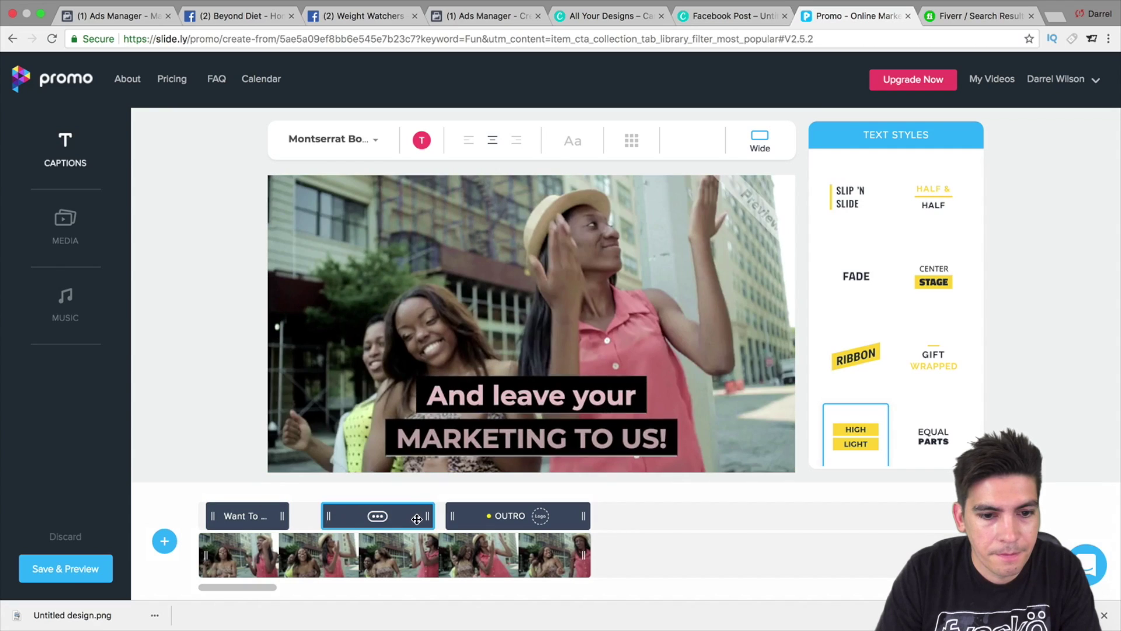
click(498, 392)
click(498, 392)
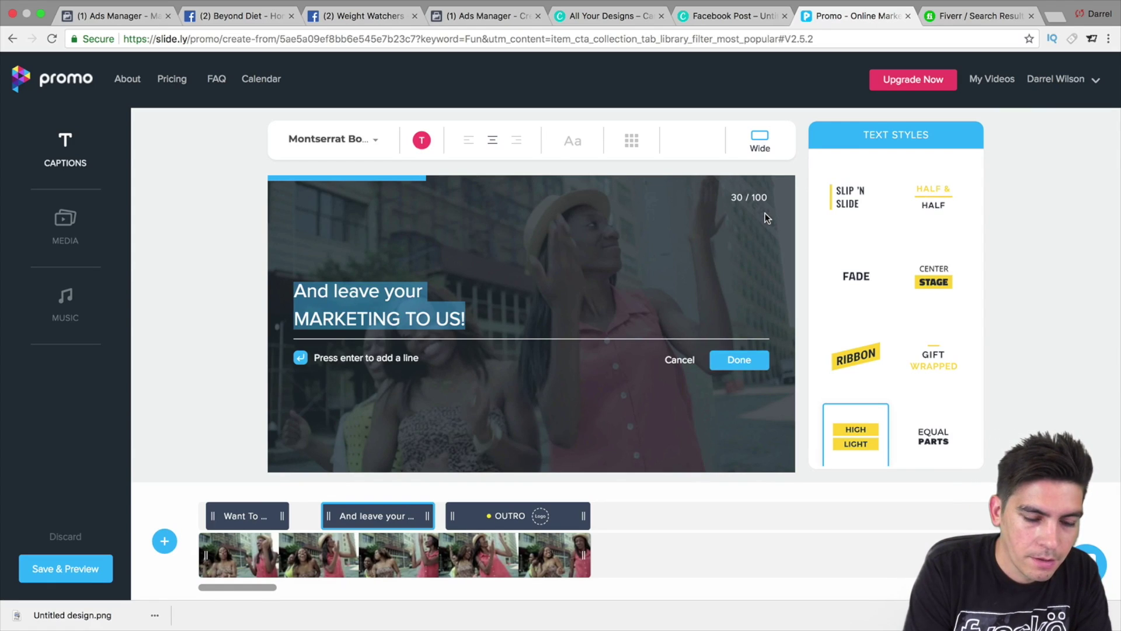
triple_click(458, 318)
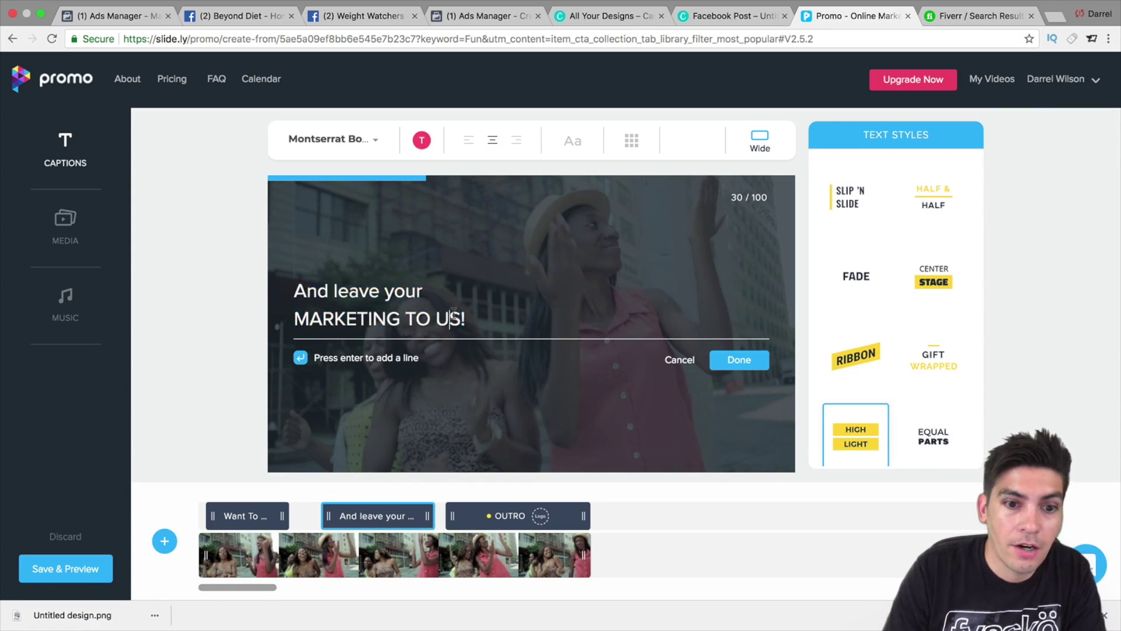
click(451, 318)
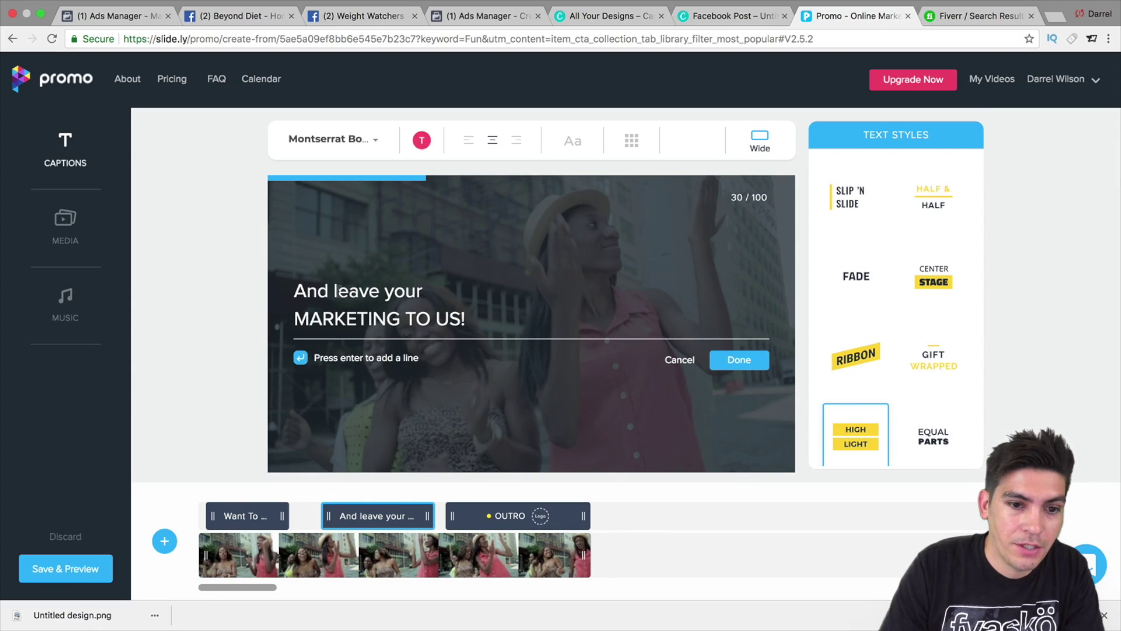
drag(464, 320, 349, 272)
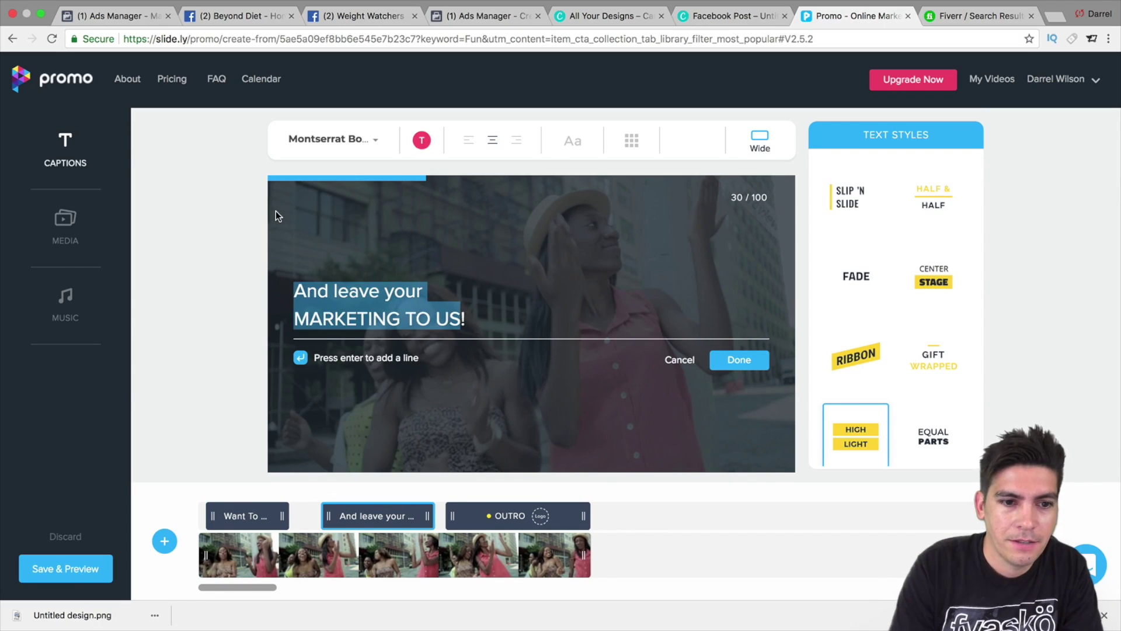
Replace the second caption's text with "Join Everyone Losing Weight!" and apply it
text(Join )
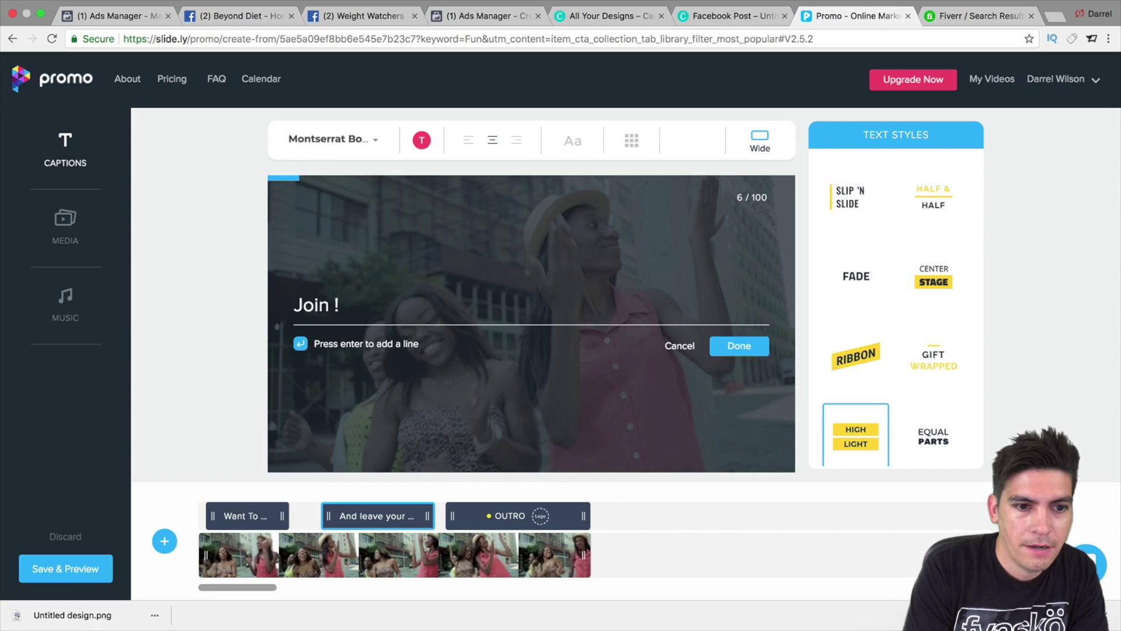
text(Everyone Losing Weight)
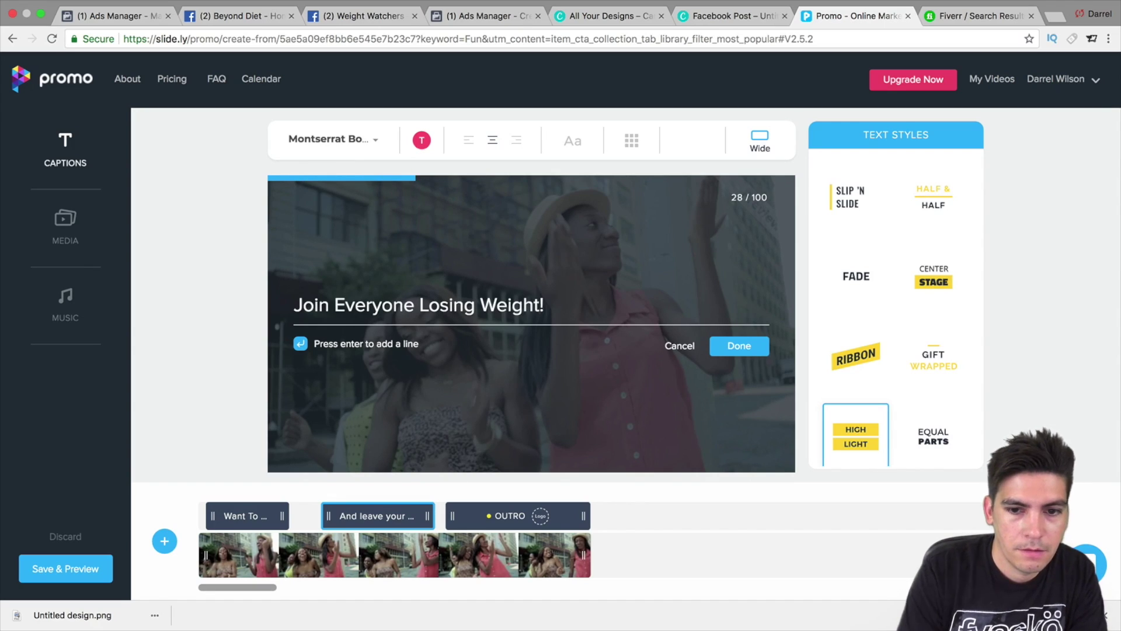
click(723, 346)
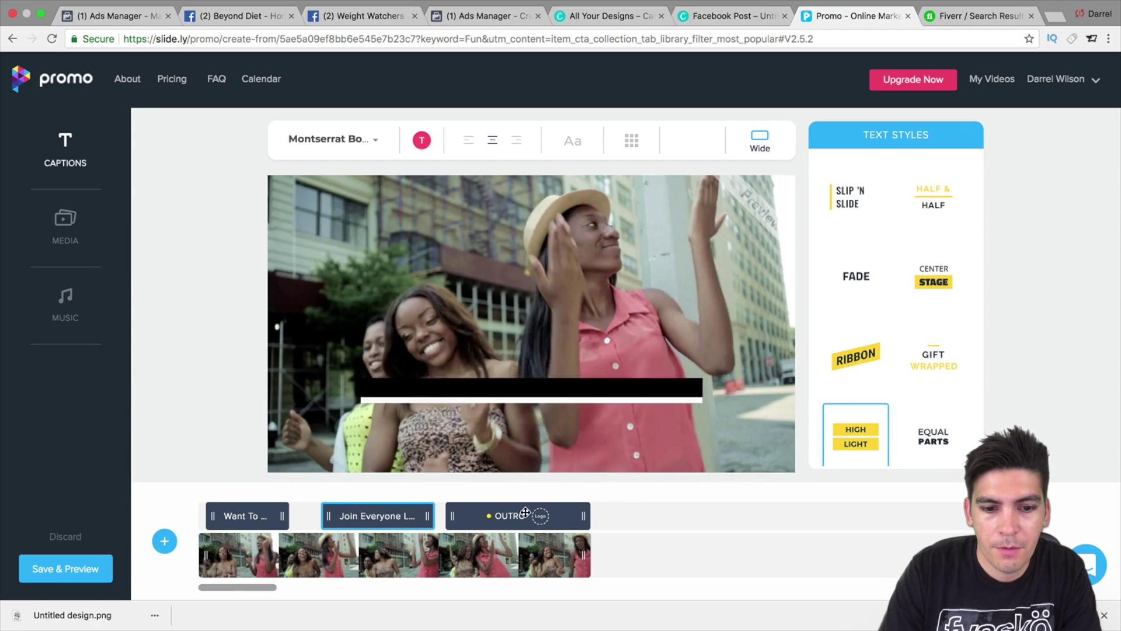
View the outro, and reposition the first caption at the upper edge of the video frame
click(511, 515)
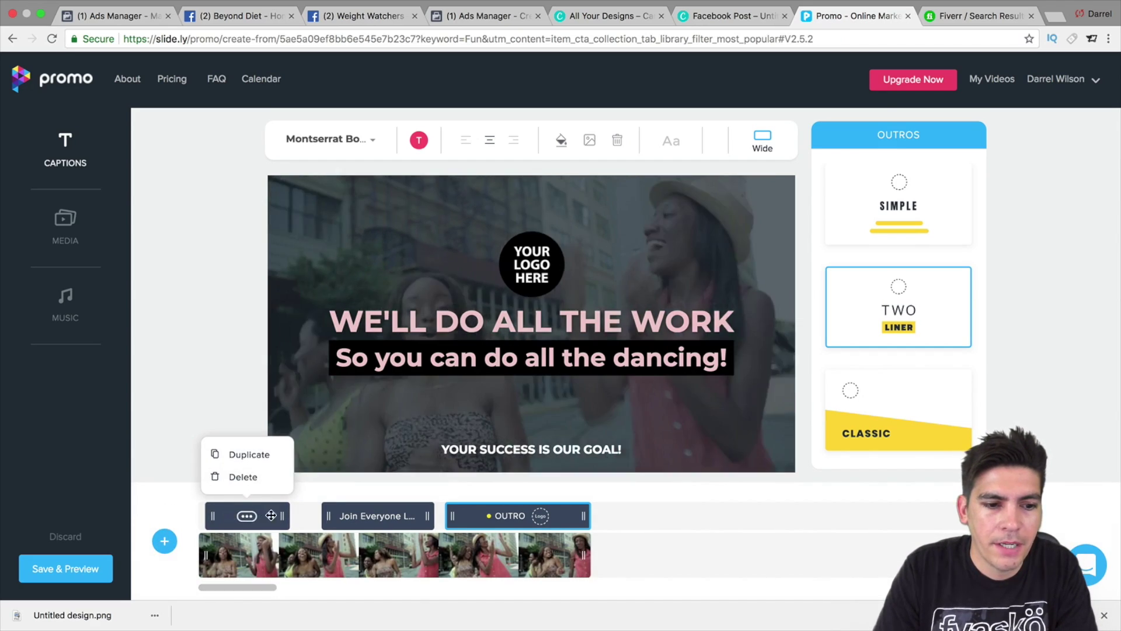
click(250, 516)
drag(412, 414, 358, 205)
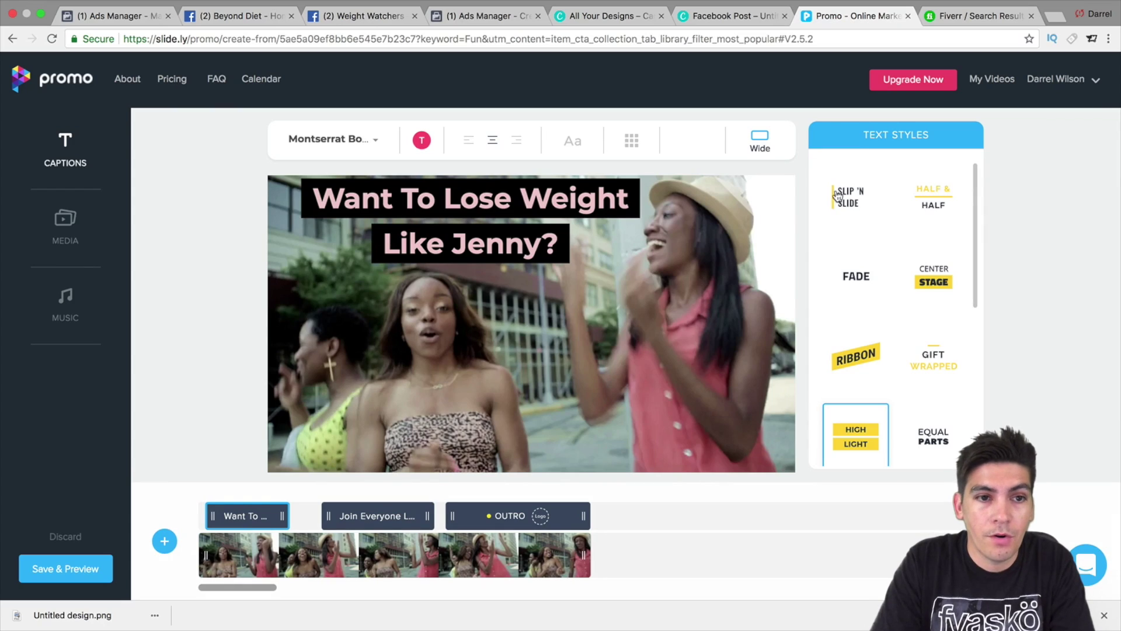
Look through the caption font choices without changing the font, and save the promo video for preview
click(359, 150)
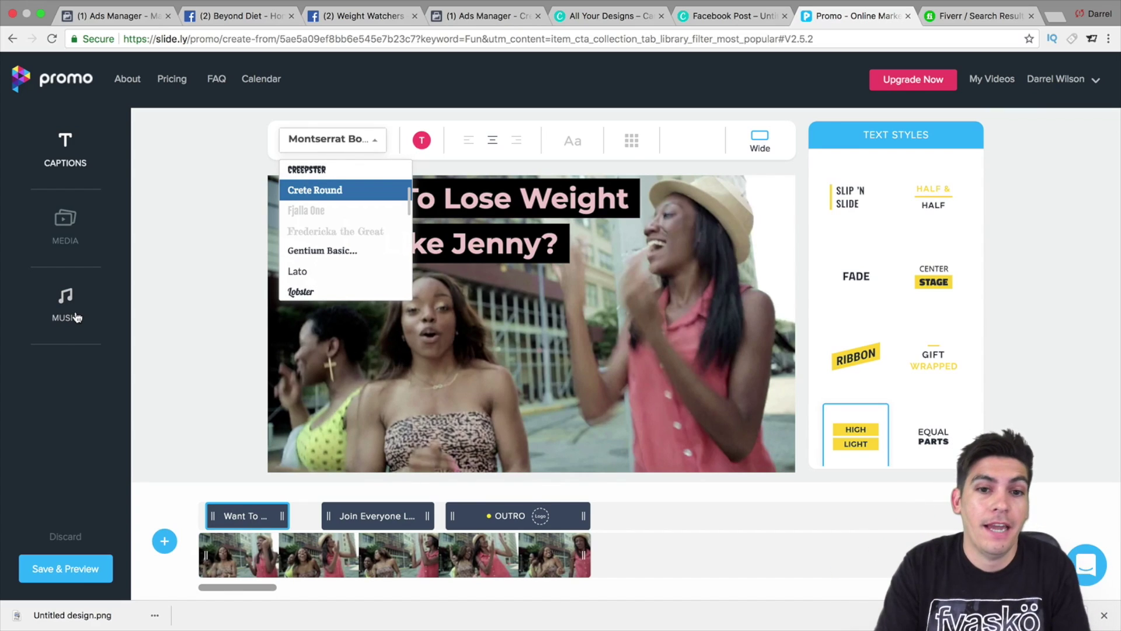
click(181, 349)
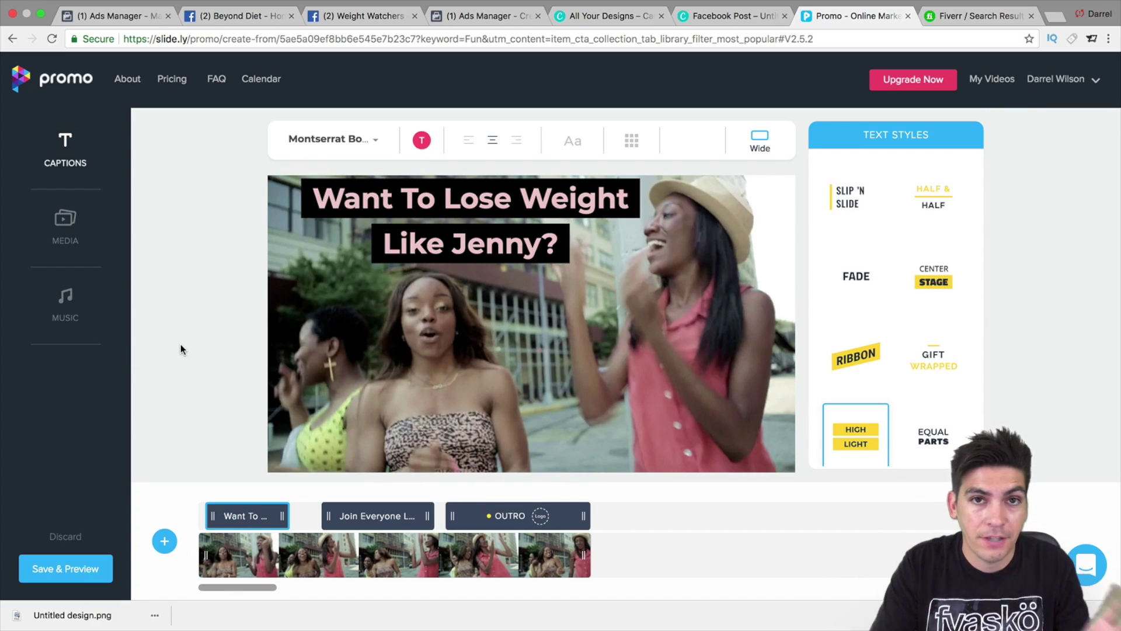
click(61, 575)
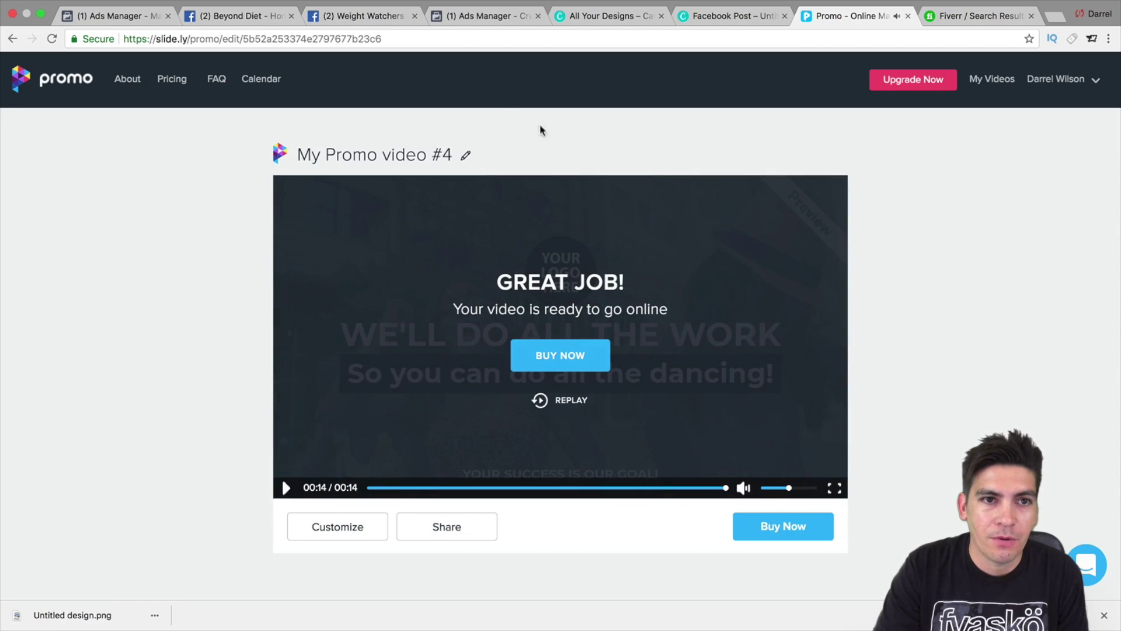
Switch to Ads Manager and choose the Single Video format for the ad
click(490, 17)
click(621, 364)
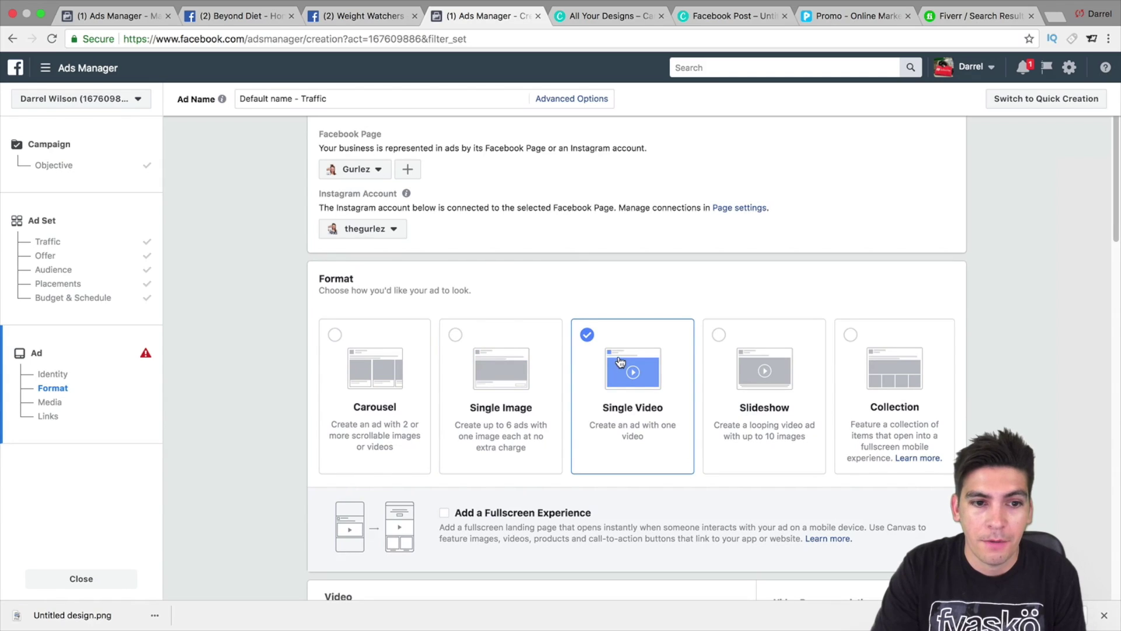
scroll(621, 363, down, 3)
scroll(621, 356, up, 1)
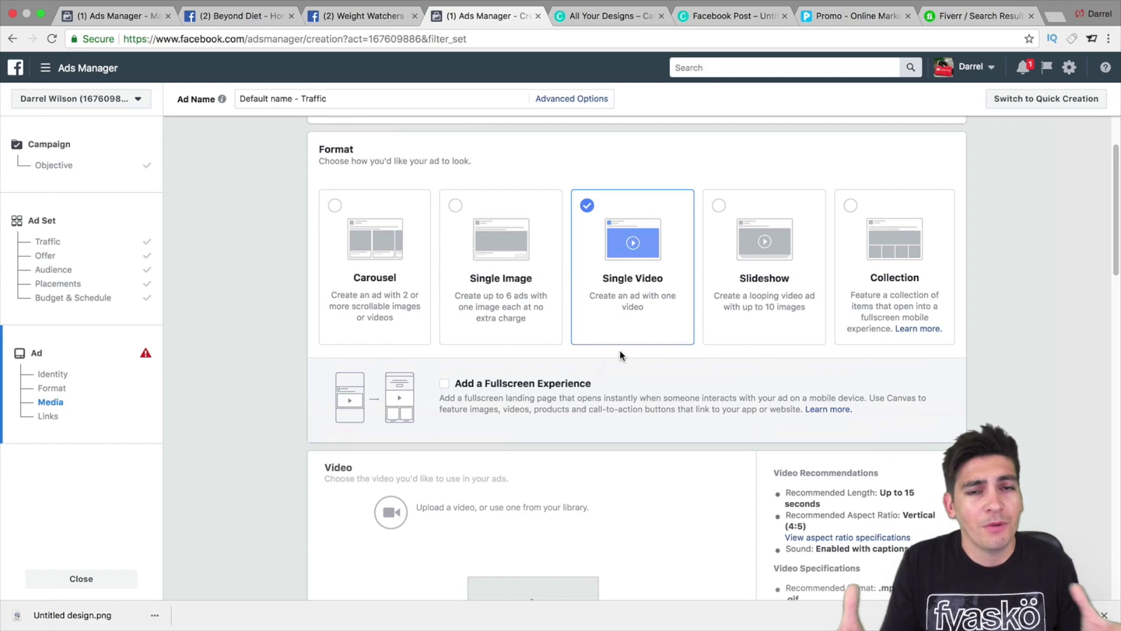
Switch to the Promo video page, replay the start of the finished video and pause it
click(852, 16)
click(577, 409)
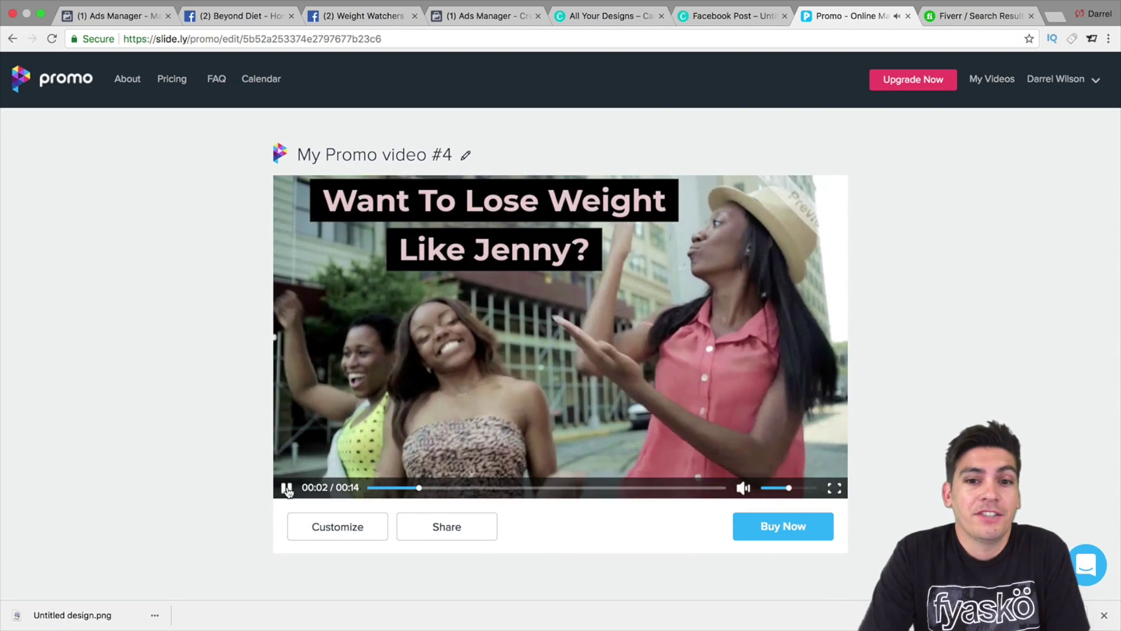
click(287, 488)
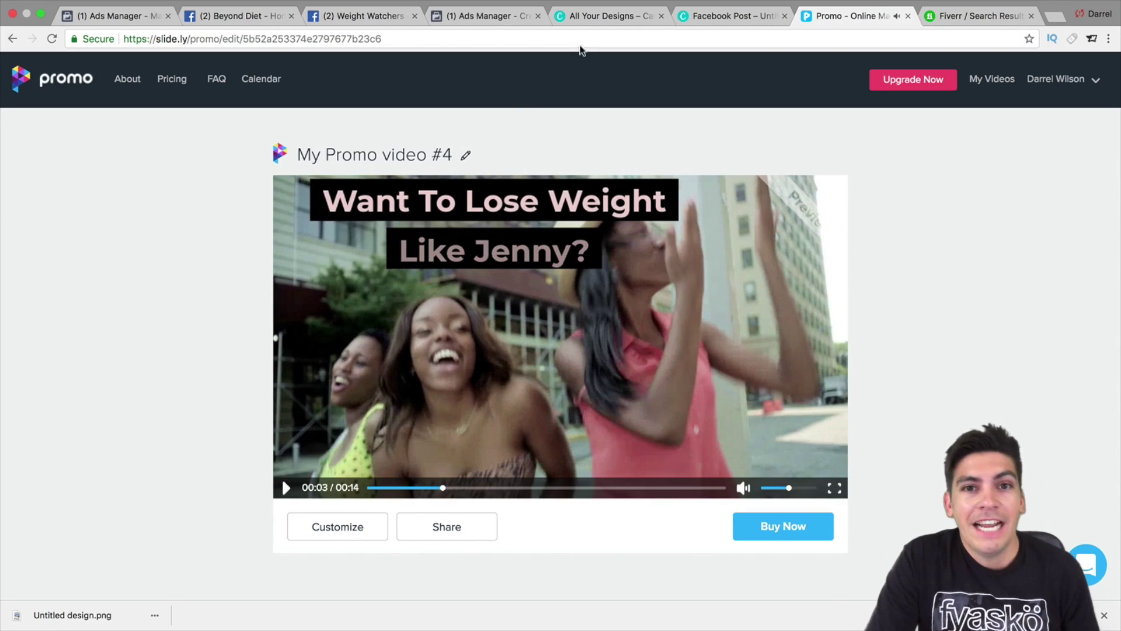
Switch to Ads Manager and set the ad's format to Single Image
click(517, 16)
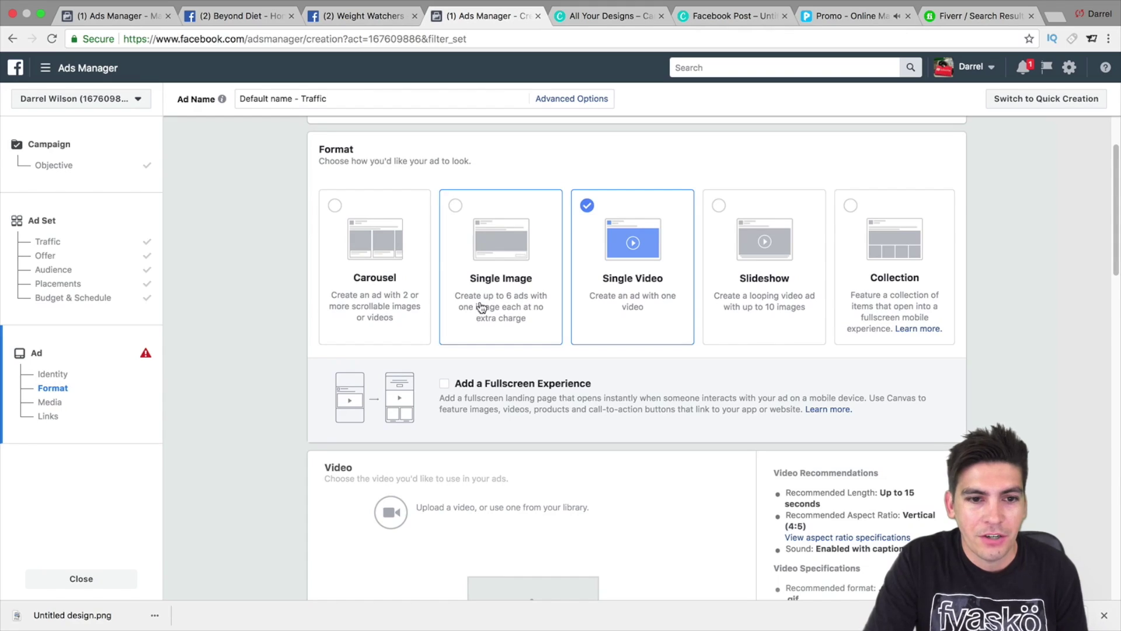
click(403, 247)
click(505, 249)
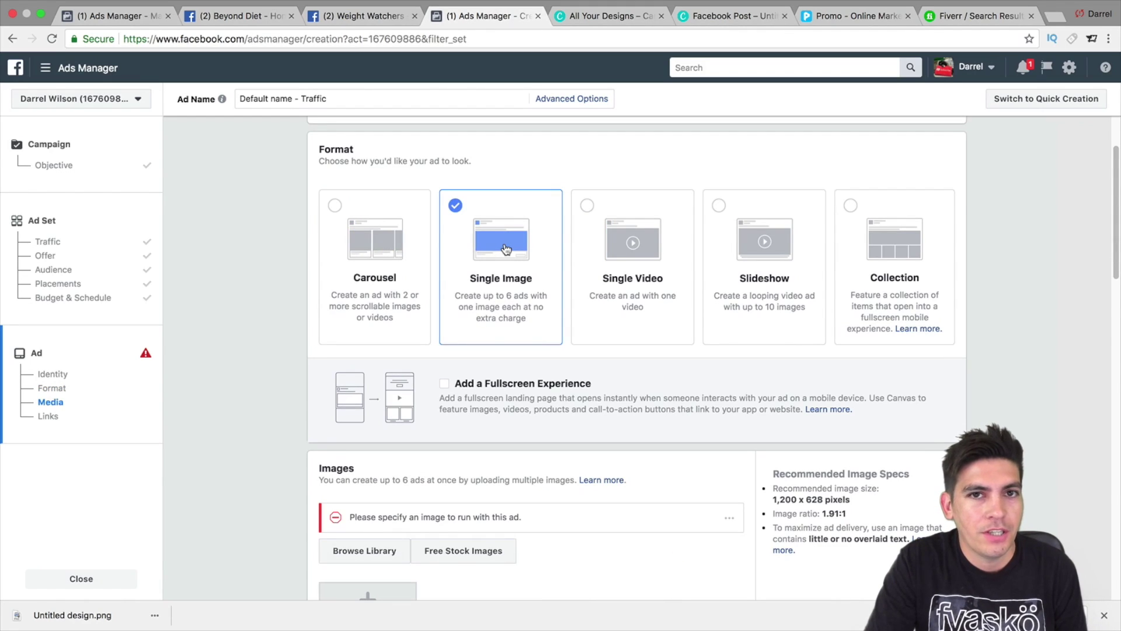
scroll(550, 336, down, 1)
scroll(549, 333, down, 5)
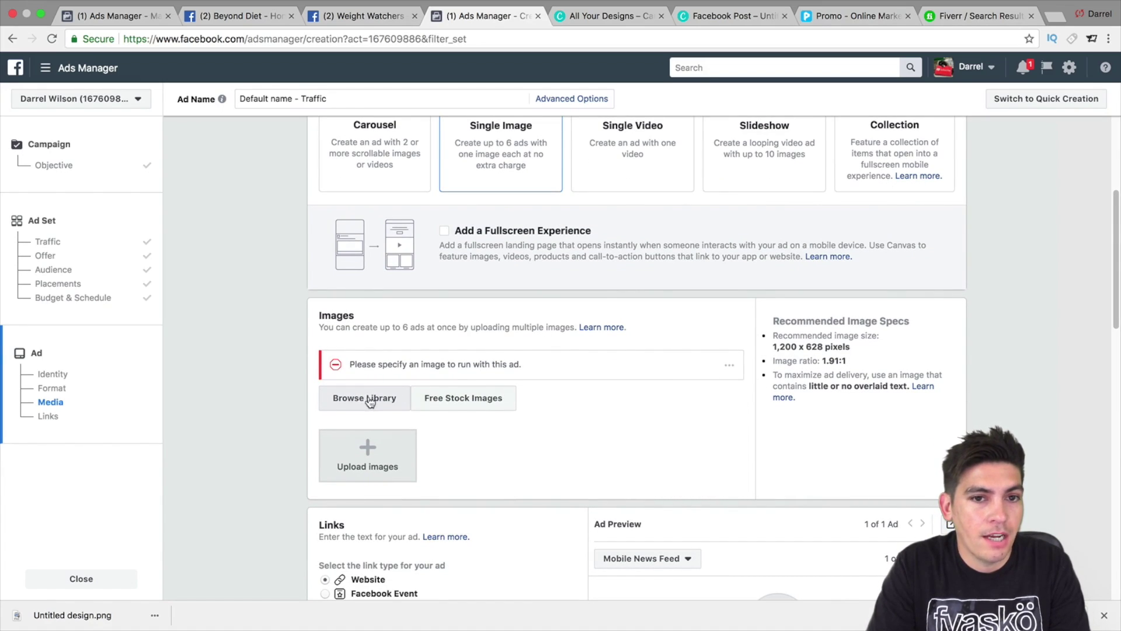
Browse the image library and add the account image of two women without the gurlez.com logo to the ad
scroll(409, 351, up, 10)
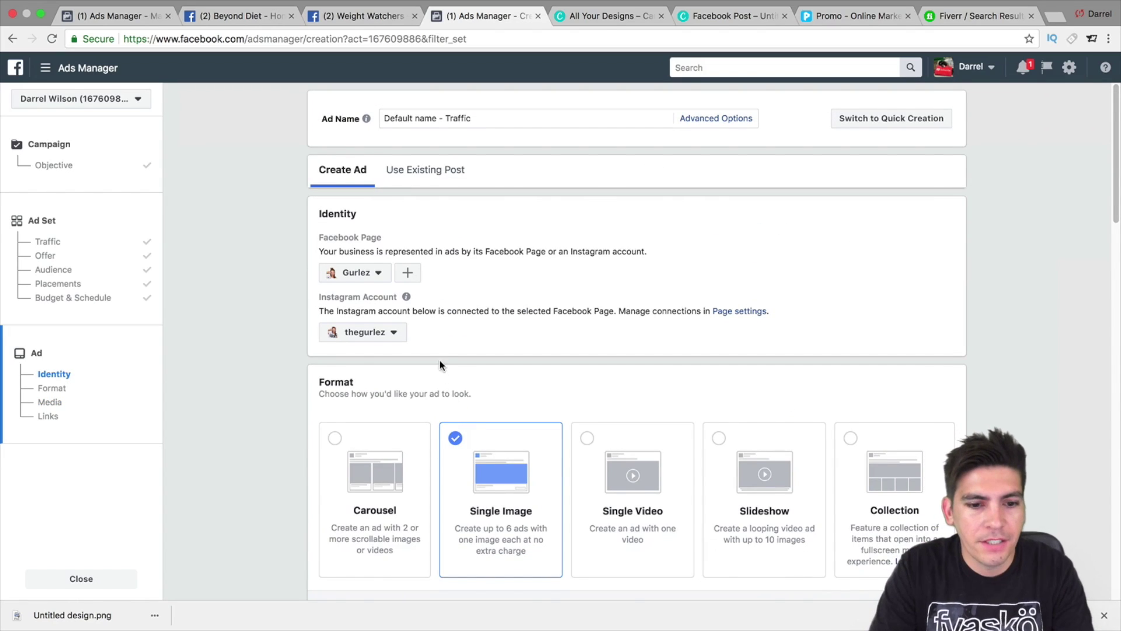
scroll(440, 363, down, 9)
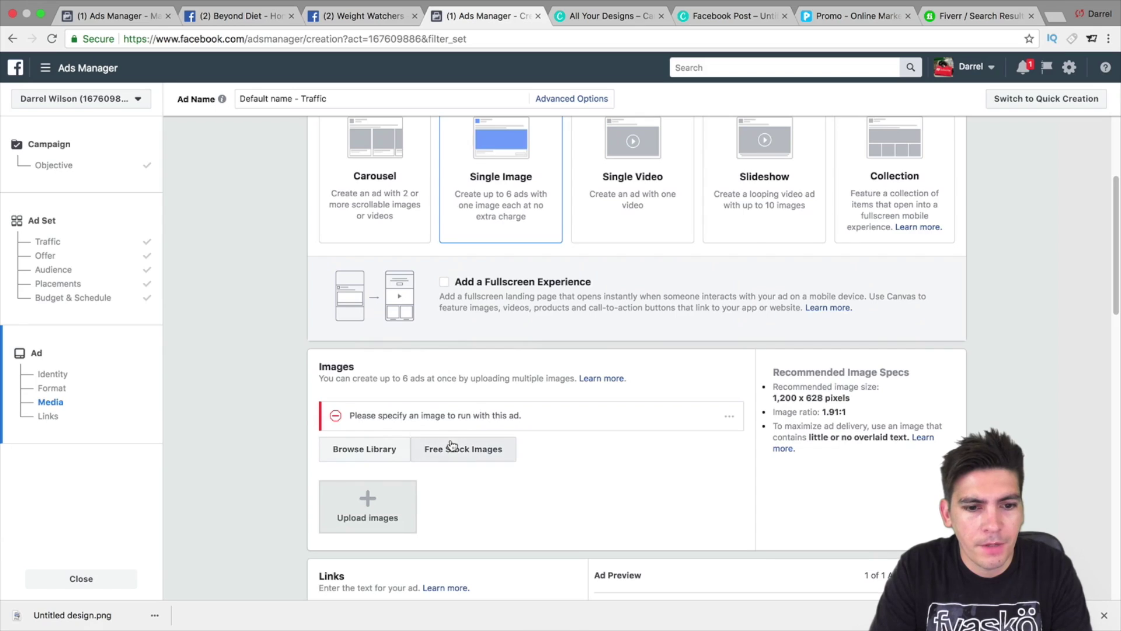
click(363, 449)
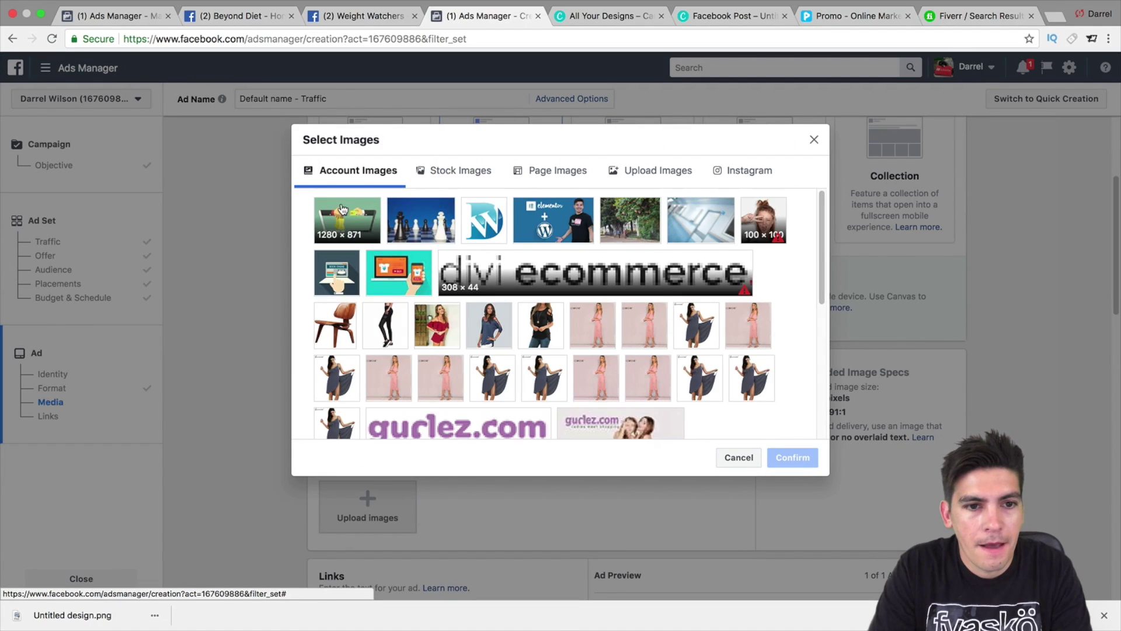
click(461, 172)
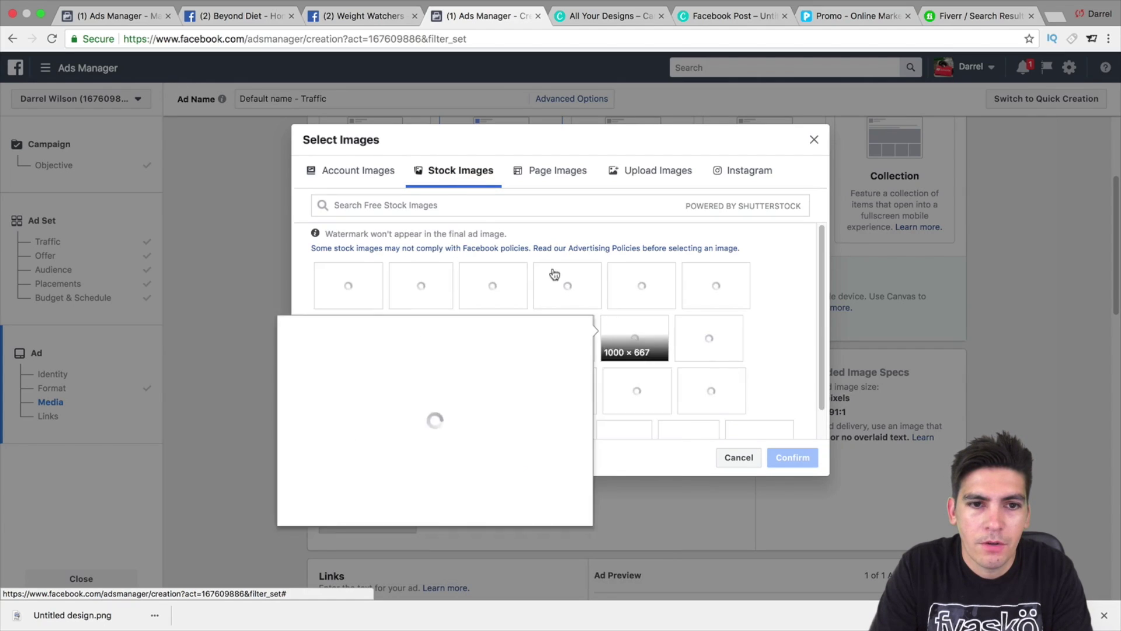
click(380, 173)
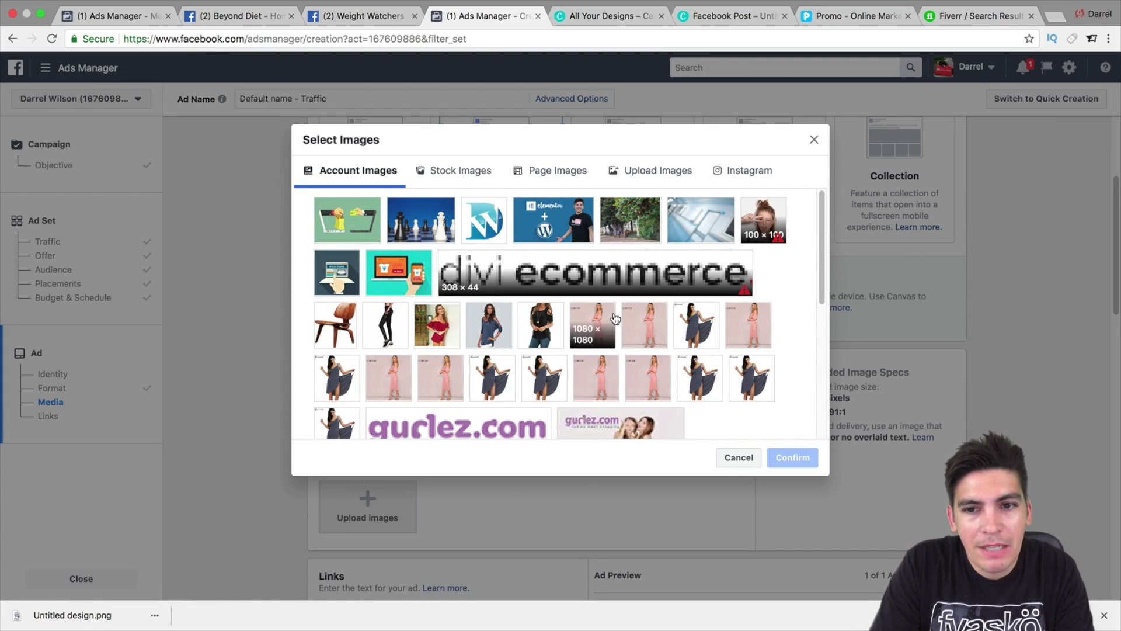
scroll(606, 323, down, 4)
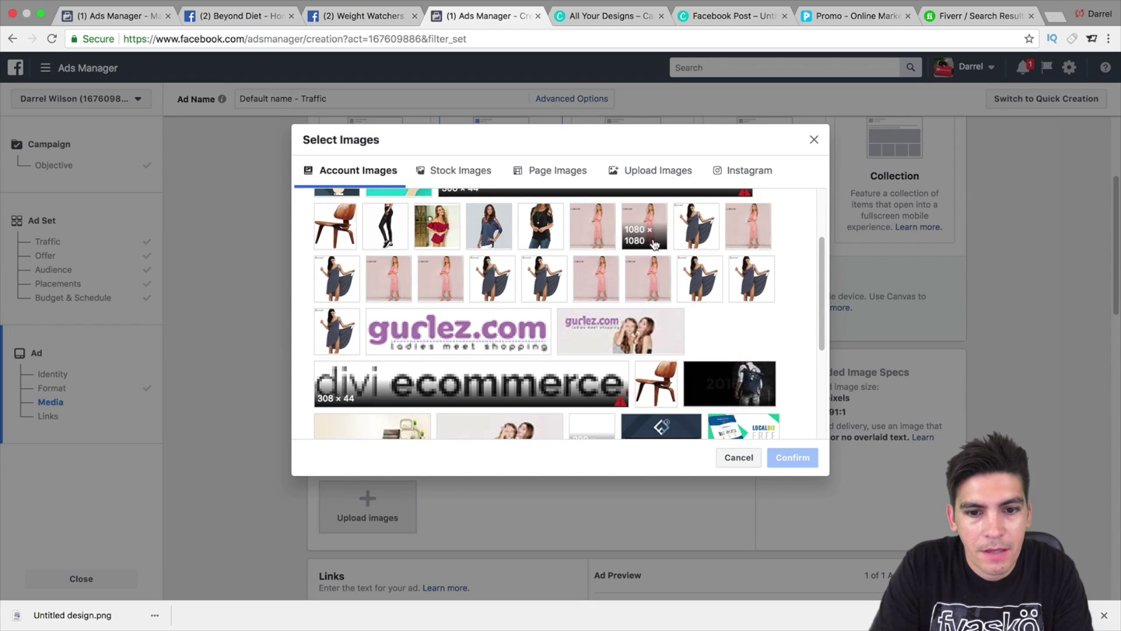
scroll(654, 238, down, 3)
click(507, 354)
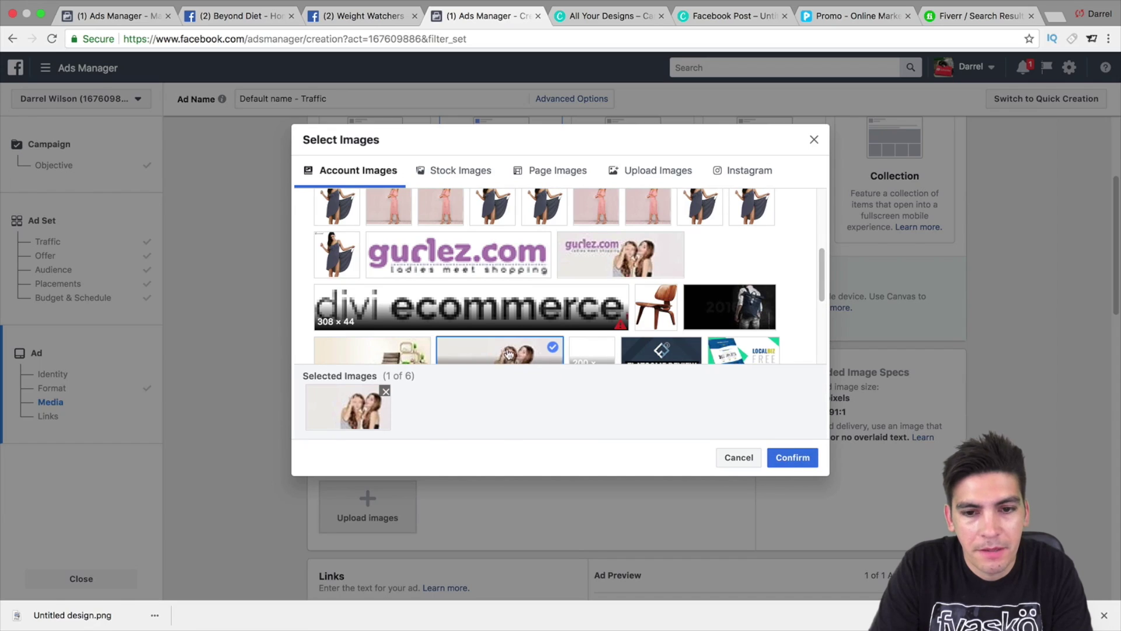
click(793, 458)
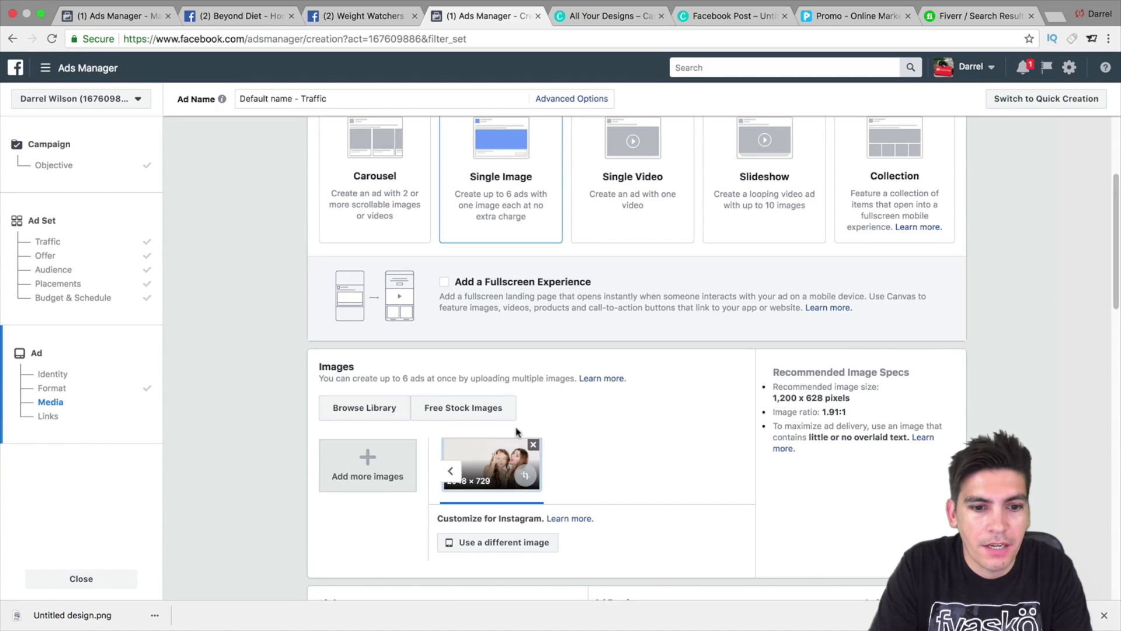
Check the ad's mobile news feed preview, and view the fitness Facebook post design in Canva
scroll(542, 415, down, 2)
scroll(585, 383, down, 1)
scroll(585, 379, down, 5)
scroll(572, 373, down, 2)
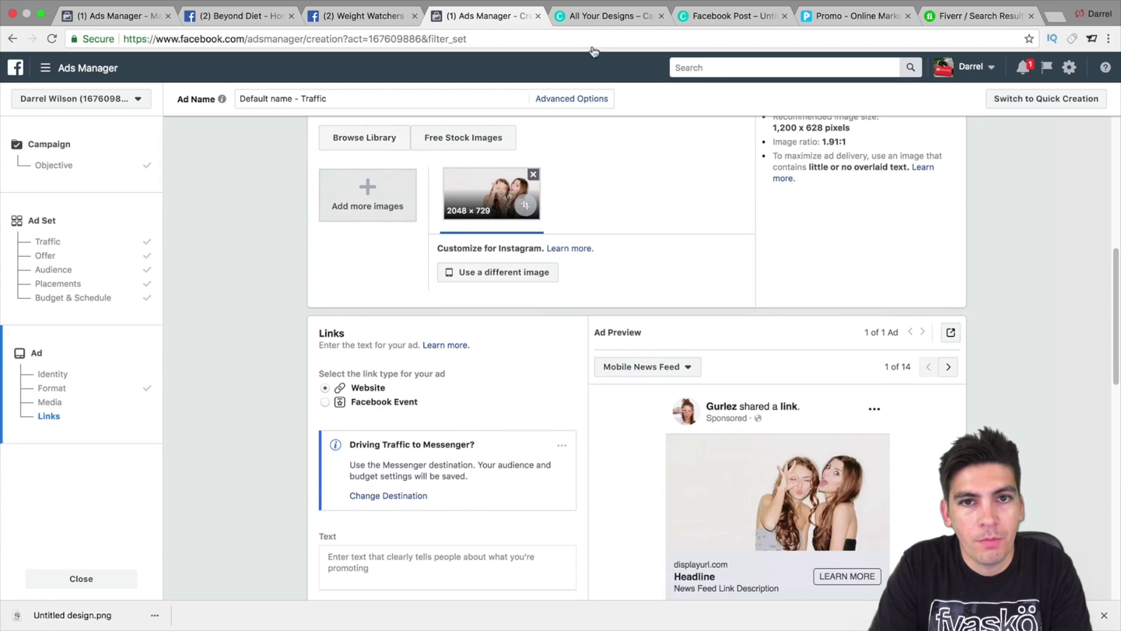
click(604, 17)
click(695, 17)
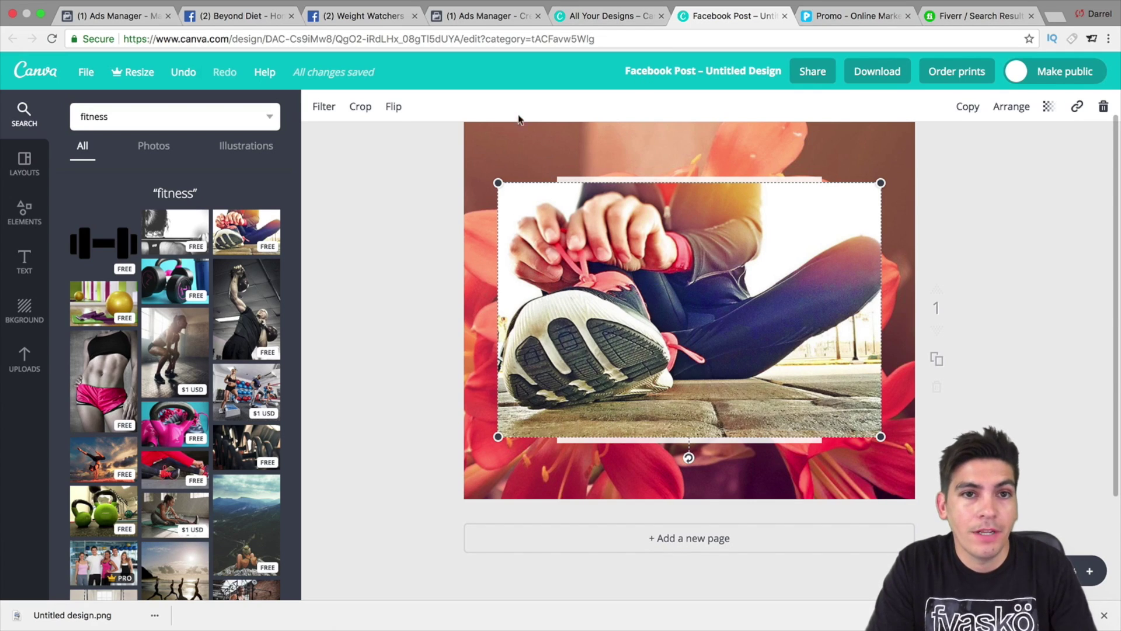
Return to Ads Manager and set the ad's website URL to the suggested address
click(459, 17)
scroll(526, 373, down, 3)
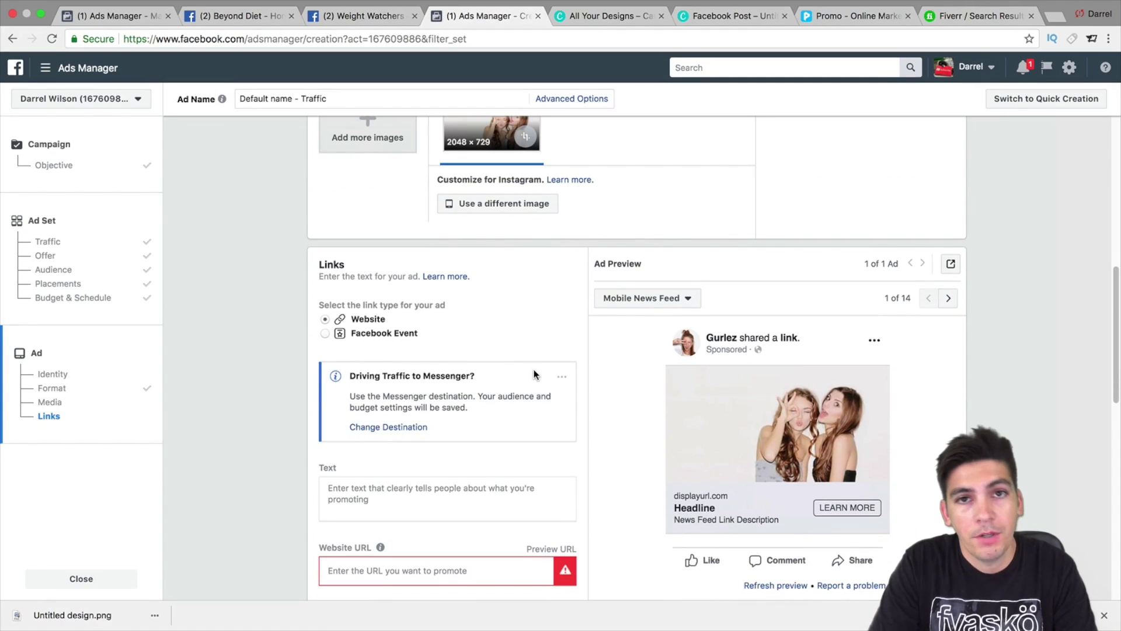
scroll(533, 378, down, 5)
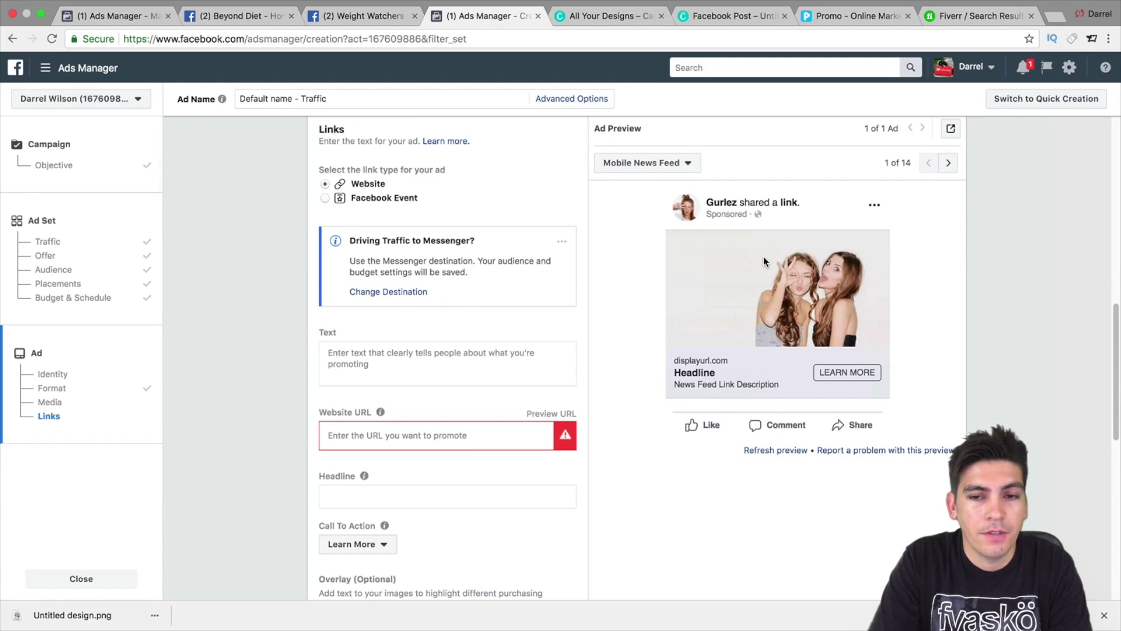
click(378, 435)
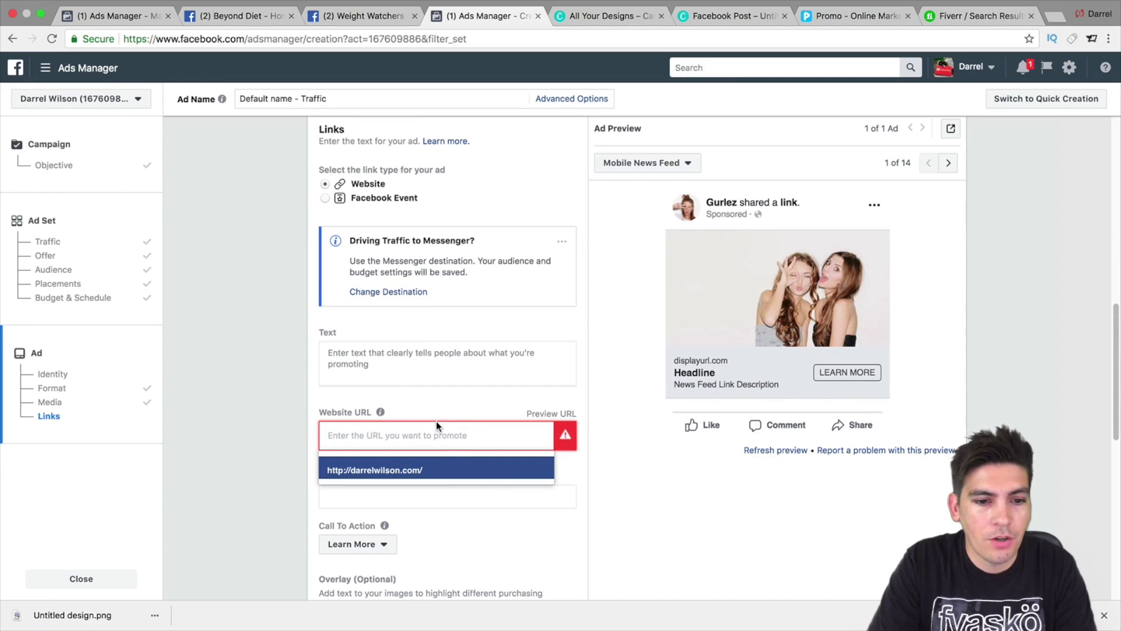
click(429, 470)
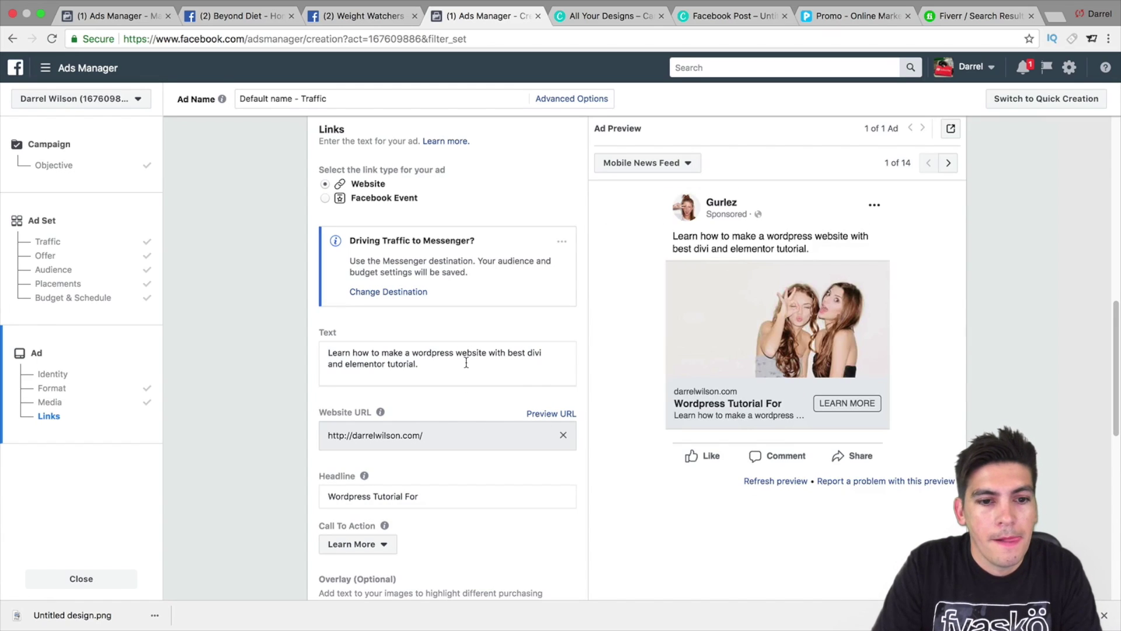
Clear the automatically filled WordPress tutorial description from the ad's text
triple_click(466, 363)
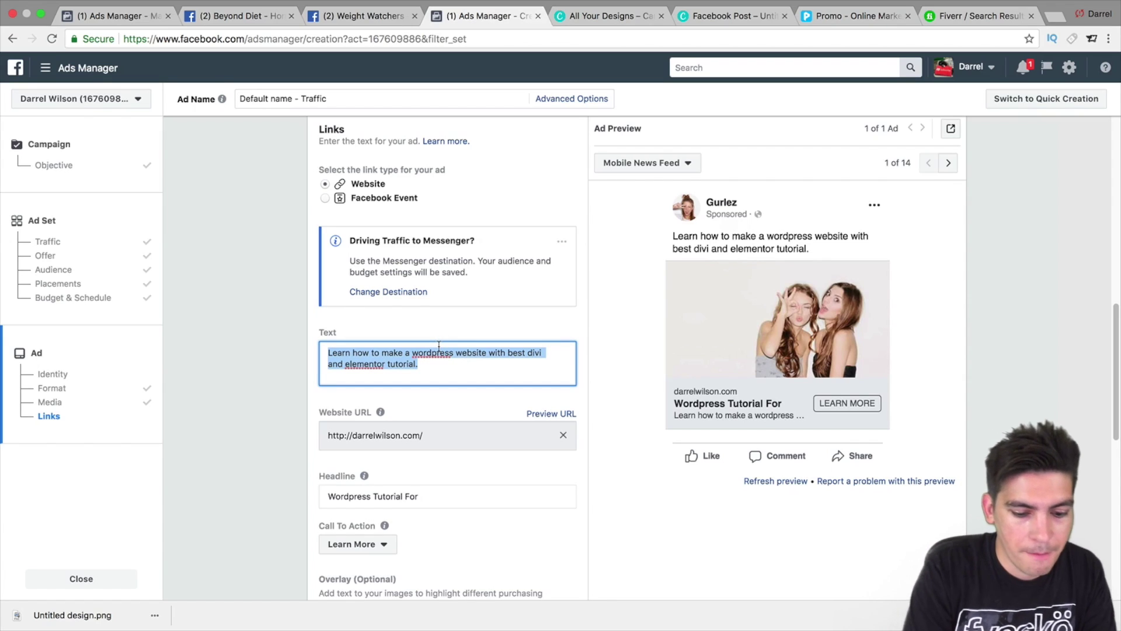
text(Mak)
key(BackSpace)
key(BackSpace)
key(BackSpace)
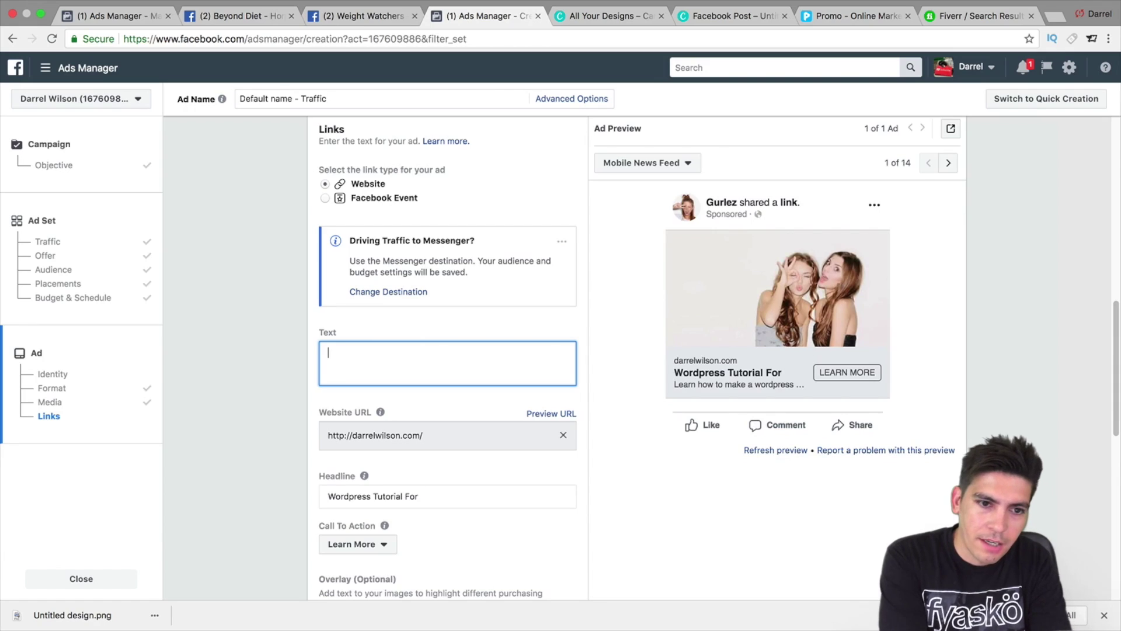
text(Get 10% Off Al;)
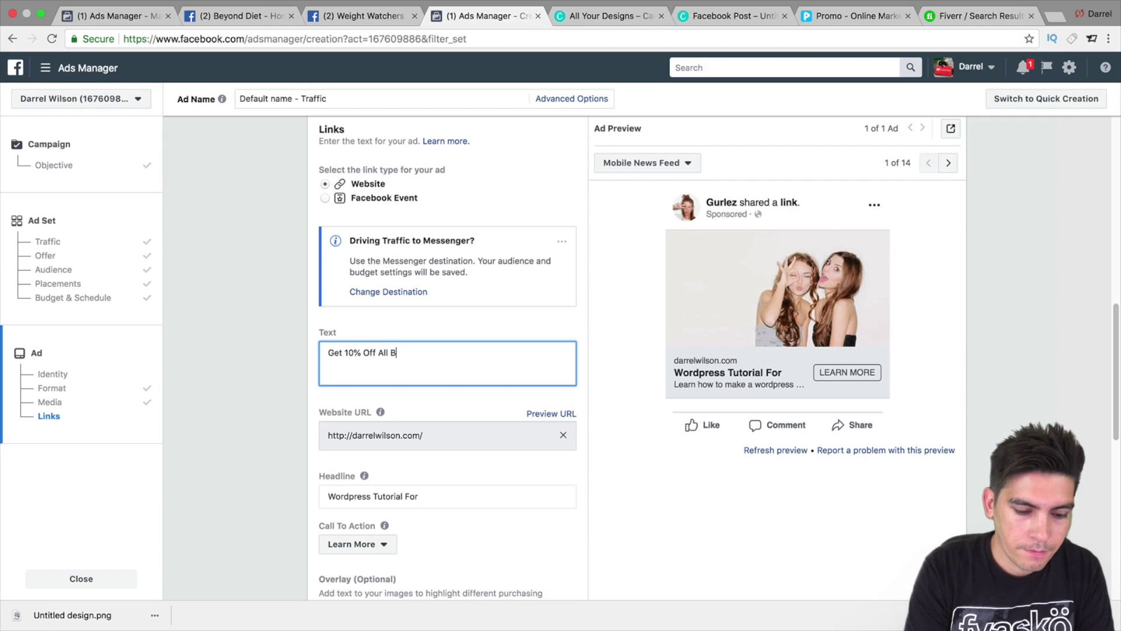
key(BackSpace)
key(BackSpace)
key(BackSpace)
key(BackSpace)
key(BackSpace)
key(BackSpace)
key(BackSpace)
key(BackSpace)
key(BackSpace)
key(BackSpace)
key(BackSpace)
key(BackSpace)
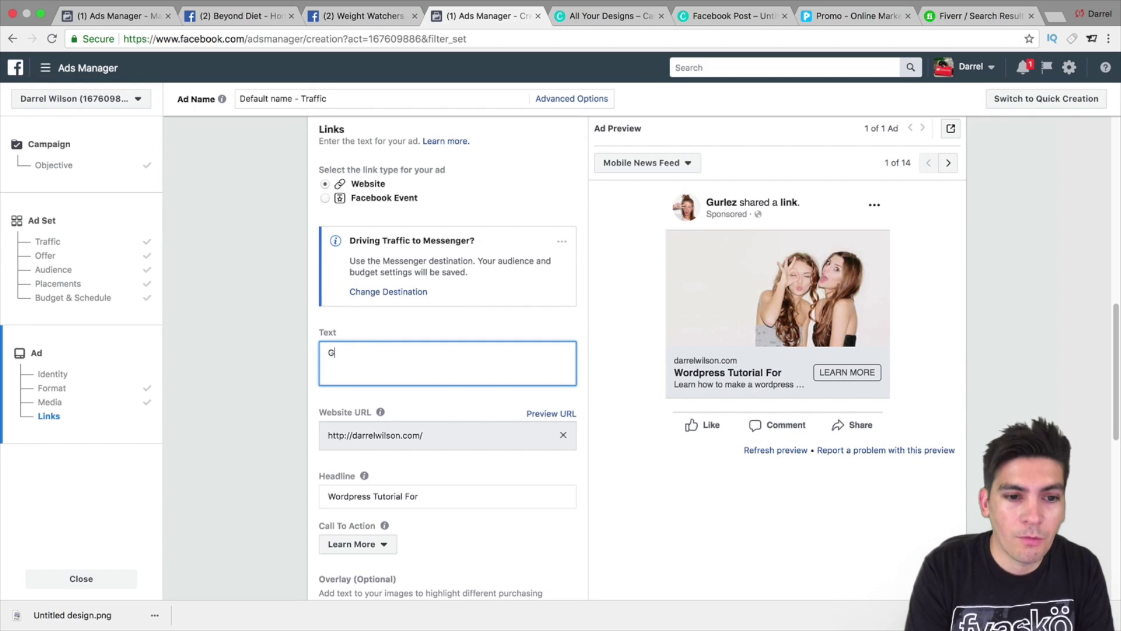
Write the ad text "Want To Lose Weight? Shop Our Diet Selection and shred the weight fast like our friends here!"
text(Want To Lose)
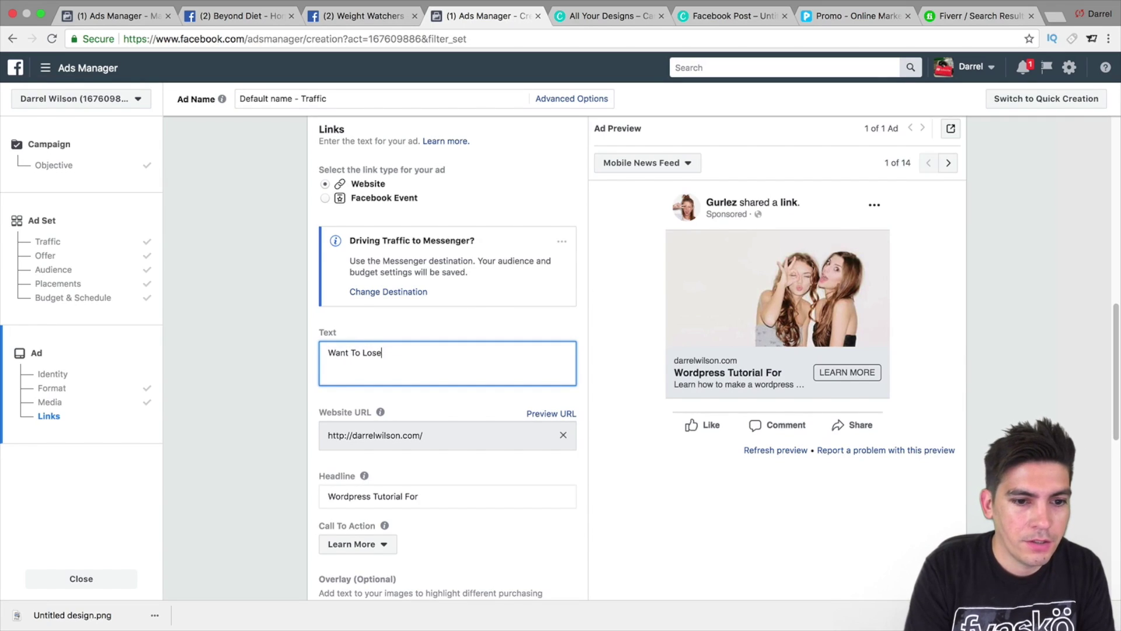
text( Weight? )
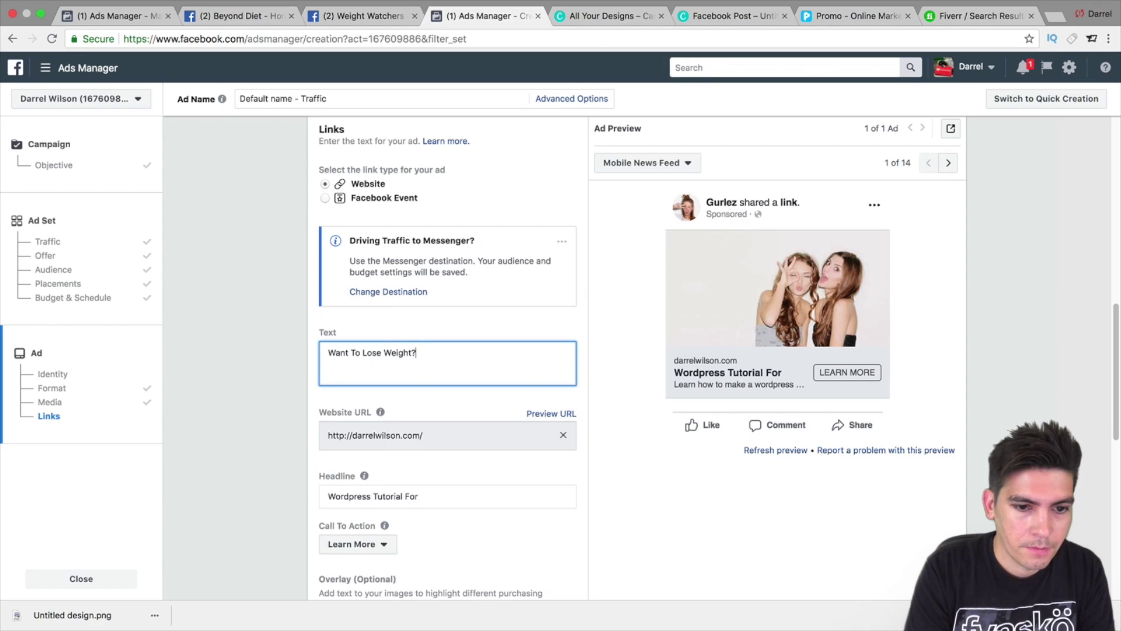
text(Shop Our Diet Sel)
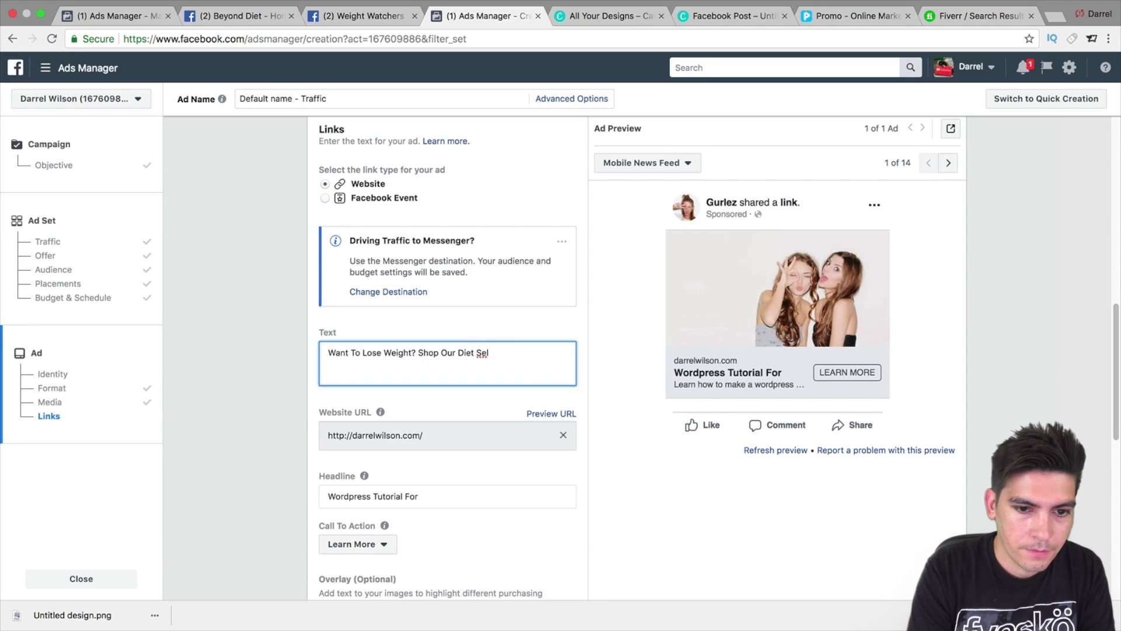
text(lection and)
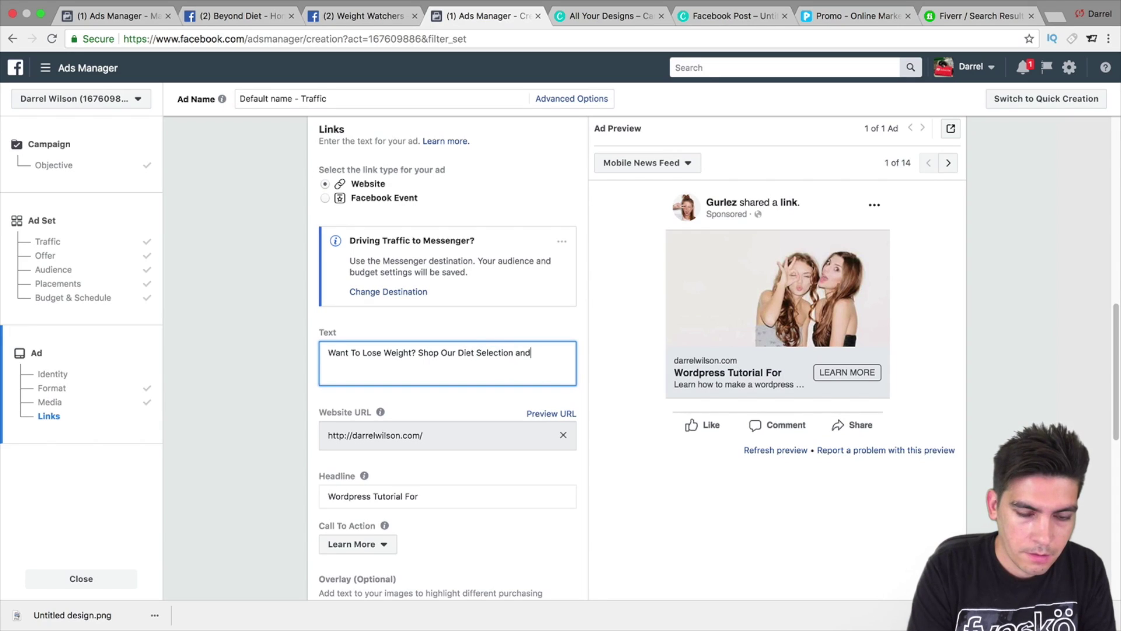
text( Ihrd)
key(BackSpace)
text(ed the weight fast like)
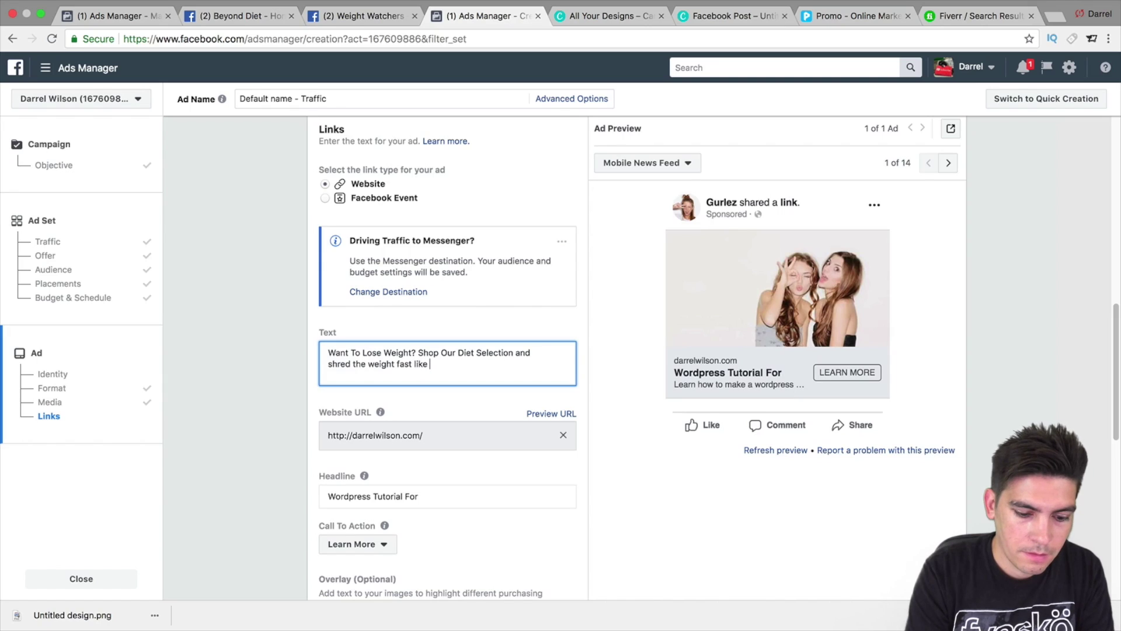
text(our te)
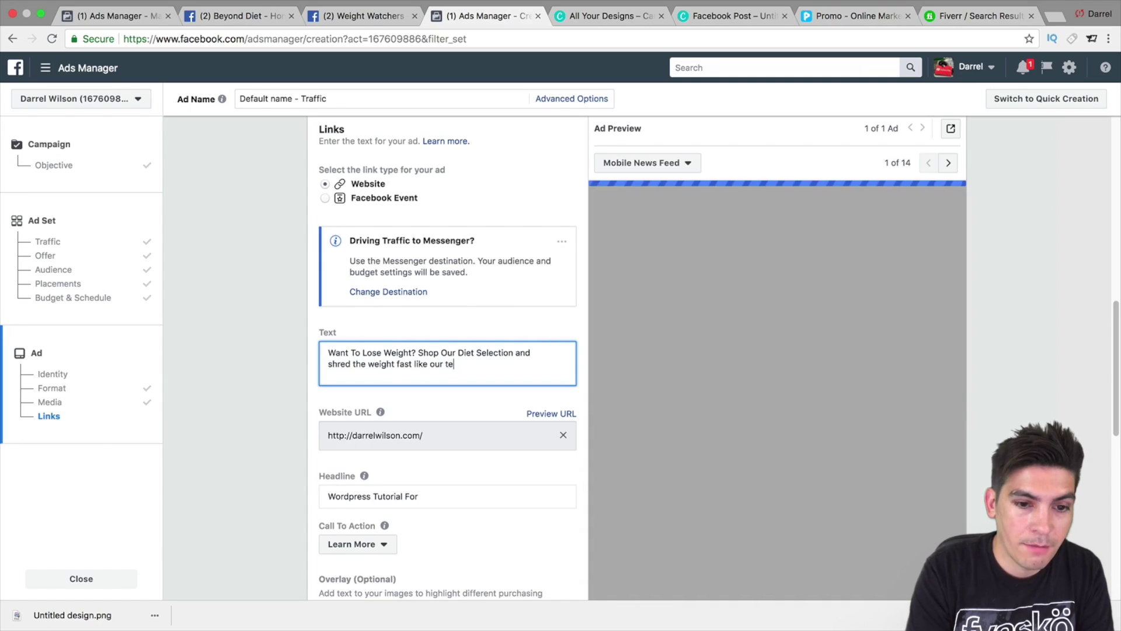
key(BackSpace)
key(BackSpace)
text(friends here!)
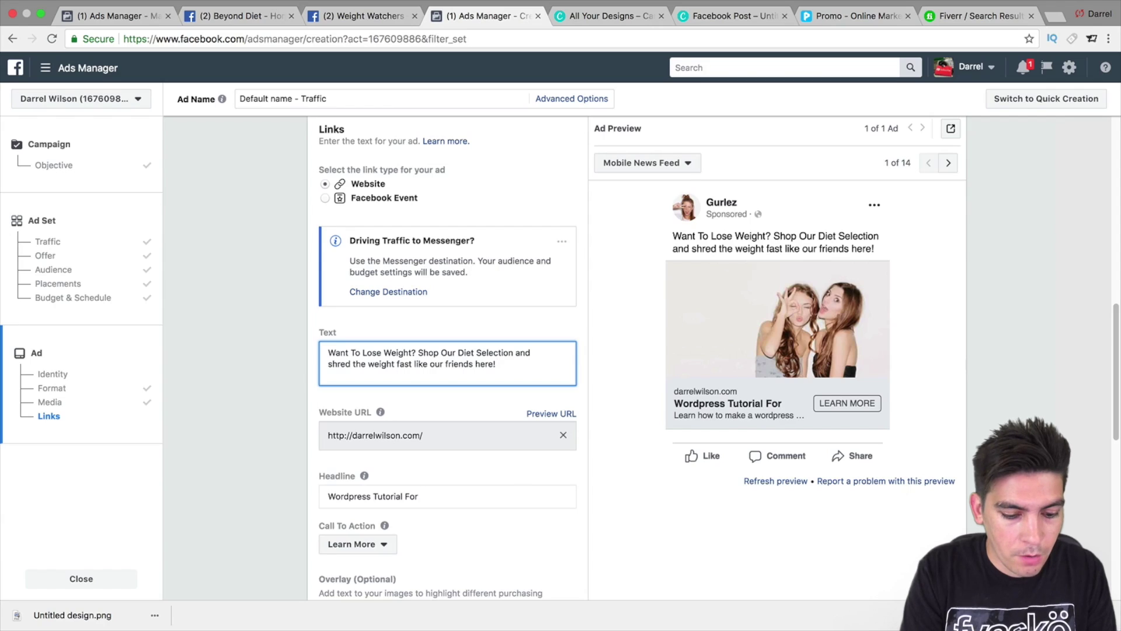
Append "One Day Sale!" to the end of the ad text
text(one)
key(BackSpace)
key(BackSpace)
text(ne Day Sale!)
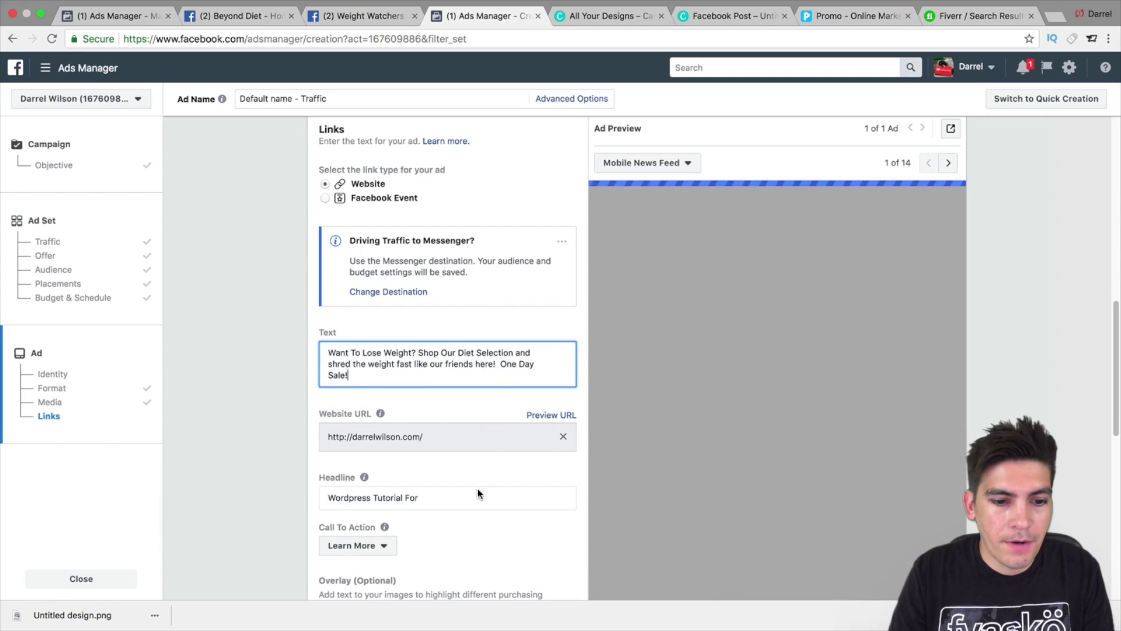
Replace the ad's headline with "Lose Weight Fast" and check it in the mobile news feed preview
triple_click(478, 495)
text(Lose Weight Fast)
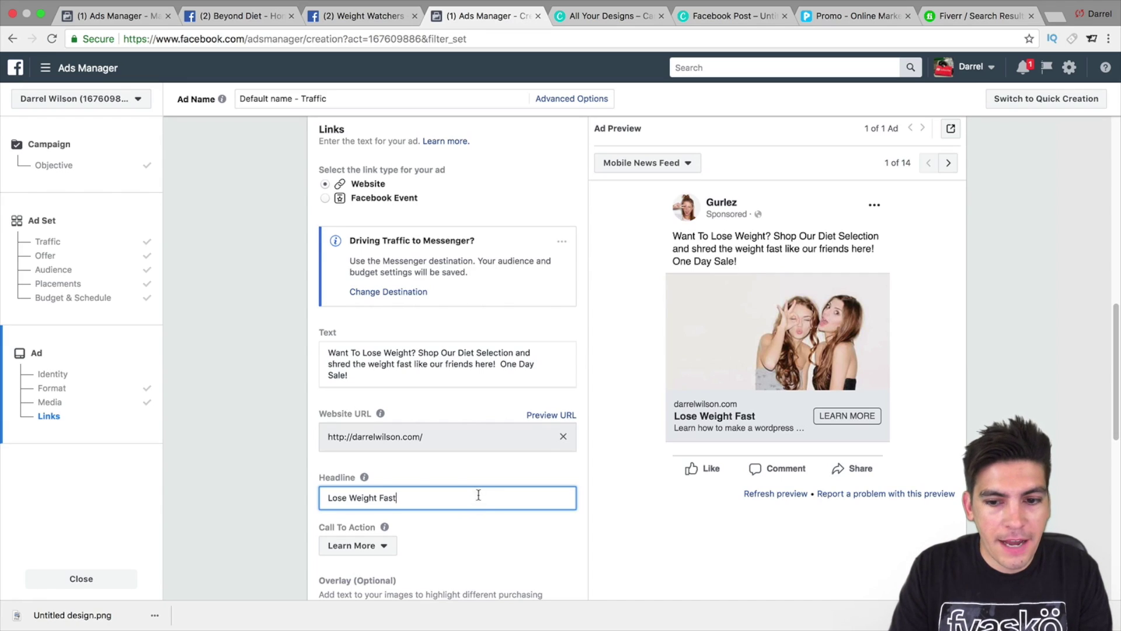
scroll(471, 485, down, 3)
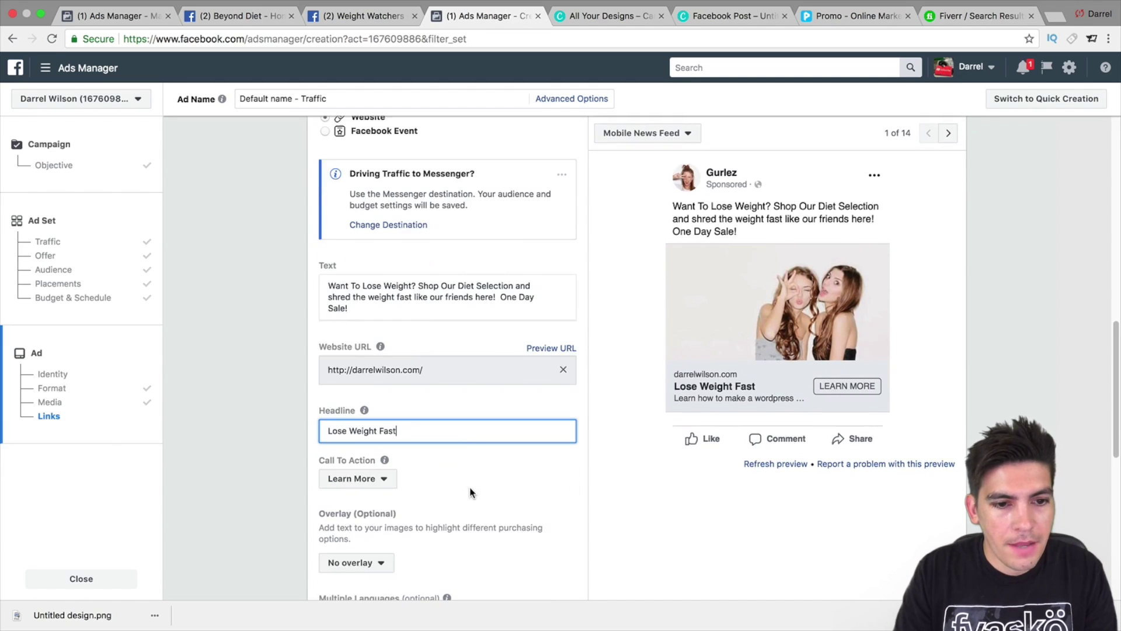
scroll(472, 468, up, 6)
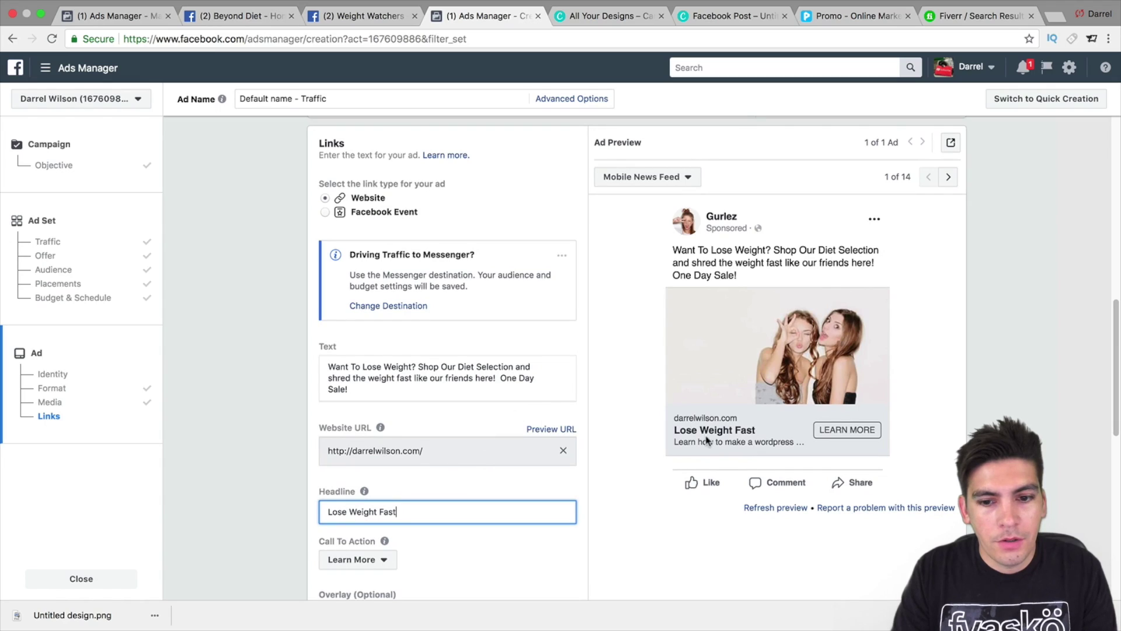
scroll(472, 426, down, 3)
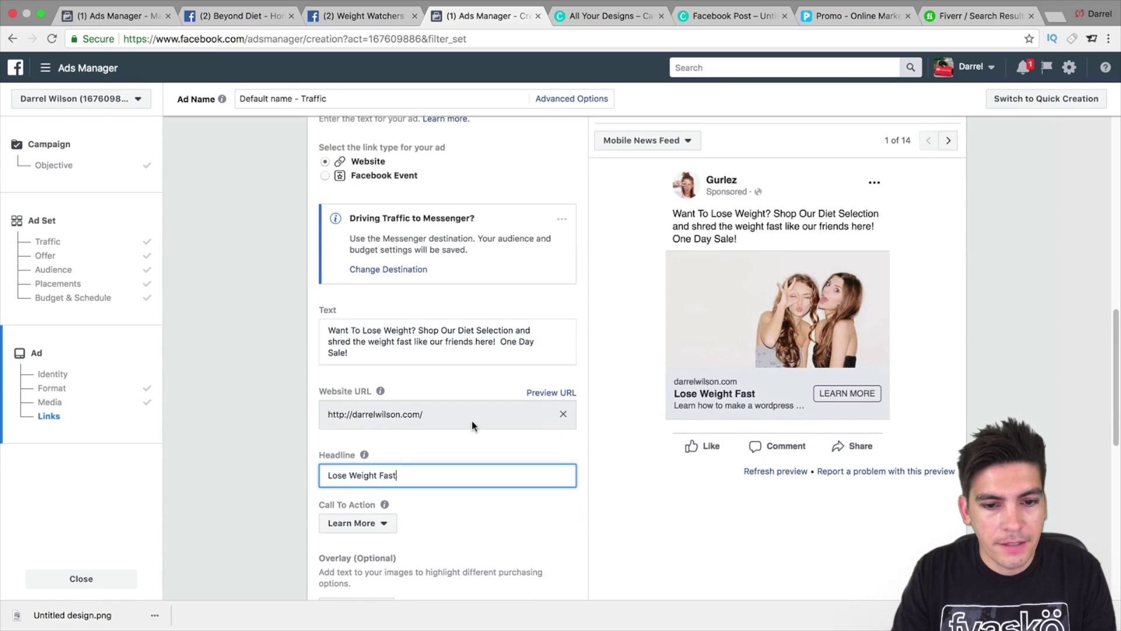
Fill in the news feed link description with "Join Thousands Others Losing Weight Today", leaving the display link empty
scroll(473, 418, down, 5)
click(468, 472)
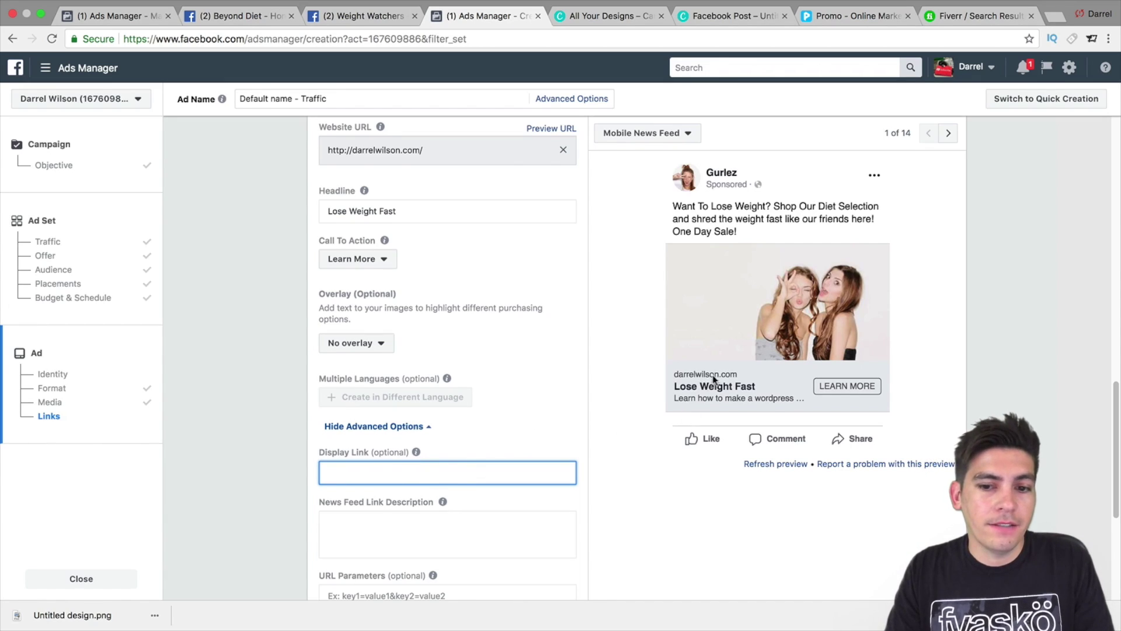
click(424, 519)
text(e)
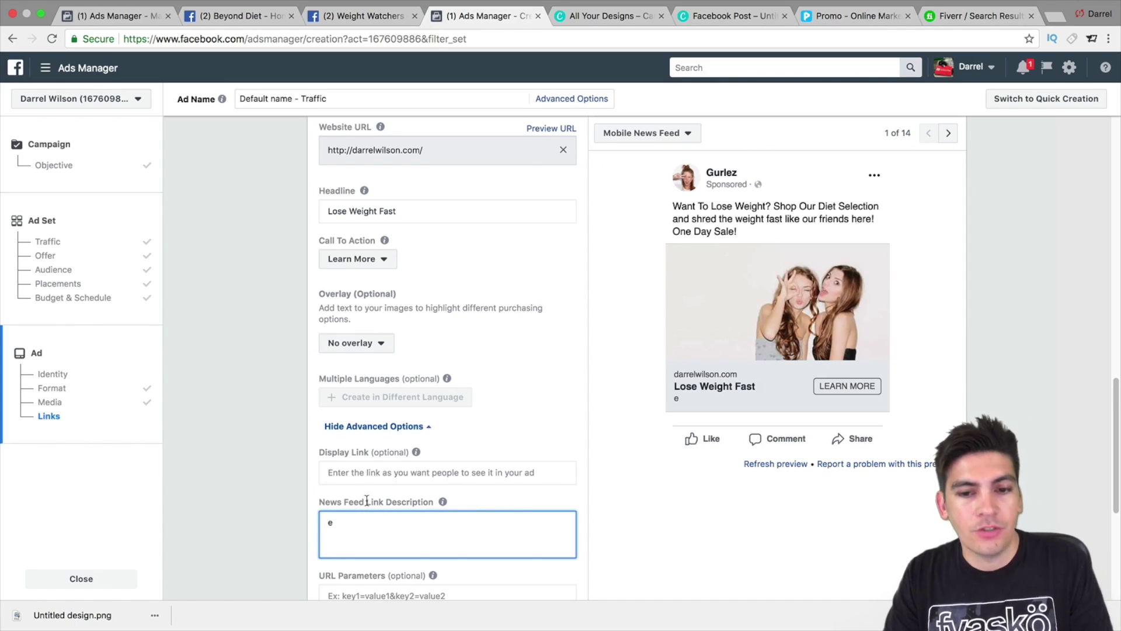
key(BackSpace)
text(JJoin Thous)
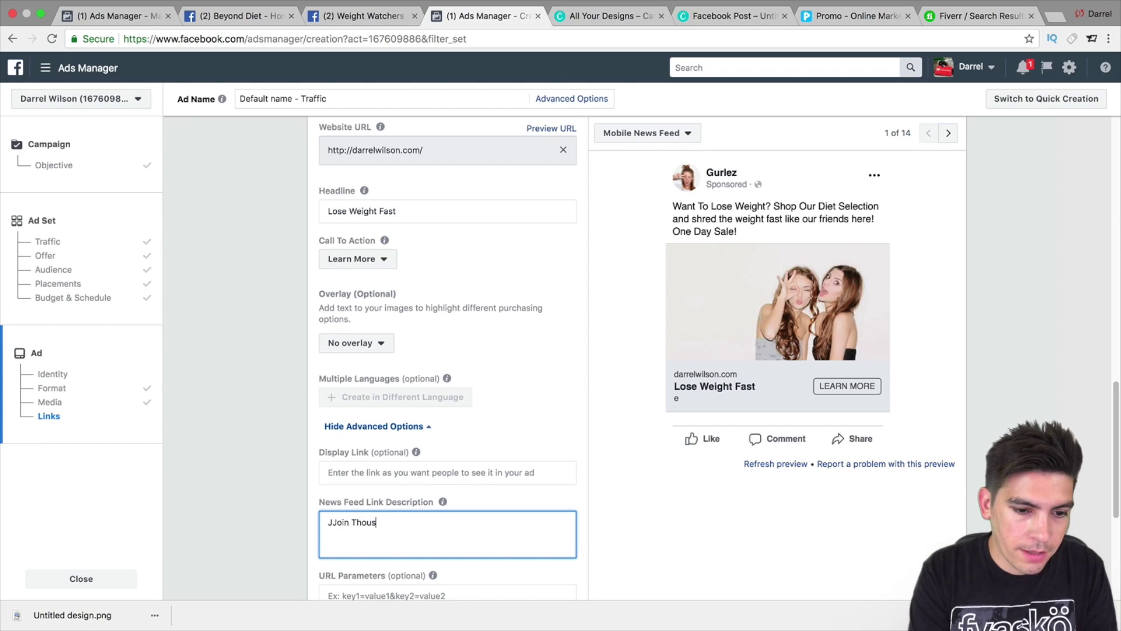
text(nads Others Losing Weight Today)
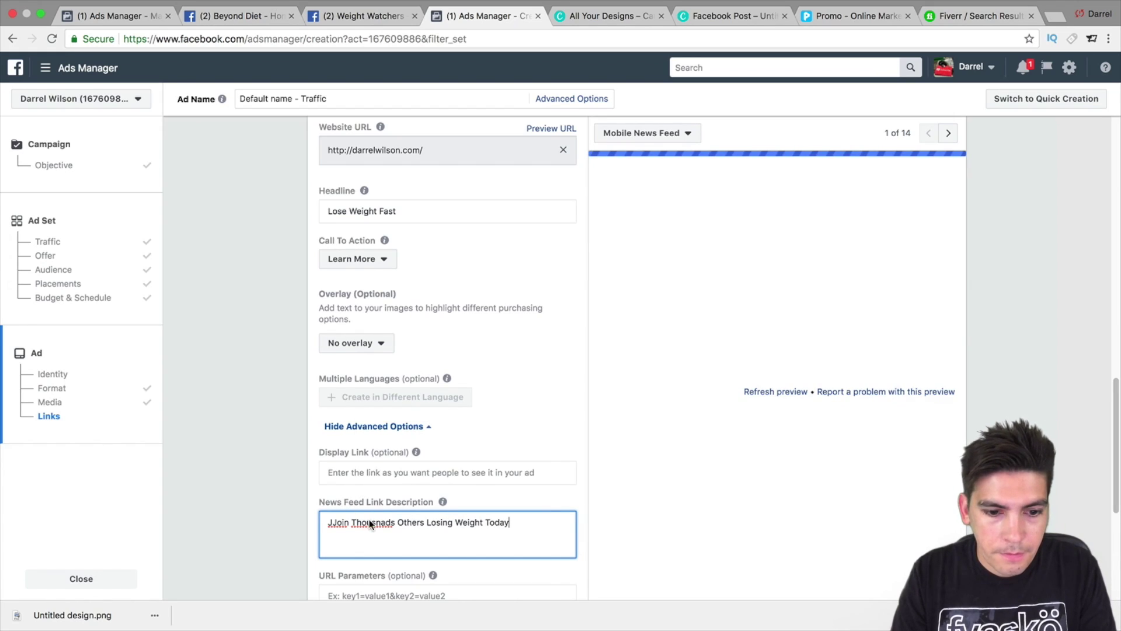
Correct the misspelled words in the news feed link description and shorten it to "Join Thousands Today!"
right_click(369, 520)
click(400, 407)
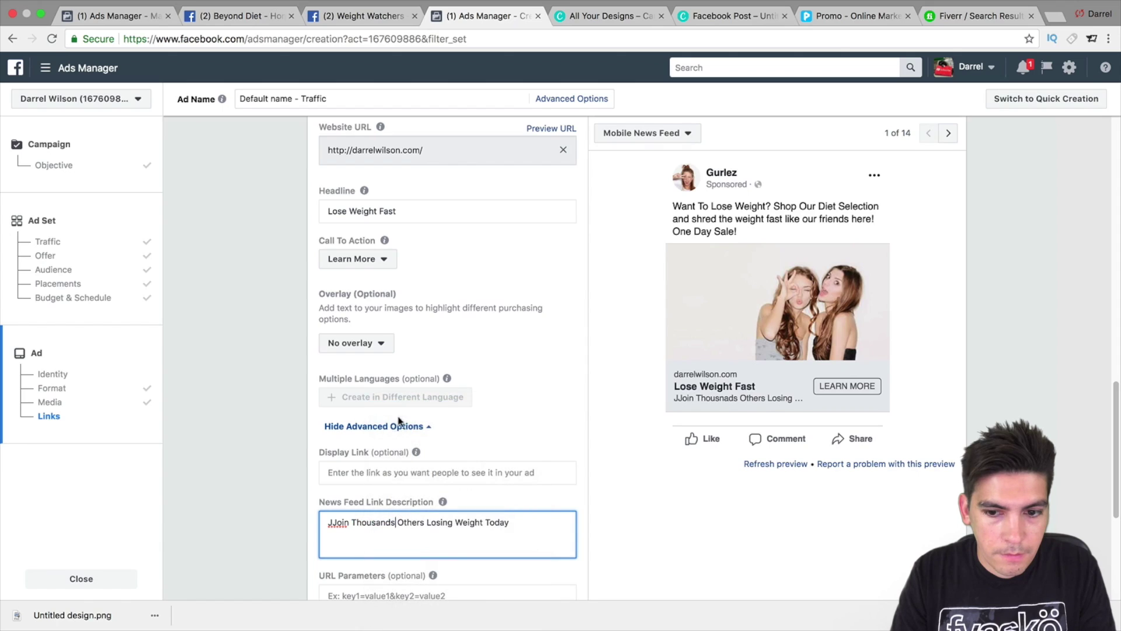
right_click(331, 522)
click(385, 407)
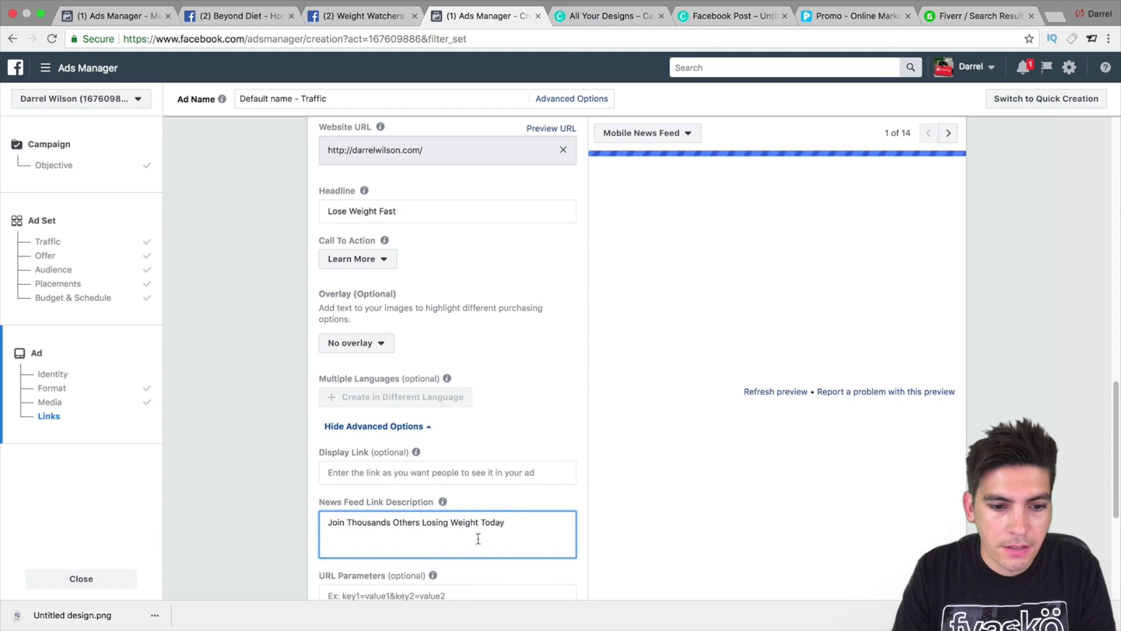
drag(393, 524, 663, 521)
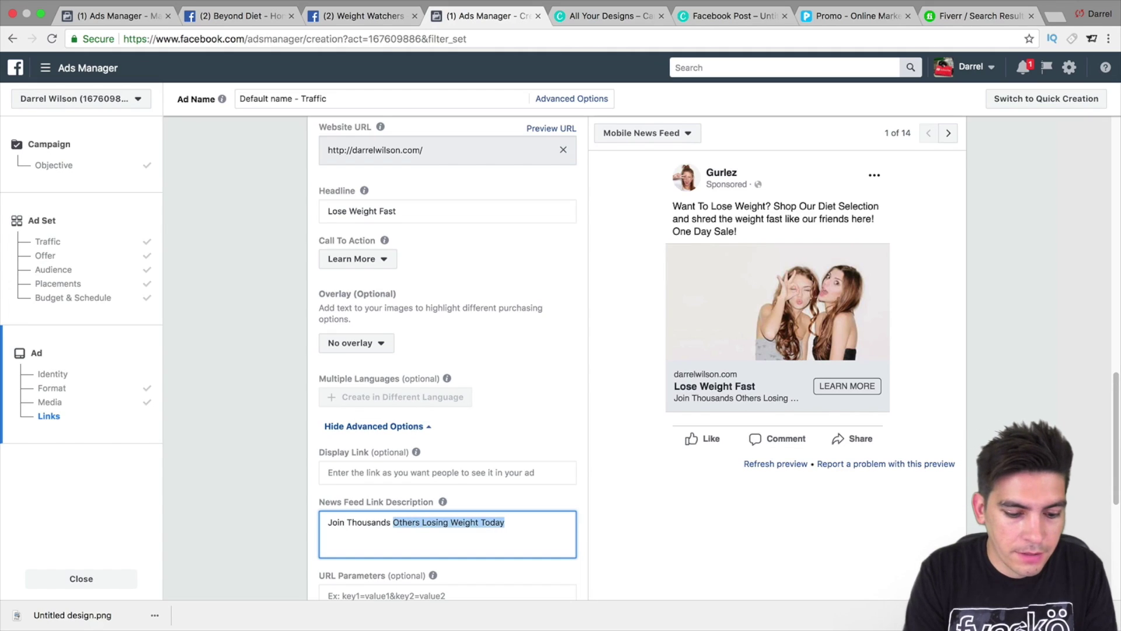
text(Today!)
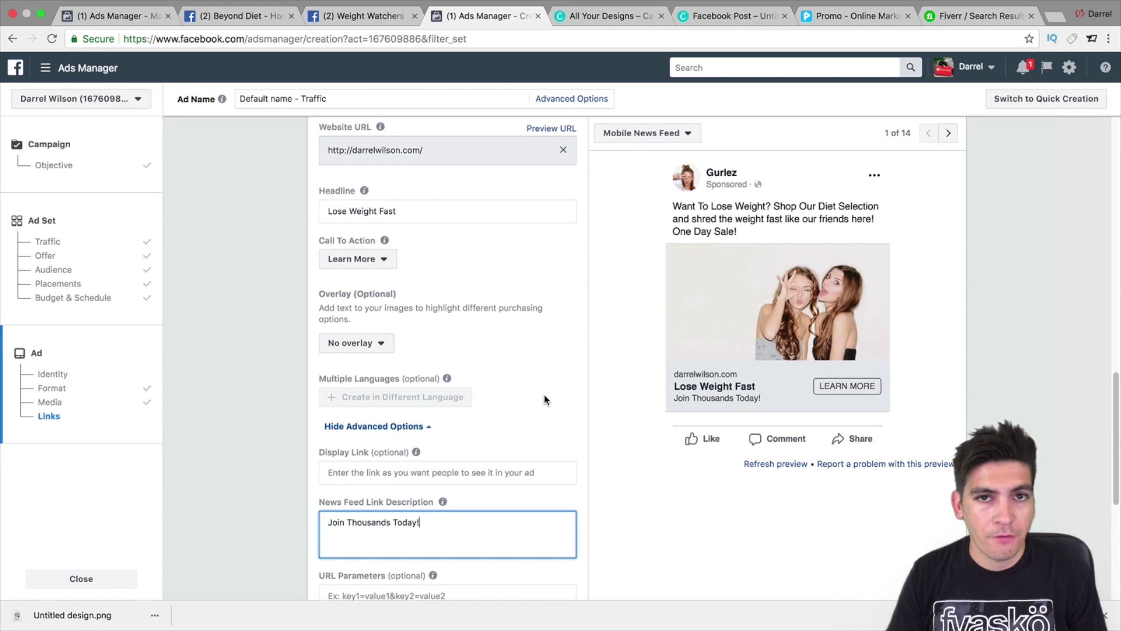
View the Weight Watchers Facebook page and open the account's own public figure page from there
click(369, 18)
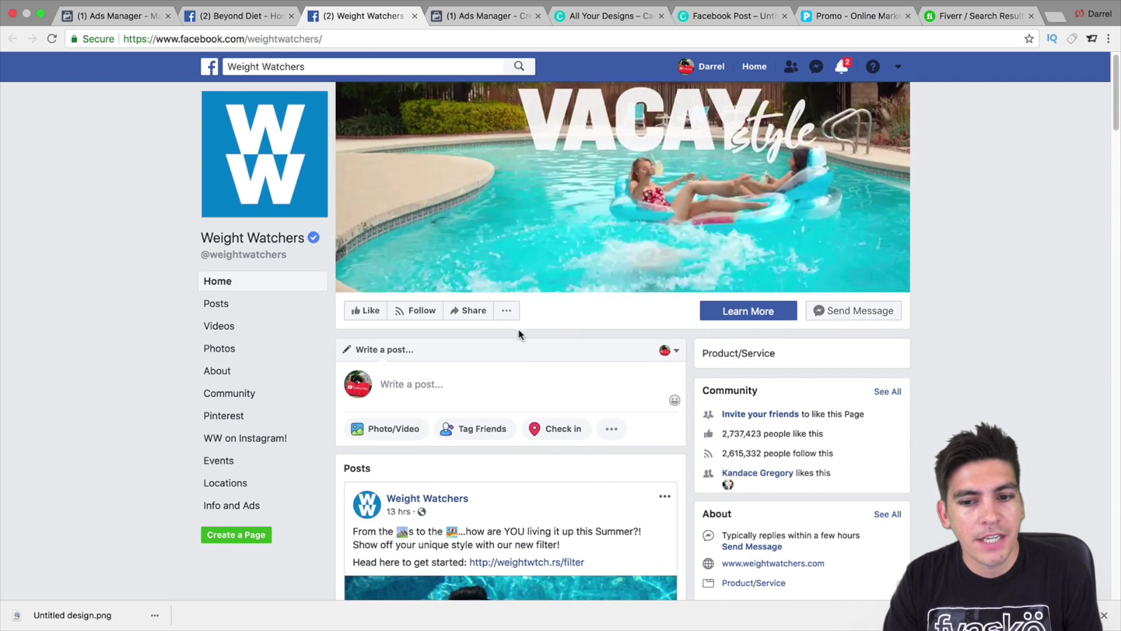
scroll(519, 329, down, 3)
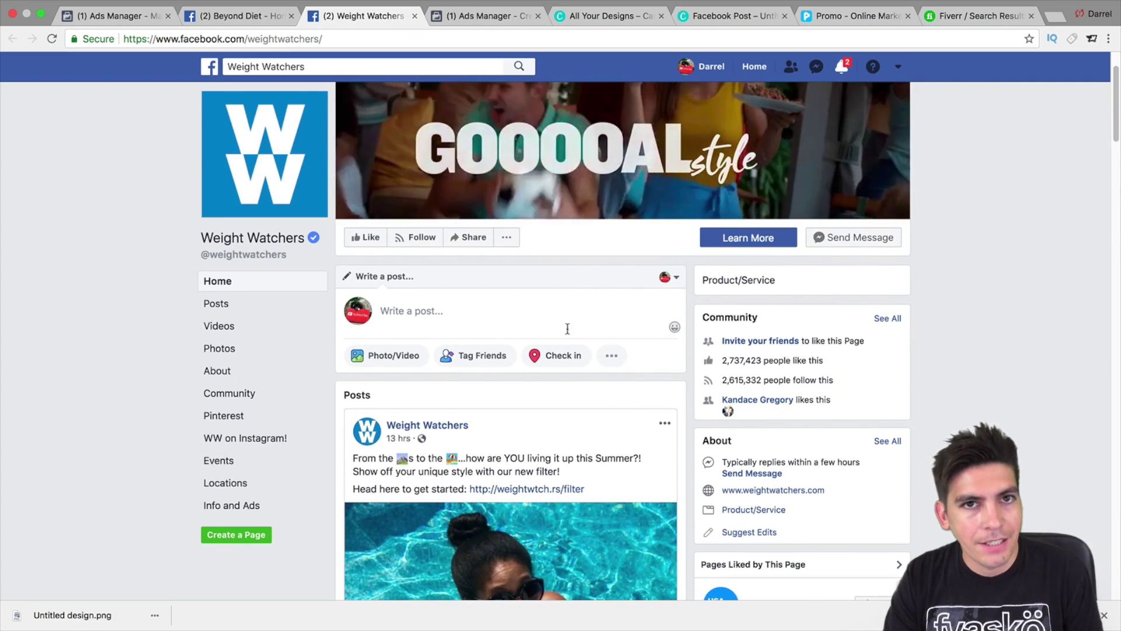
click(899, 66)
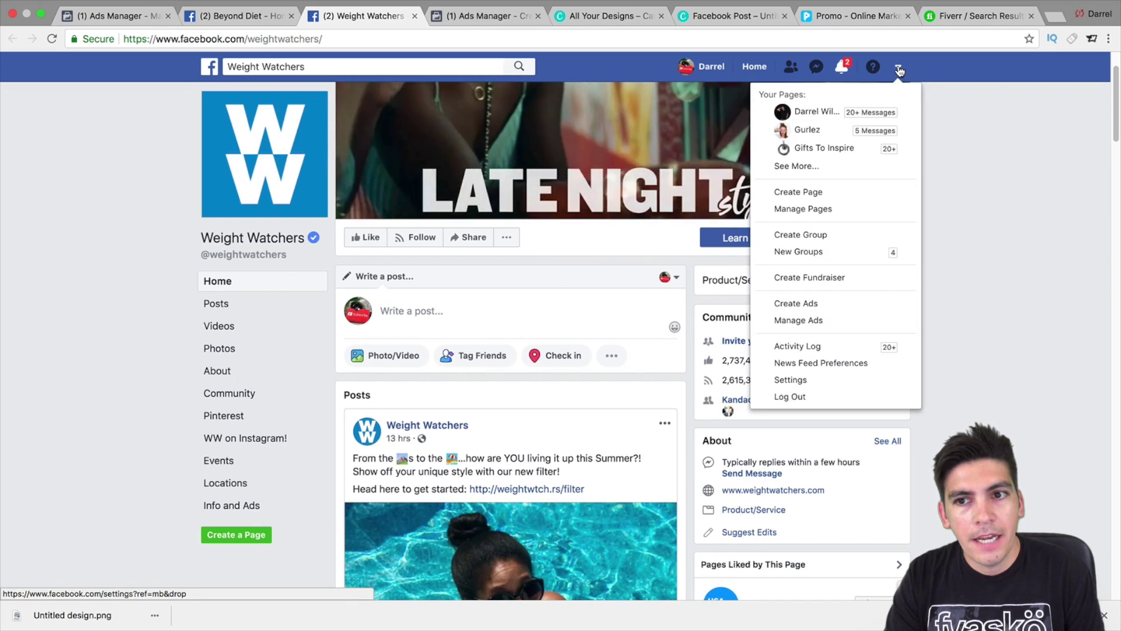
click(826, 116)
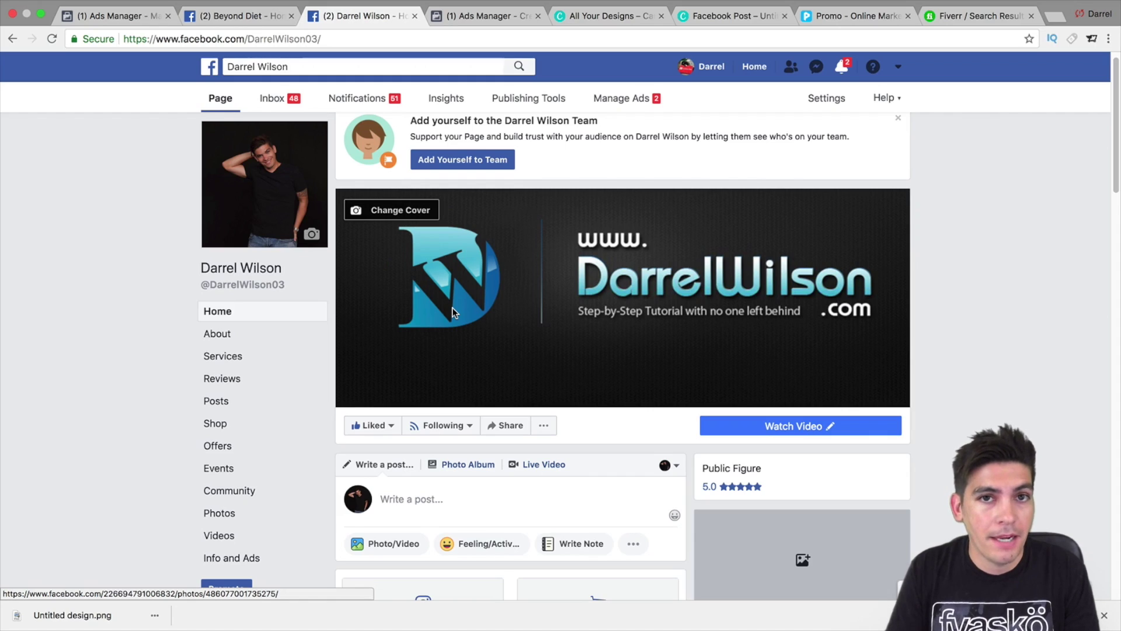
Look through the account's own Facebook page, examining its reviews, the boosted WooCommerce plugins post and the MemberPress review post
scroll(467, 289, down, 2)
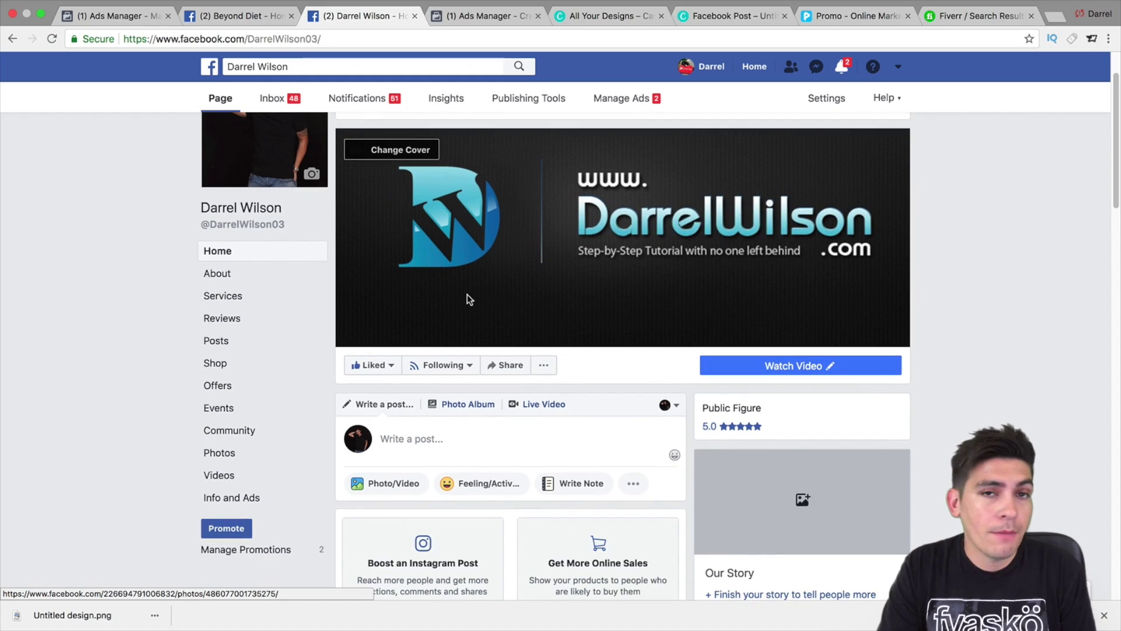
scroll(469, 295, down, 4)
mouse_move(468, 296)
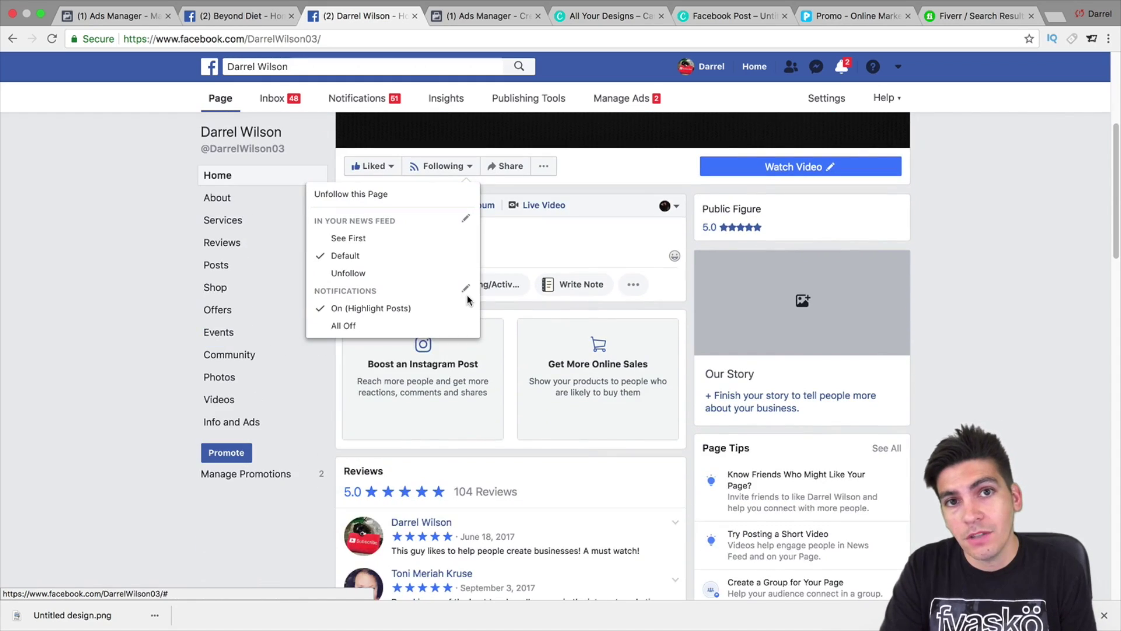
scroll(468, 297, down, 1)
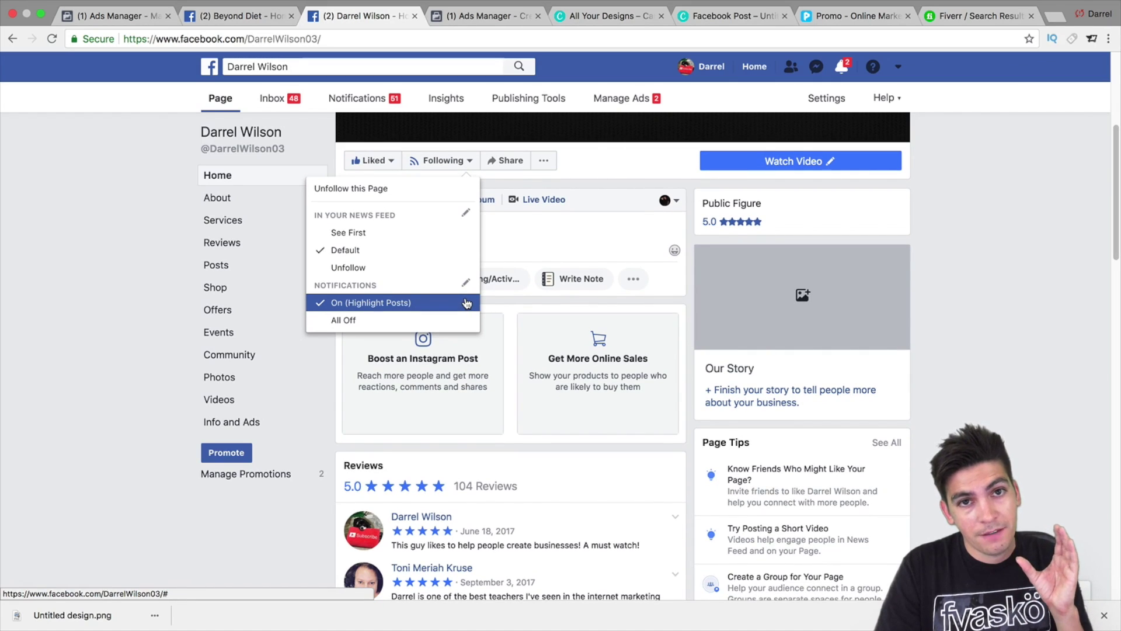
scroll(466, 300, down, 3)
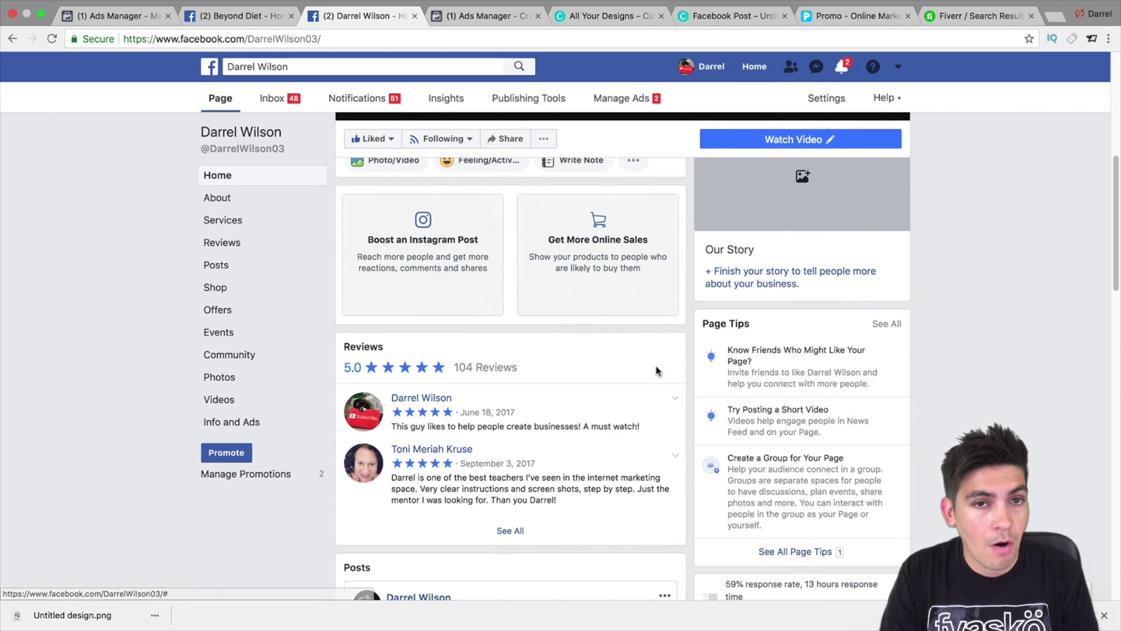
drag(1116, 194, 1111, 319)
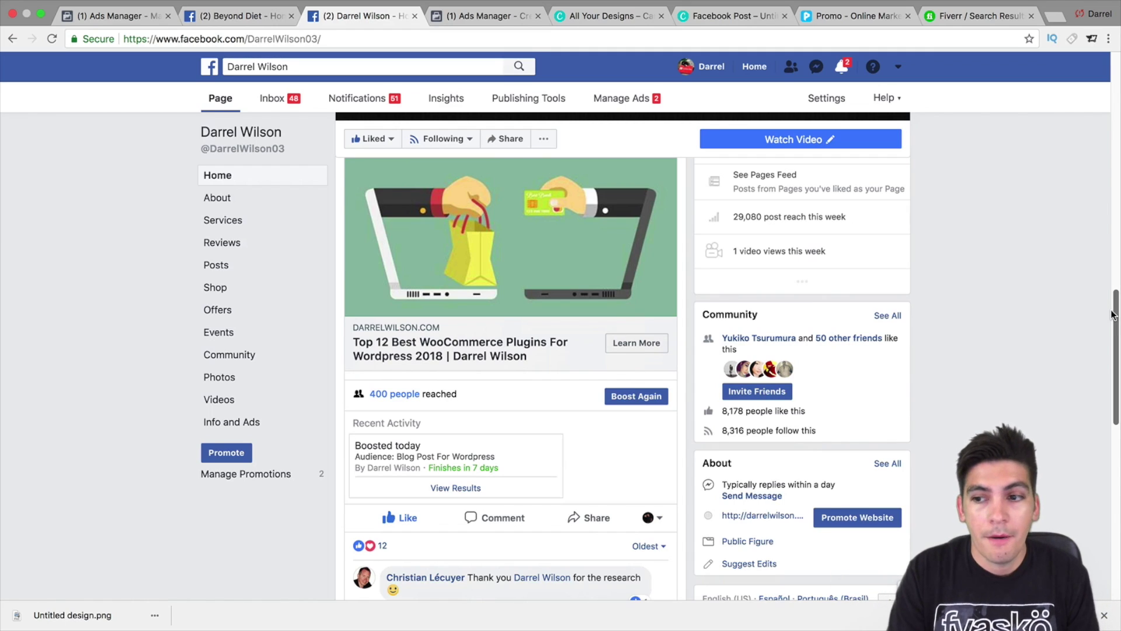
drag(1112, 319, 1115, 372)
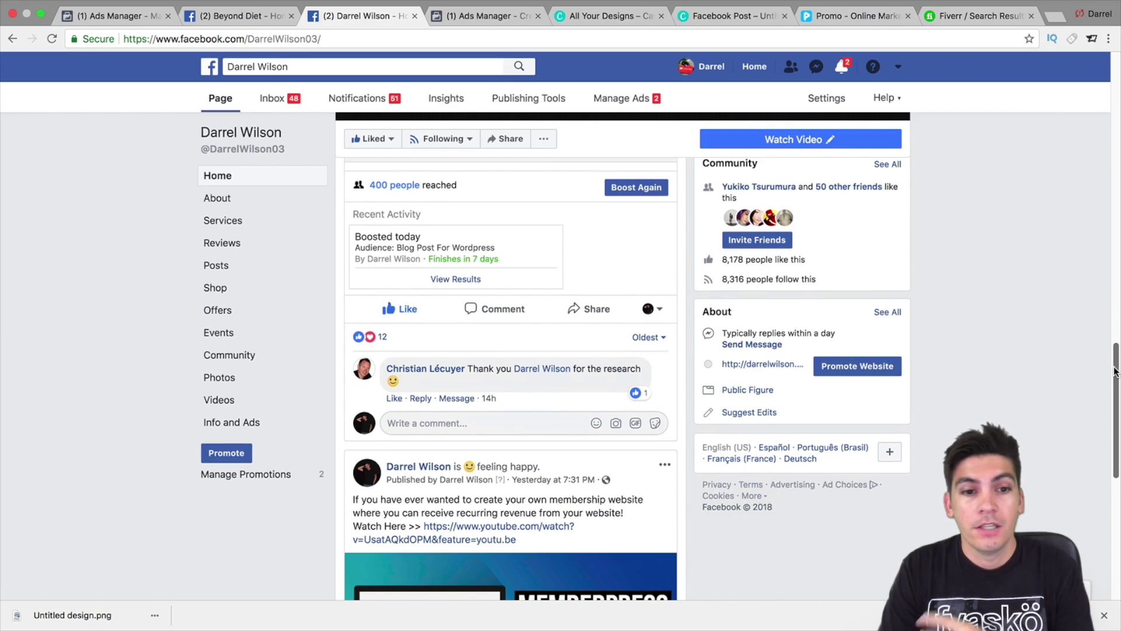
drag(1115, 372, 1112, 468)
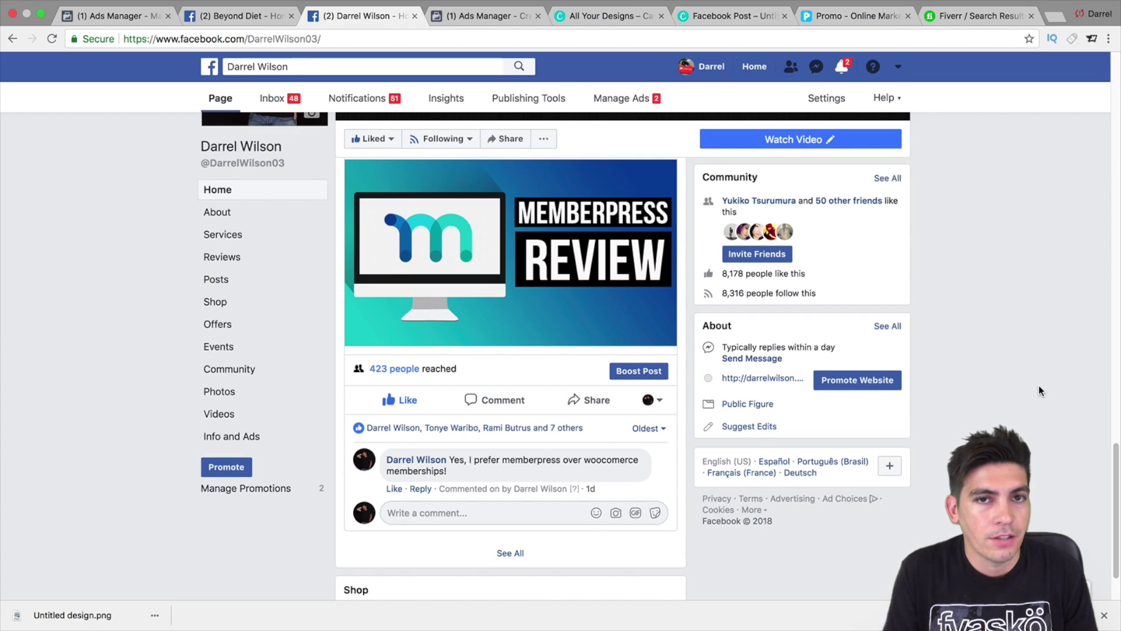
scroll(1039, 387, up, 20)
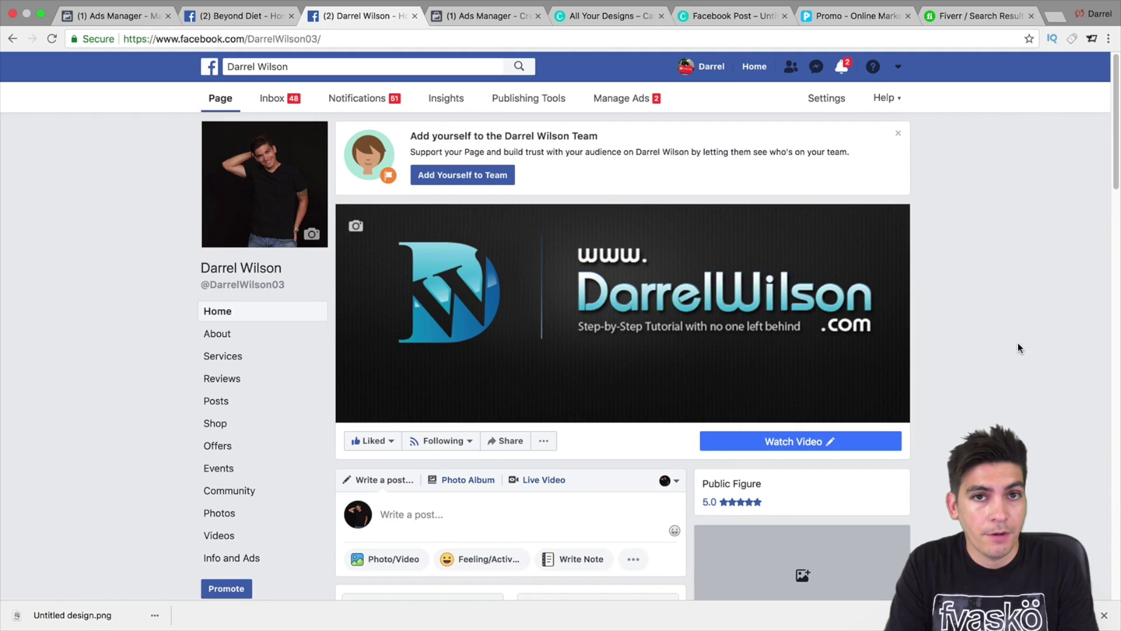
Return to Ads Manager and review the ad's remaining link options, conversion tracking and preview
click(485, 16)
scroll(522, 324, down, 3)
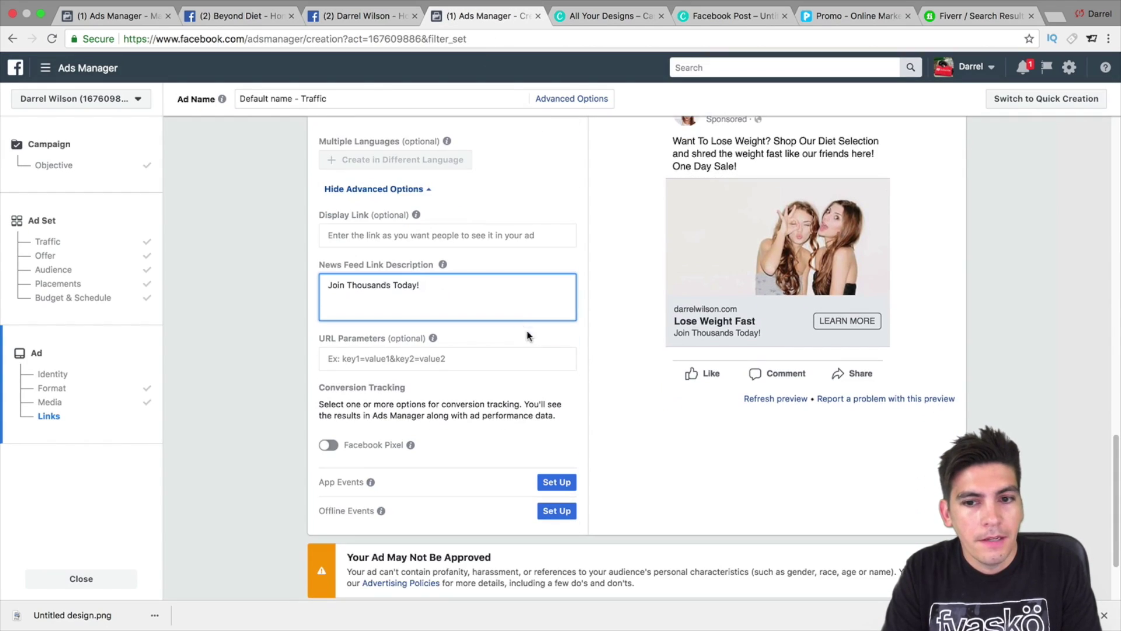
scroll(566, 342, down, 4)
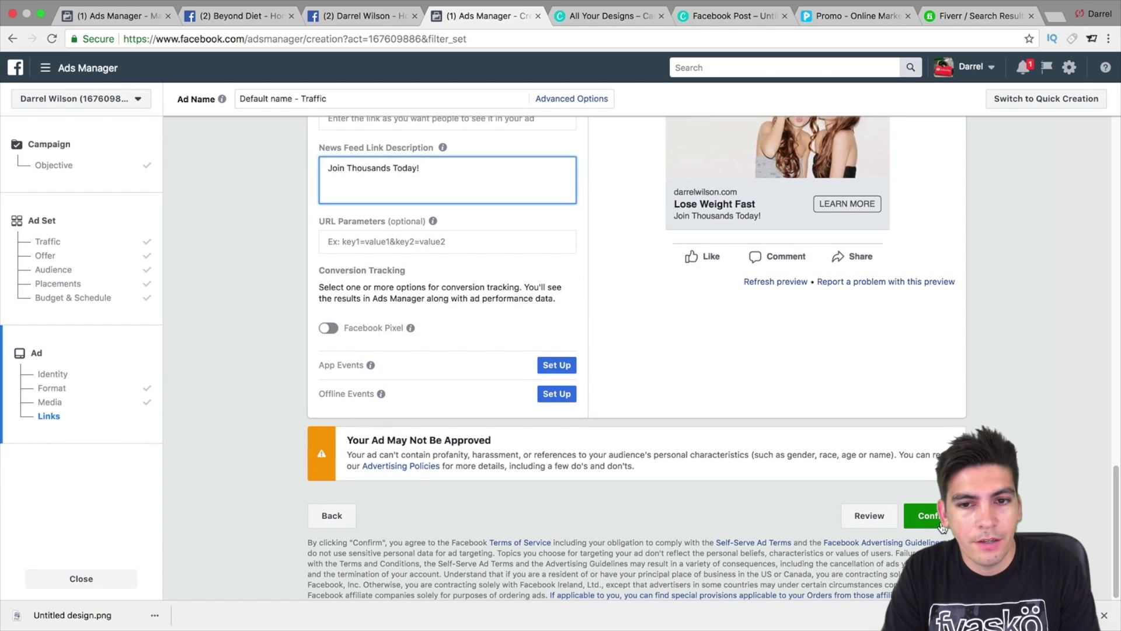
scroll(941, 526, up, 10)
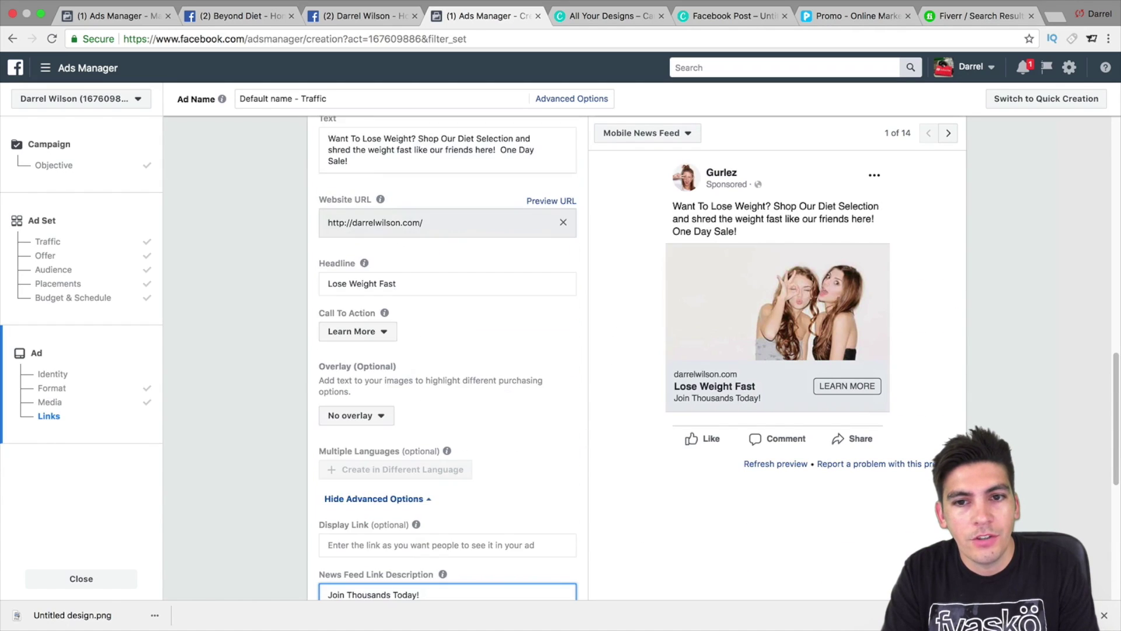
Recheck the traffic ad's text, link, headline and preview, and submit the ad for publishing
scroll(575, 484, up, 3)
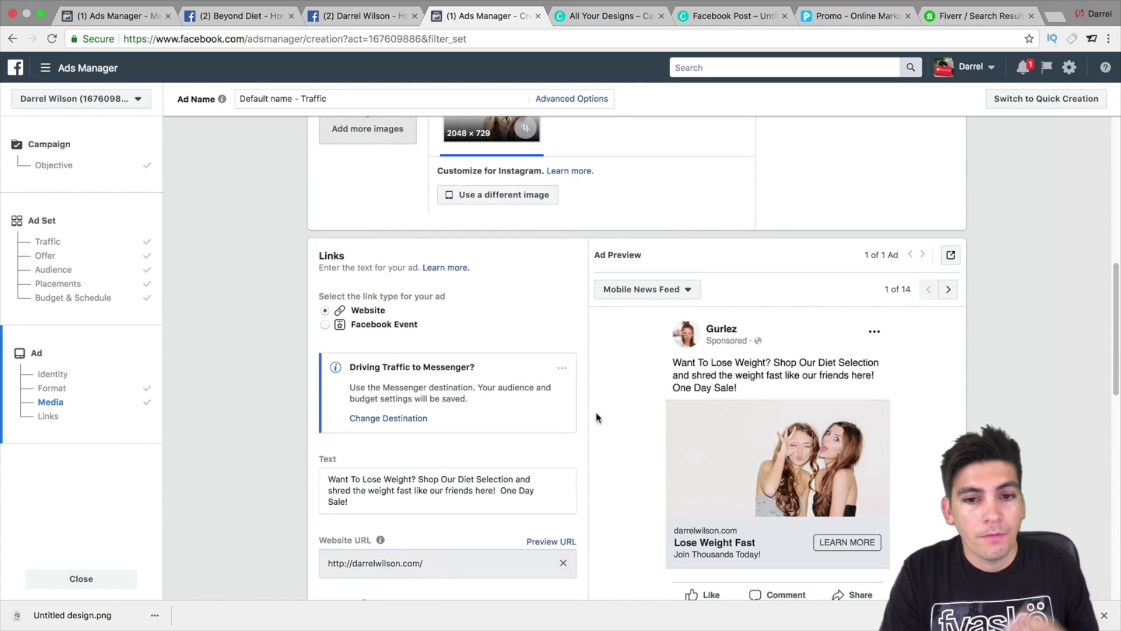
scroll(672, 297, down, 10)
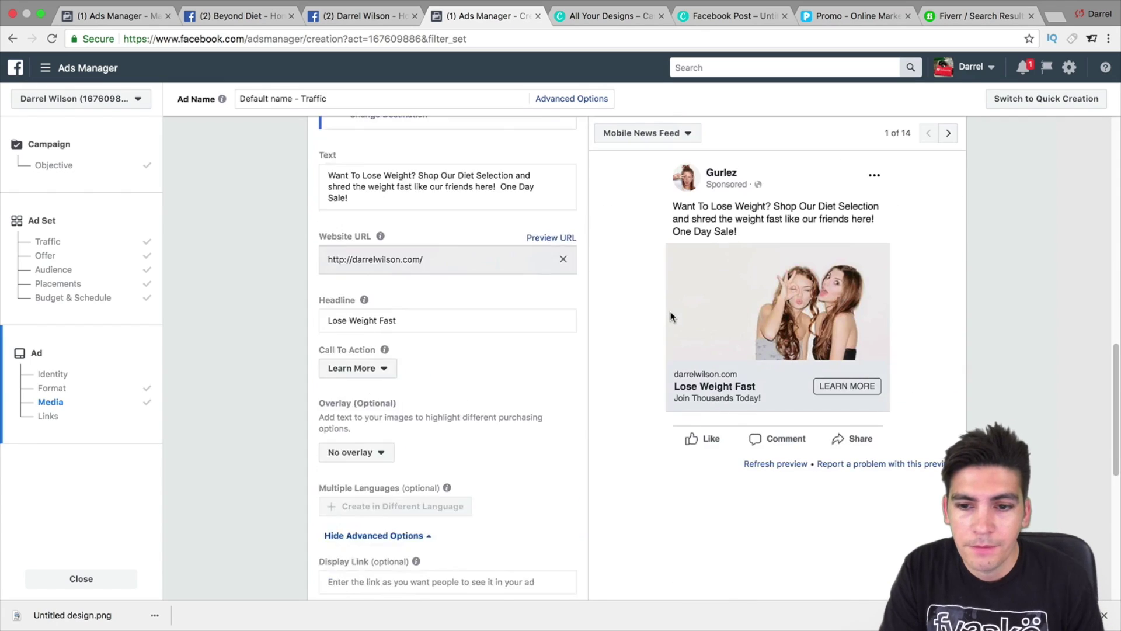
scroll(743, 407, down, 2)
click(926, 513)
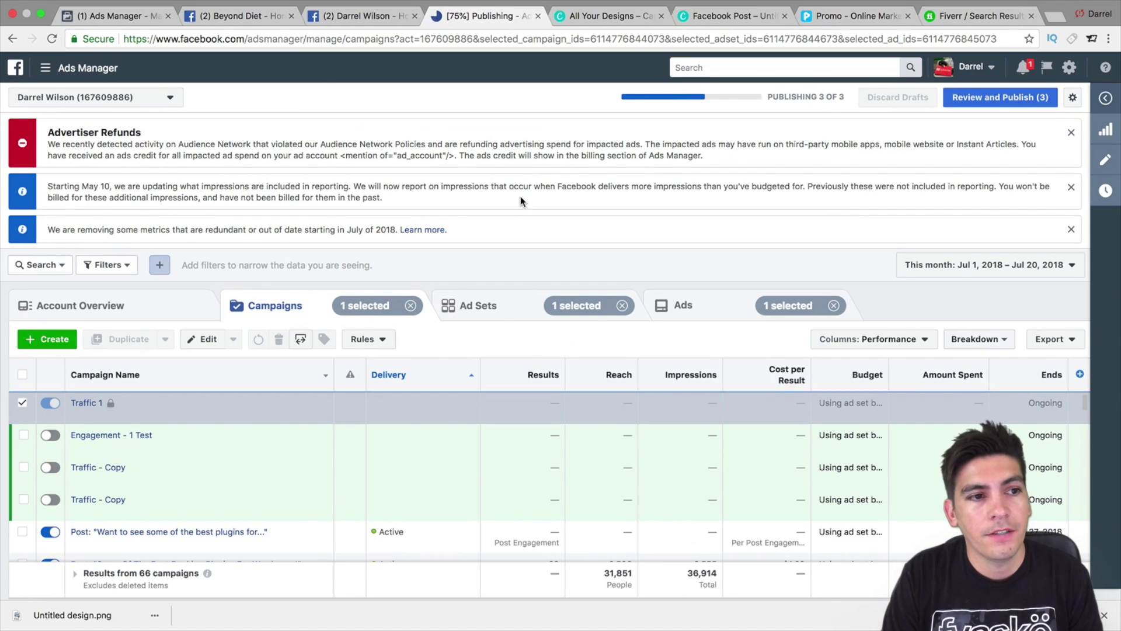
Switch off the Traffic 1 campaign and dismiss the Advertiser Refunds notice
drag(63, 144, 271, 155)
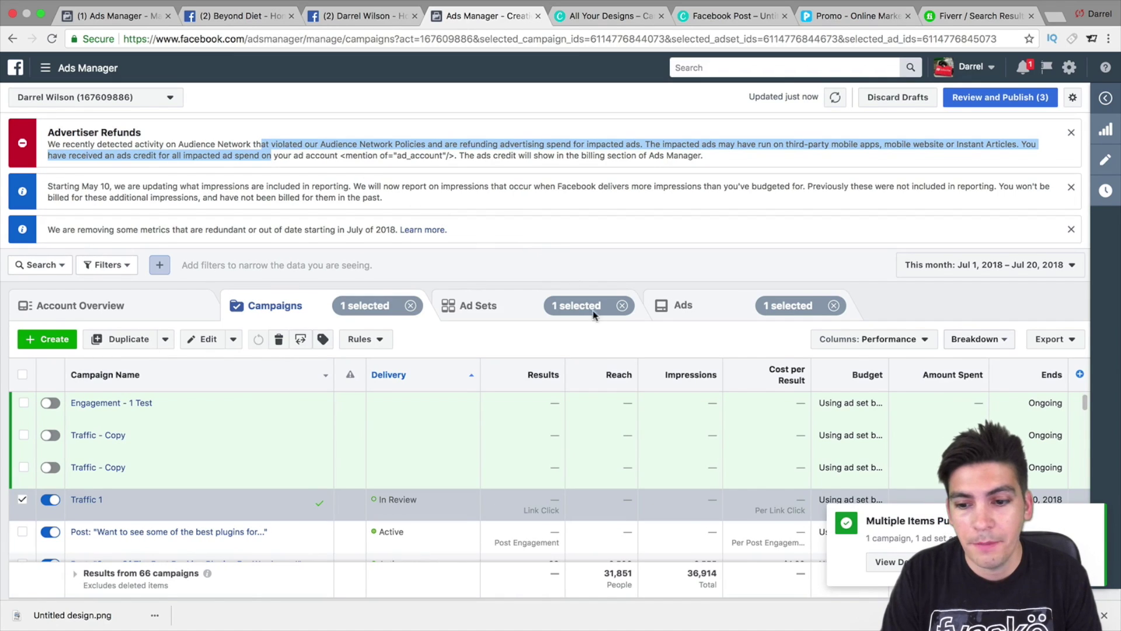
click(50, 500)
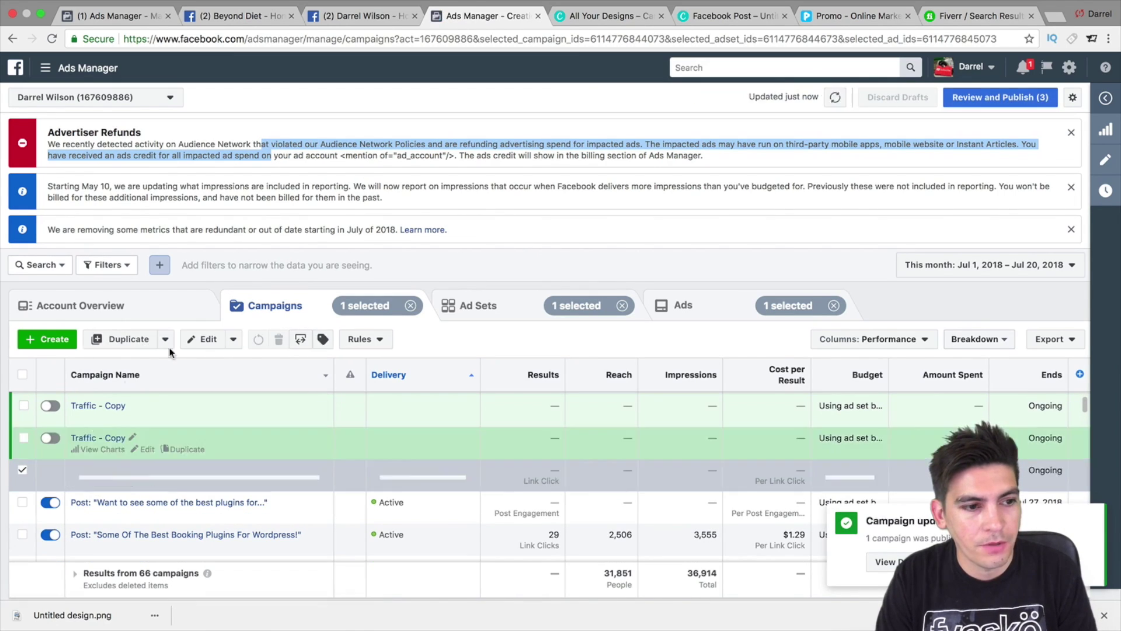
click(1071, 132)
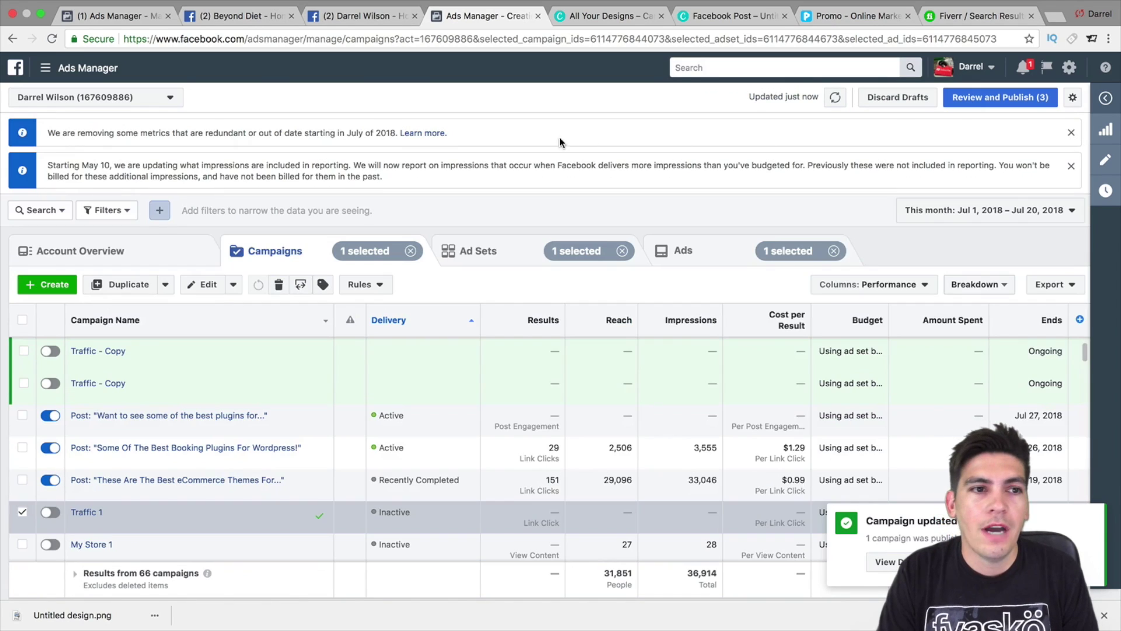
mouse_move(108, 76)
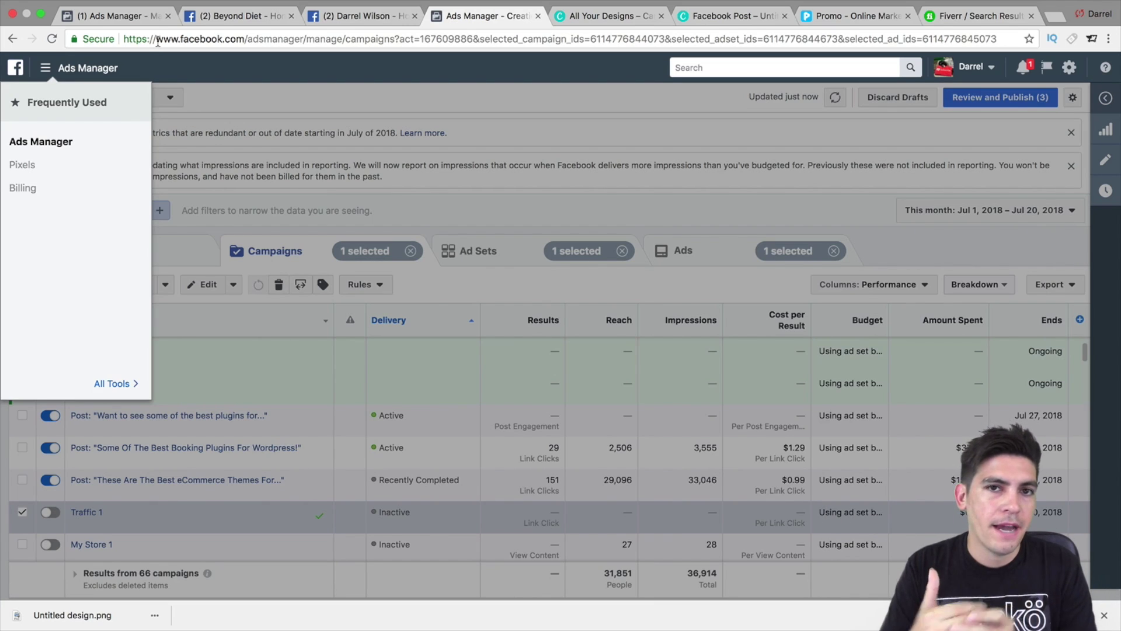
click(362, 97)
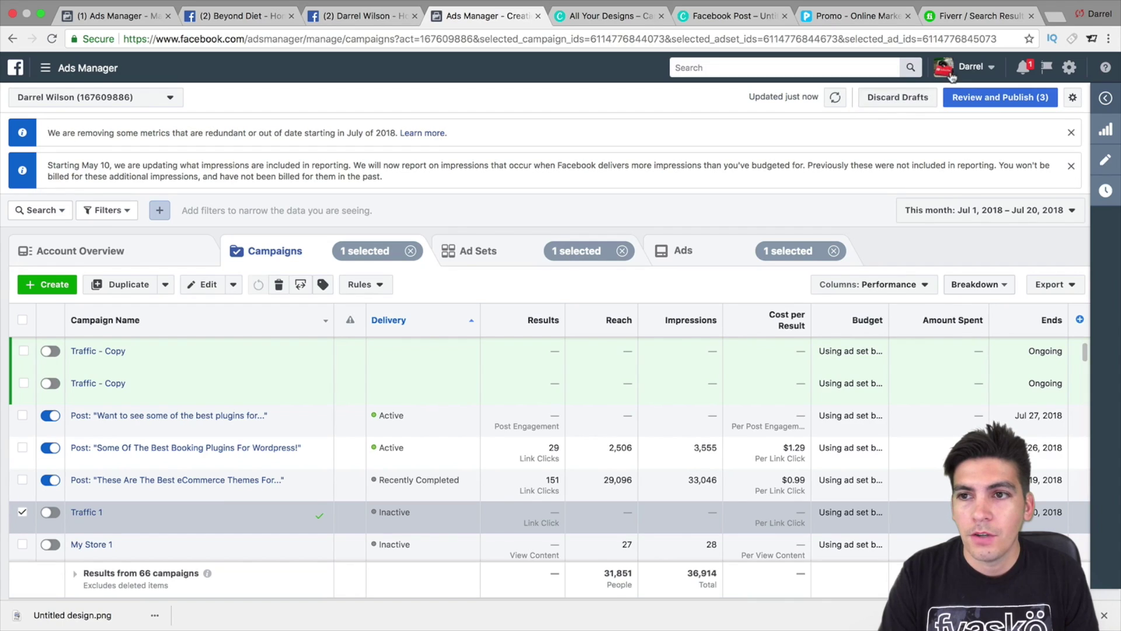
click(991, 68)
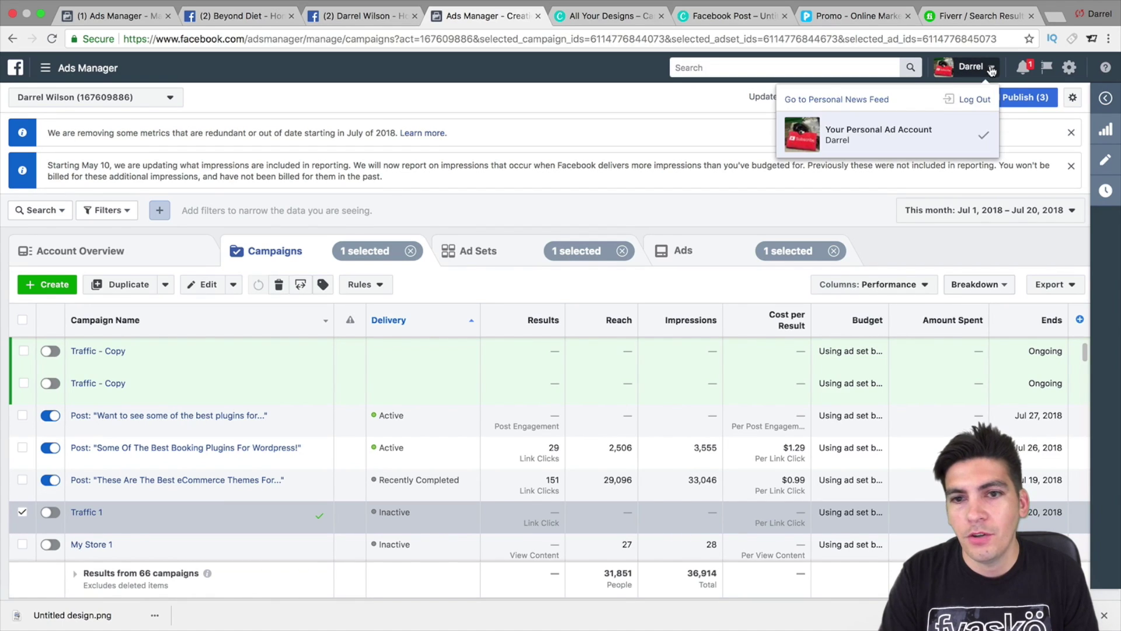
click(992, 70)
click(83, 71)
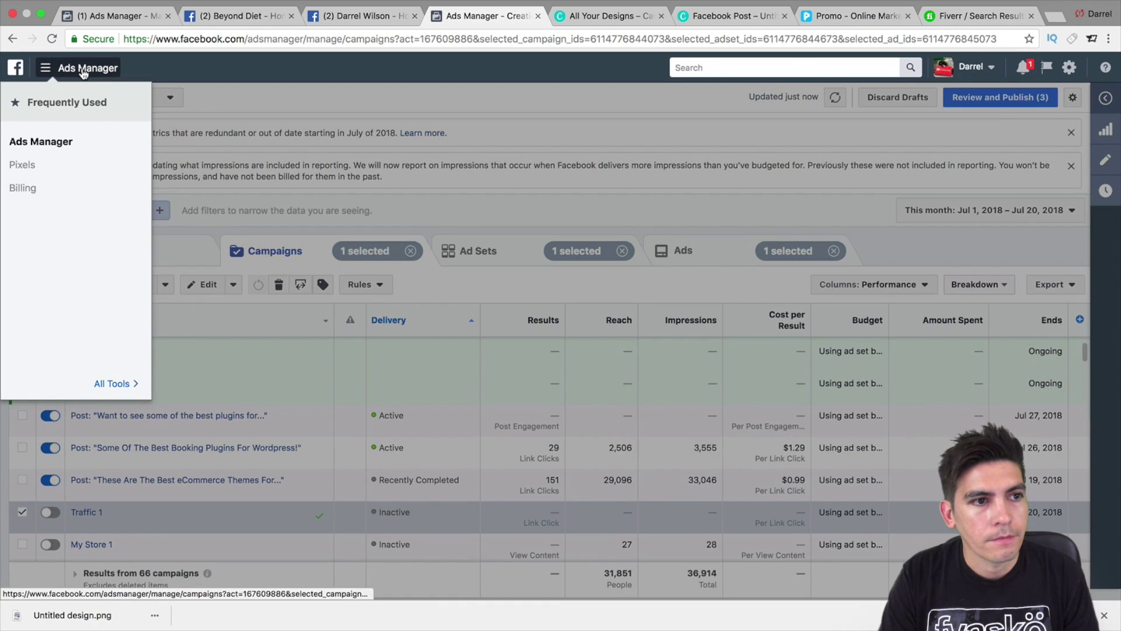
click(561, 88)
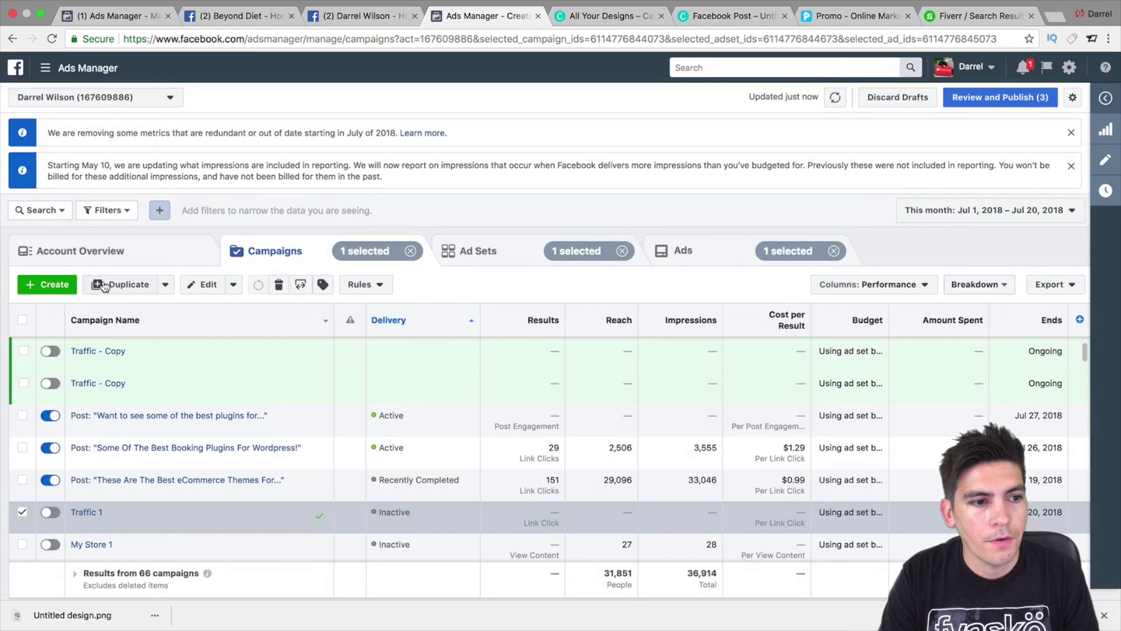
Start a new campaign with the Conversions objective, discard the saved draft prompt, name it "Conversions 1" and continue to the ad set
click(59, 283)
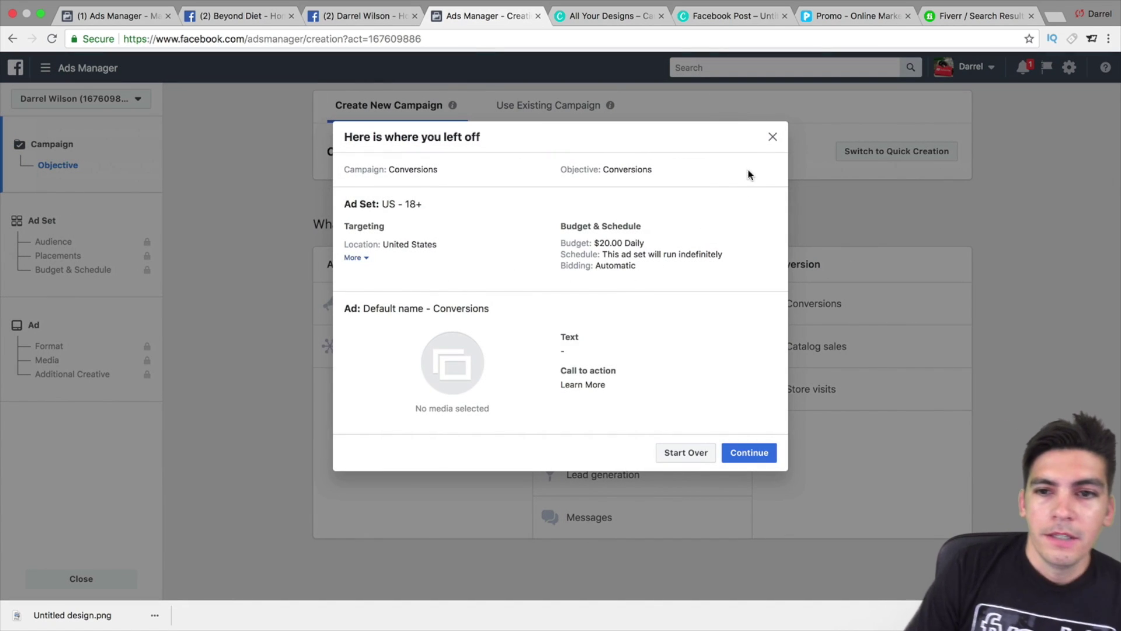
click(774, 136)
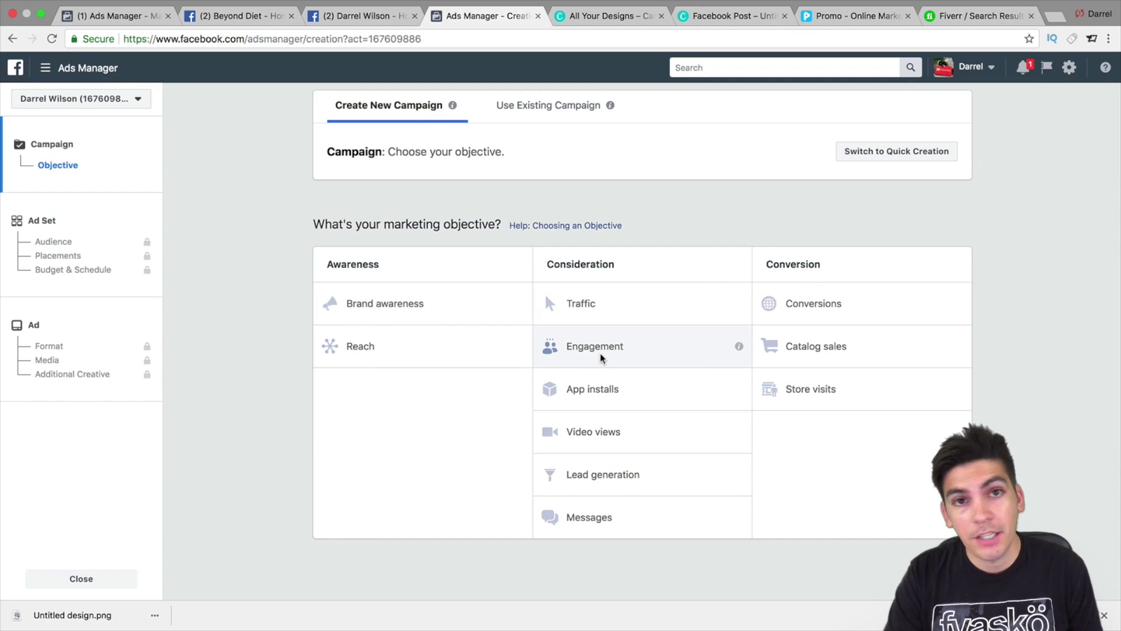
click(850, 306)
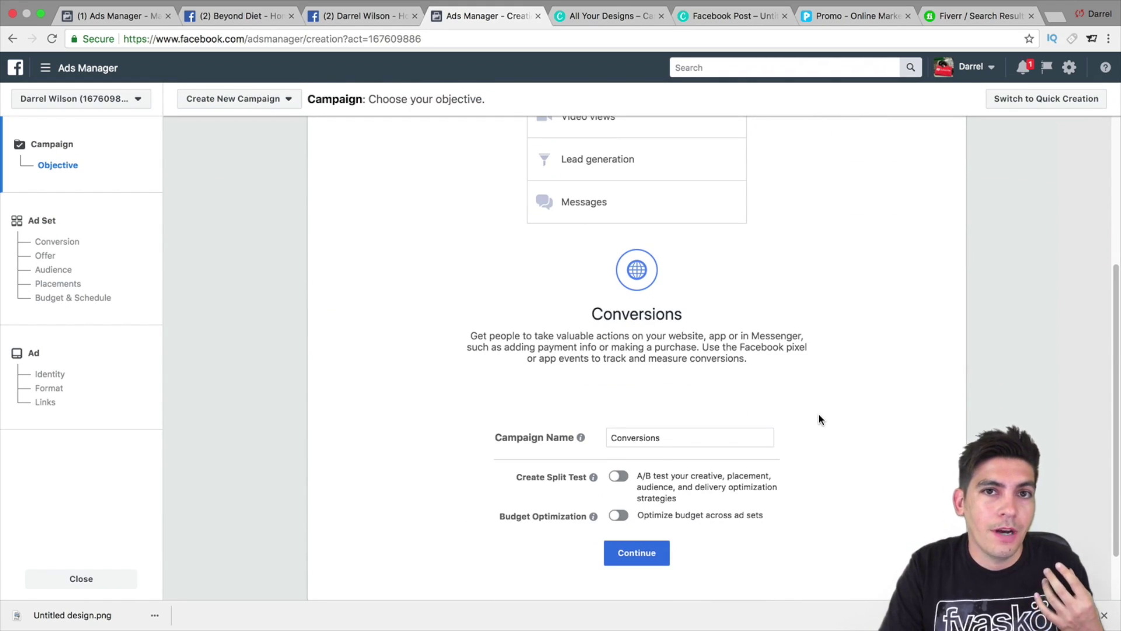
scroll(812, 413, down, 2)
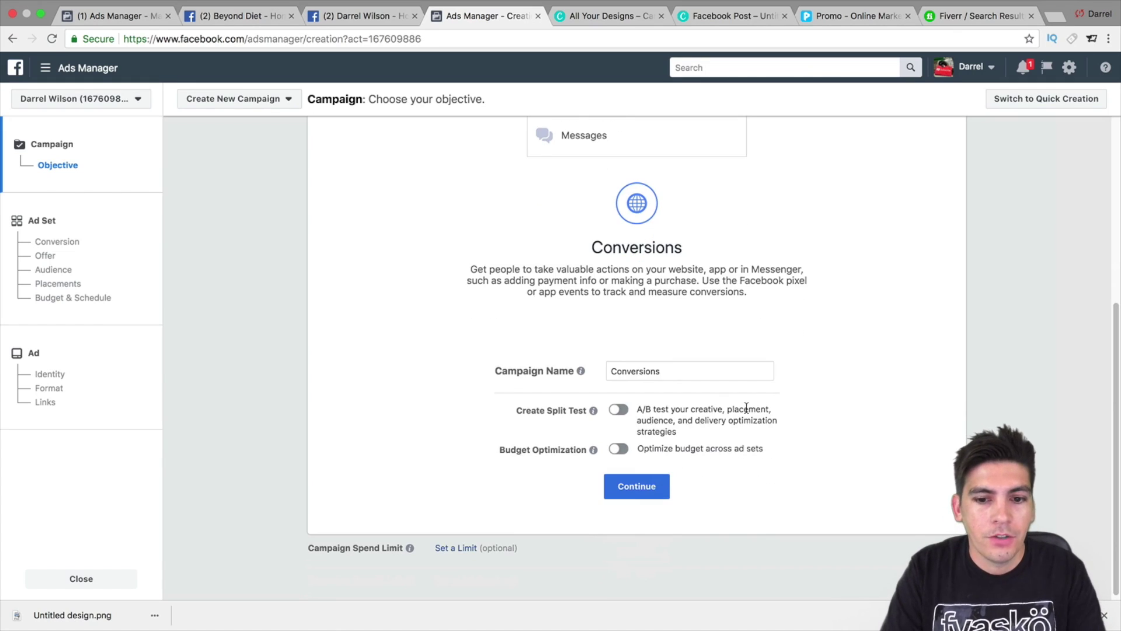
click(682, 373)
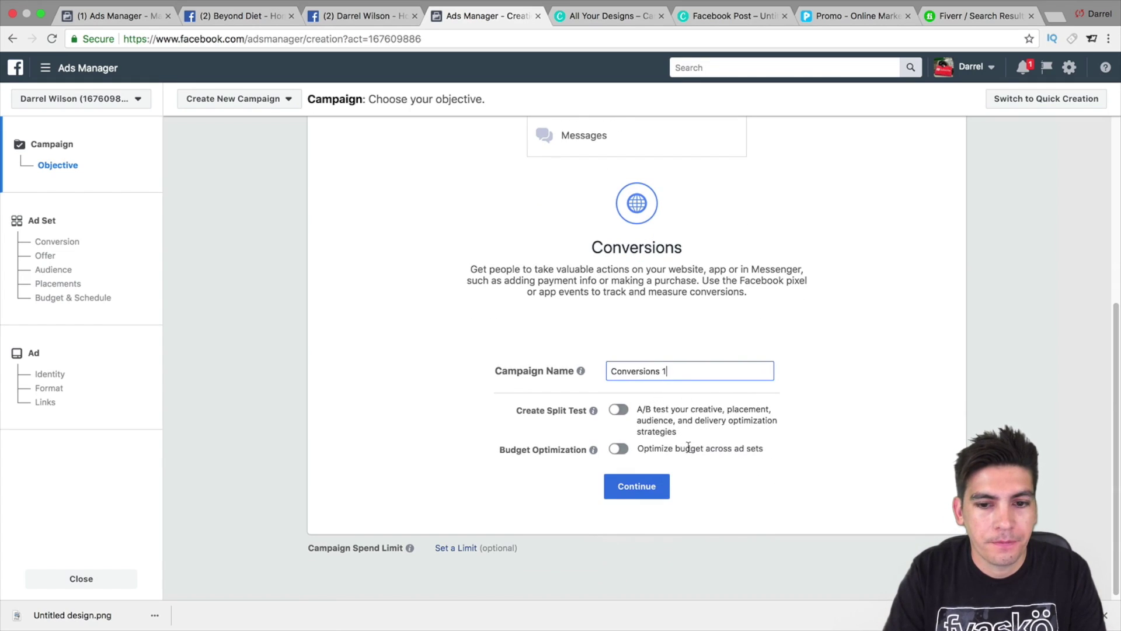
click(650, 491)
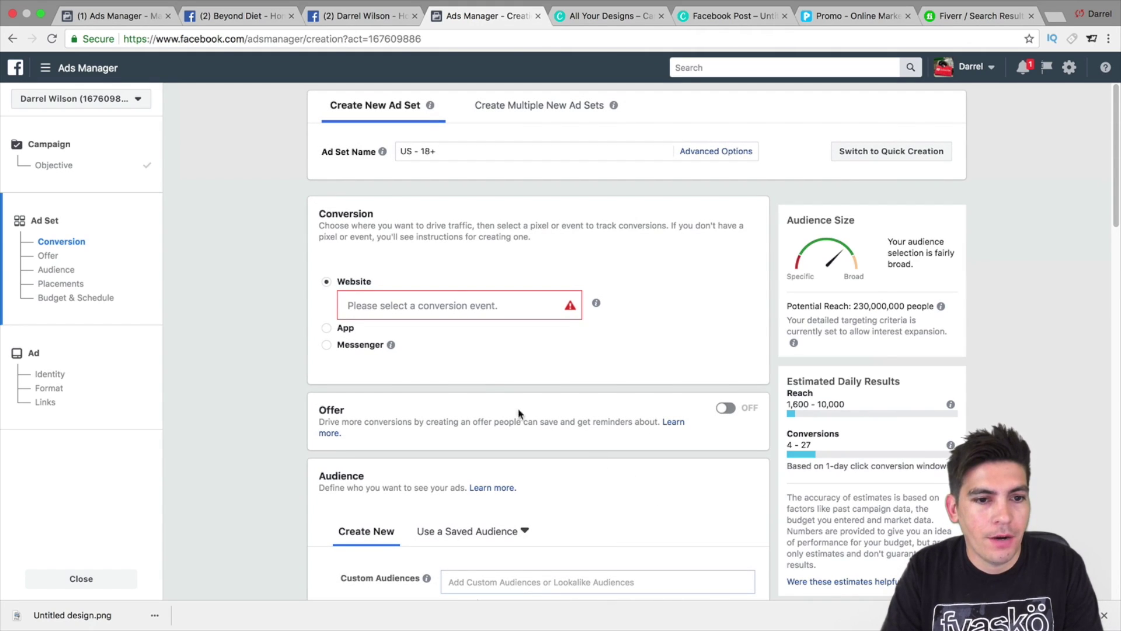
Name the new ad set "Gurlez 1"
click(456, 304)
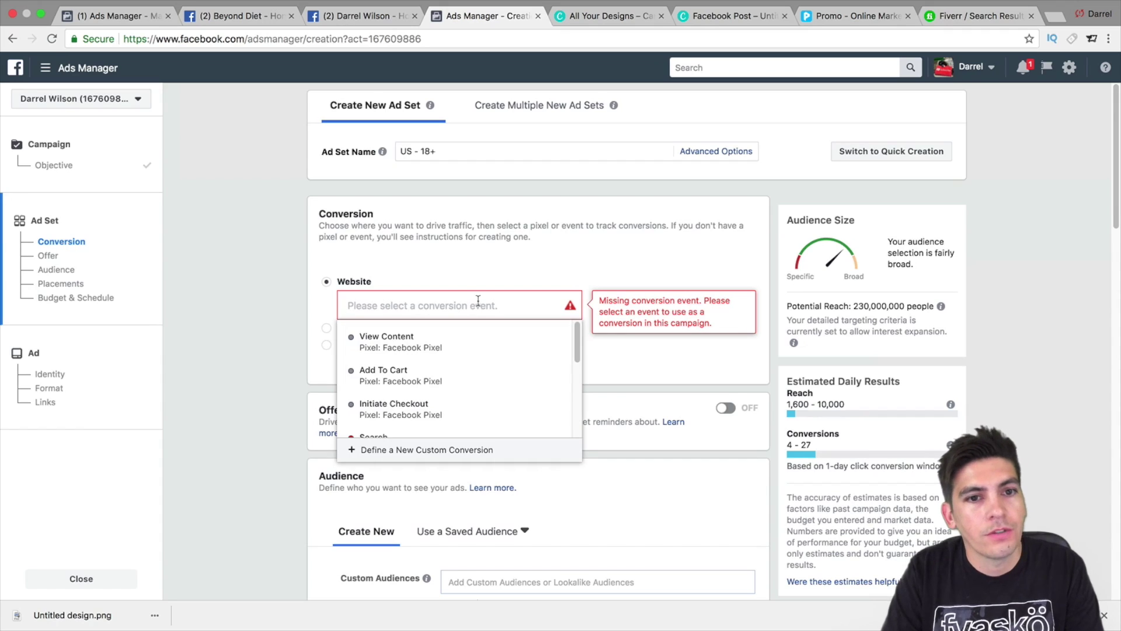
click(481, 155)
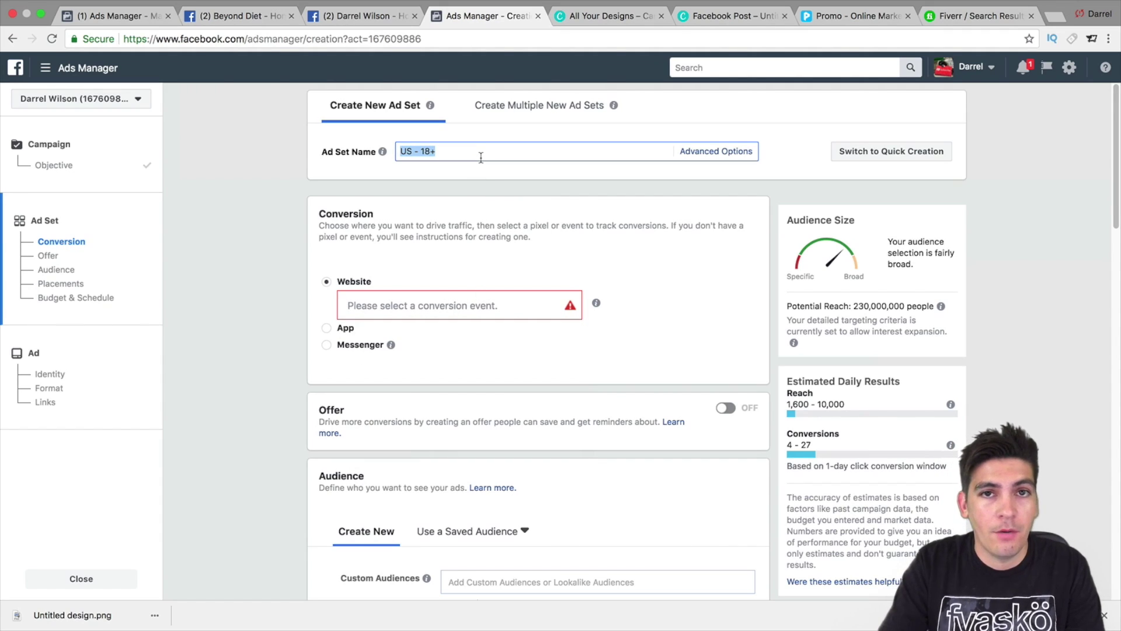
text(Gur)
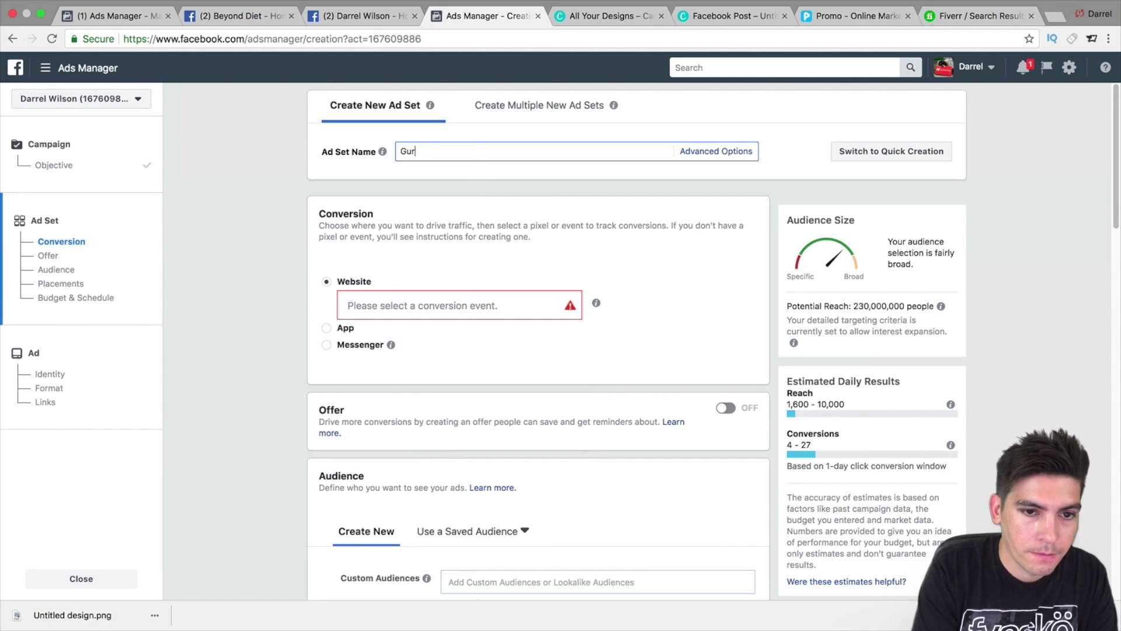
text(lez 1)
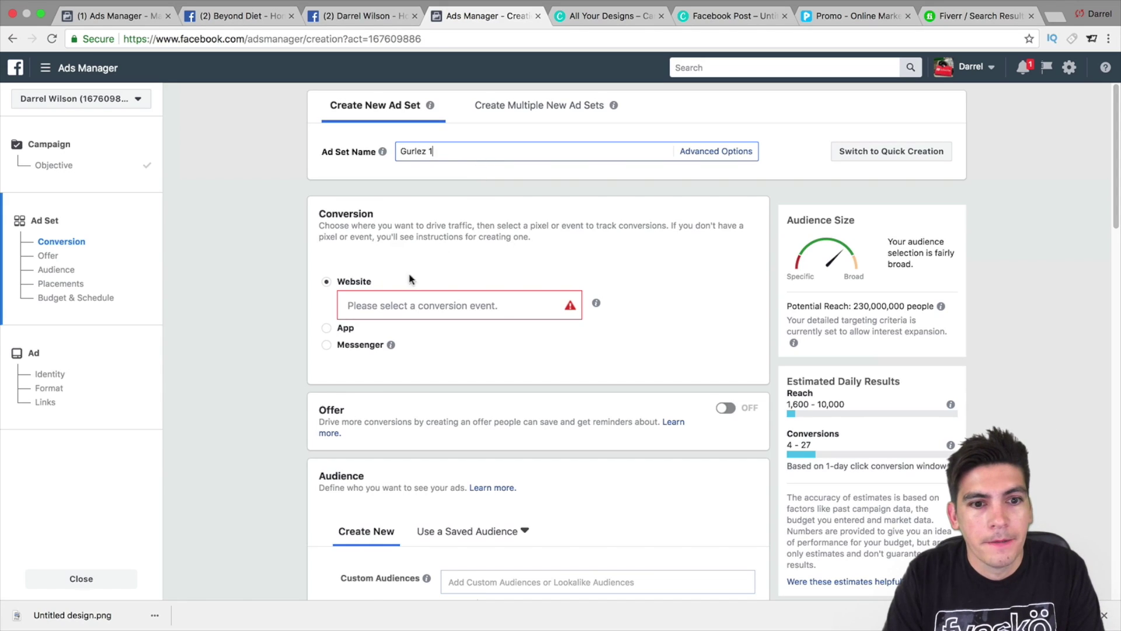
Set the ad set's website conversion event to Purchase and dismiss the pixel activity notice
click(453, 306)
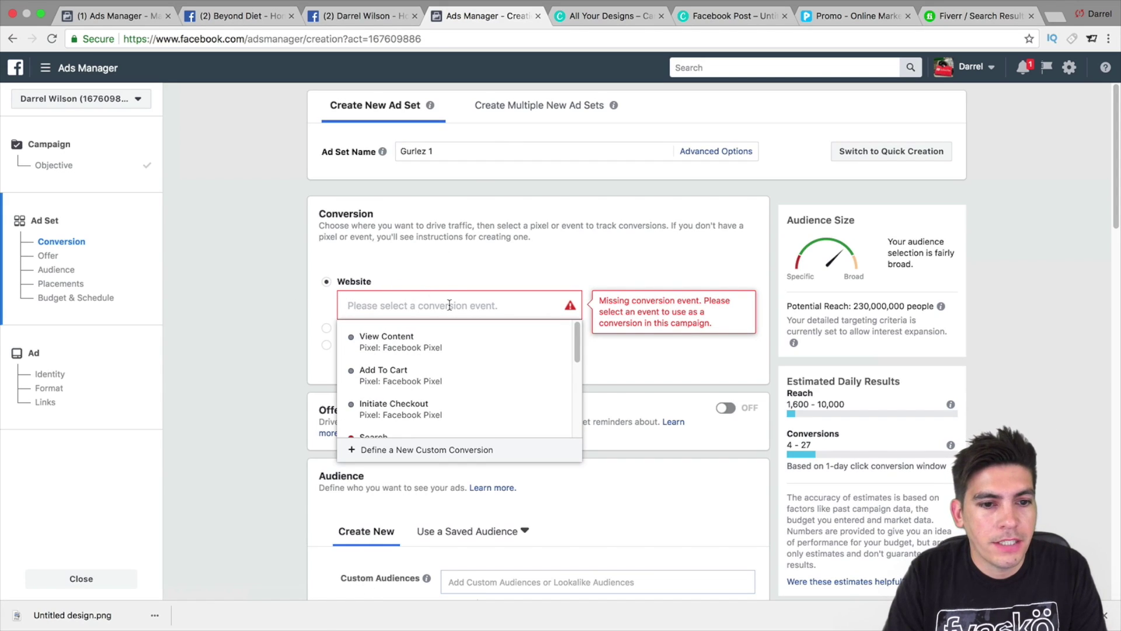
key(Down)
click(283, 300)
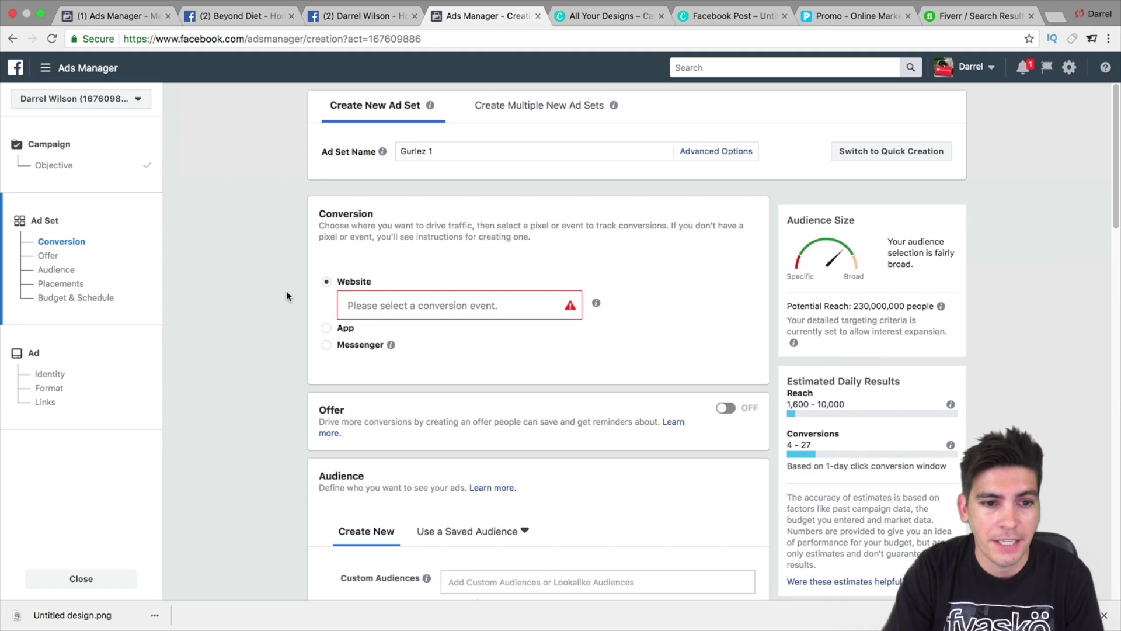
click(394, 303)
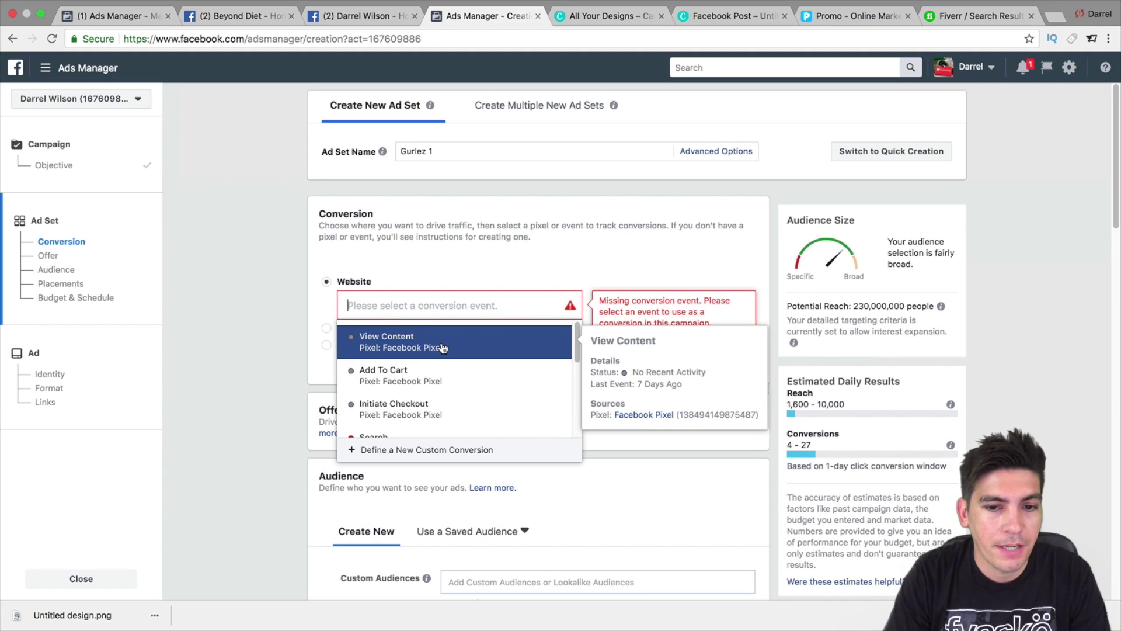
scroll(459, 372, down, 5)
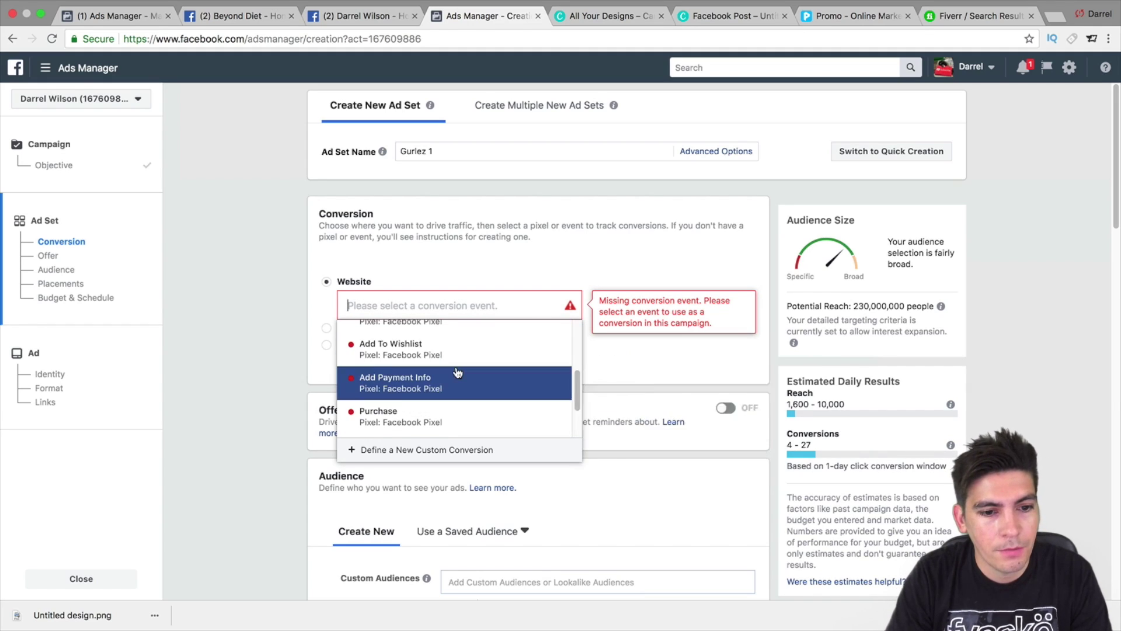
click(460, 376)
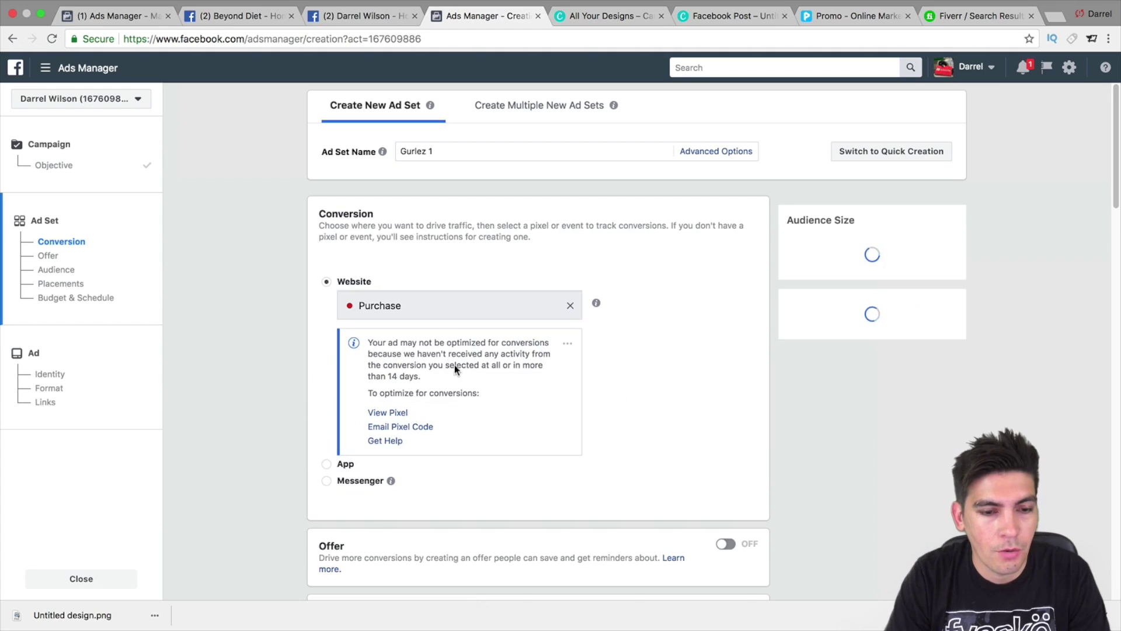
click(567, 344)
click(559, 359)
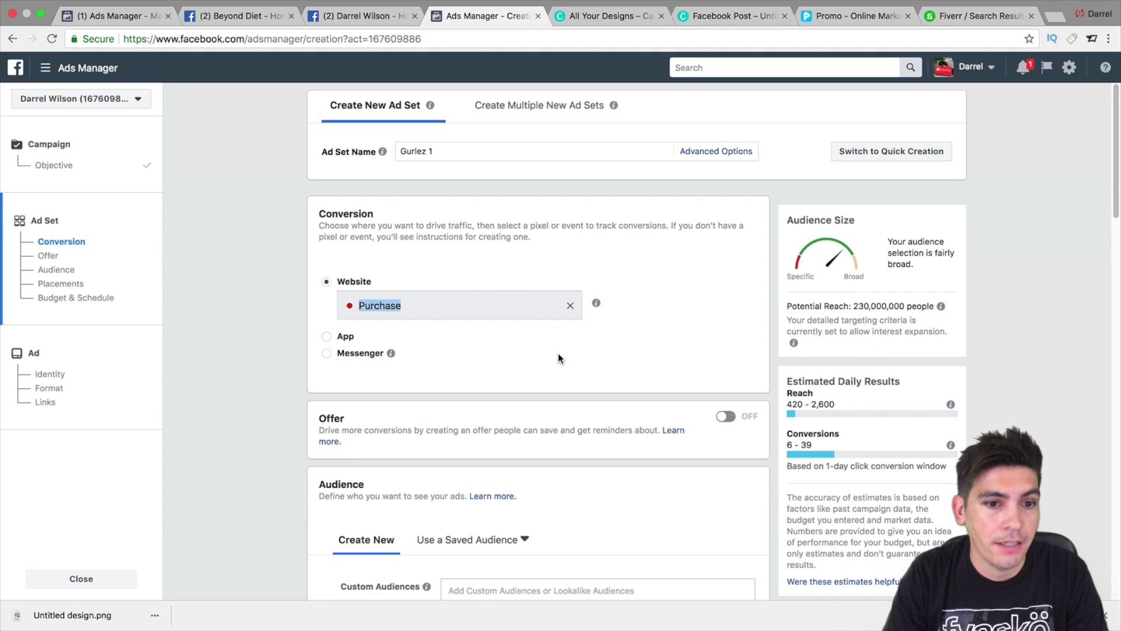
click(297, 310)
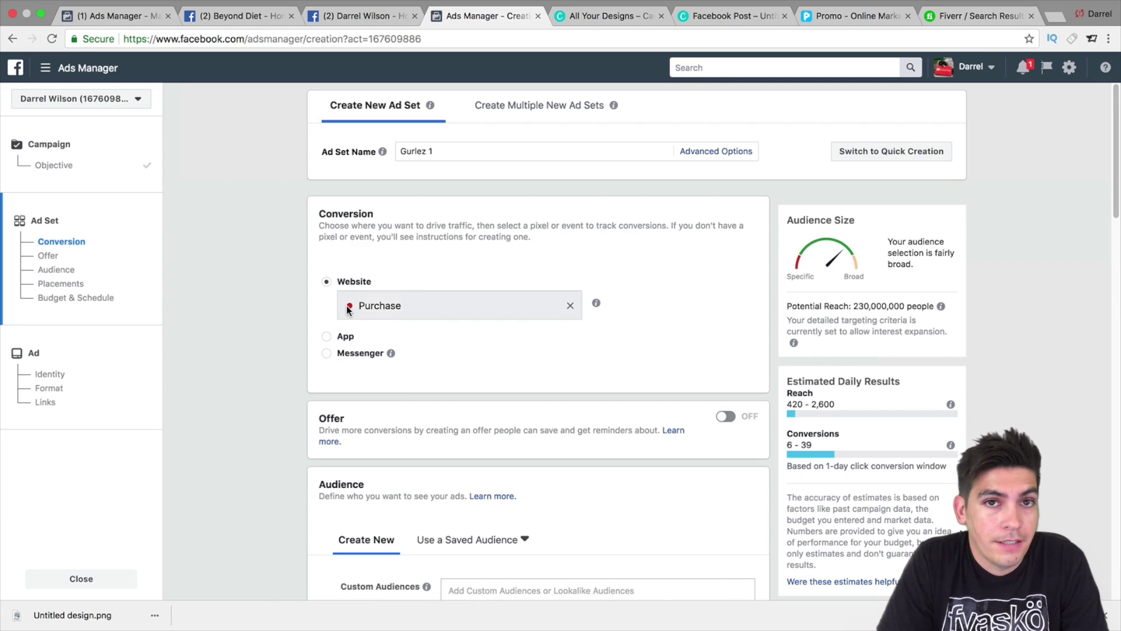
Enable the offer for the ad set and start creating an offer for the Gurlez page
scroll(636, 290, down, 3)
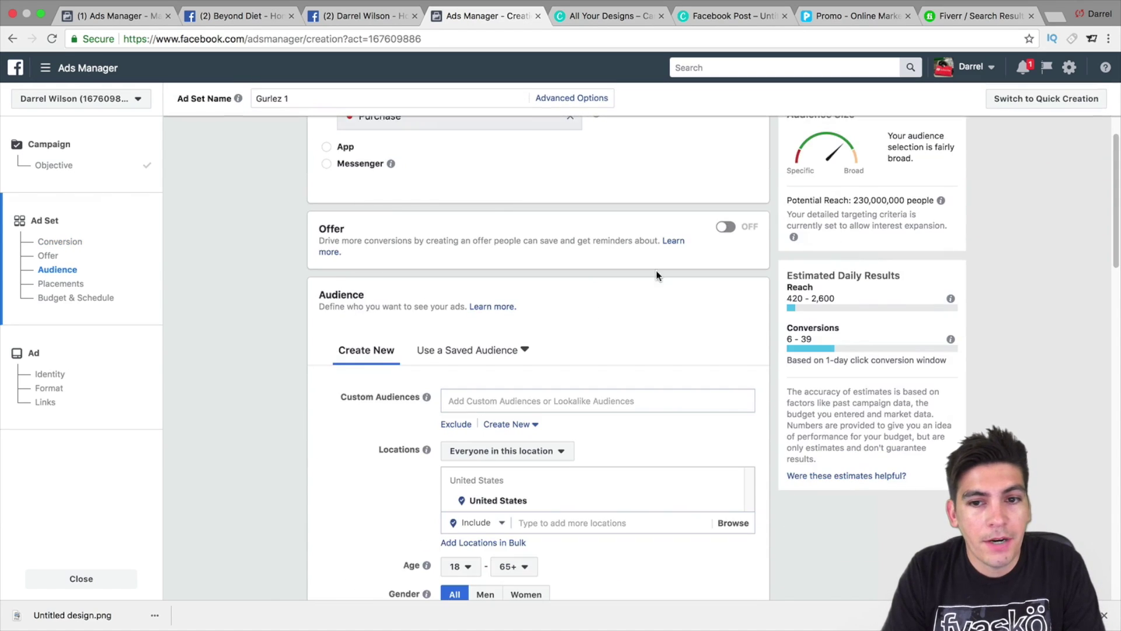
click(728, 228)
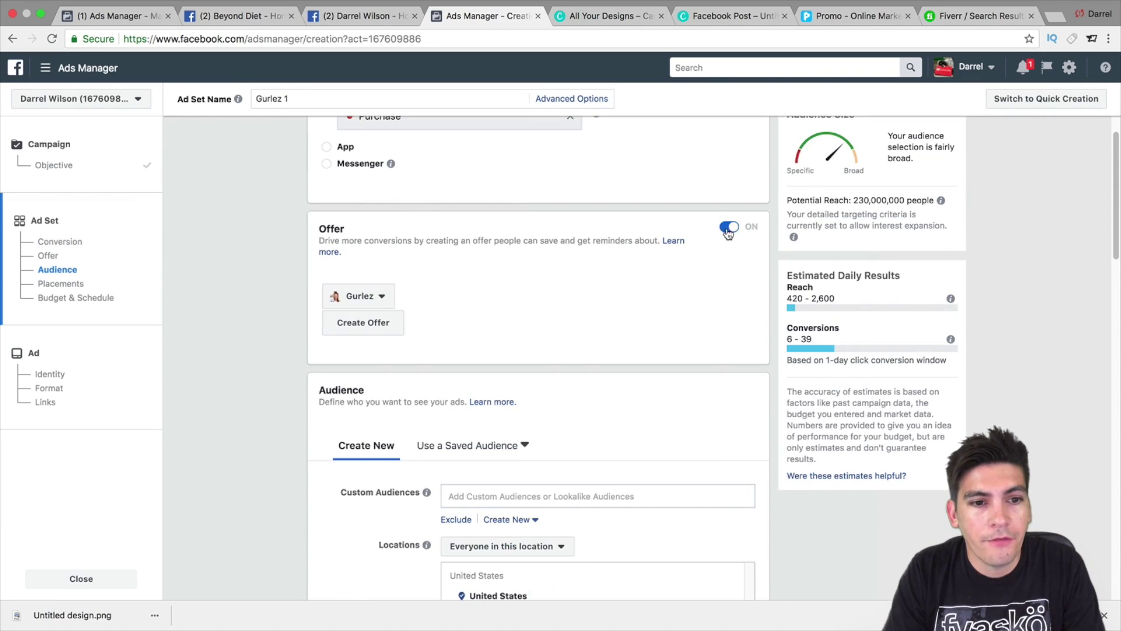
click(387, 321)
Give the offer the title "20% Off All Summer Clothes"
click(389, 175)
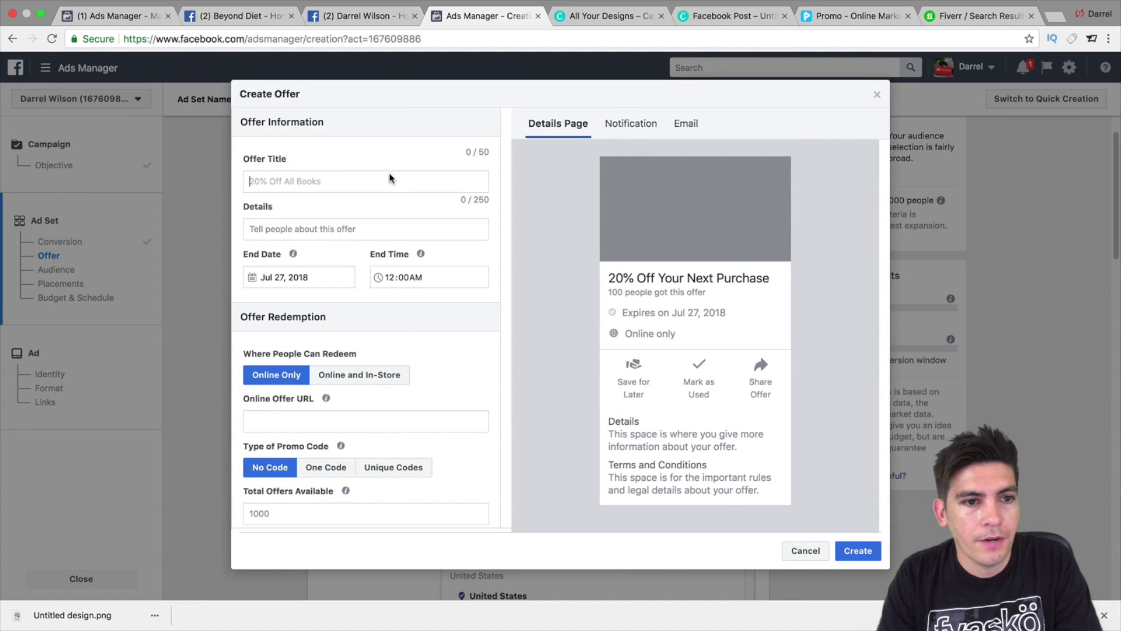
text(20%)
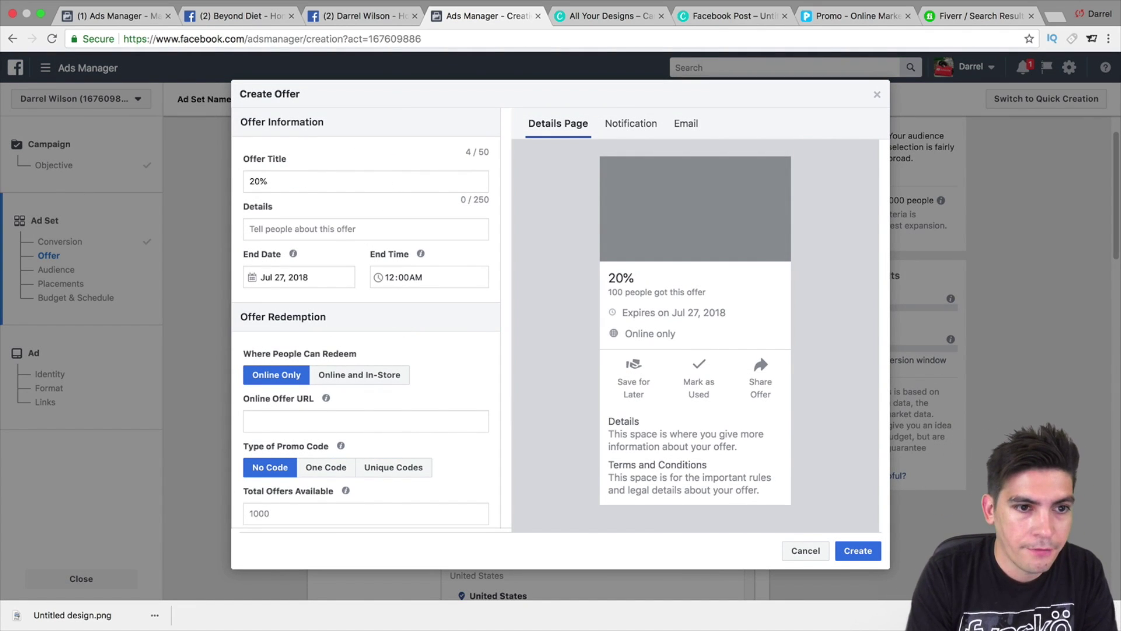
text( Off All Summ)
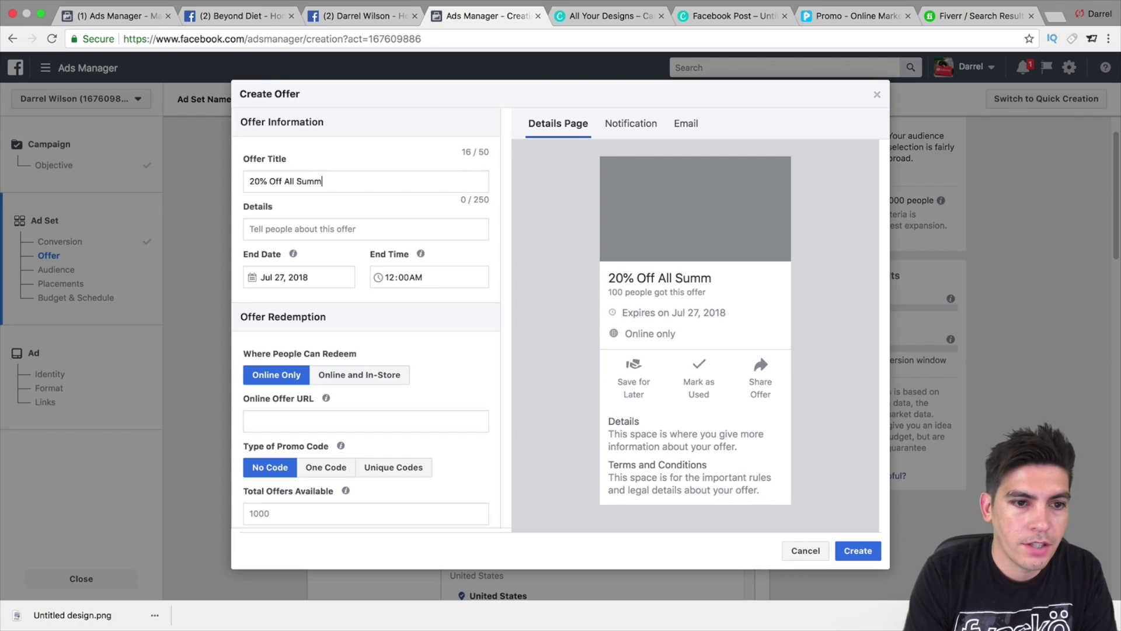
text(er CLothe)
key(BackSpace)
key(BackSpace)
key(BackSpace)
key(BackSpace)
key(BackSpace)
text(lothes)
key(Tab)
text(1)
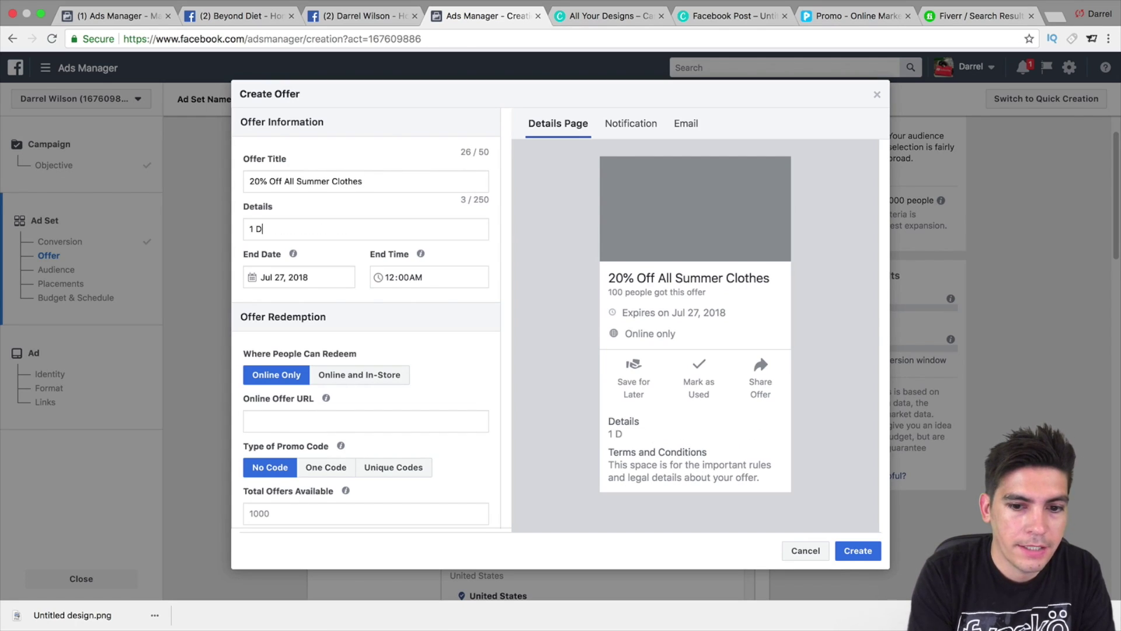
text( Day Sel! Getr)
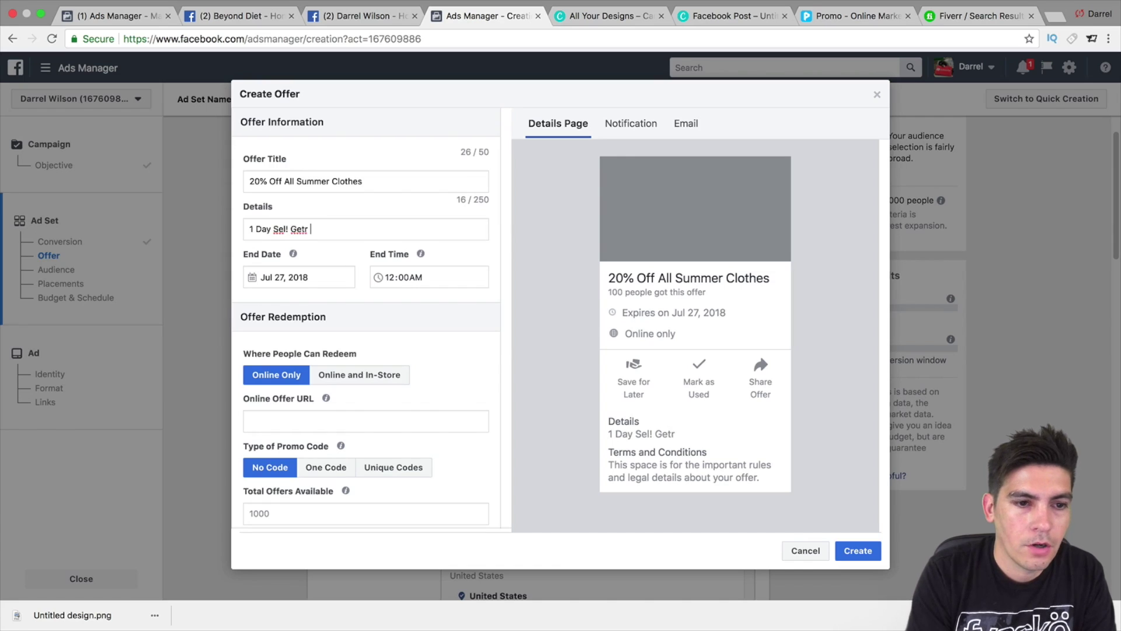
key(BackSpace)
key(BackSpace)
key(BackSpace)
key(BackSpace)
key(BackSpace)
key(BackSpace)
key(BackSpace)
key(BackSpace)
key(BackSpace)
key(BackSpace)
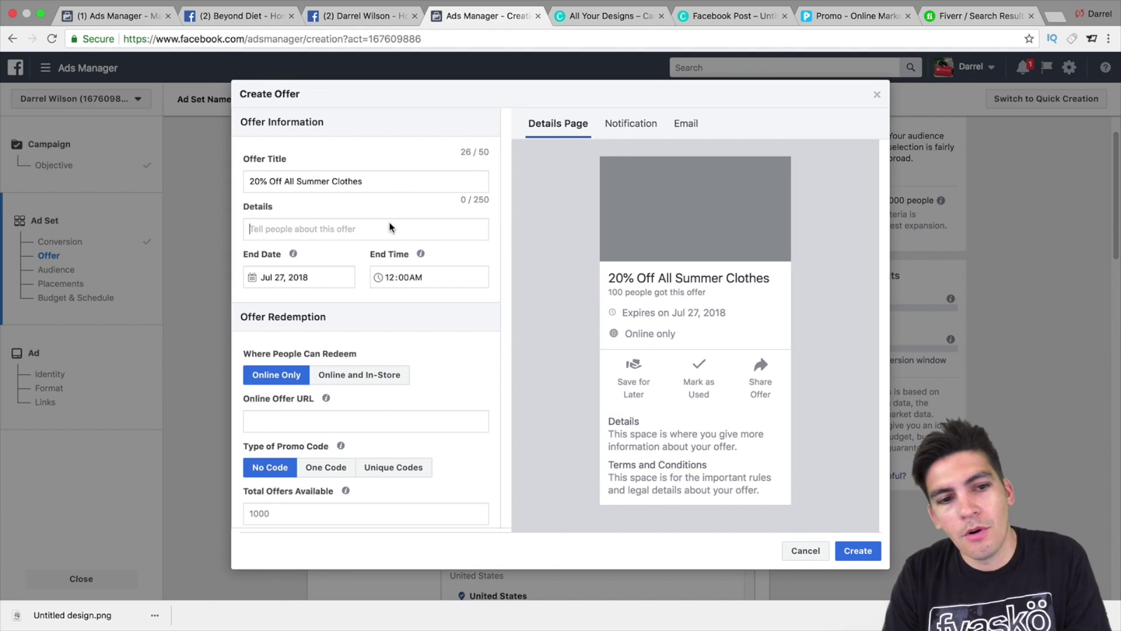
Enter the offer details "Gurlez is having a 1 day sale for the sexiest summer closthes!"
text(Gurlez is having a 1 day sale for th)
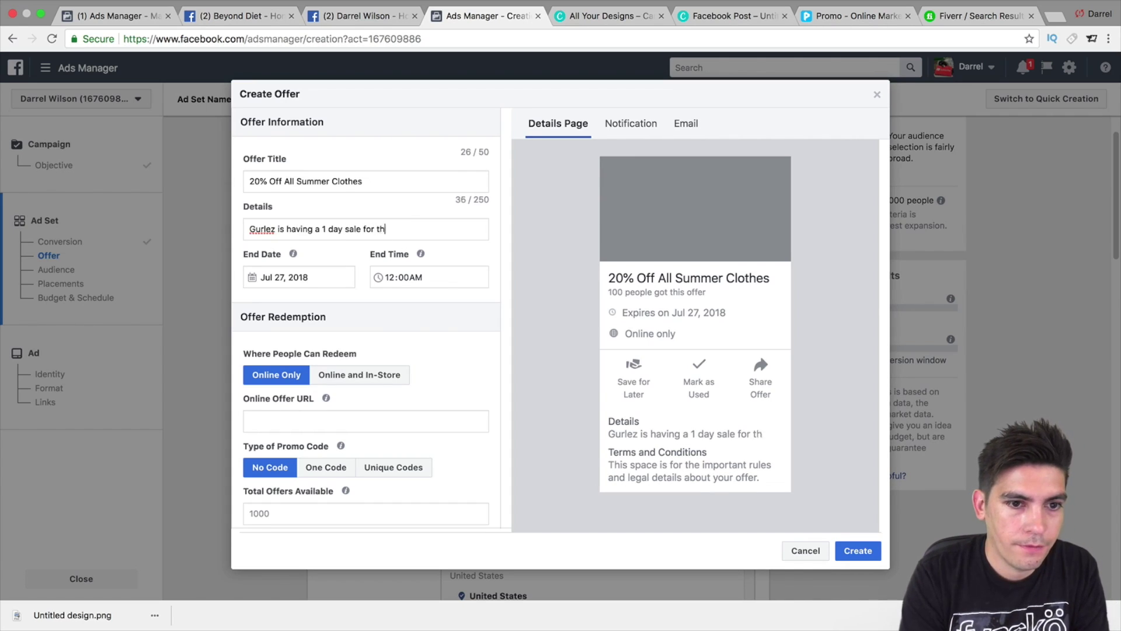
text(e sexiest swimm)
key(BackSpace)
key(BackSpace)
key(BackSpace)
key(BackSpace)
text(imm)
key(BackSpace)
key(BackSpace)
key(BackSpace)
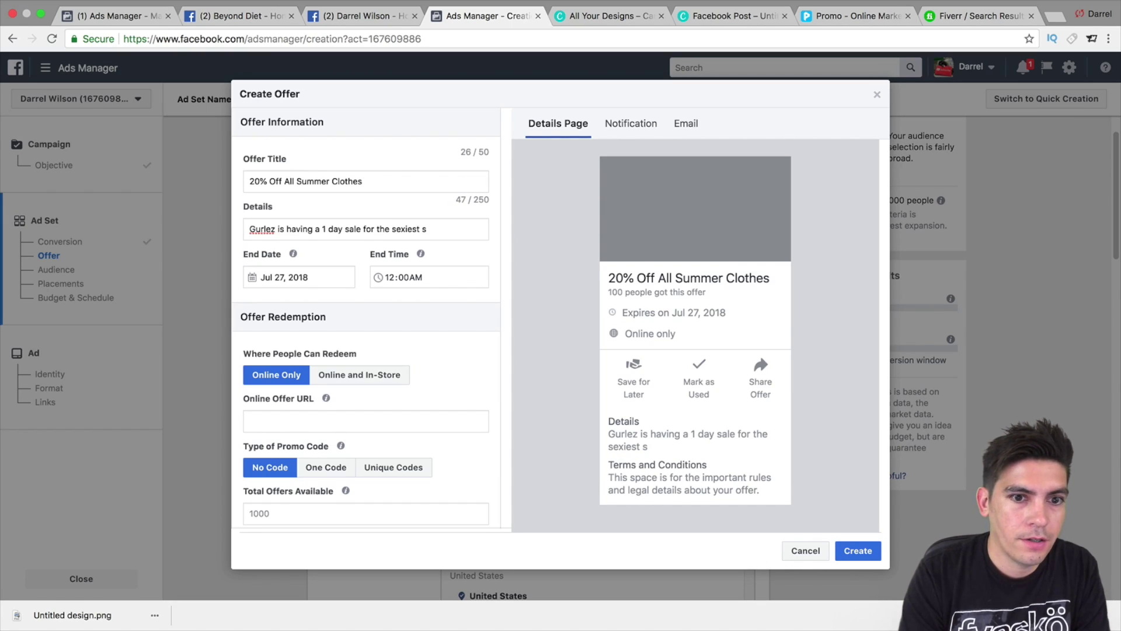
text(ummer closthes!)
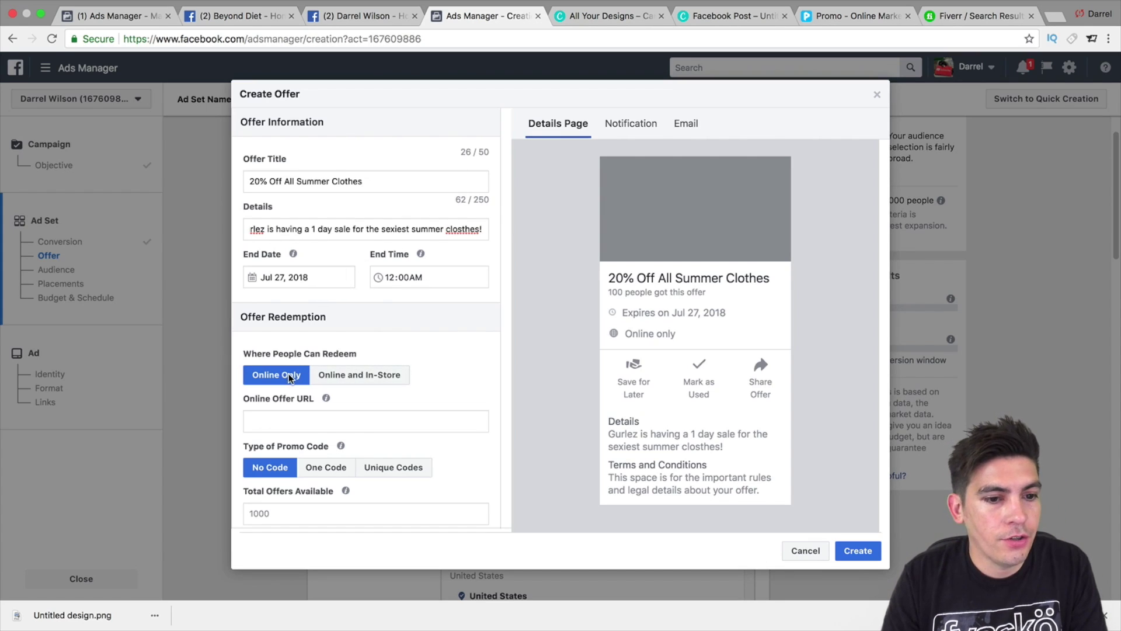
Look over the Gurlez Facebook page, and return to the offer being created
click(318, 419)
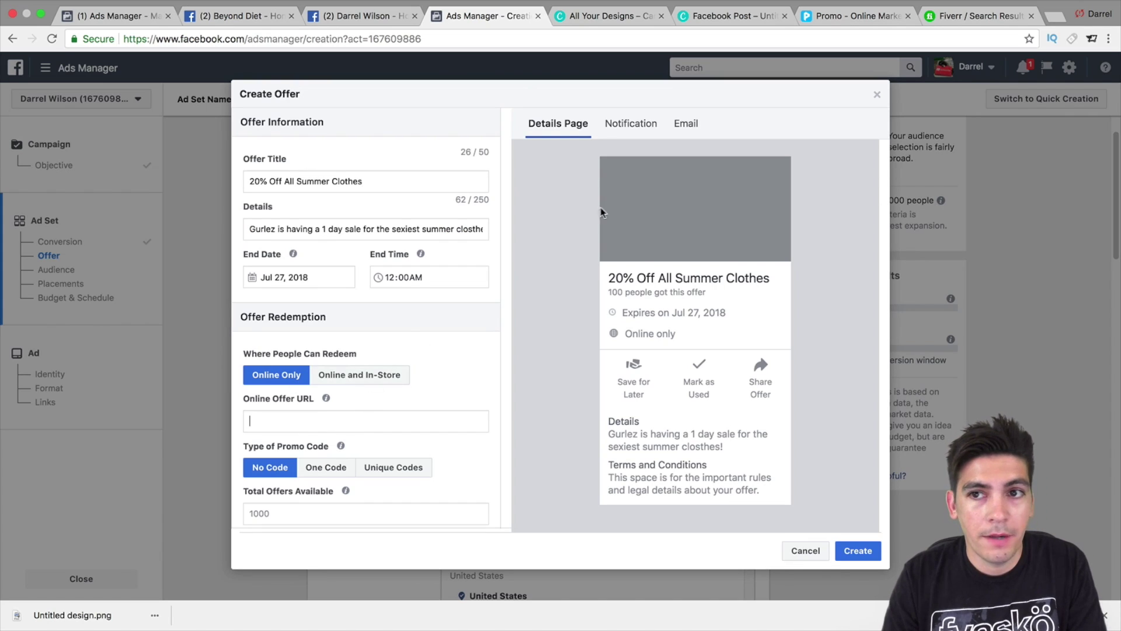
click(390, 20)
click(899, 69)
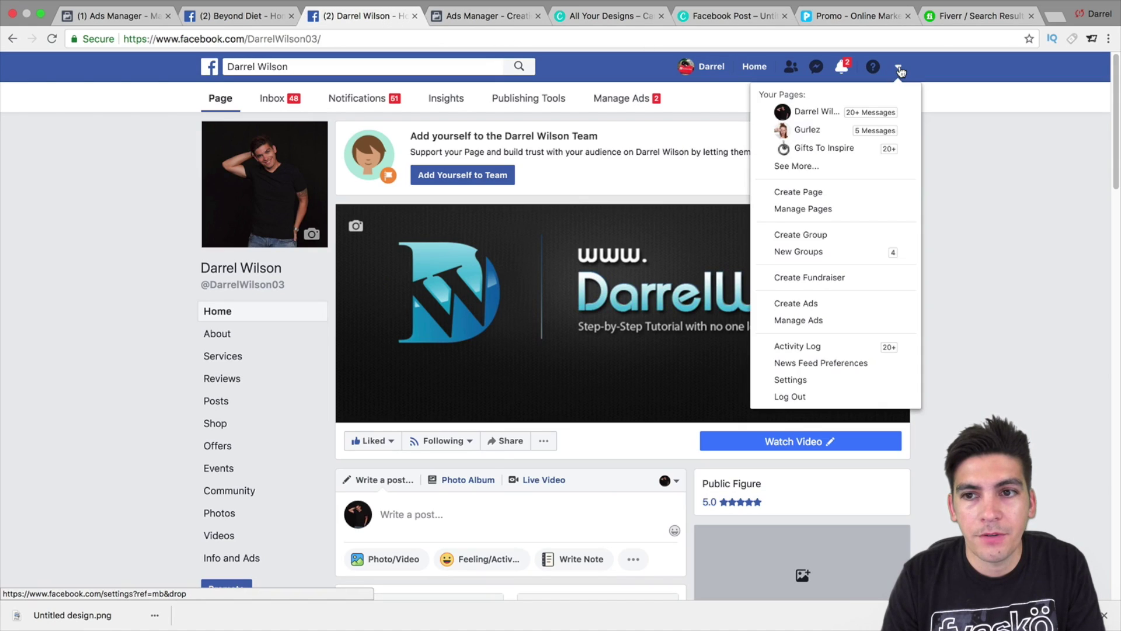
click(836, 129)
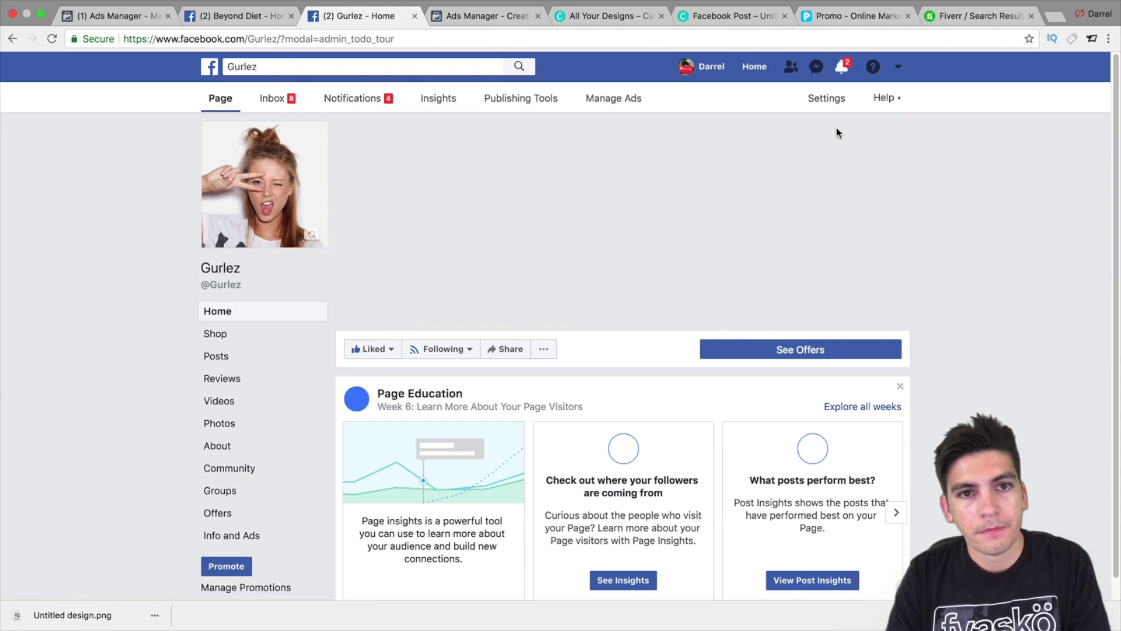
scroll(455, 261, down, 1)
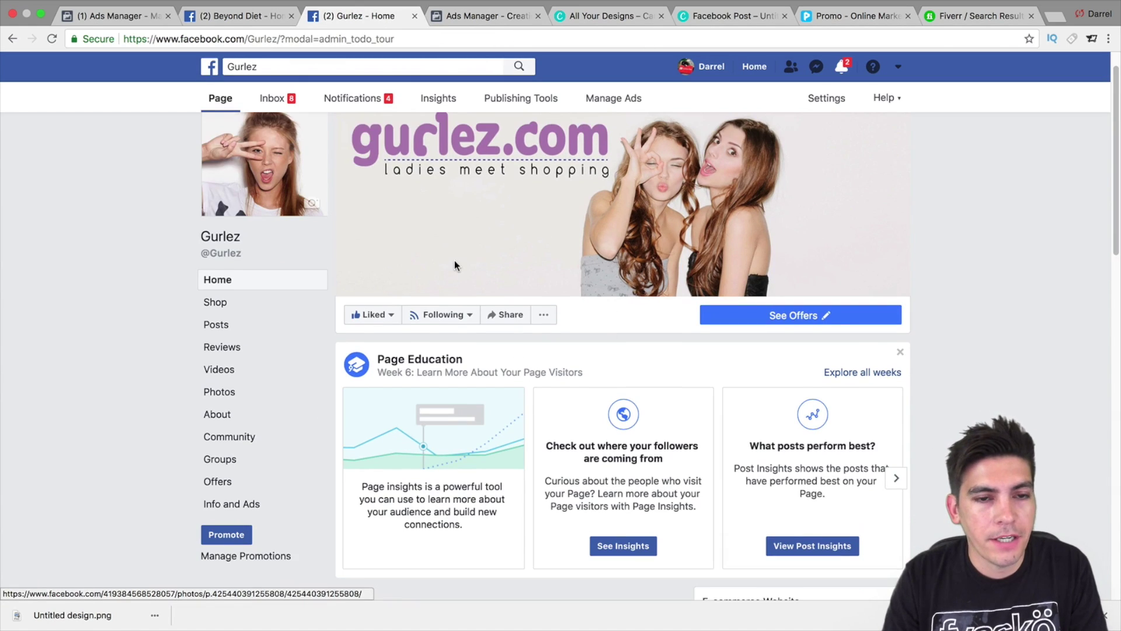
click(459, 18)
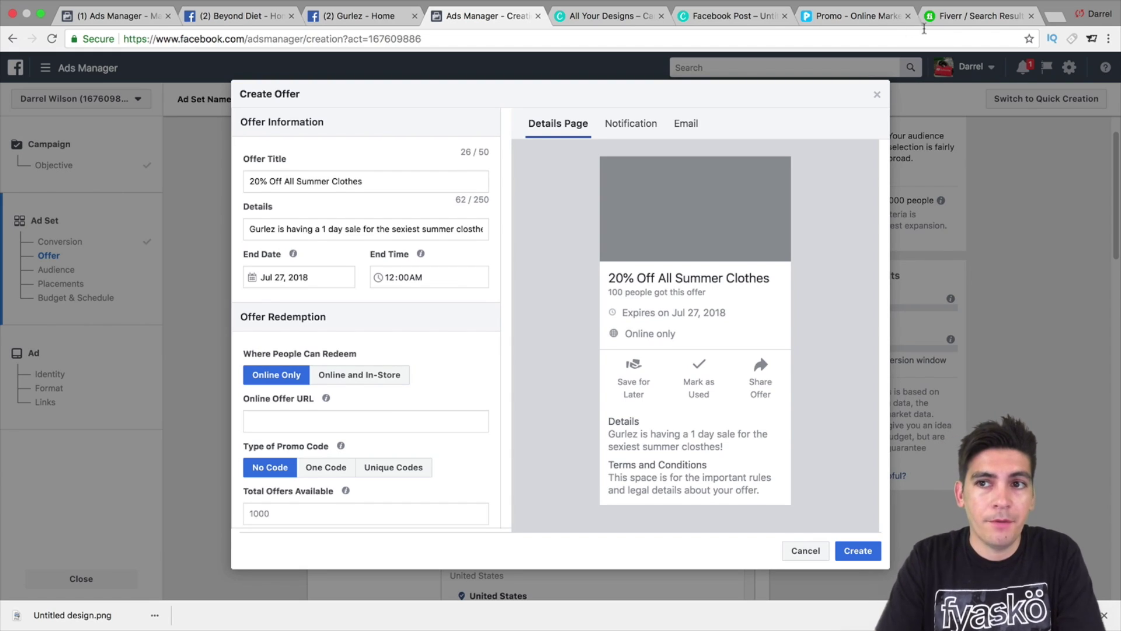
Load flatsometutorial.com in place of the Fiverr search results and look over its home page
click(953, 22)
click(957, 36)
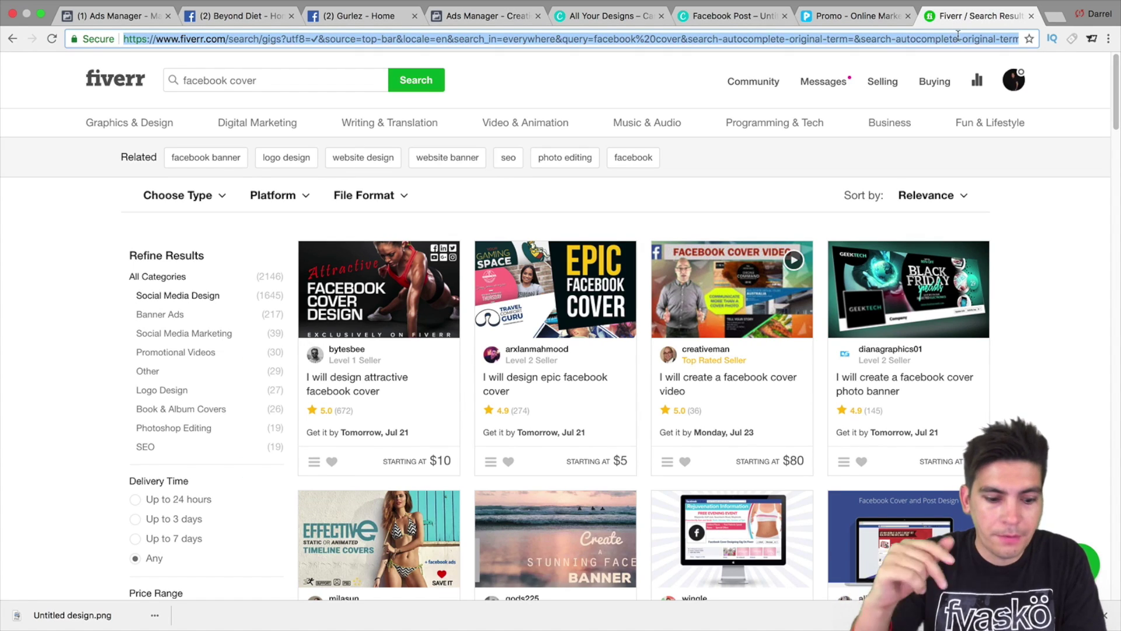
text(f)
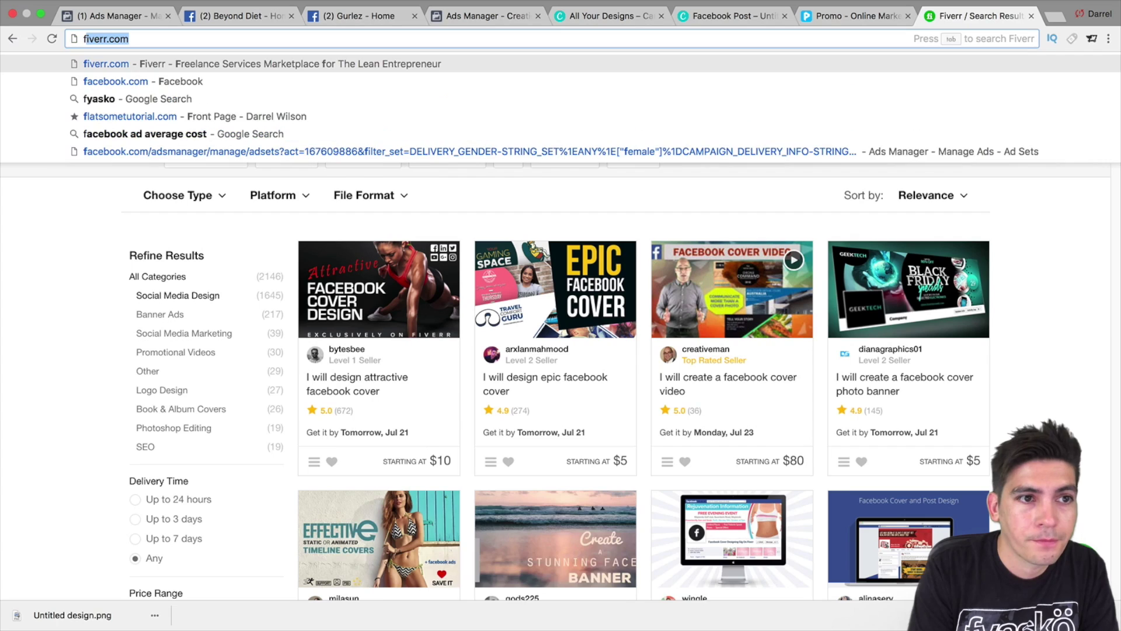
text(latsometutorial)
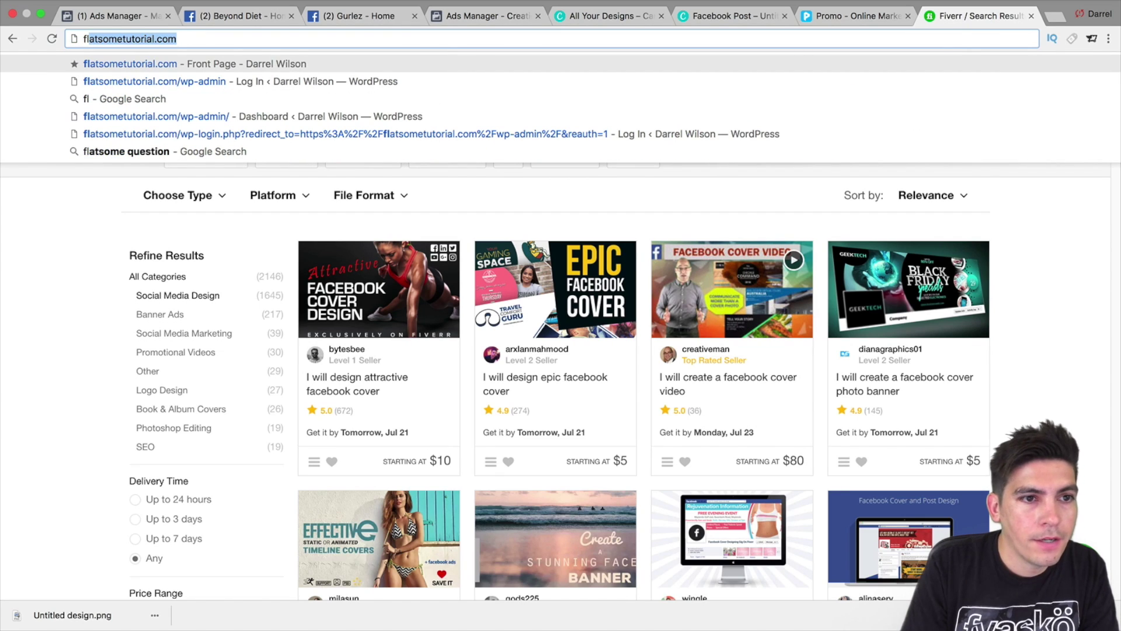
key(Return)
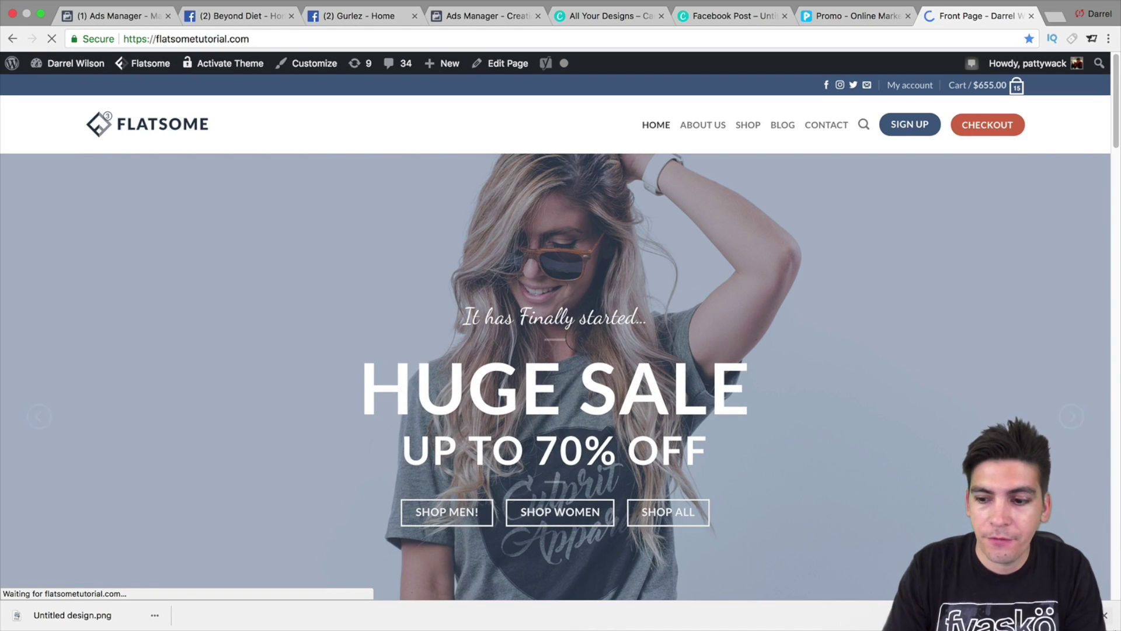
click(1104, 615)
scroll(630, 366, down, 5)
scroll(631, 366, up, 5)
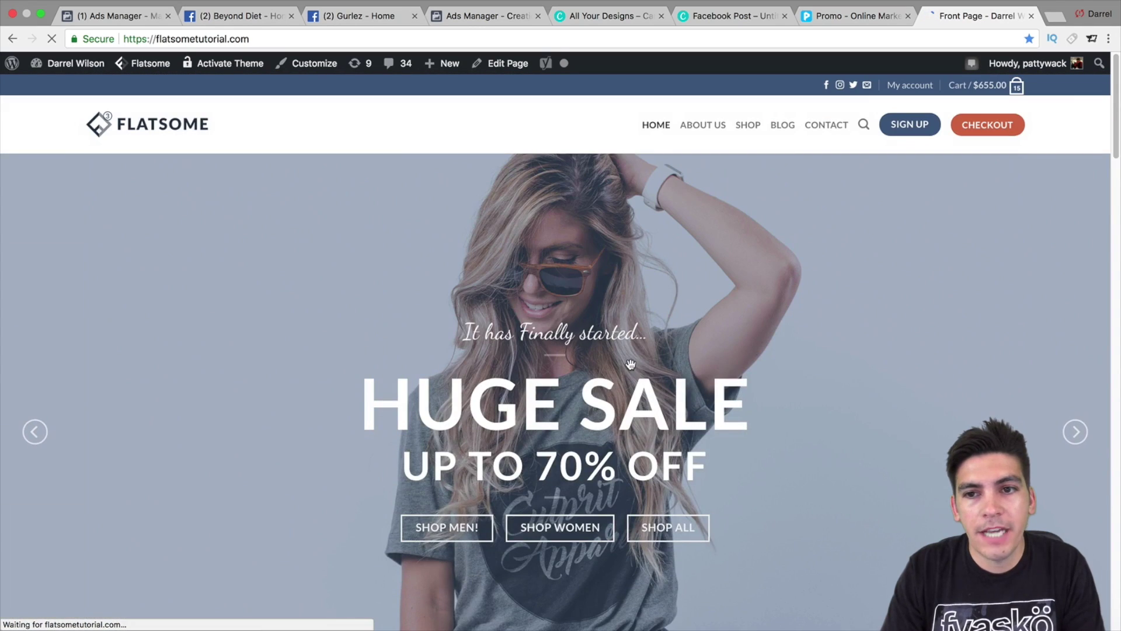
Browse the site's shop and open the Girls Shirt product page
click(746, 125)
scroll(724, 307, down, 10)
scroll(722, 299, down, 15)
scroll(720, 302, up, 20)
scroll(718, 313, down, 11)
scroll(788, 327, down, 7)
scroll(847, 310, up, 6)
click(938, 459)
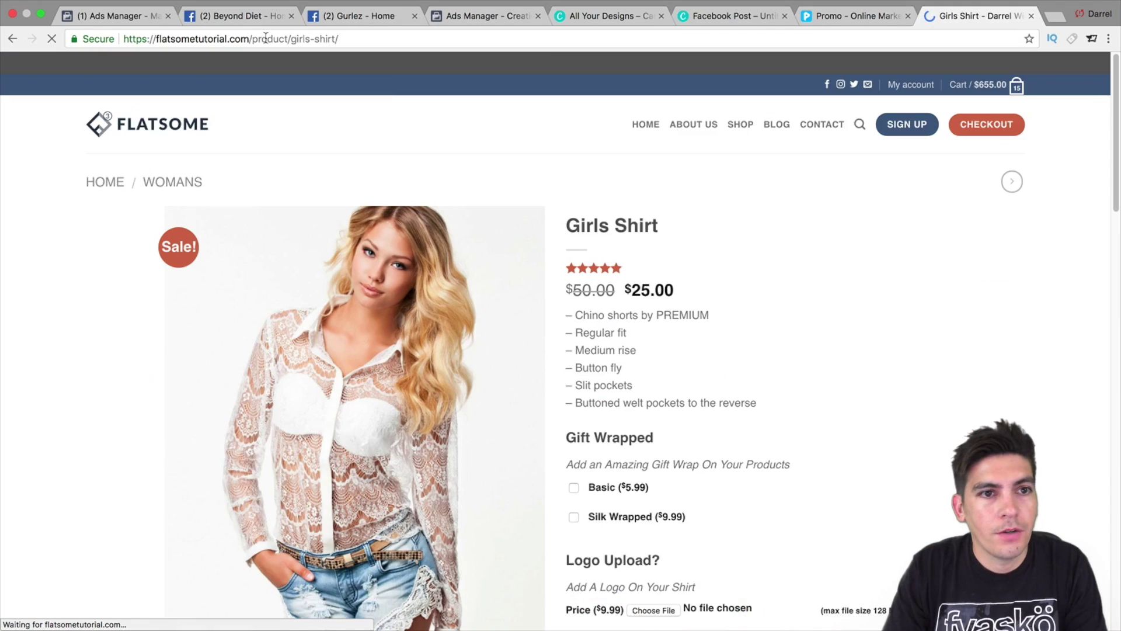
Copy the Girls Shirt page address and paste it as the offer's online URL in Ads Manager
right_click(272, 43)
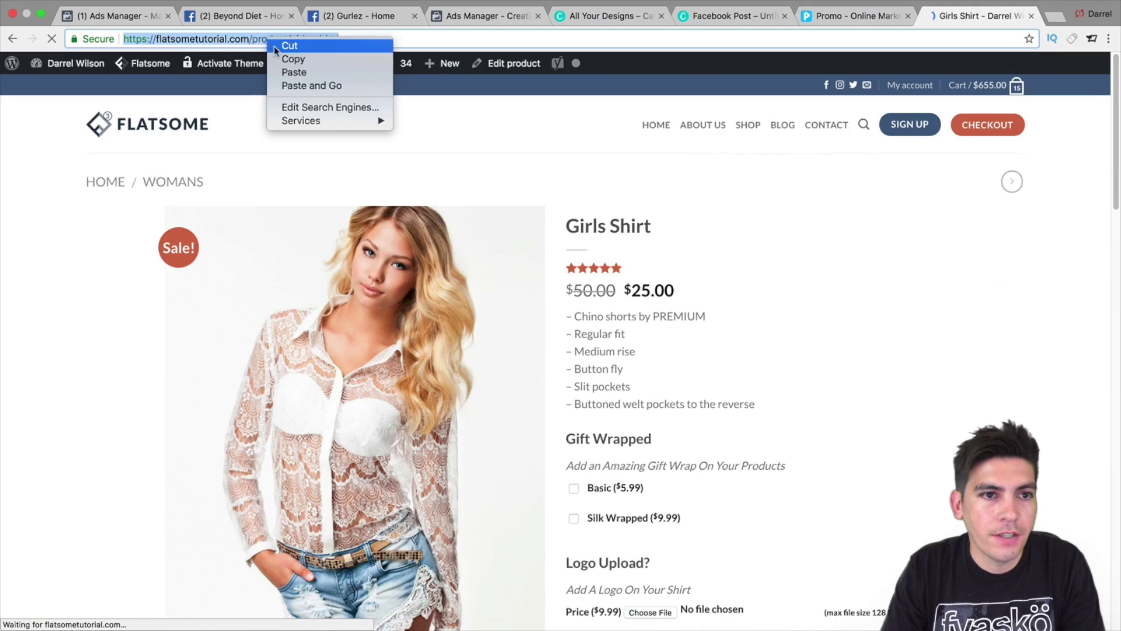
click(293, 59)
click(130, 16)
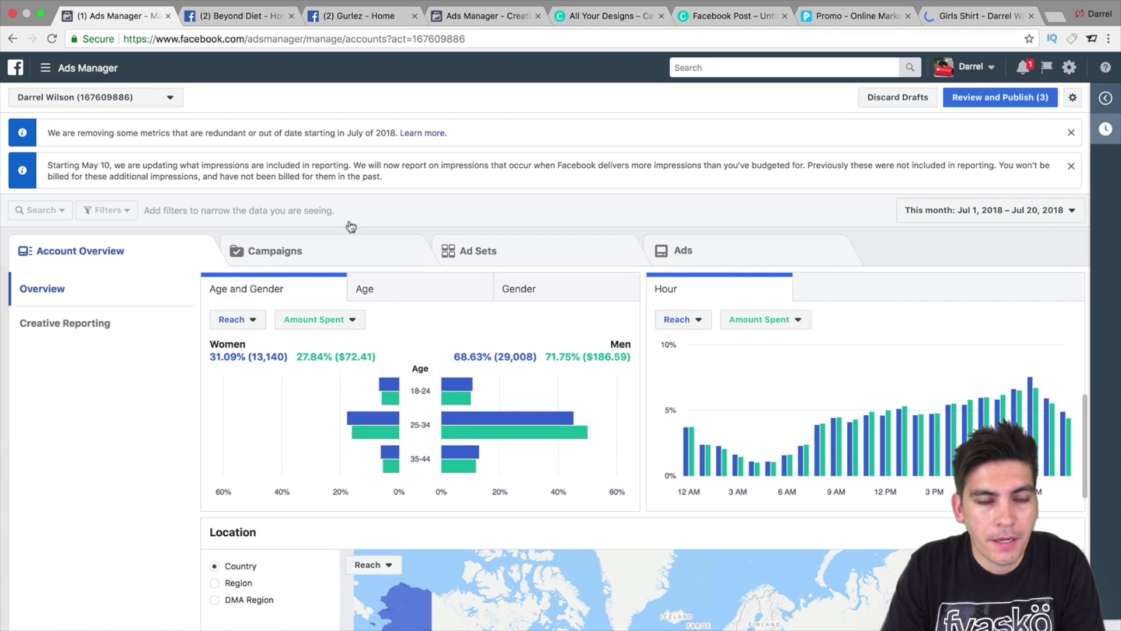
click(460, 23)
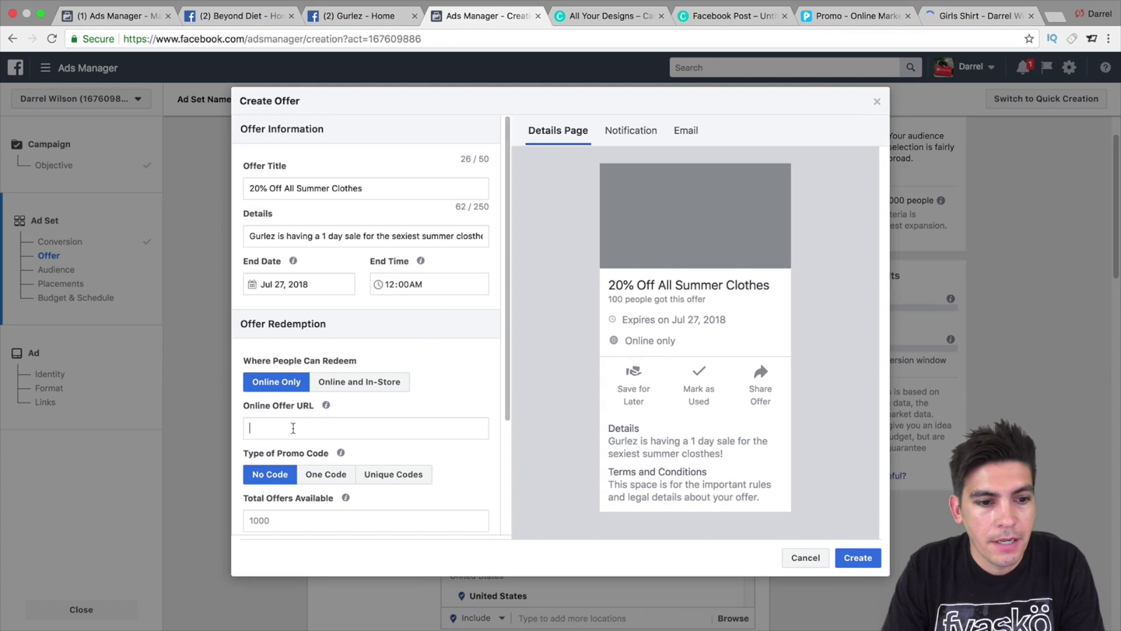
right_click(295, 428)
click(336, 508)
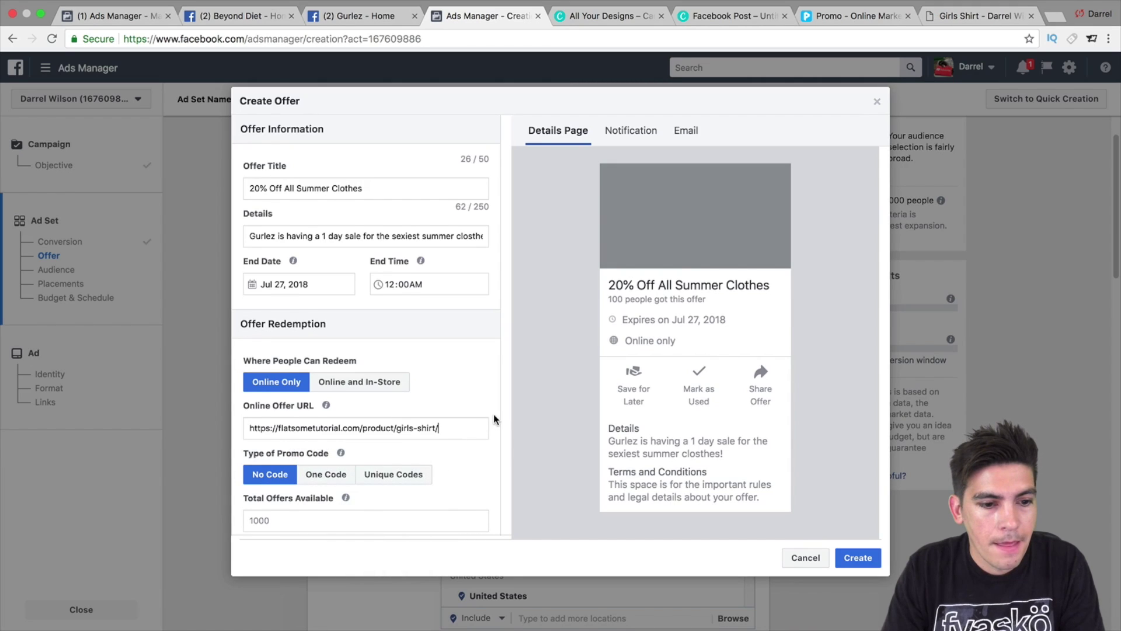
Give the offer a single online promo code, "gurlez", and limit the total offers available to 500
scroll(485, 417, down, 3)
click(353, 388)
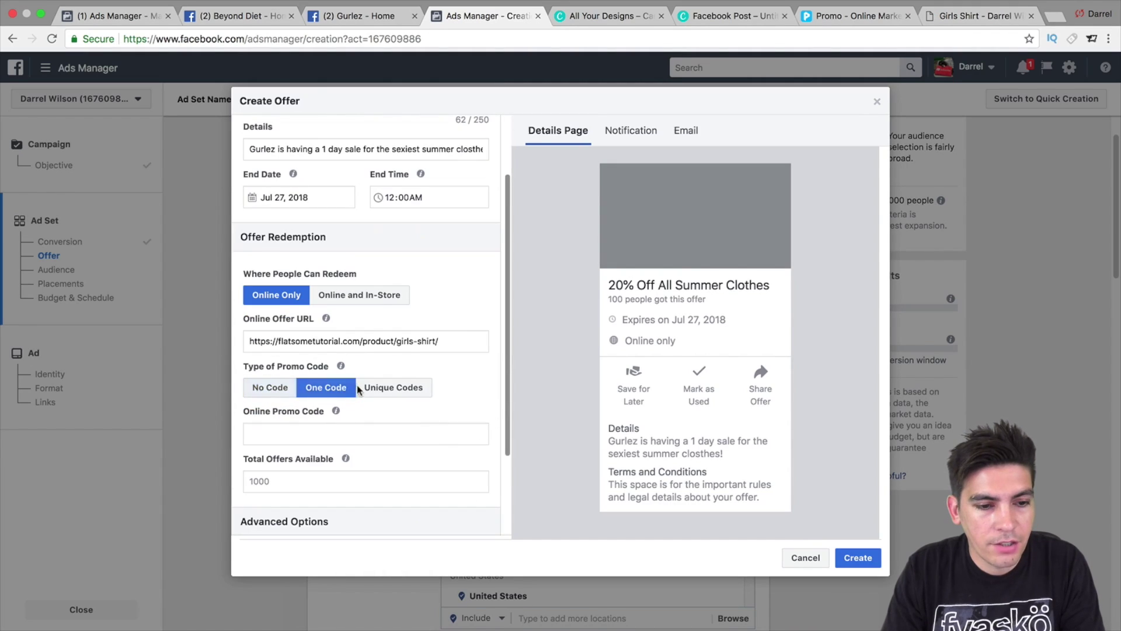
click(359, 432)
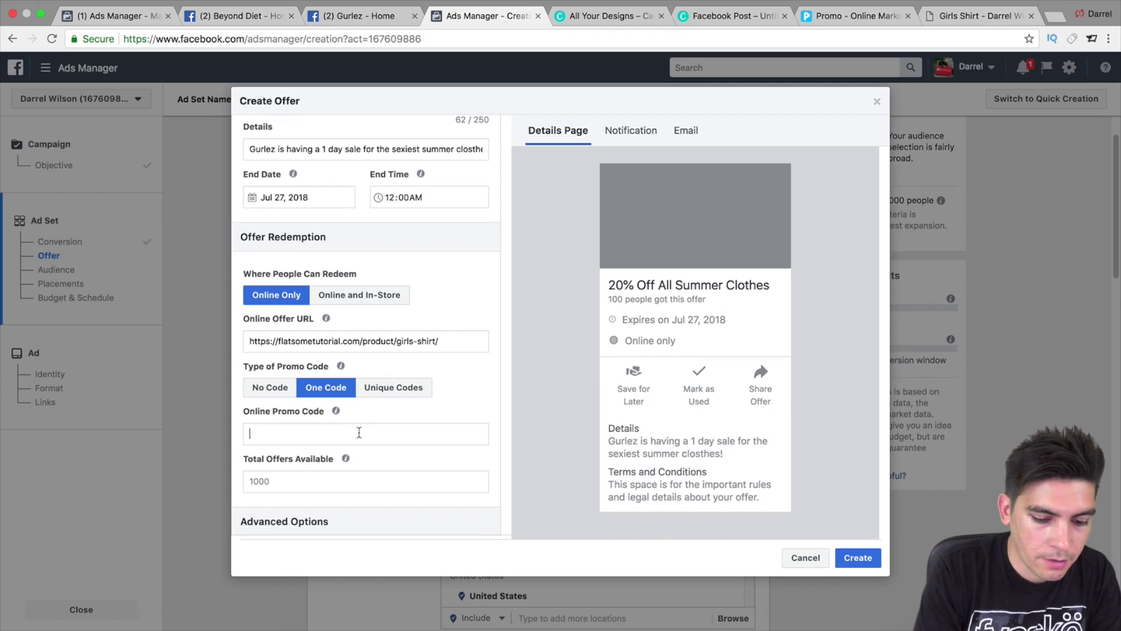
text(gurlez)
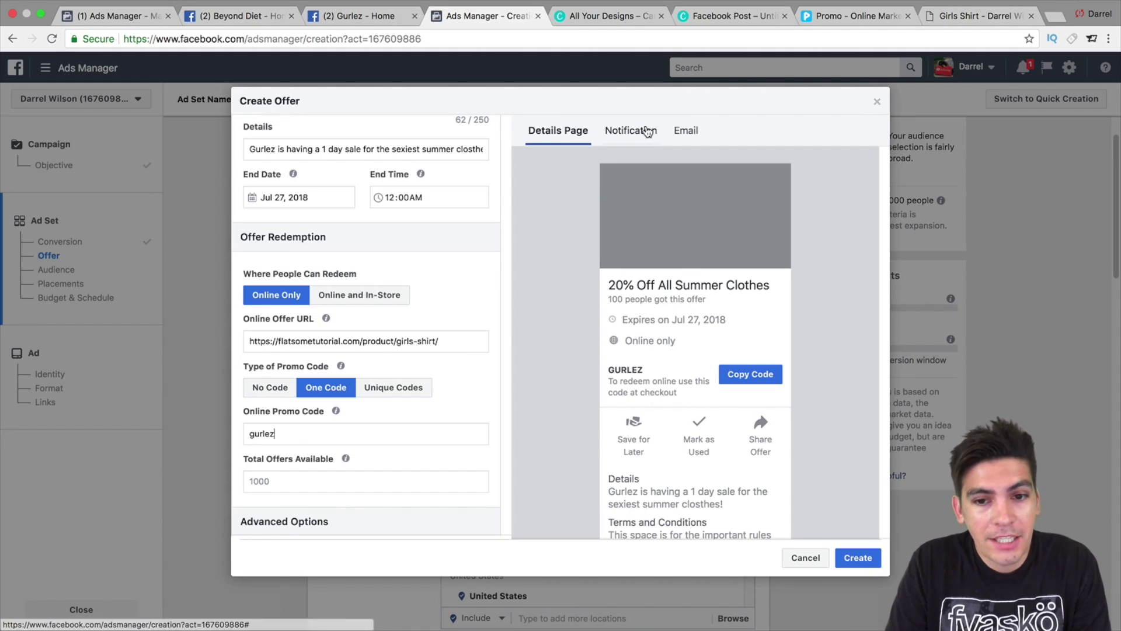
scroll(383, 418, down, 1)
click(378, 446)
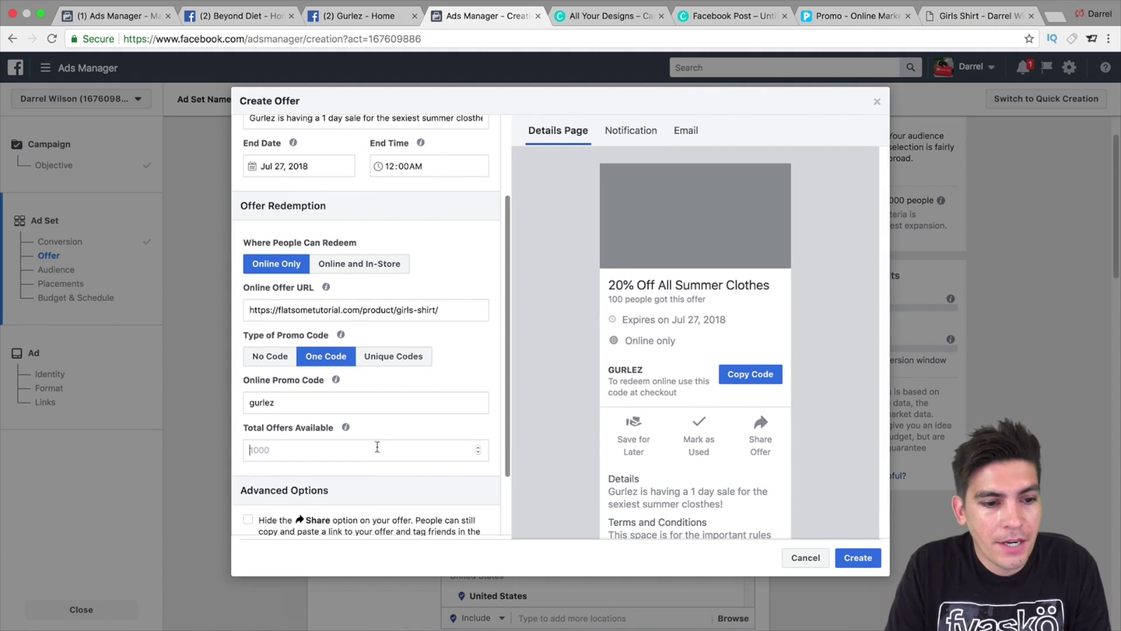
text(500)
Review the offer's advanced options without changing them, and create the offer
scroll(479, 369, down, 1)
scroll(479, 369, down, 2)
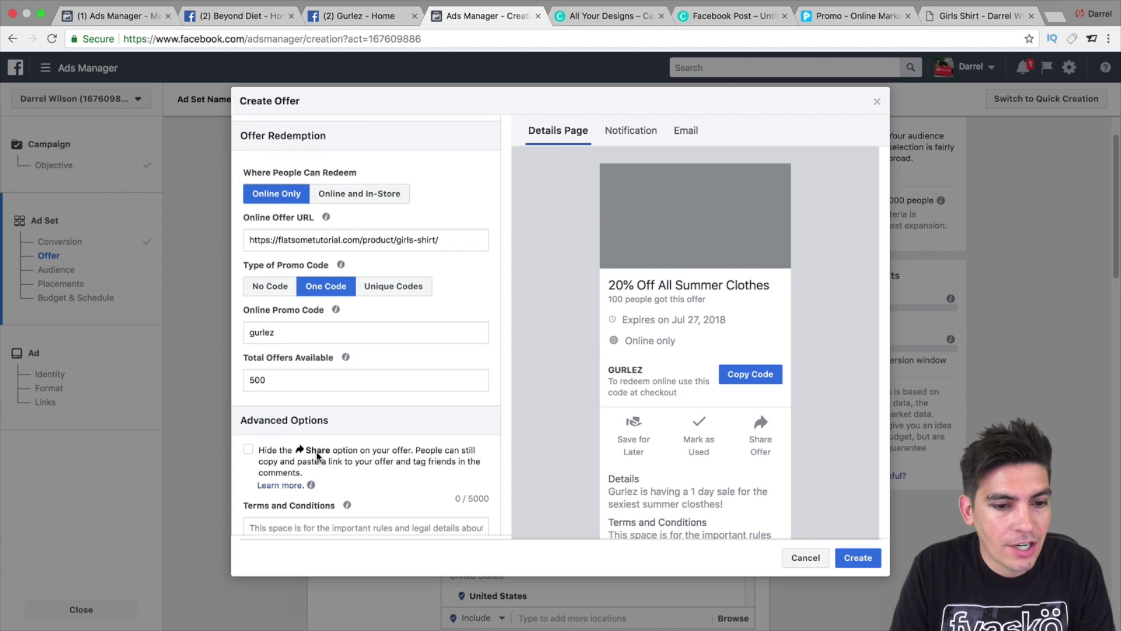
scroll(442, 444, down, 1)
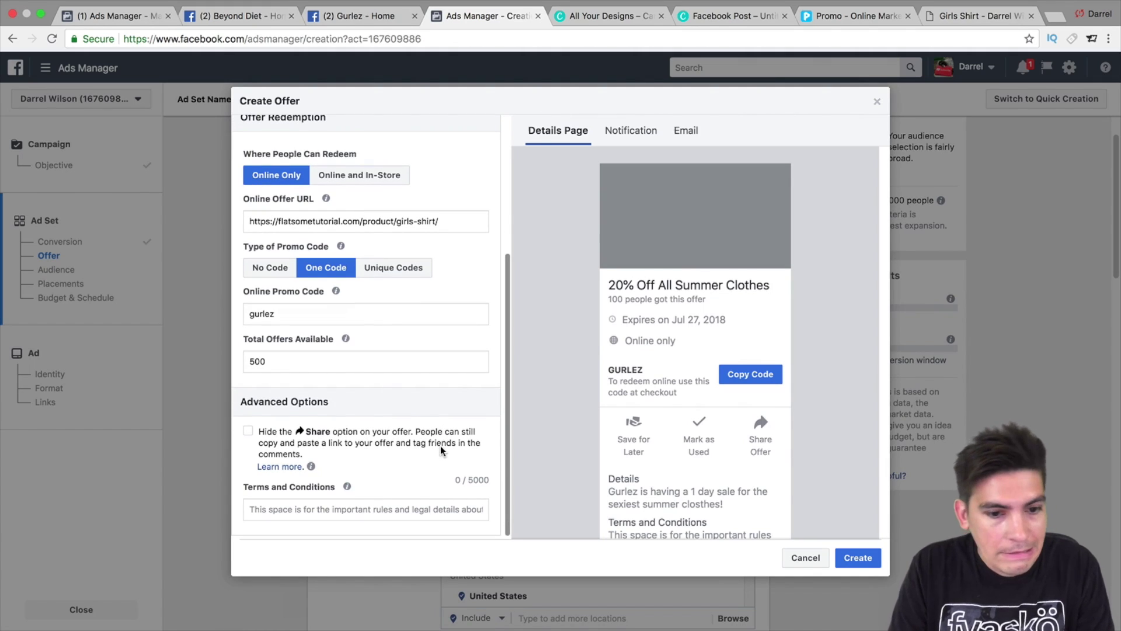
click(449, 501)
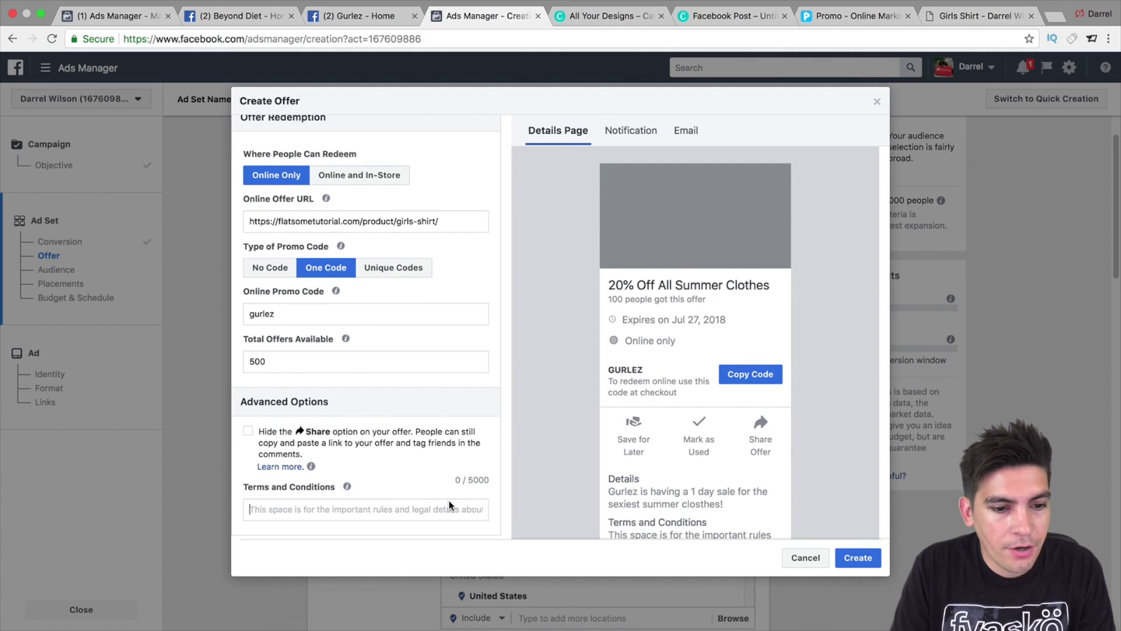
scroll(461, 433, up, 5)
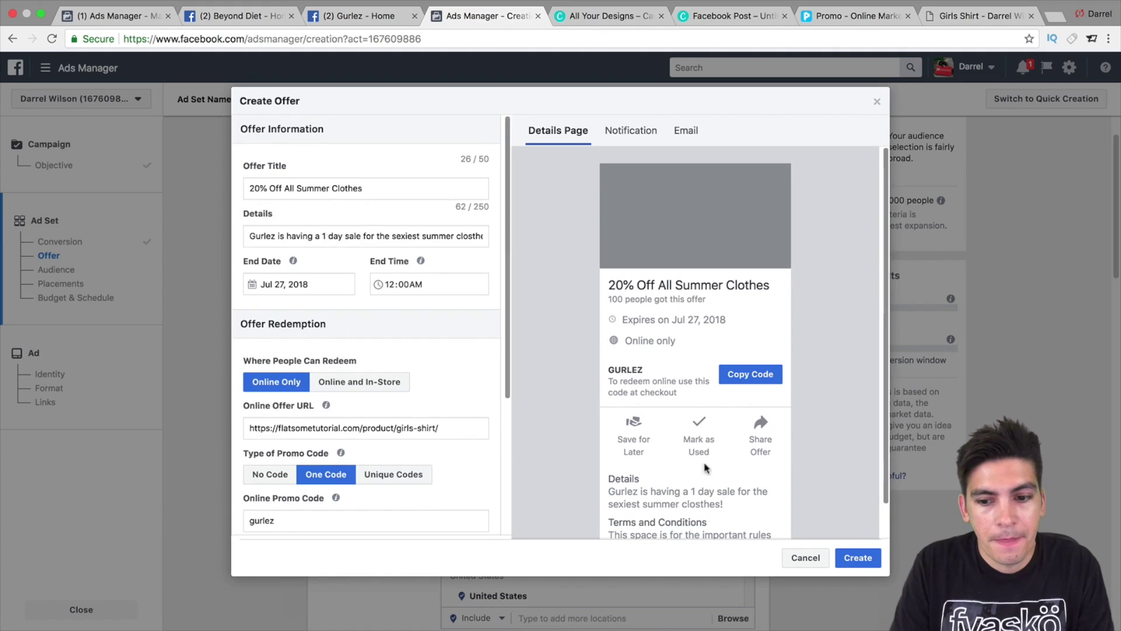
click(858, 557)
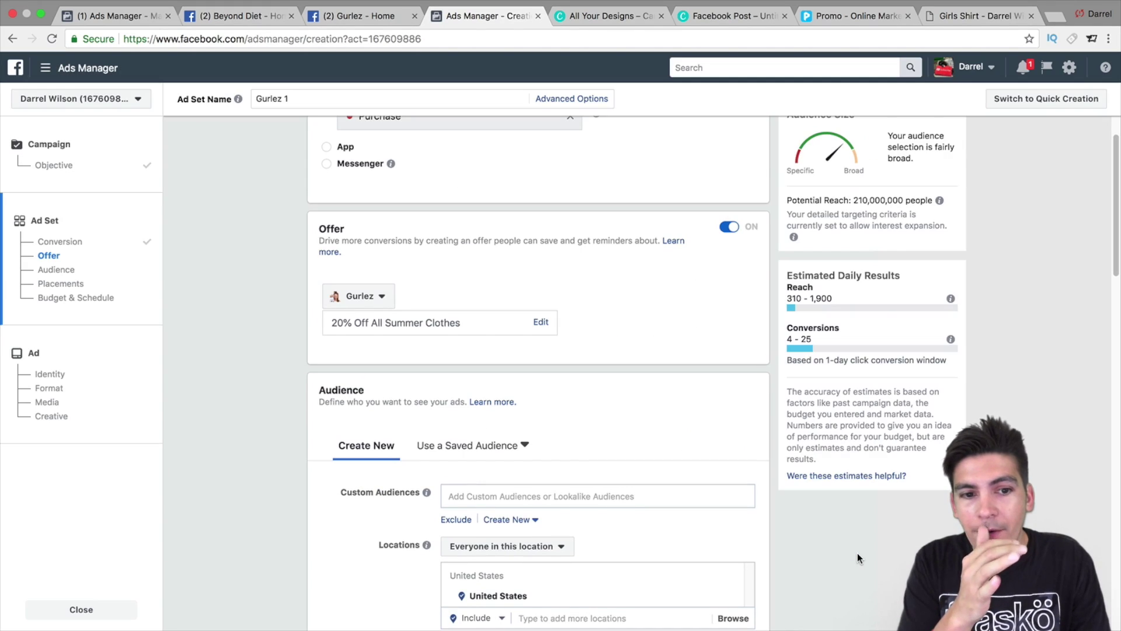
Open Audience Insights in the account overview's browser tab and move the Gurlez page's tab next to it
scroll(567, 480, down, 3)
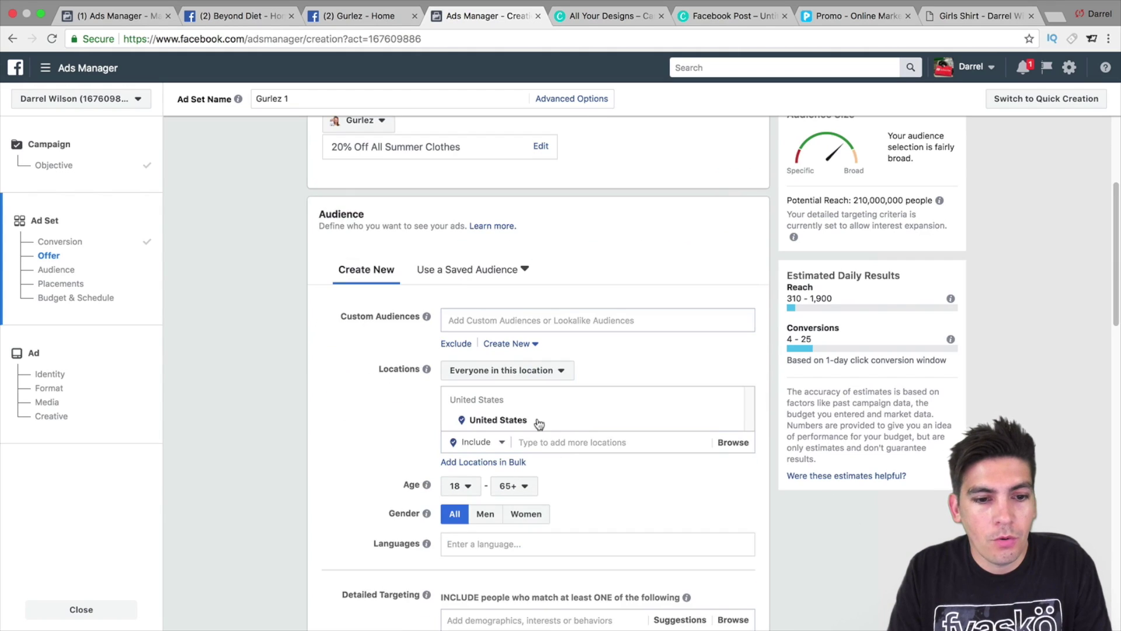
drag(449, 16, 350, 16)
click(126, 16)
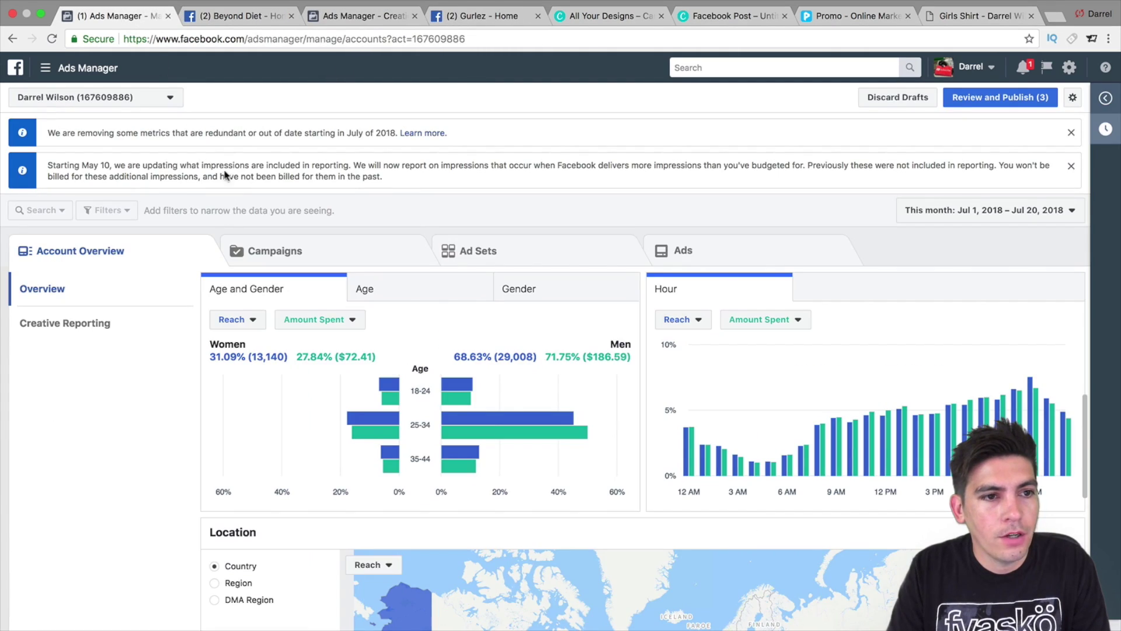
click(43, 70)
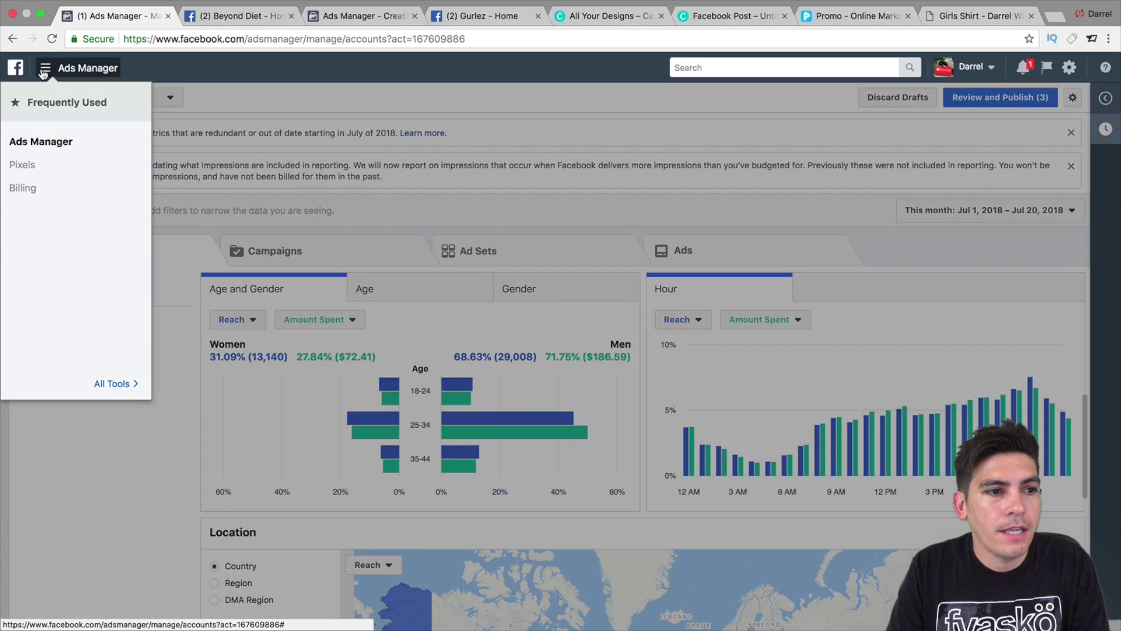
click(112, 383)
click(221, 143)
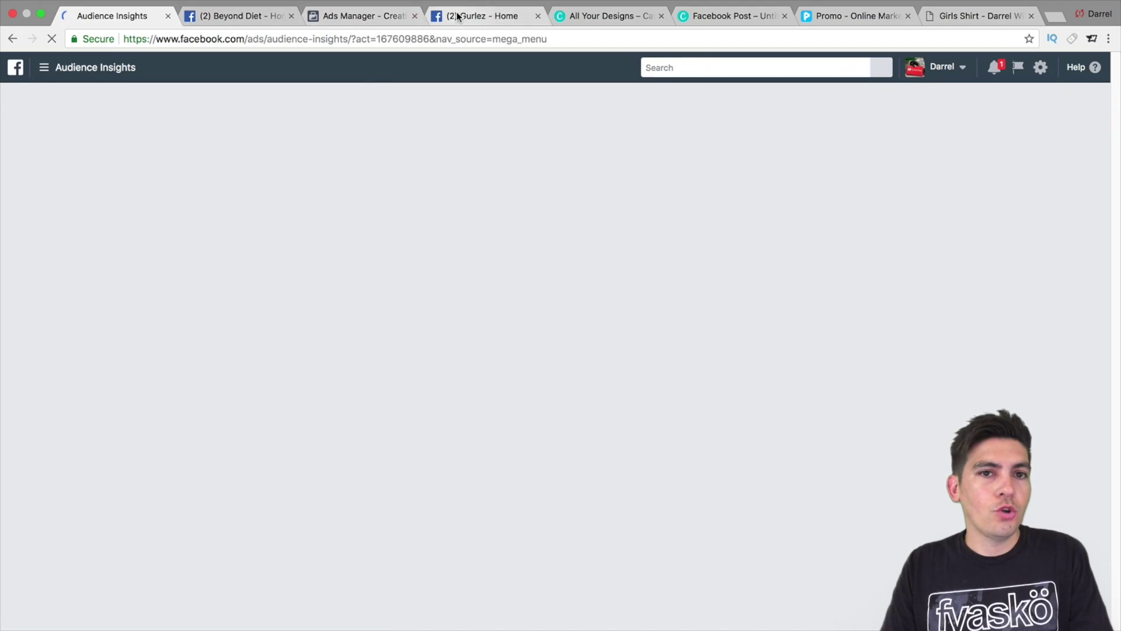
drag(458, 16, 222, 16)
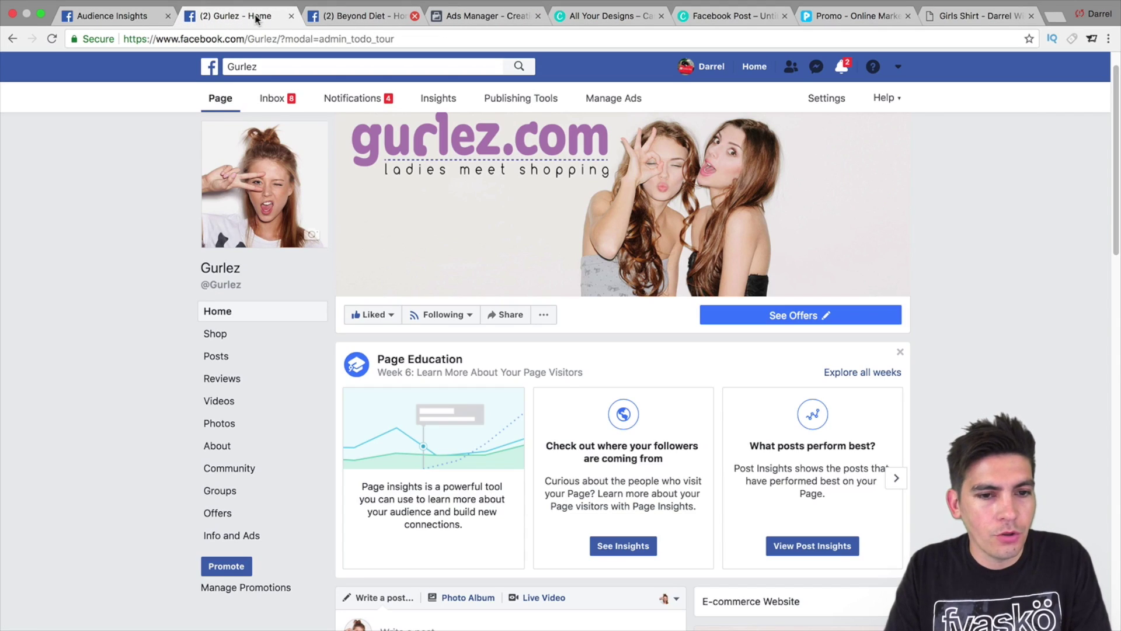
Place the Ads Manager tab beside Audience Insights, close the Beyond Diet tab, and return to Audience Insights
drag(345, 15, 281, 19)
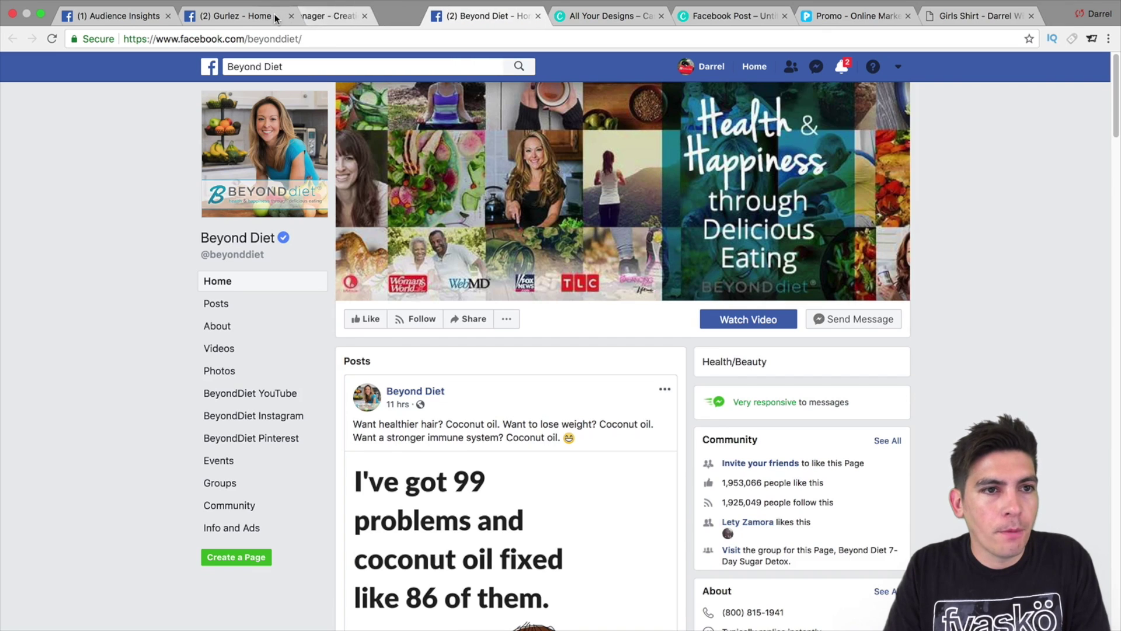
click(281, 19)
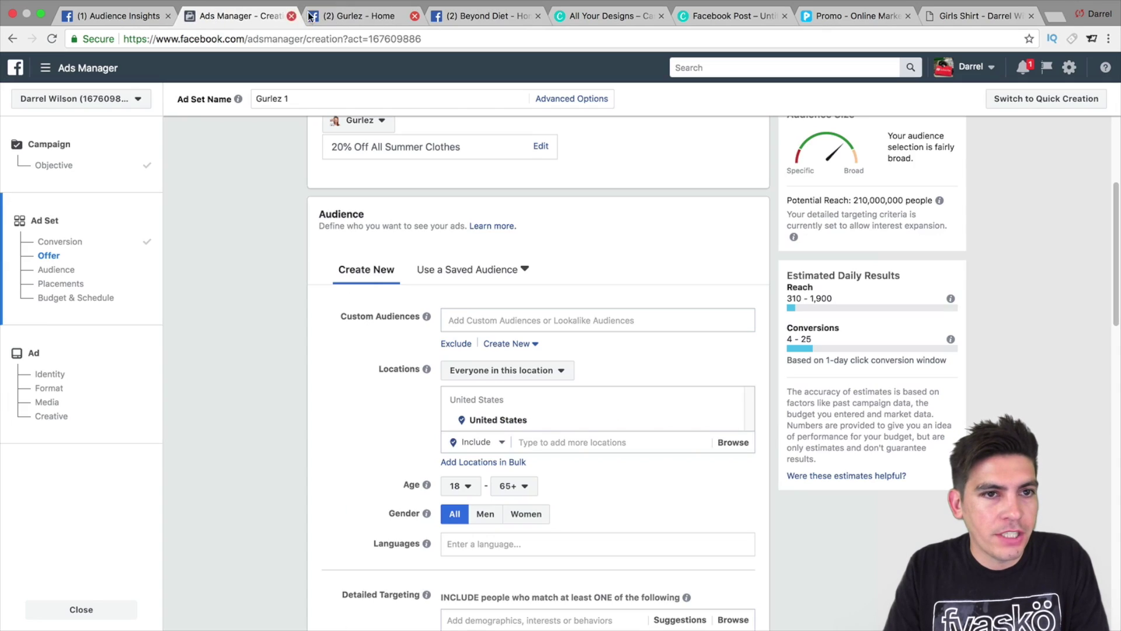
click(538, 16)
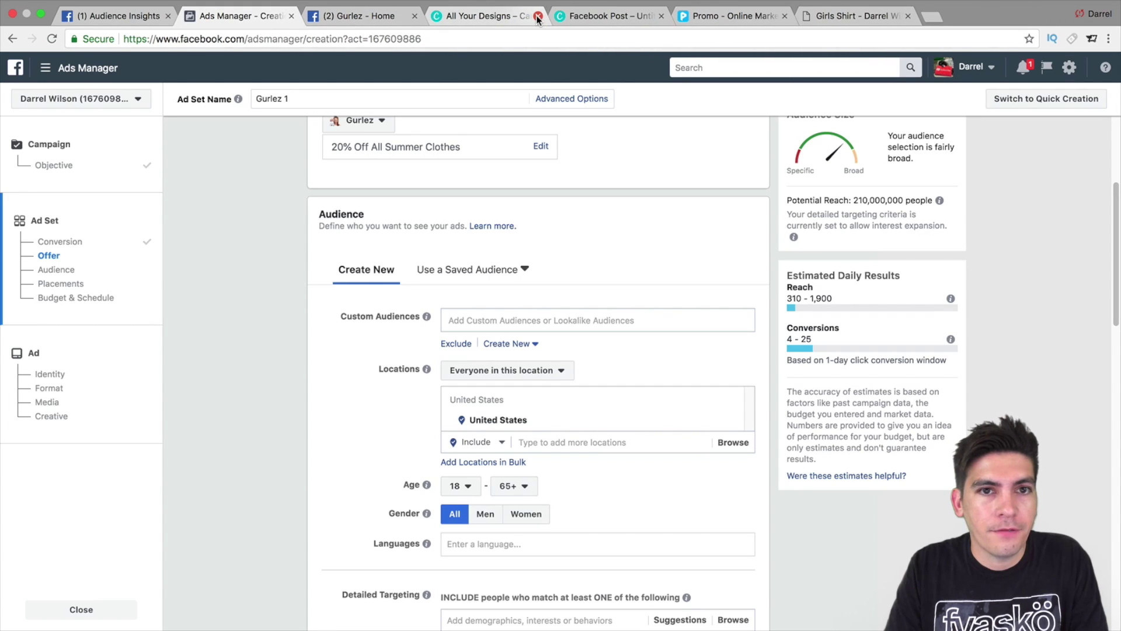
click(135, 16)
click(543, 245)
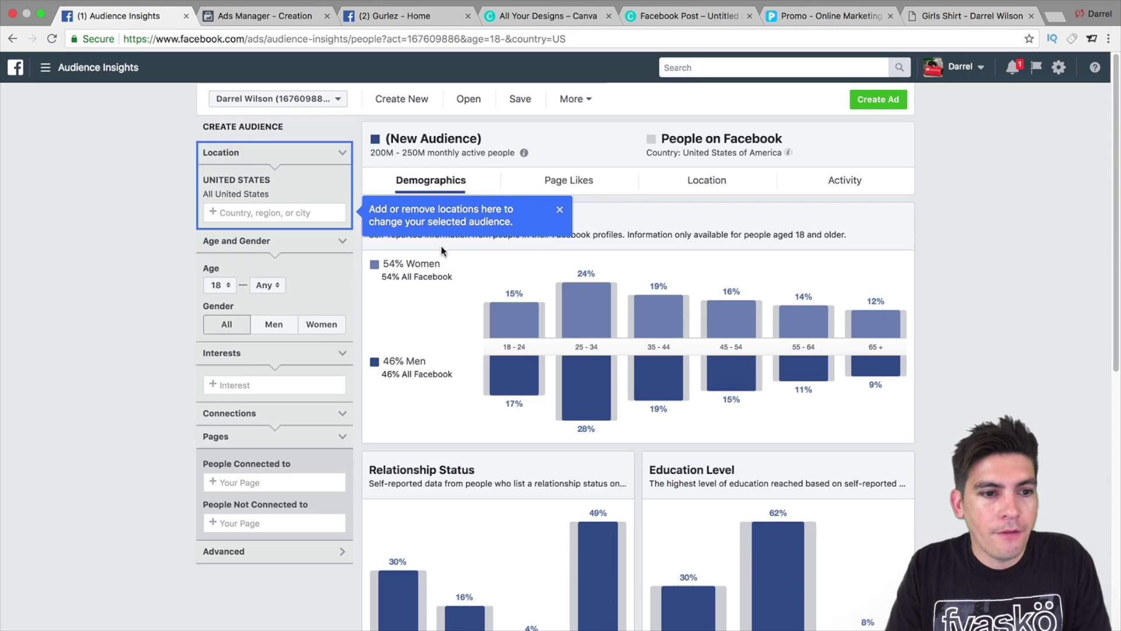
Narrow the audience to women interested in Shopping and fashion, and compare it with the same interest for all genders
click(321, 324)
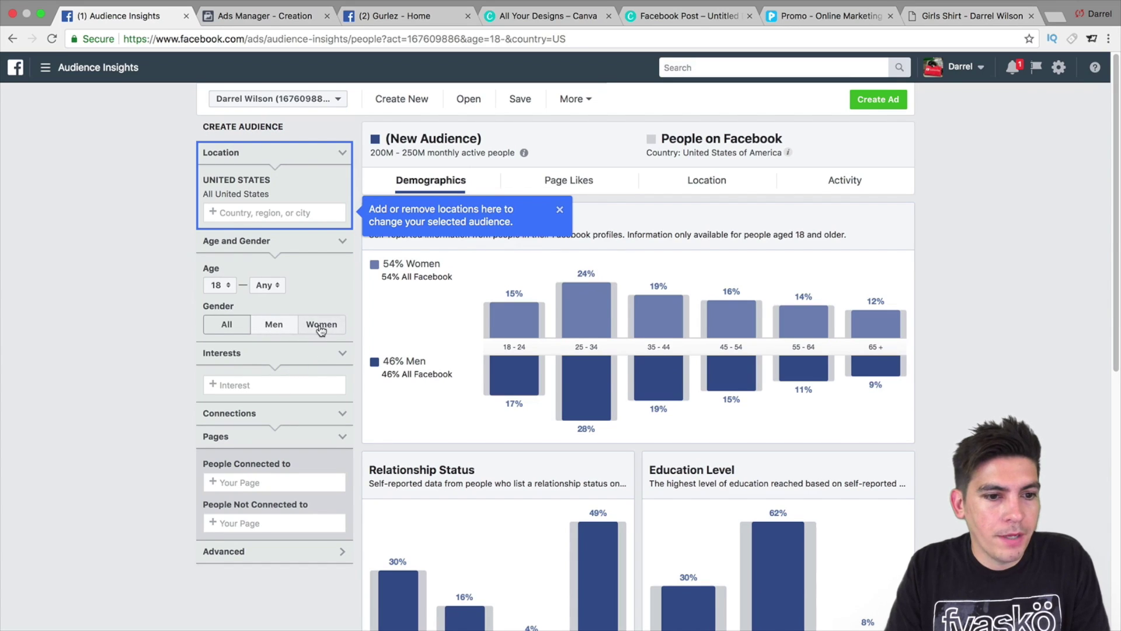
click(295, 383)
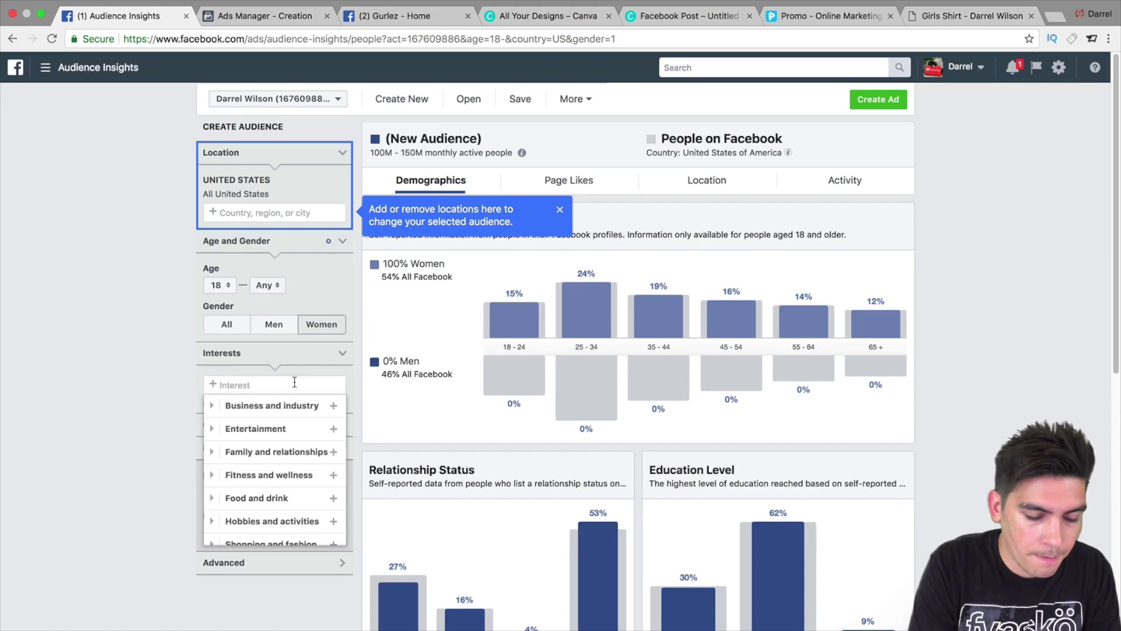
text(fashion)
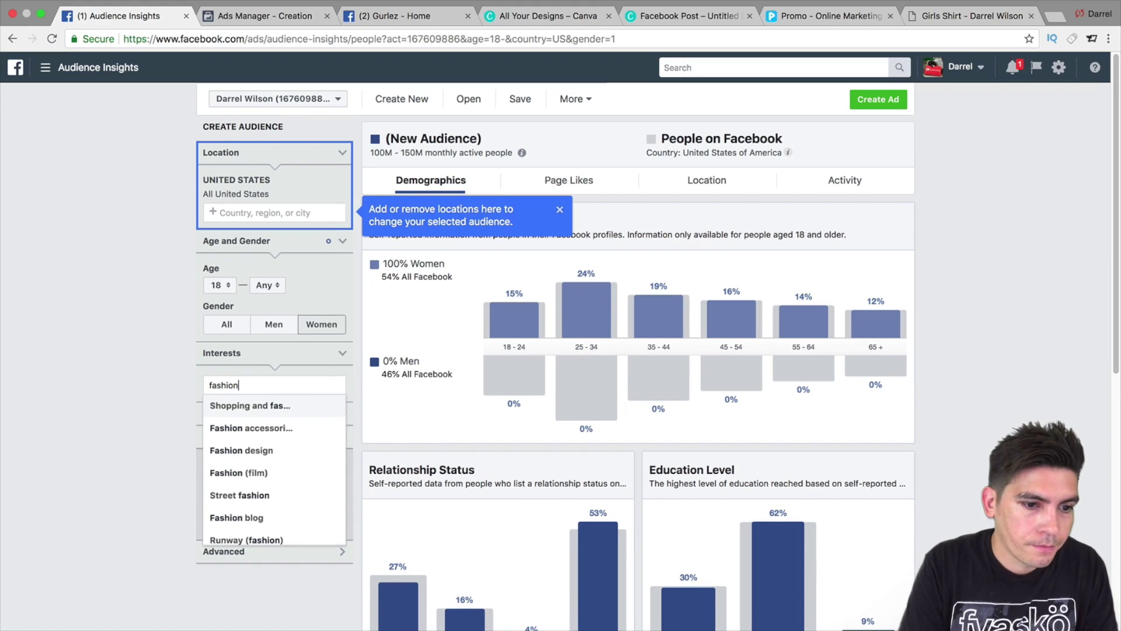
click(290, 404)
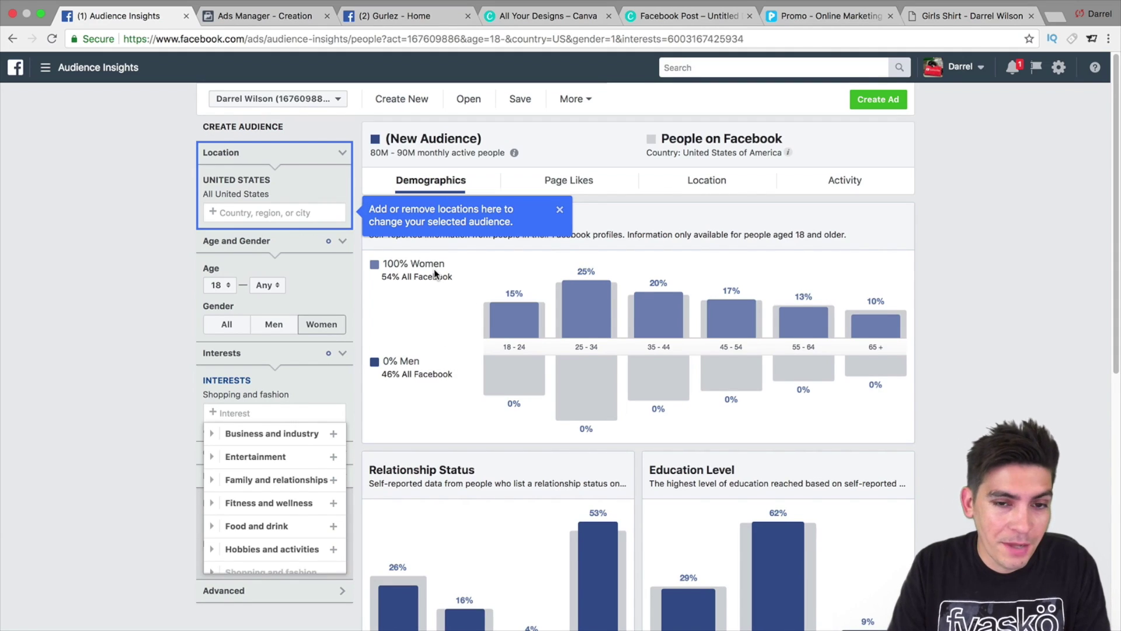
click(244, 325)
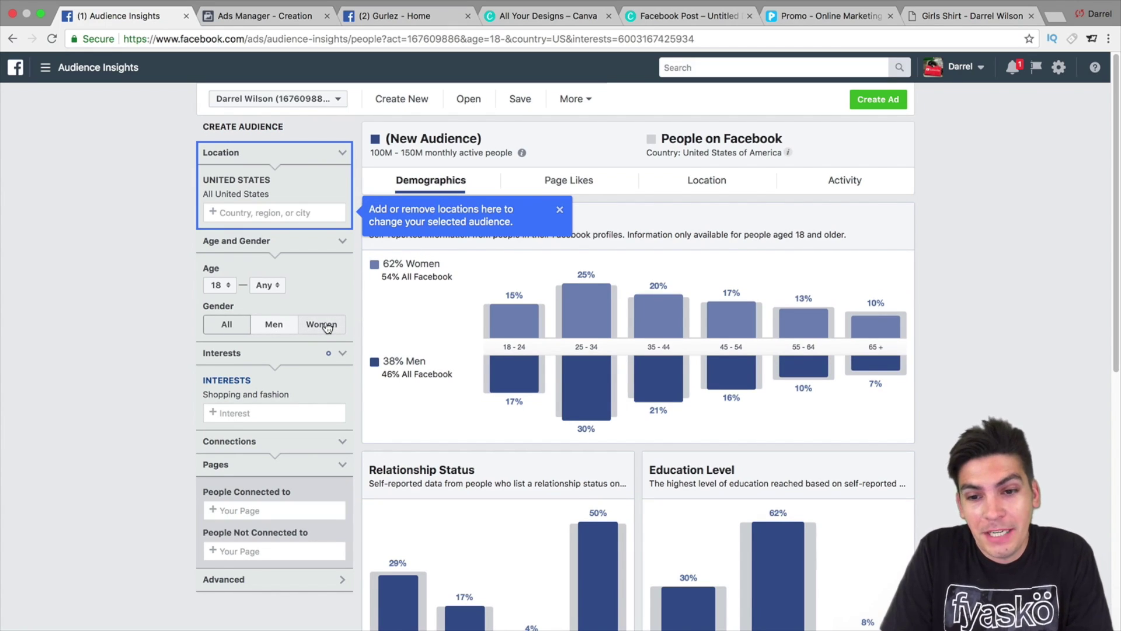
click(332, 326)
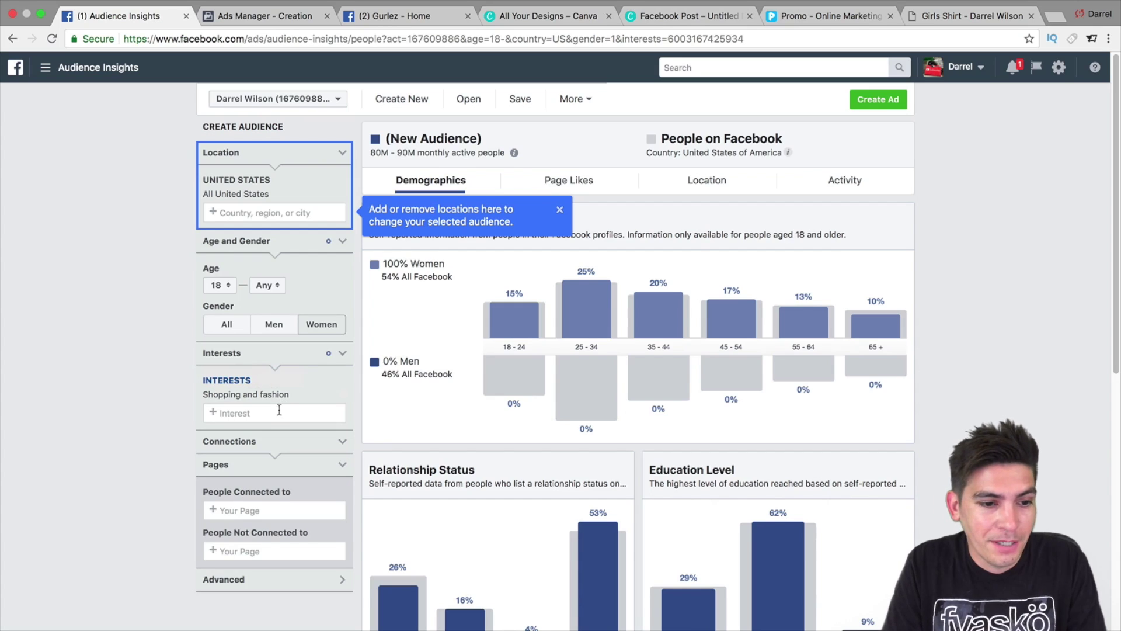
Search the interests for "women" and target the Women's clothing interest
click(281, 410)
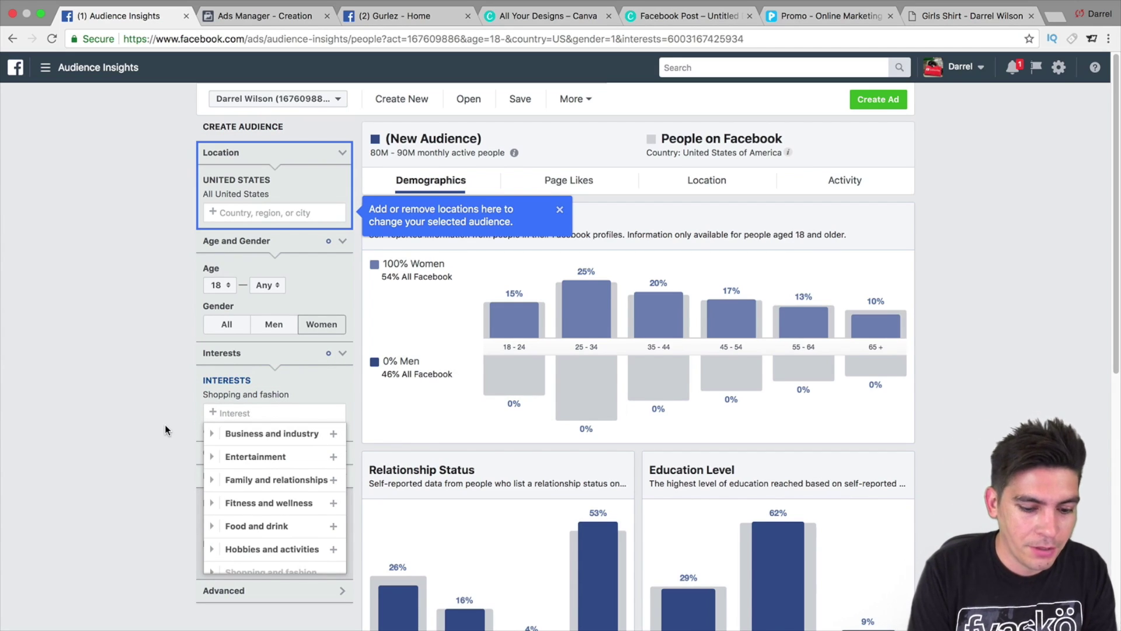
text(woman)
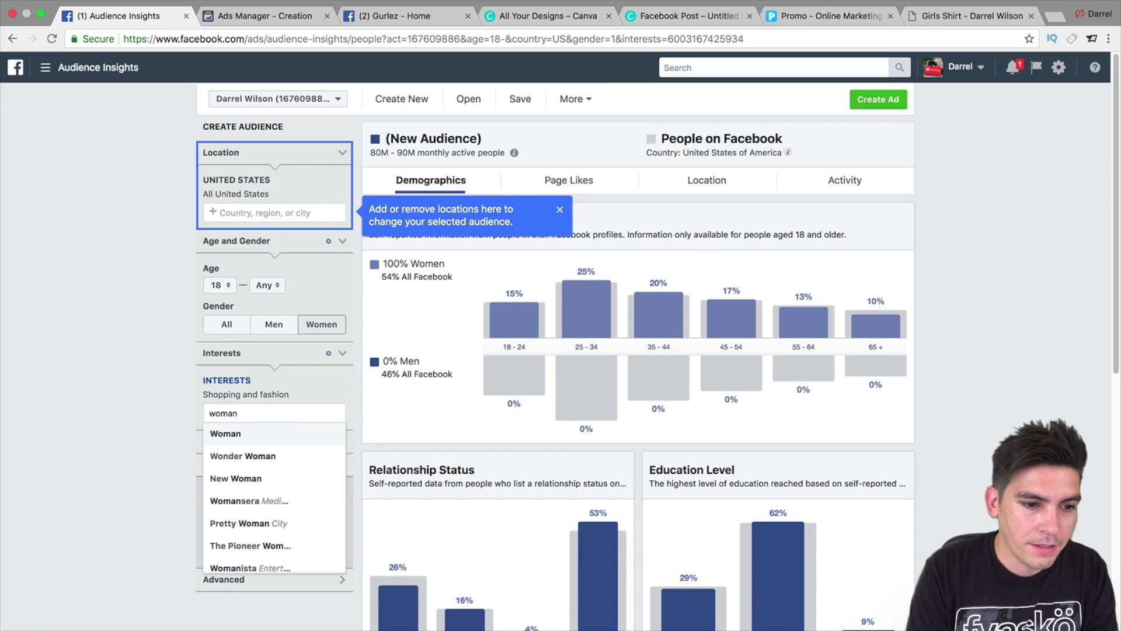
key(BackSpace)
key(BackSpace)
key(BackSpace)
text(mens)
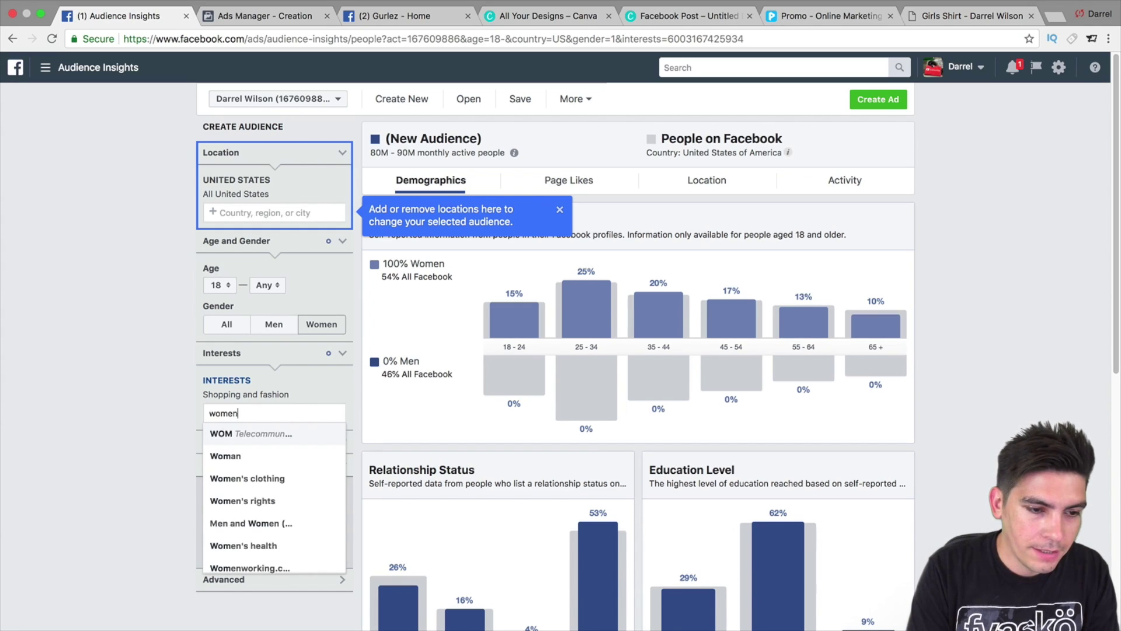
click(247, 478)
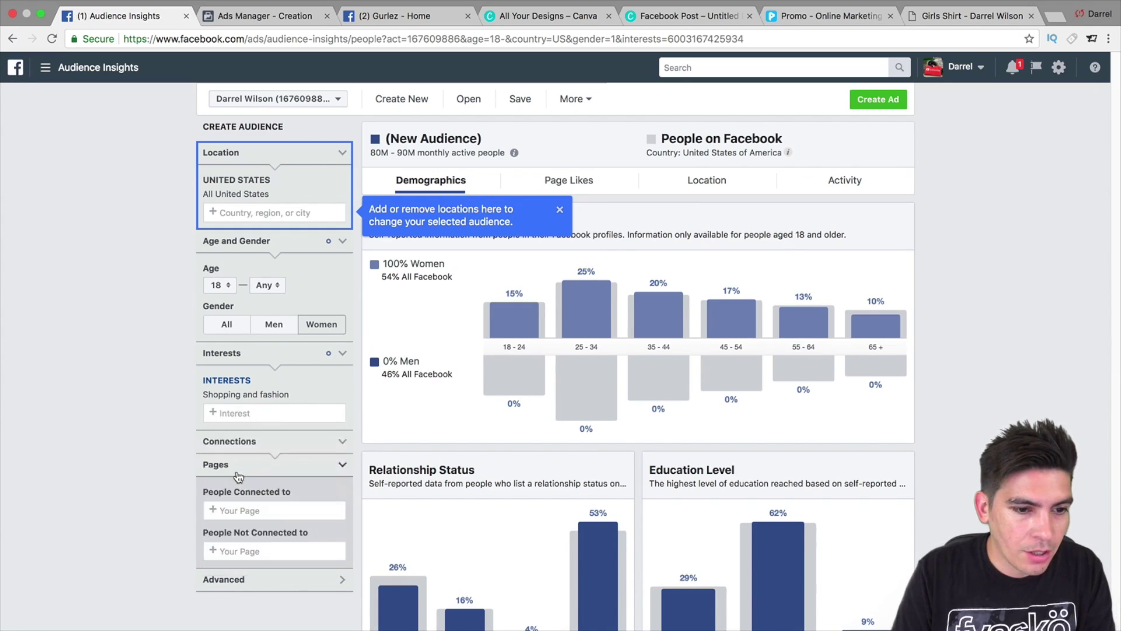
click(687, 291)
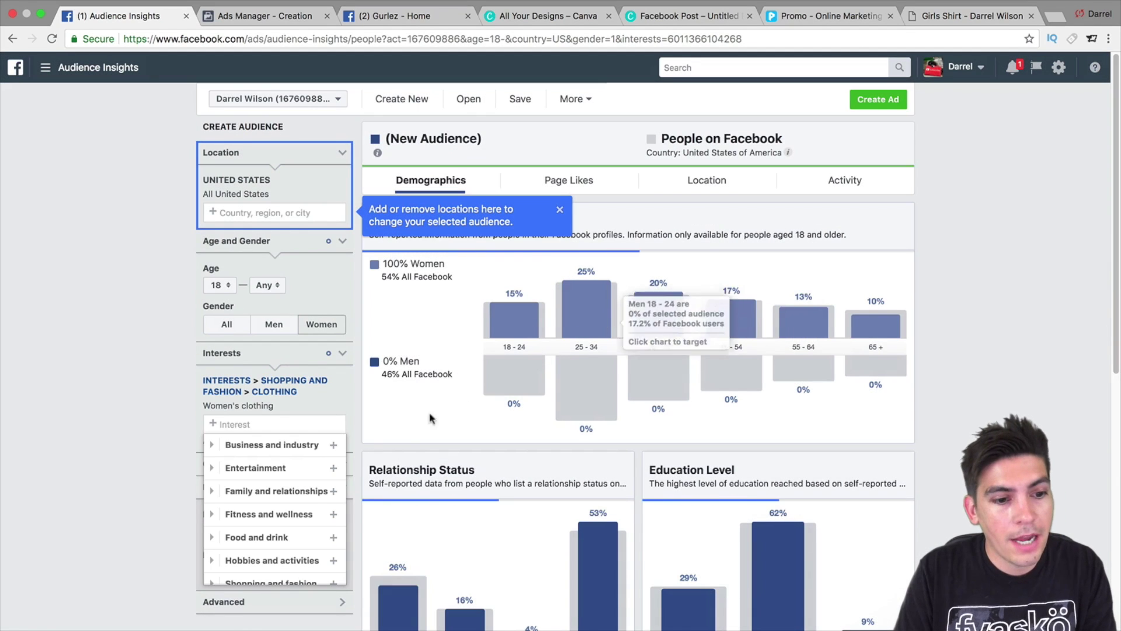
click(127, 314)
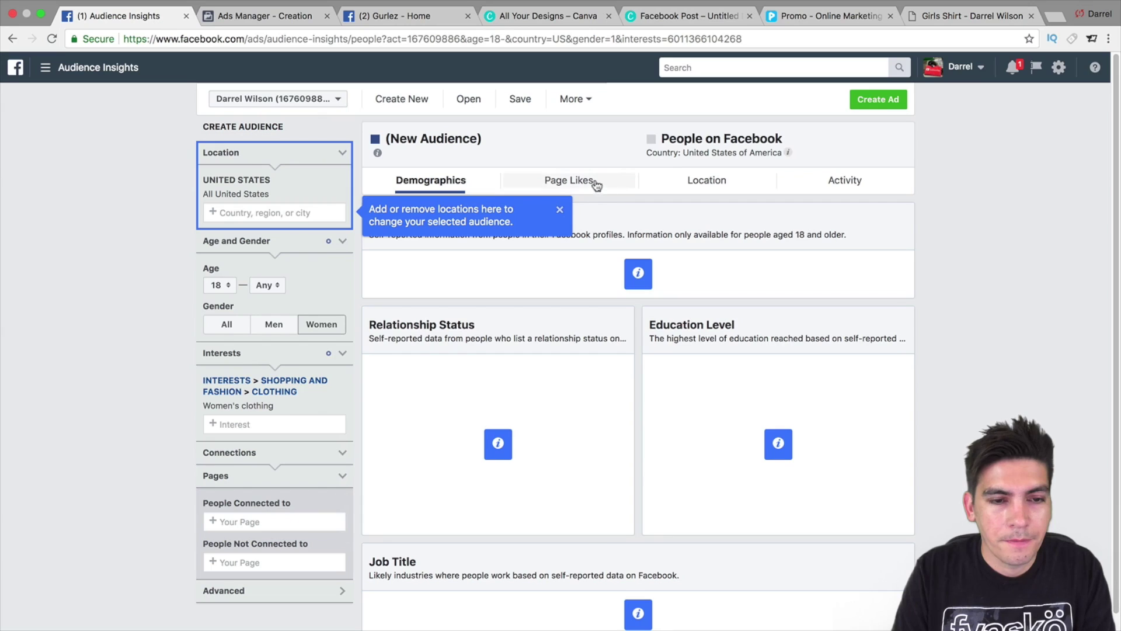
Dismiss the location tip, set the audience's gender to All, and read the note on the Relationship Status chart
click(560, 209)
click(226, 325)
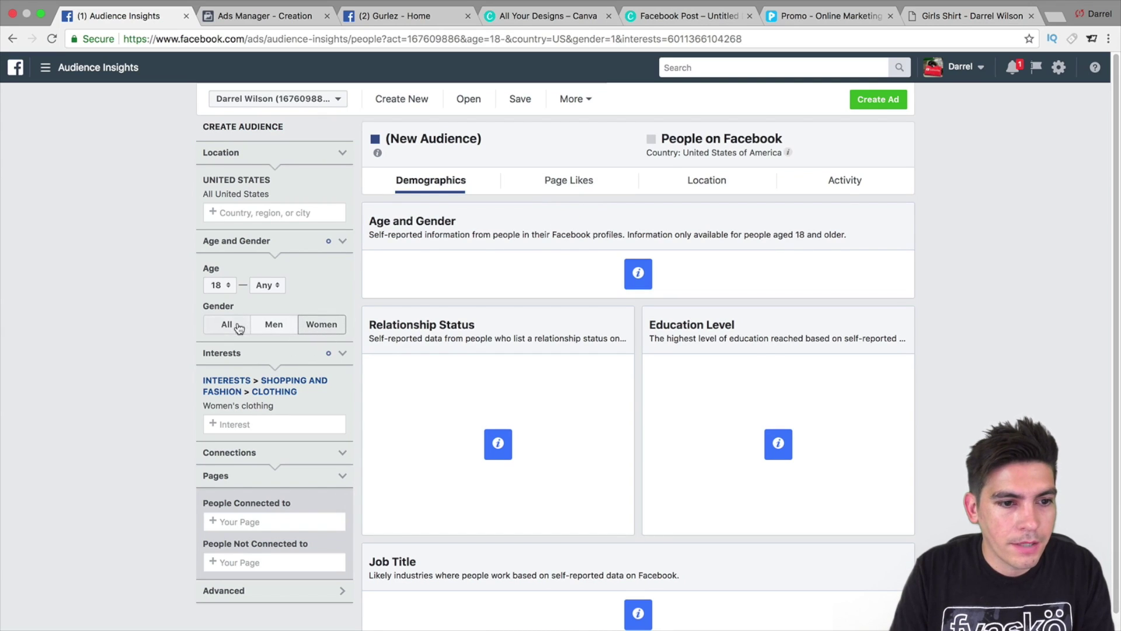
mouse_move(498, 458)
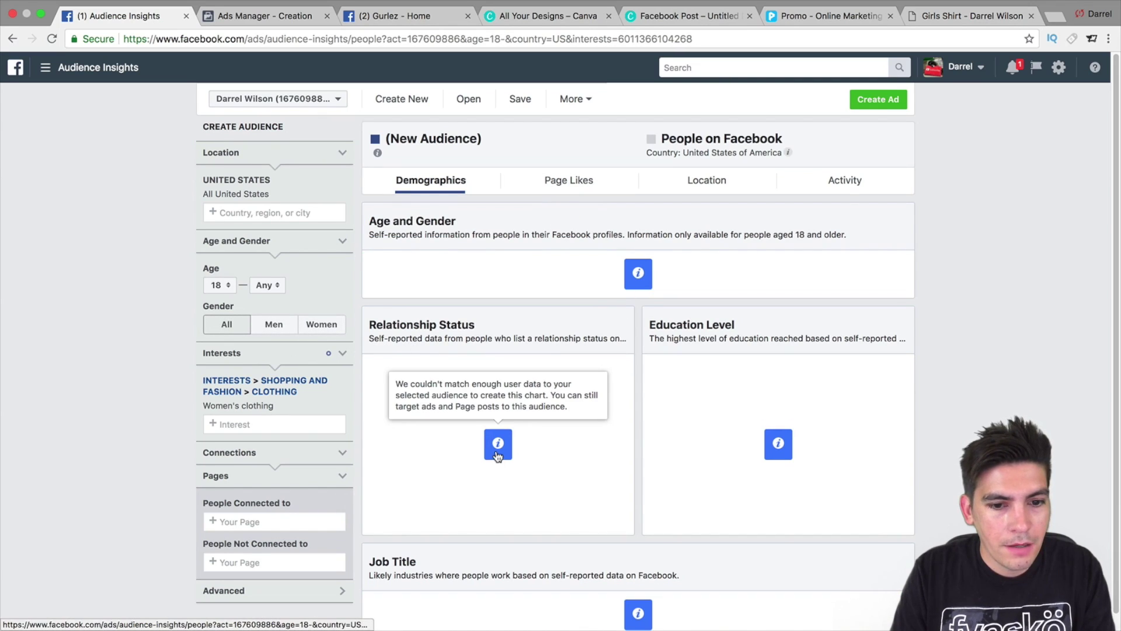
Remove the Women's clothing interest, search for "womens", and add the same interest again
click(345, 383)
click(331, 382)
text(womens)
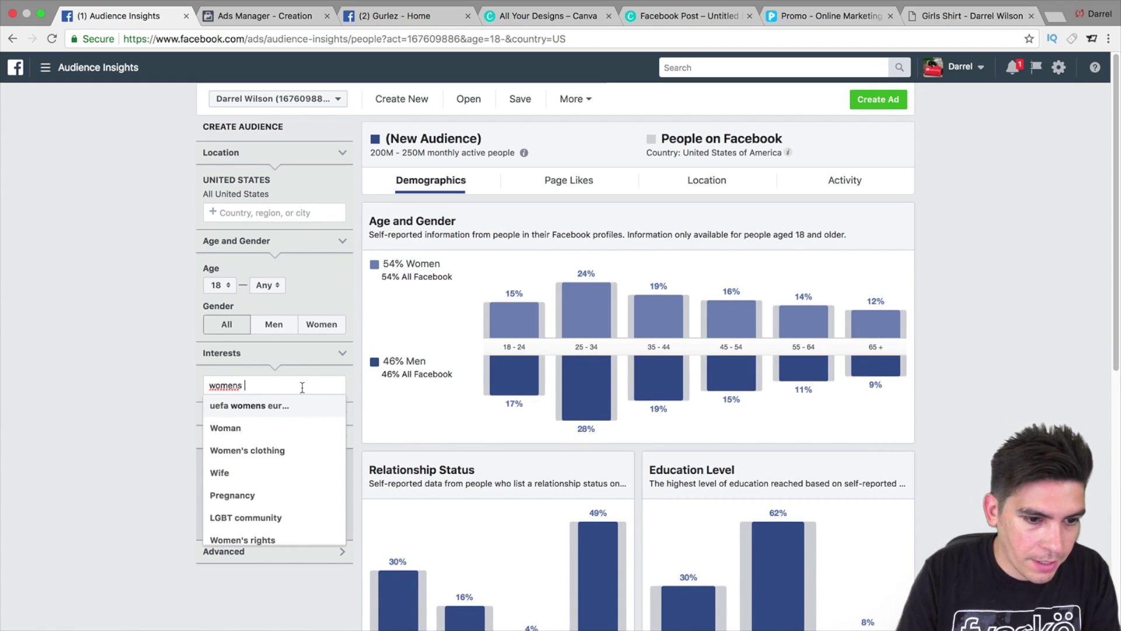
click(247, 450)
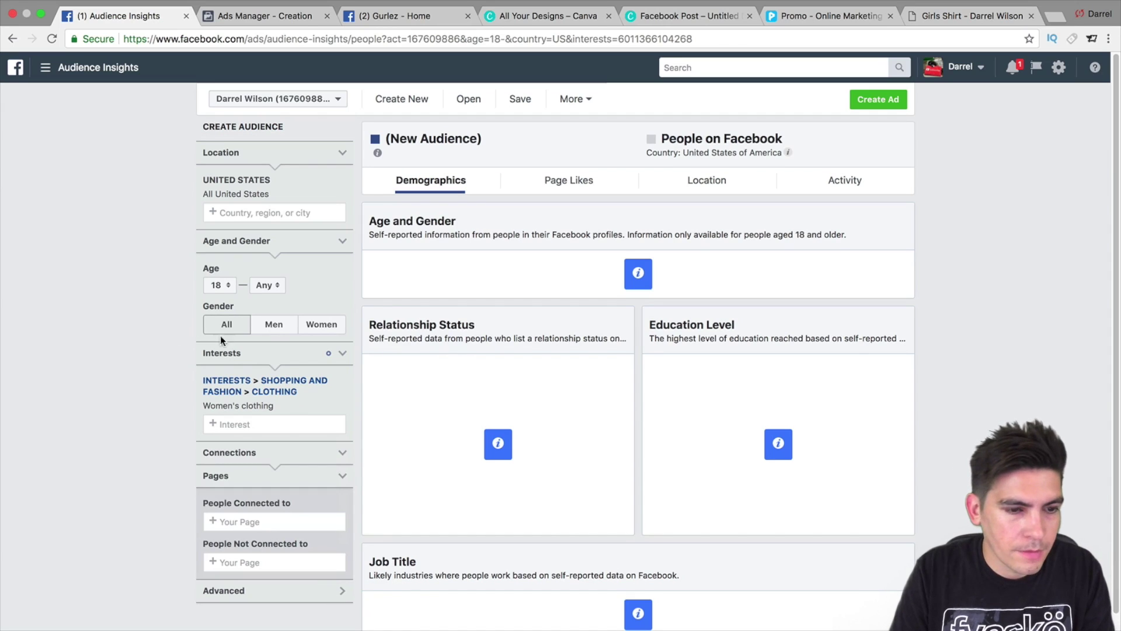
scroll(523, 418, down, 1)
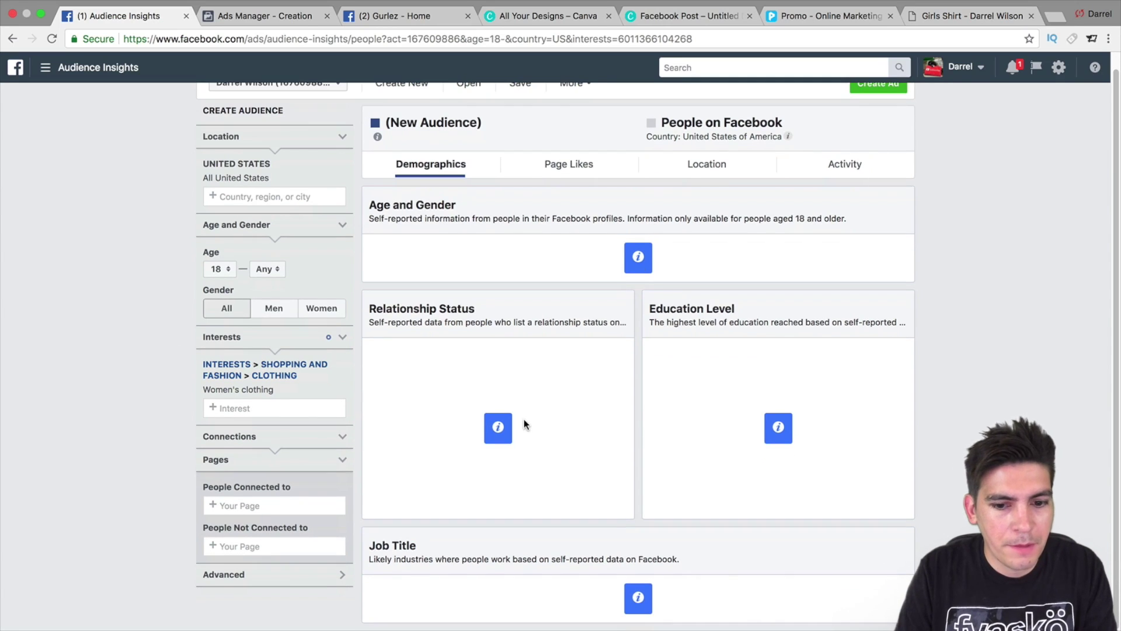
Replace the Women's clothing interest with Shopping Online - Clothes, found by searching for "shopping online"
click(308, 405)
click(343, 389)
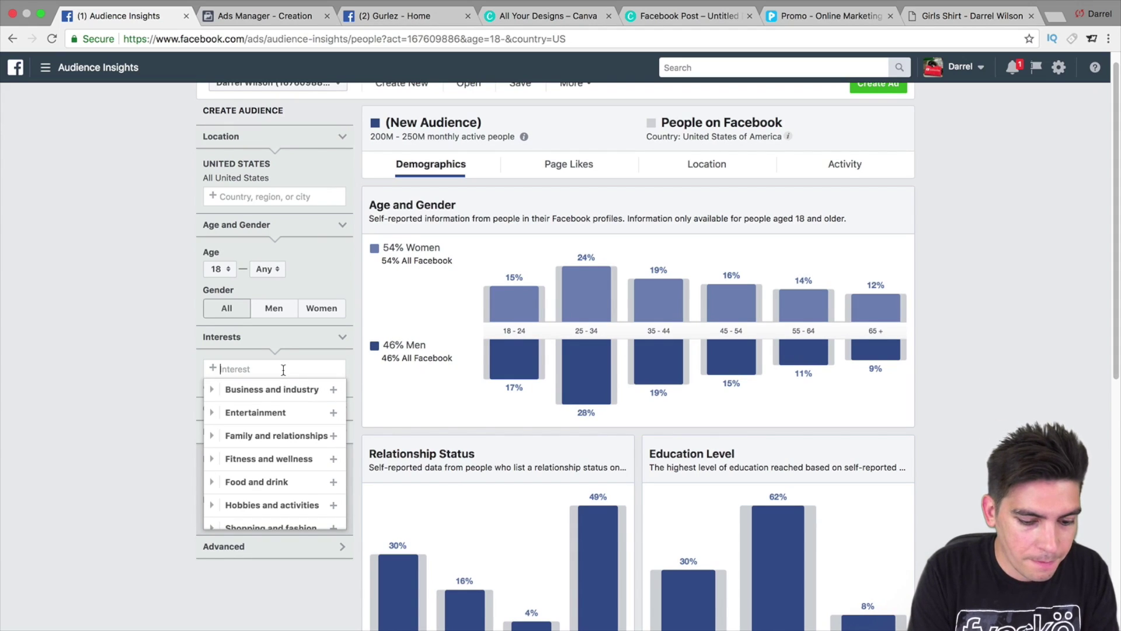
text(shopping online)
click(281, 389)
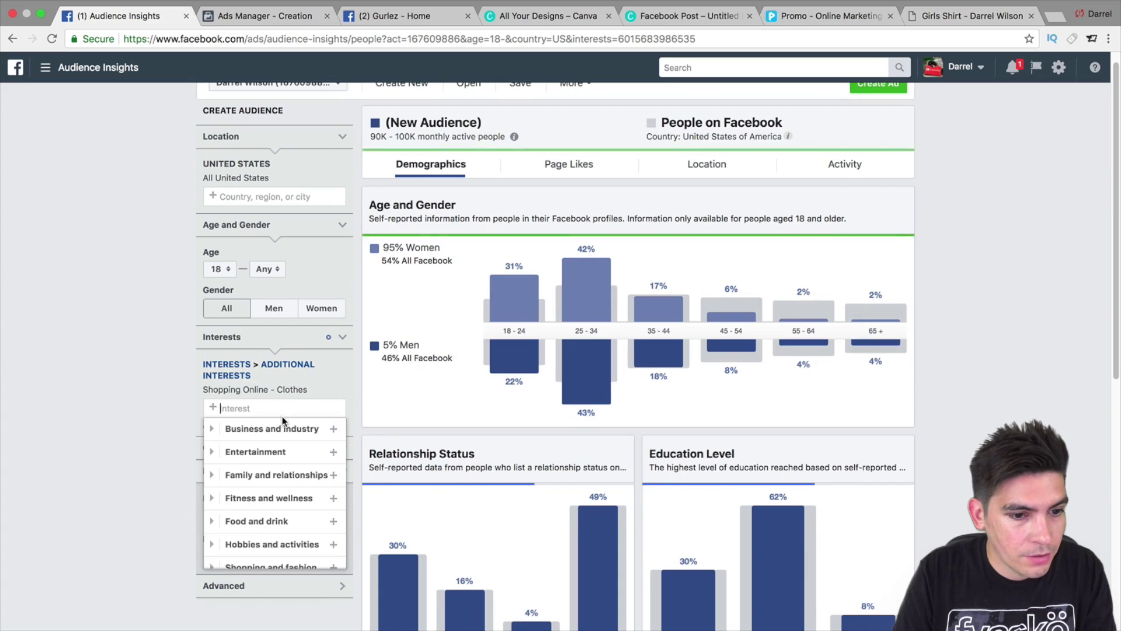
Browse the Shopping and fashion interests down to Clothing and add Women's clothing to the audience
click(289, 432)
click(292, 430)
scroll(298, 473, down, 2)
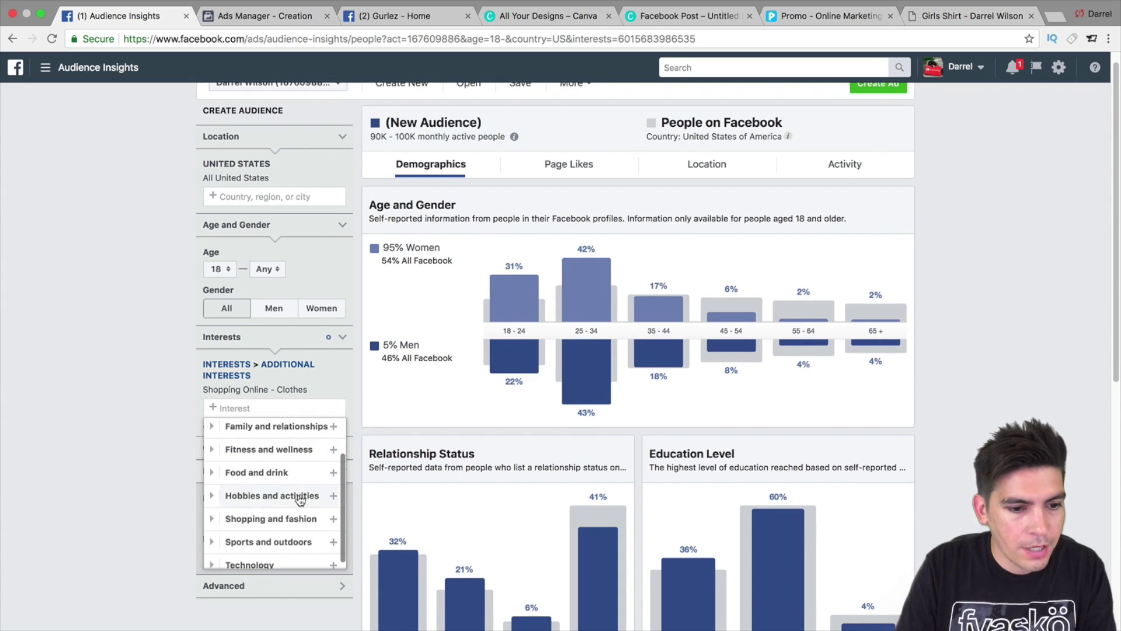
scroll(299, 508, down, 1)
click(297, 522)
scroll(292, 514, down, 2)
click(292, 453)
scroll(292, 488, down, 1)
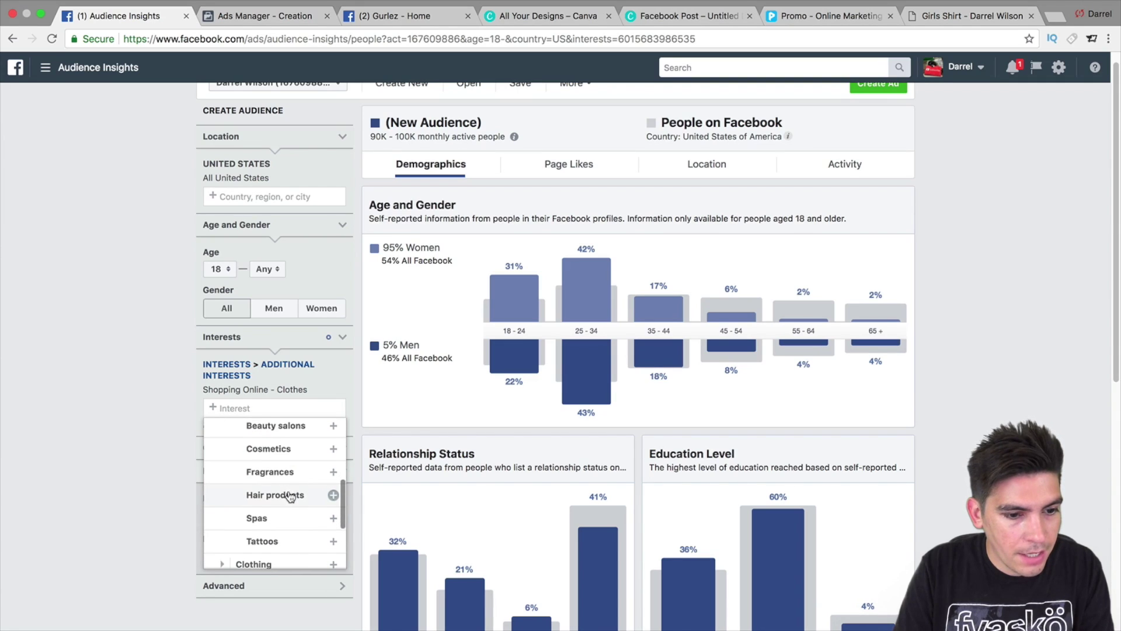
click(291, 562)
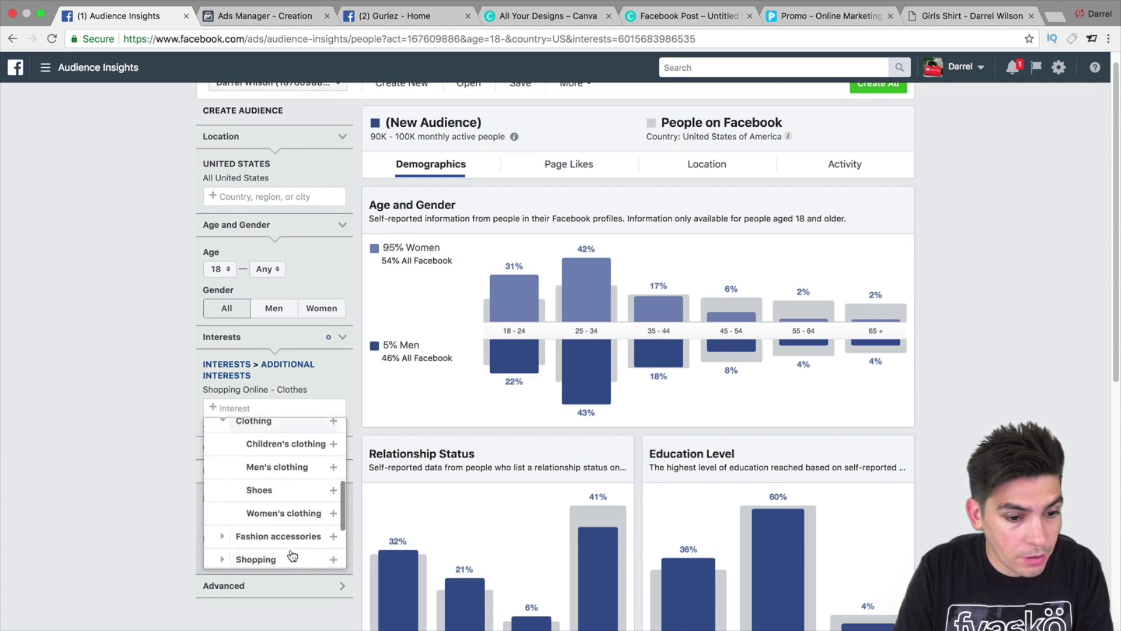
click(298, 521)
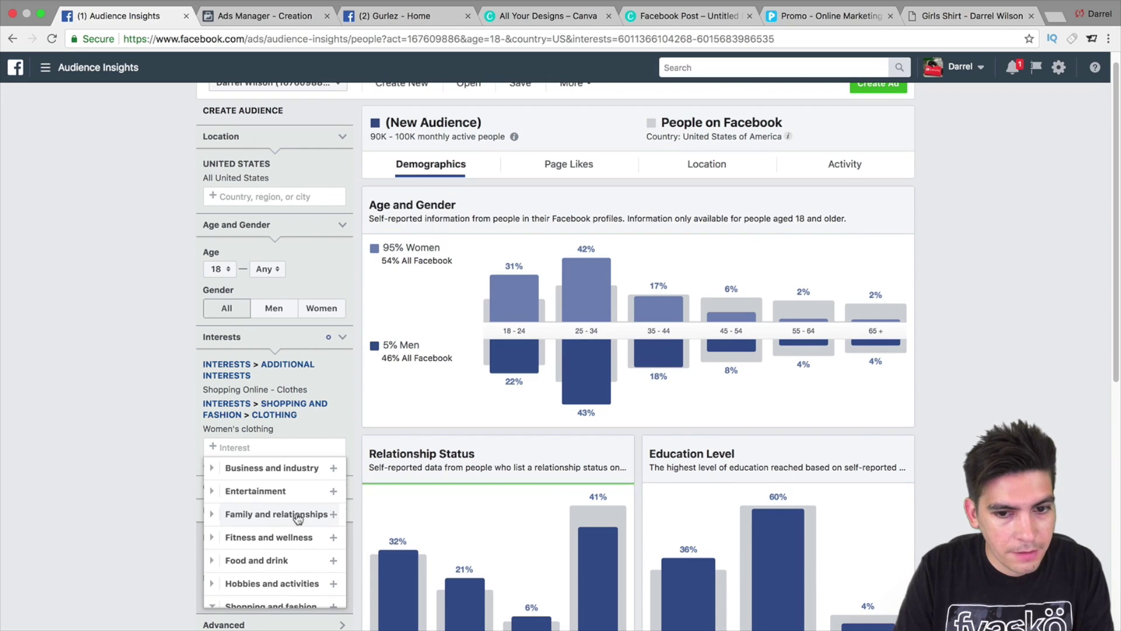
click(132, 371)
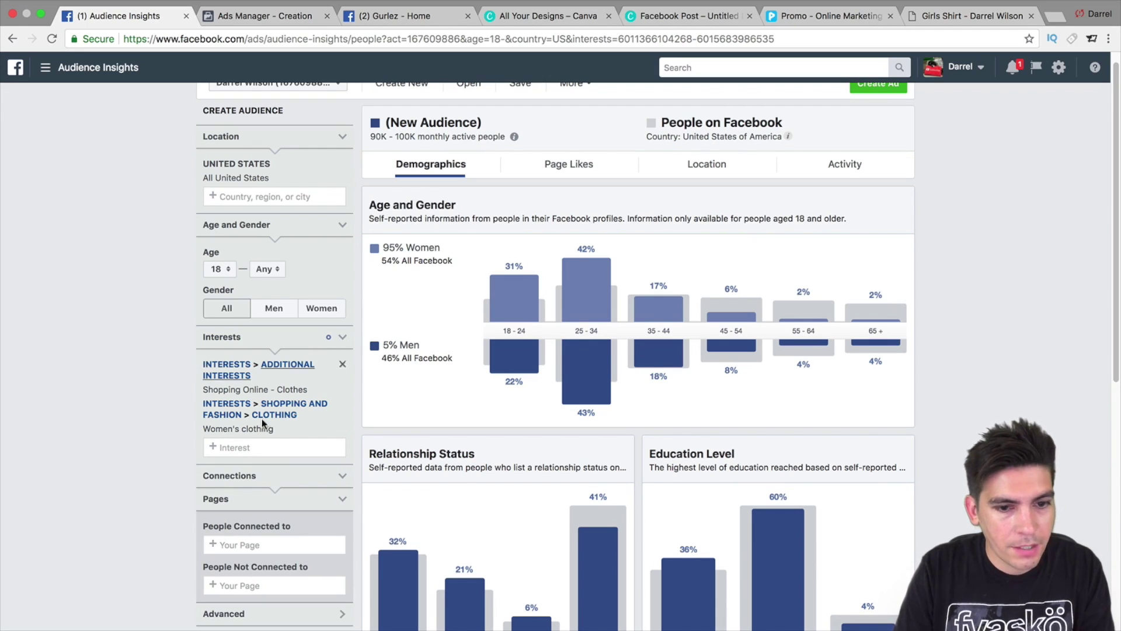
Review the audience's page likes and its age and gender breakdown for women aged 25 - 34 and 18 - 24
mouse_move(334, 368)
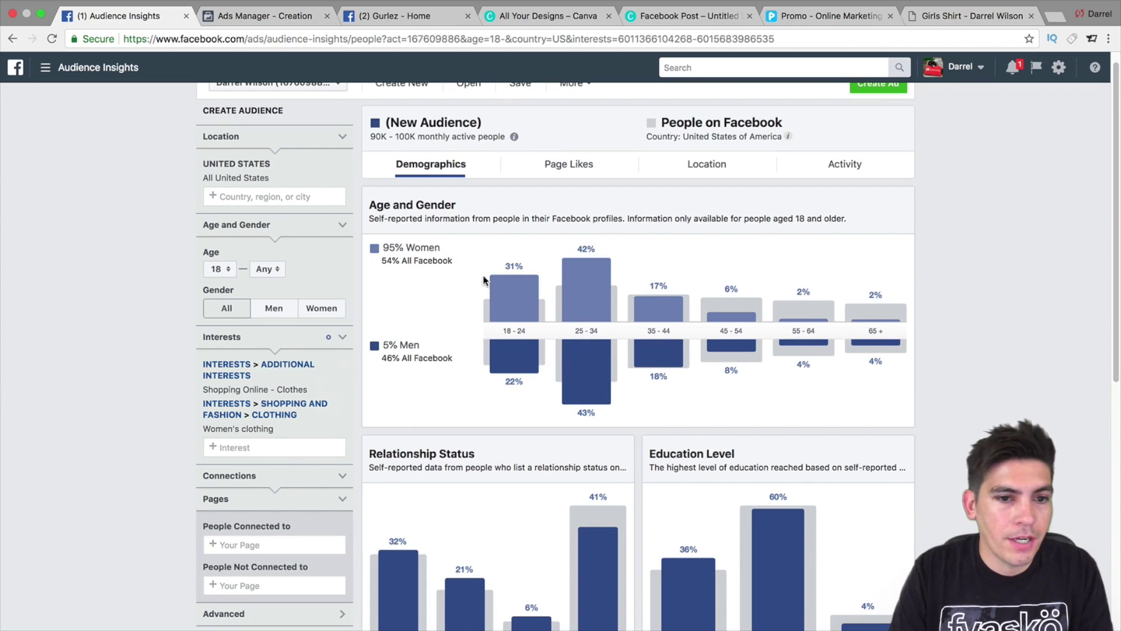
click(567, 168)
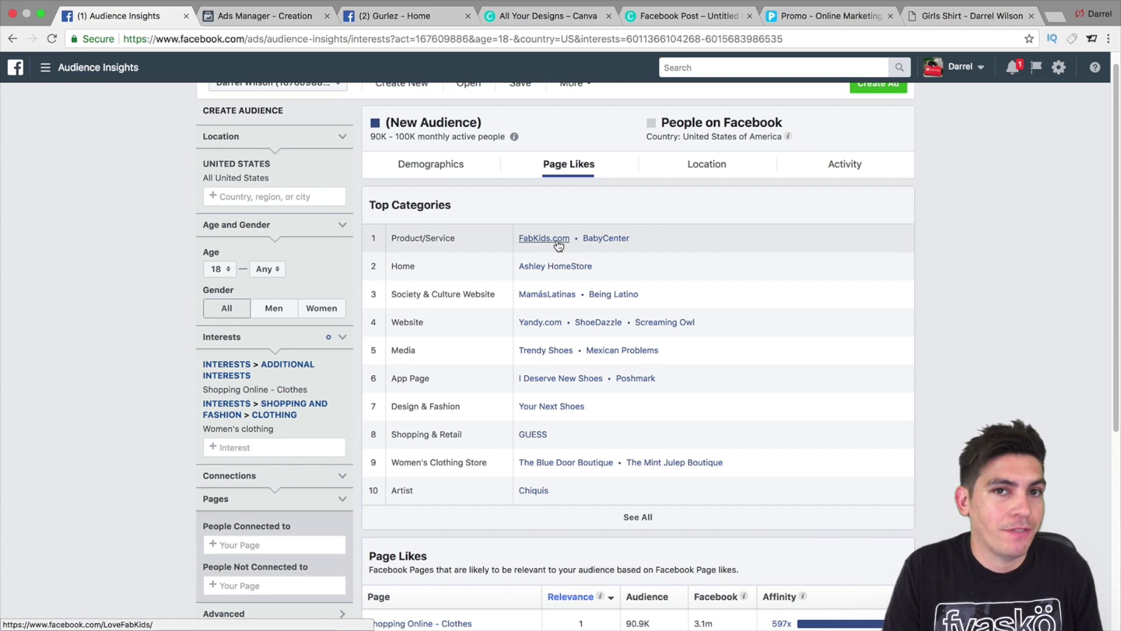
click(444, 165)
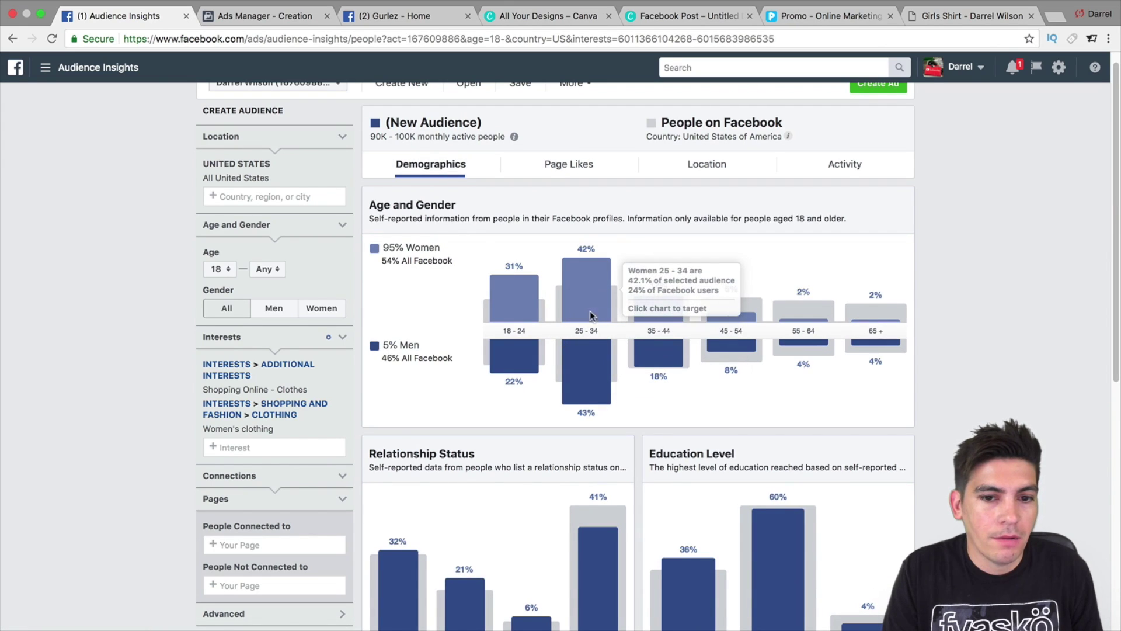
mouse_move(586, 326)
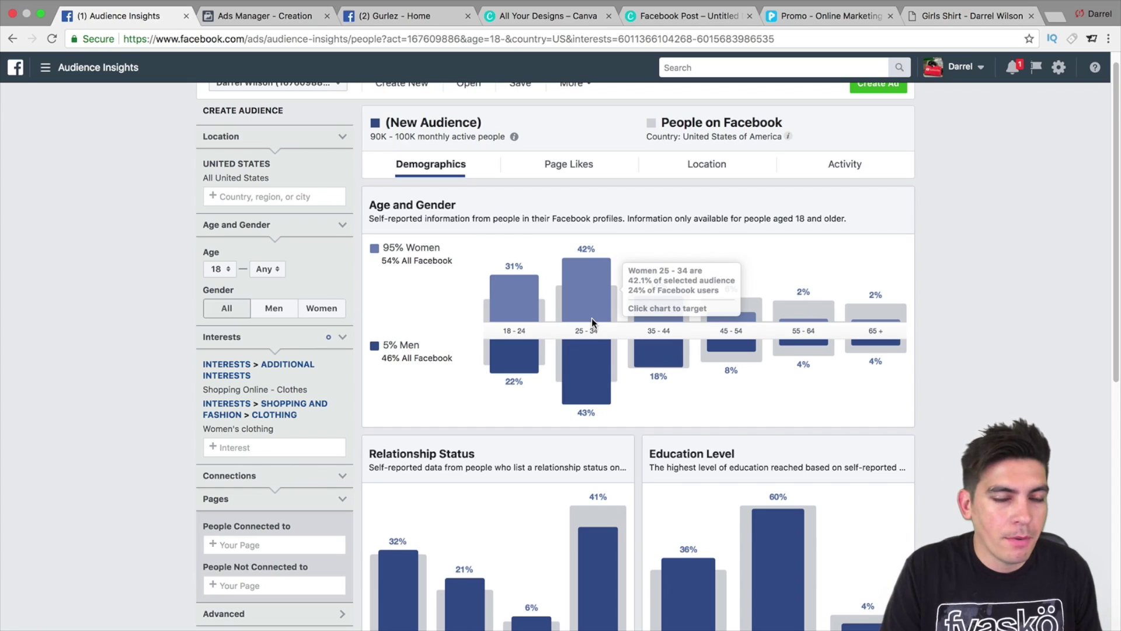
mouse_move(511, 297)
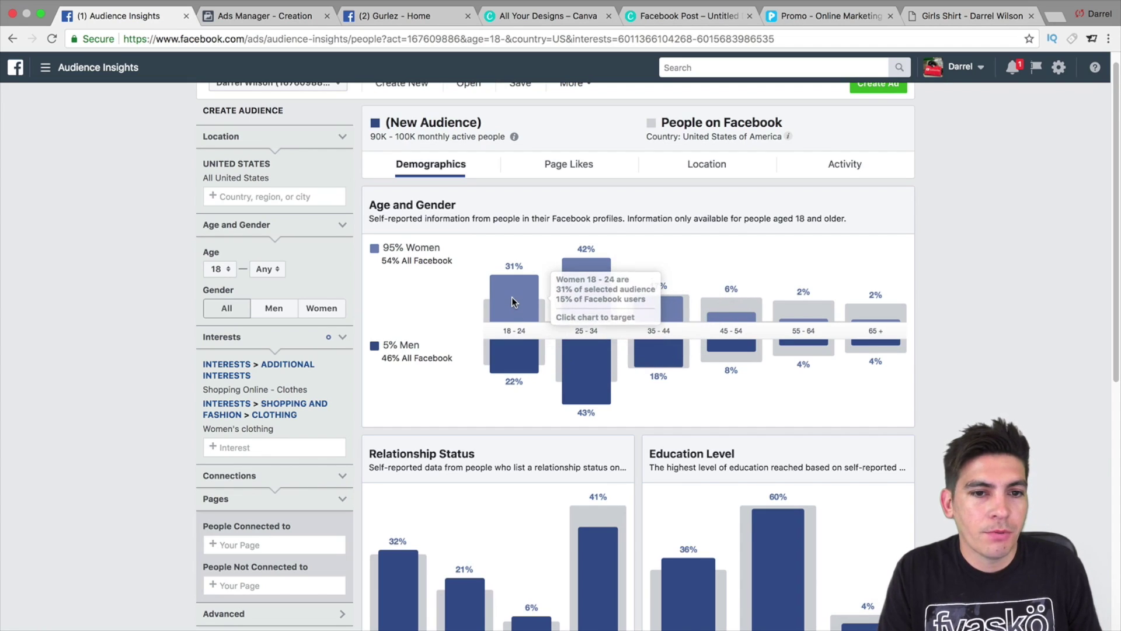
Glance at the Gurlez Facebook page and return to the ad set's audience settings in Ads Manager
click(408, 17)
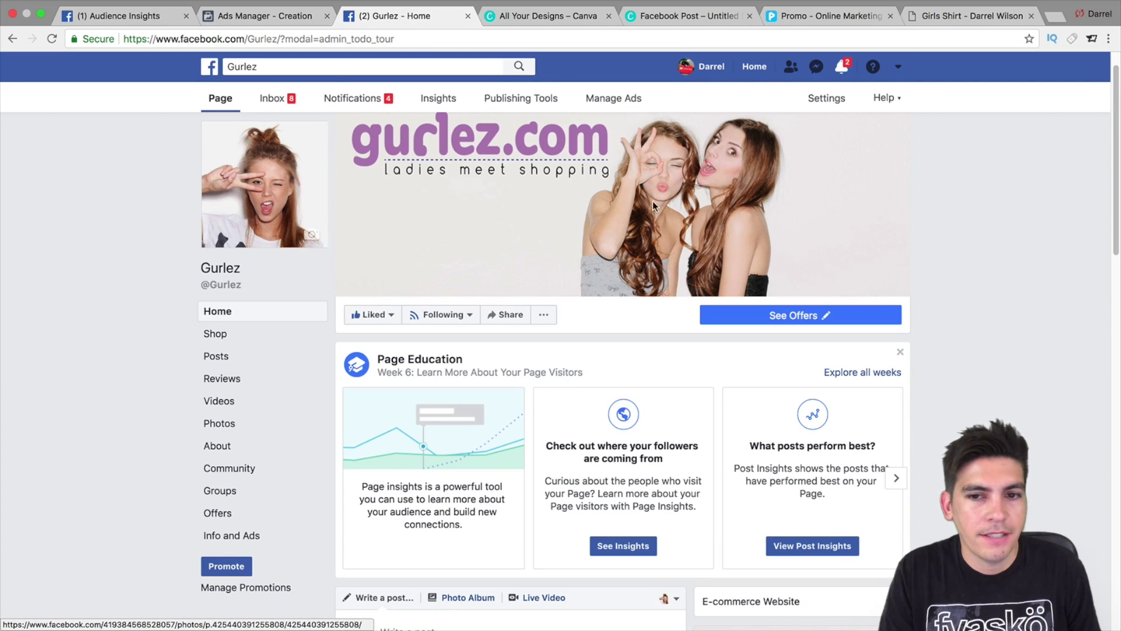
click(212, 17)
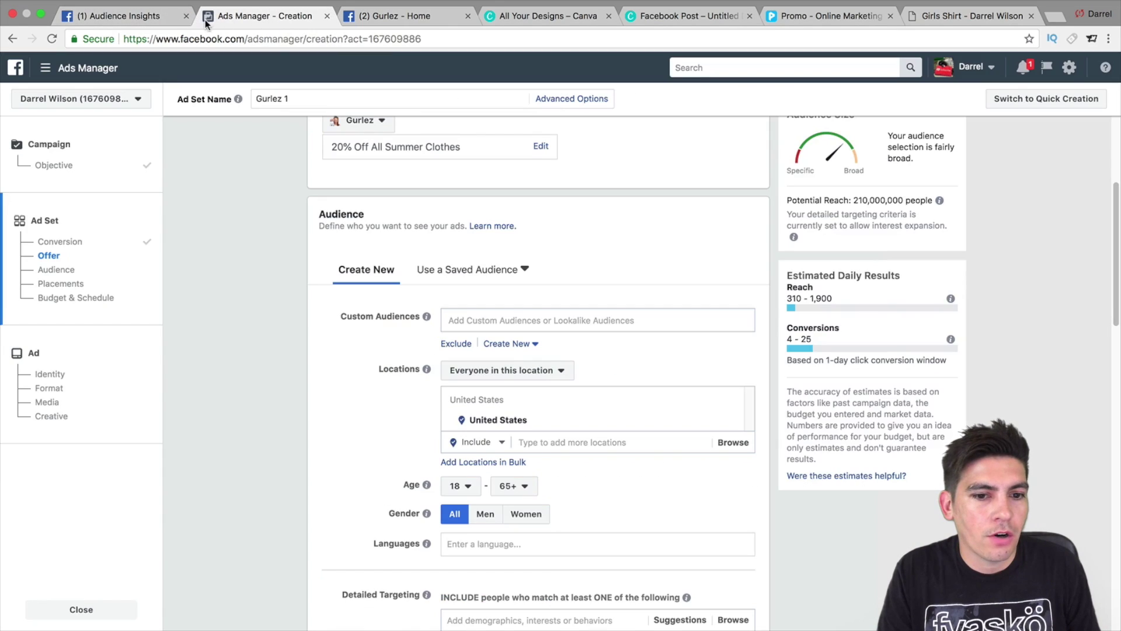
Review the audience's age and gender breakdown in Audience Insights against the Gurlez Facebook page
click(137, 17)
mouse_move(508, 336)
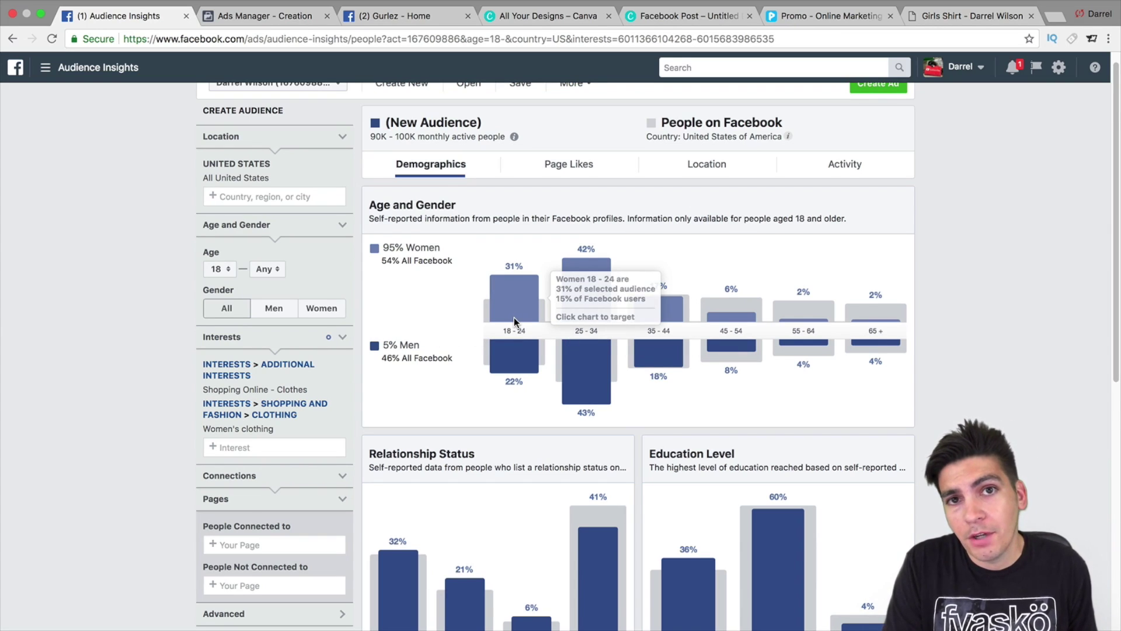
click(394, 16)
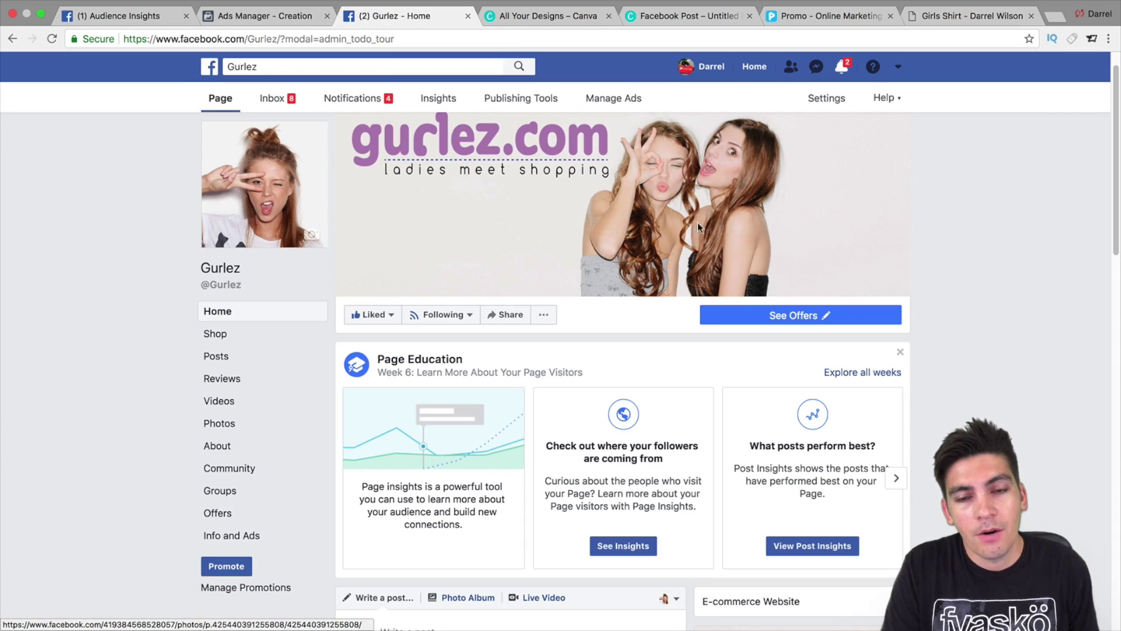
click(141, 19)
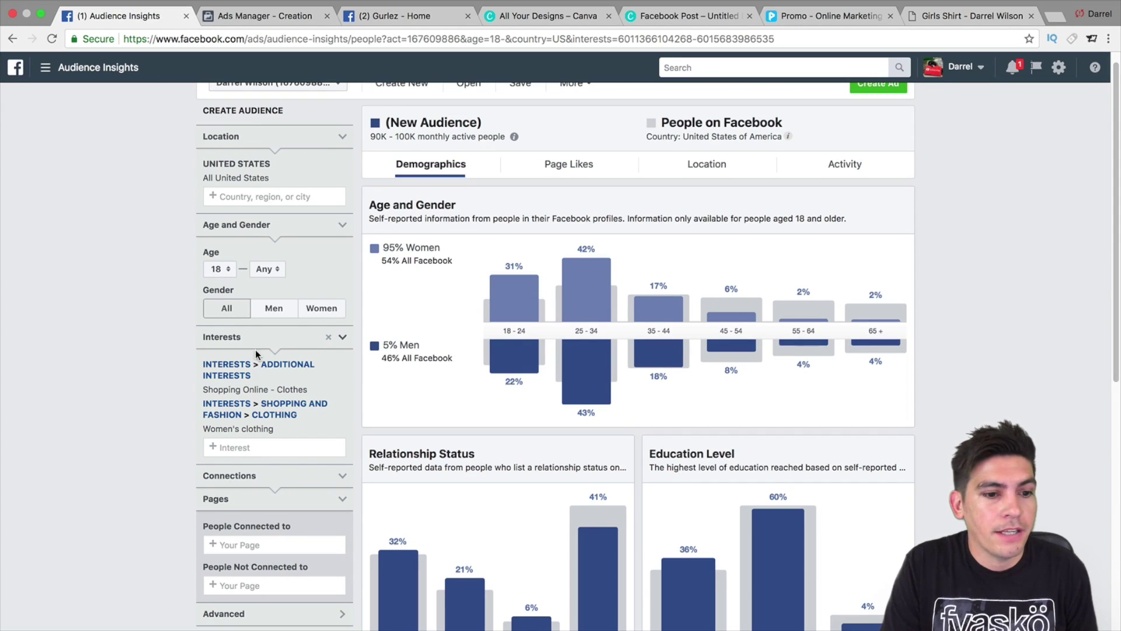
scroll(488, 347, down, 3)
scroll(489, 347, up, 3)
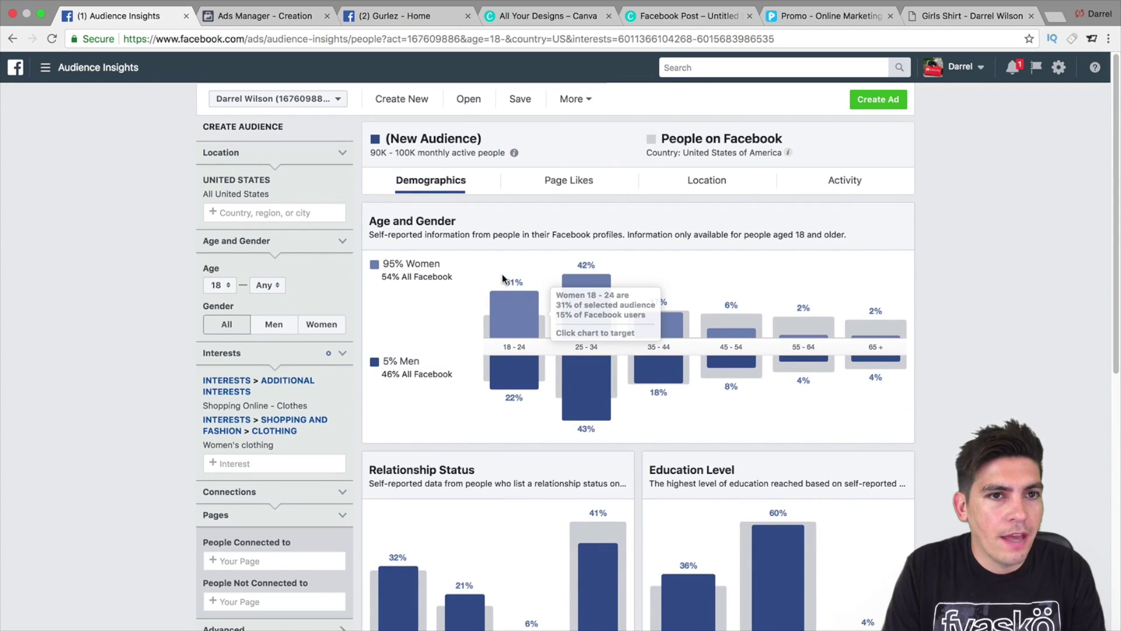
Set the maximum age of the ad set's audience to 34 in Ads Manager
click(270, 24)
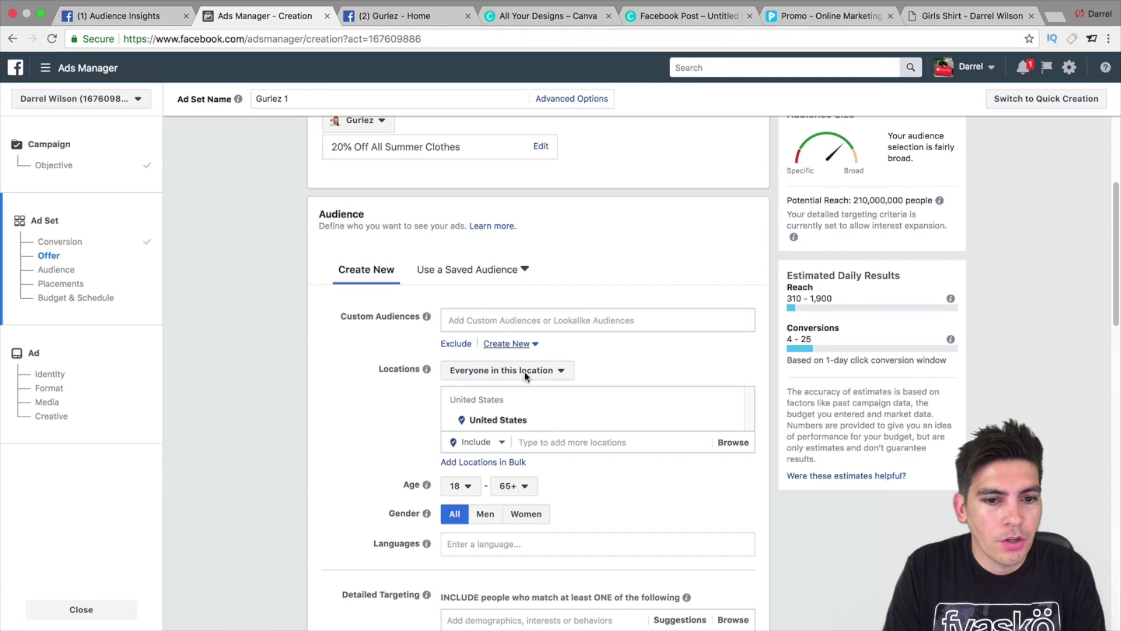
click(511, 486)
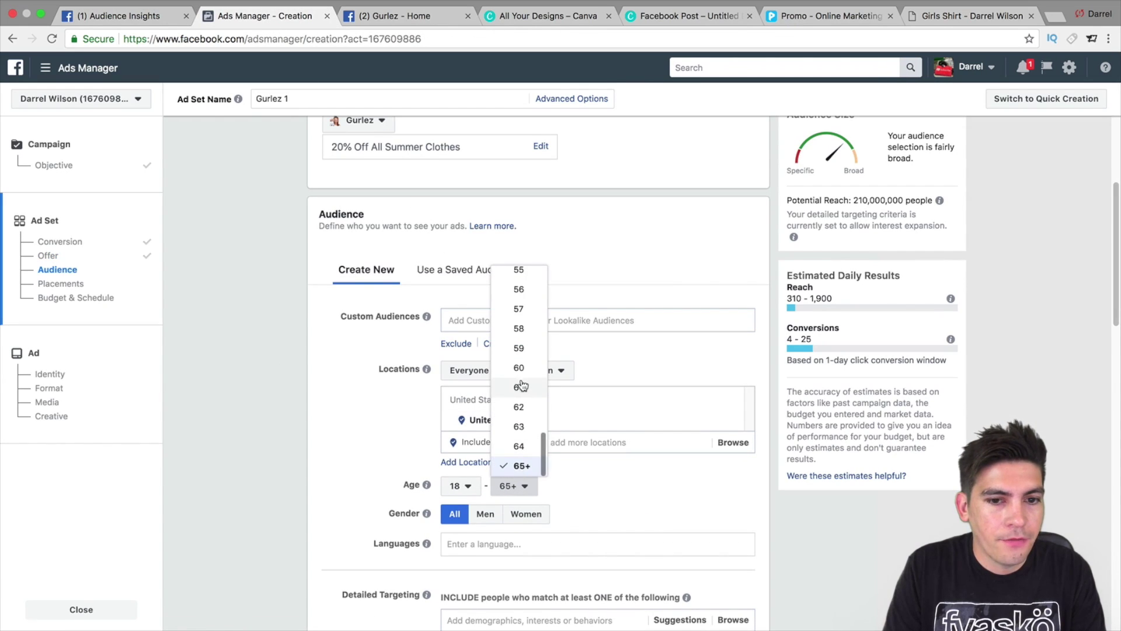
scroll(521, 387, up, 10)
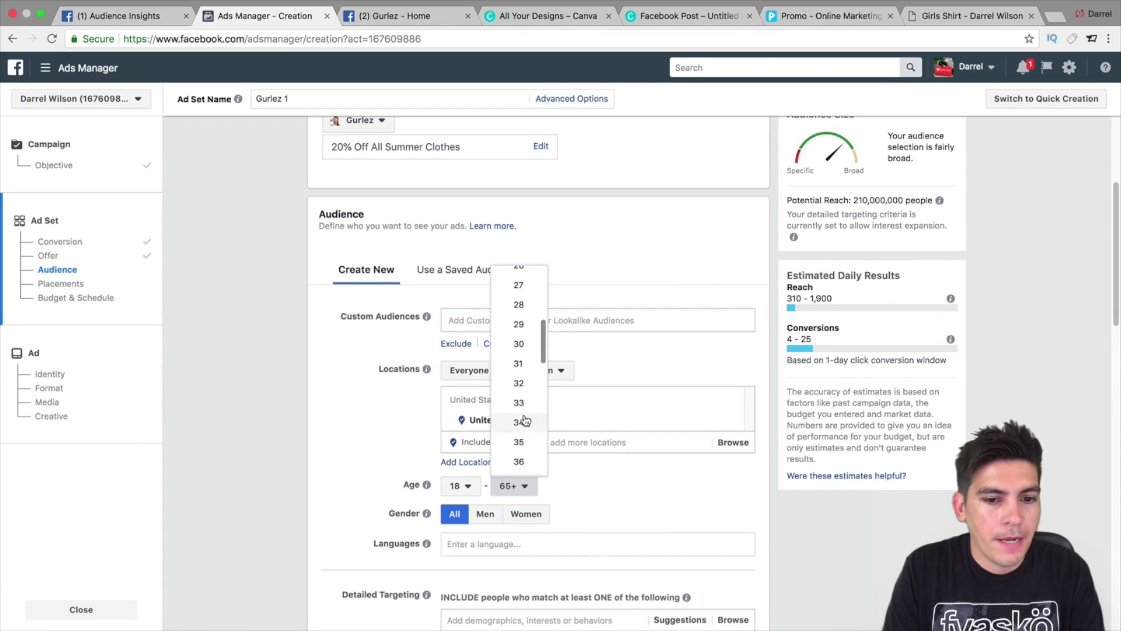
Examine the top cities and top countries of the audience in Audience Insights
click(146, 16)
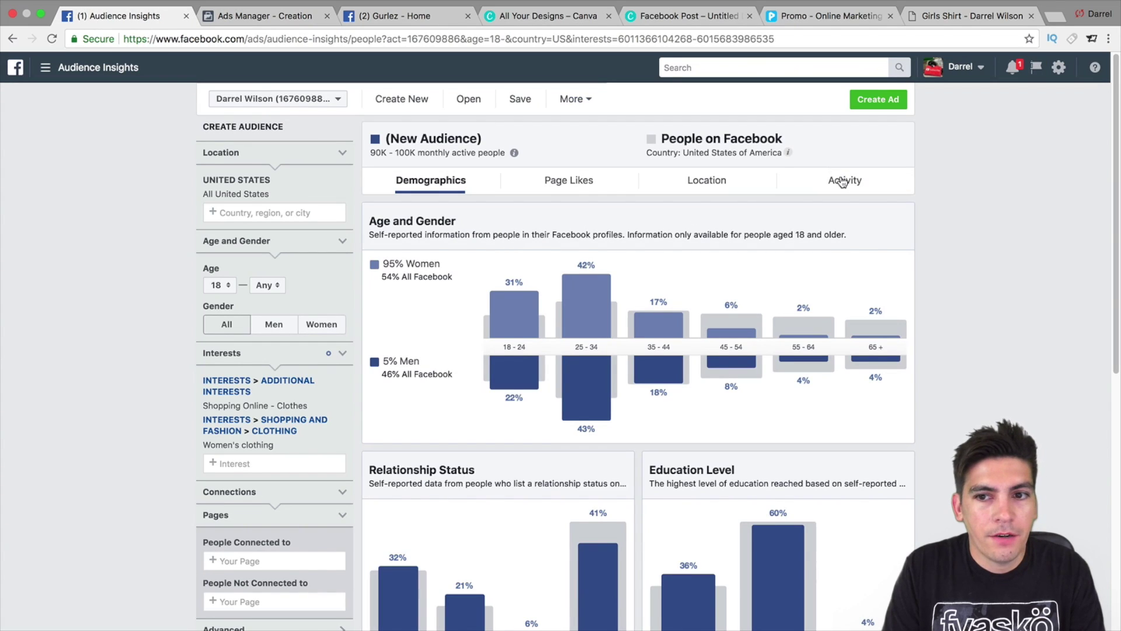
click(722, 183)
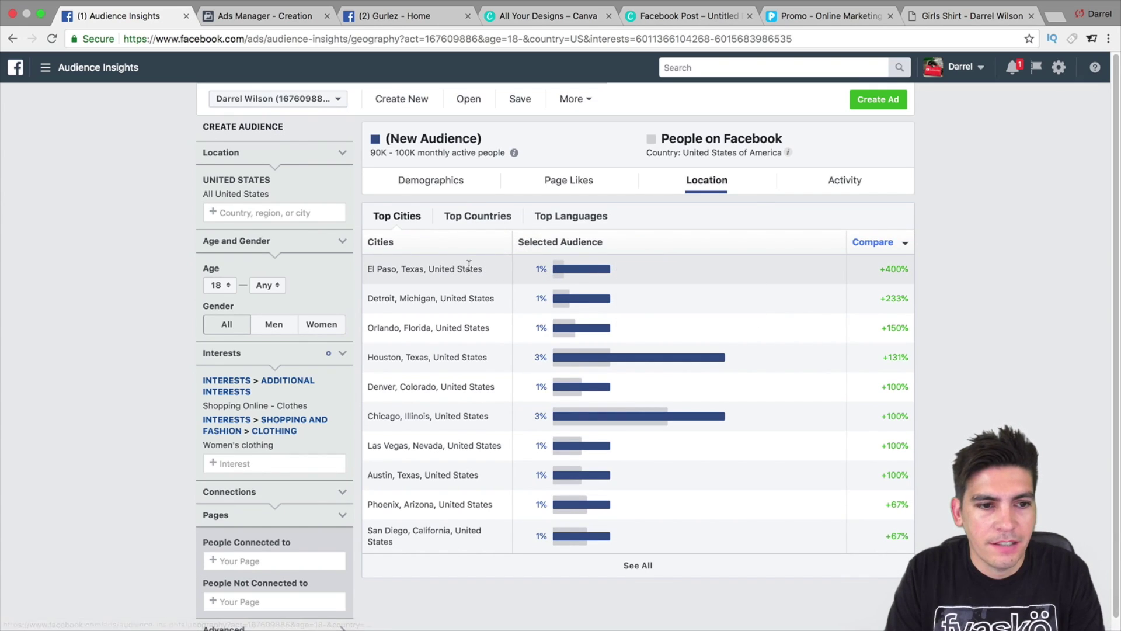
mouse_move(578, 270)
mouse_move(584, 299)
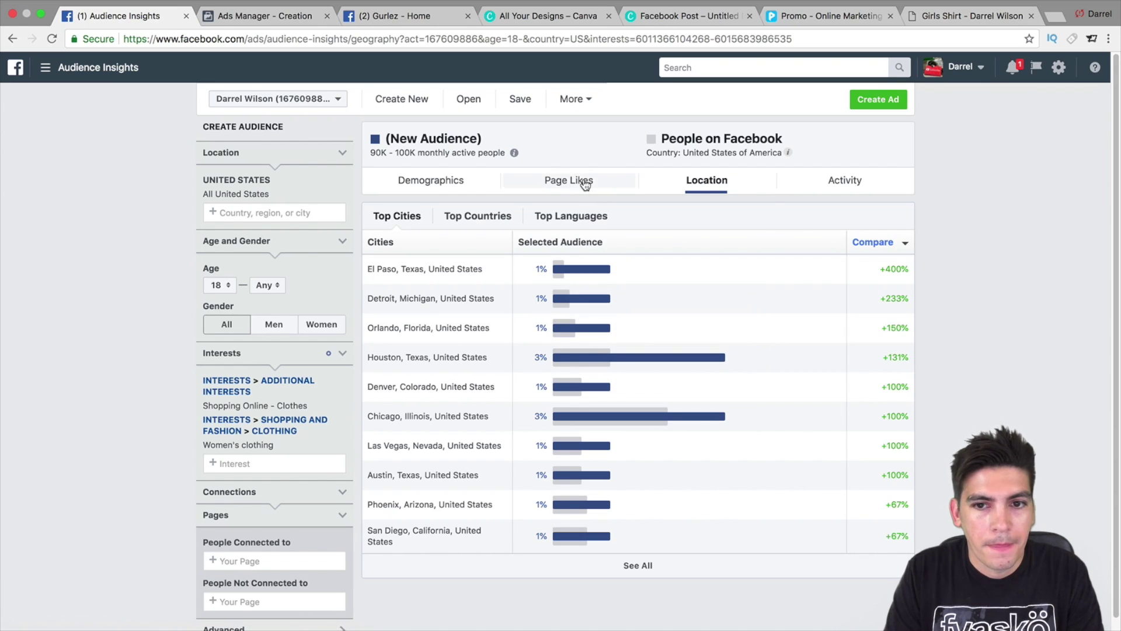
drag(582, 181, 605, 218)
click(487, 217)
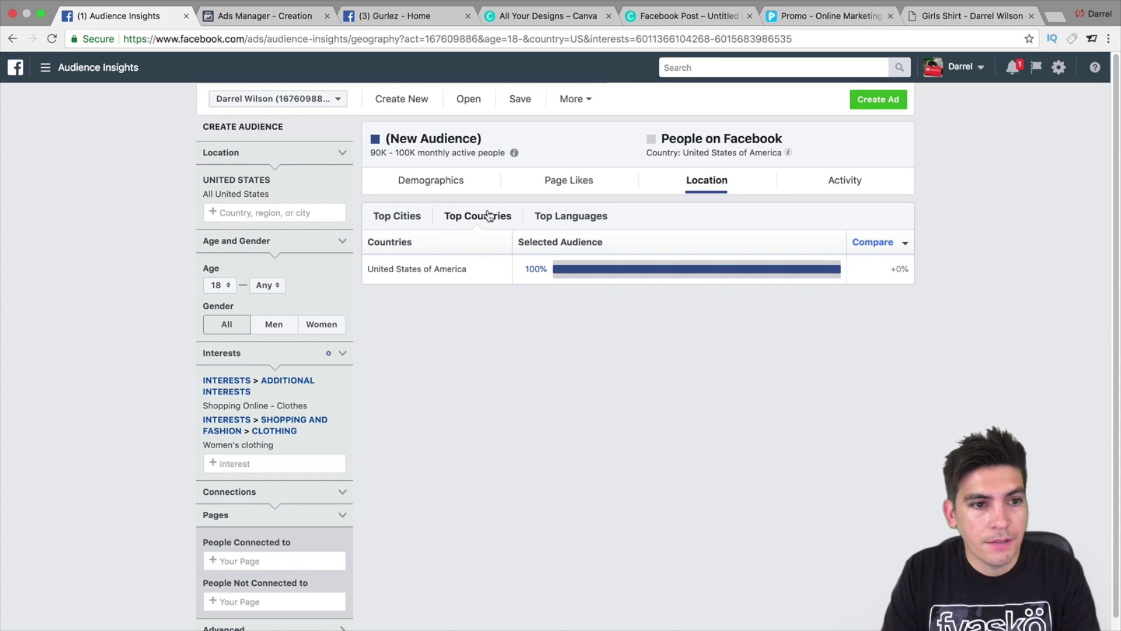
mouse_move(300, 195)
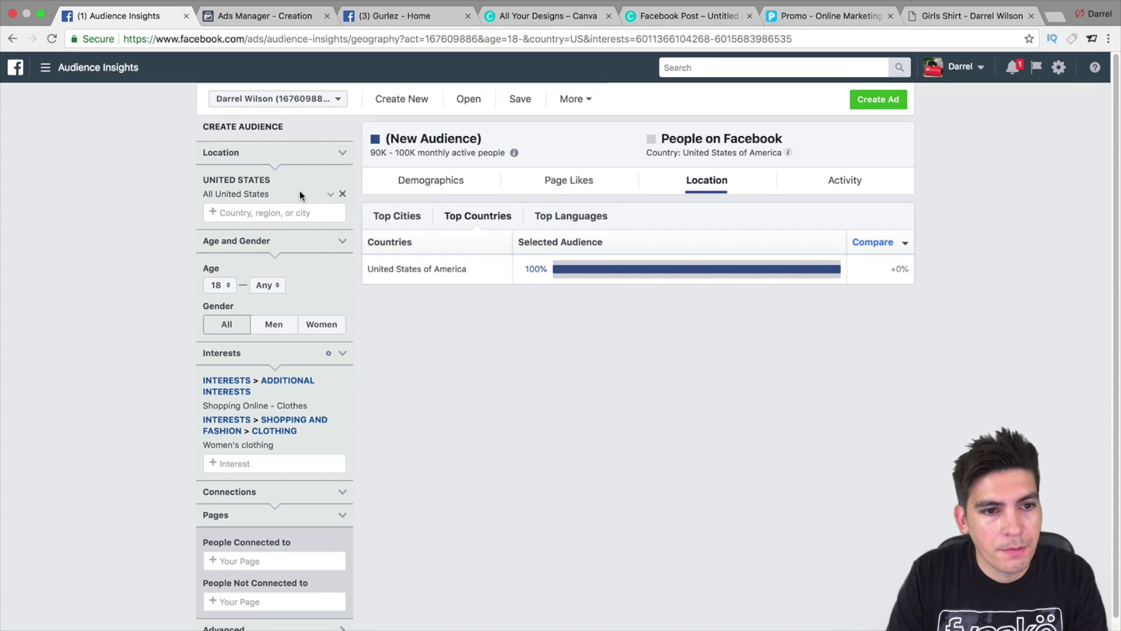
Review the audience's page likes and look through the Poshmark Facebook page listed there
click(575, 184)
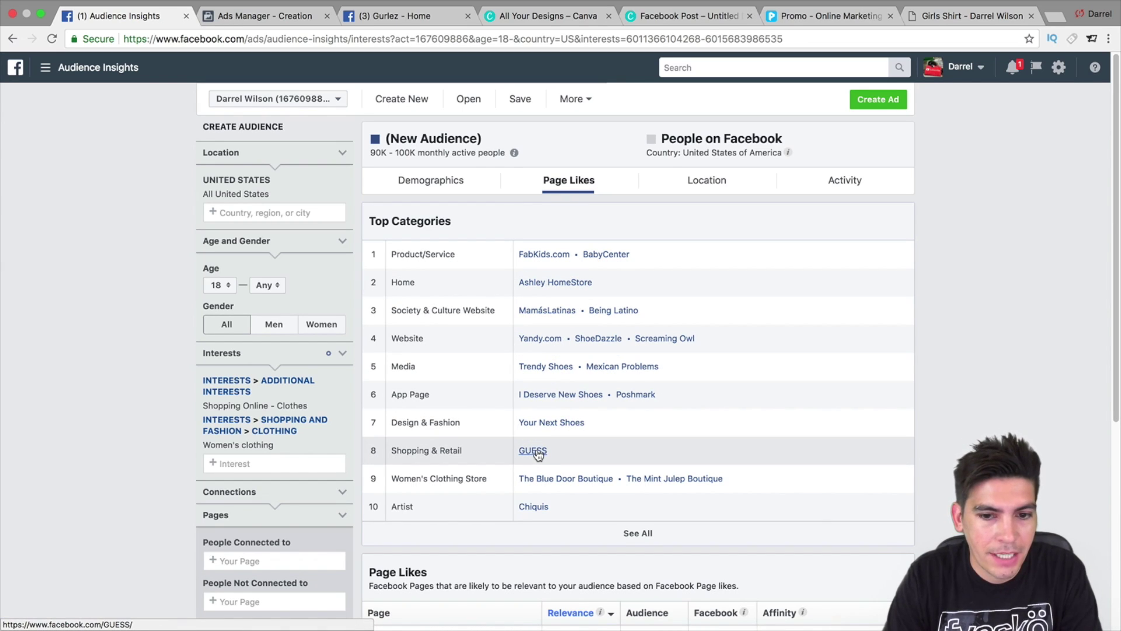
click(628, 393)
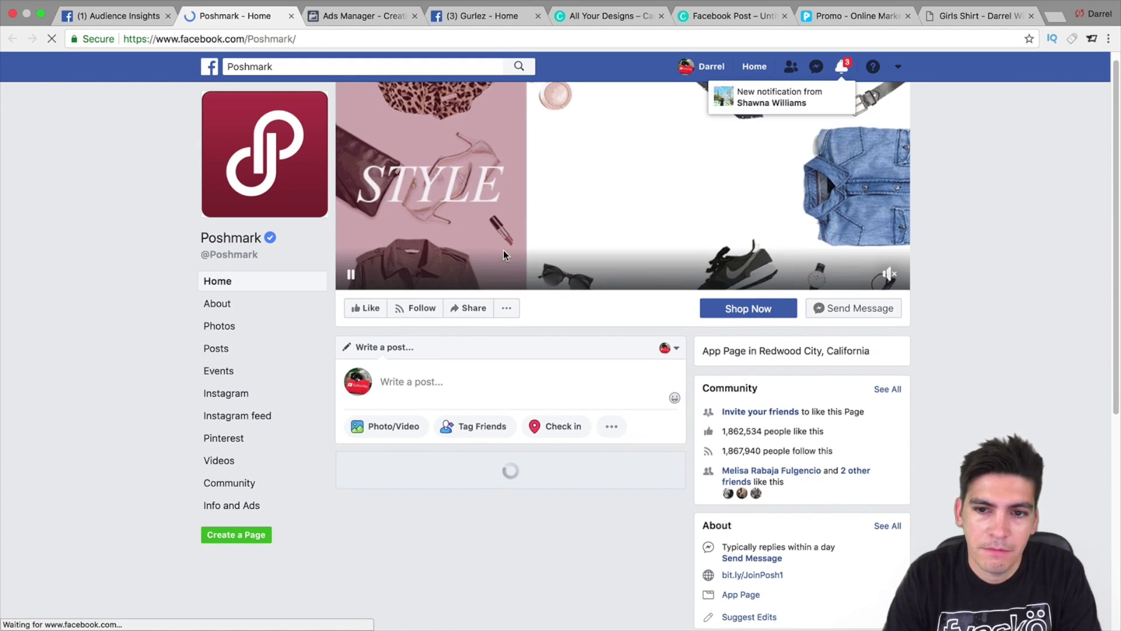
scroll(503, 250, down, 4)
scroll(503, 253, down, 7)
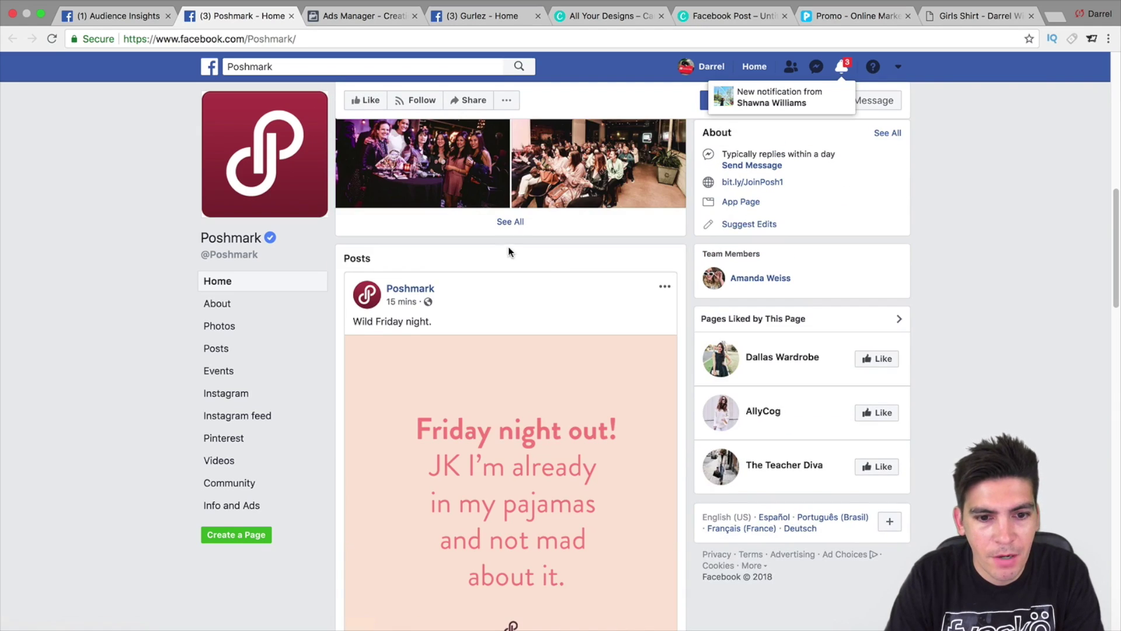
scroll(550, 266, up, 2)
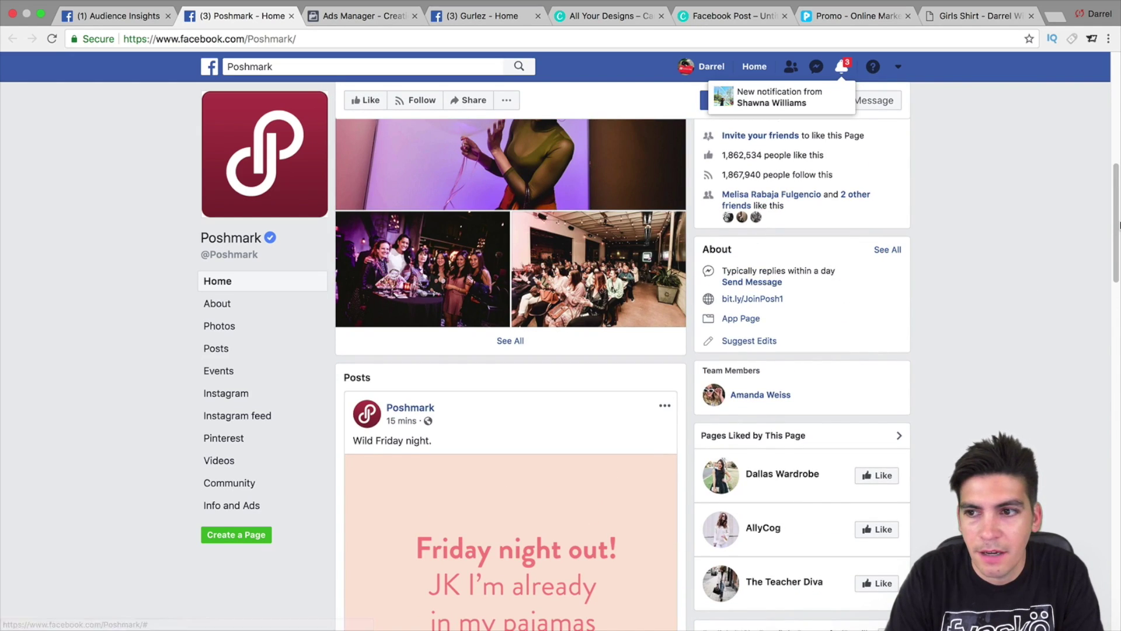
scroll(1118, 258, down, 1)
drag(1117, 259, 1116, 64)
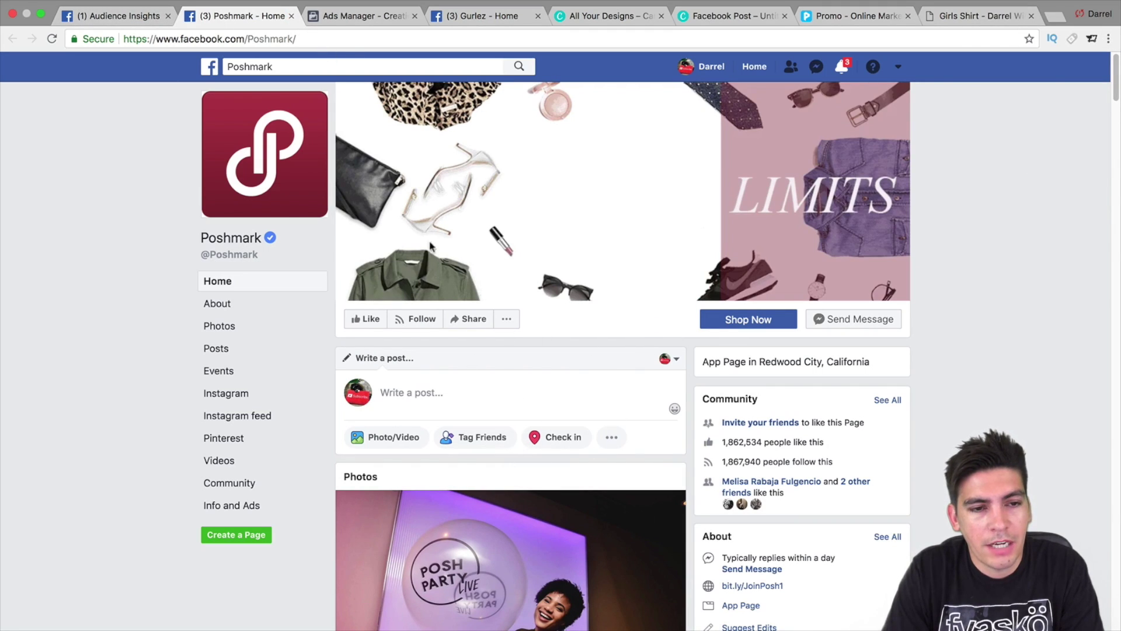
Open Yandy.com from the audience's page likes and look through its Facebook page
click(131, 21)
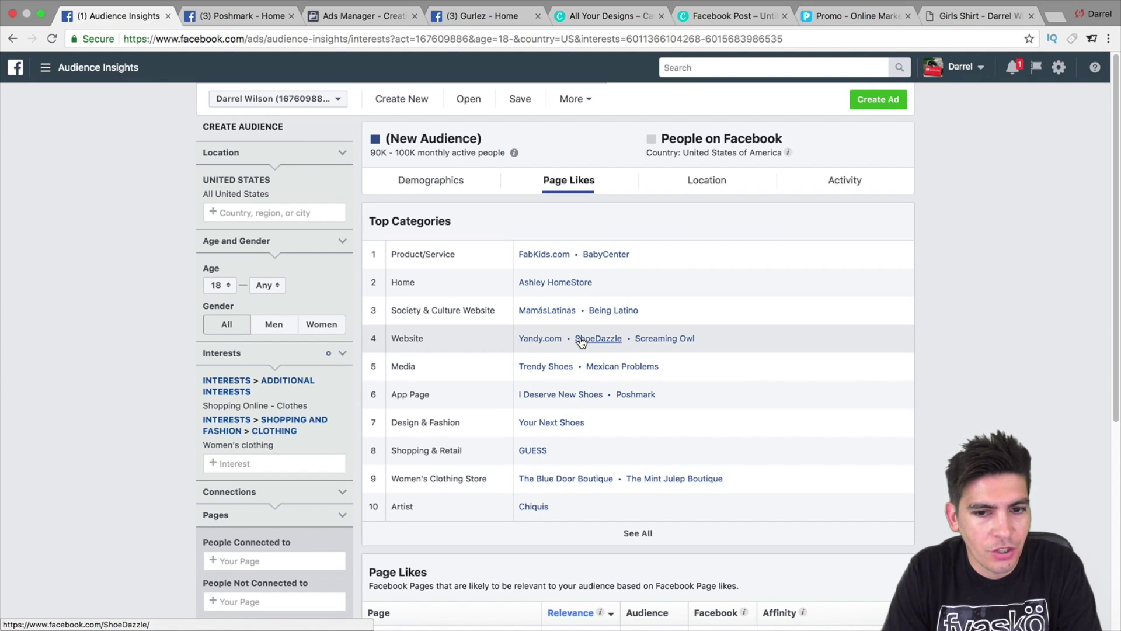
click(533, 340)
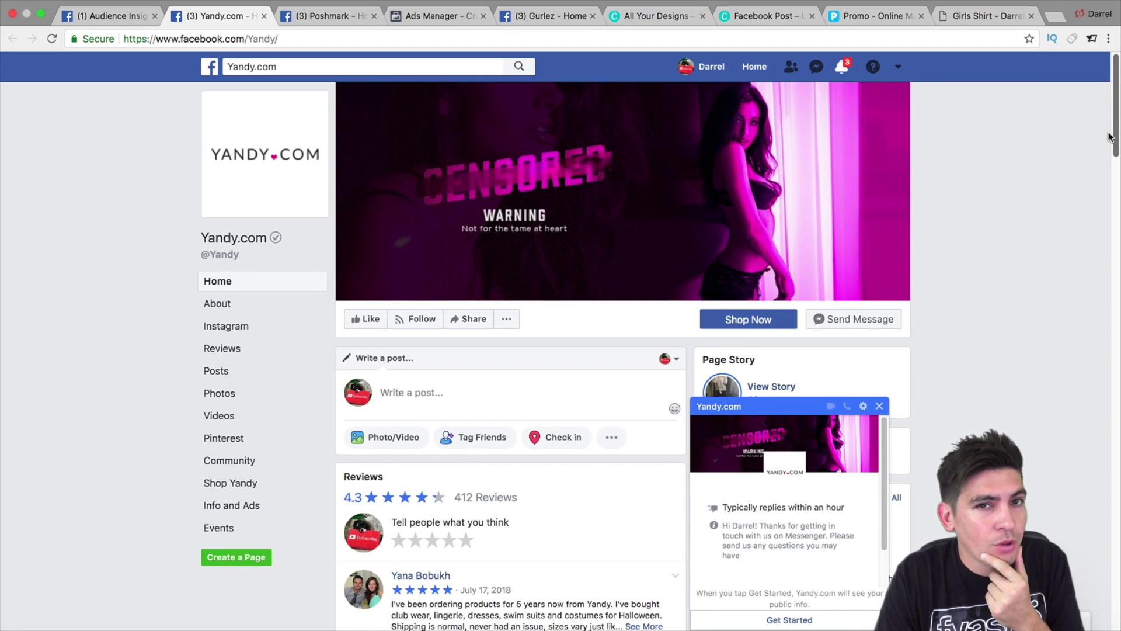
drag(1108, 137, 1118, 598)
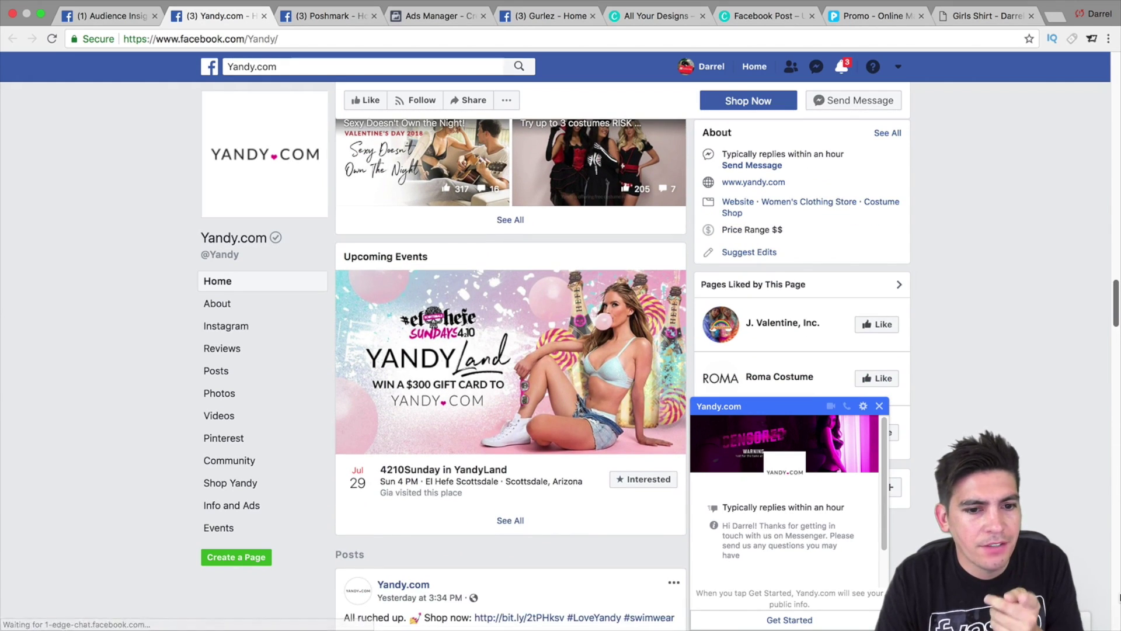
scroll(1119, 409, up, 20)
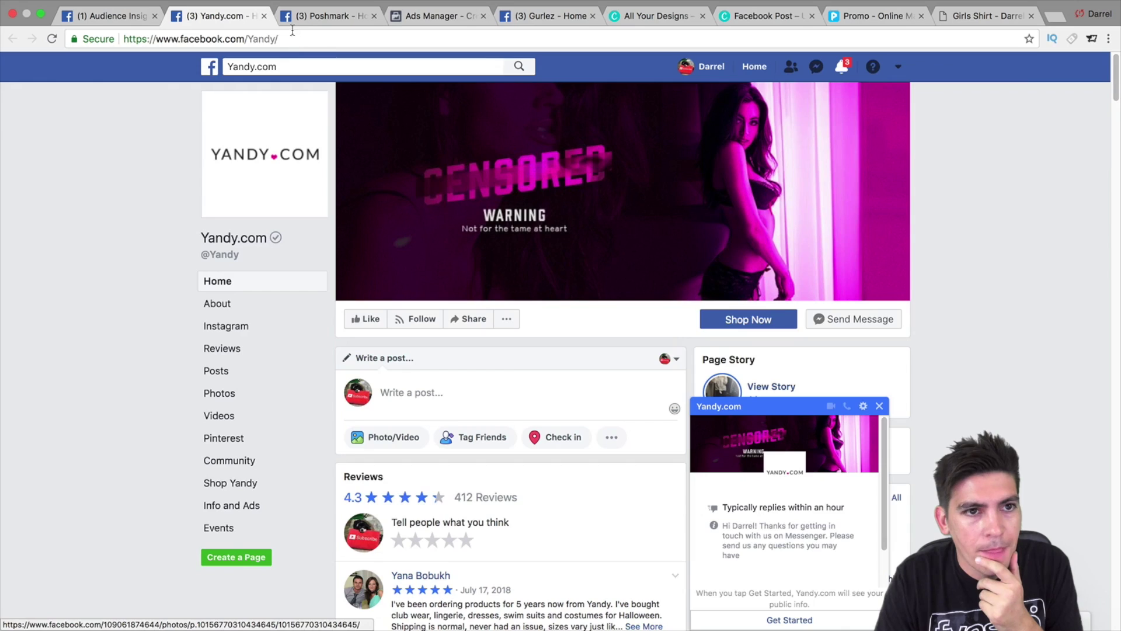
Check the ad set's location settings against the audience's top cities in Audience Insights, then glance at the Gurlez page
key(super+3)
key(super+1)
key(super+4)
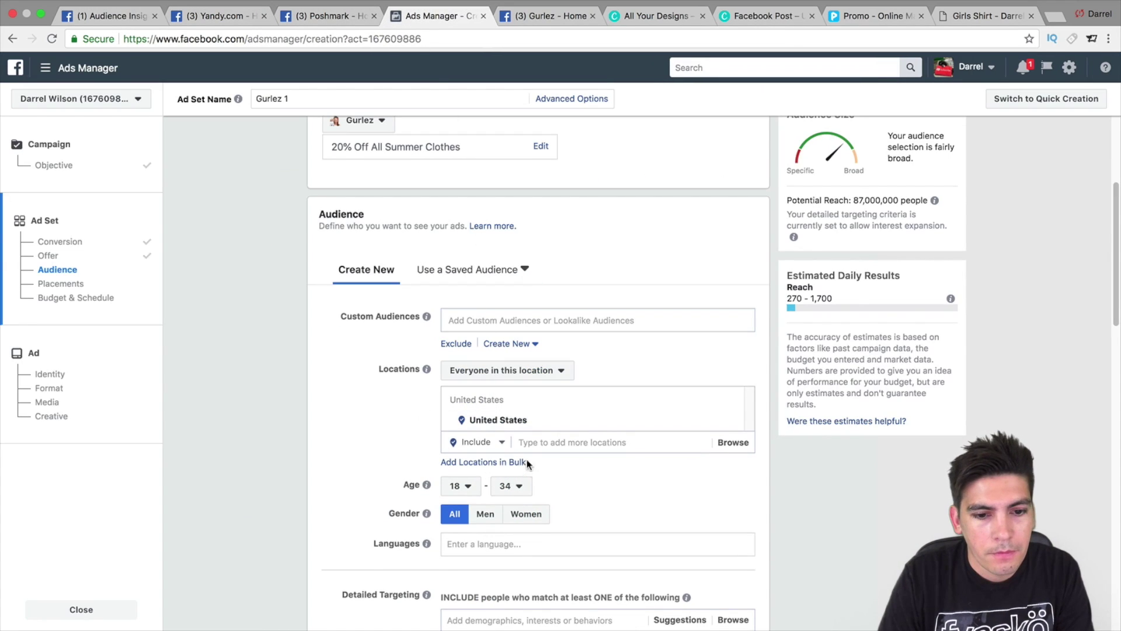
scroll(534, 458, down, 1)
click(562, 439)
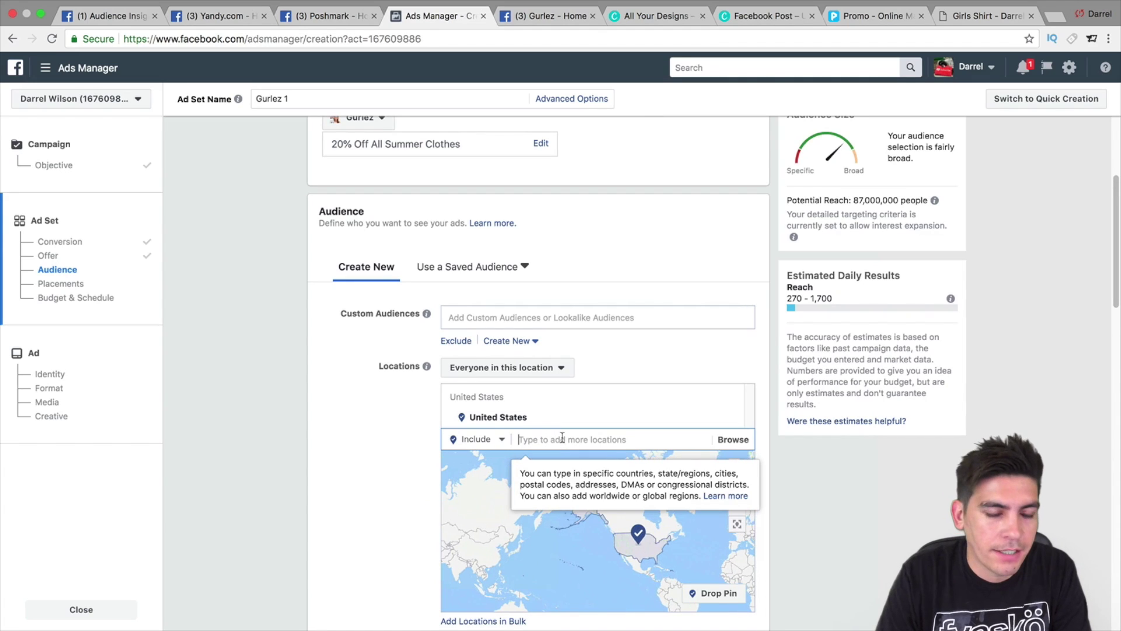
click(110, 16)
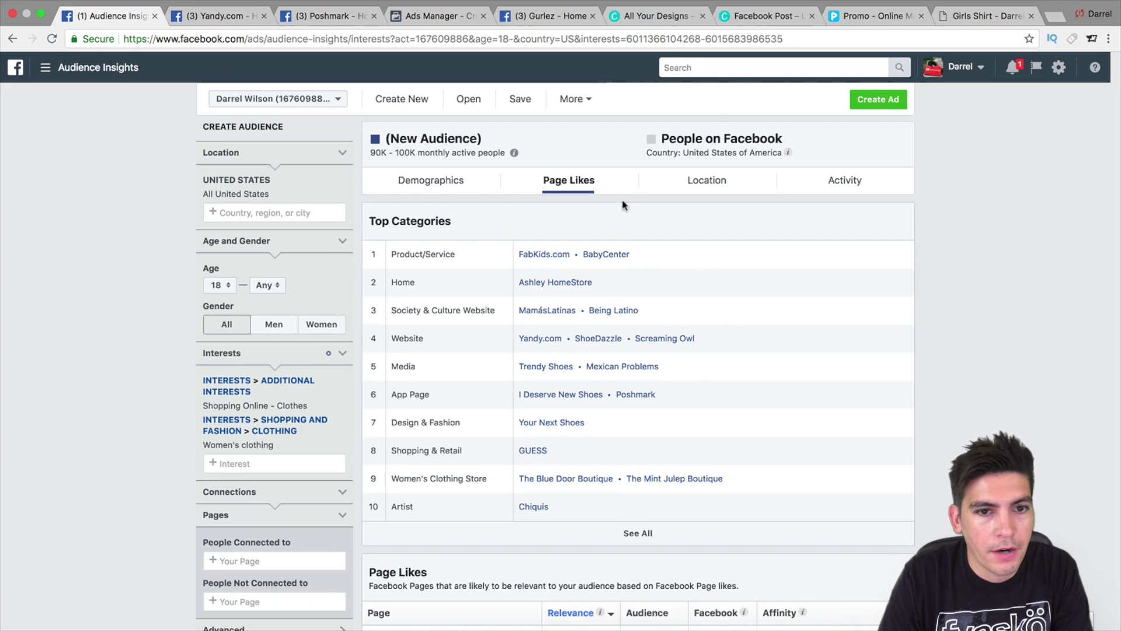
click(431, 181)
click(708, 182)
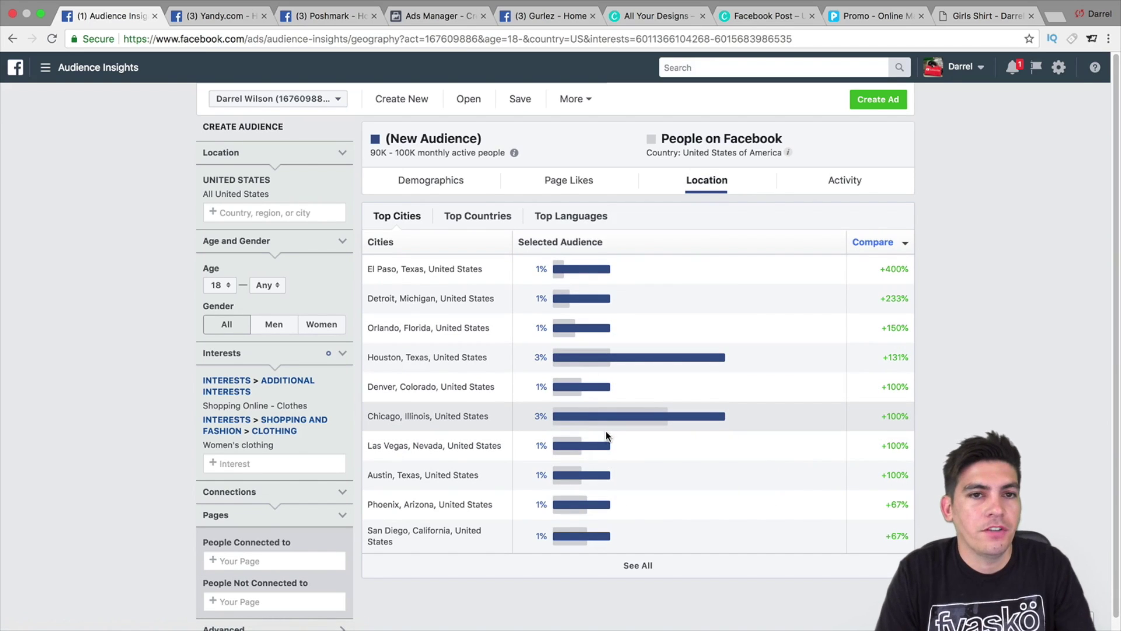
click(543, 17)
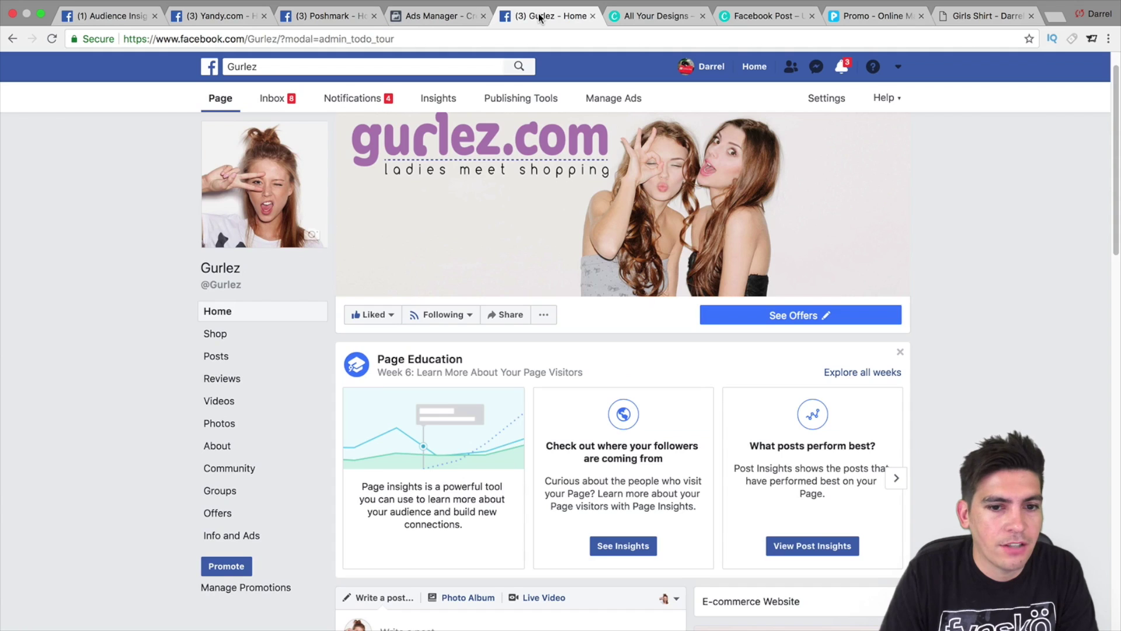
Add English (All) as the language of the ad set's audience in Ads Manager
click(426, 17)
scroll(337, 325, down, 4)
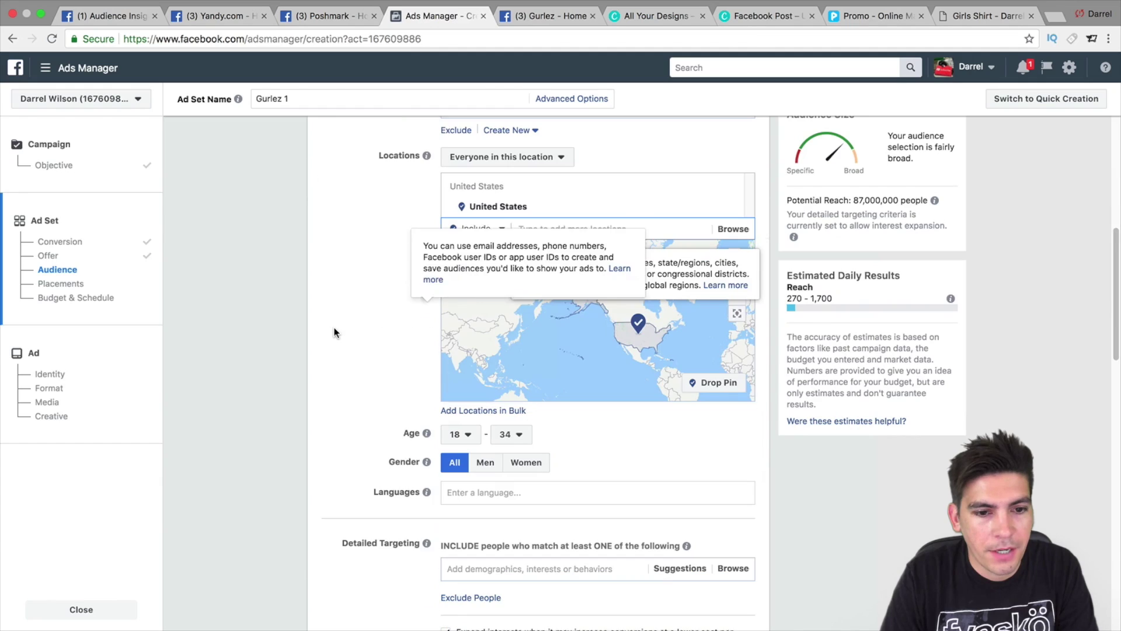
scroll(338, 326, down, 1)
click(495, 465)
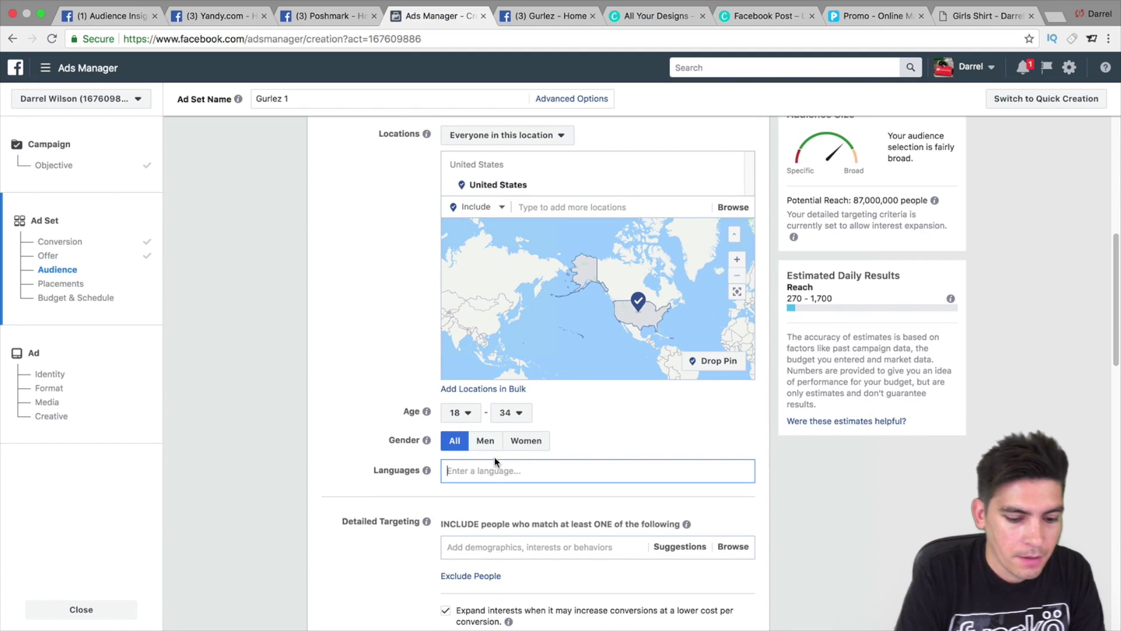
text(engl;)
key(BackSpace)
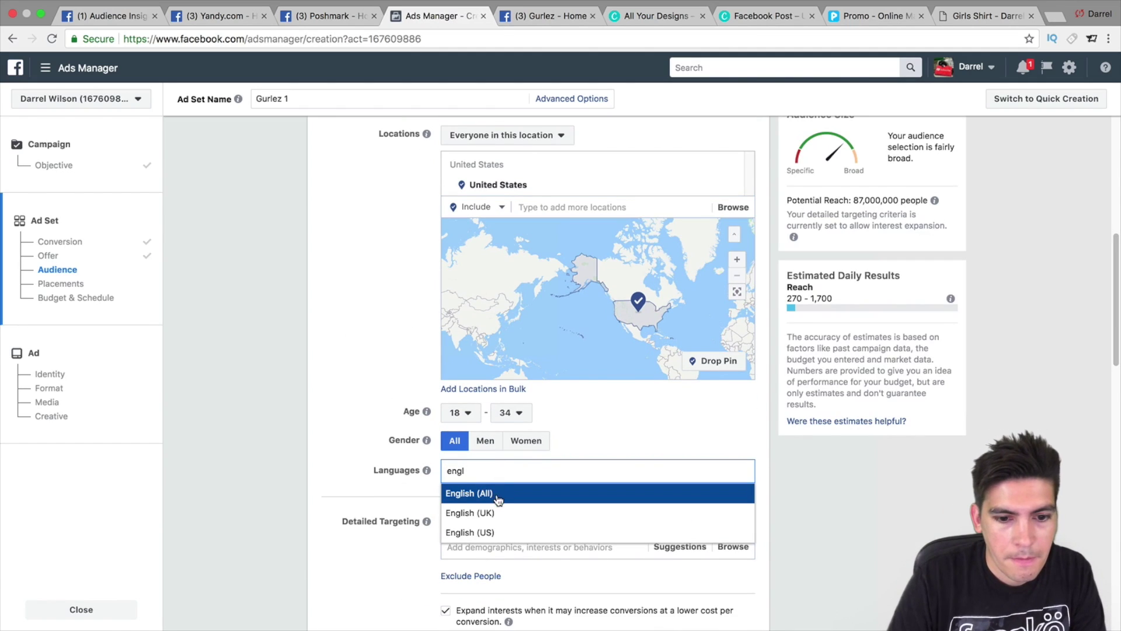
click(497, 497)
Search the detailed targeting for "womens clothing" and include the Women's clothing interest
click(530, 566)
scroll(534, 548, down, 1)
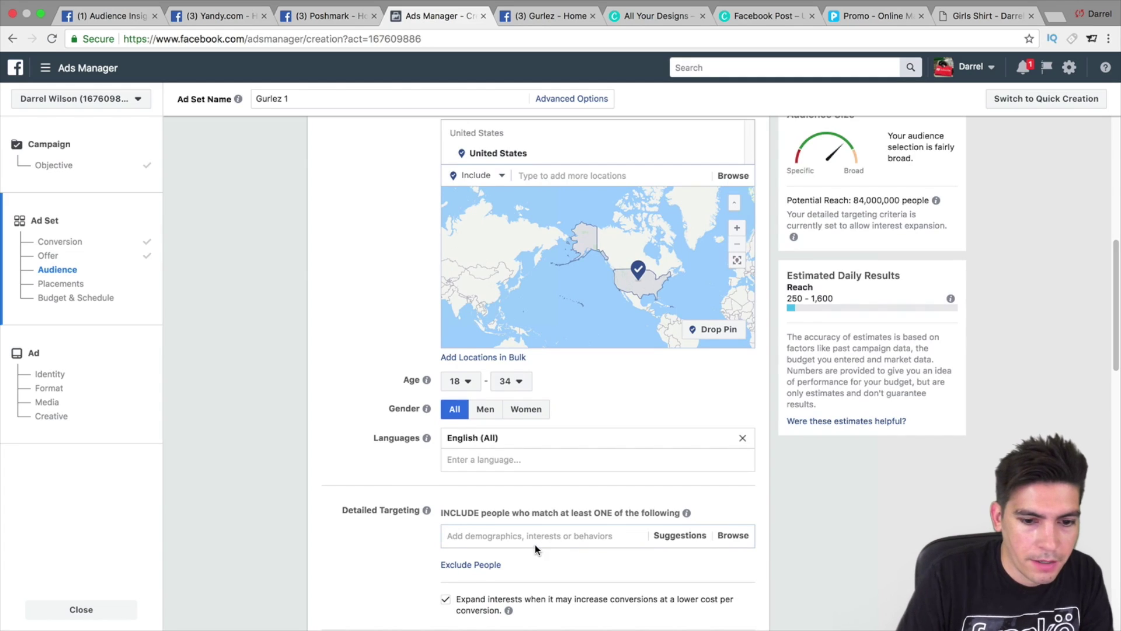
scroll(535, 545, down, 1)
scroll(535, 528, down, 1)
click(136, 16)
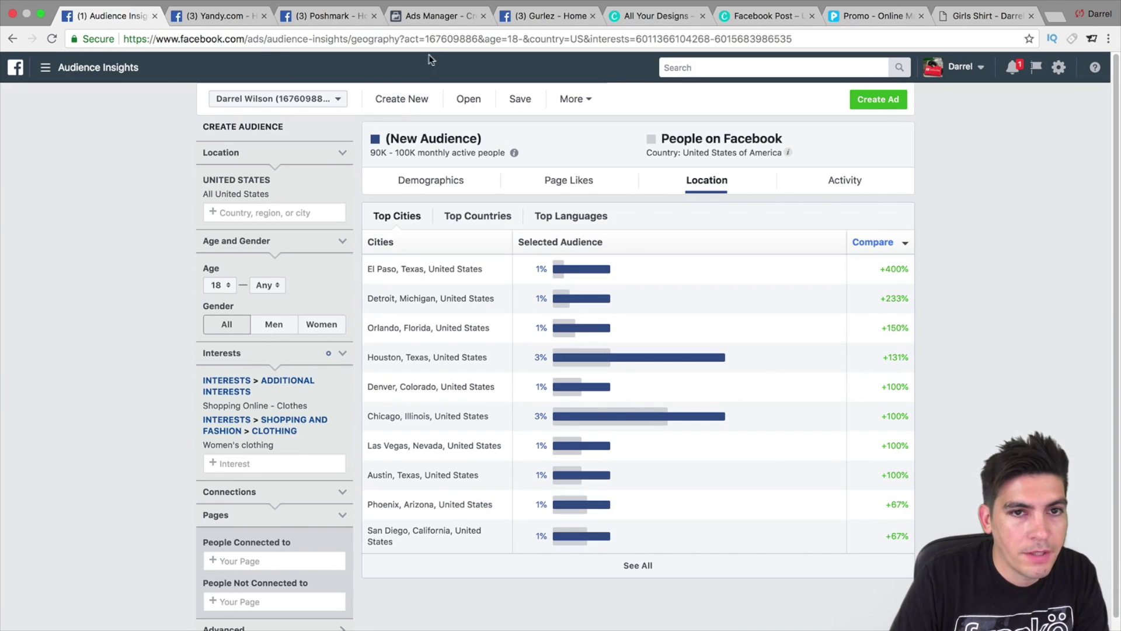
click(525, 12)
key(ctrl+shift+Tab)
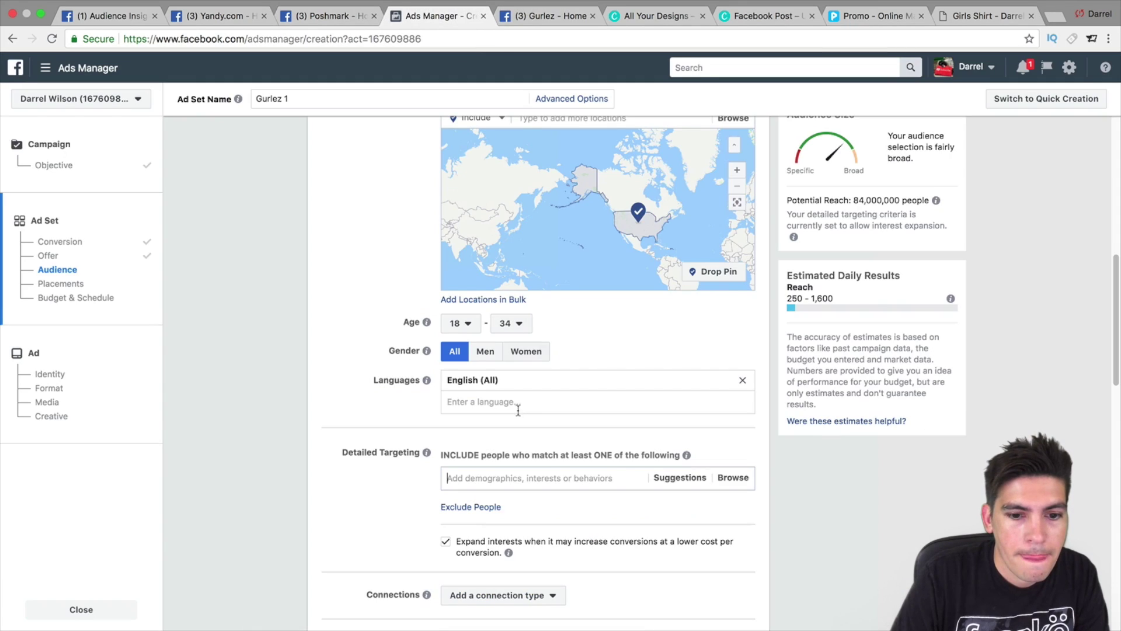
click(543, 478)
text(womens clothing)
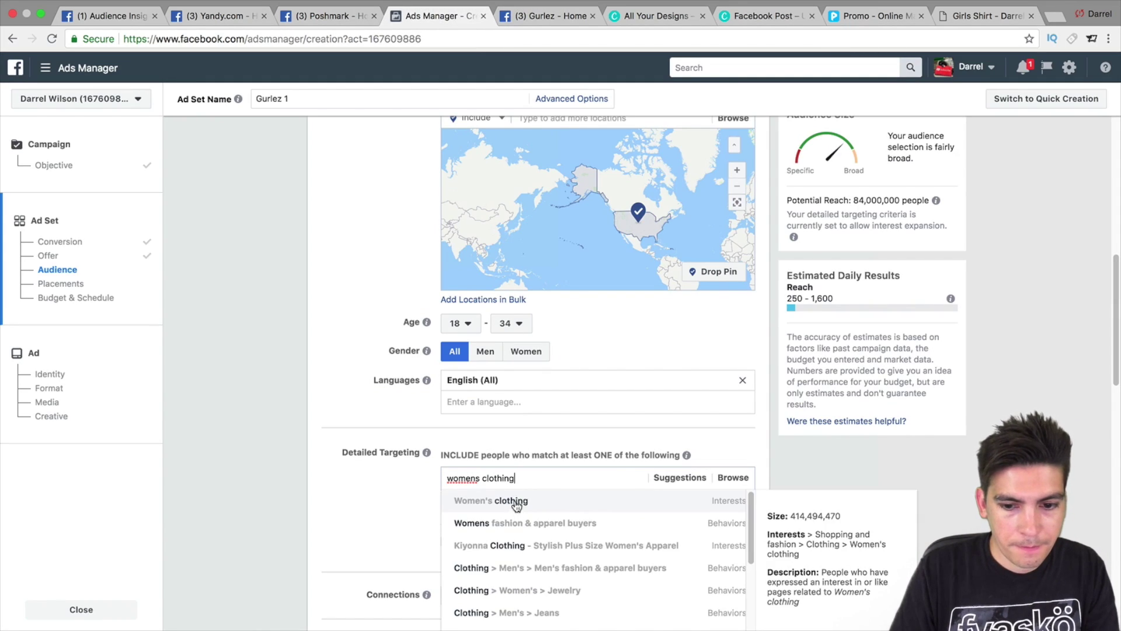
click(476, 493)
Narrow the detailed targeting so people must also match the Guess (clothing) or Poshmark interests
scroll(461, 467, down, 4)
click(324, 345)
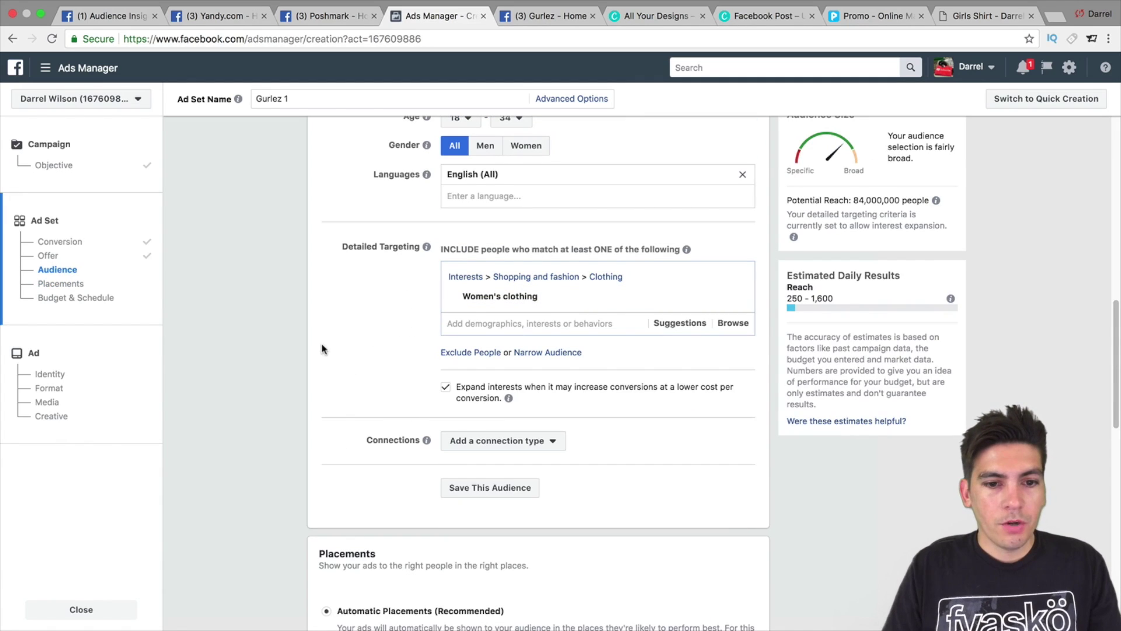
click(533, 353)
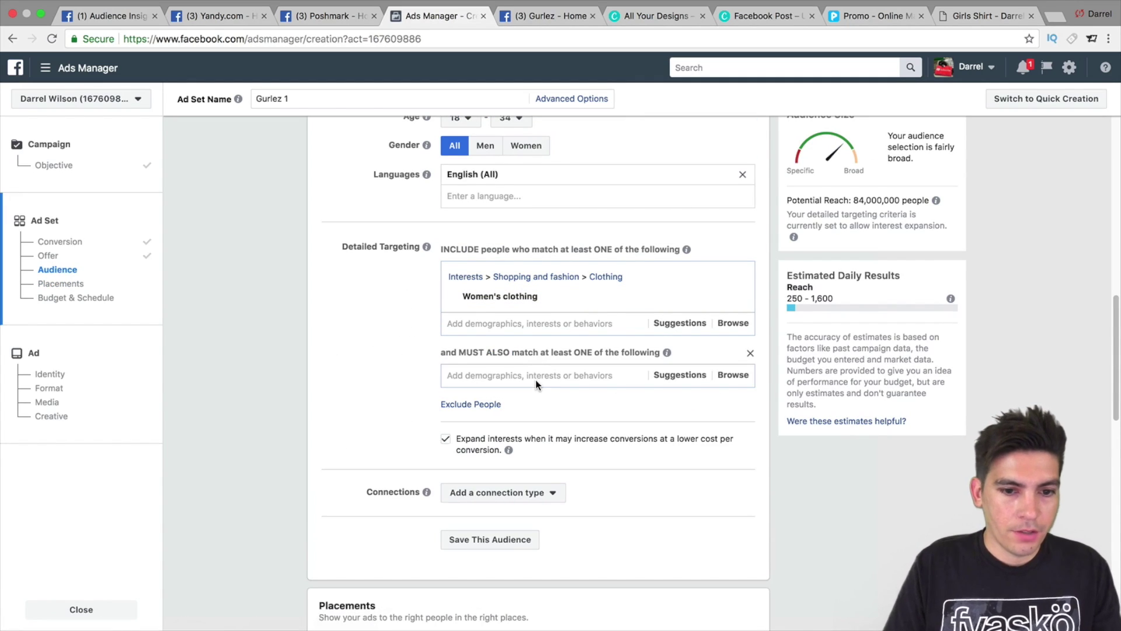
click(535, 377)
text(guess)
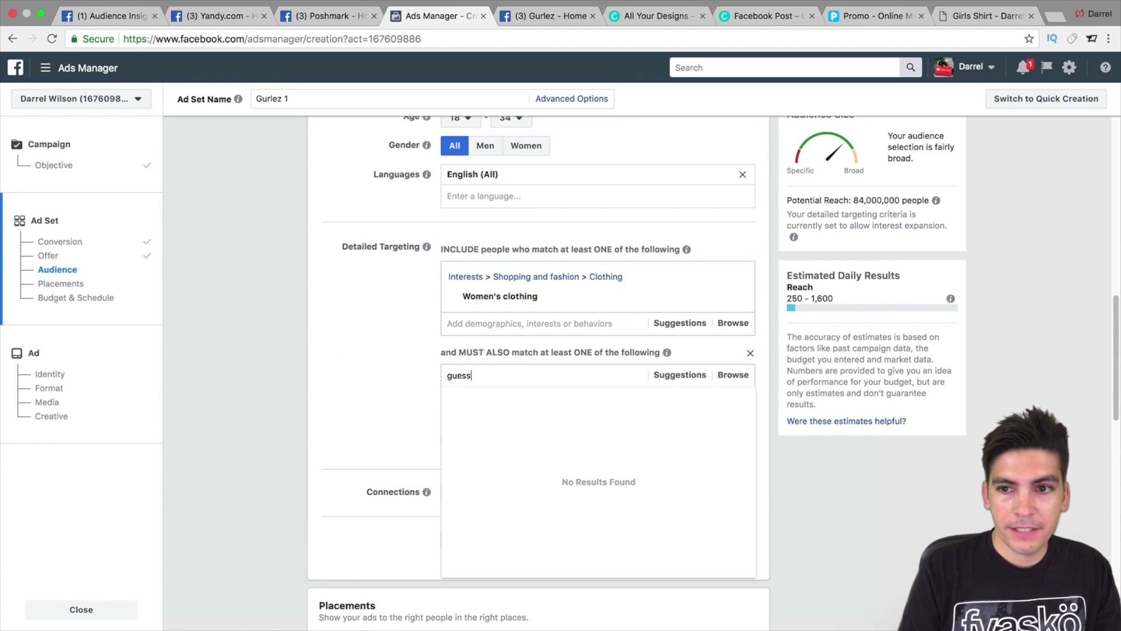
click(536, 397)
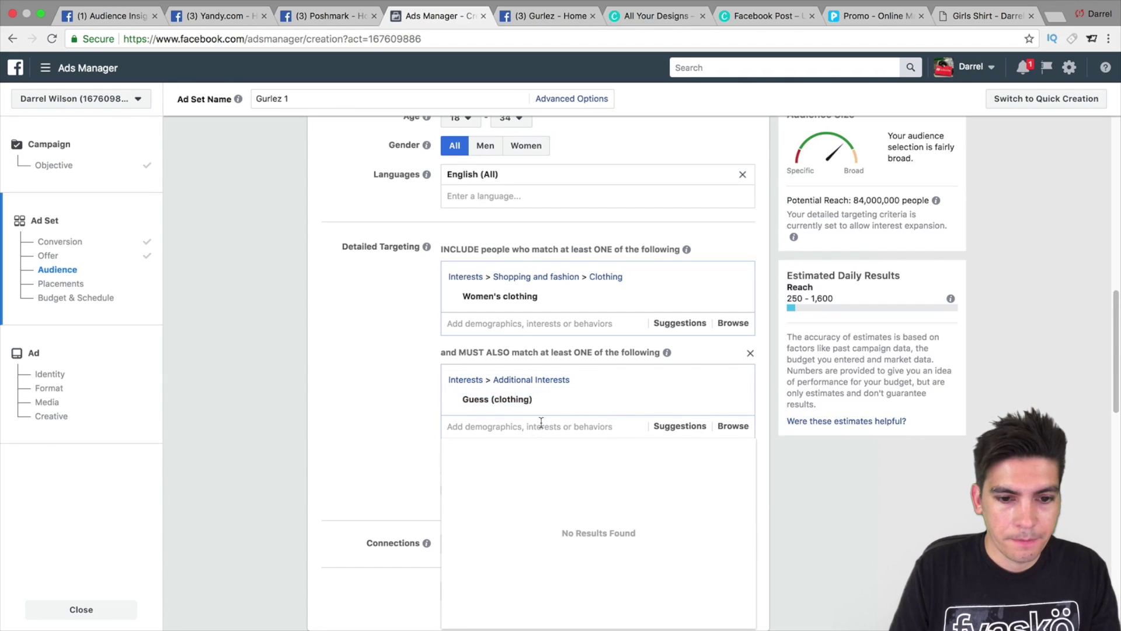
text(poshmark)
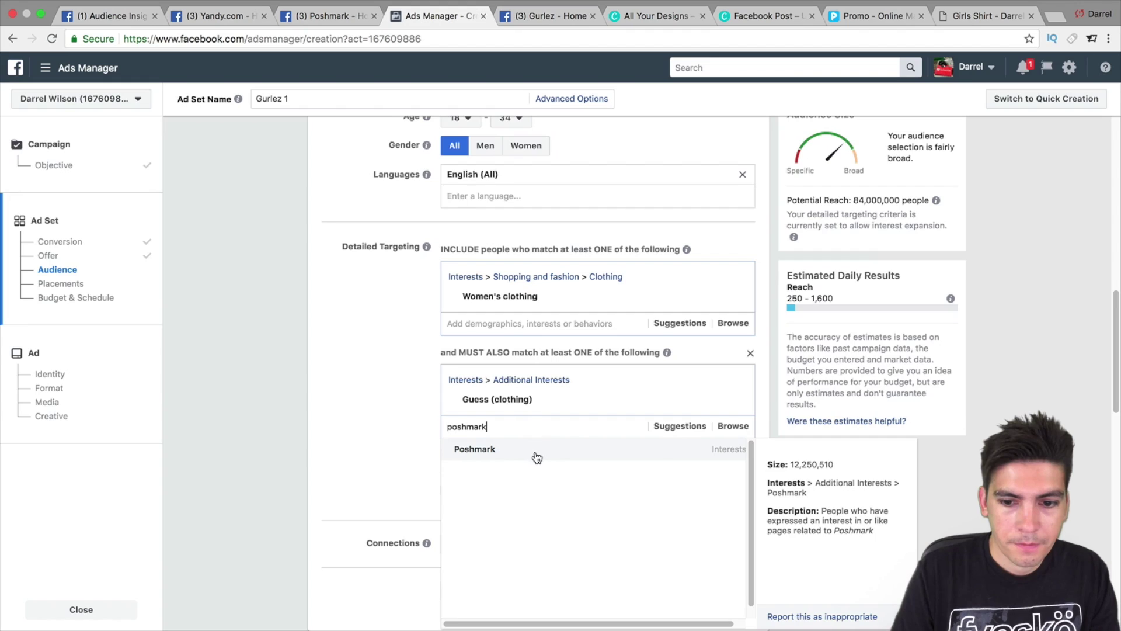
click(535, 451)
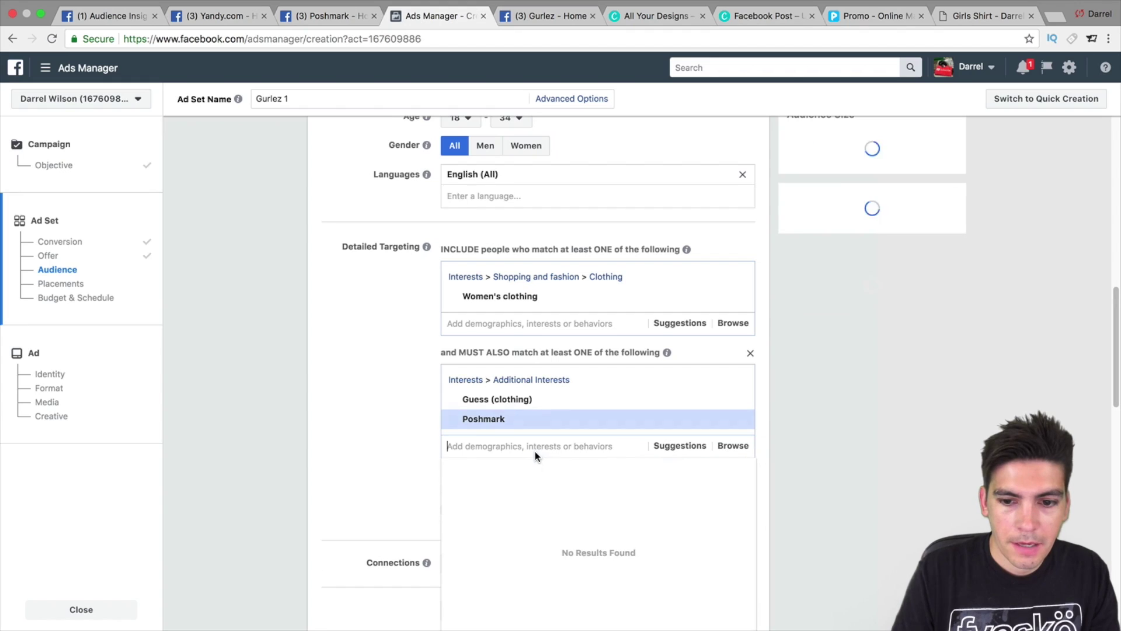
mouse_move(530, 298)
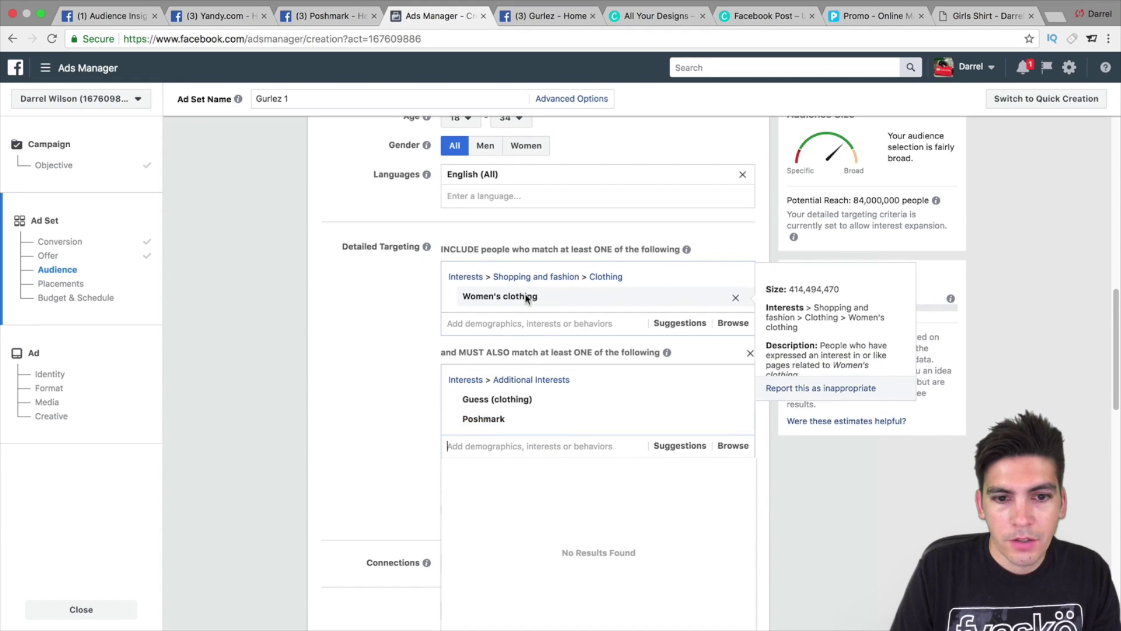
mouse_move(563, 296)
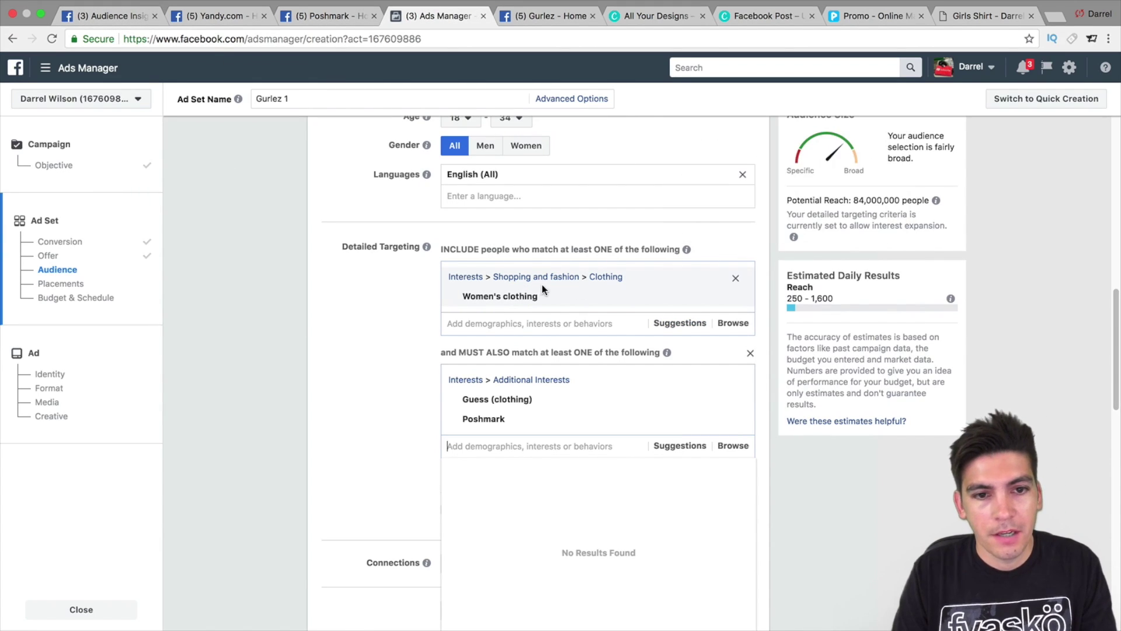
Set the gender of the ad set's audience to Women
scroll(666, 327, up, 5)
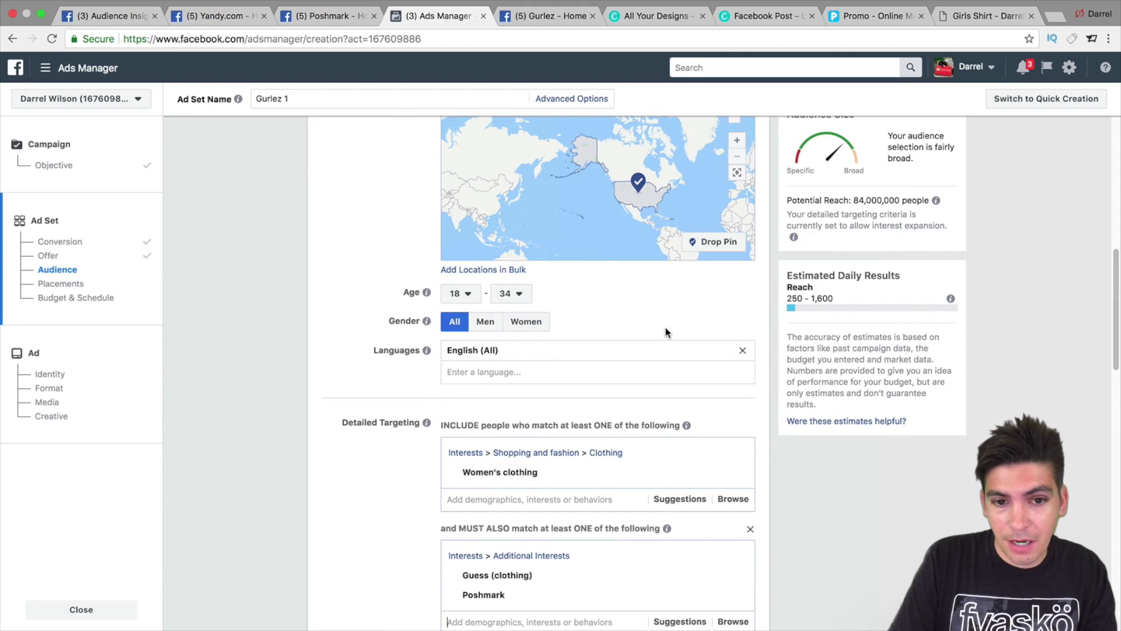
click(514, 285)
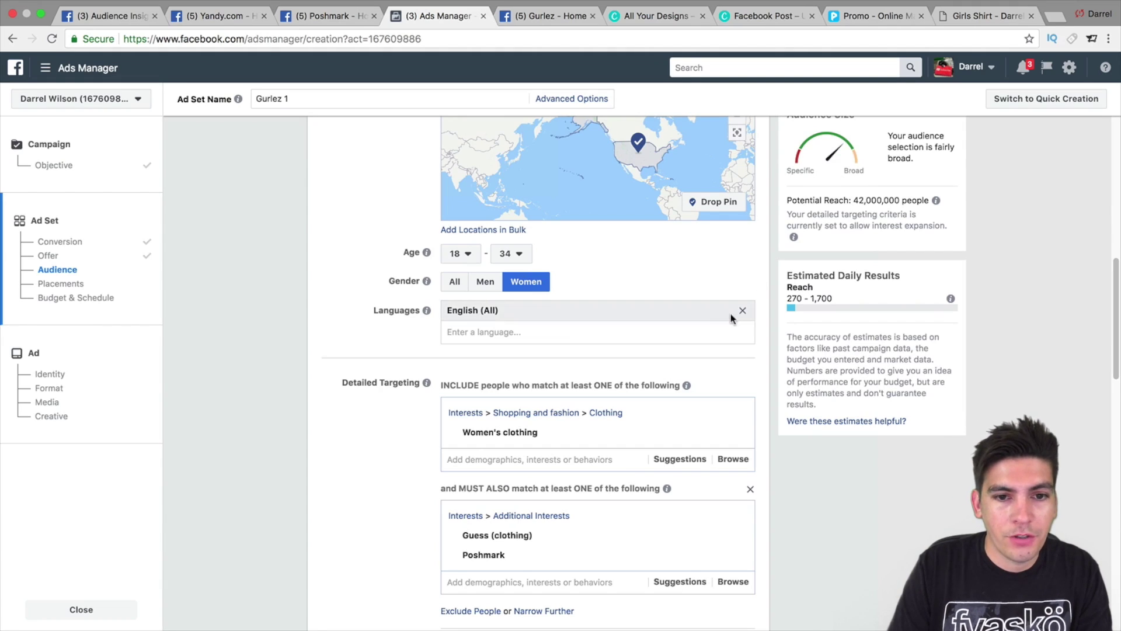
scroll(639, 382, down, 3)
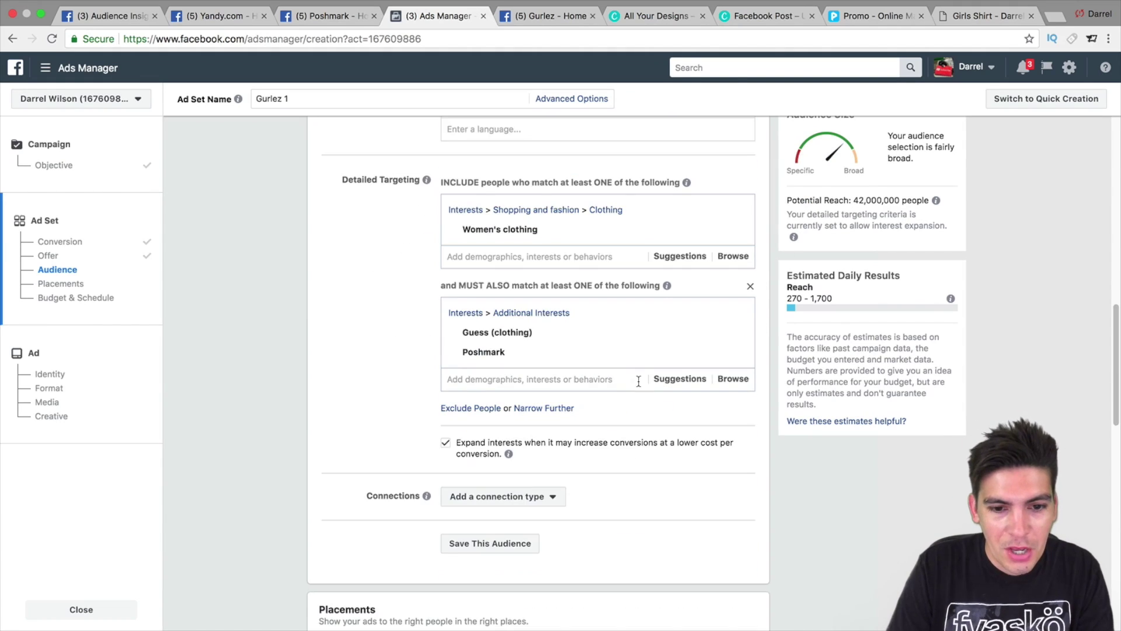
Check the audience's page likes in Audience Insights and exclude people interested in FabKids.com from the Ads Manager audience
scroll(636, 374, down, 1)
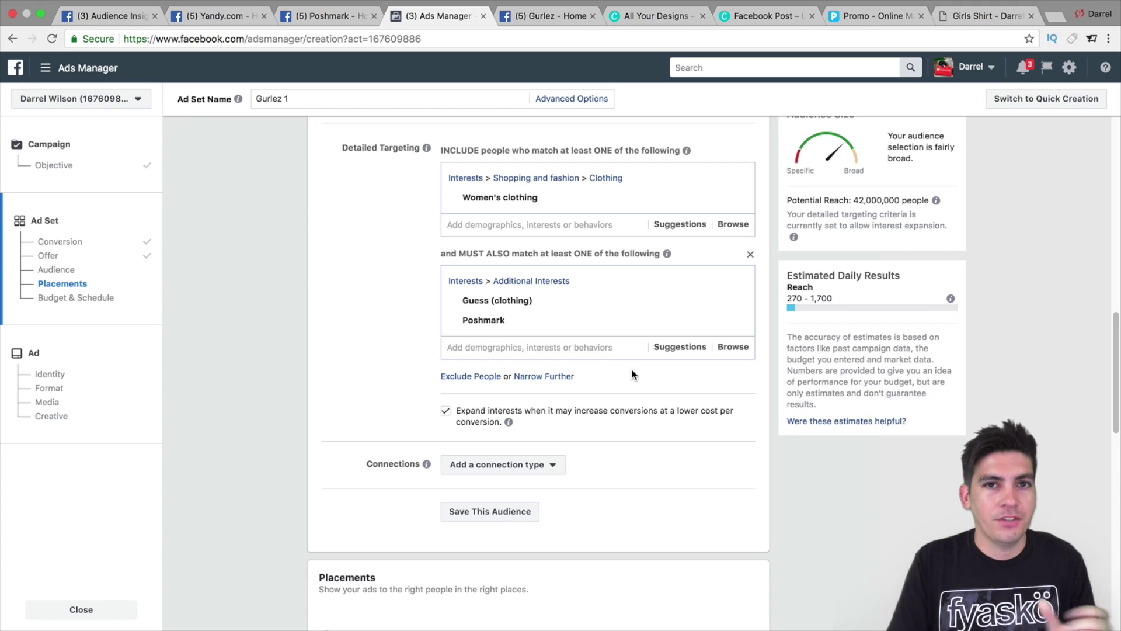
click(484, 377)
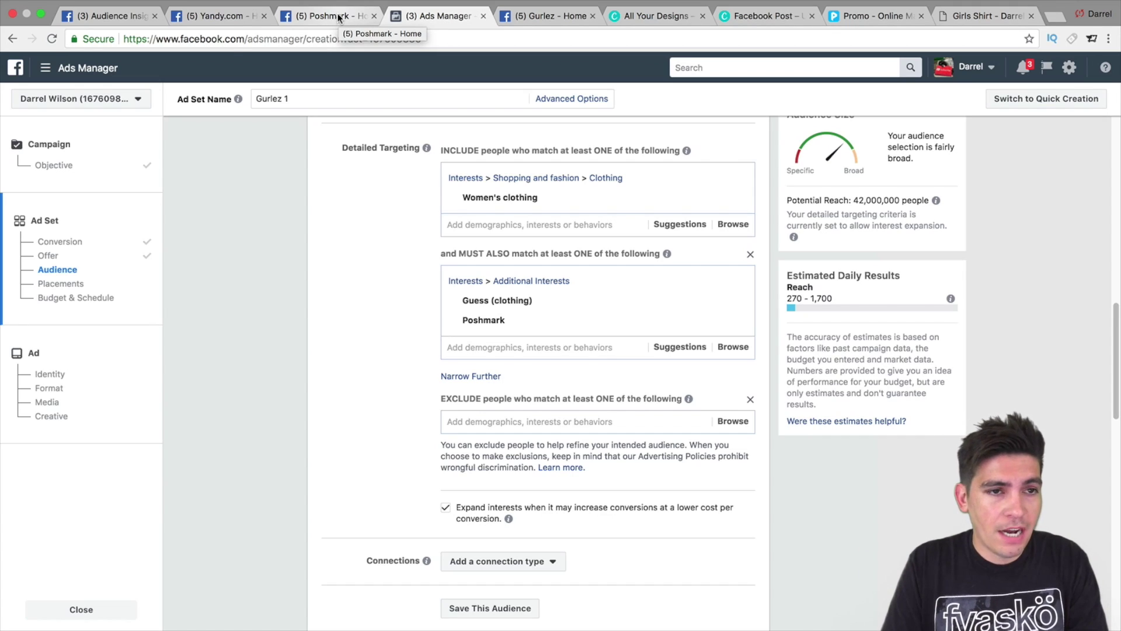
click(108, 16)
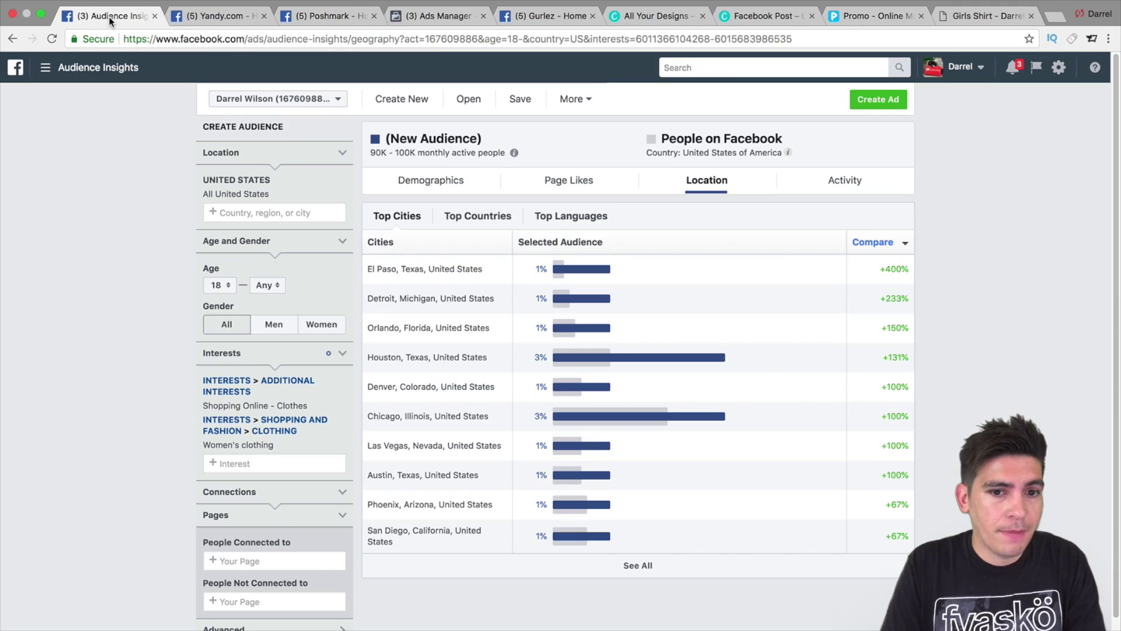
click(431, 186)
click(566, 181)
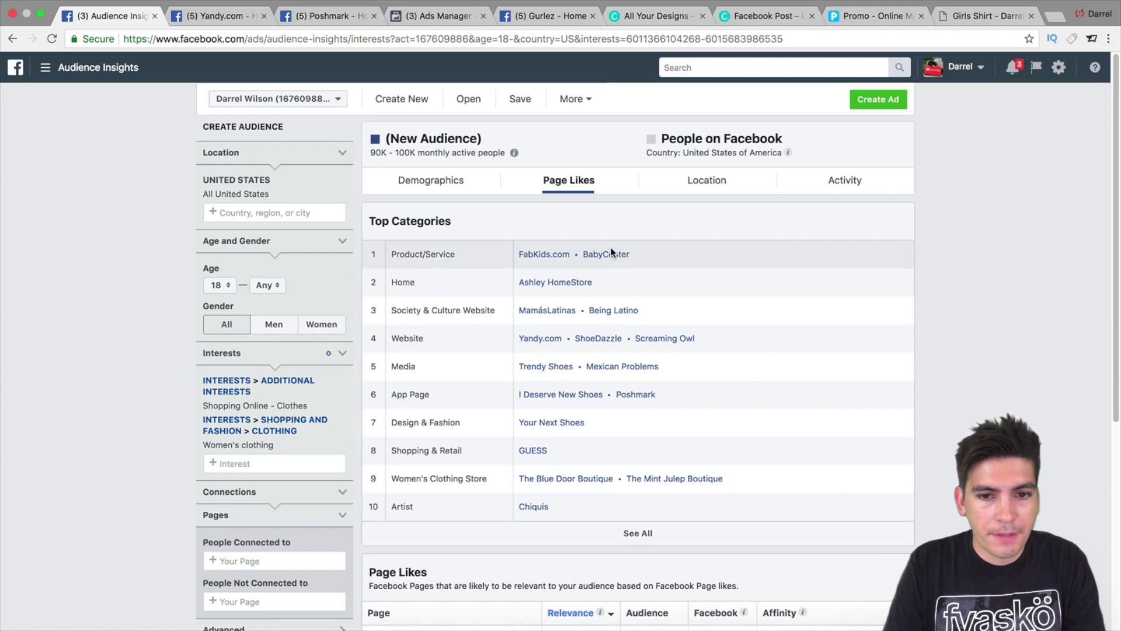
click(437, 18)
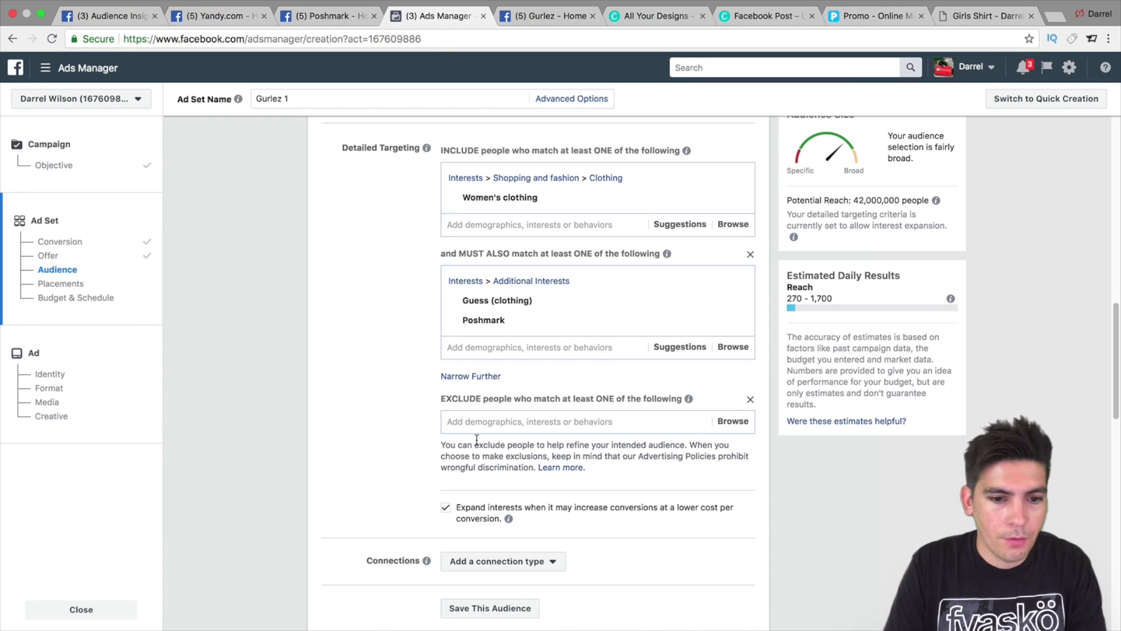
click(476, 423)
text(fab)
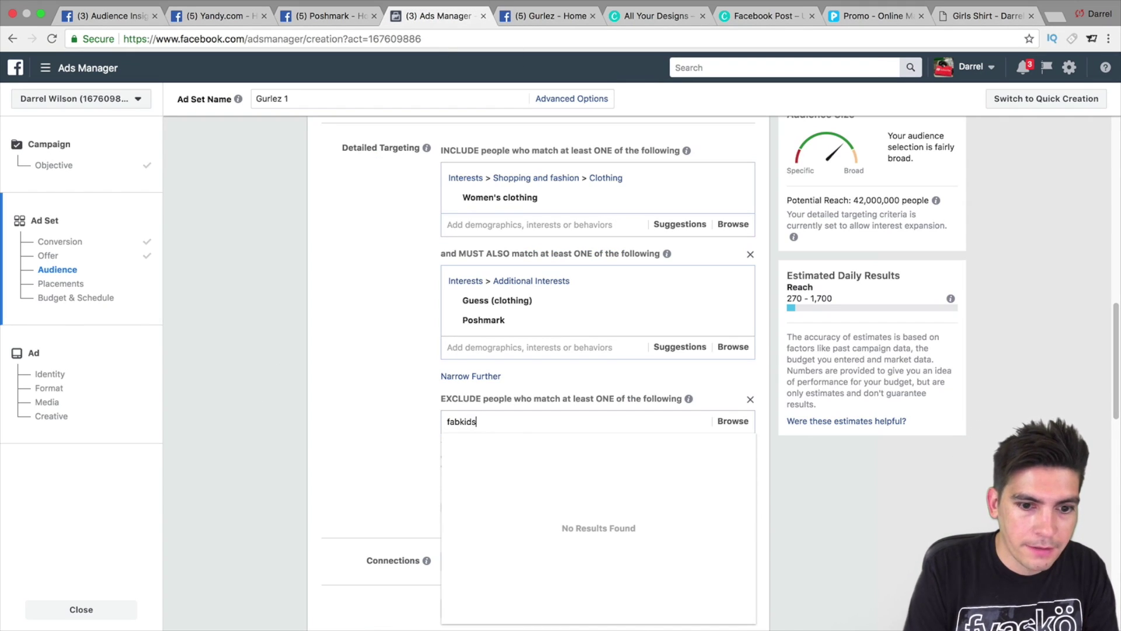
text(kids)
click(484, 443)
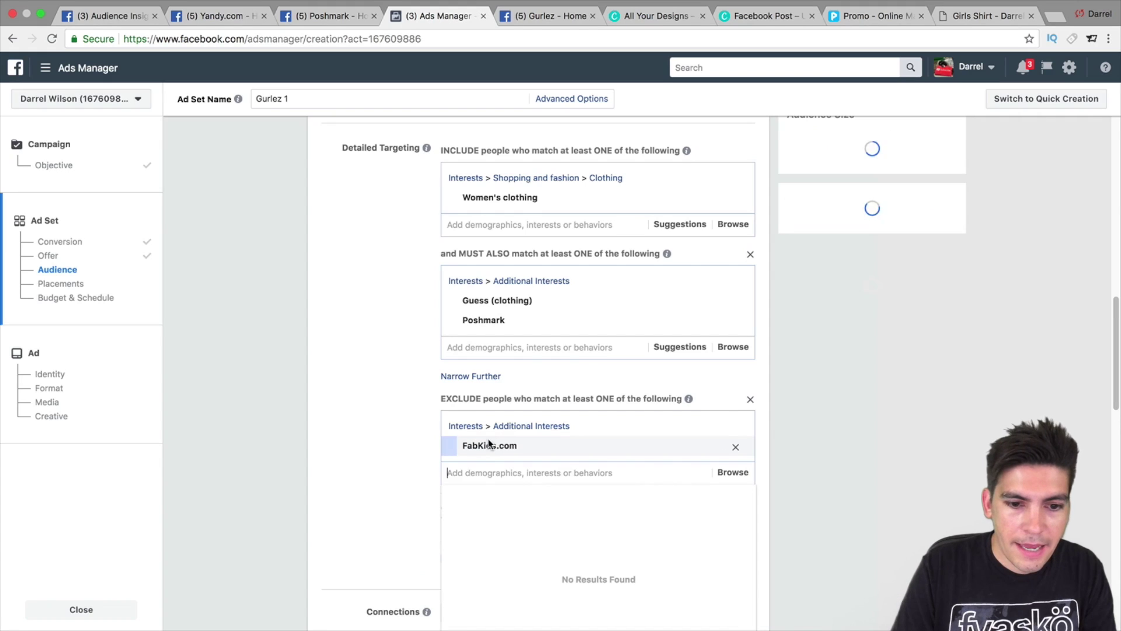
Return to the page likes in Audience Insights and add the BabyCenter interest to the ad set's exclusions
click(108, 15)
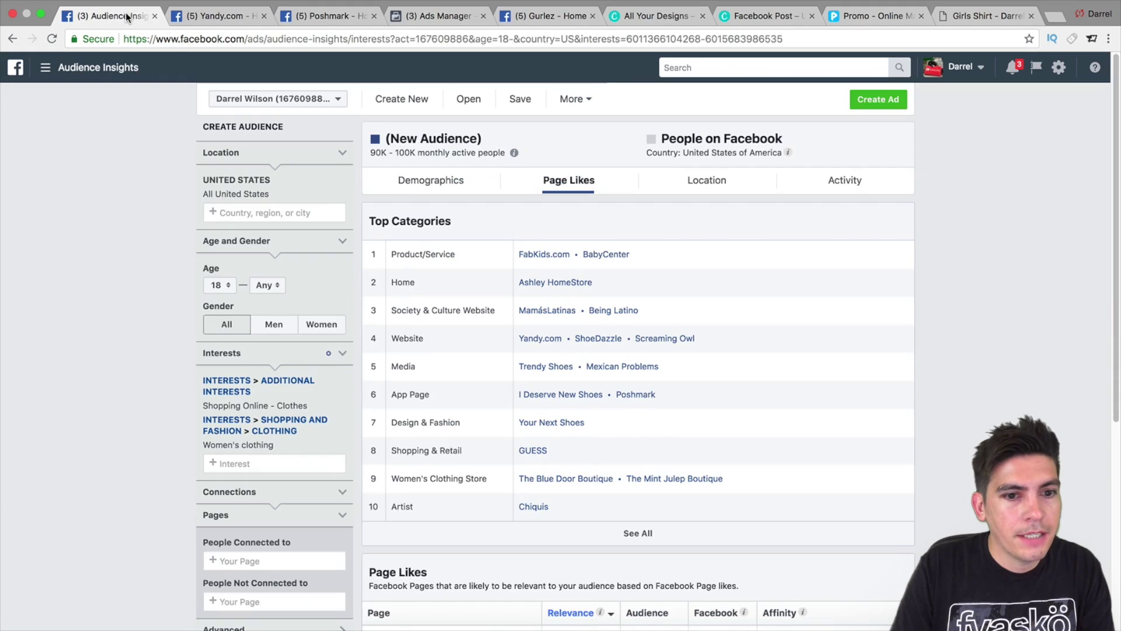
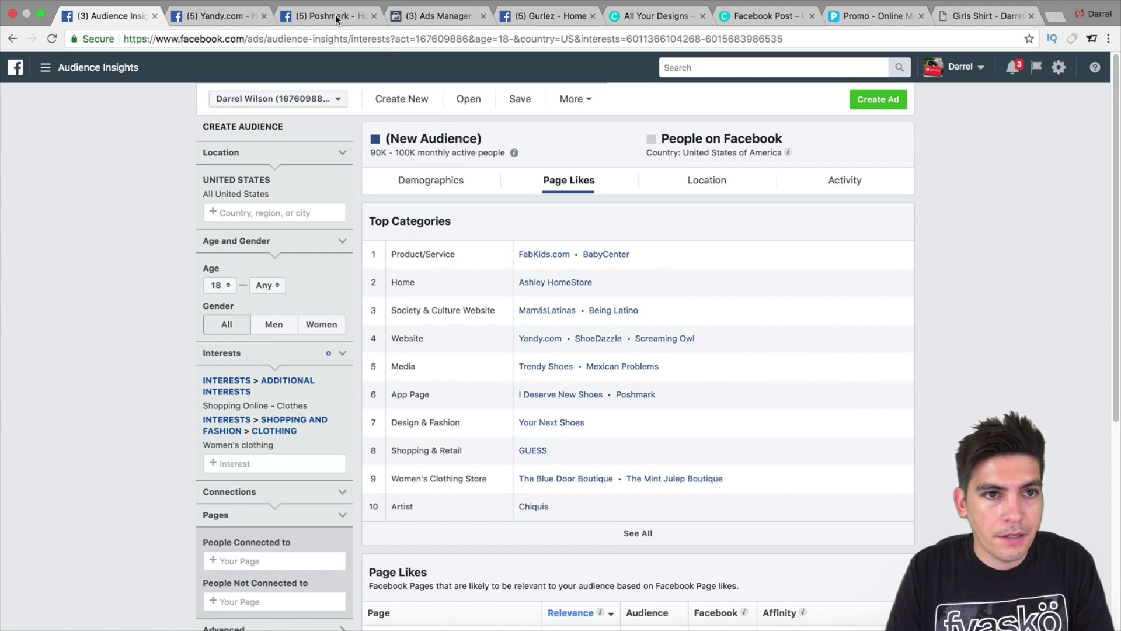
click(419, 17)
text(bab)
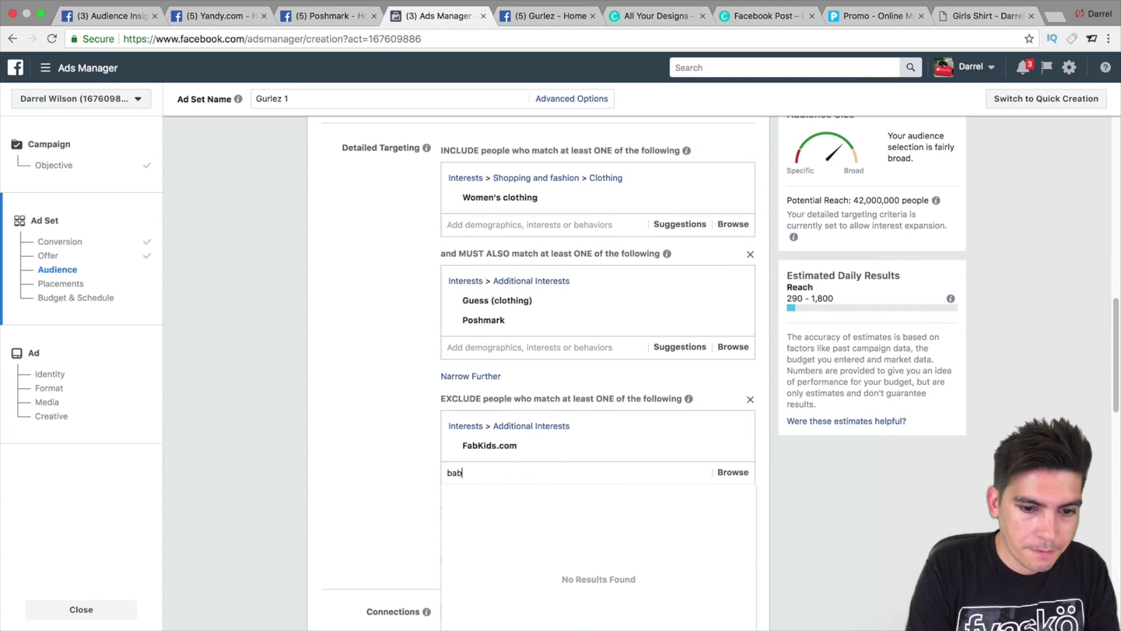
text(ycenter)
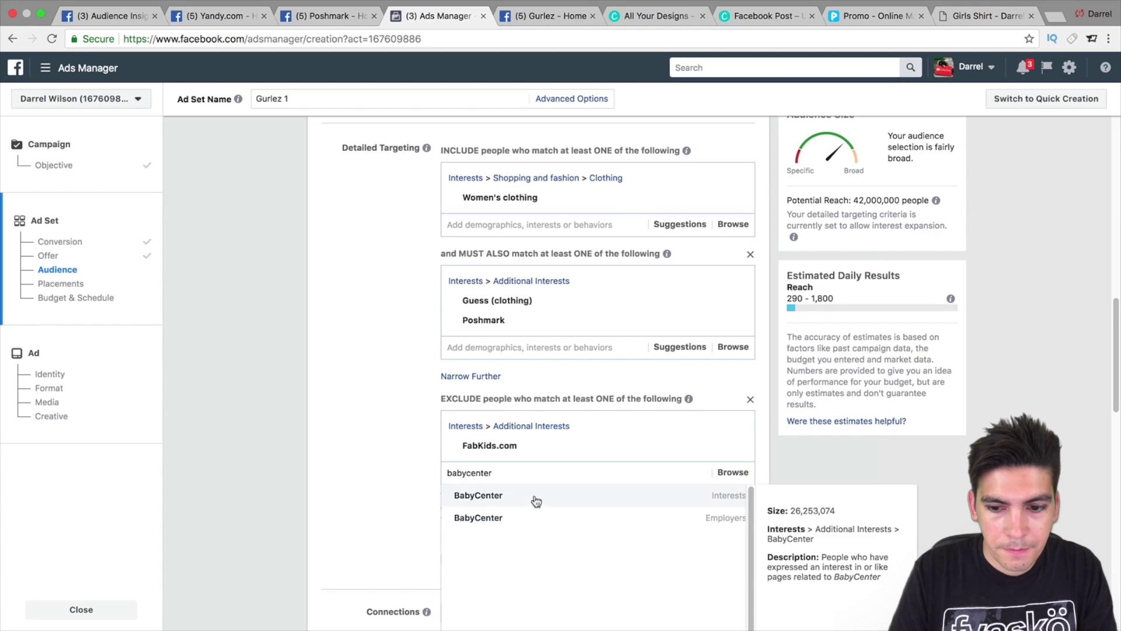
click(535, 497)
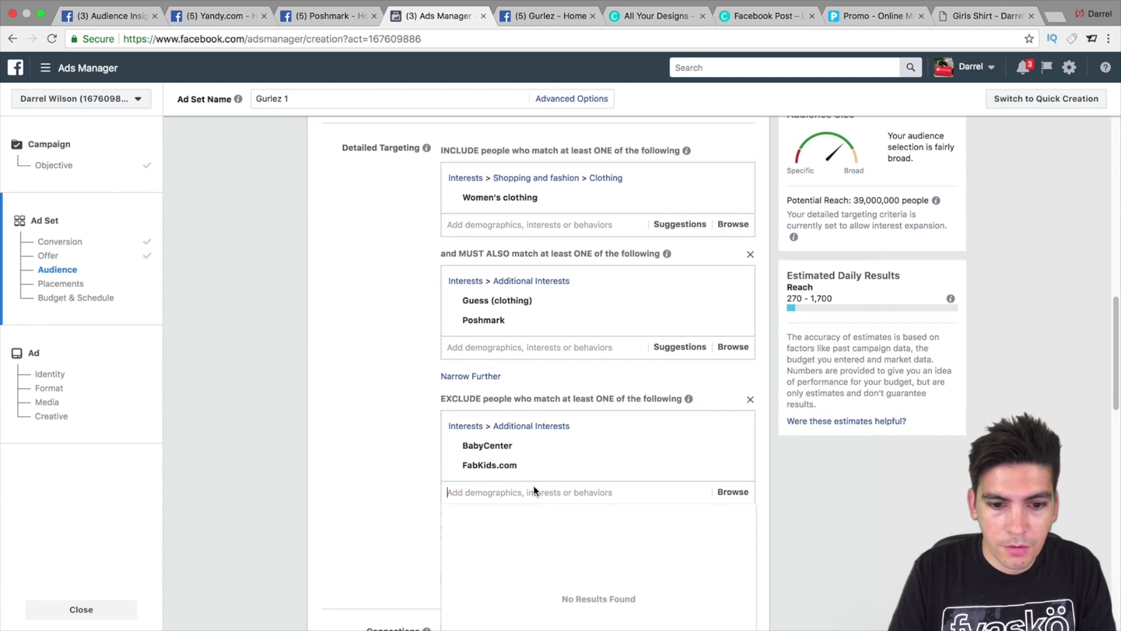
Try to find MamásLatinas for the exclusions by searching "mamalatina" and "mamas", checking its spelling in Audience Insights
text(mamalatina)
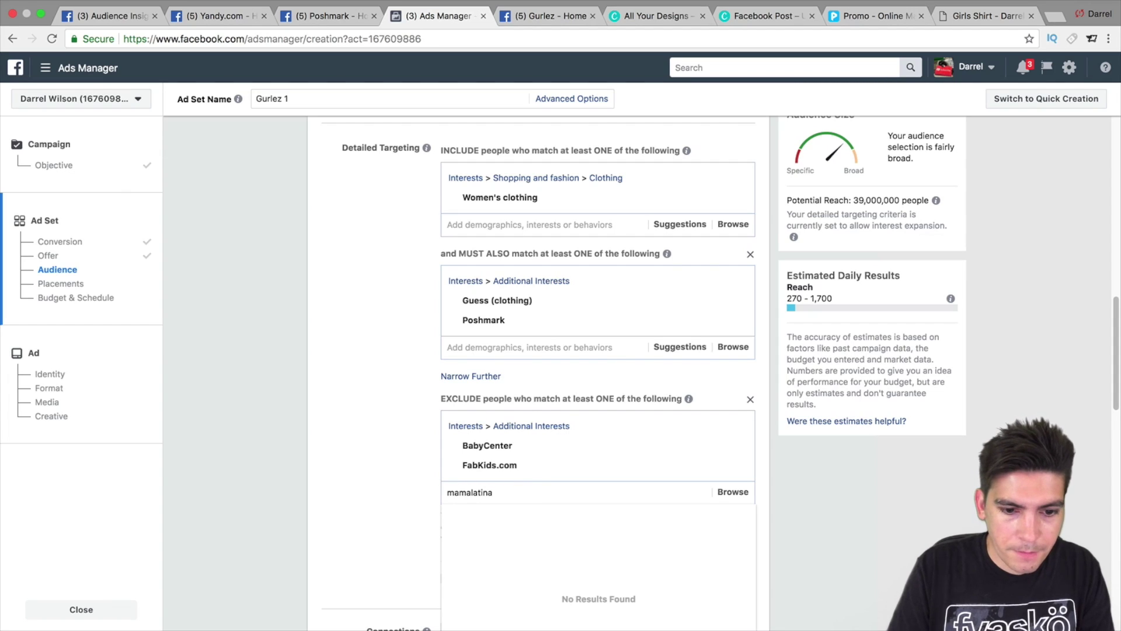
double_click(529, 488)
key(BackSpace)
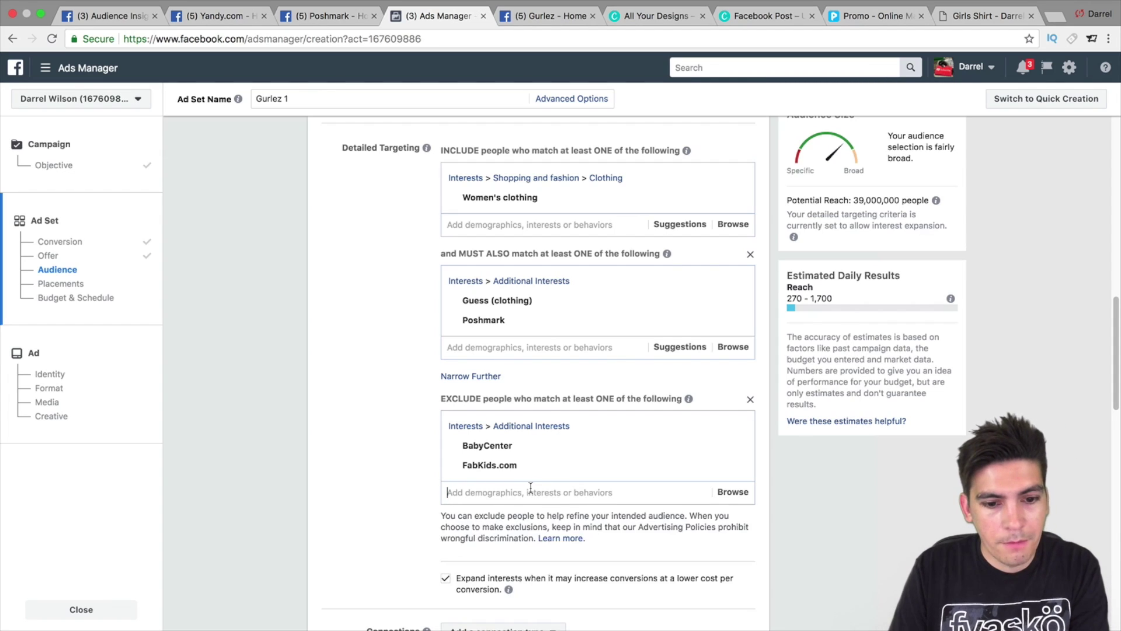
text(mamas)
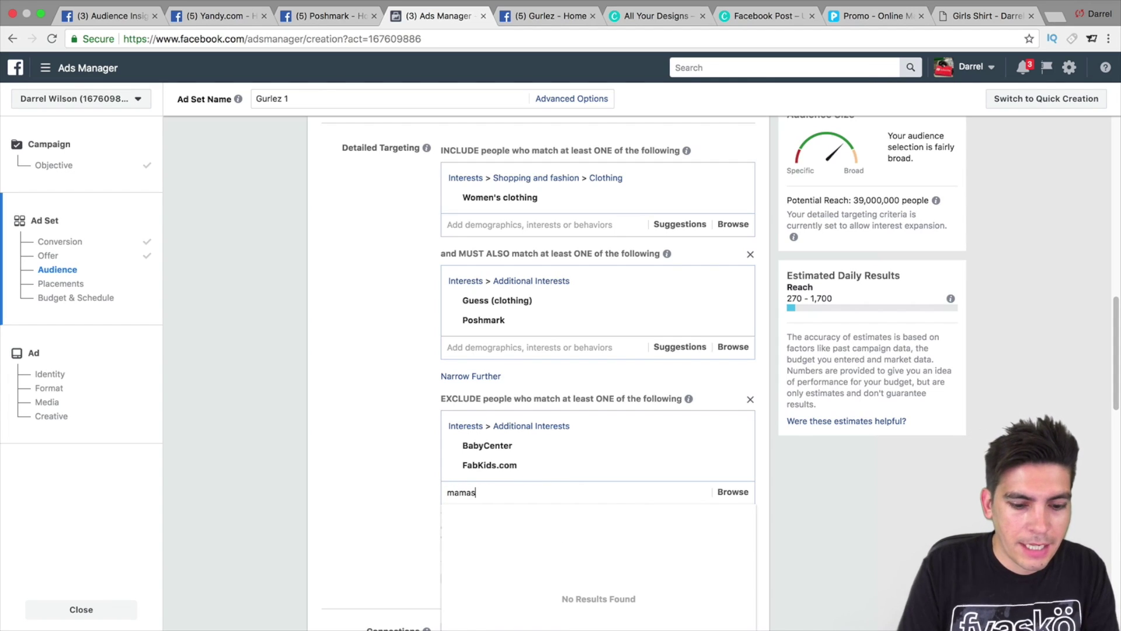
click(126, 16)
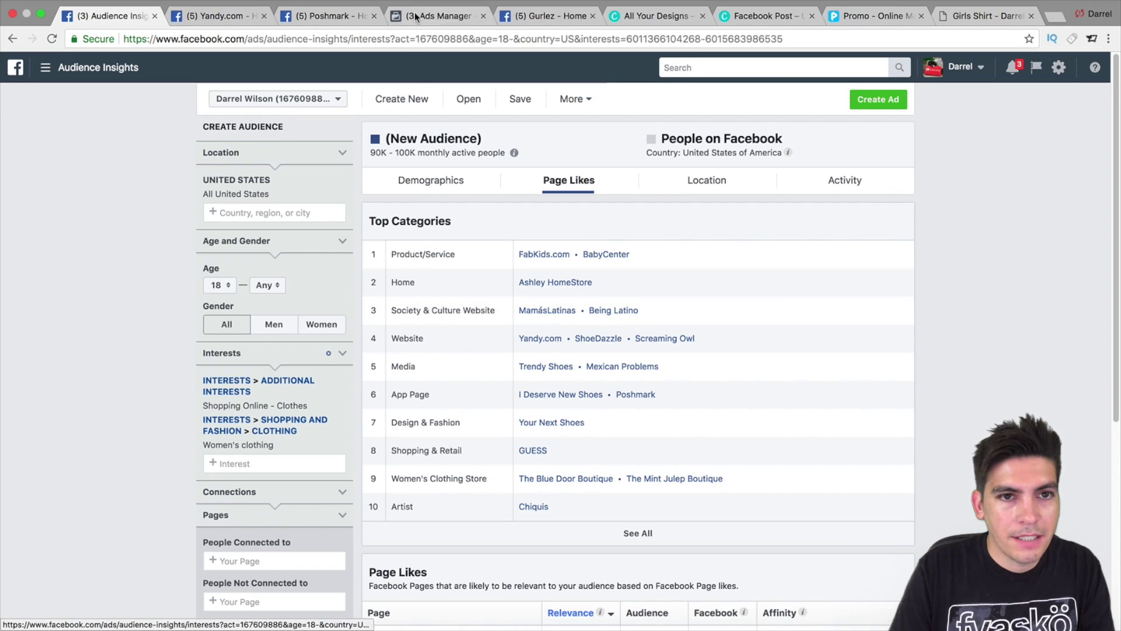
key(super+4)
scroll(392, 466, down, 2)
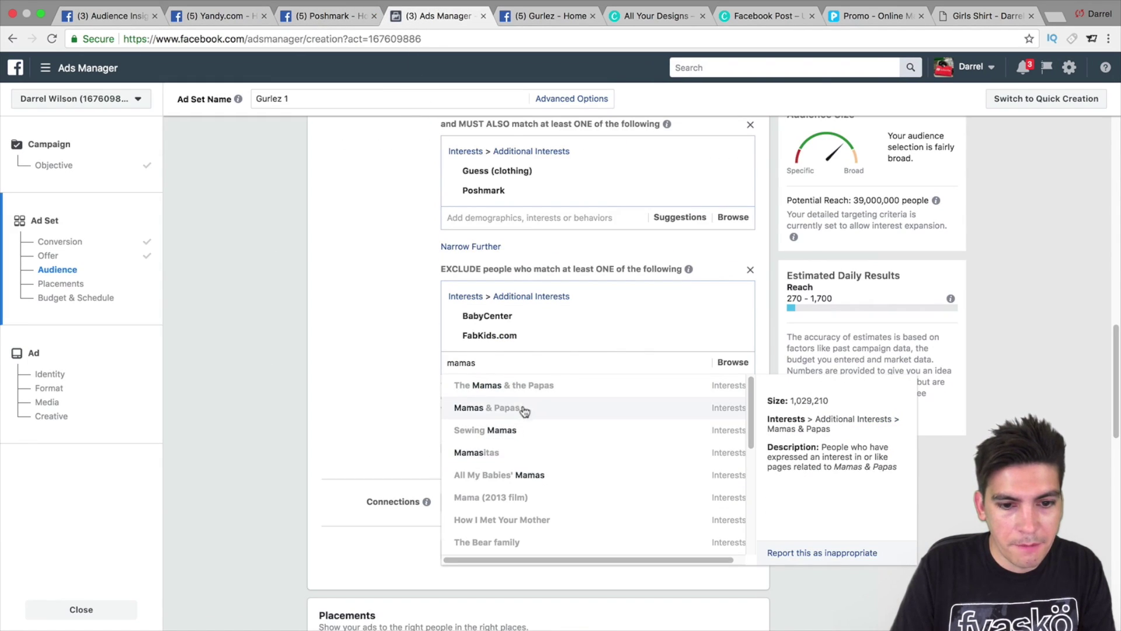
text(la)
key(BackSpace)
key(BackSpace)
key(BackSpace)
key(BackSpace)
key(BackSpace)
key(BackSpace)
key(BackSpace)
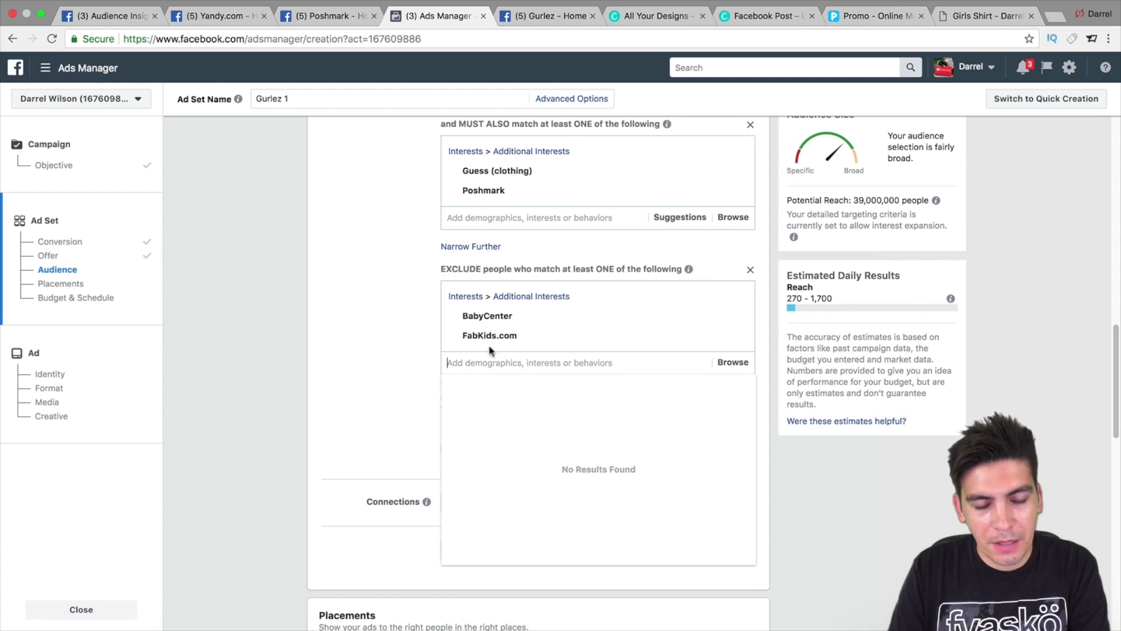
click(267, 332)
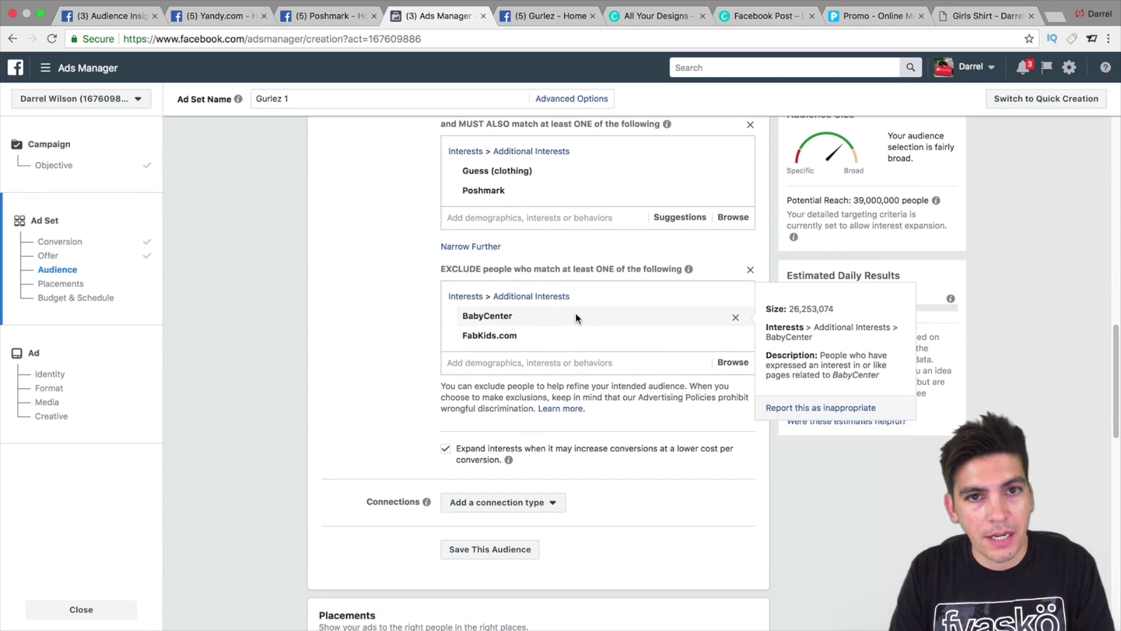
Review the available connection types and the ad set's placement options
scroll(574, 312, down, 3)
scroll(573, 316, down, 1)
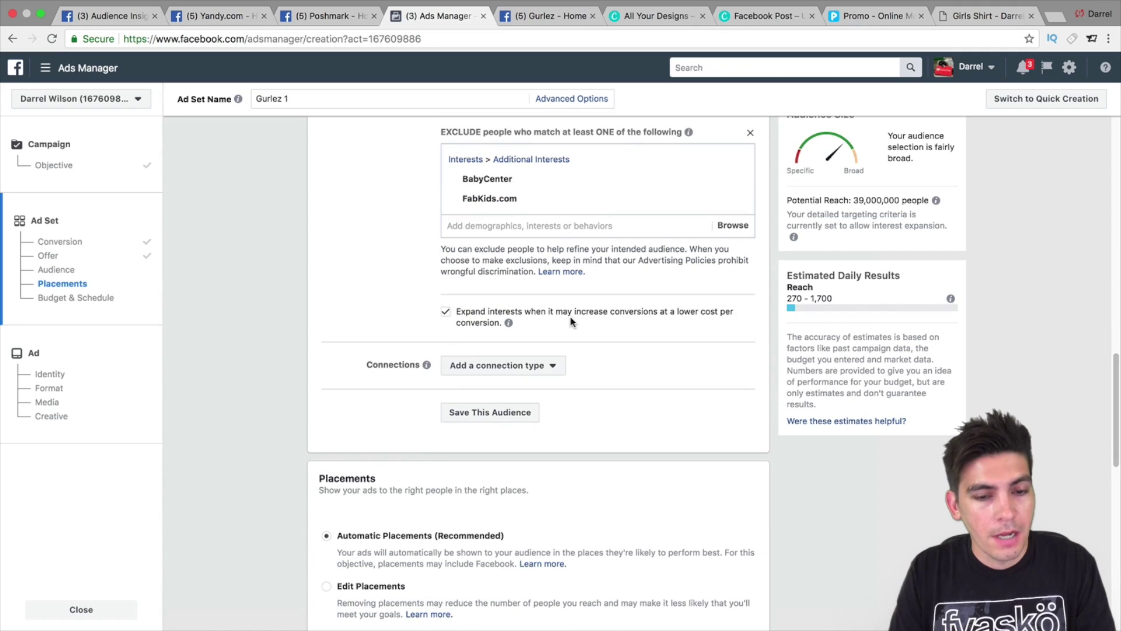
click(523, 366)
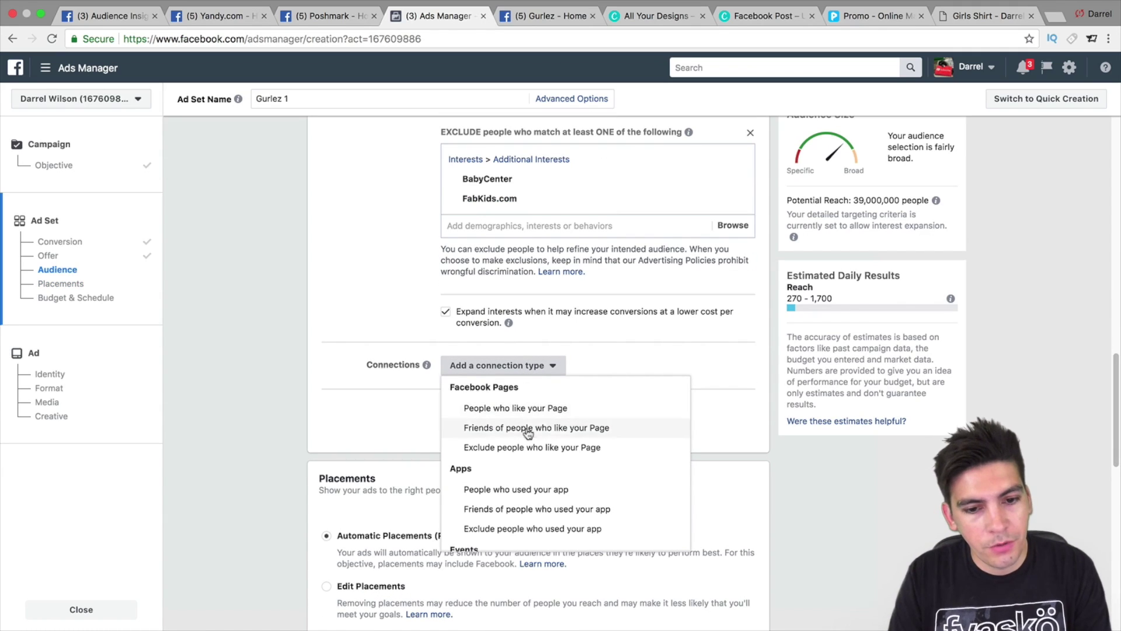
click(191, 297)
scroll(376, 384, down, 3)
scroll(375, 383, down, 1)
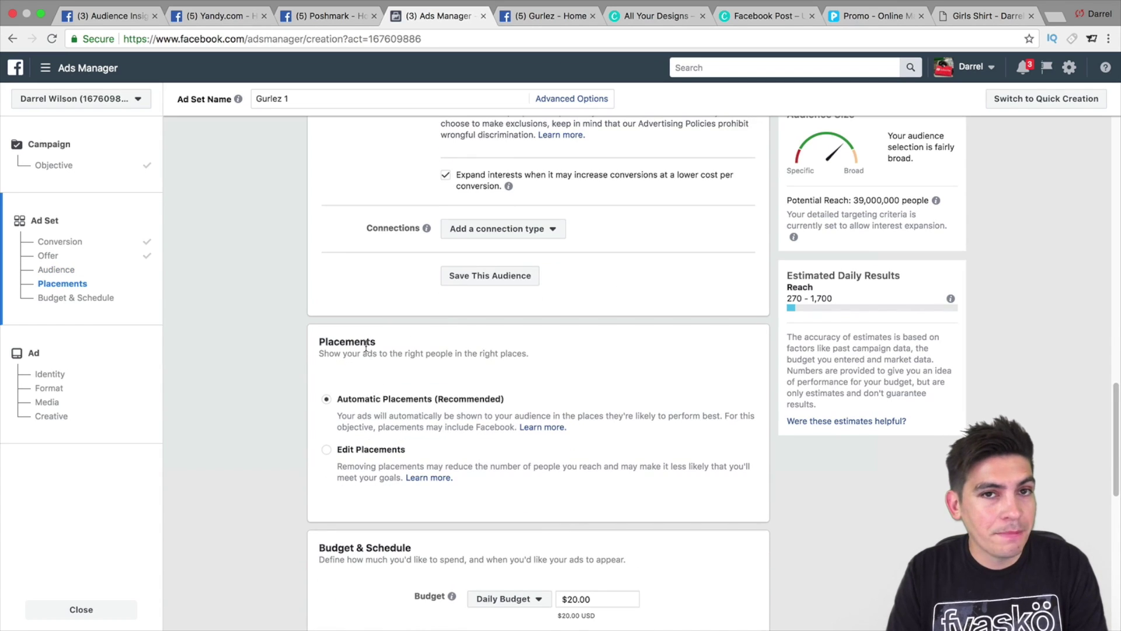
scroll(366, 346, down, 1)
scroll(370, 380, down, 1)
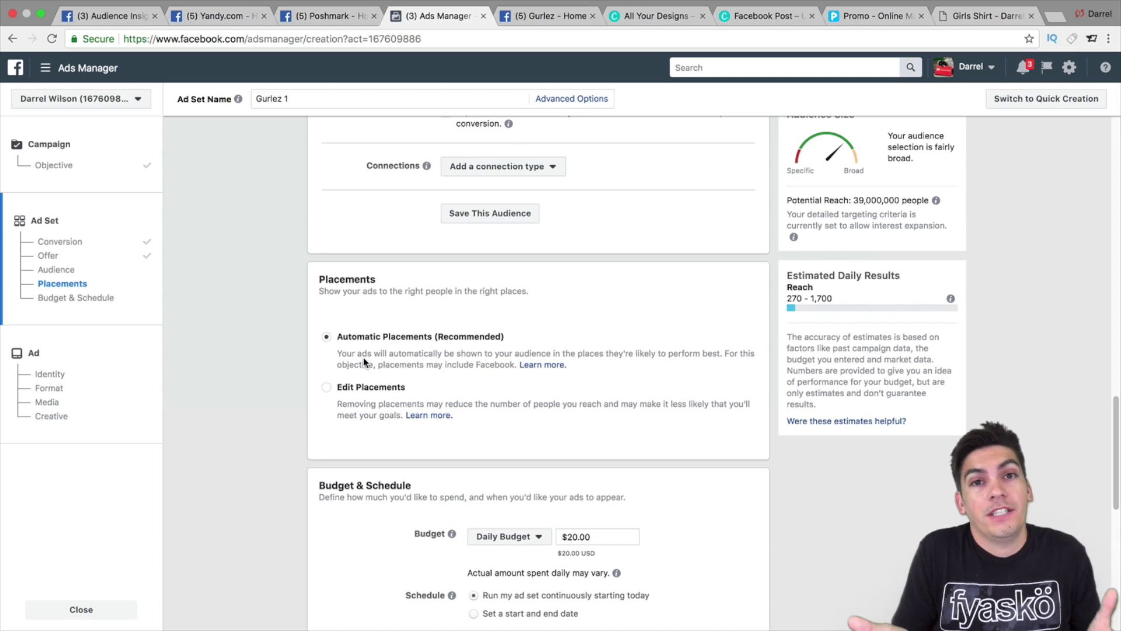
scroll(363, 355, down, 3)
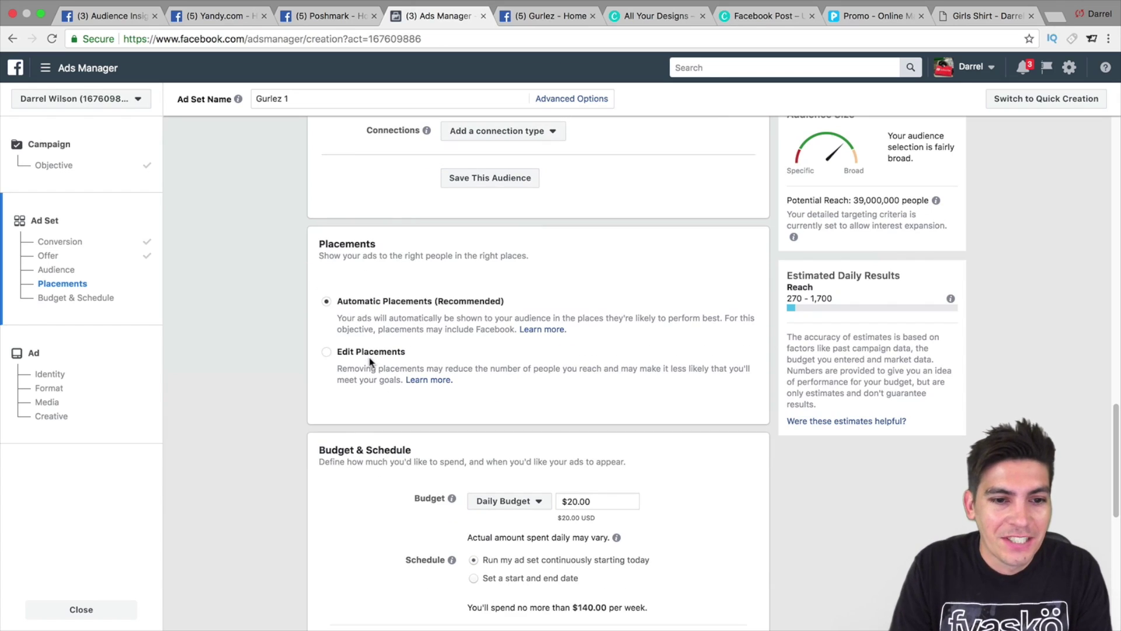
Check the budget and schedule settings and keep Conversions as the optimization for ad delivery
scroll(459, 330, down, 10)
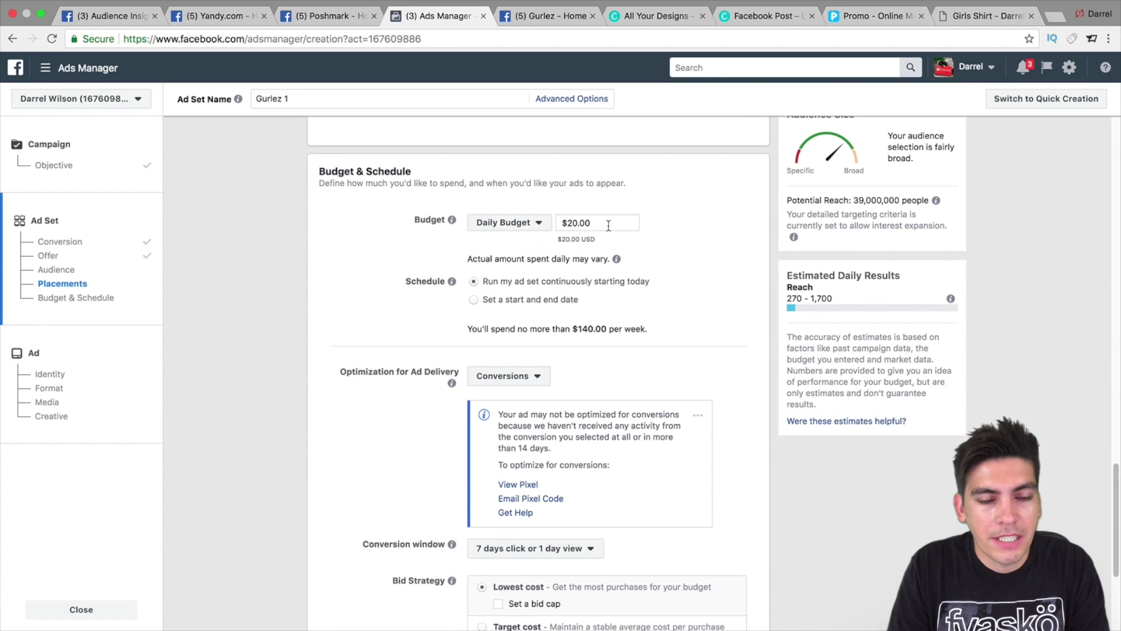
scroll(496, 321, down, 1)
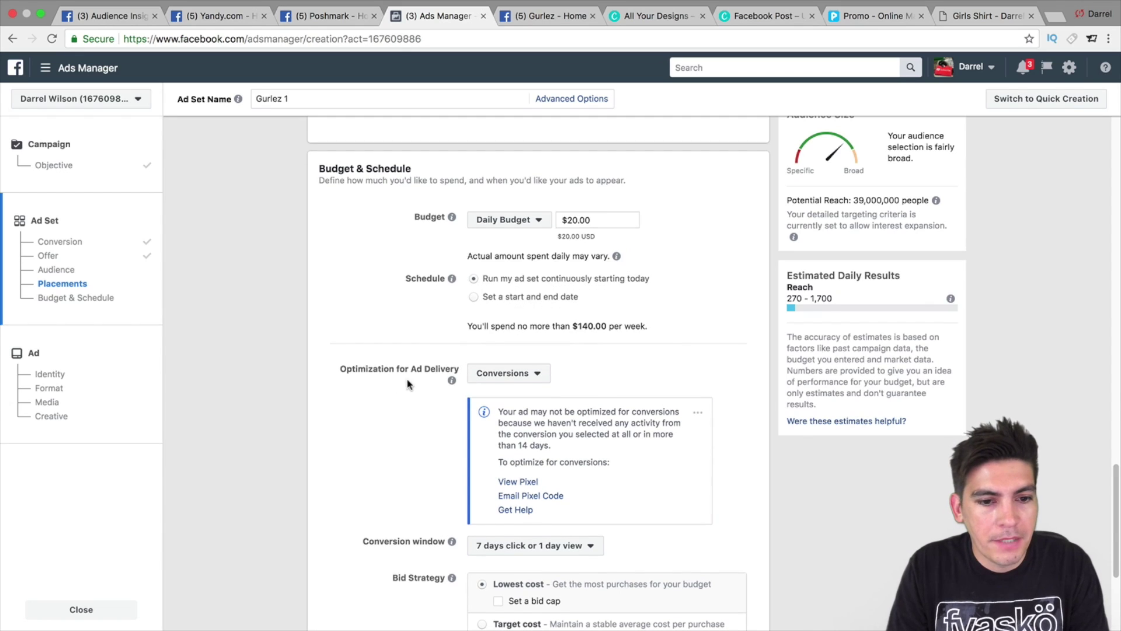
click(516, 383)
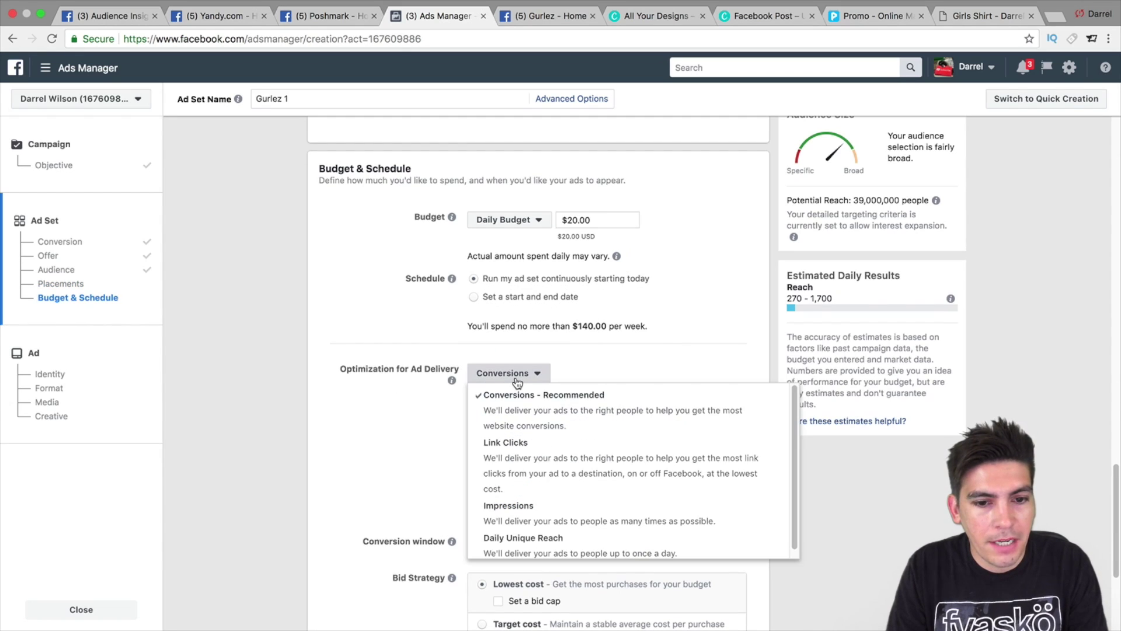
click(527, 416)
Hide the notice about missing conversion activity under Optimization for Ad Delivery
scroll(378, 404, down, 1)
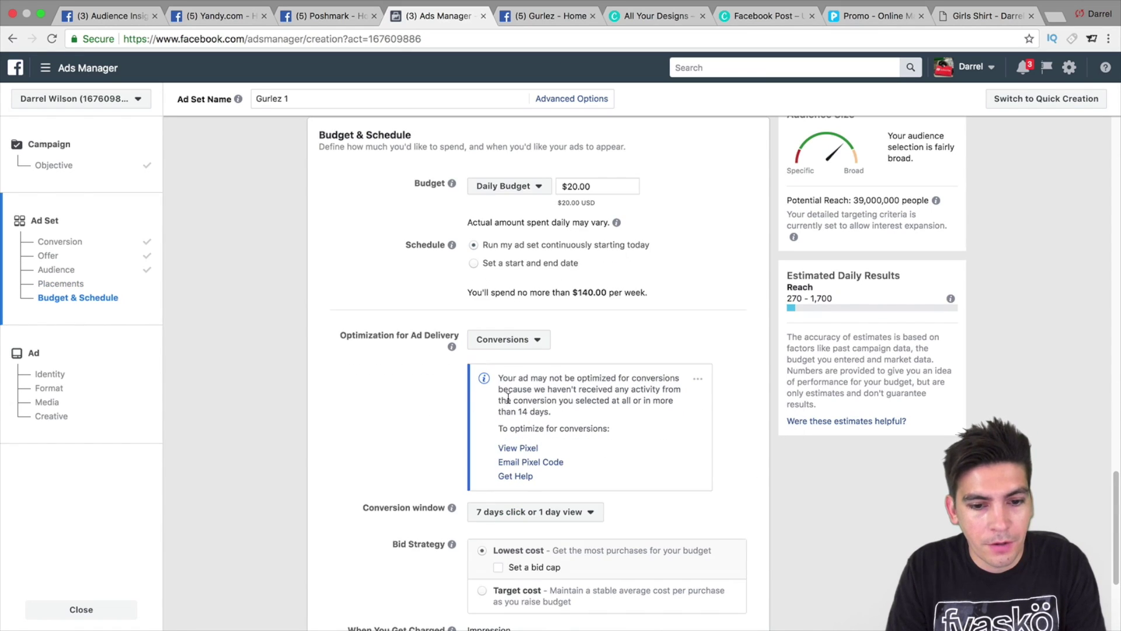
scroll(507, 398, down, 3)
click(701, 209)
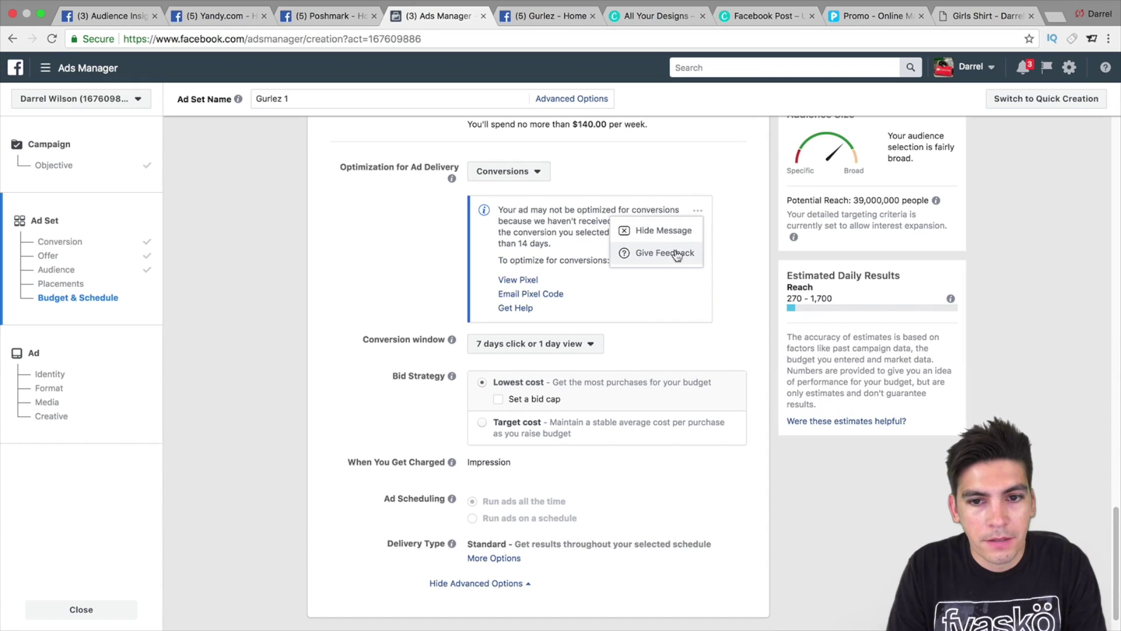
click(665, 230)
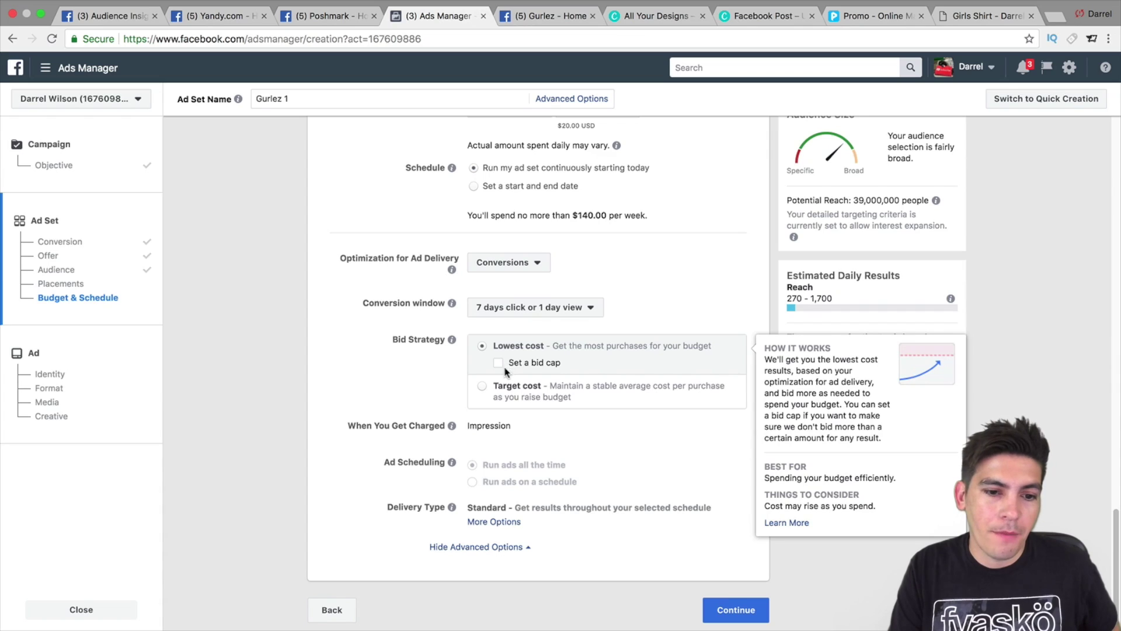
Try the Target cost bid strategy, return to Lowest cost, and compare how the two strategies work
click(484, 385)
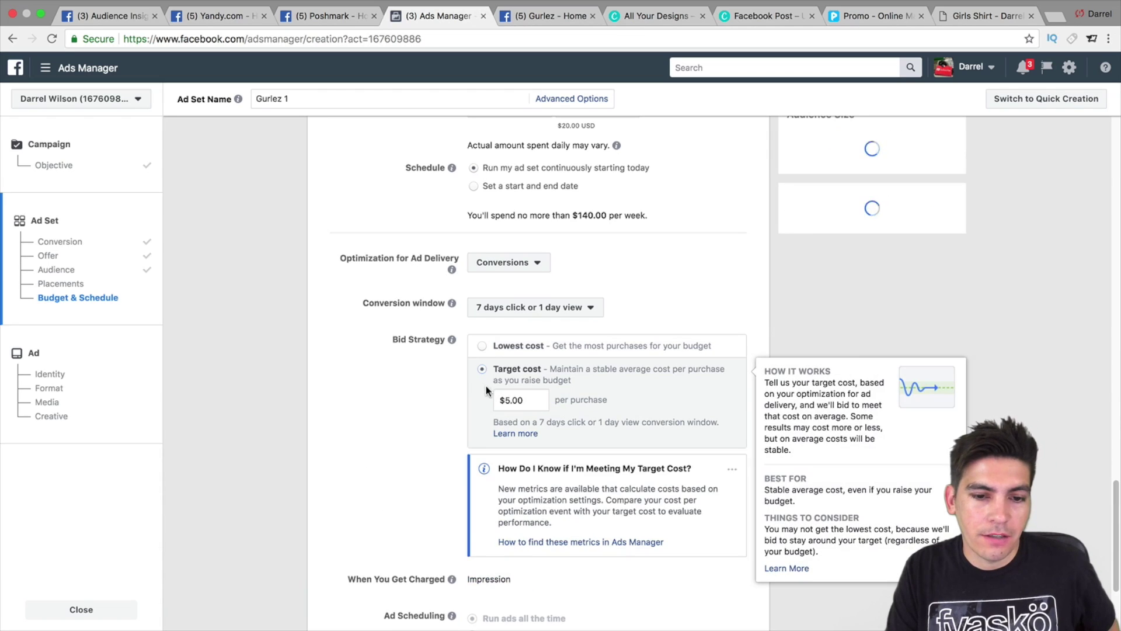
drag(526, 399, 485, 400)
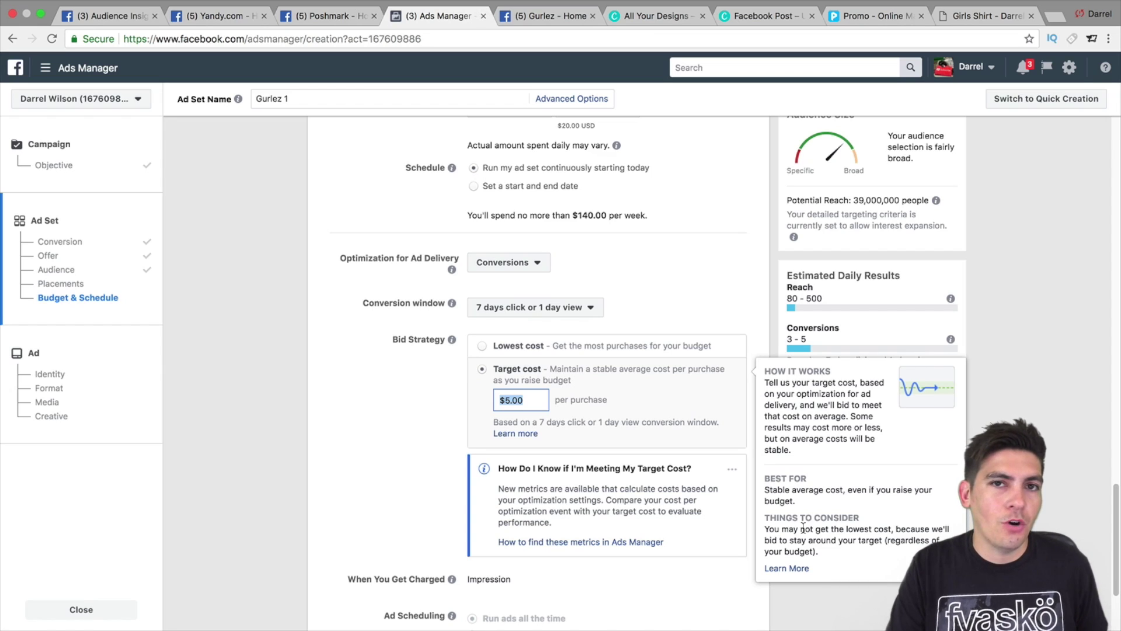
click(483, 347)
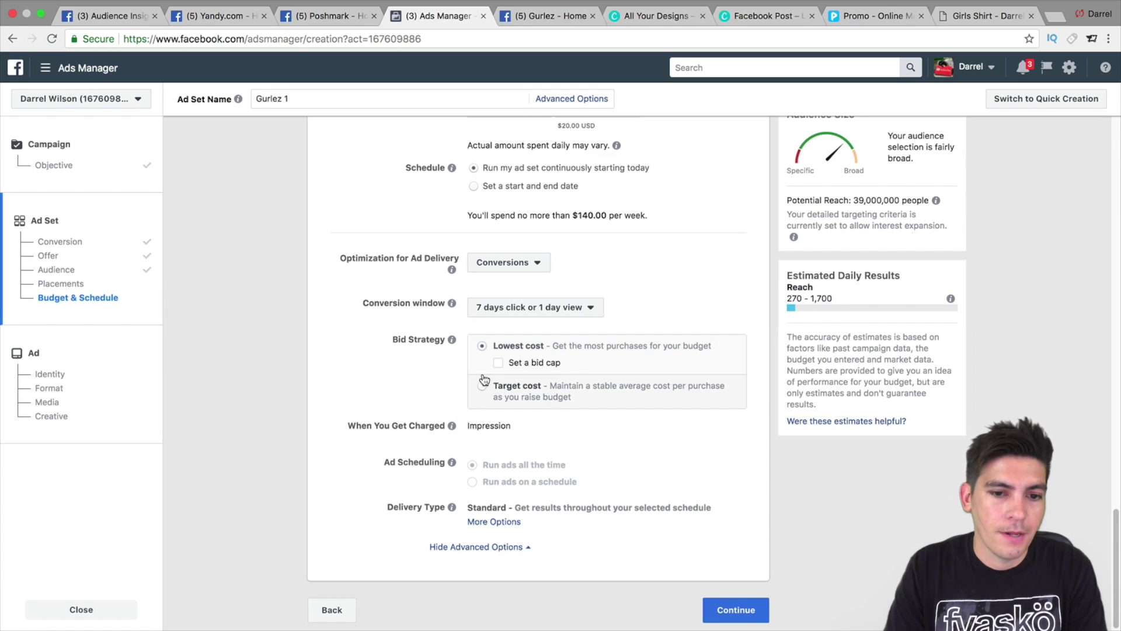
mouse_move(533, 383)
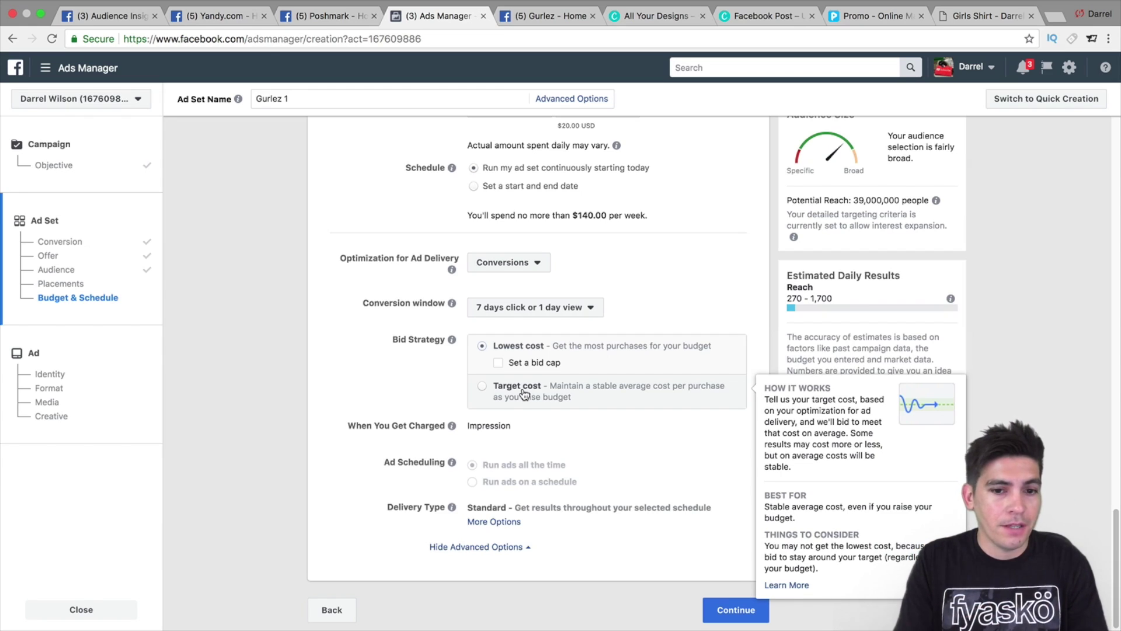
mouse_move(529, 349)
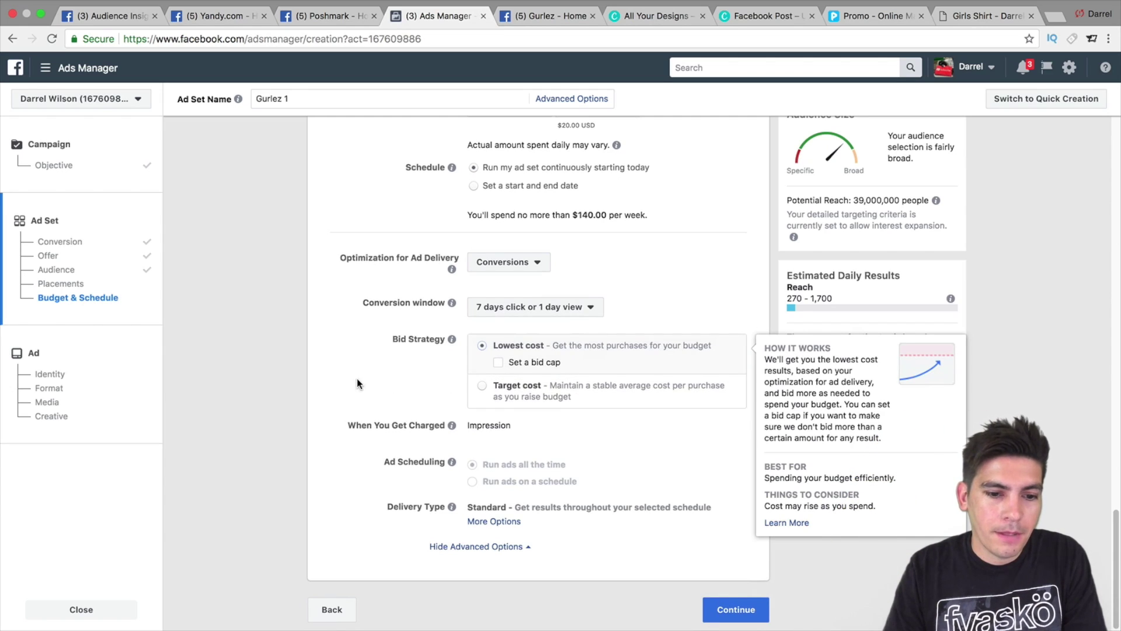
Show the delivery type choices, leave Standard selected, and continue to the ad setup
click(489, 524)
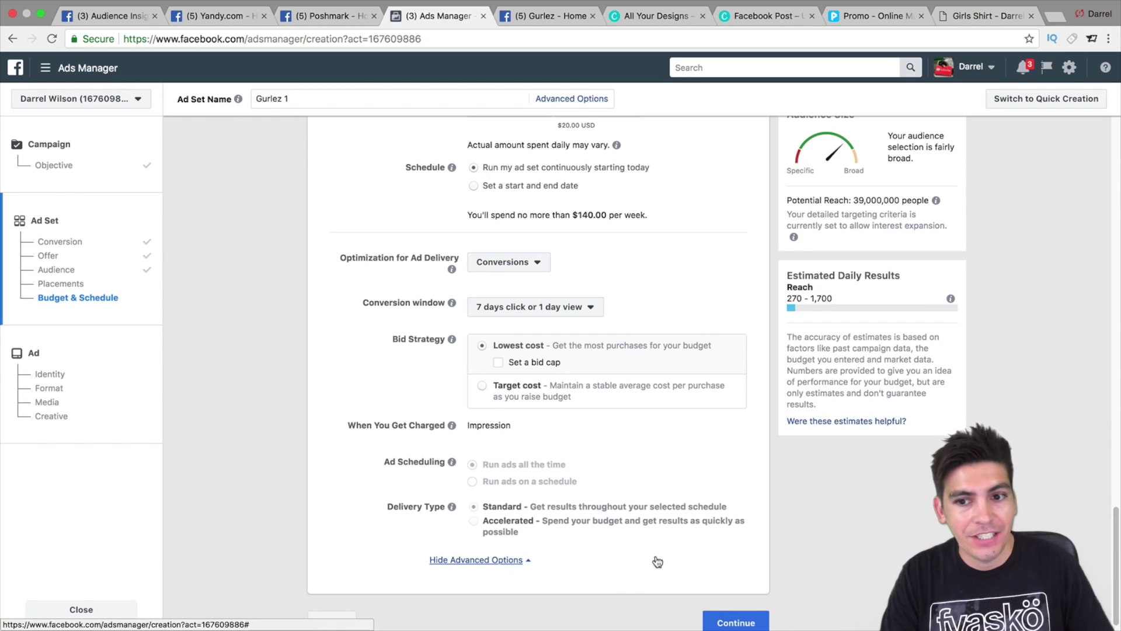
scroll(657, 562, down, 1)
click(755, 606)
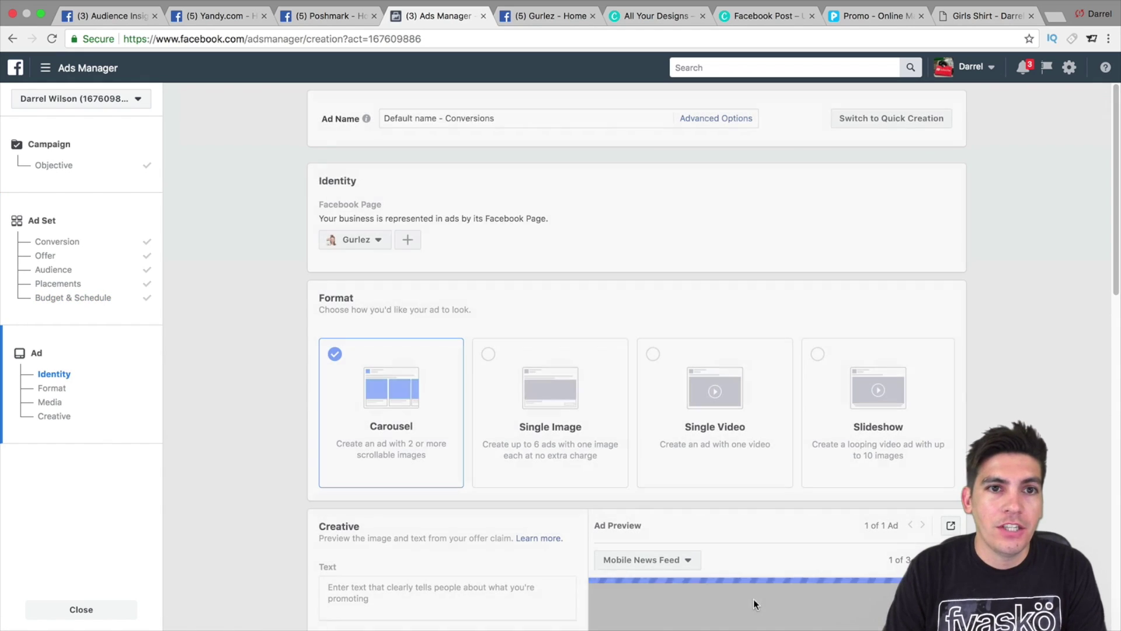
Keep the Carousel format and assign the account image of the navy cold-shoulder top to the first card
scroll(480, 309, down, 1)
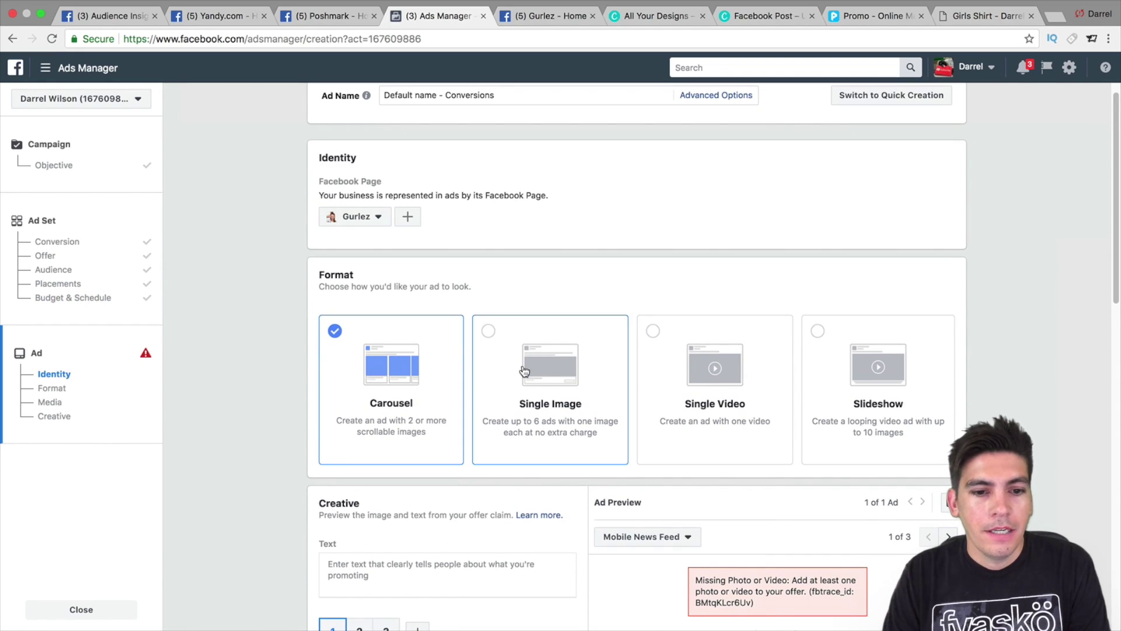
scroll(534, 364, down, 5)
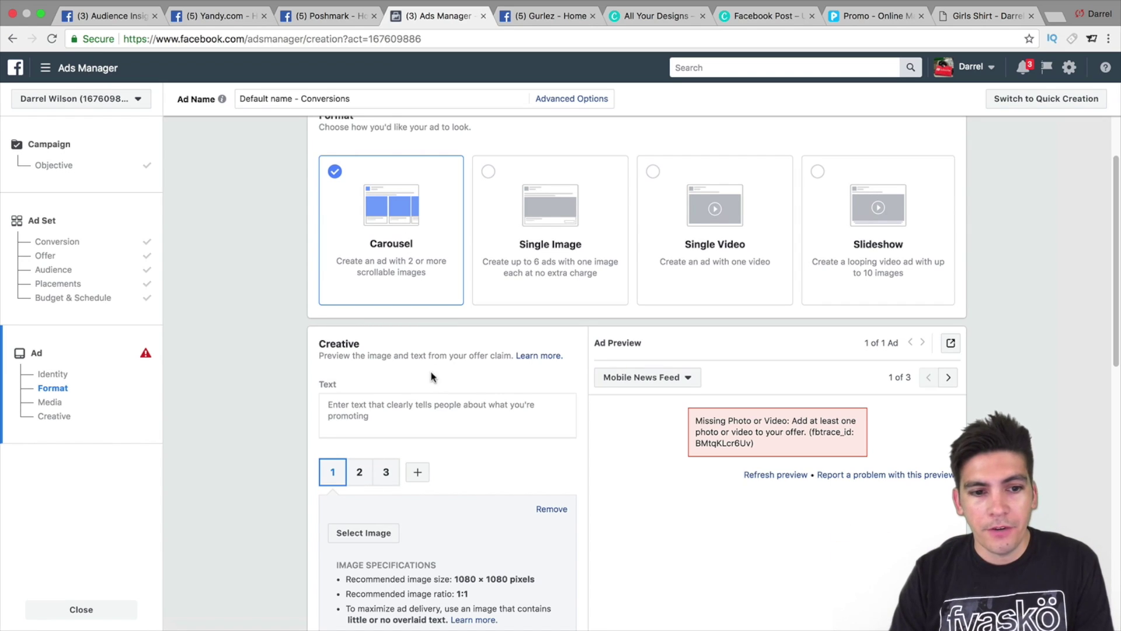
scroll(434, 376, down, 2)
click(373, 479)
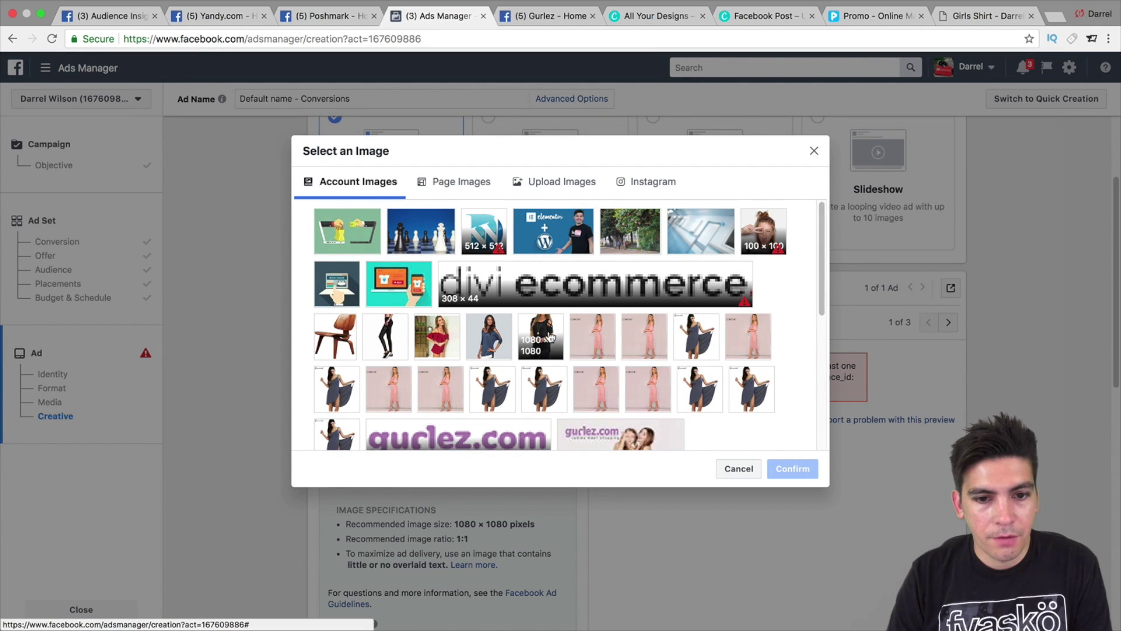
click(487, 338)
click(777, 479)
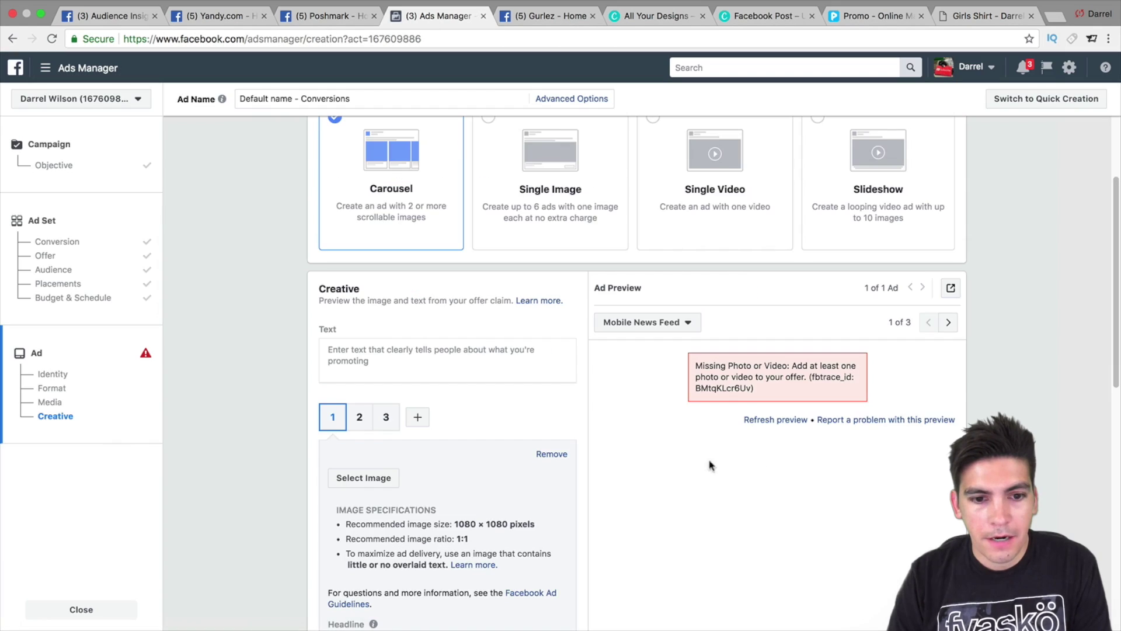
Assign an account image of the woman in the pink dress to the second carousel card
scroll(473, 433, down, 2)
click(363, 352)
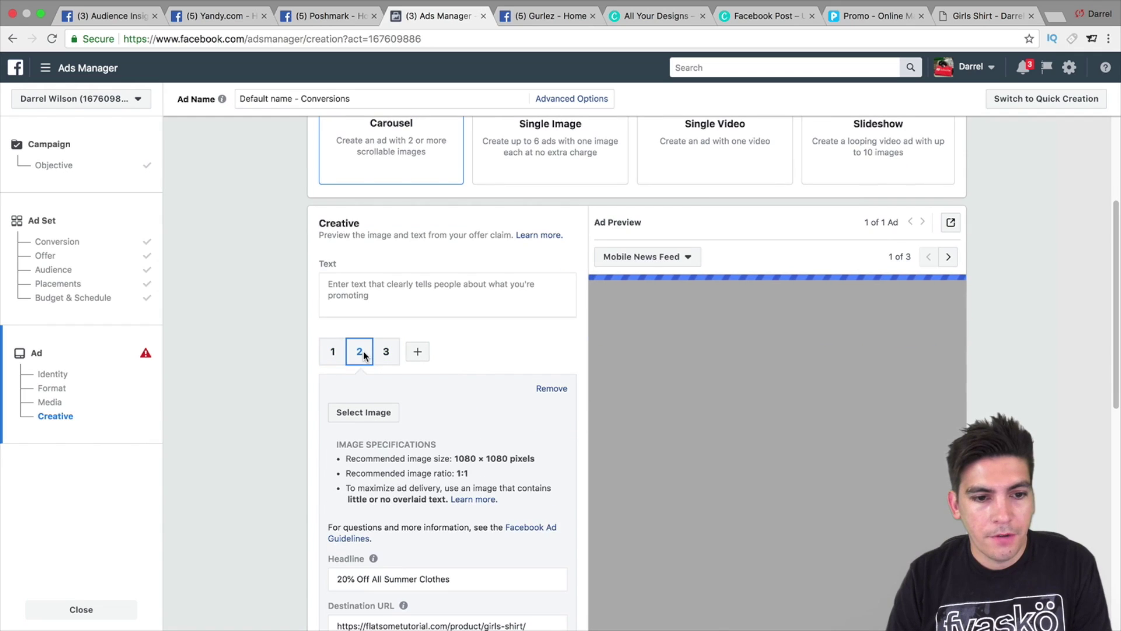
click(331, 352)
click(361, 354)
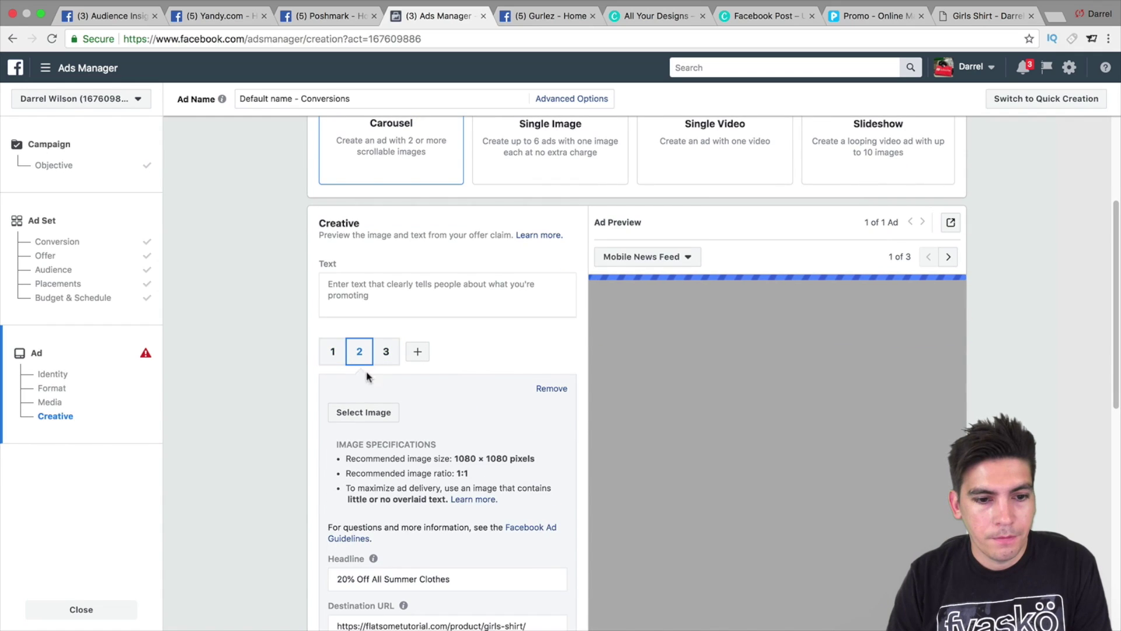
click(365, 412)
click(649, 331)
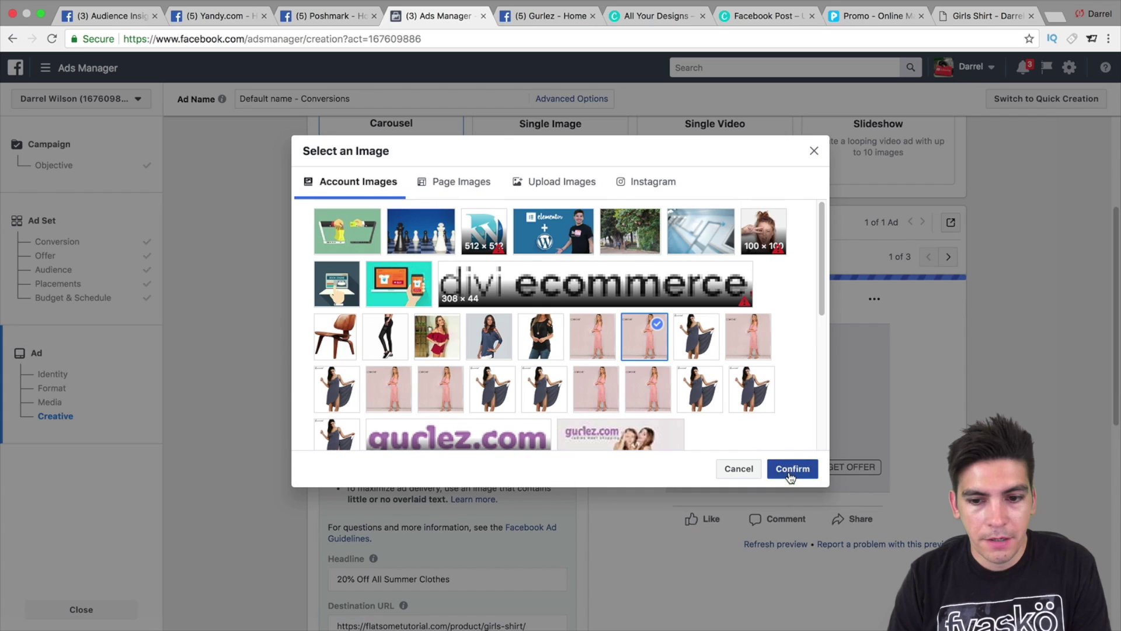
click(793, 469)
Assign the account image of the red off-shoulder outfit, t shirt 3.jpg, to the third carousel card
click(392, 358)
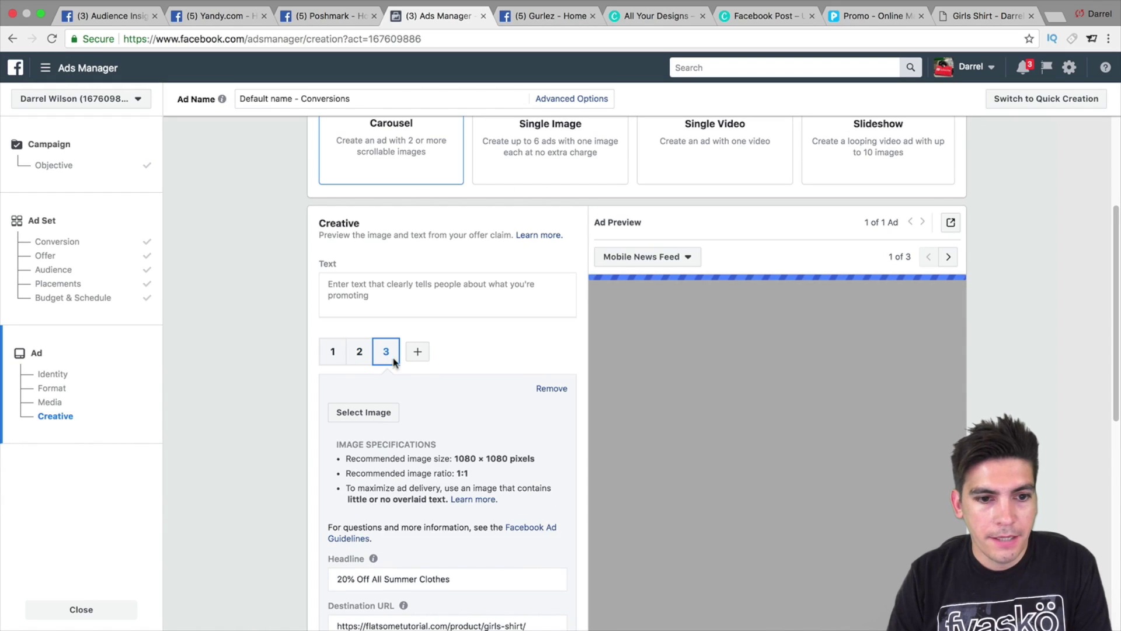
click(371, 413)
scroll(688, 351, down, 2)
click(437, 296)
click(783, 469)
Return to the first carousel card and enter "Get The Hottest Trends For Womens Fasion." as the ad text
scroll(297, 386, down, 2)
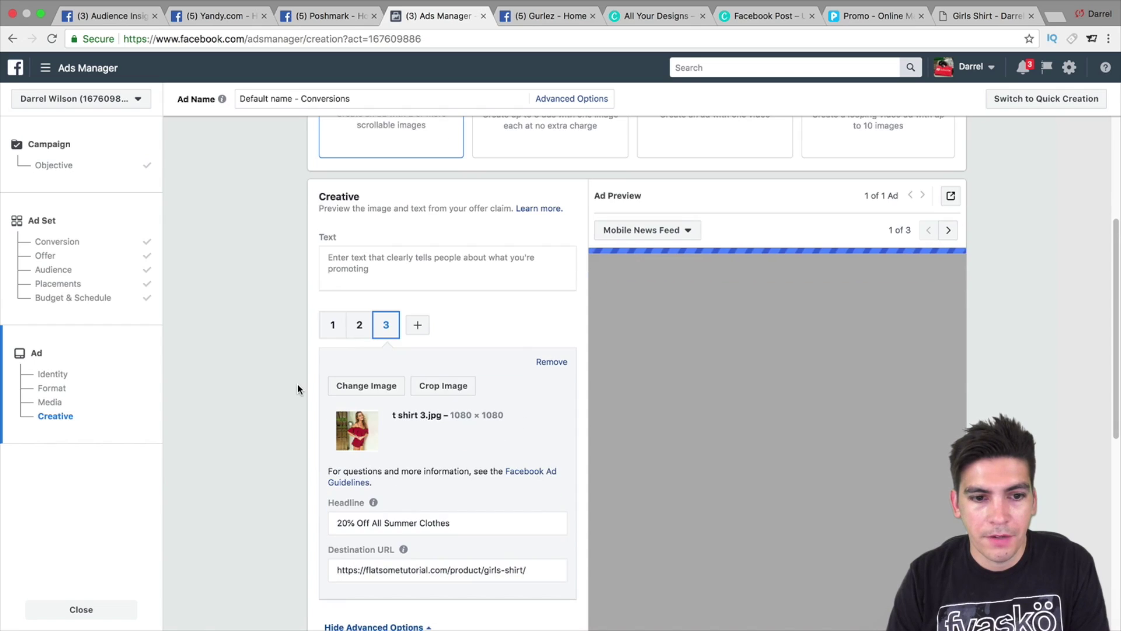
click(322, 285)
click(408, 226)
click(295, 252)
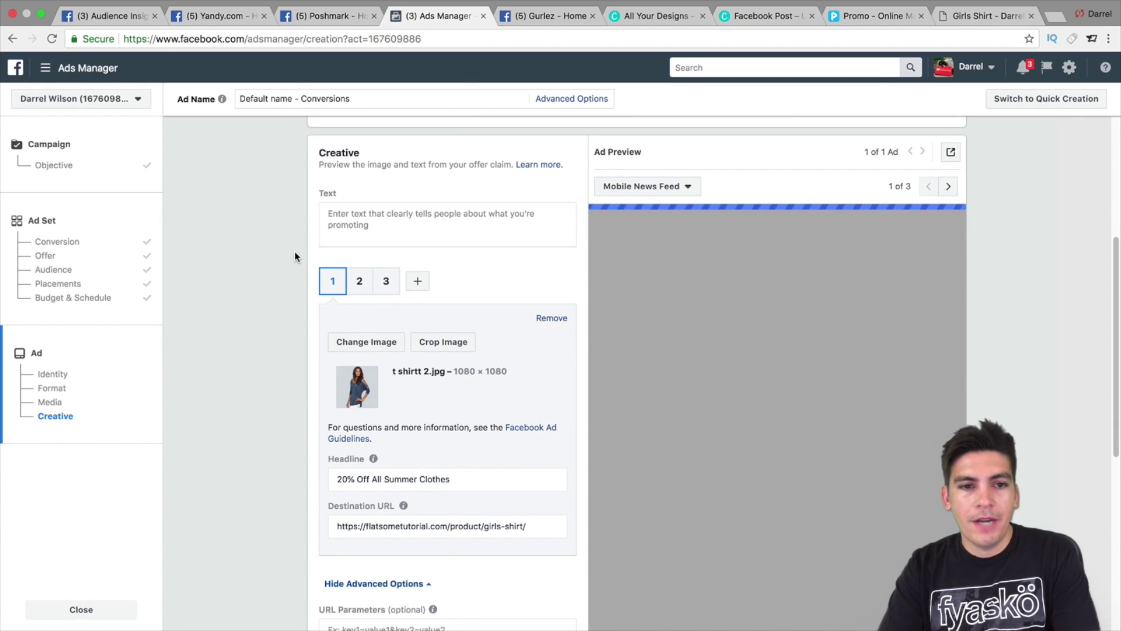
click(378, 214)
text(Ge)
key(BackSpace)
key(BackSpace)
text(Get The)
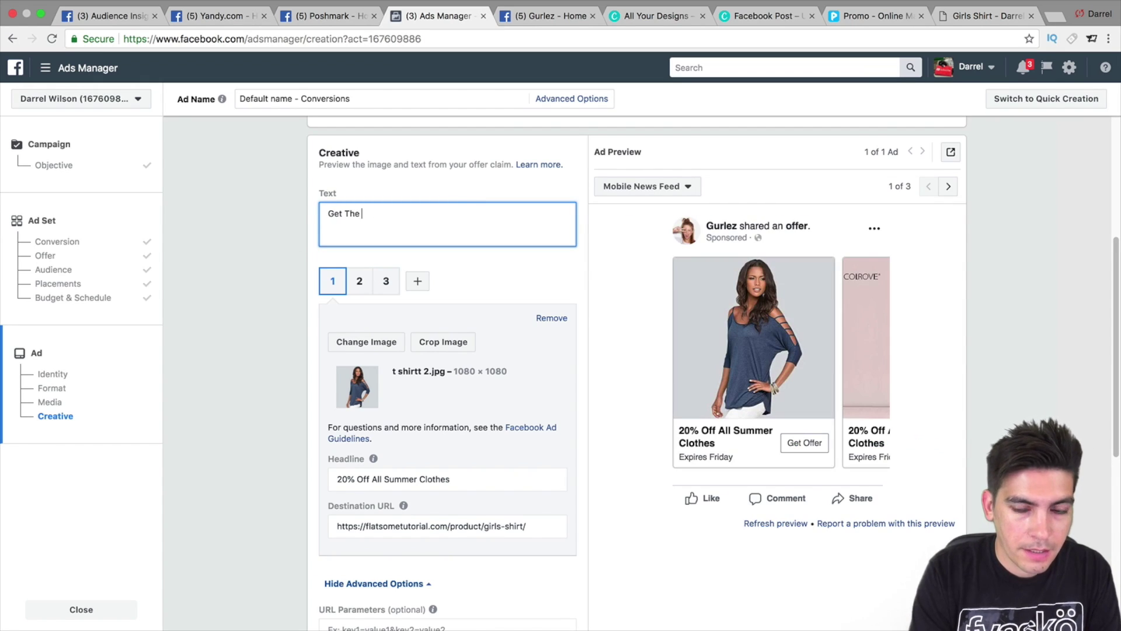
text( Hottest )
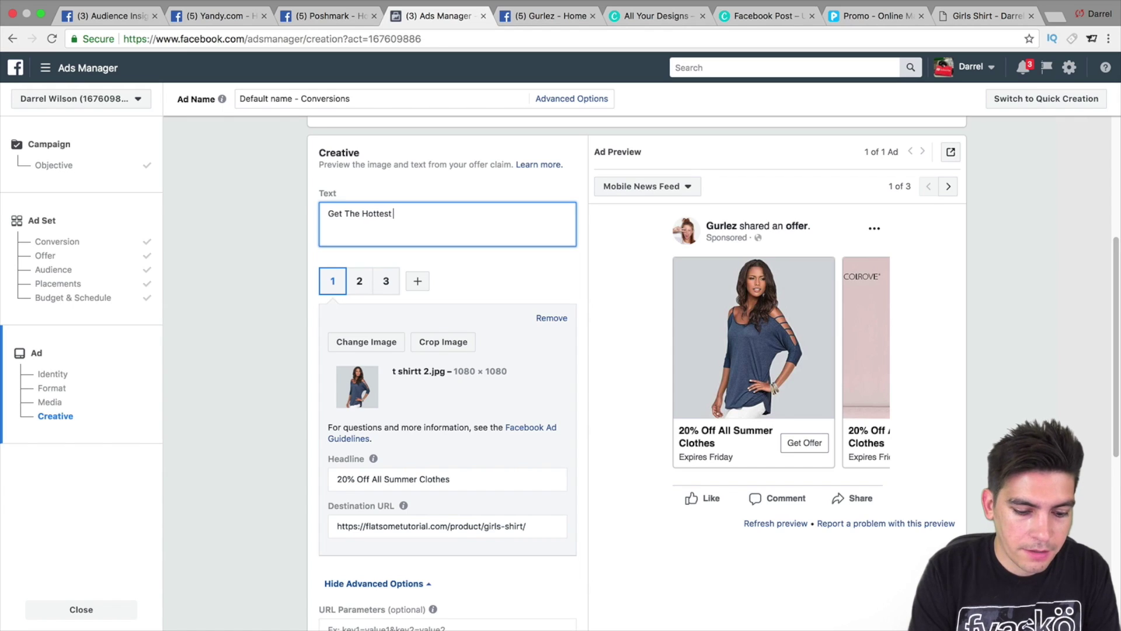
text(Trends For Womens Fasion)
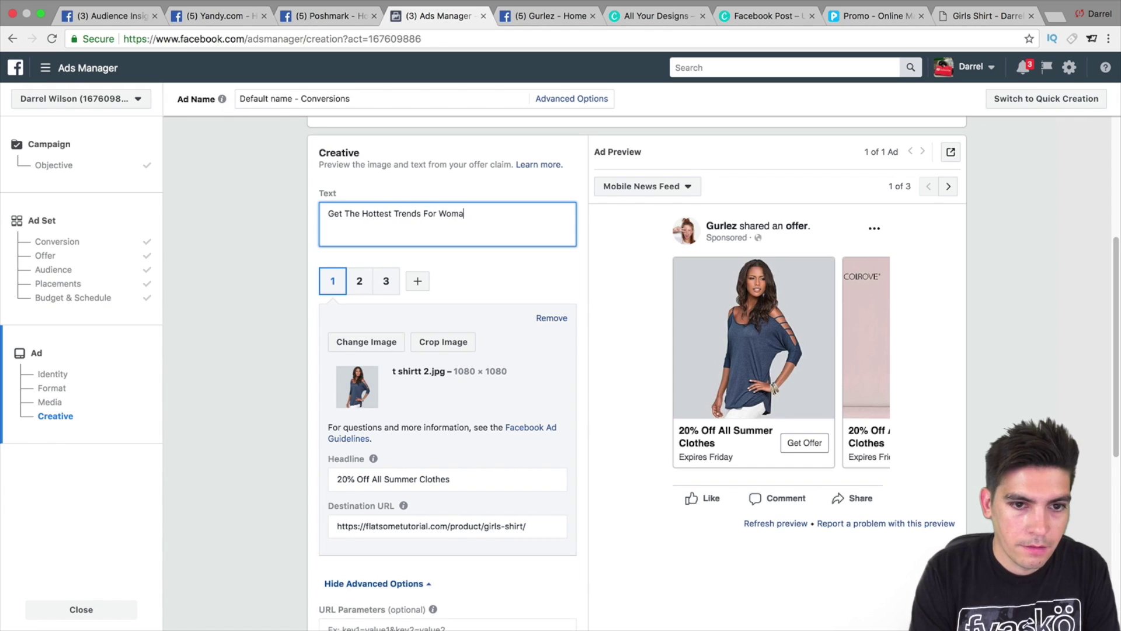
text(. Get)
key(BackSpace)
key(BackSpace)
key(BackSpace)
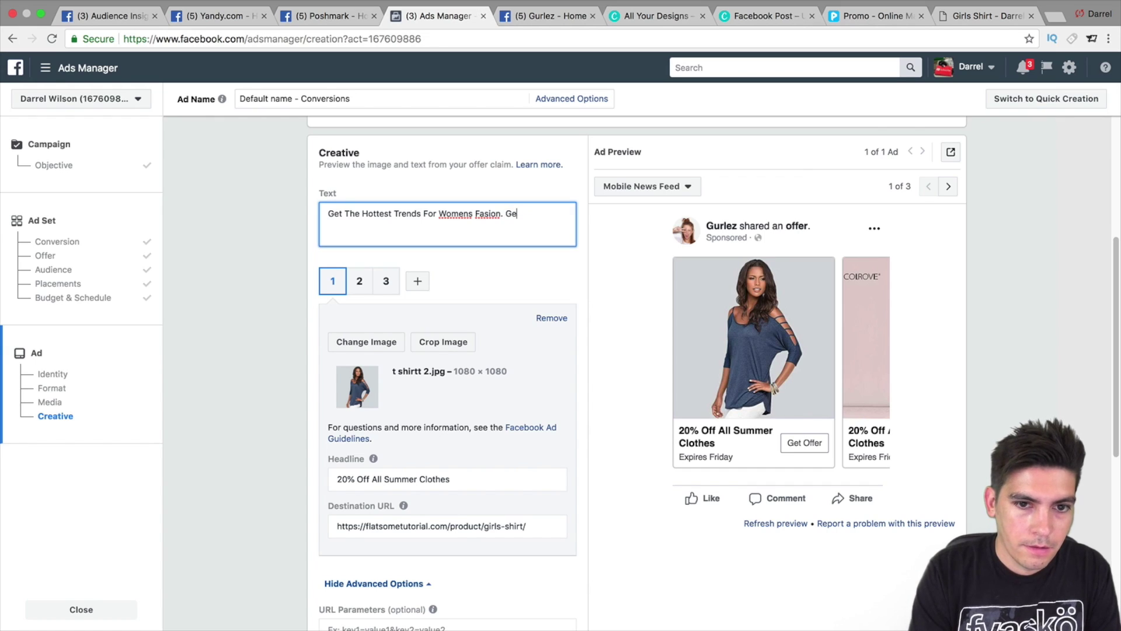
text(#T)
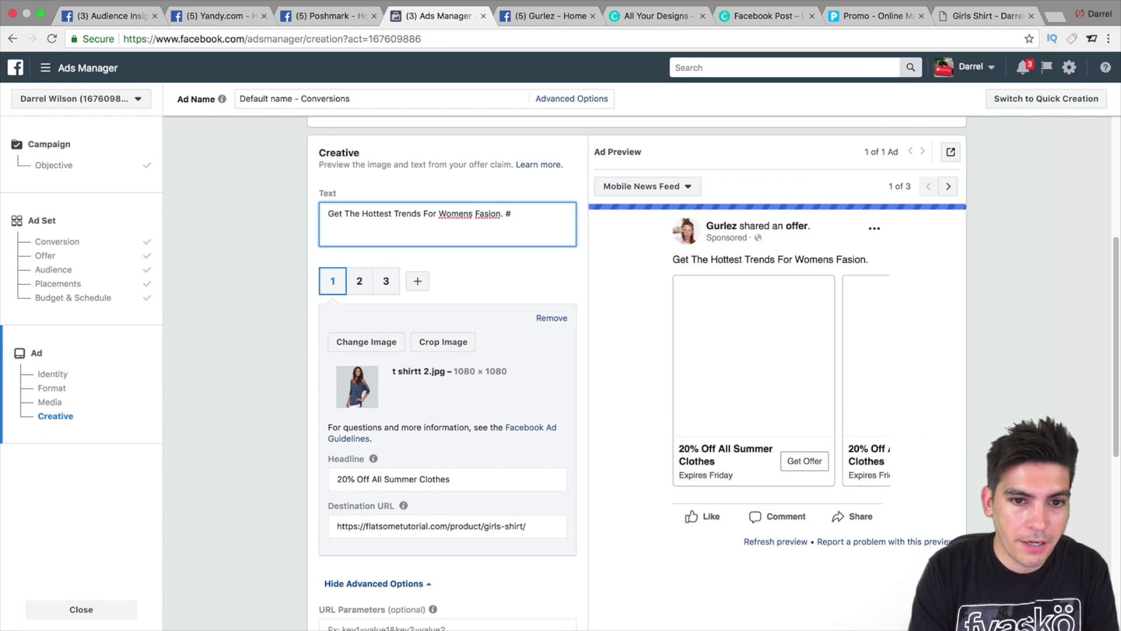
key(BackSpace)
key(BackSpace)
key(BackSpace)
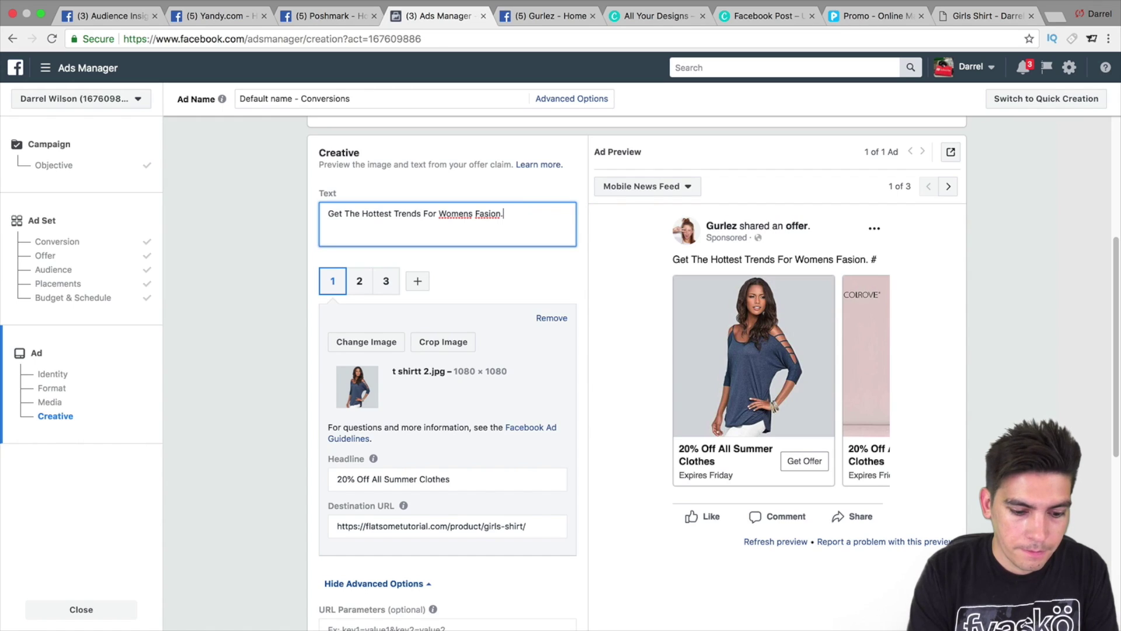
Append "Tag A Friend who needs this! #womens #clothing" to the ad text
text(T)
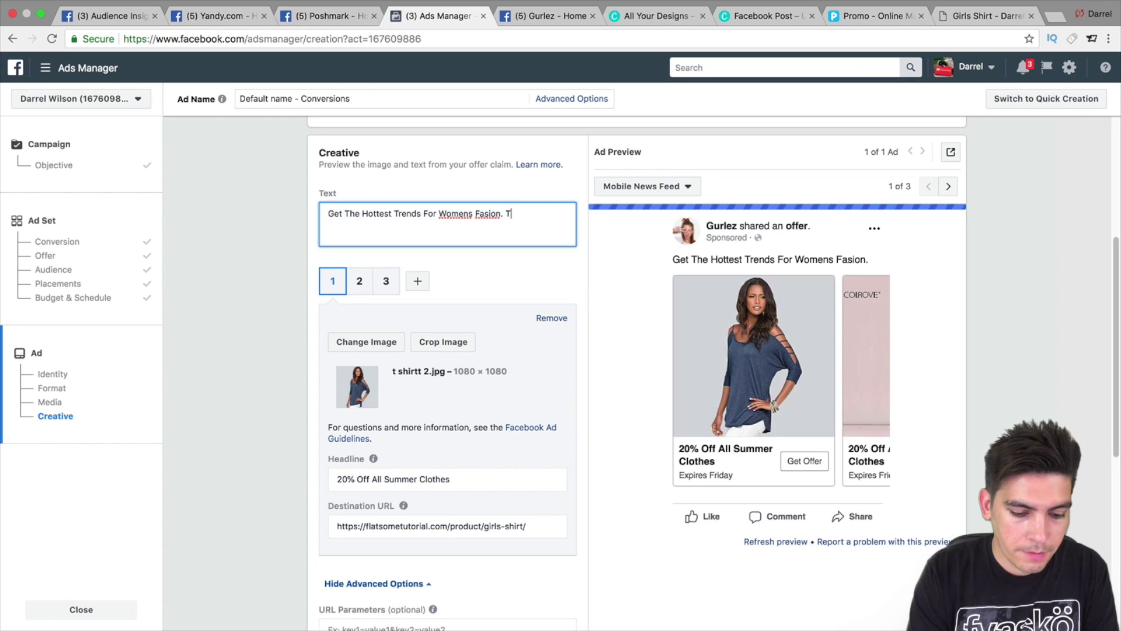
text(ag A Firen)
key(BackSpace)
key(BackSpace)
key(BackSpace)
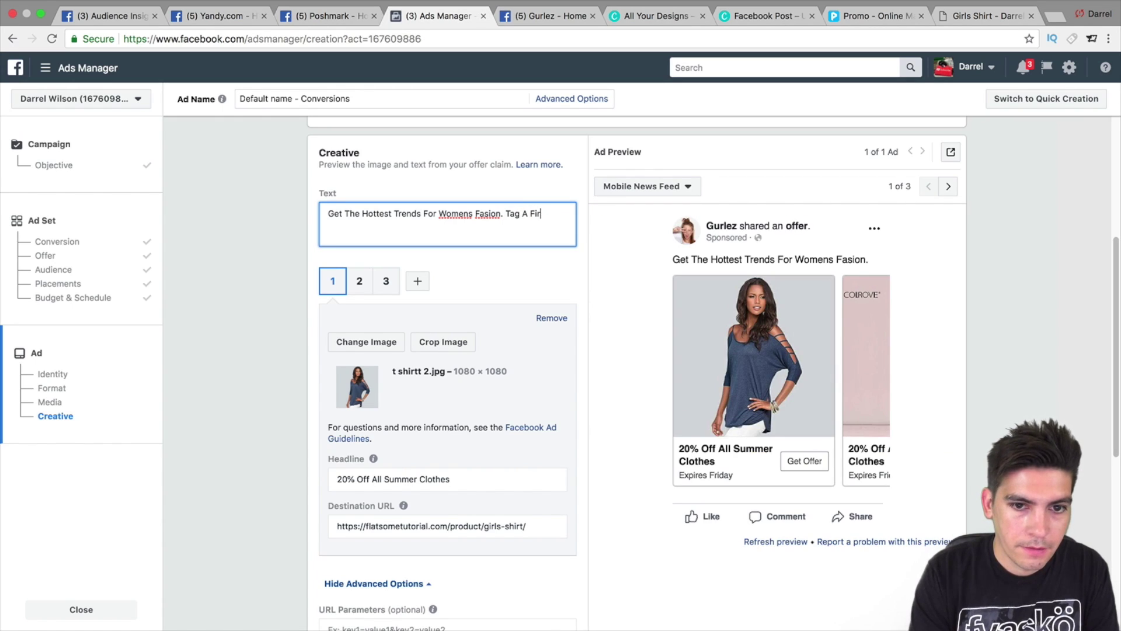
text(riend who )
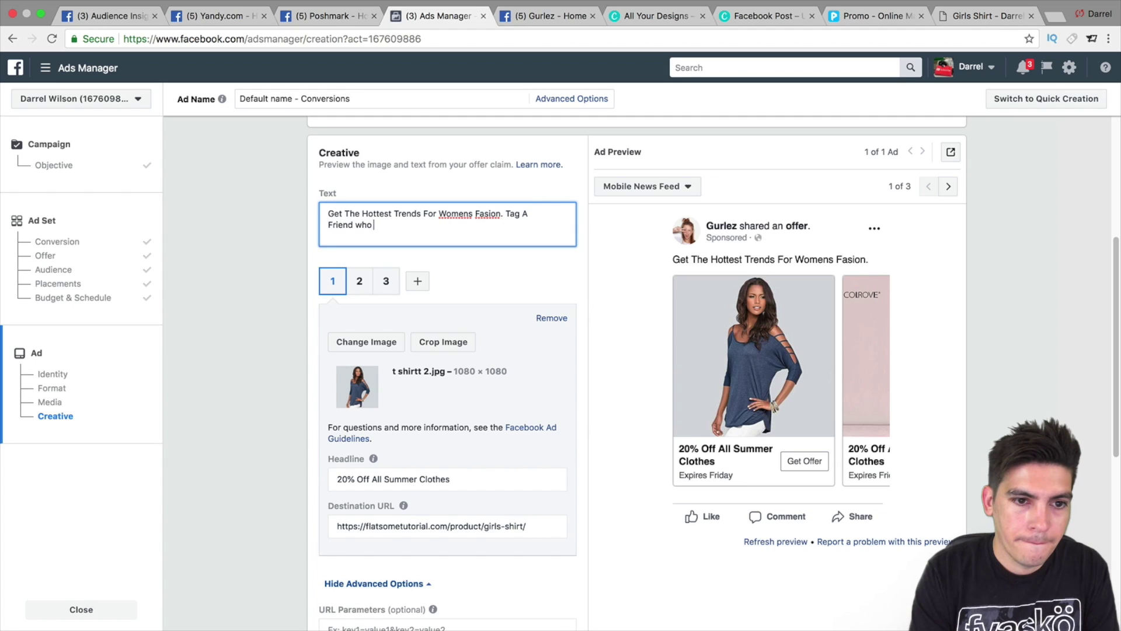
text(needs this! #)
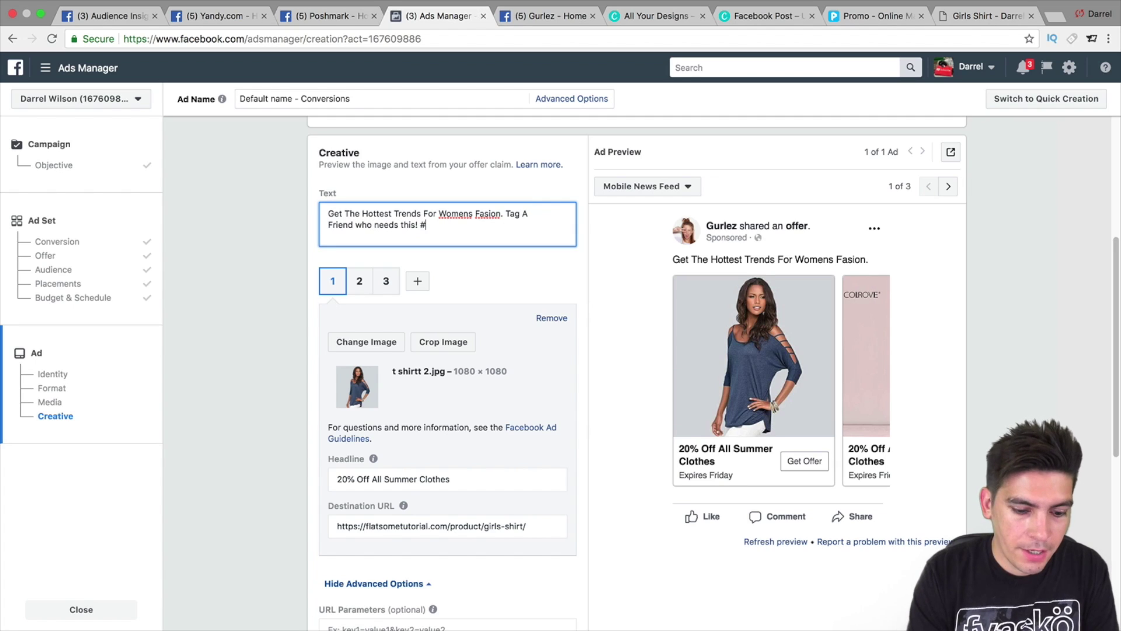
text(womens #)
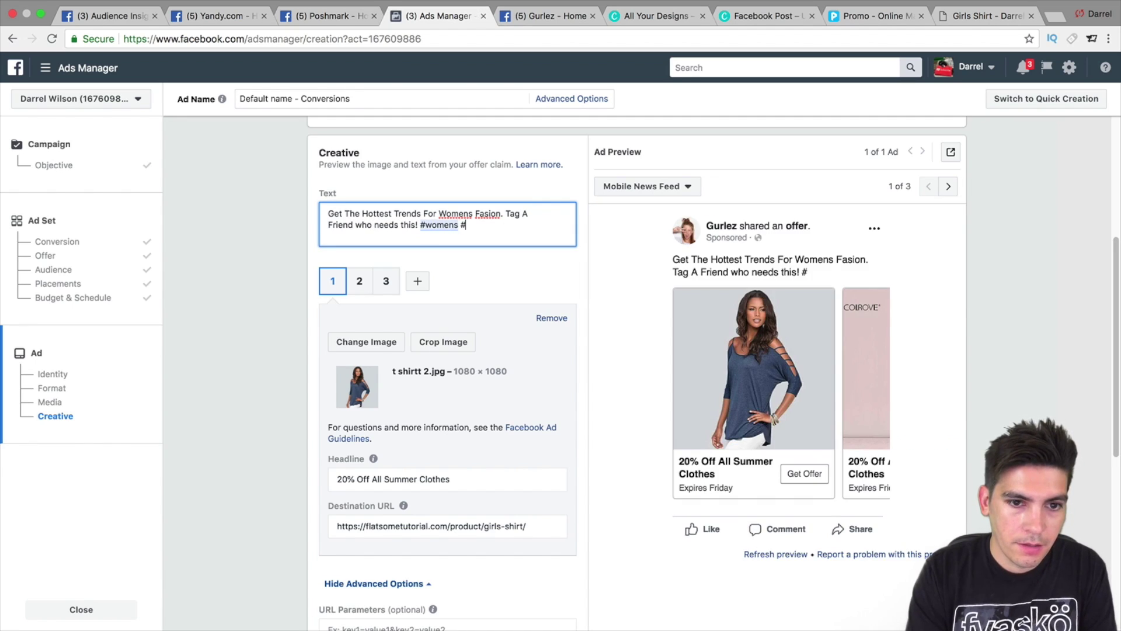
text(cloth)
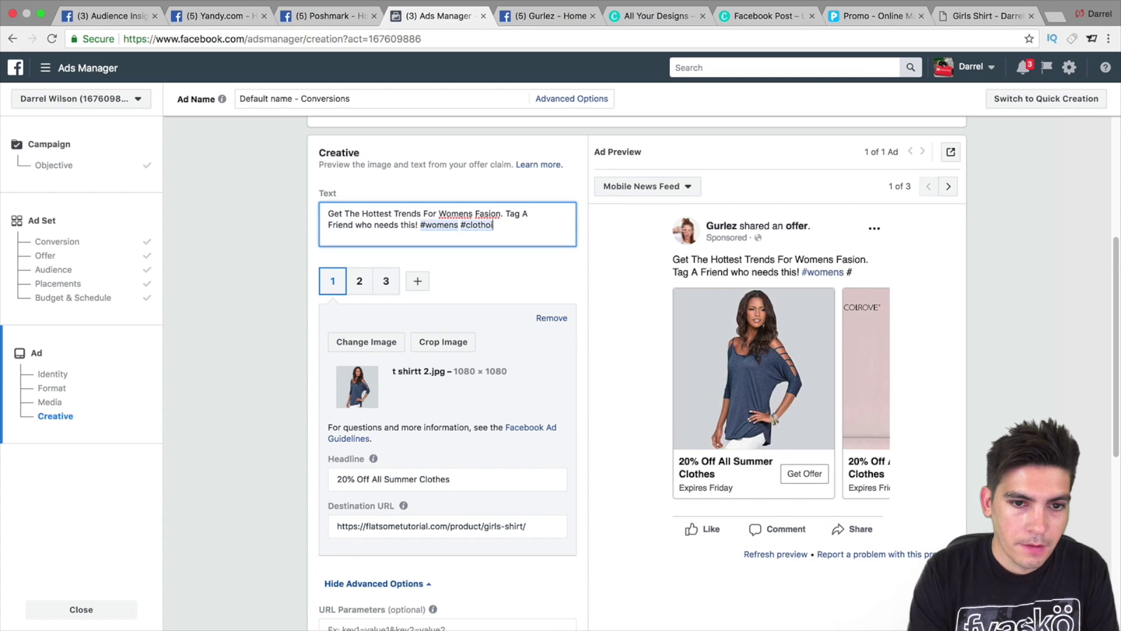
text(ing)
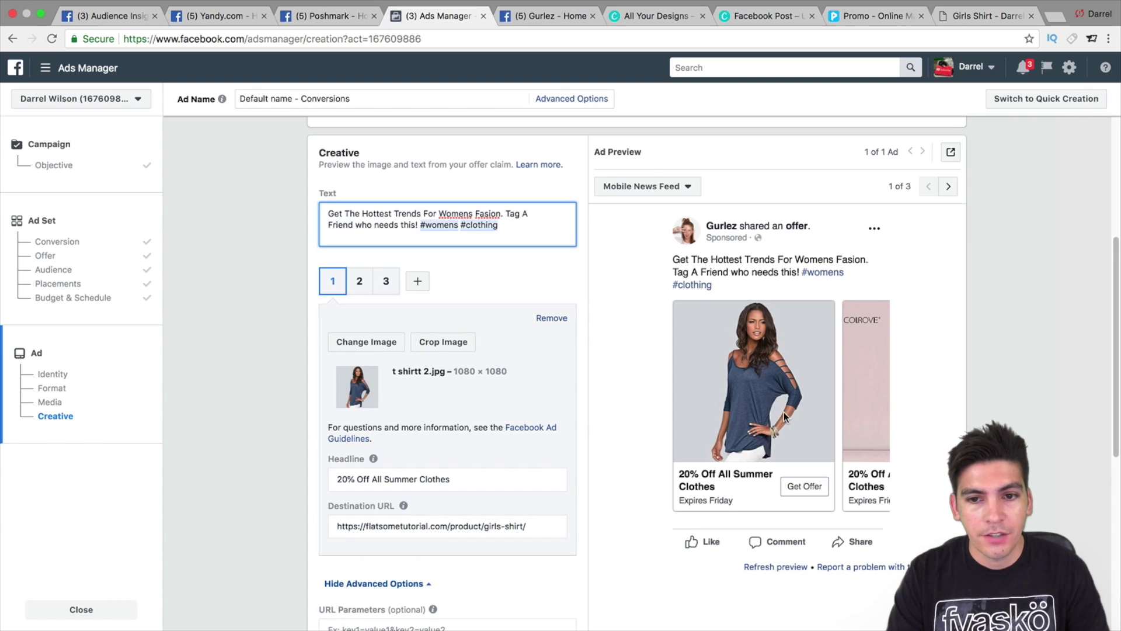
Insert "2 DAY SALE ONLY!" before the hashtags in the ad text and move the hashtags onto their own line
click(416, 225)
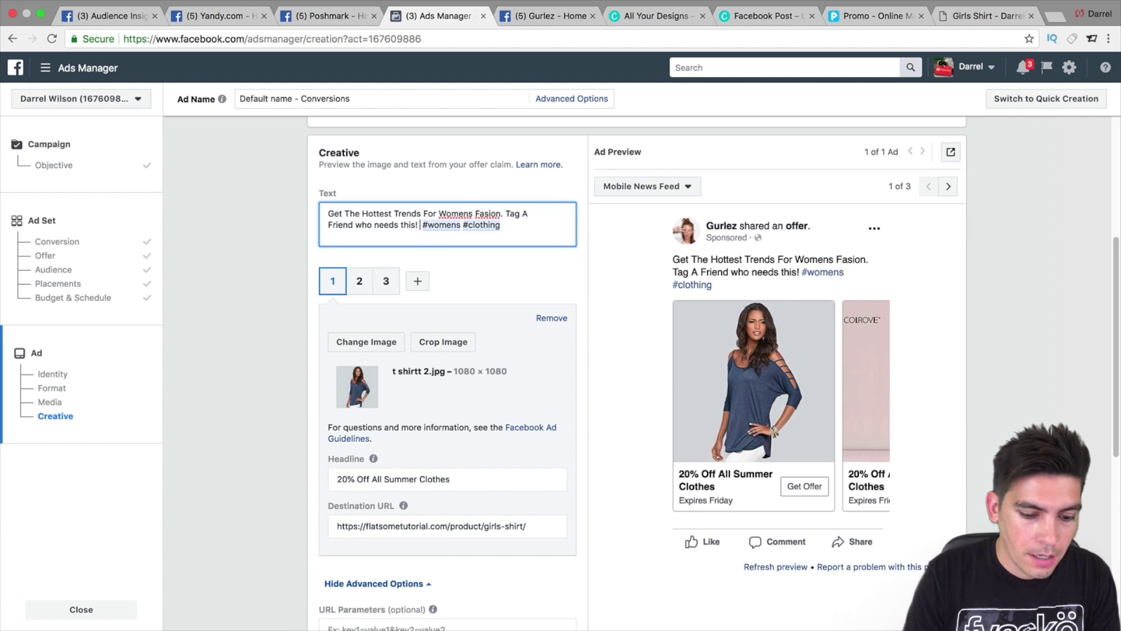
text(2 DAY SALE ON)
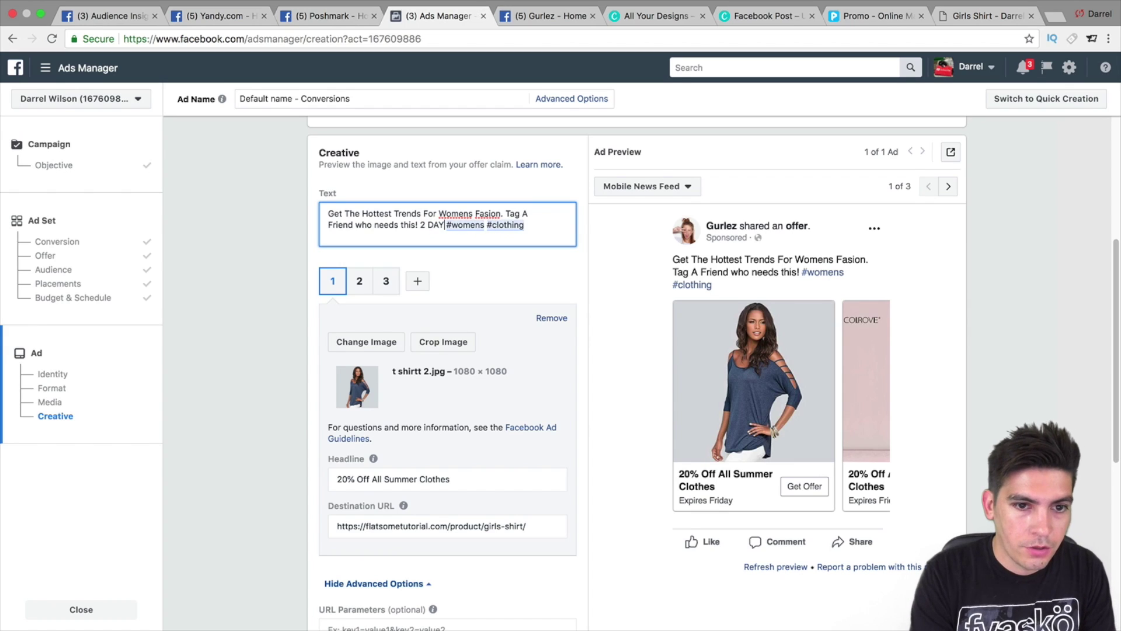
text(LY!)
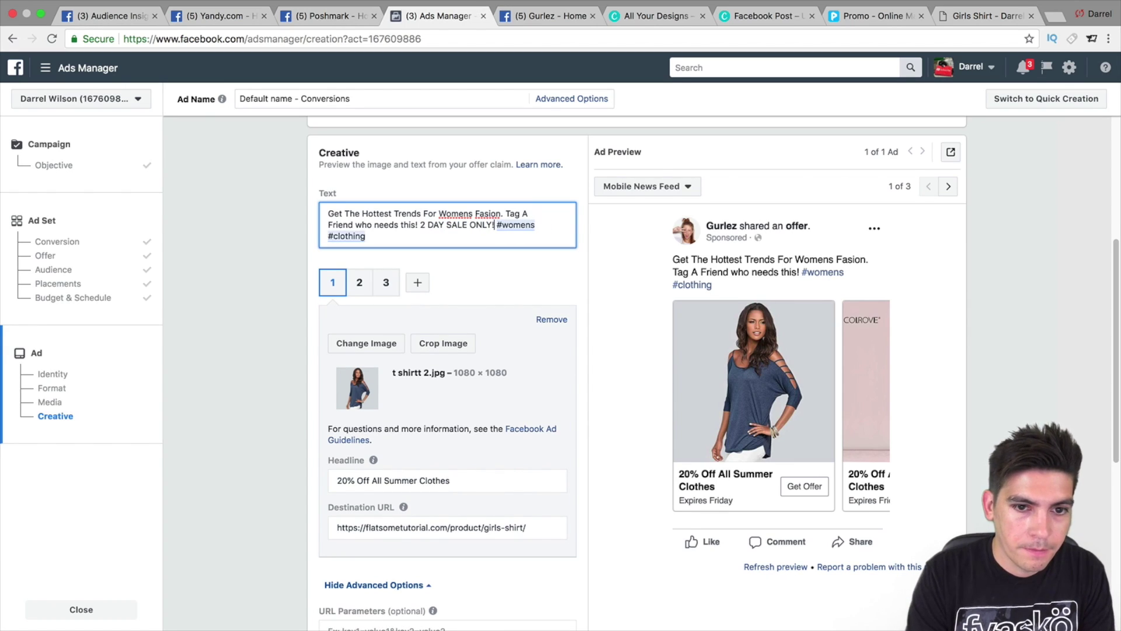
key(Return)
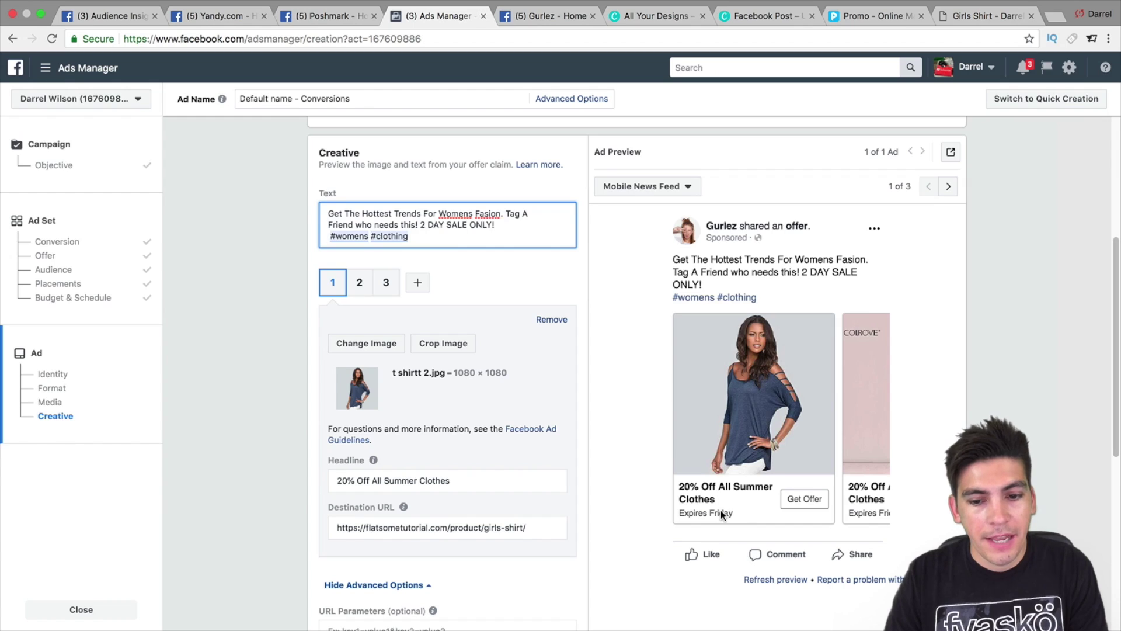
scroll(555, 493, down, 1)
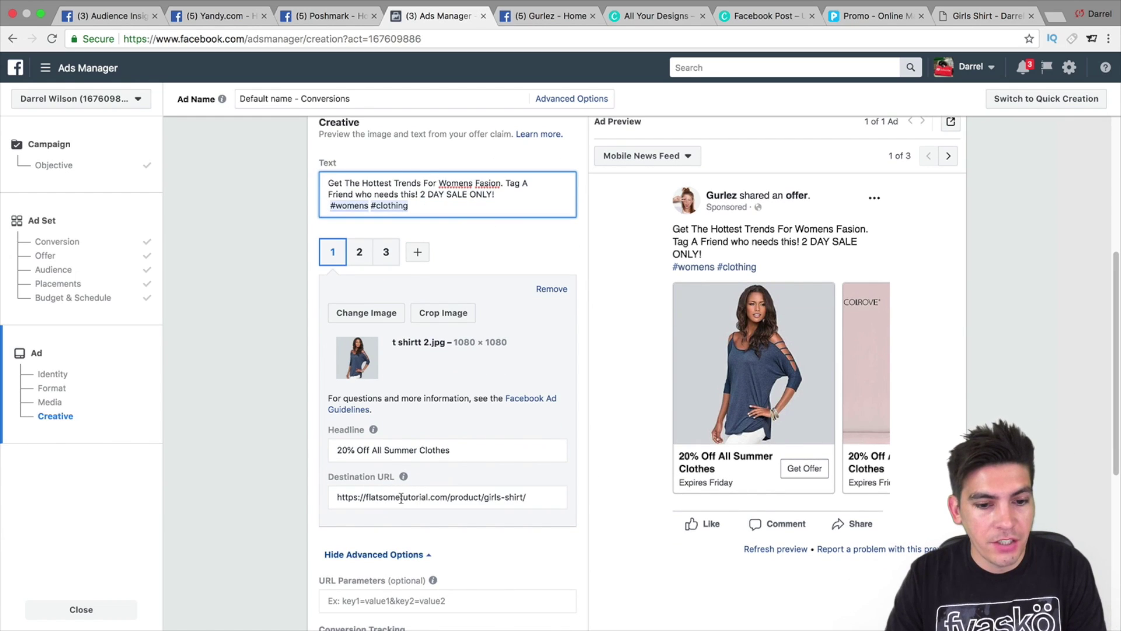
double_click(401, 497)
drag(987, 16, 543, 17)
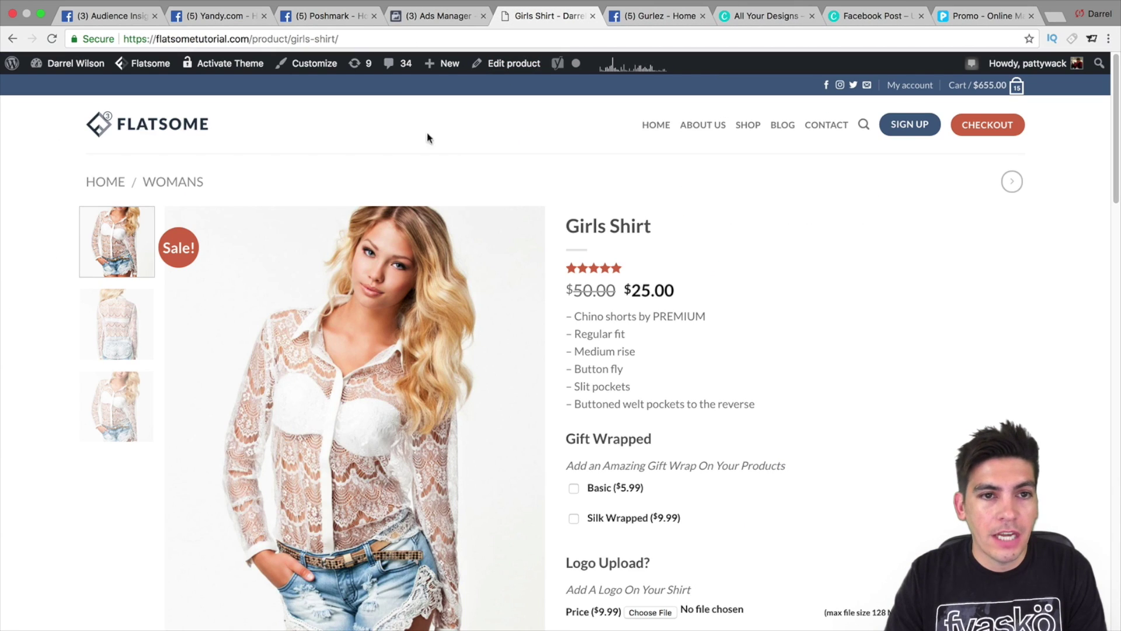
click(329, 39)
right_click(329, 39)
click(350, 60)
click(432, 16)
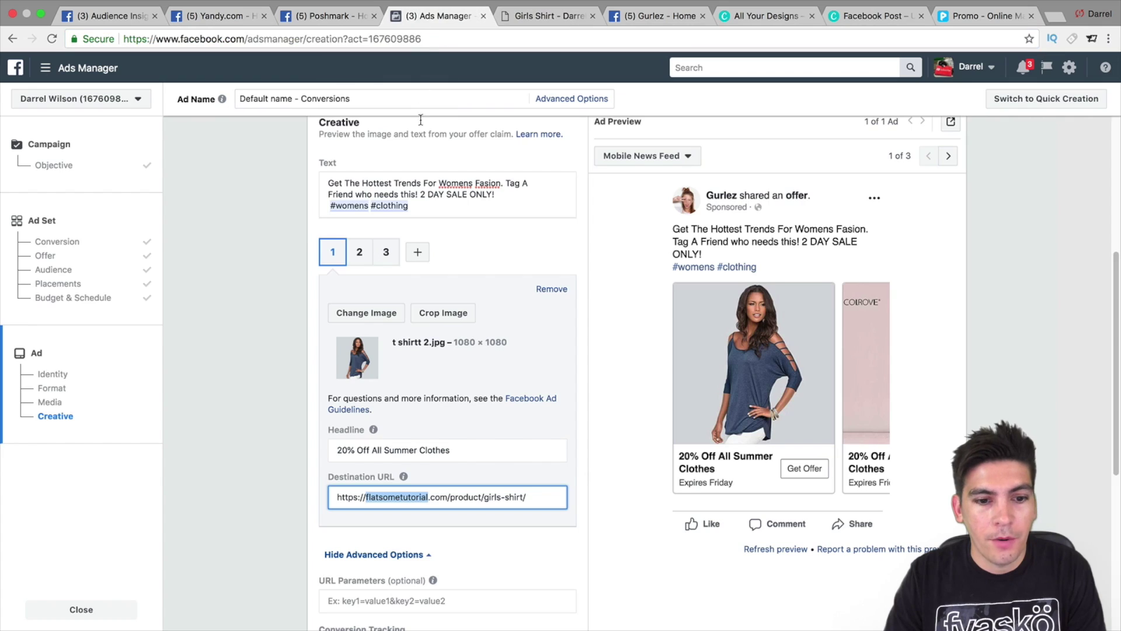
right_click(386, 495)
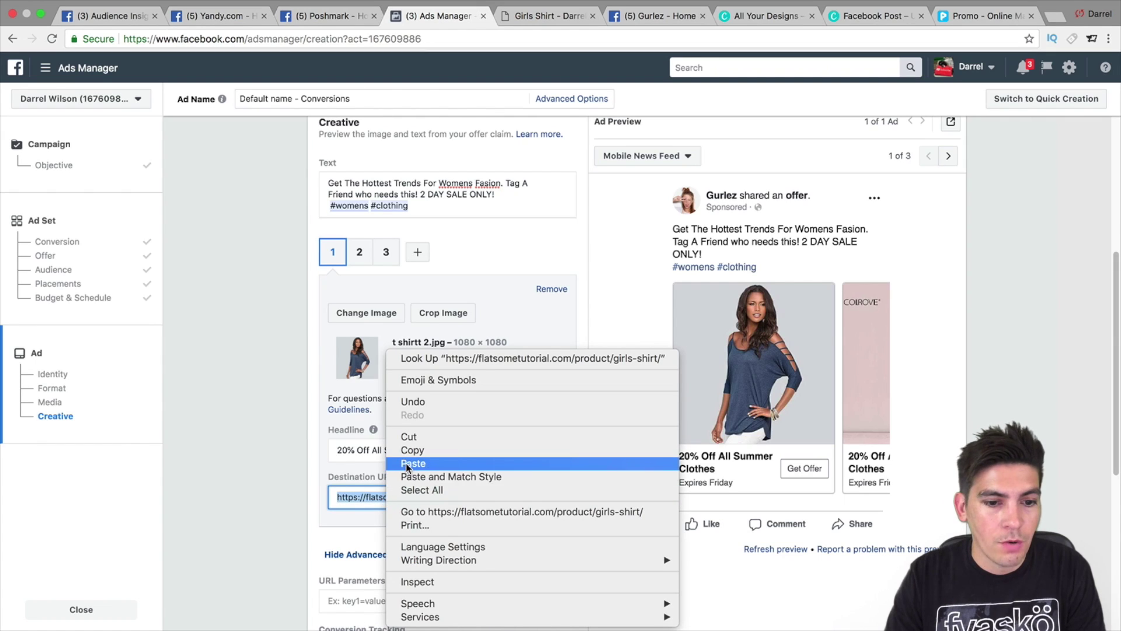
click(385, 461)
Examine the conversion tracking settings and the three carousel cards in the Desktop News Feed ad preview
scroll(275, 473, down, 3)
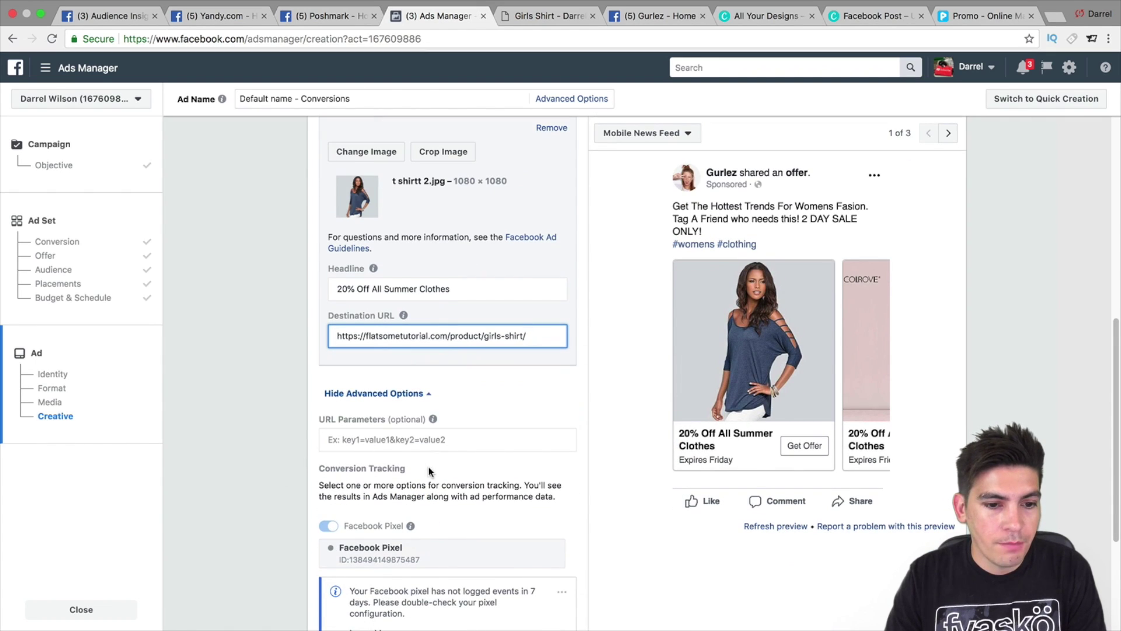
scroll(386, 432, down, 2)
scroll(385, 431, down, 2)
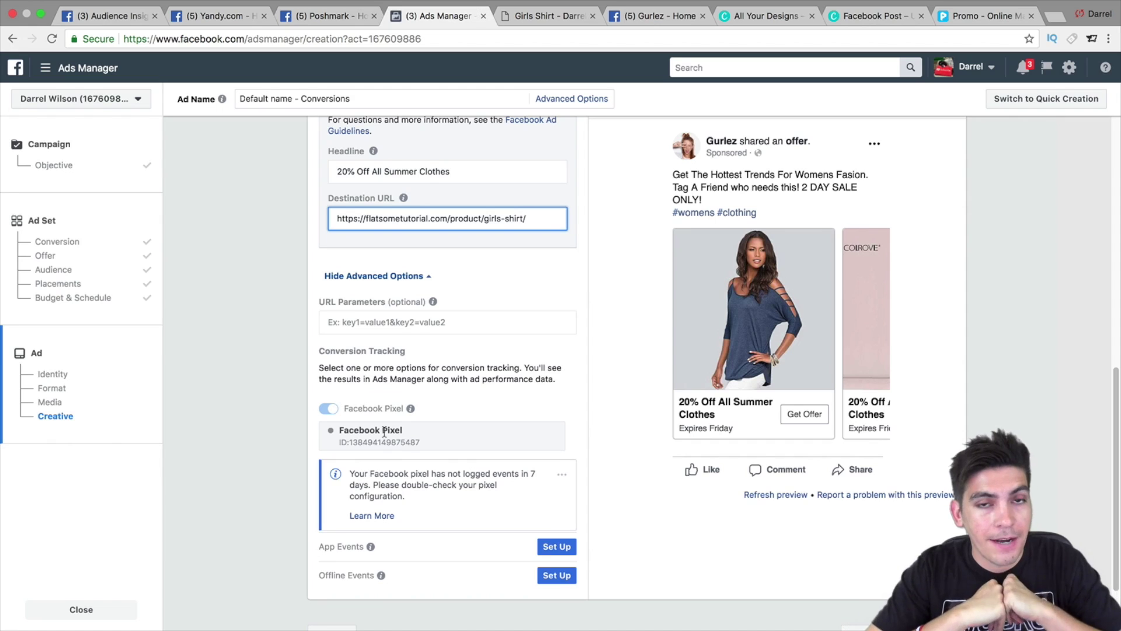
scroll(388, 434, down, 3)
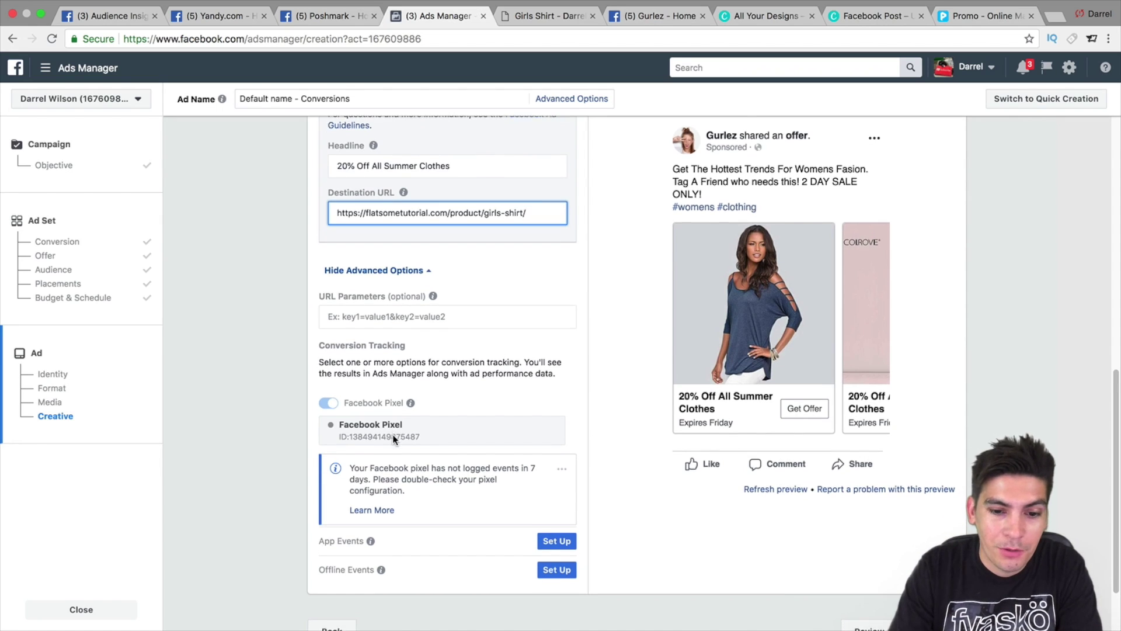
scroll(410, 463, up, 10)
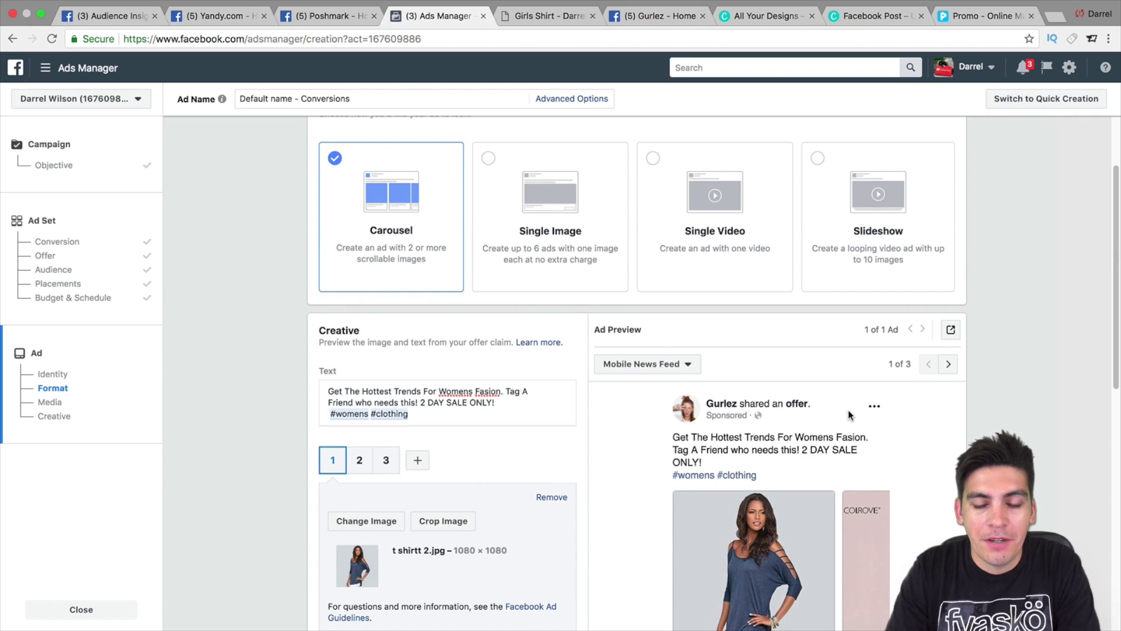
scroll(846, 409, down, 1)
click(944, 341)
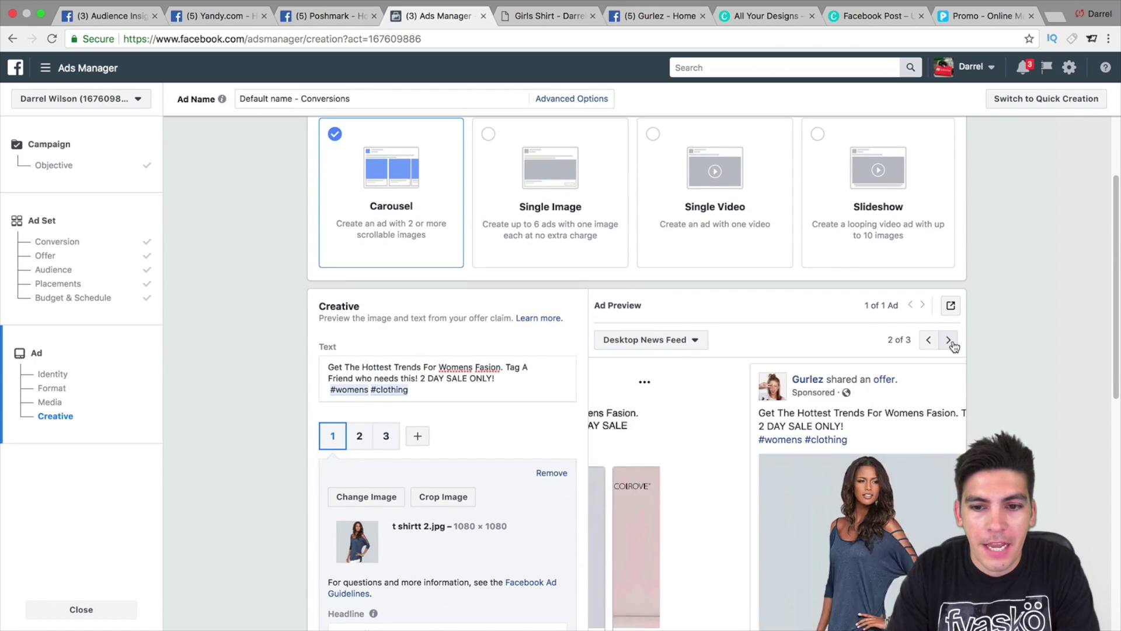
scroll(906, 400, down, 2)
scroll(906, 401, down, 2)
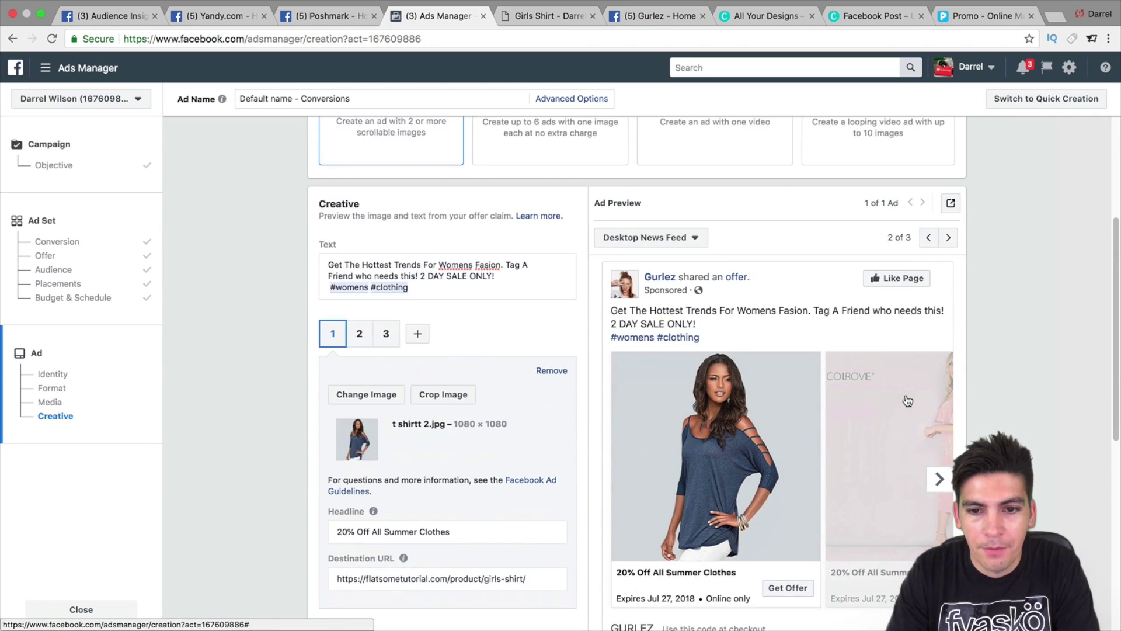
click(940, 482)
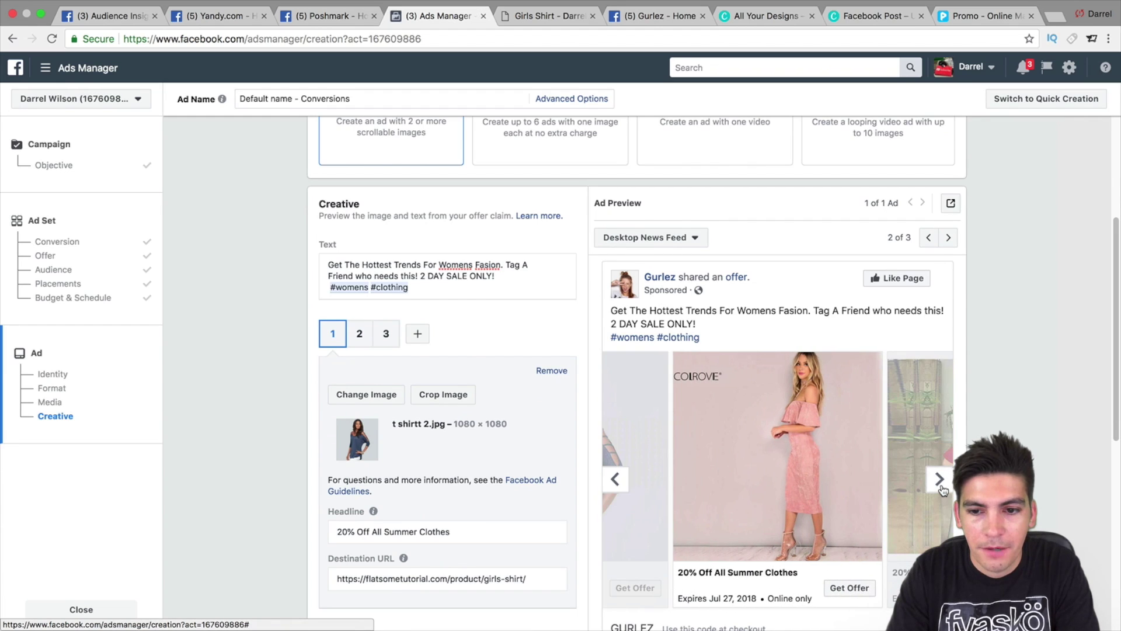
click(939, 481)
scroll(938, 479, down, 1)
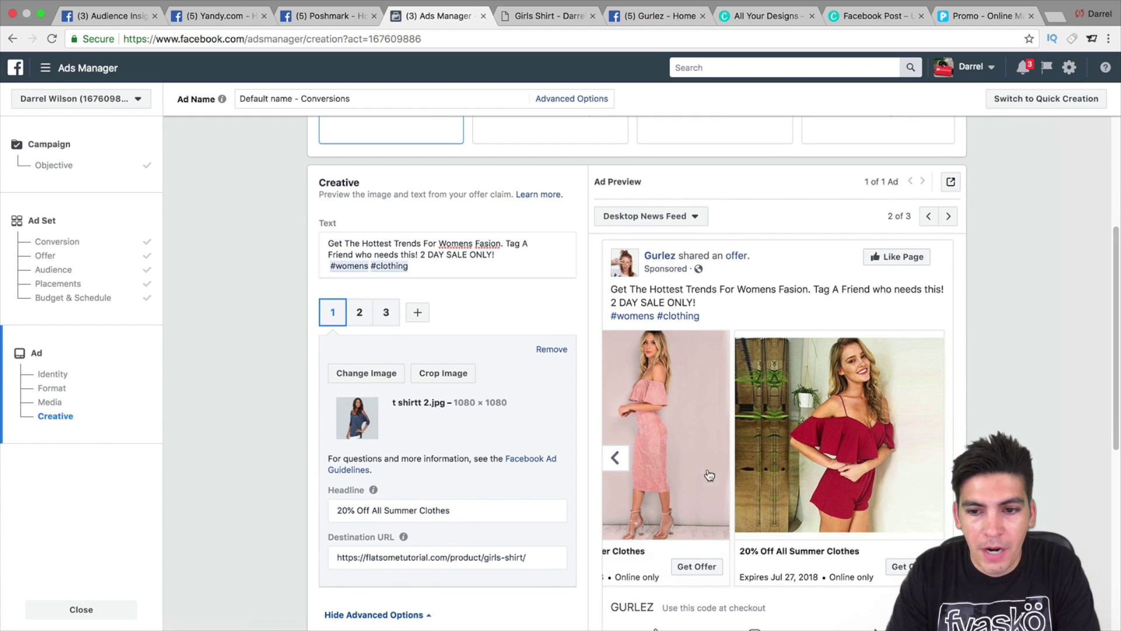
click(619, 460)
click(621, 462)
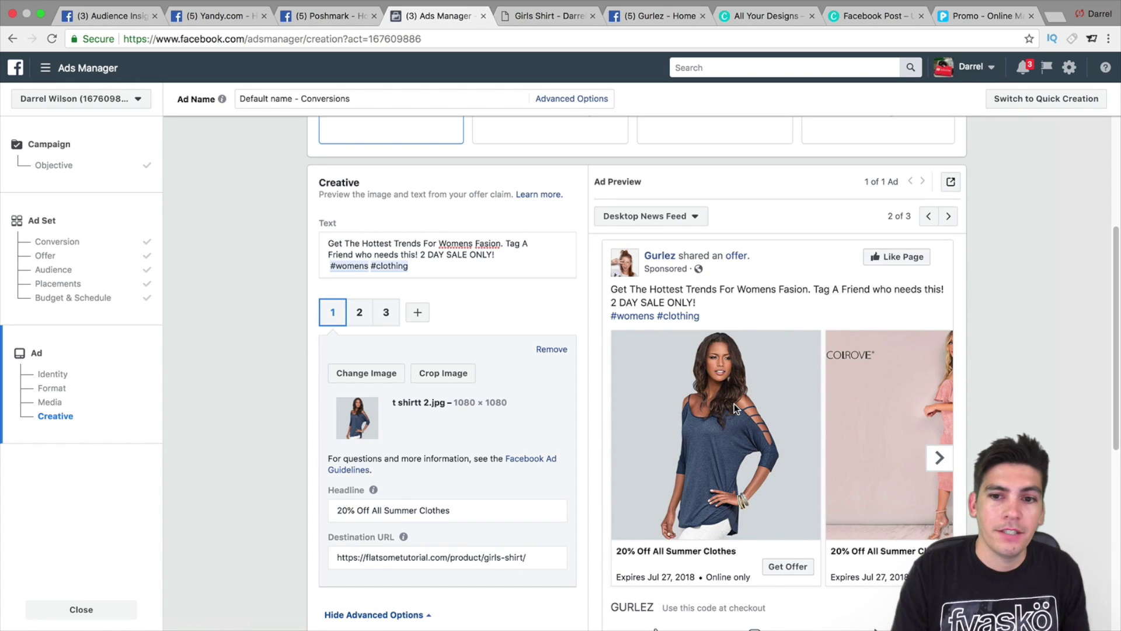
Browse through the desktop carousel preview once more and view the Marketplace version of the ad
scroll(730, 316, down, 2)
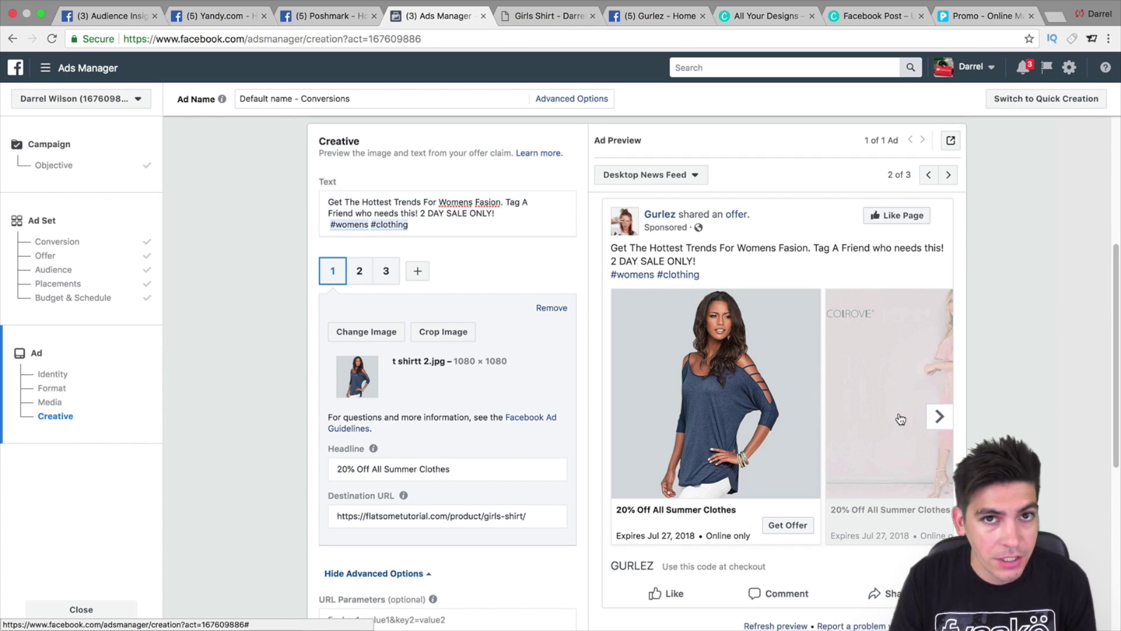
click(940, 417)
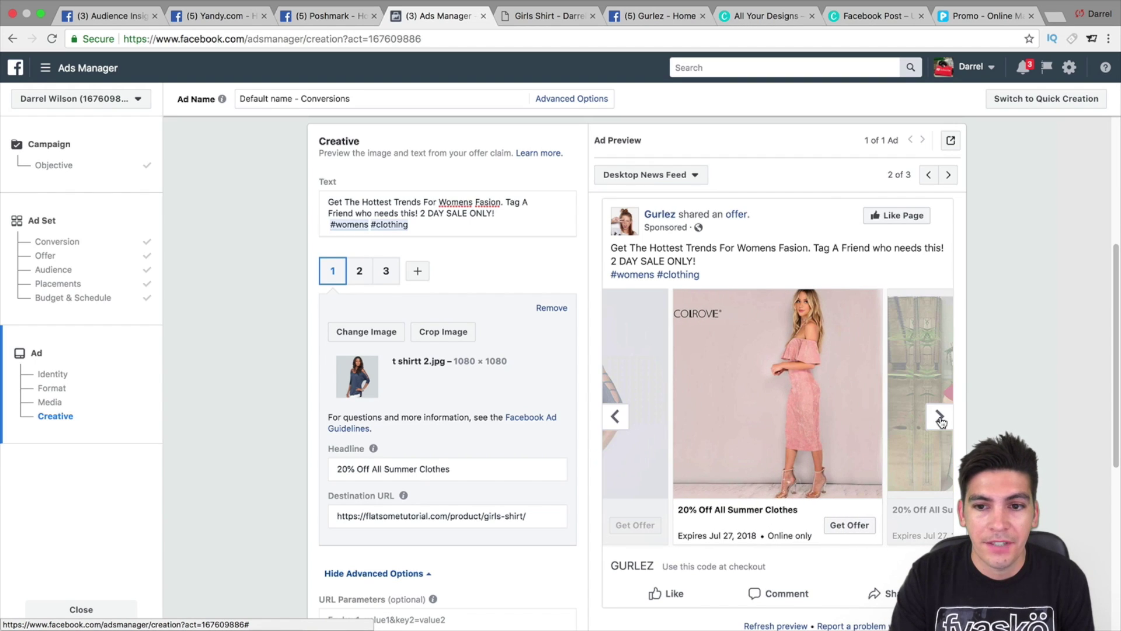
click(940, 417)
click(949, 174)
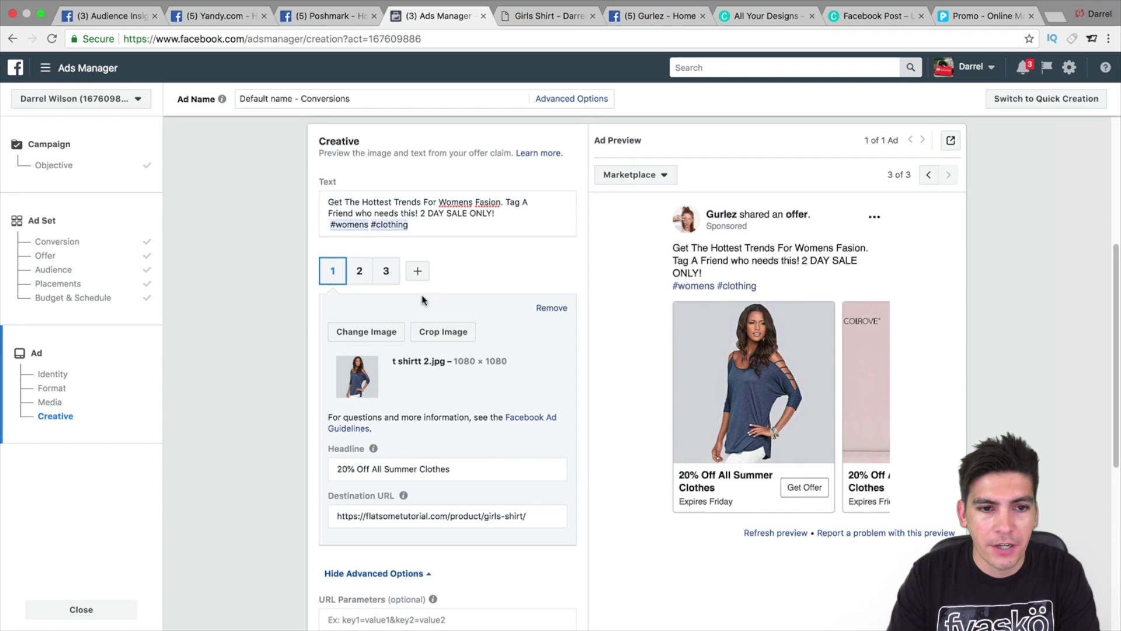
Recheck the ad's format, creative and tracking settings, and submit the Conversions campaign for publishing
scroll(591, 350, up, 5)
scroll(643, 430, up, 2)
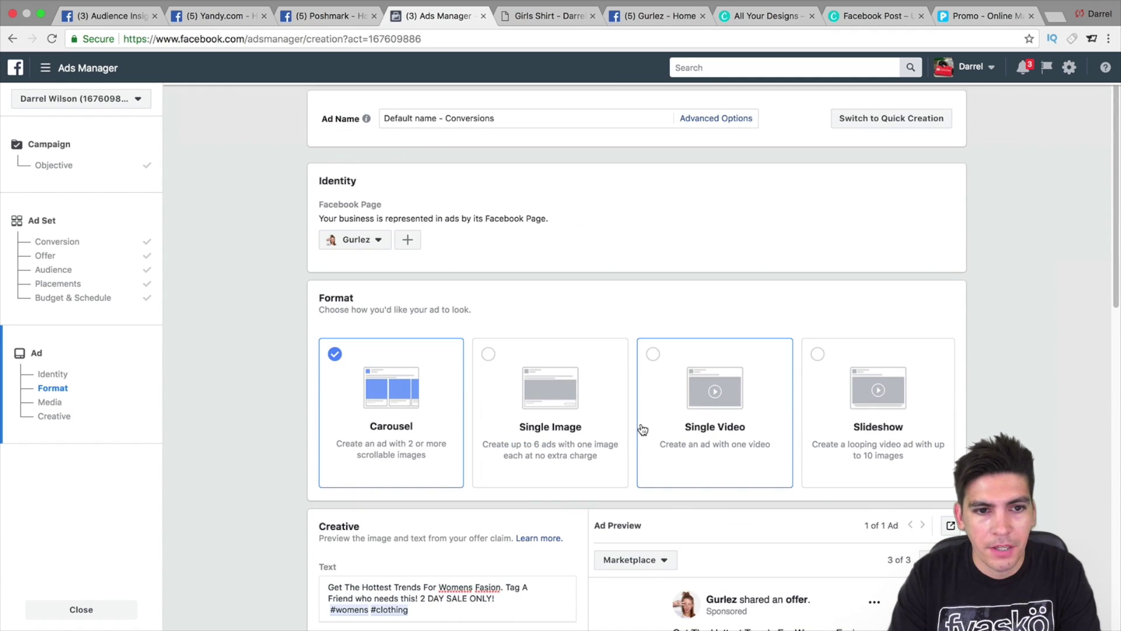
scroll(608, 324, down, 4)
scroll(636, 315, down, 15)
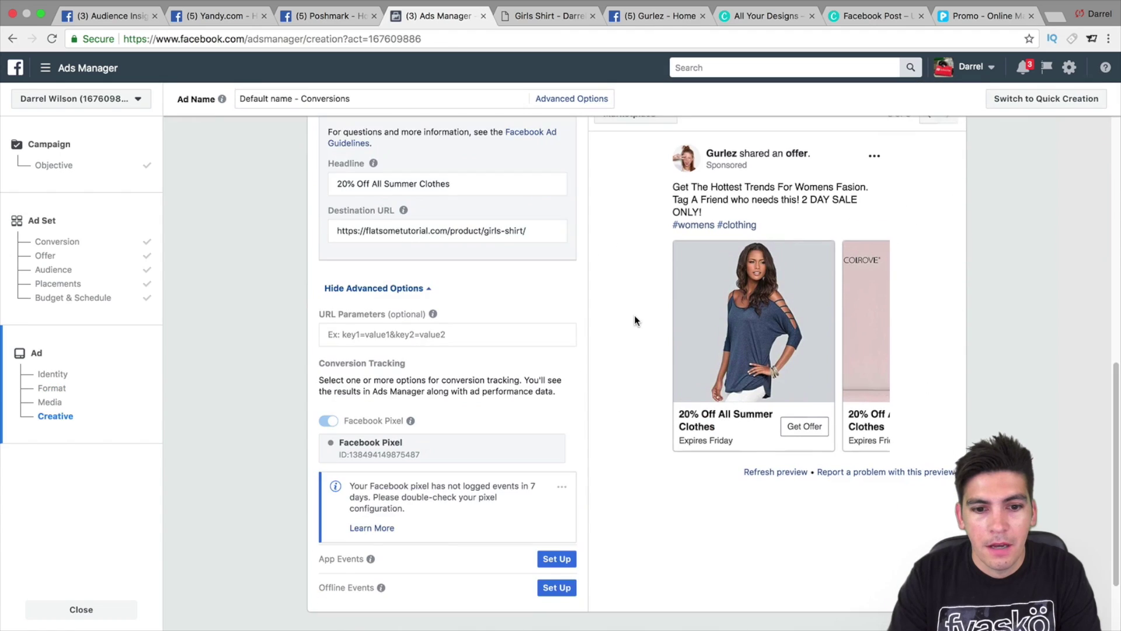
click(931, 546)
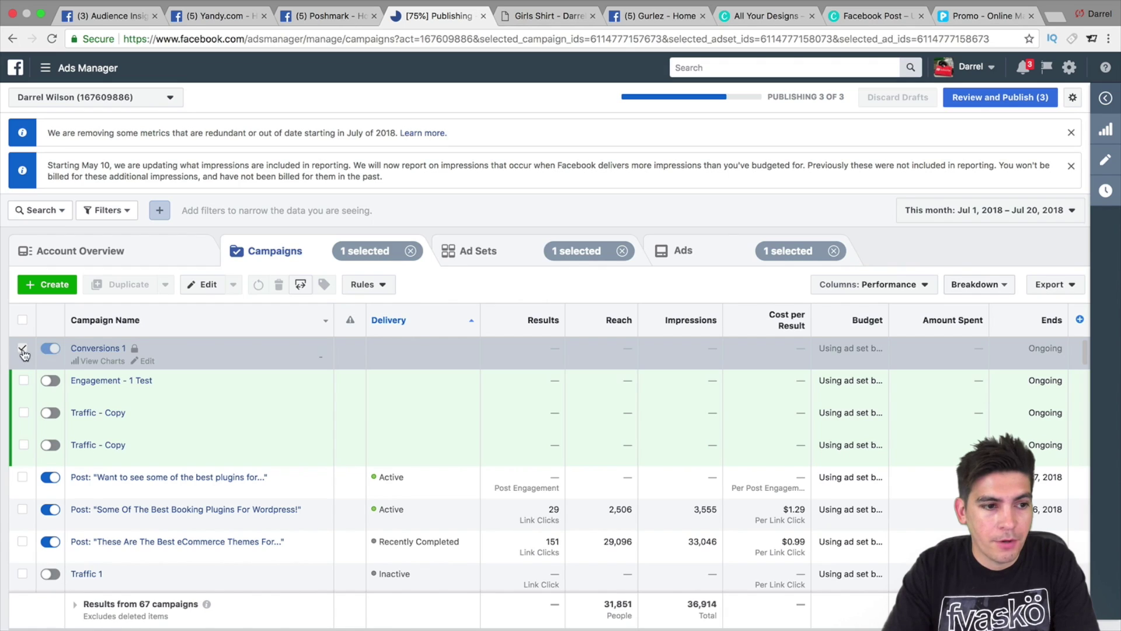
Turn off the Conversions 1 campaign in the campaign list and dismiss the update notification
scroll(429, 503, down, 1)
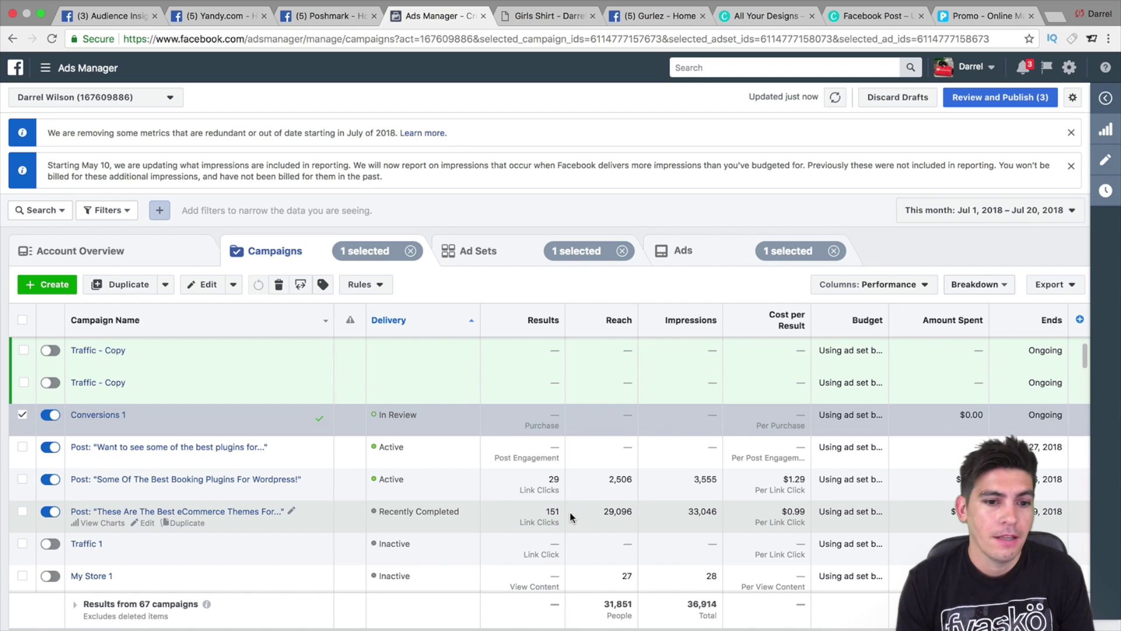
click(50, 415)
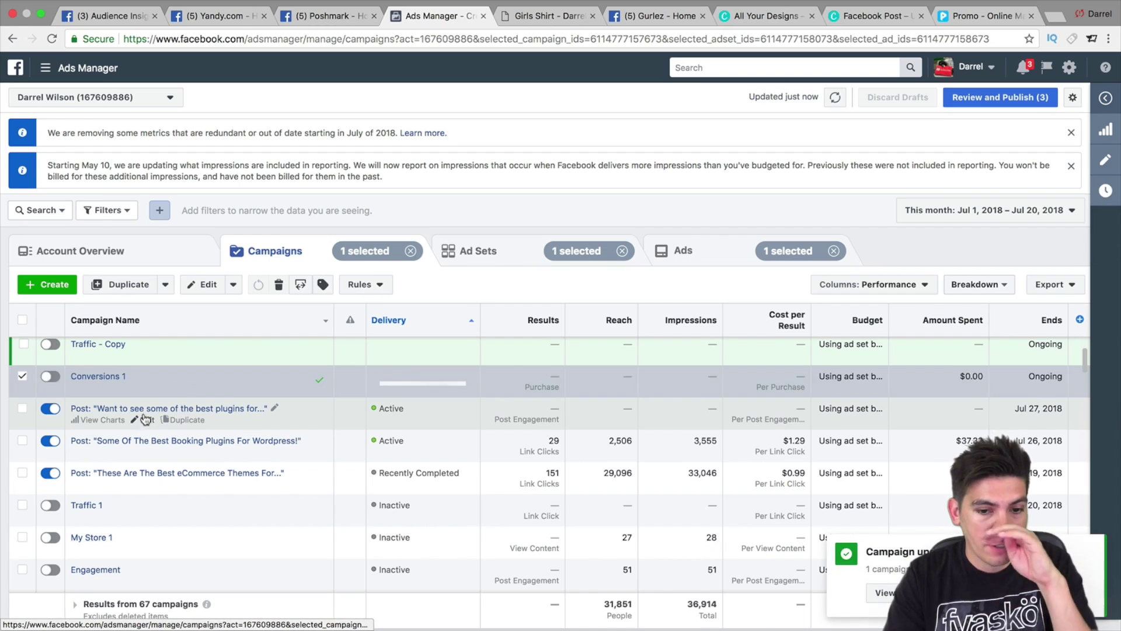
click(1092, 554)
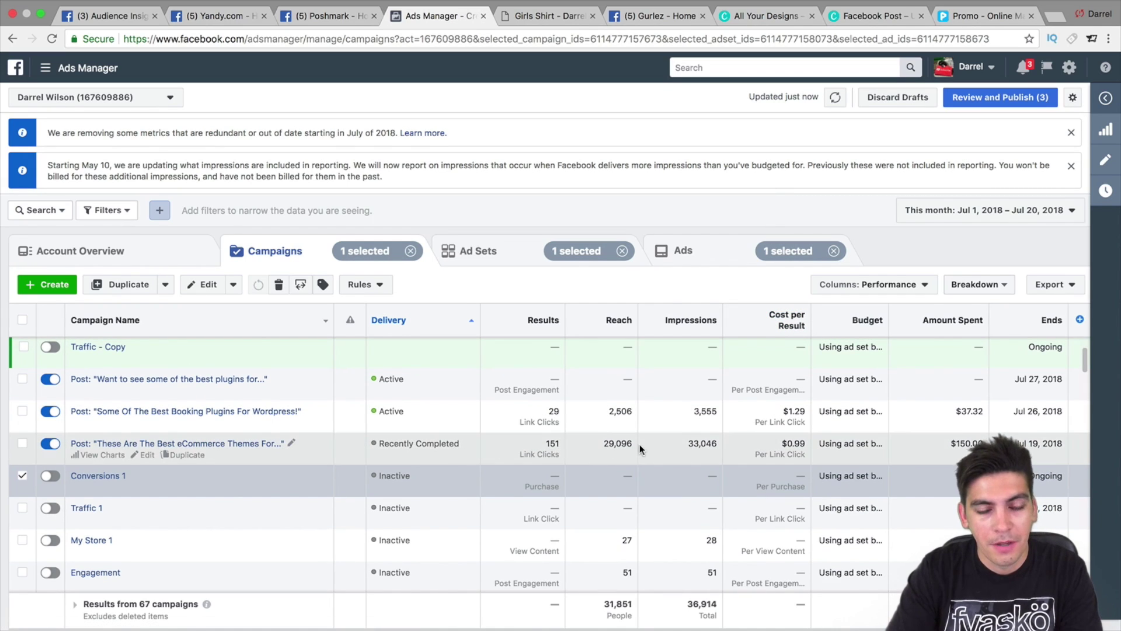
Examine the reach and cost per link click of the "These Are The Best eCommerce Themes For..." campaign
drag(607, 447, 629, 446)
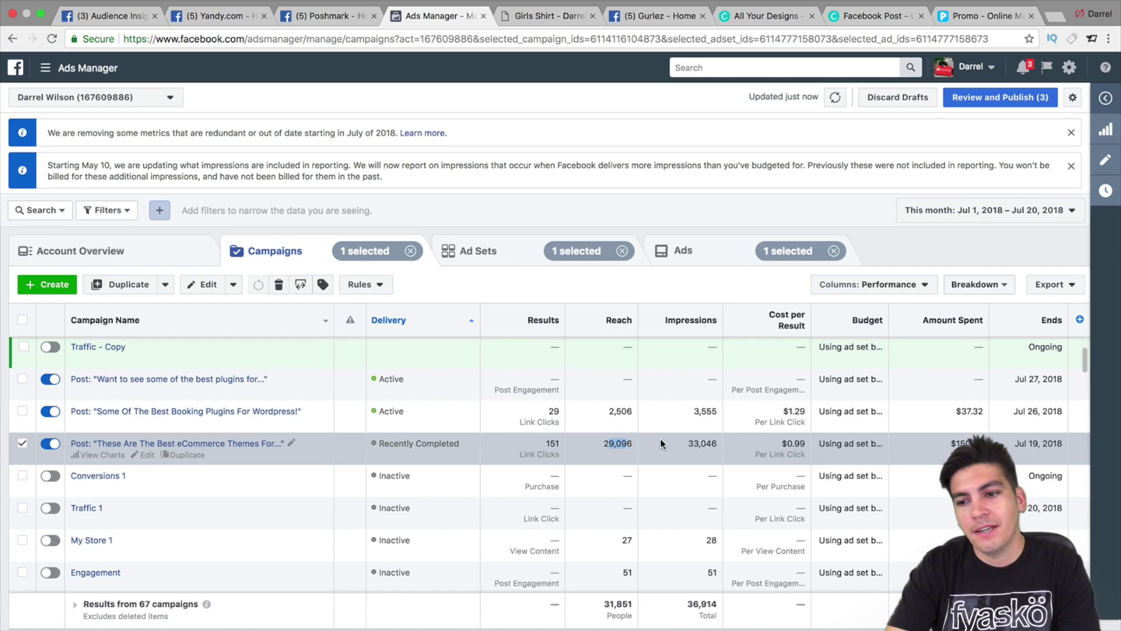
triple_click(794, 443)
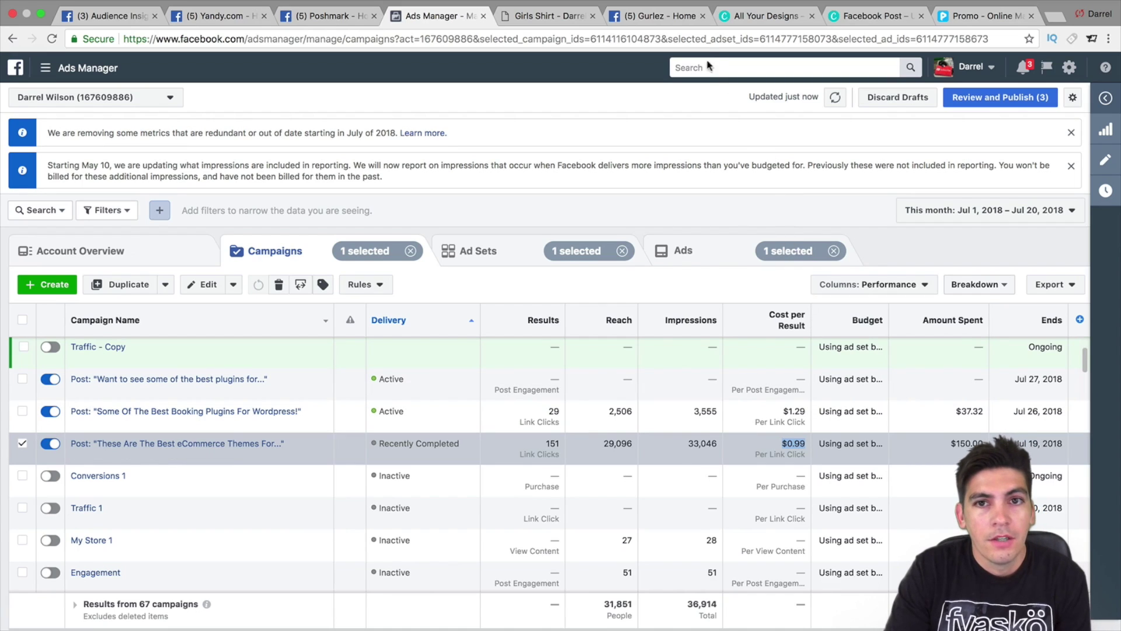
Switch to the Poshmark Facebook page and open the managed public figure page from the account's page list
click(331, 18)
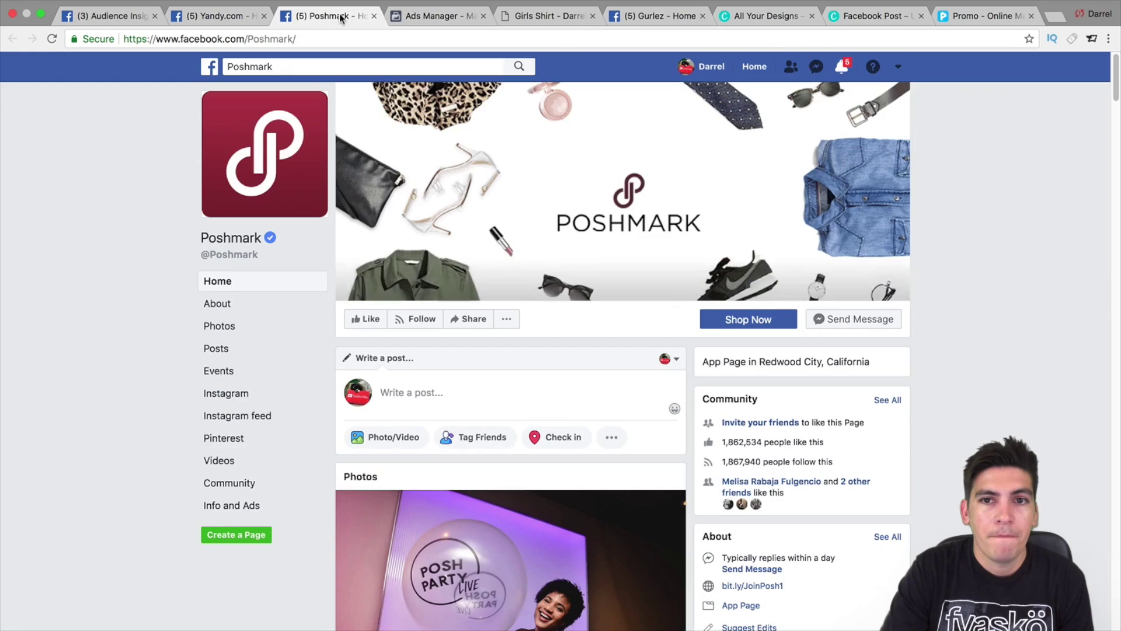
click(898, 66)
click(852, 111)
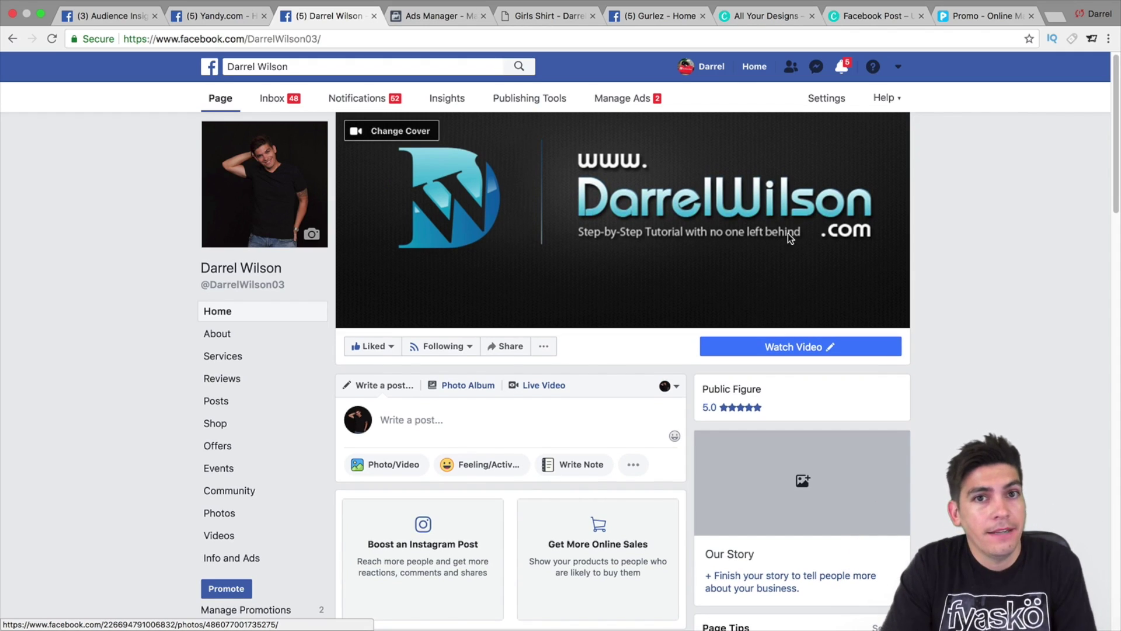
Examine the page's reviews, follower statistics, and the WooCommerce plugins and MemberPress posts with their reach and comments
scroll(936, 262, down, 3)
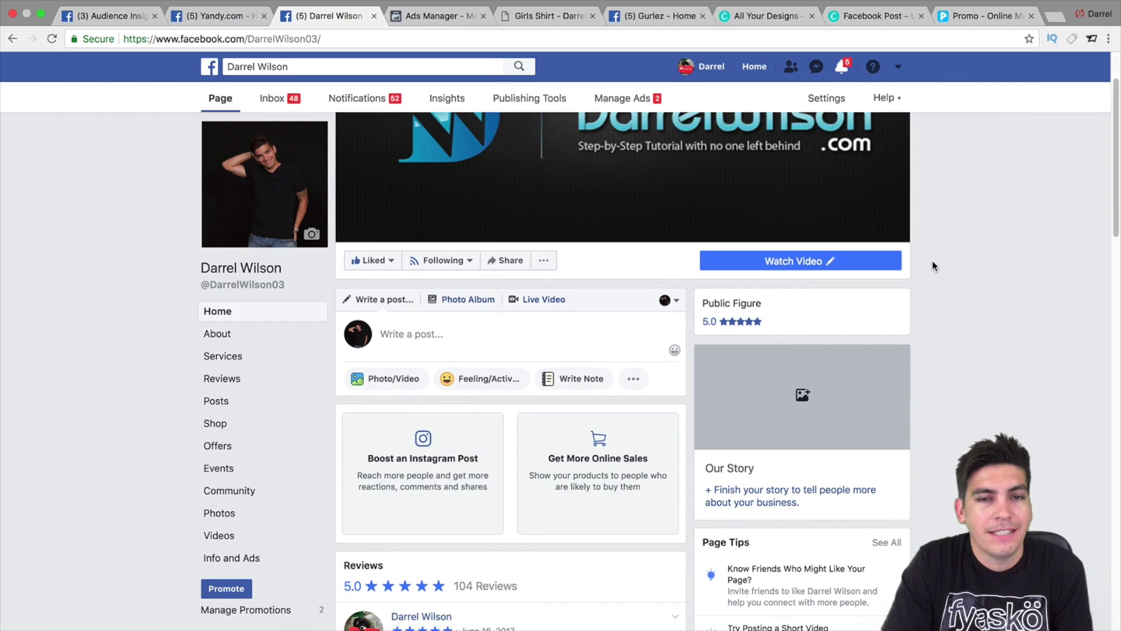
scroll(931, 261, down, 5)
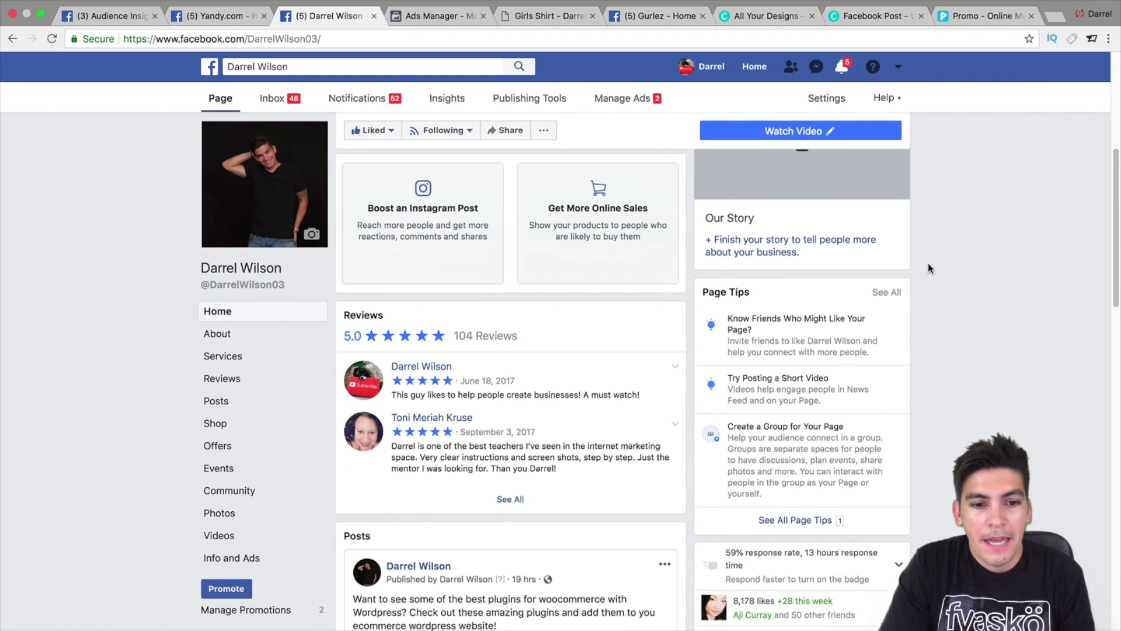
scroll(922, 266, down, 3)
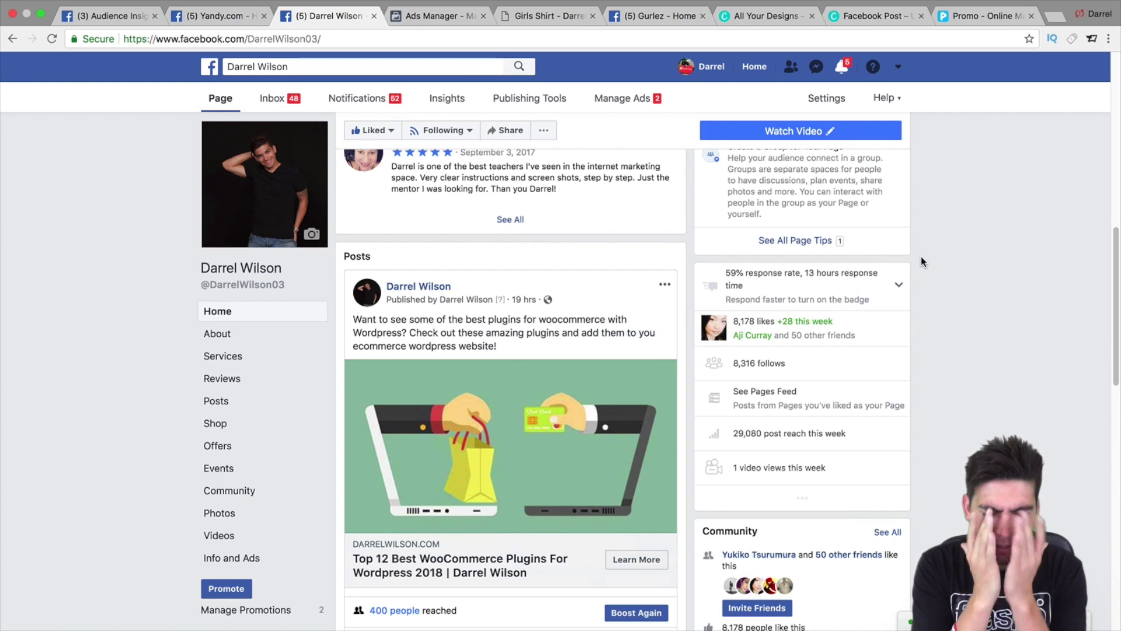
scroll(921, 261, down, 3)
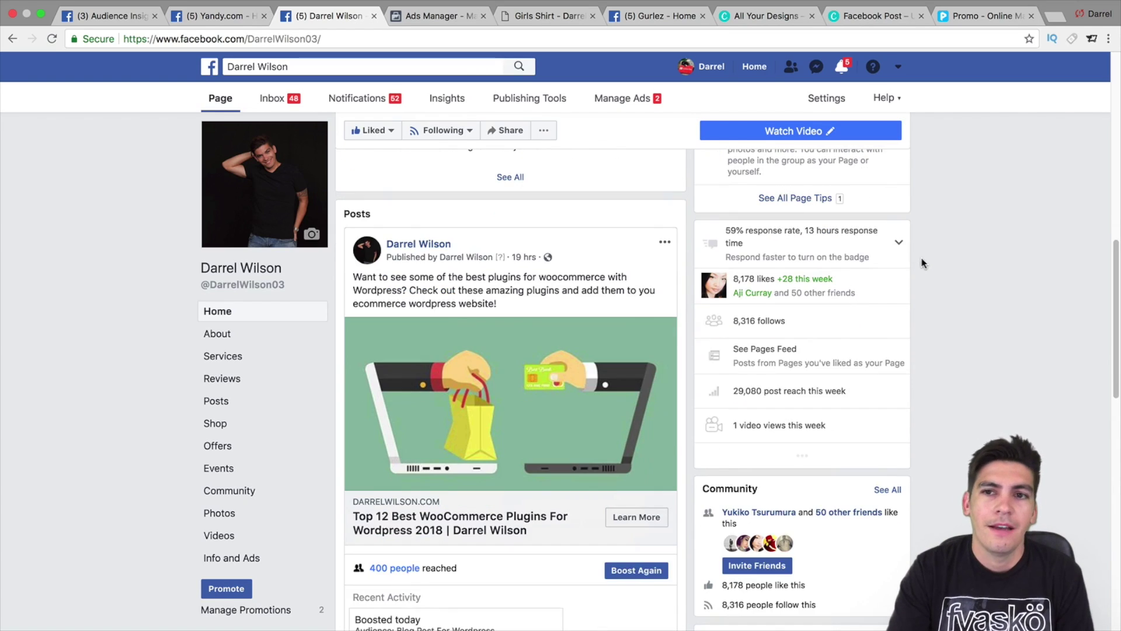
scroll(920, 268, down, 1)
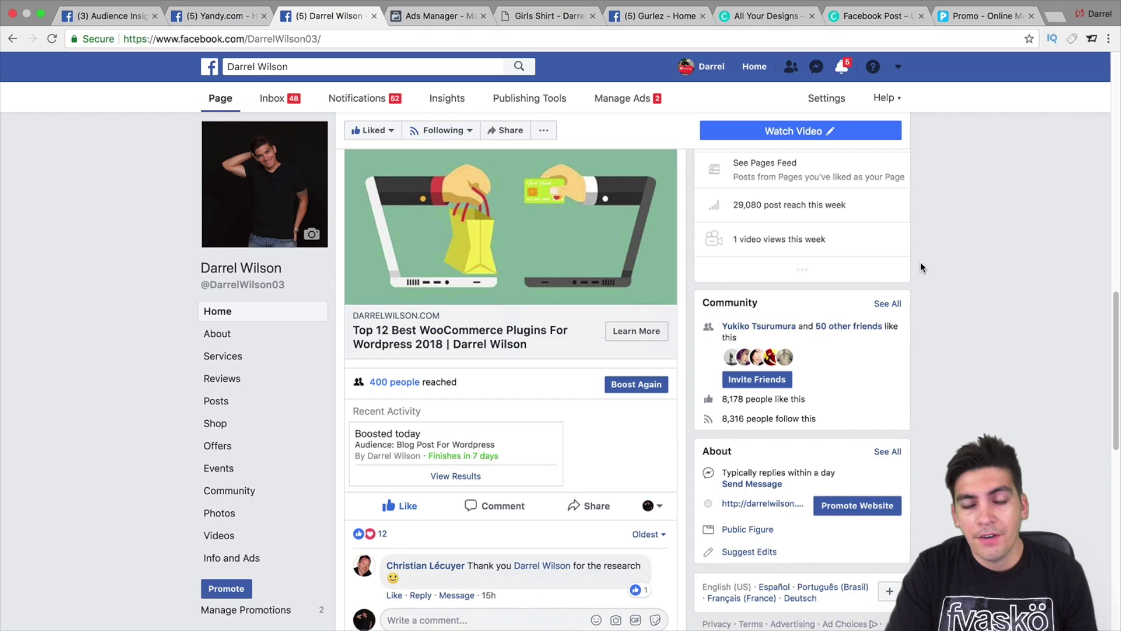
scroll(921, 287, down, 2)
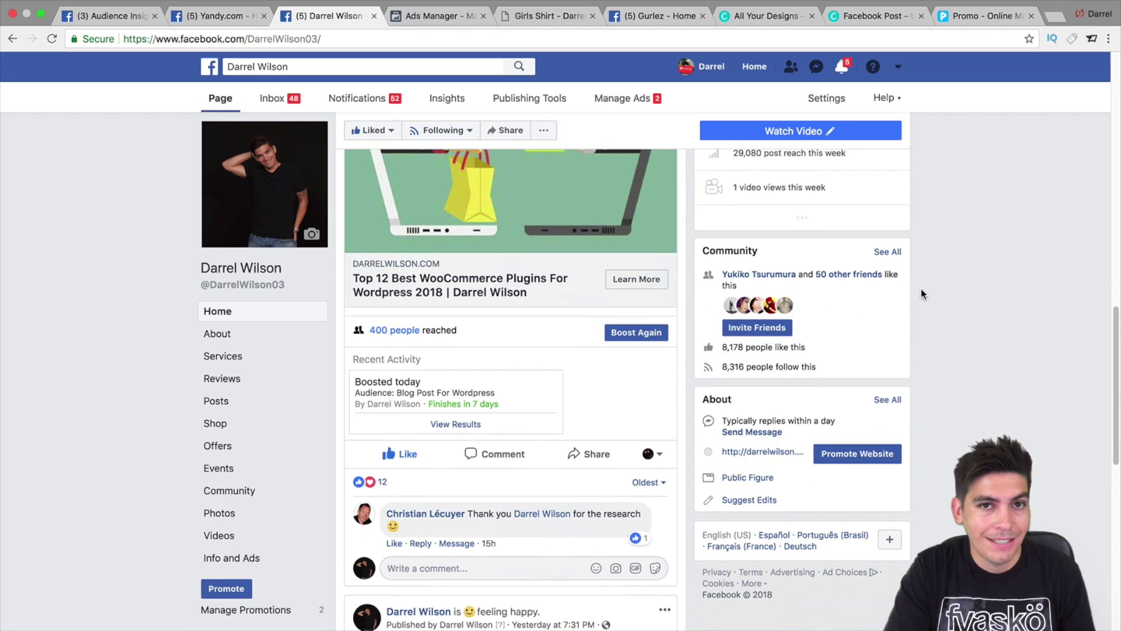
scroll(921, 287, down, 5)
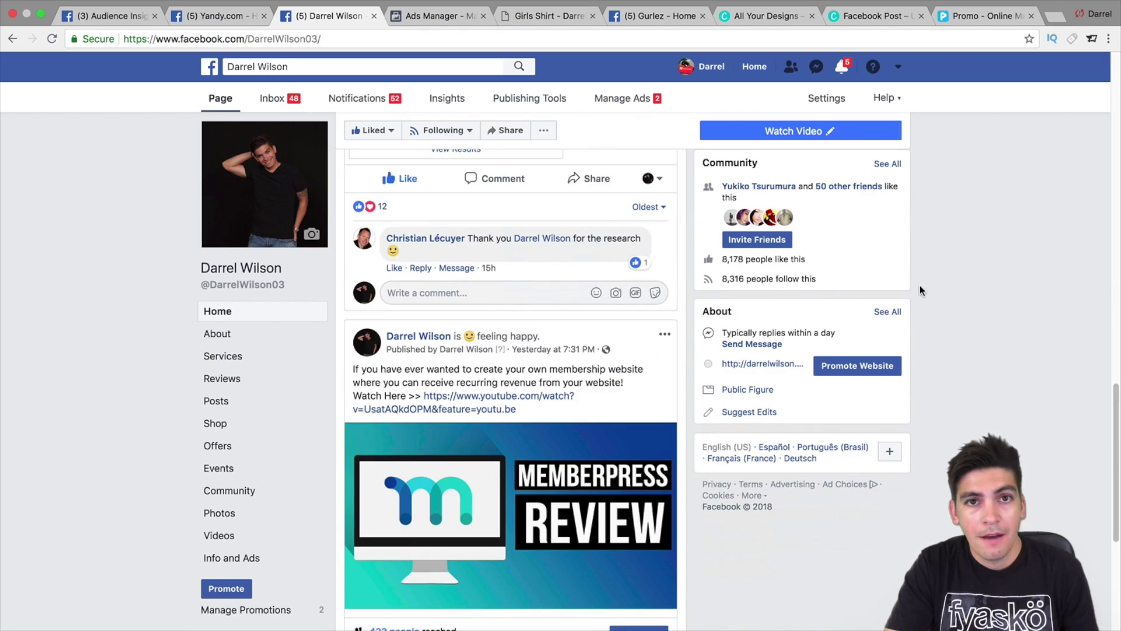
scroll(920, 291, down, 3)
scroll(917, 291, down, 4)
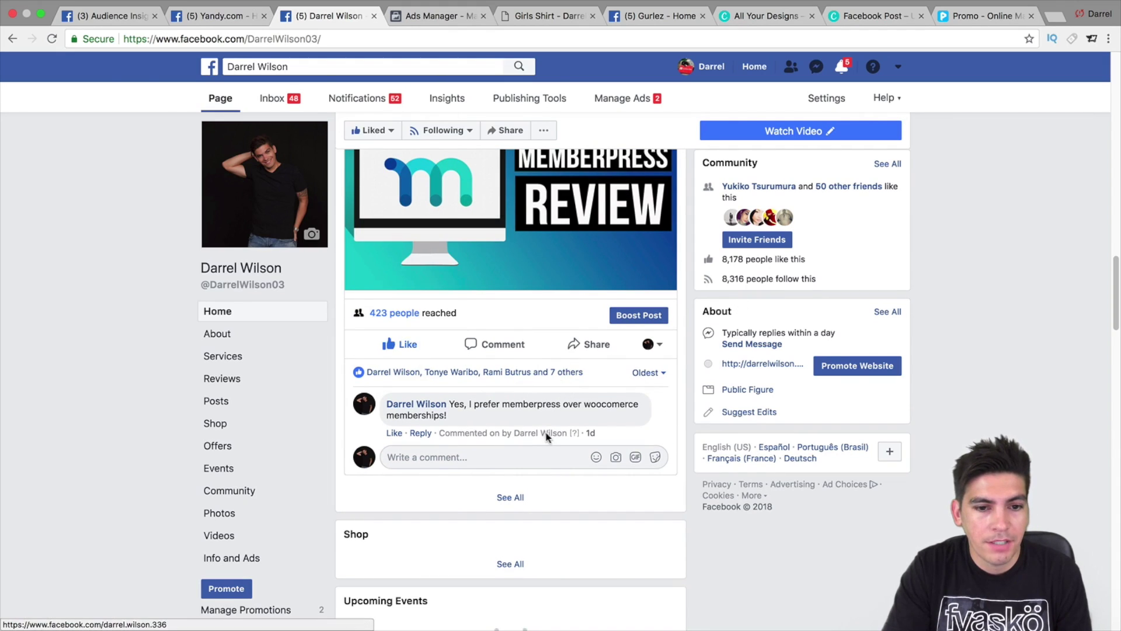
scroll(553, 426, up, 15)
scroll(553, 426, down, 10)
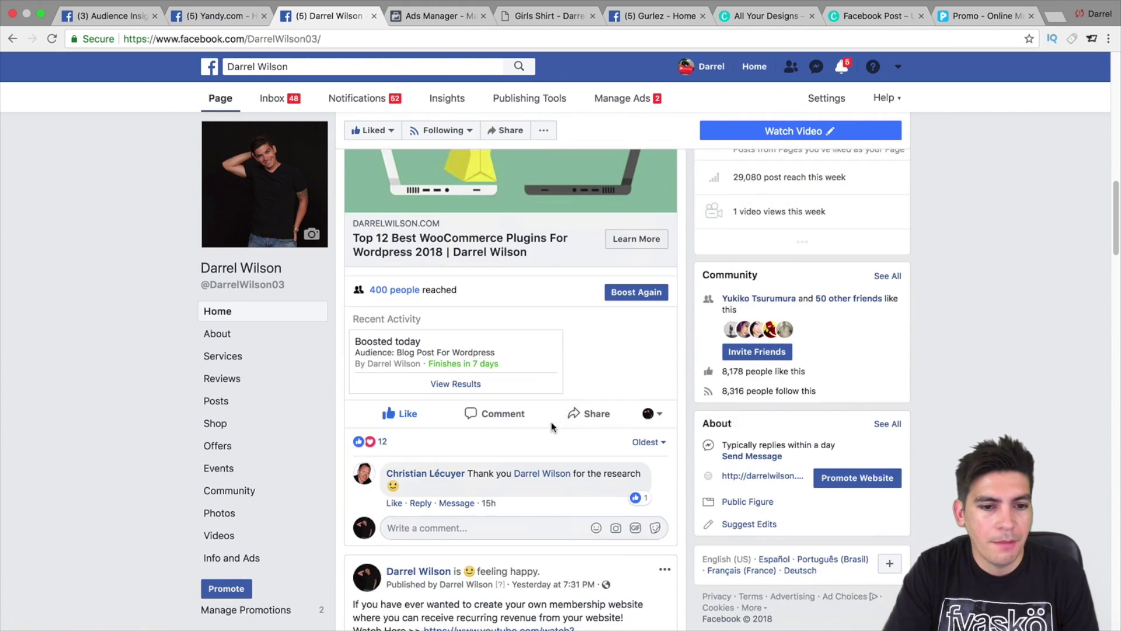
scroll(553, 426, up, 1)
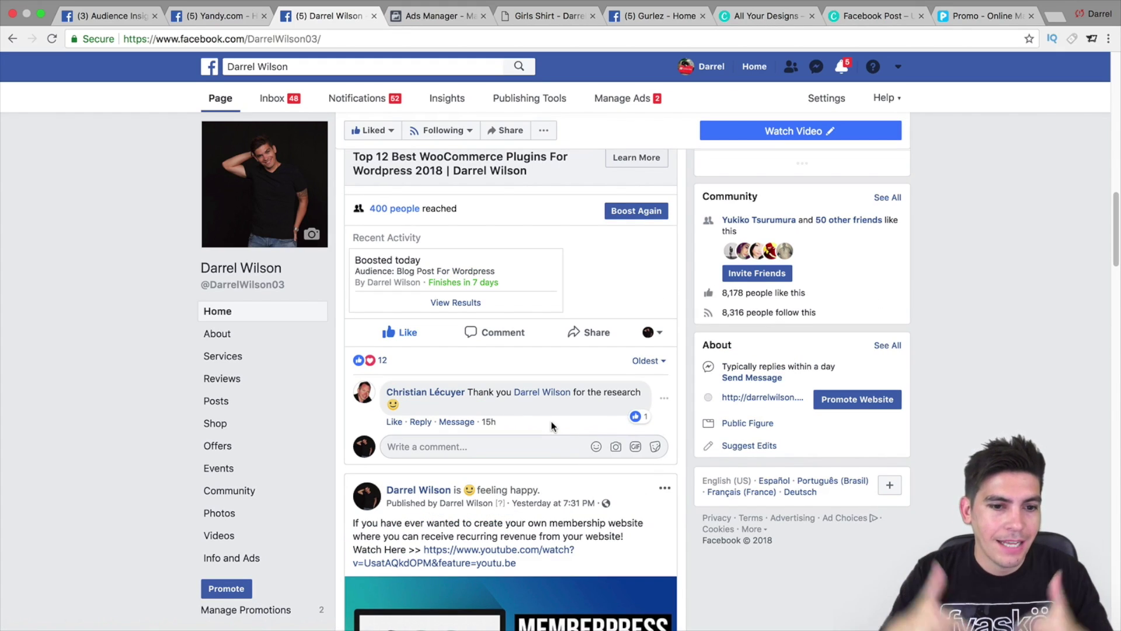
Like the page's own comment under the MemberPress Review post and give the post a Love reaction
scroll(551, 422, down, 7)
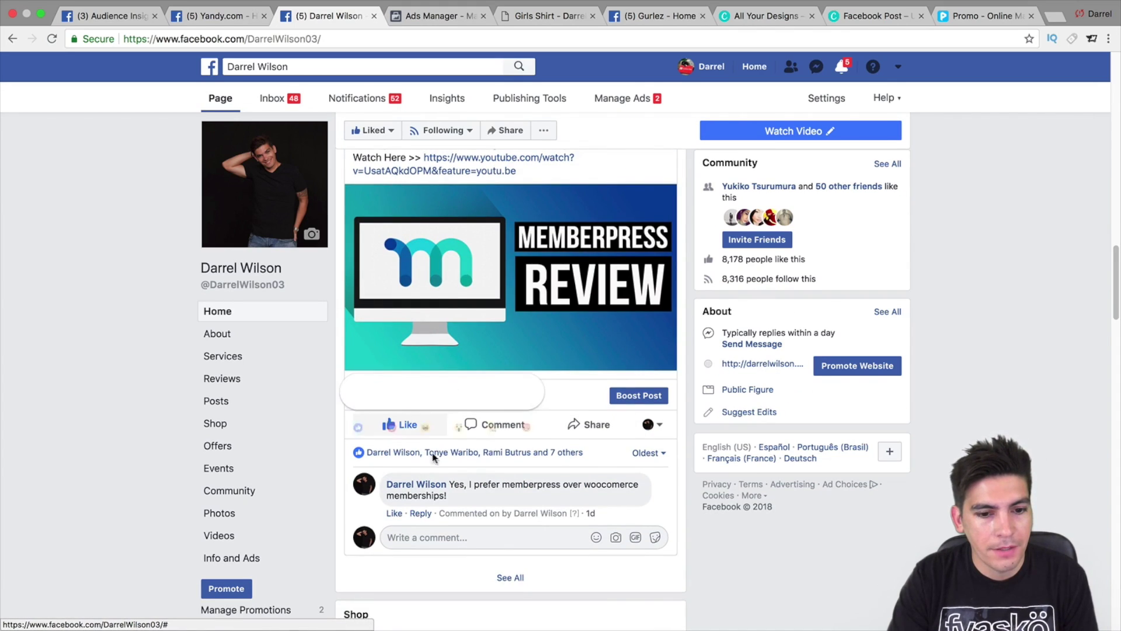
drag(475, 485, 551, 480)
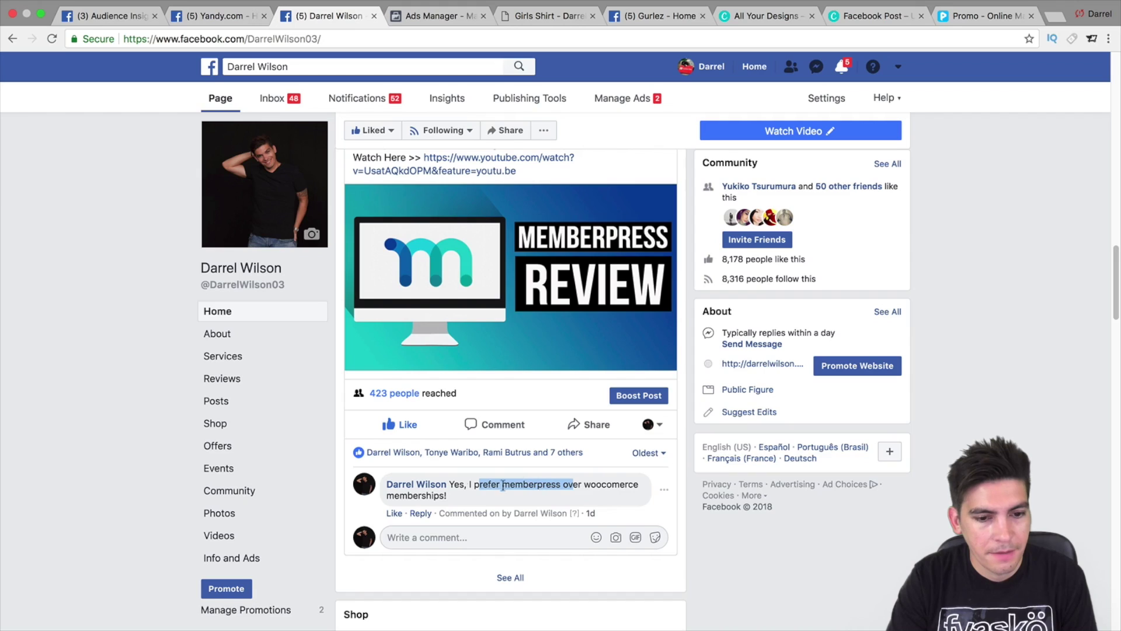
click(397, 513)
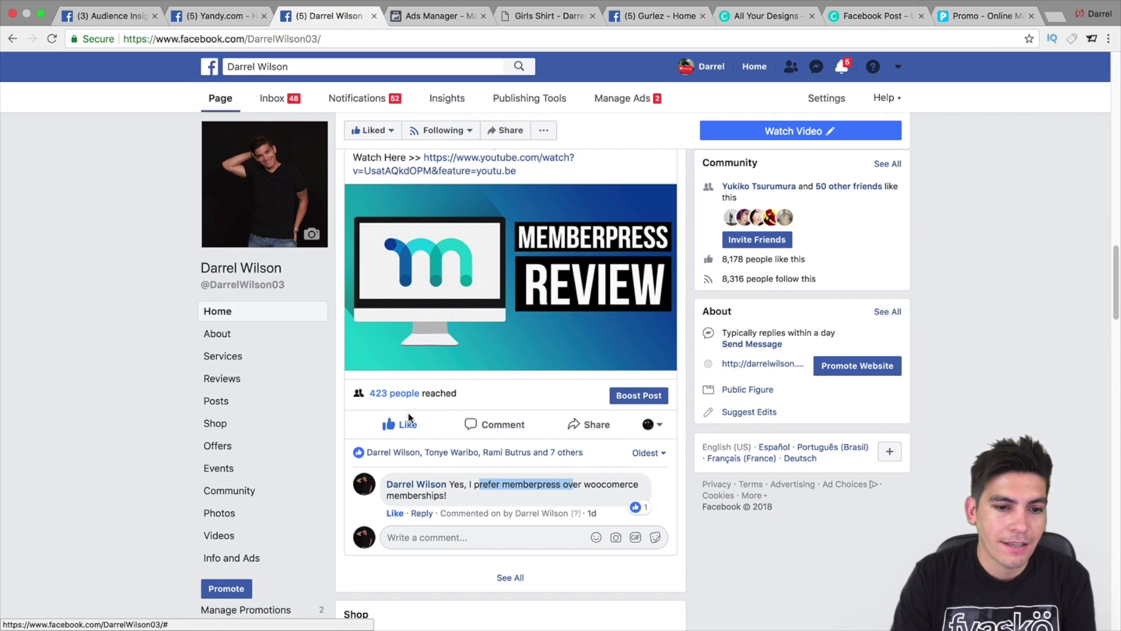
mouse_move(409, 428)
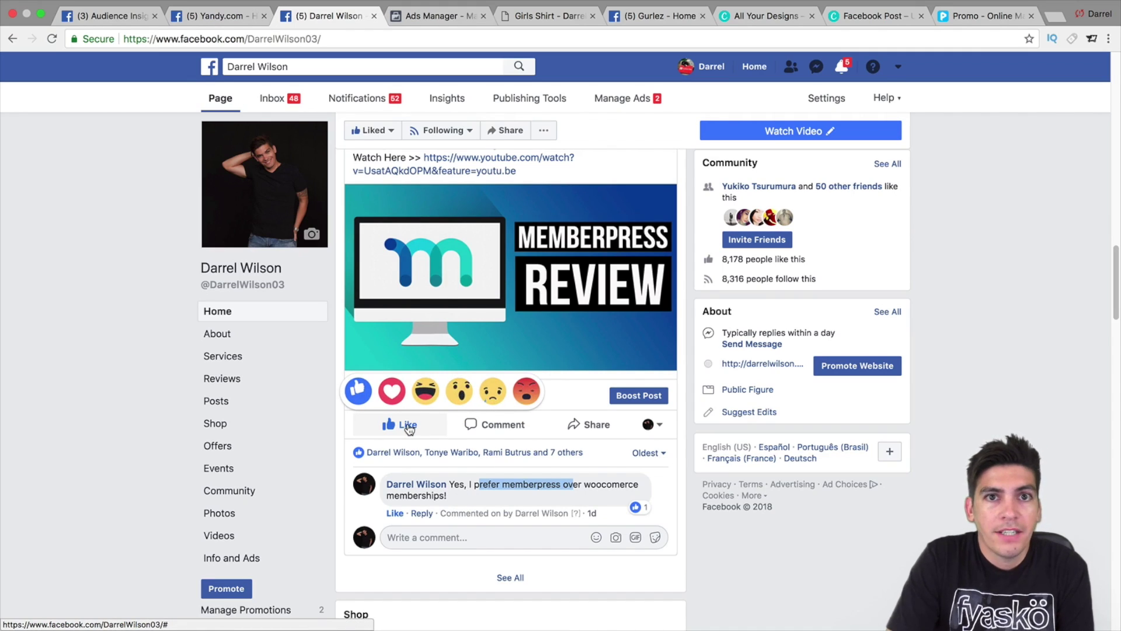
click(409, 397)
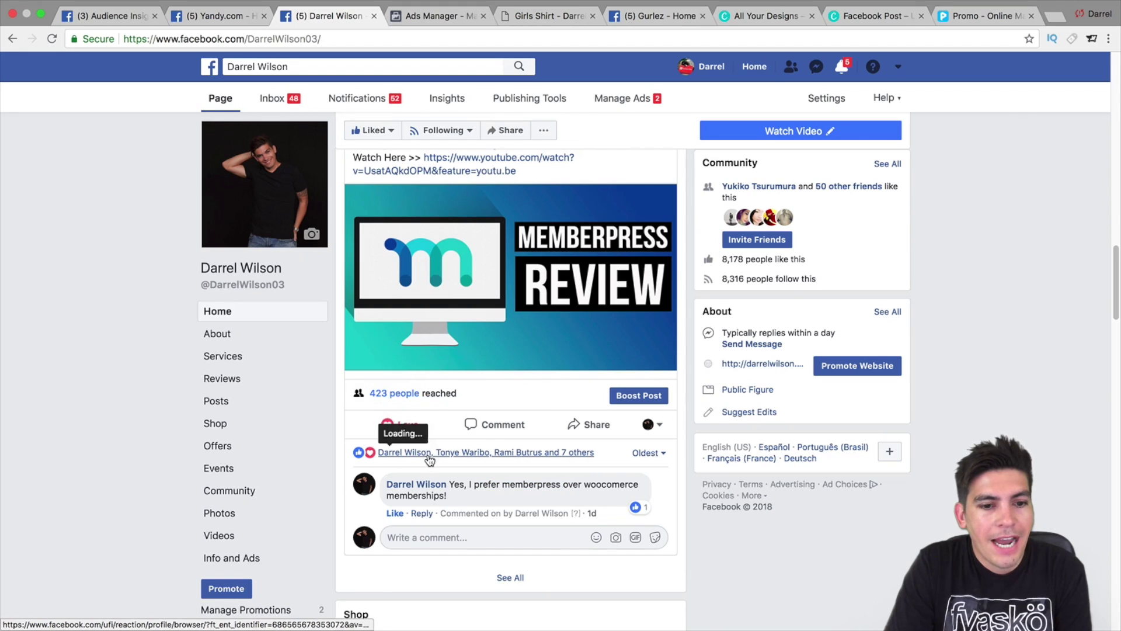
mouse_move(365, 461)
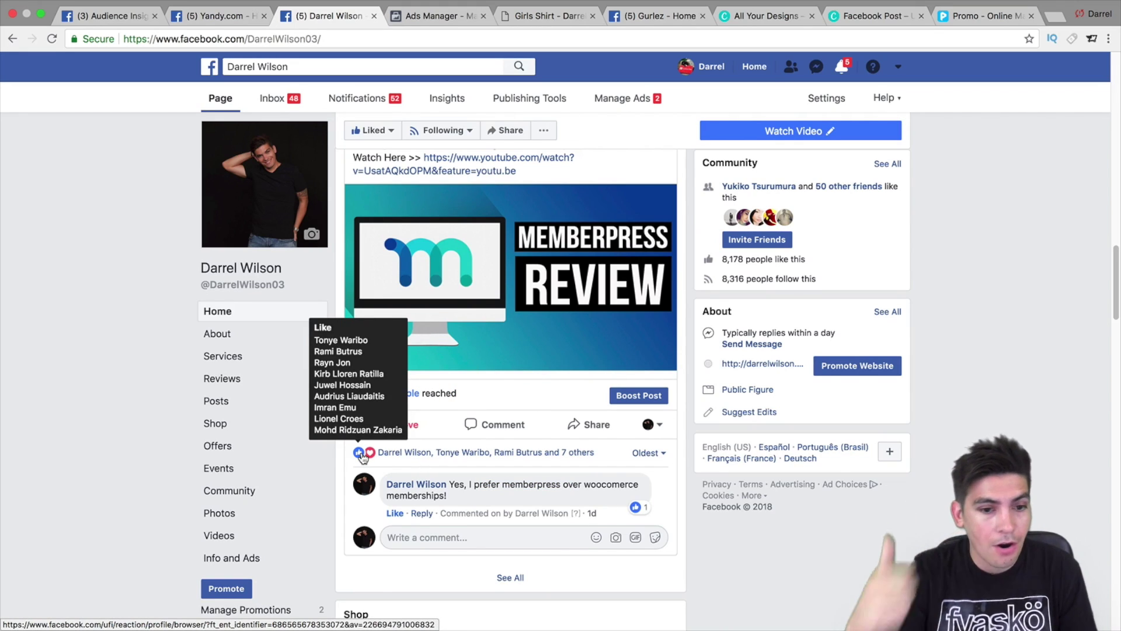
mouse_move(427, 439)
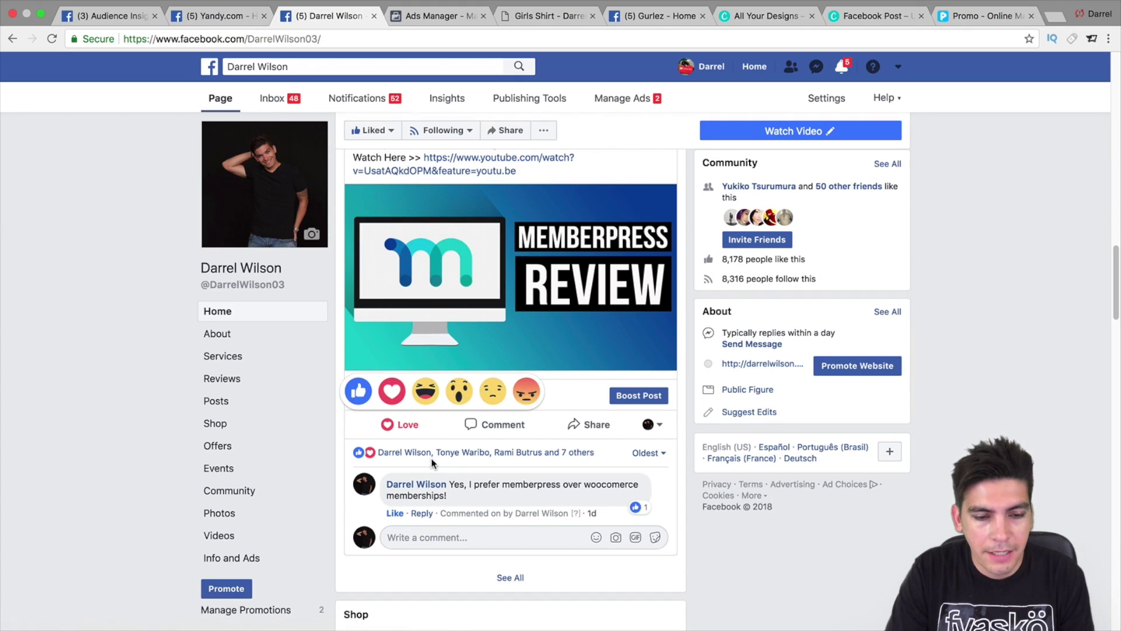
Examine the engagement and comments on the older page posts, including the July 18 text post and the boosted booking plugins post
scroll(432, 507, down, 10)
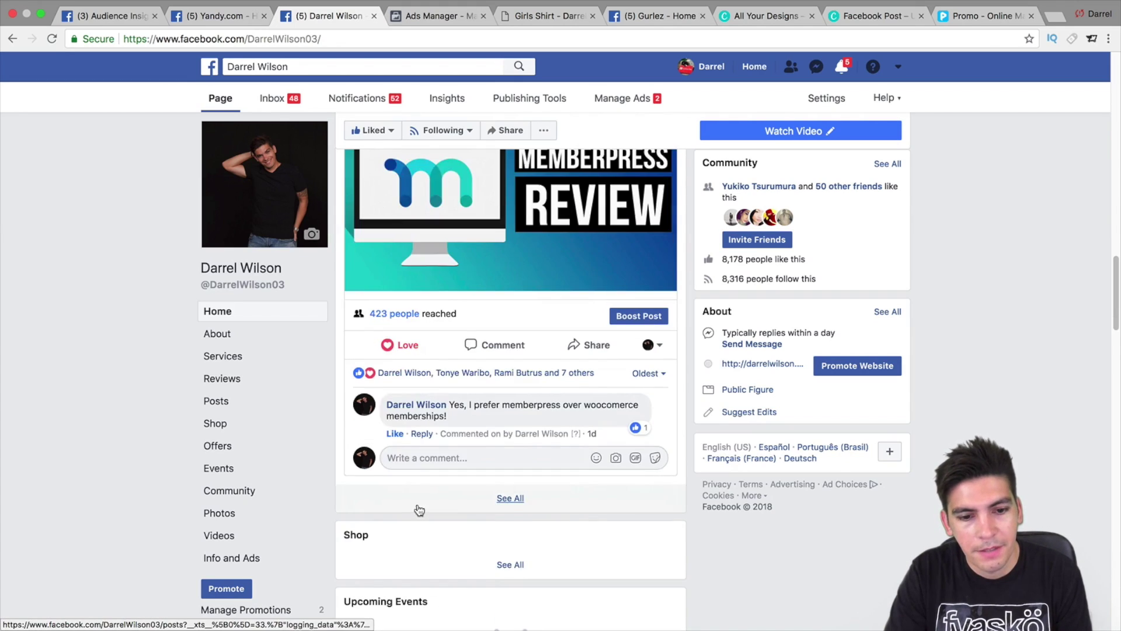
scroll(418, 502, down, 12)
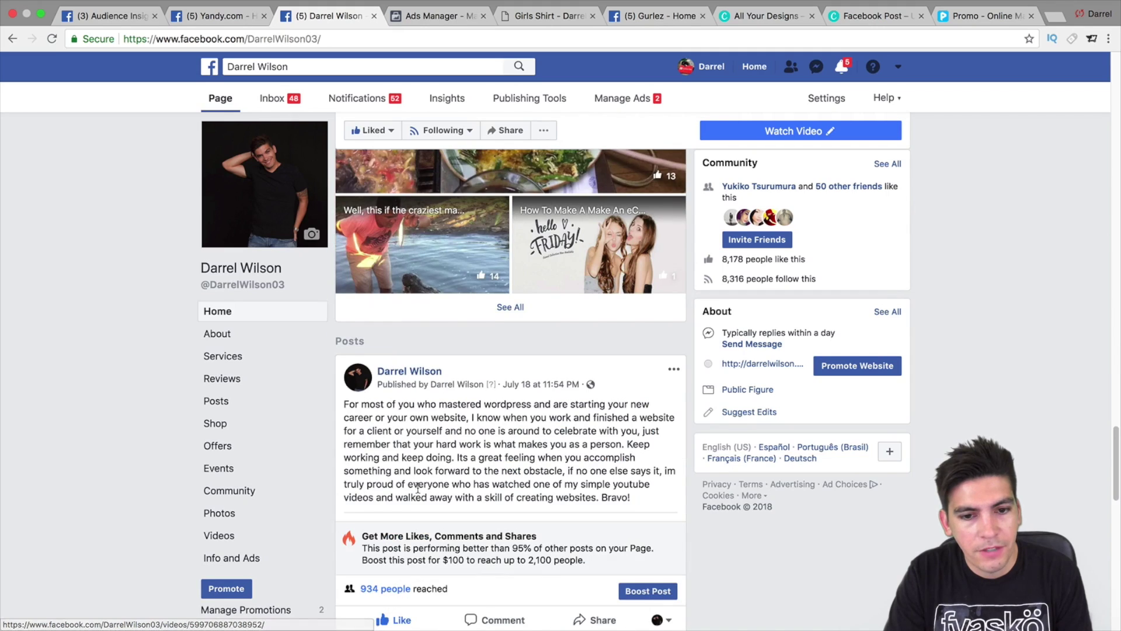
scroll(418, 487, down, 3)
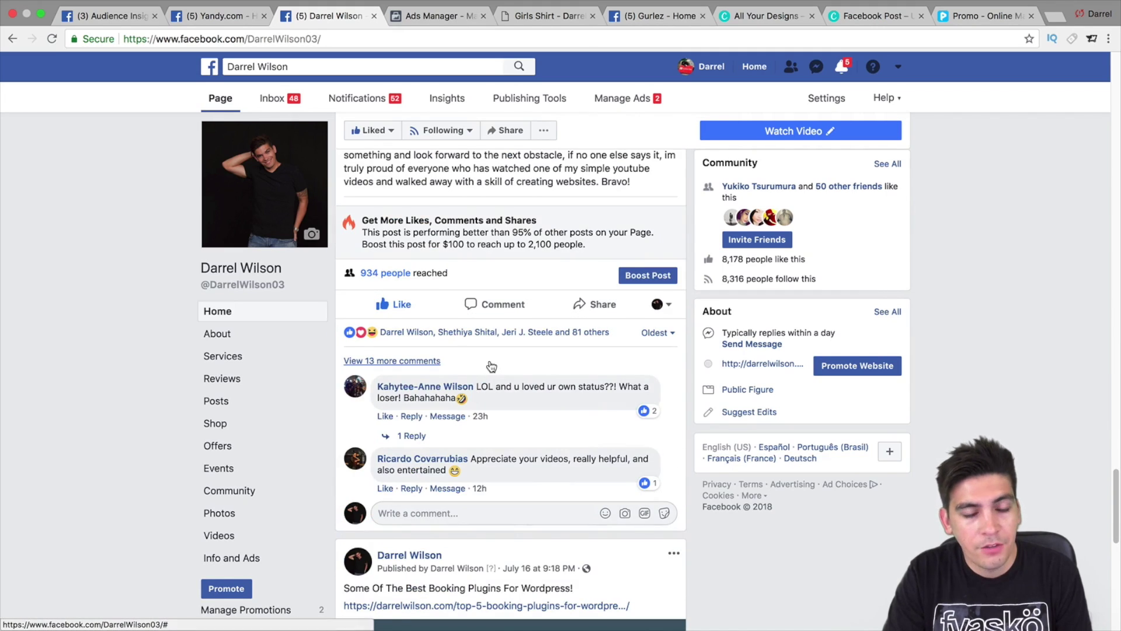
scroll(502, 330, down, 8)
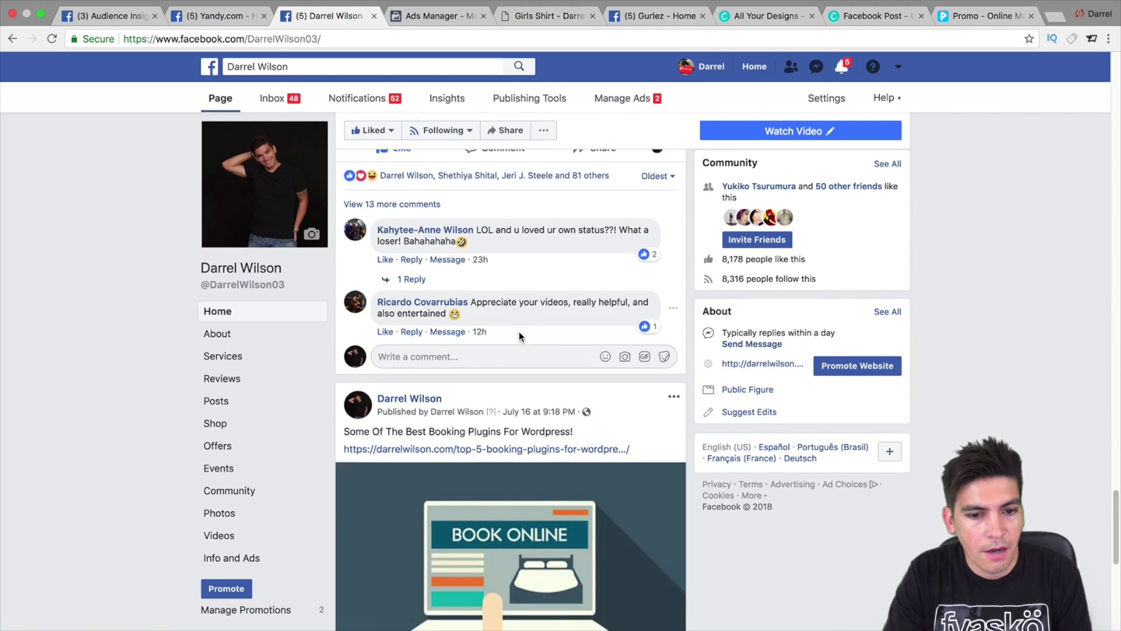
scroll(517, 331, down, 4)
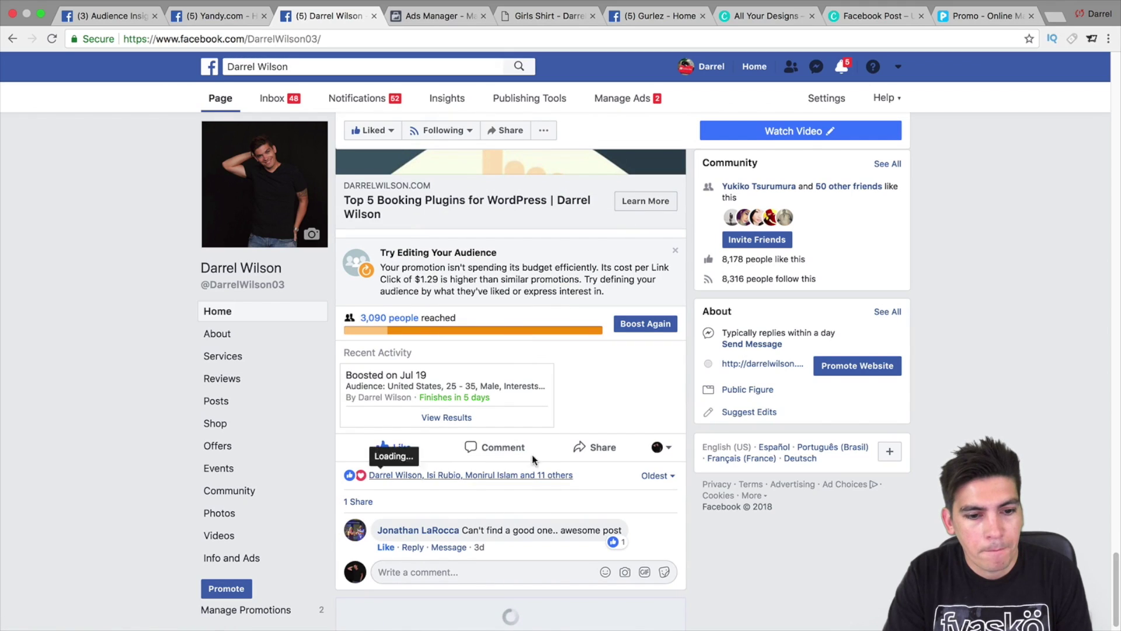